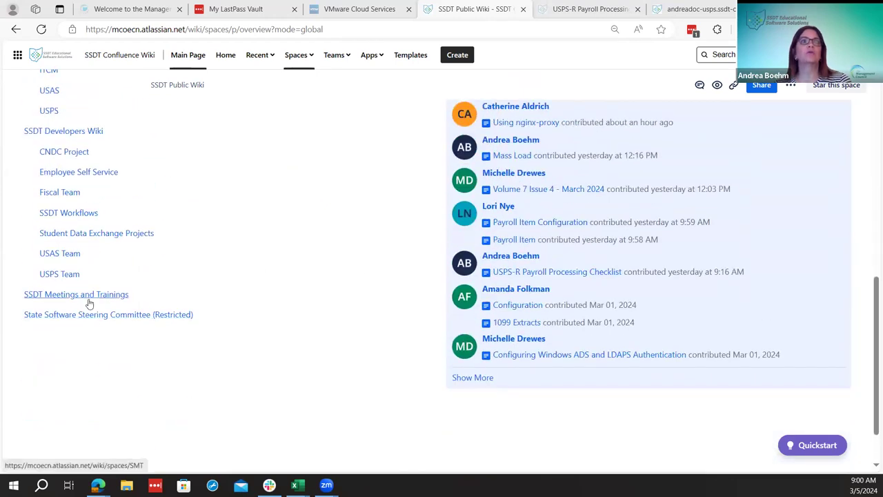
# Go to SSDT Meetings and Trainings, open ITC Overview Training, and browse its USPS, USAS and Inventory resources
pyautogui.click(87, 301)
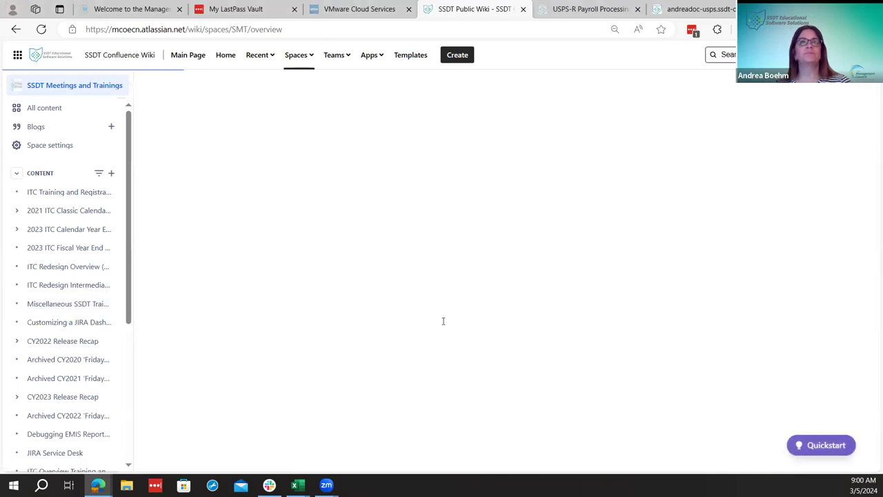
pyautogui.scroll(-2, 444, 324)
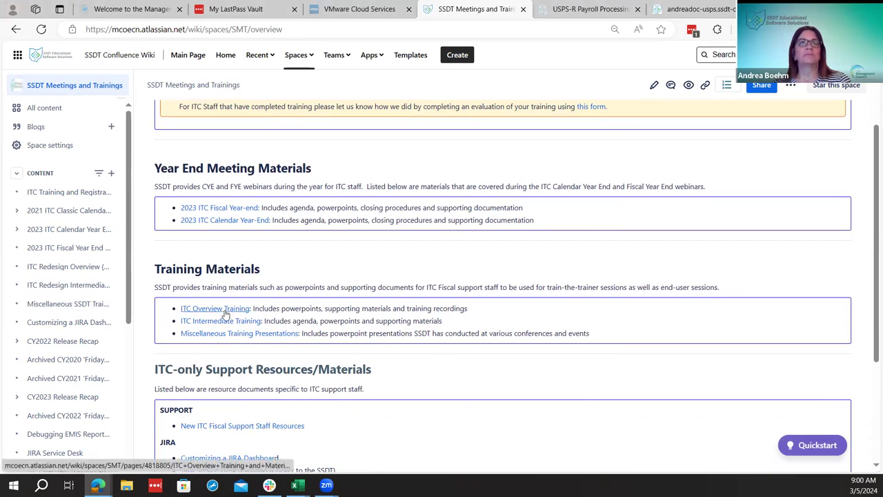
pyautogui.click(224, 314)
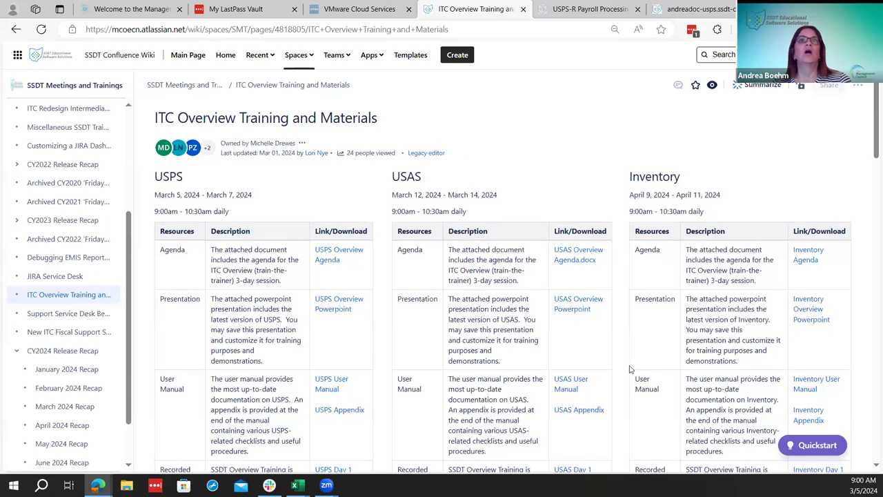
pyautogui.scroll(-1, 629, 369)
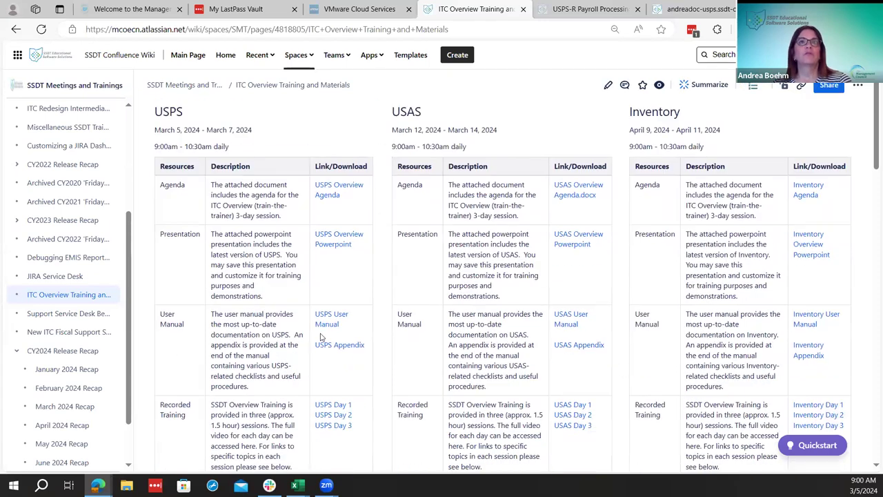
pyautogui.scroll(-1, 320, 336)
pyautogui.scroll(2, 319, 336)
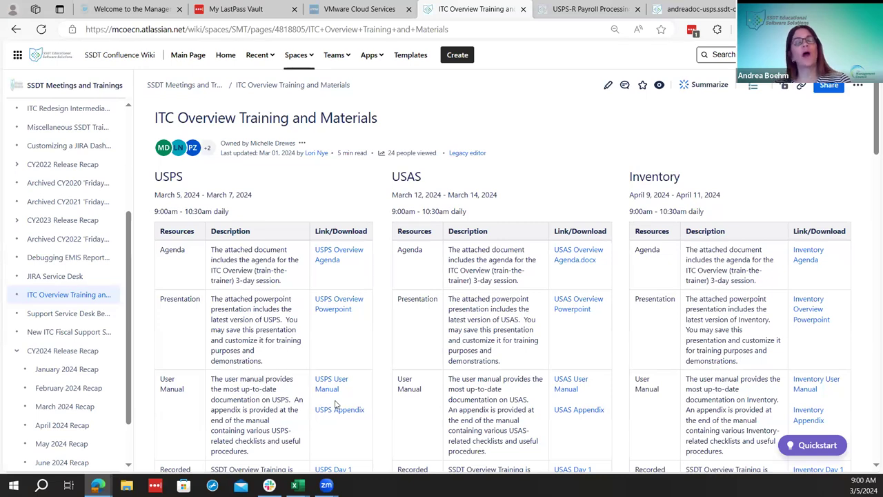
pyautogui.scroll(-1, 339, 405)
pyautogui.scroll(-2, 339, 405)
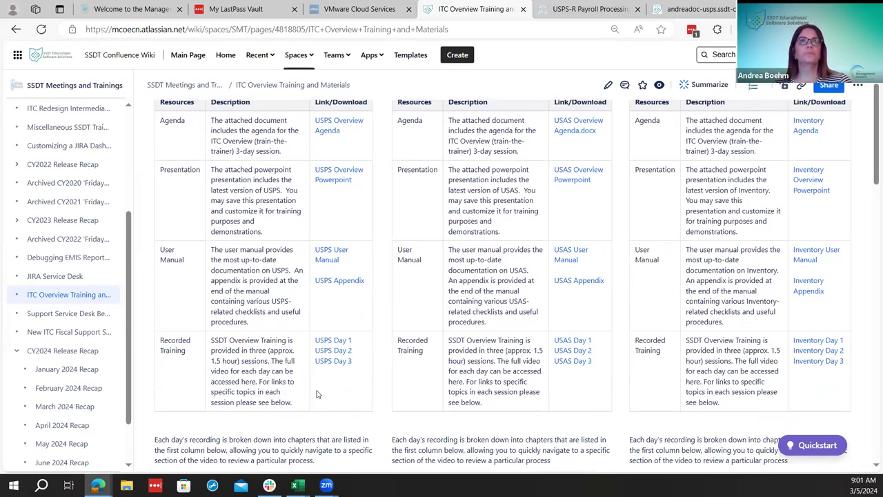
pyautogui.scroll(3, 301, 306)
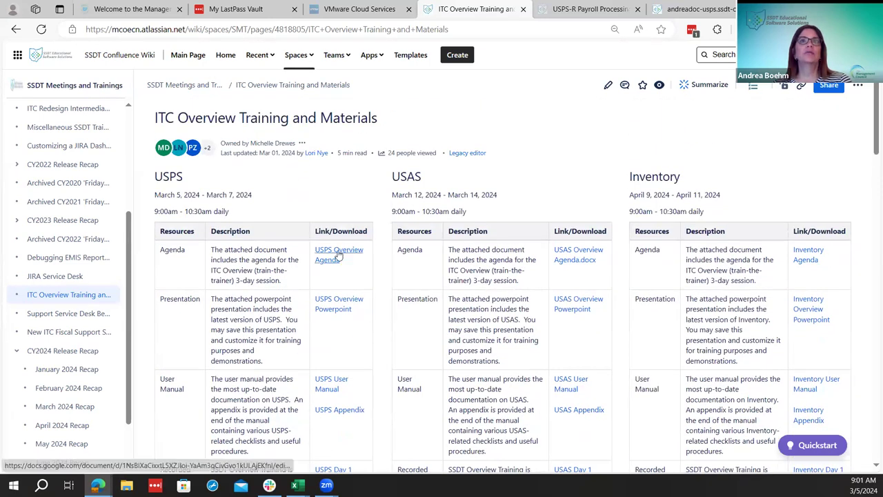
# View the USPS Overview Agenda Google Doc's Day 1–3 payroll topics, then return to the wiki page
pyautogui.click(338, 255)
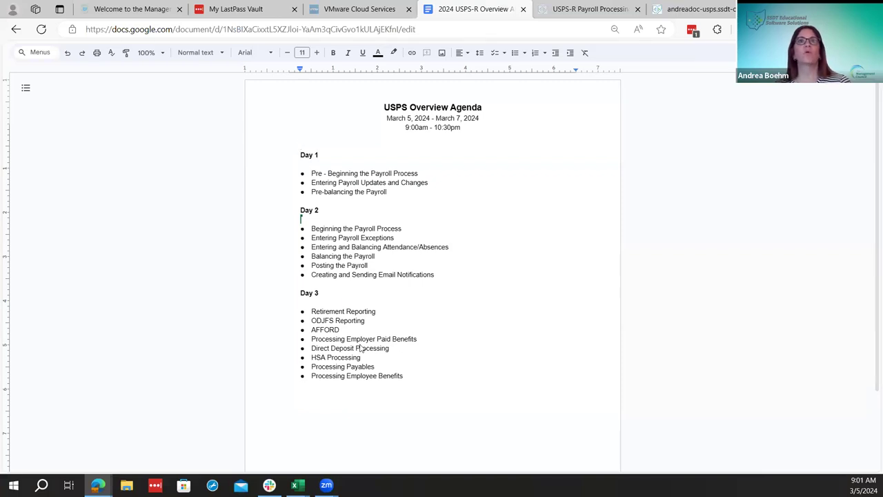
pyautogui.click(16, 29)
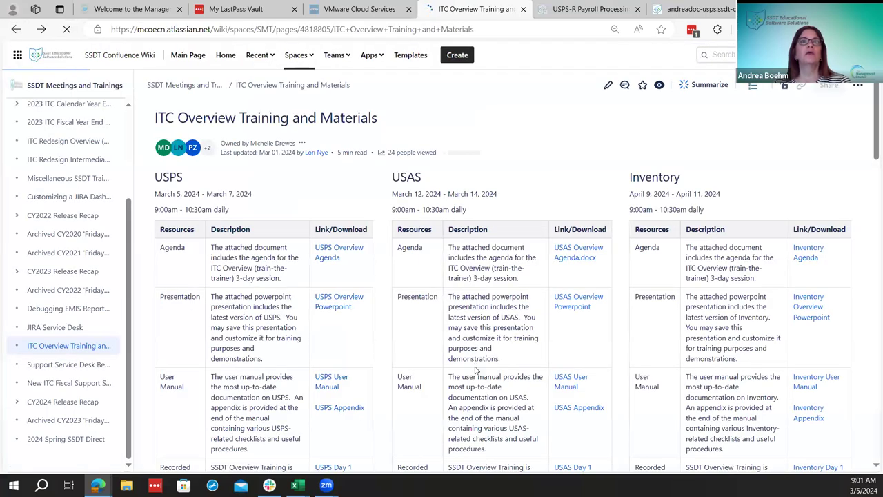
# Review the Day 1–3 recording tables, then switch to the USPS-R Payroll Processing Checklist tab
pyautogui.scroll(-2, 474, 369)
pyautogui.scroll(-1, 473, 370)
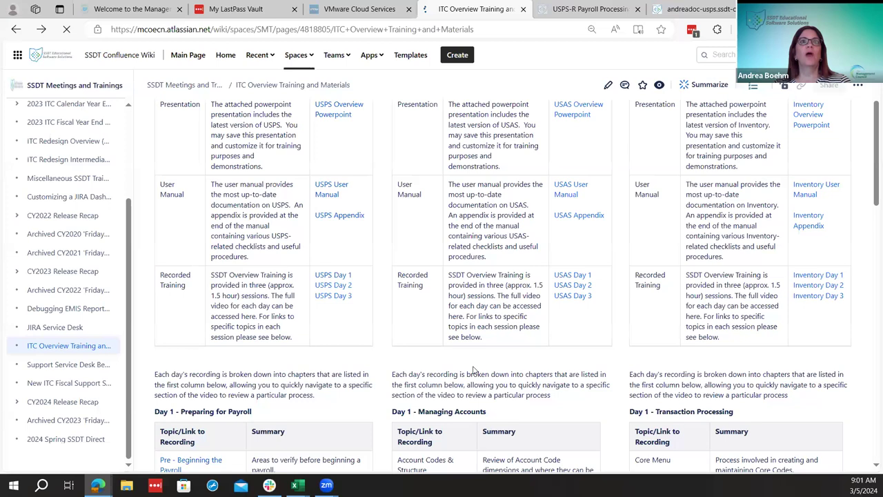
pyautogui.scroll(-4, 473, 370)
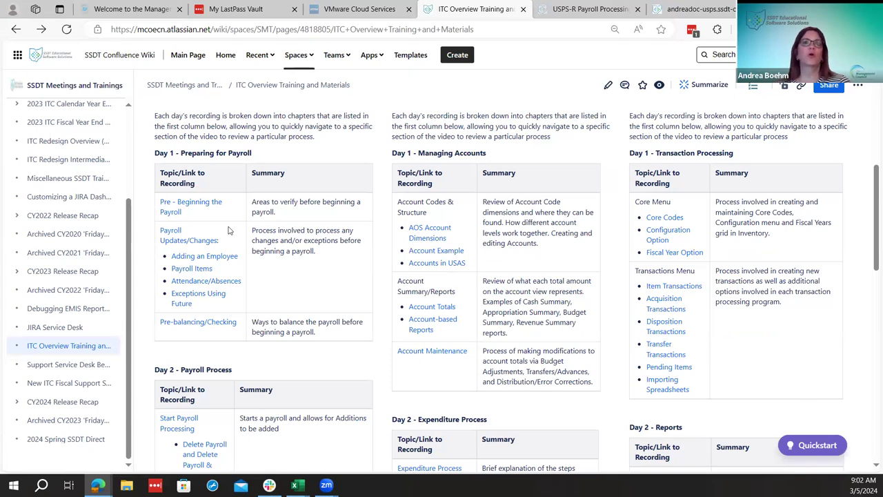
pyautogui.scroll(-3, 410, 304)
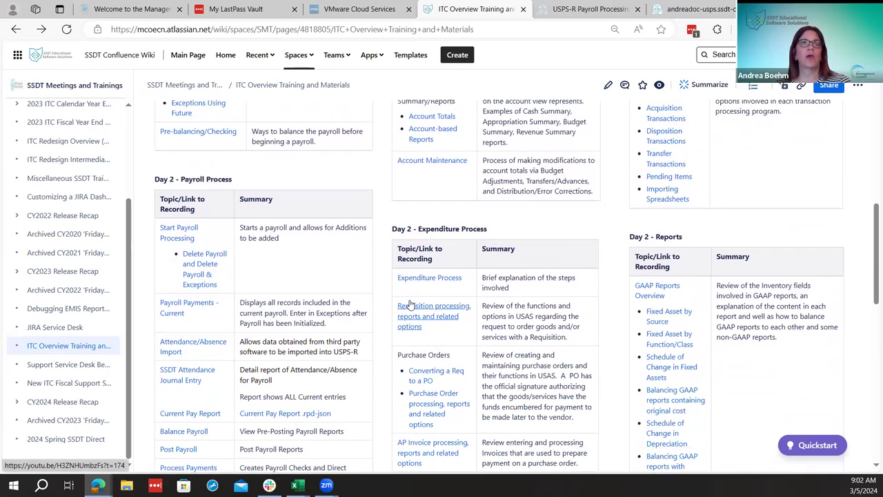
pyautogui.scroll(2, 410, 304)
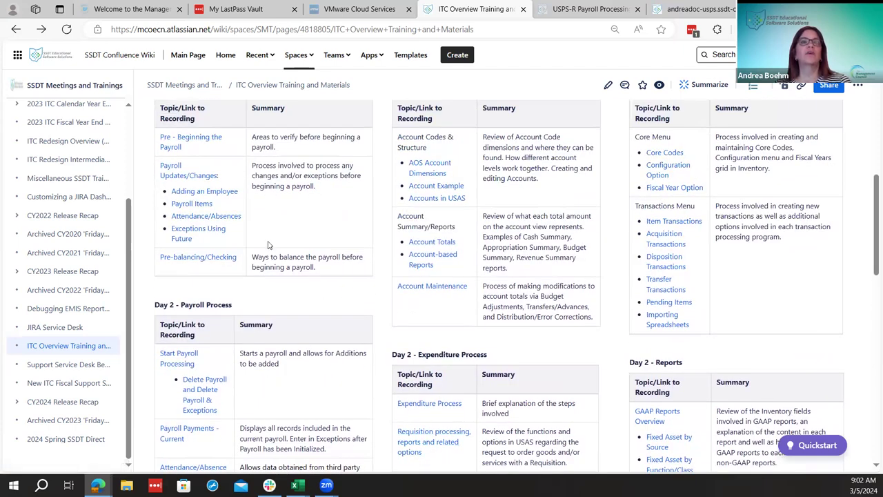
pyautogui.scroll(-2, 270, 245)
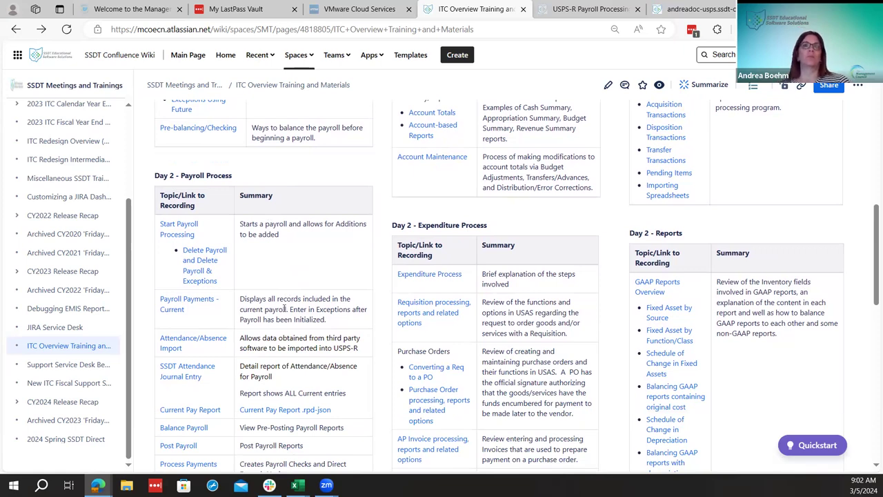
pyautogui.scroll(2, 278, 338)
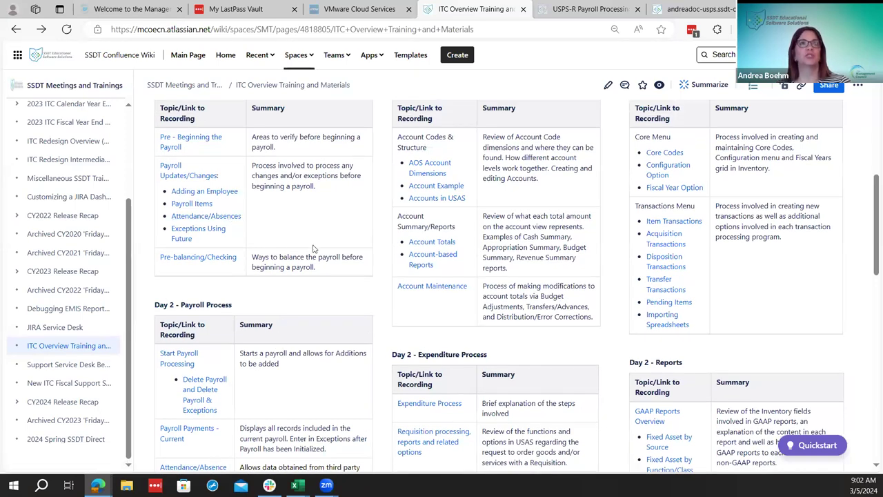
pyautogui.scroll(1, 198, 207)
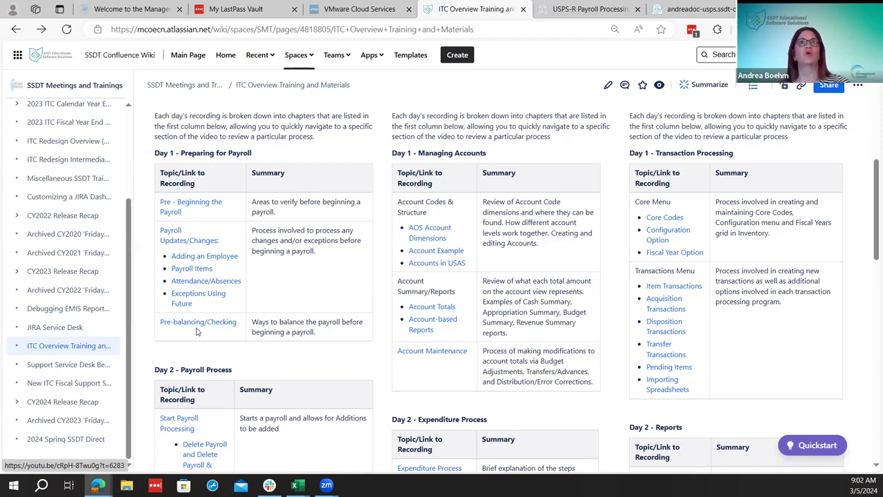
pyautogui.scroll(-3, 256, 318)
pyautogui.scroll(-5, 256, 319)
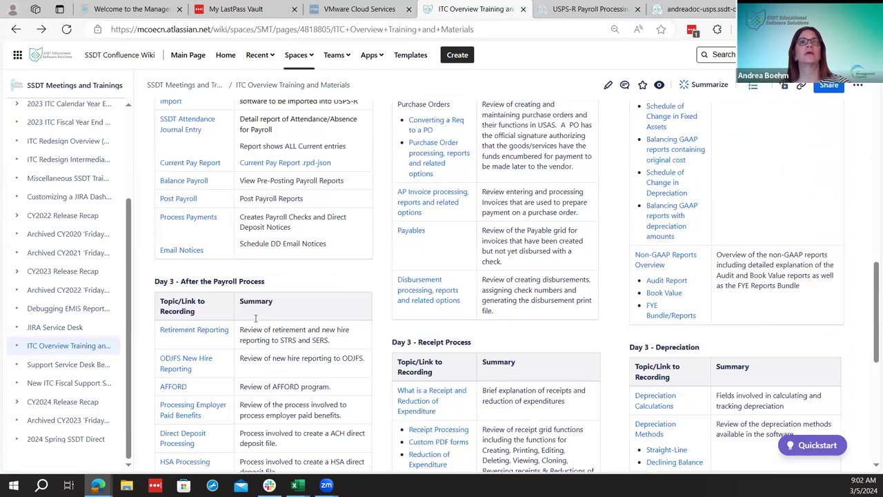
pyautogui.scroll(5, 260, 324)
pyautogui.scroll(8, 260, 324)
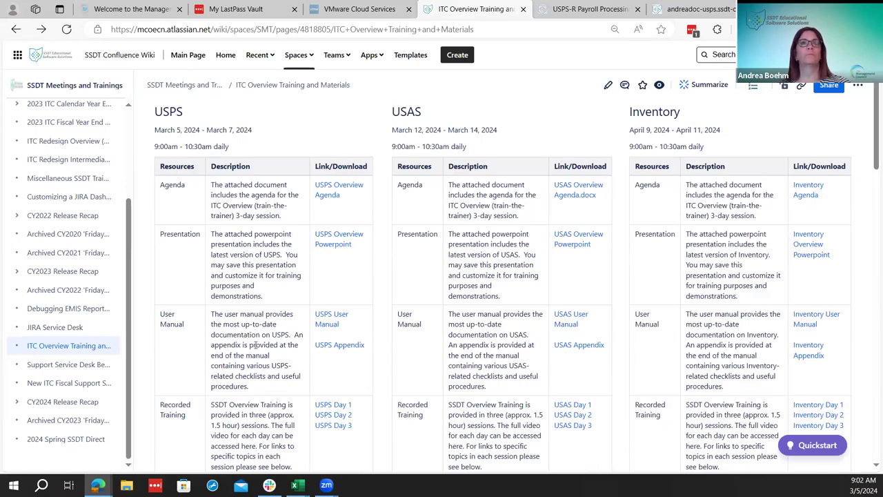
pyautogui.scroll(2, 332, 307)
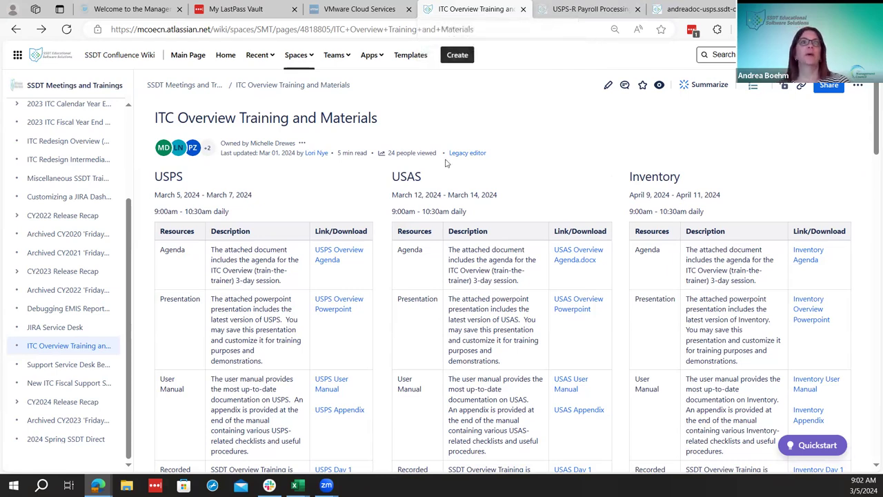
pyautogui.click(605, 9)
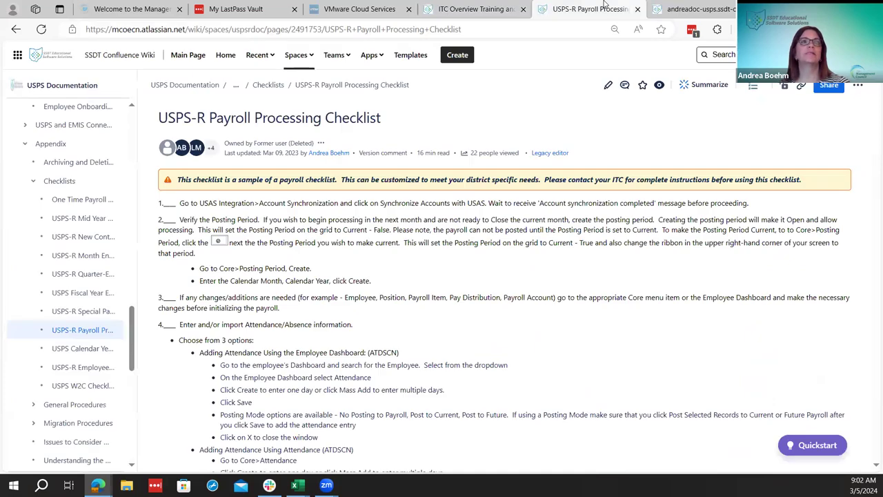
# Read the checklist's opening steps: USAS account synchronization and verifying or creating the Posting Period
pyautogui.scroll(1, 40, 271)
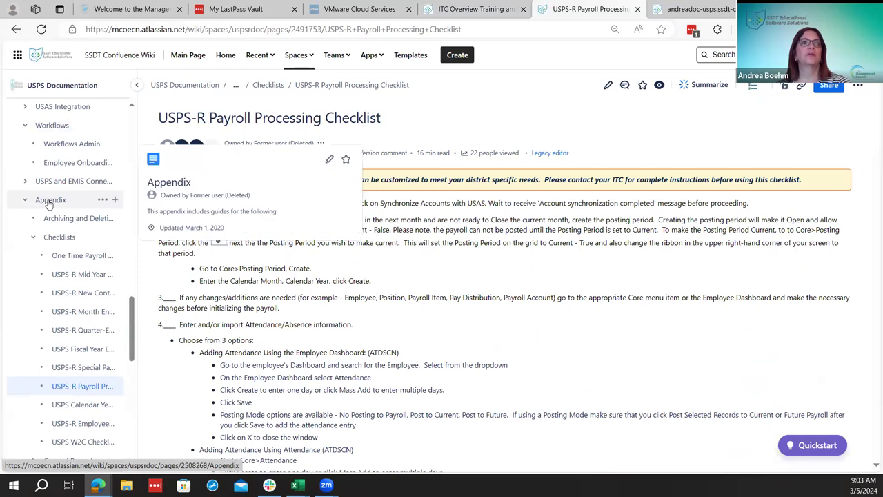
pyautogui.moveTo(71, 393)
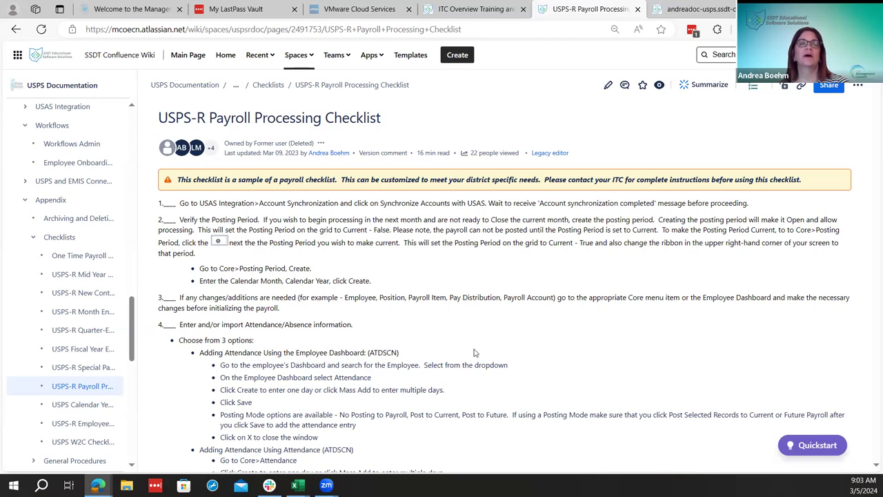
pyautogui.scroll(-1, 388, 350)
pyautogui.scroll(1, 483, 366)
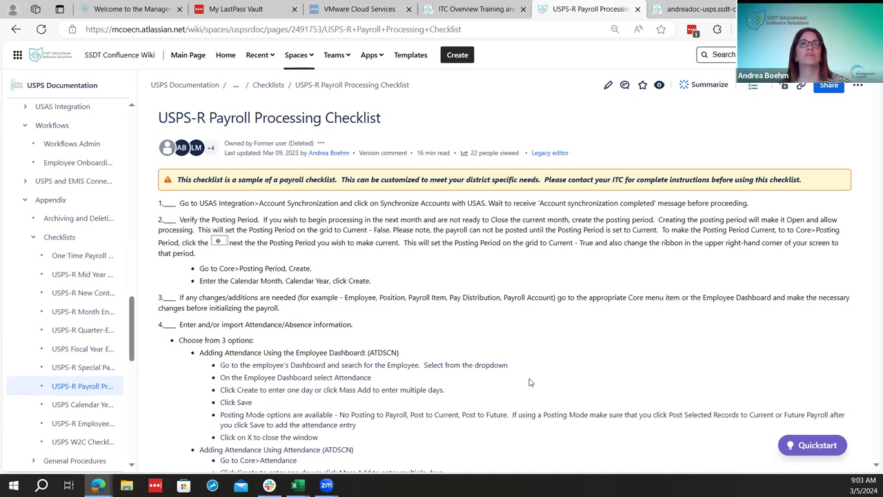
pyautogui.scroll(-15, 530, 382)
pyautogui.scroll(12, 527, 371)
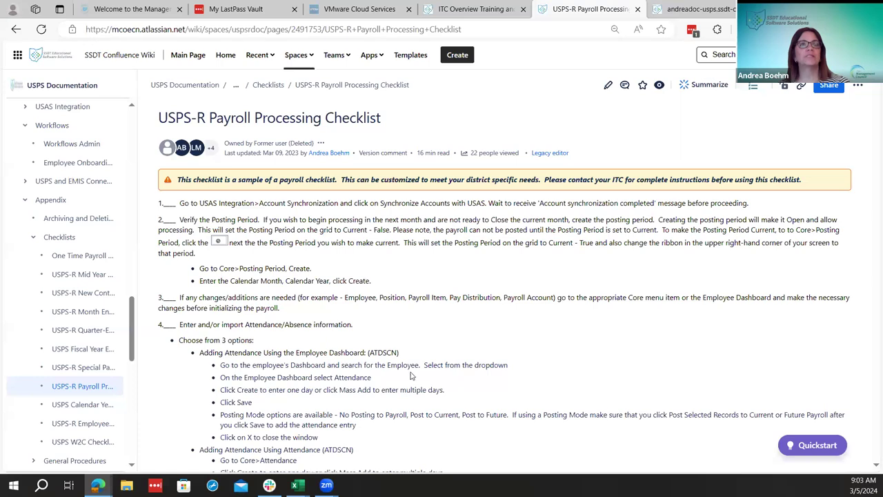
pyautogui.scroll(-4, 436, 398)
pyautogui.scroll(4, 436, 398)
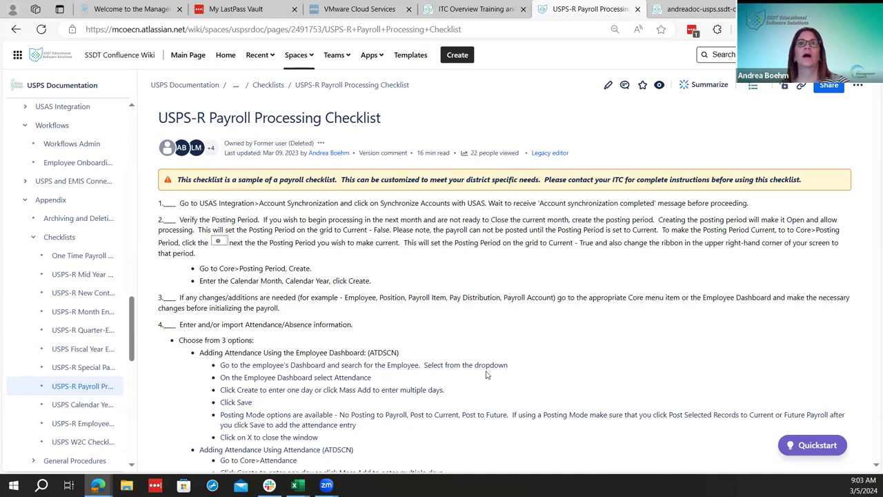
pyautogui.scroll(-1, 469, 387)
pyautogui.scroll(1, 469, 388)
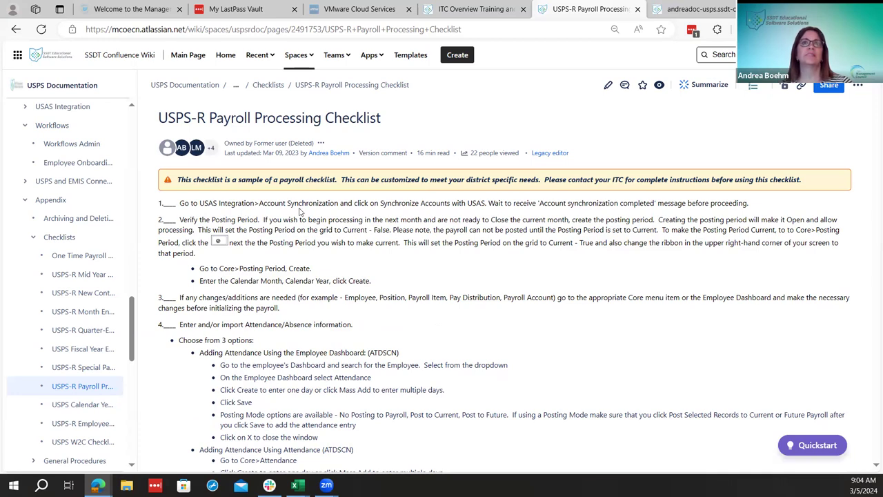
# In USPS-R, open USAS Integration > Account Synchronization to confirm the 03/05/2024 sync completed
pyautogui.click(673, 13)
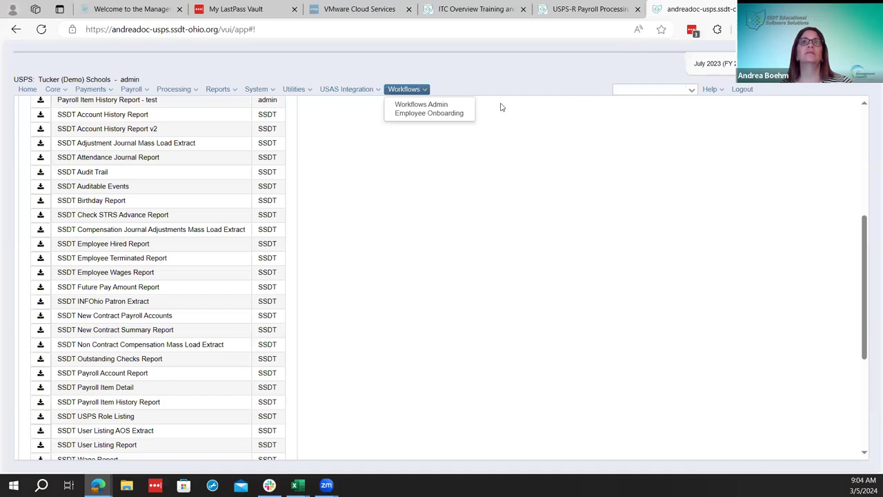
pyautogui.click(357, 95)
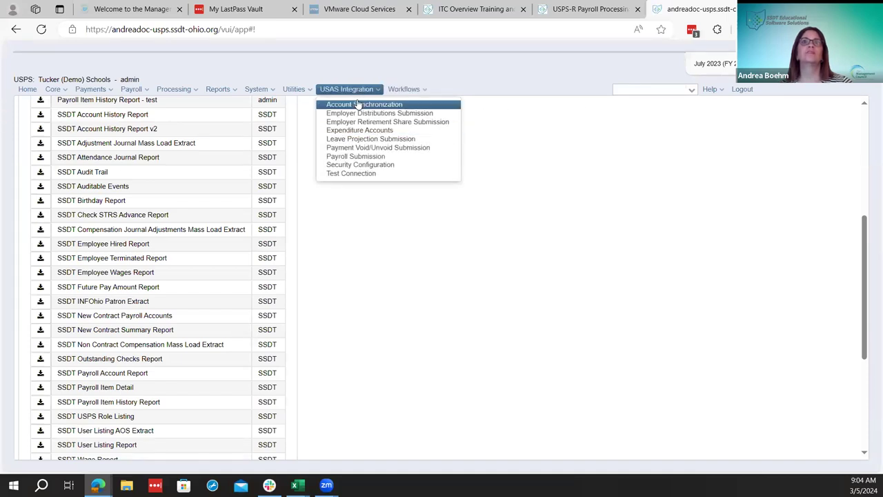
pyautogui.click(359, 103)
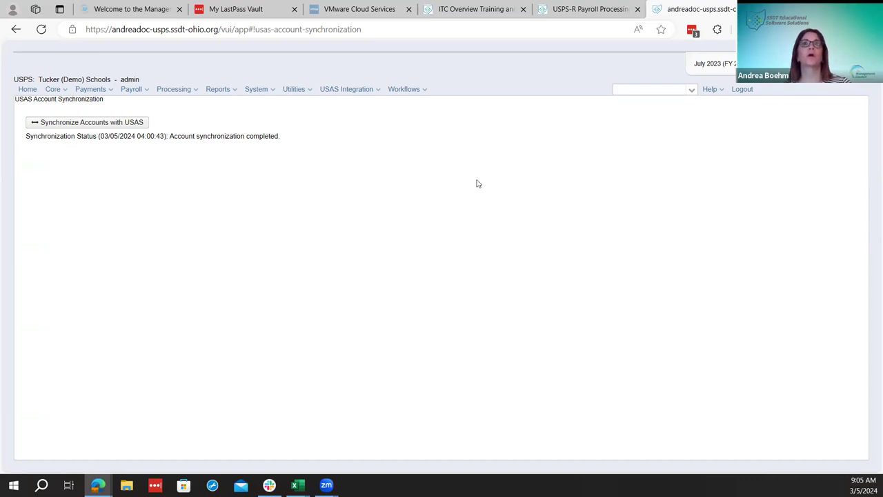
# Glance at the checklist, then go to Core > Posting Period in USPS-R to check the open month
pyautogui.click(577, 7)
pyautogui.scroll(-1, 522, 273)
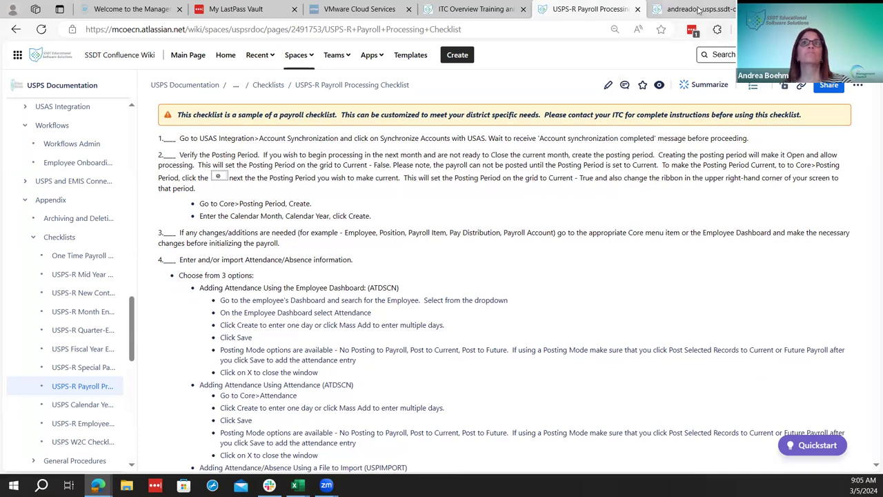
pyautogui.click(695, 9)
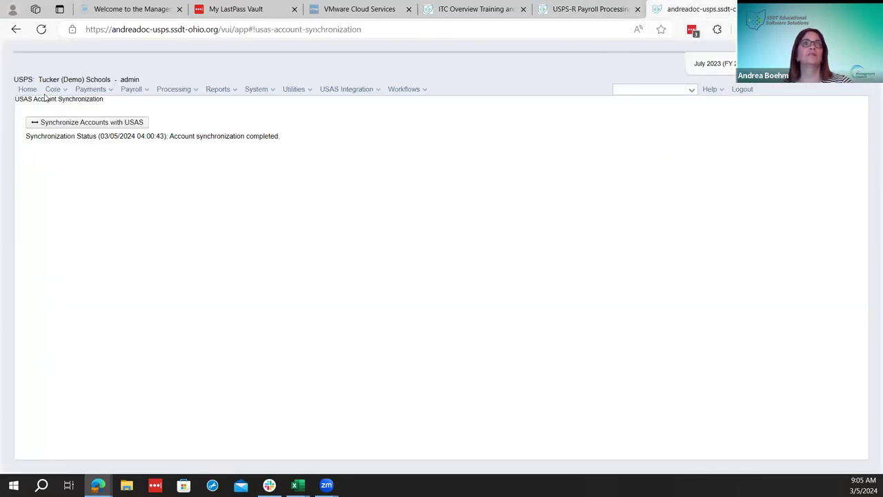
pyautogui.click(53, 90)
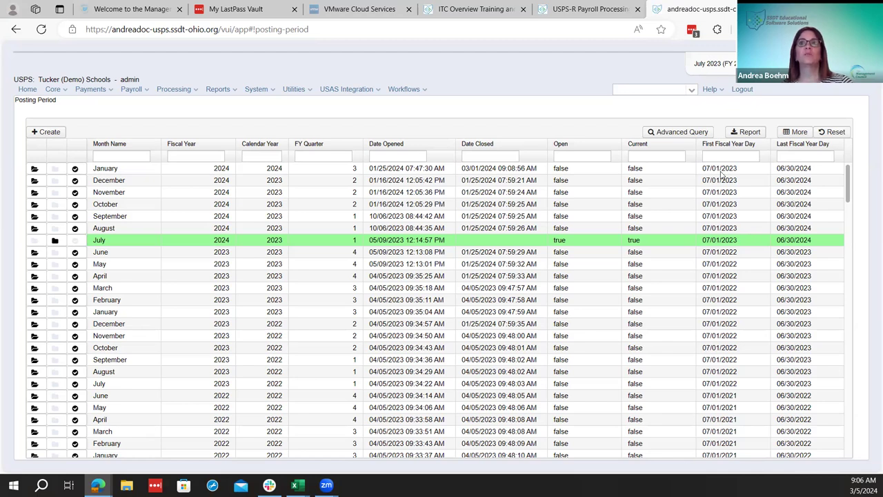
pyautogui.click(791, 136)
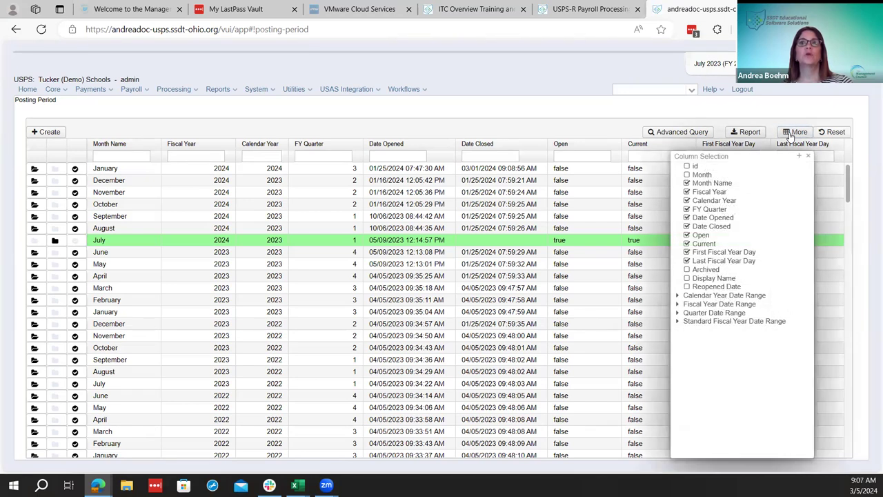
pyautogui.click(808, 156)
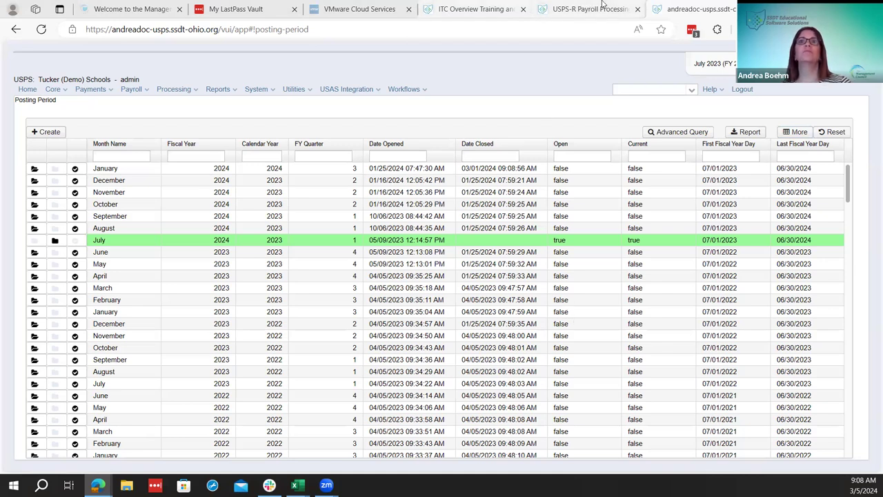
# Open the File Archive page from USPS-R's System > Utilities menu
pyautogui.click(269, 92)
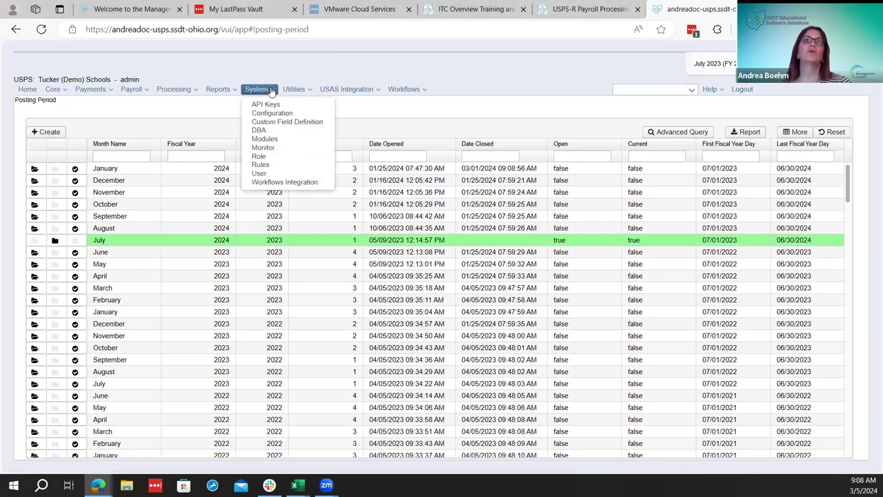
pyautogui.moveTo(293, 91)
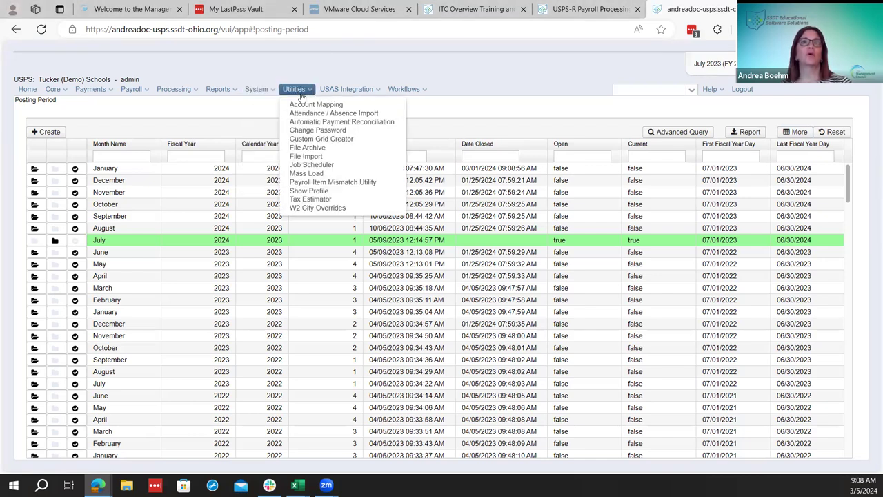
pyautogui.click(328, 149)
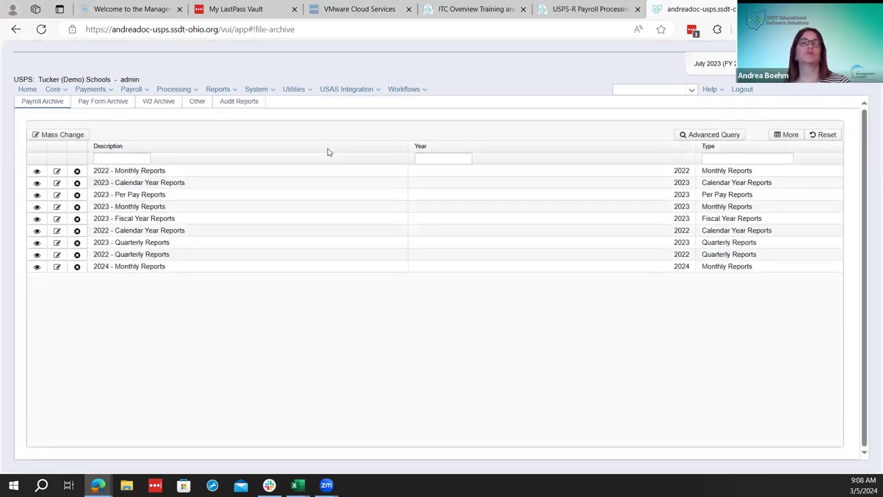
# Look over the available report types, then return to the Payroll Processing Checklist wiki tab
pyautogui.click(235, 90)
pyautogui.moveTo(275, 182)
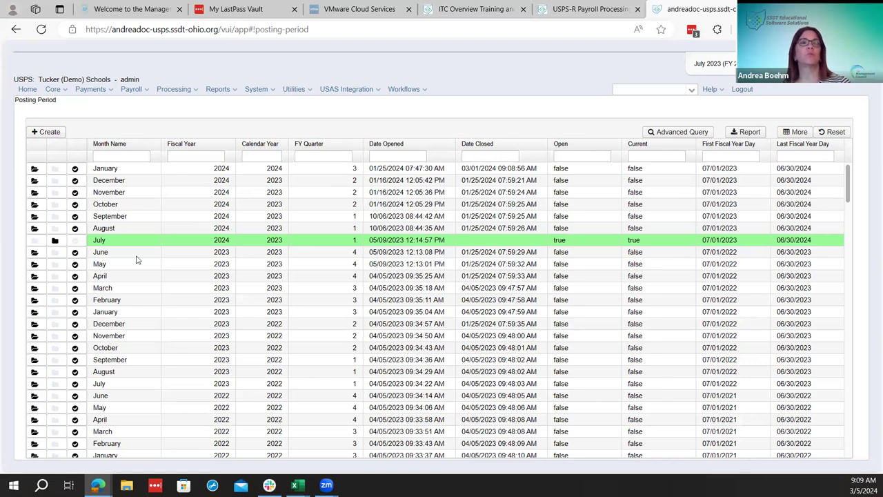
pyautogui.click(583, 9)
pyautogui.scroll(10, 83, 363)
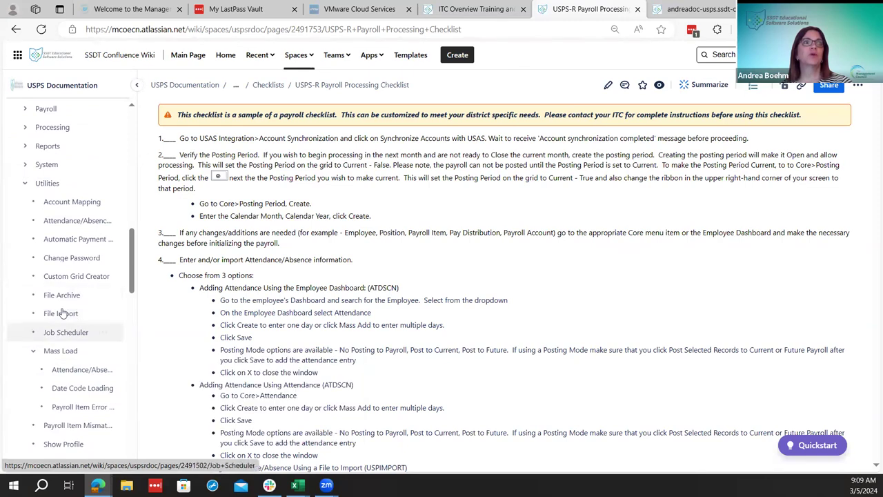
# Open the File Archive wiki page under Utilities and review the Payroll Archive report bundle table
pyautogui.click(61, 295)
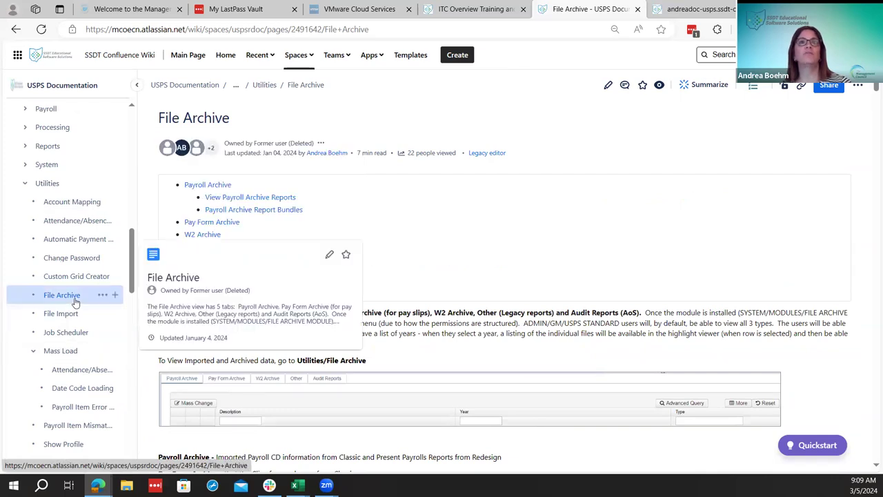
pyautogui.scroll(-3, 684, 360)
pyautogui.scroll(-15, 684, 360)
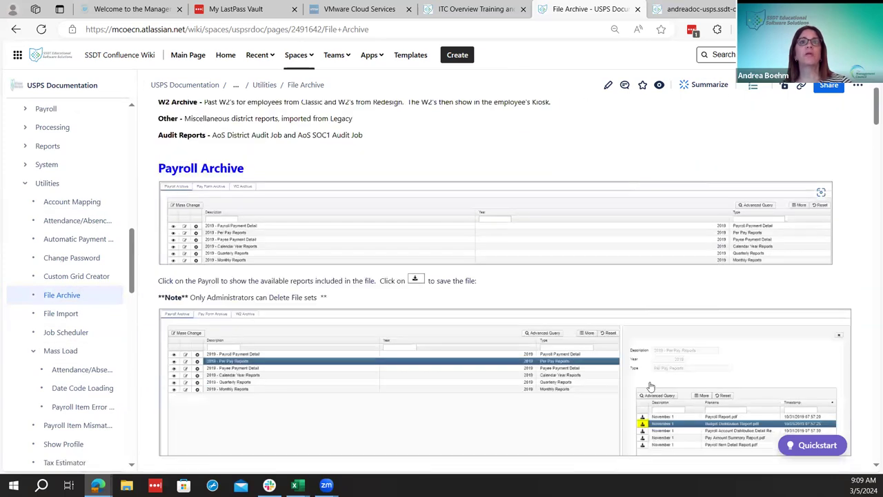
pyautogui.scroll(-7, 650, 385)
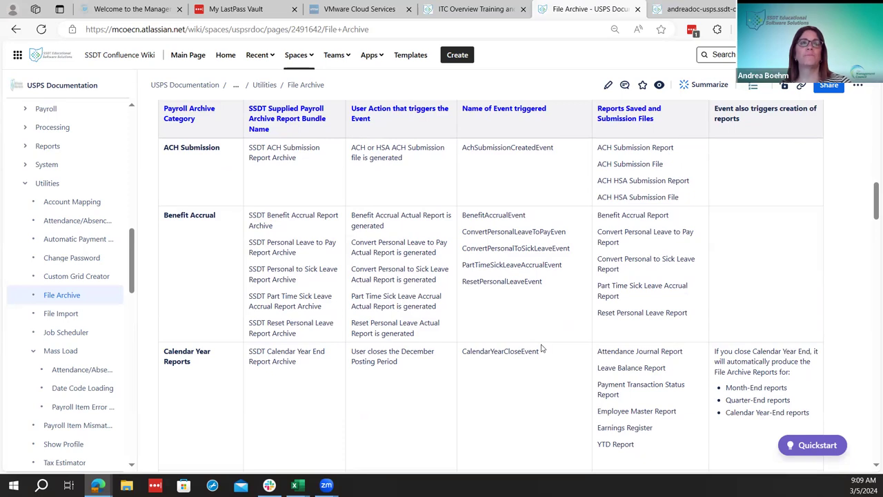
pyautogui.scroll(-15, 542, 349)
pyautogui.scroll(-8, 541, 345)
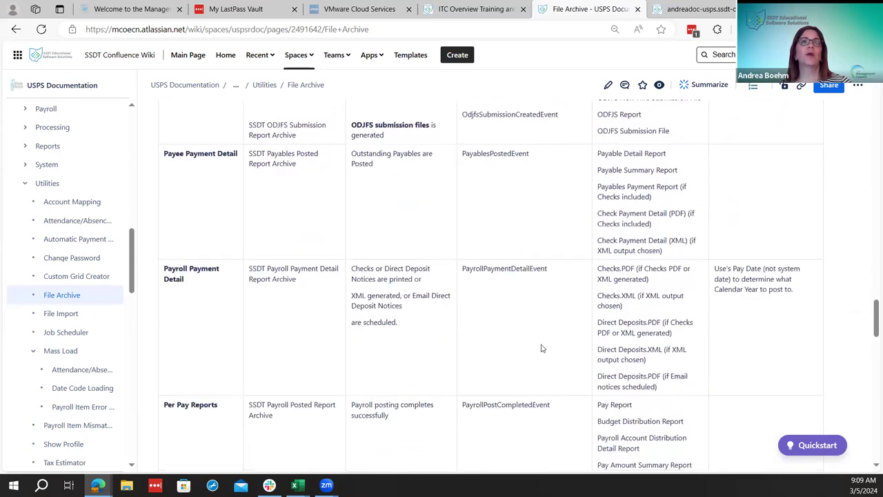
pyautogui.scroll(-1, 345, 383)
pyautogui.scroll(-1, 228, 369)
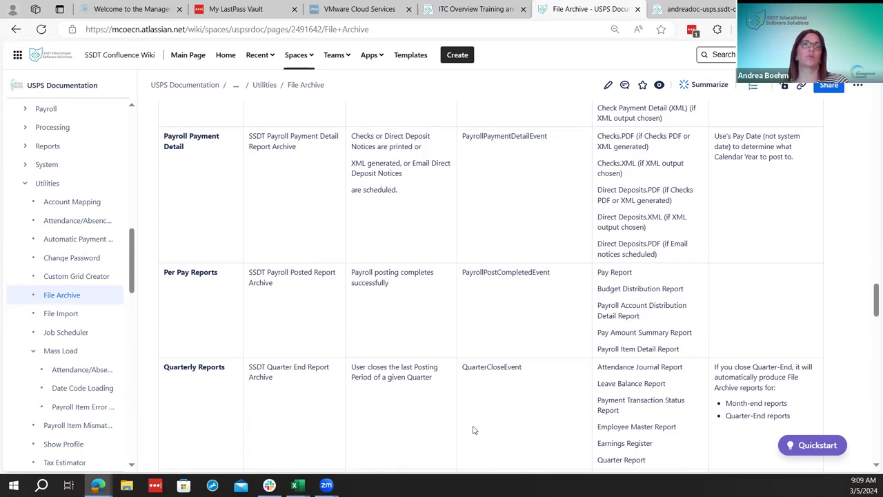
pyautogui.scroll(-2, 459, 434)
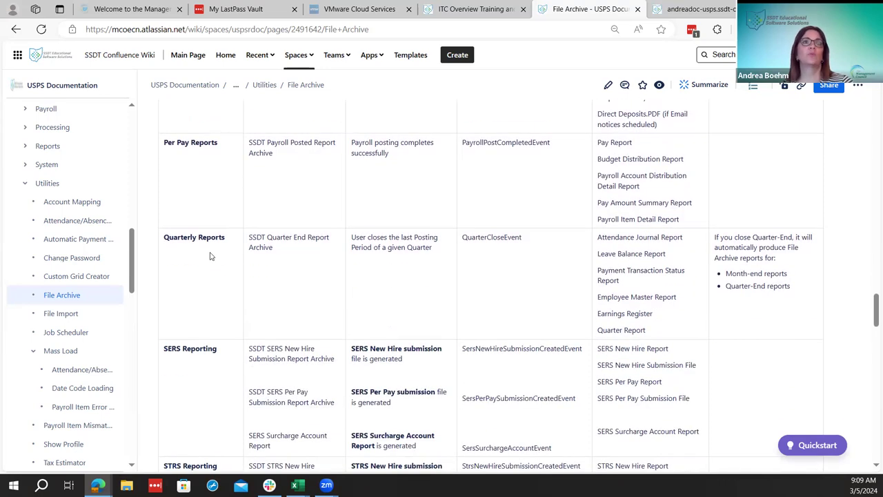
pyautogui.scroll(4, 435, 286)
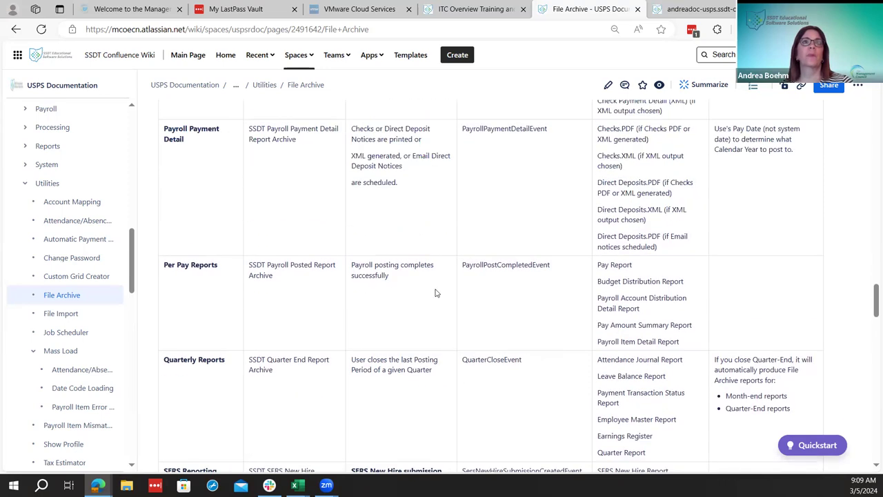
pyautogui.scroll(8, 436, 290)
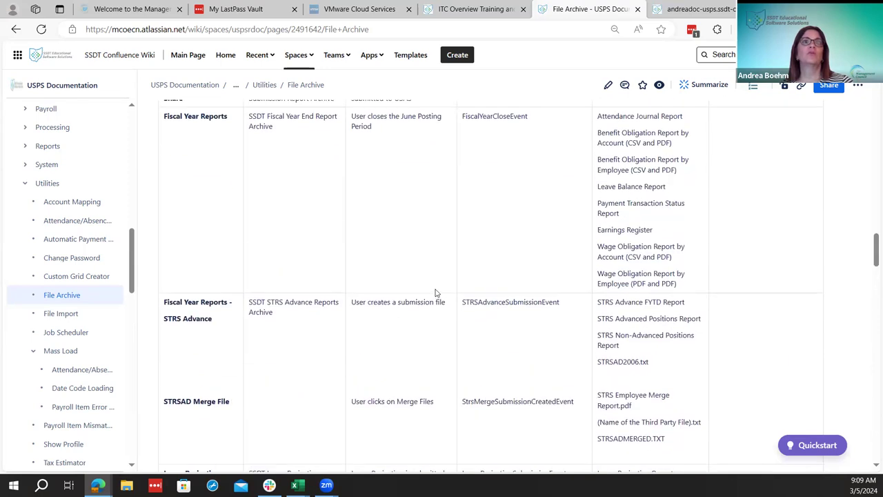
pyautogui.scroll(-2, 435, 293)
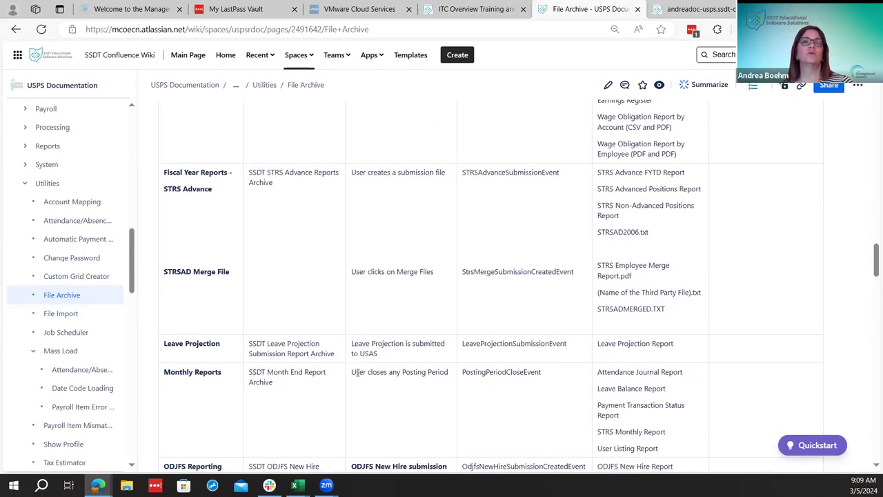
pyautogui.scroll(-1, 352, 381)
pyautogui.scroll(4, 351, 383)
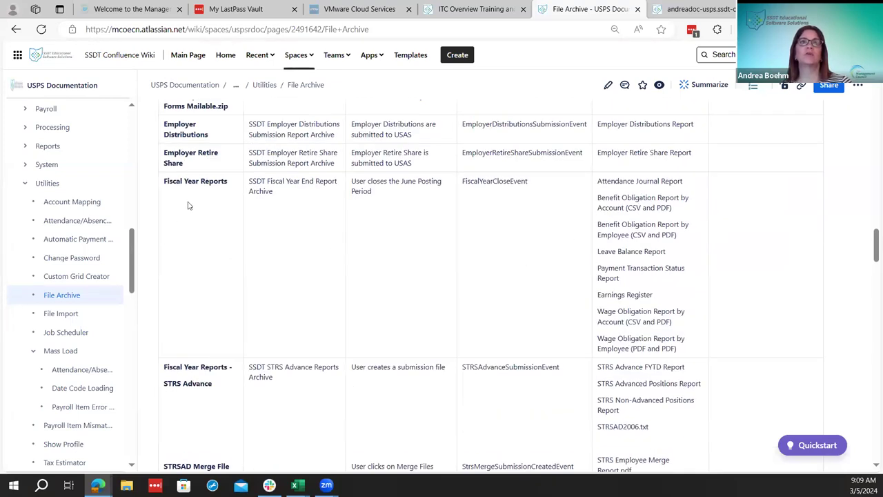
# Continue through the File Archive table's Quarterly, SERS, STRS and W2 Archive rows
pyautogui.scroll(2, 210, 197)
pyautogui.scroll(-2, 209, 296)
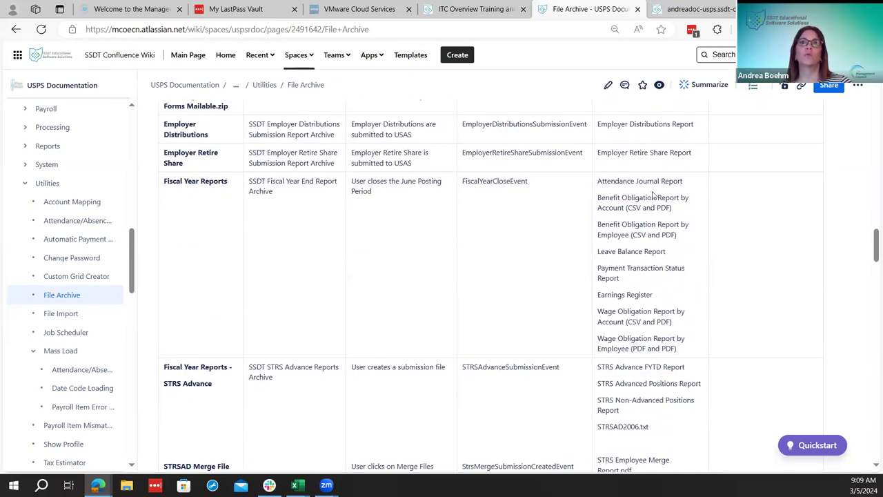
pyautogui.scroll(-2, 628, 342)
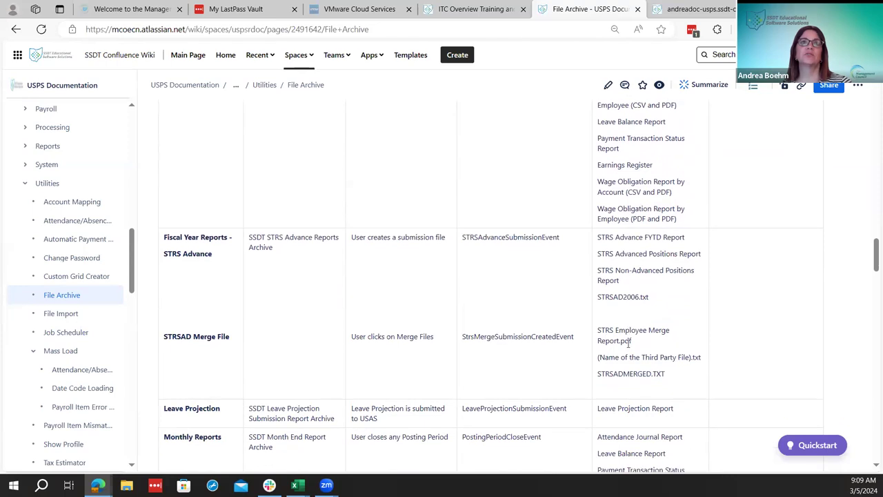
pyautogui.scroll(-2, 630, 358)
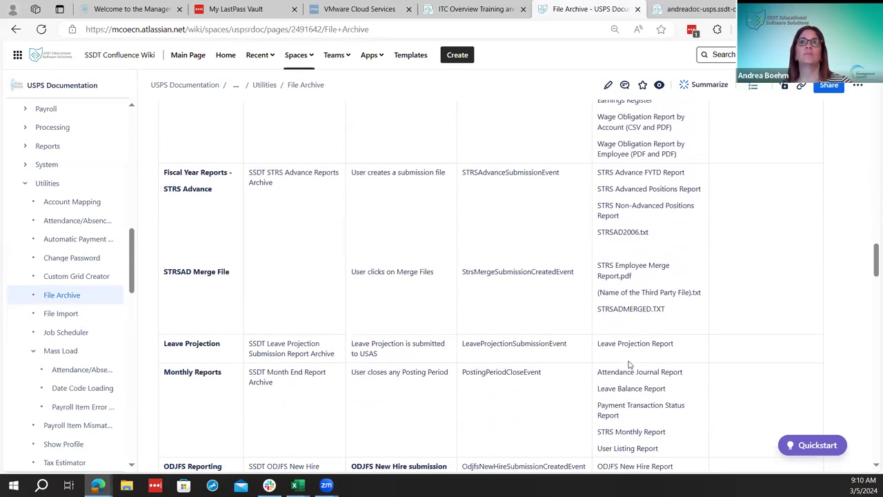
pyautogui.scroll(-1, 626, 363)
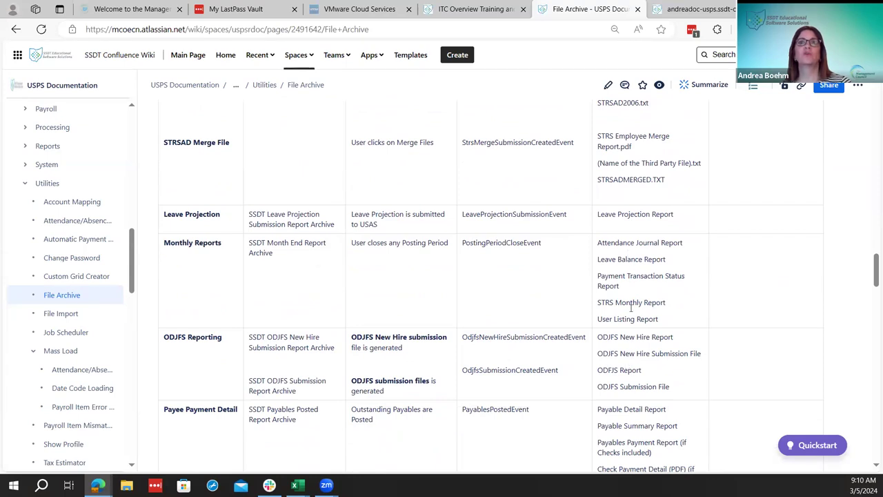
pyautogui.scroll(-1, 630, 321)
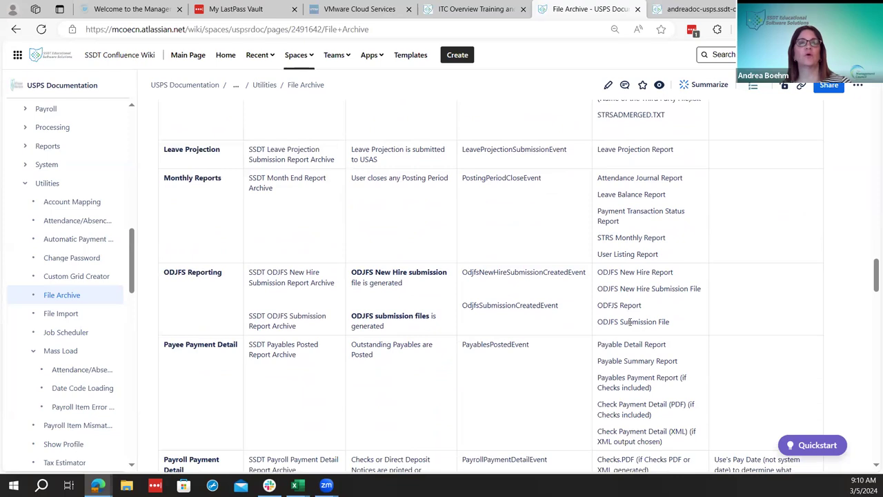
pyautogui.scroll(-2, 629, 321)
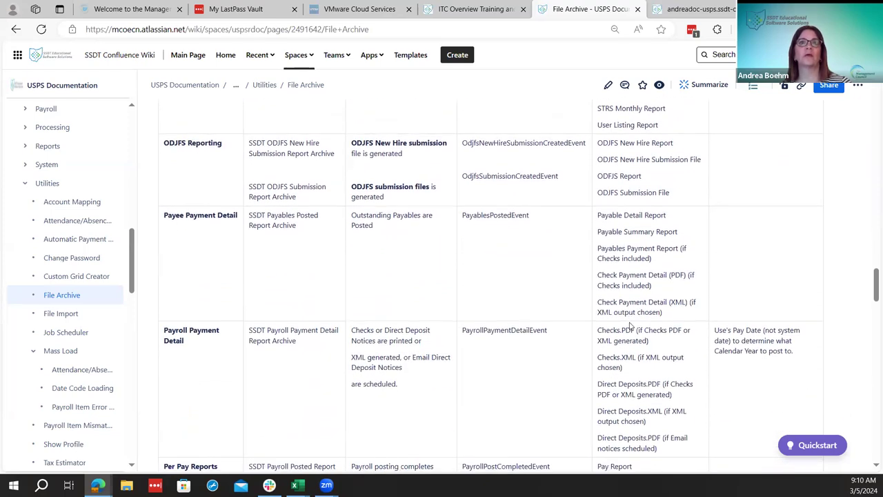
pyautogui.scroll(-1, 629, 326)
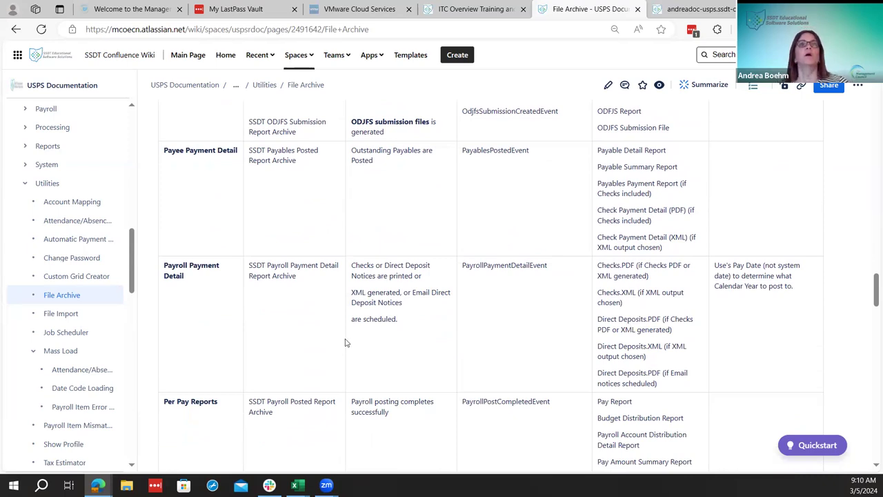
# Glance at the Posting Period and ITC Overview tabs, then open the USPS-R Payroll Processing Checklist
pyautogui.click(680, 8)
pyautogui.click(594, 9)
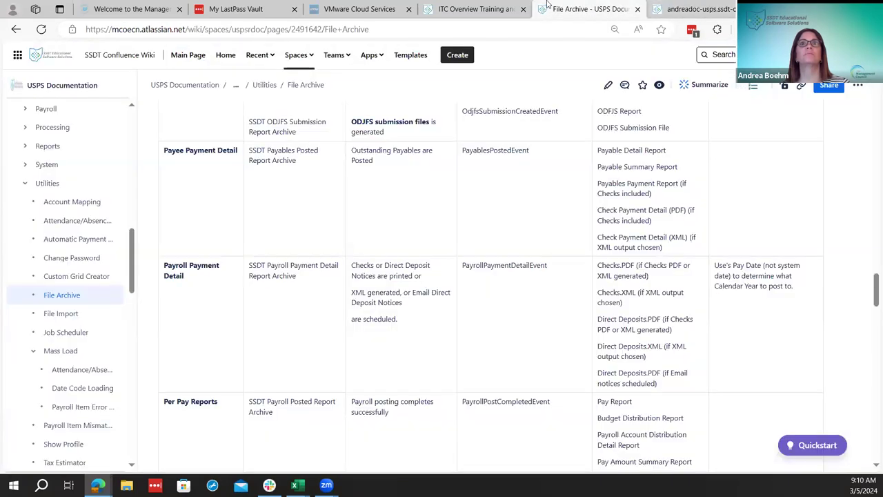
pyautogui.click(502, 7)
pyautogui.click(567, 7)
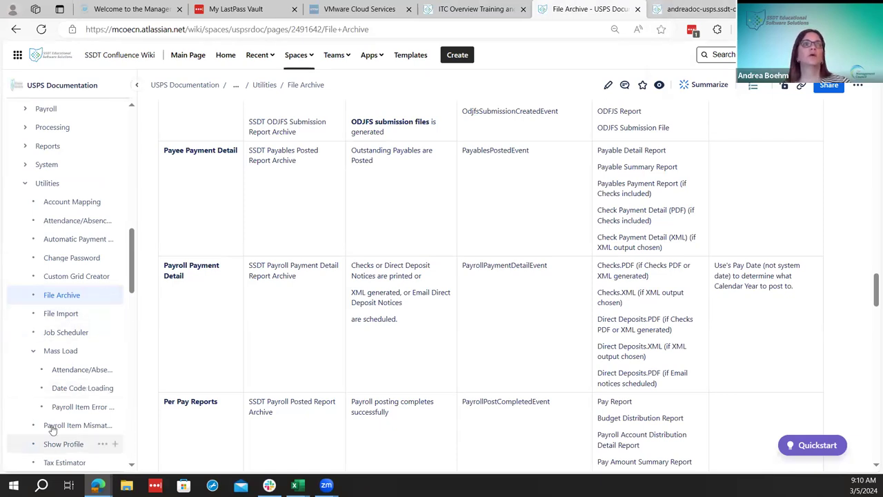
pyautogui.scroll(-10, 55, 414)
pyautogui.scroll(-3, 67, 371)
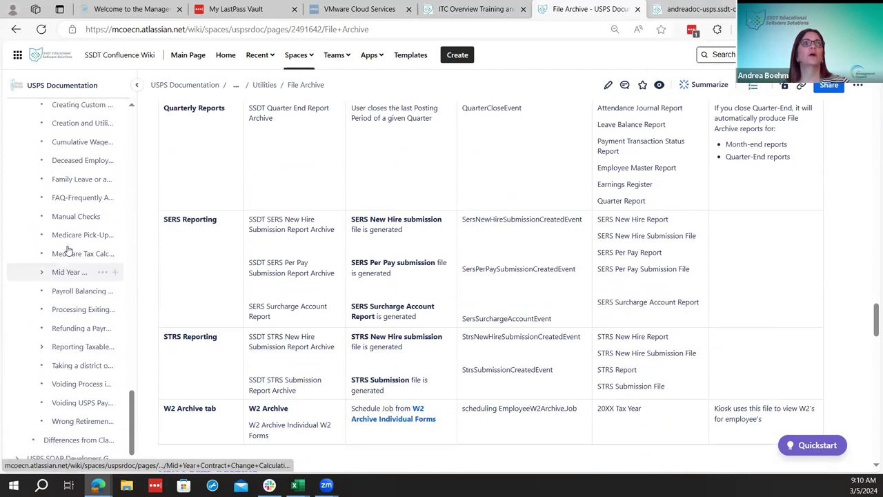
pyautogui.scroll(4, 69, 262)
pyautogui.moveTo(70, 265)
pyautogui.scroll(4, 70, 265)
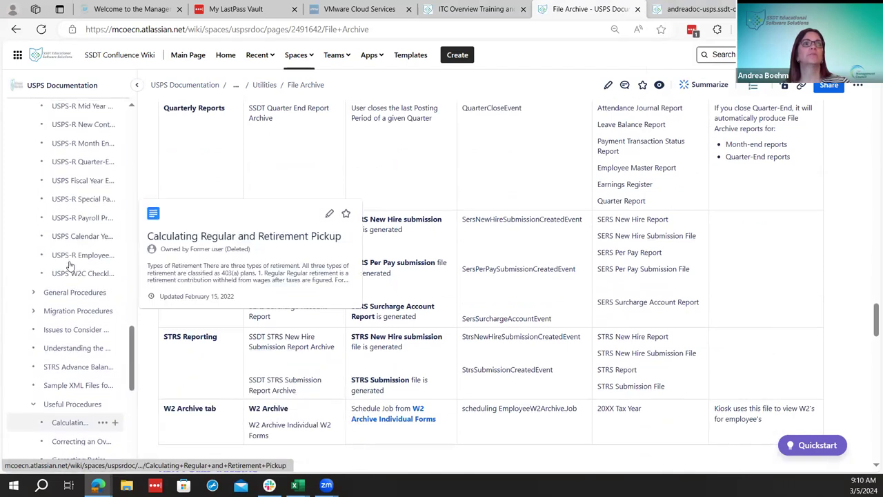
pyautogui.click(77, 218)
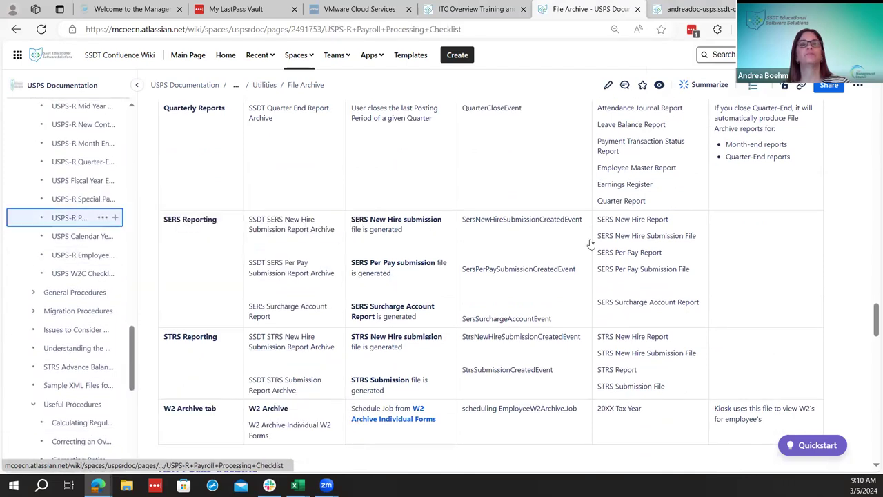
# Read the checklist up to step 4 on attendance/absence entry, then return to USPS-R's Posting Period page
pyautogui.scroll(-1, 595, 300)
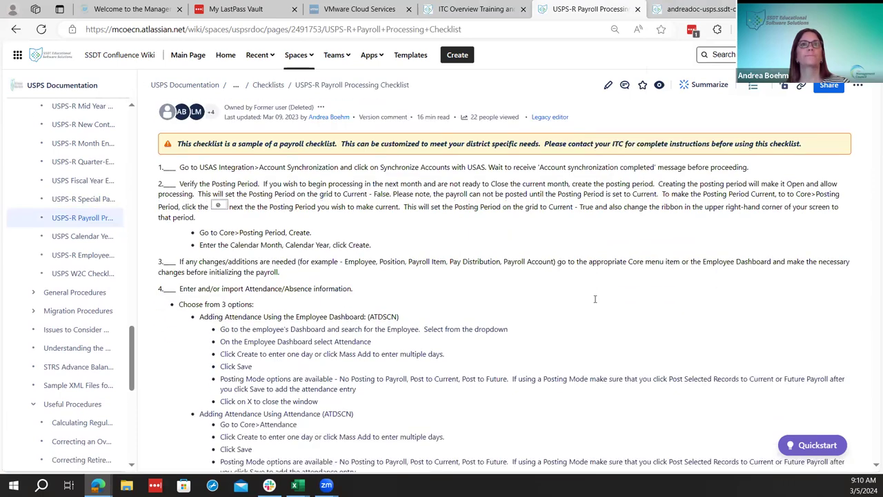
pyautogui.scroll(-1, 594, 299)
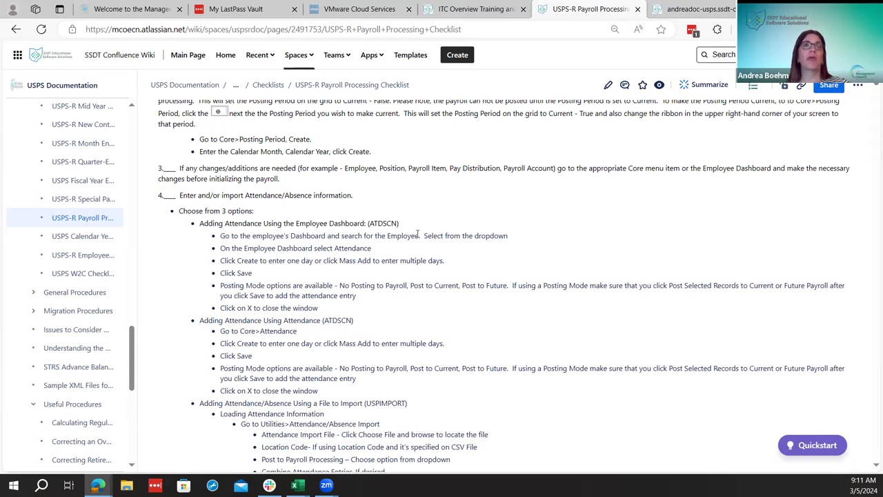
pyautogui.scroll(-1, 434, 295)
pyautogui.scroll(1, 434, 295)
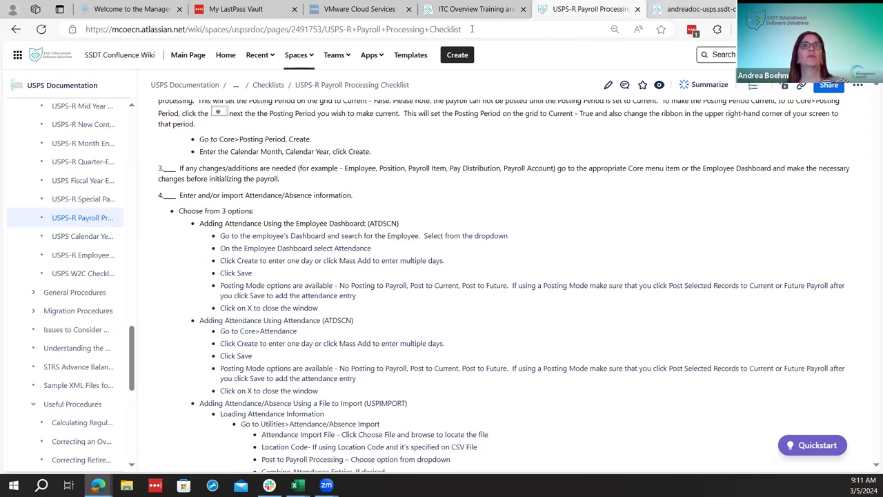
pyautogui.click(667, 8)
pyautogui.click(289, 91)
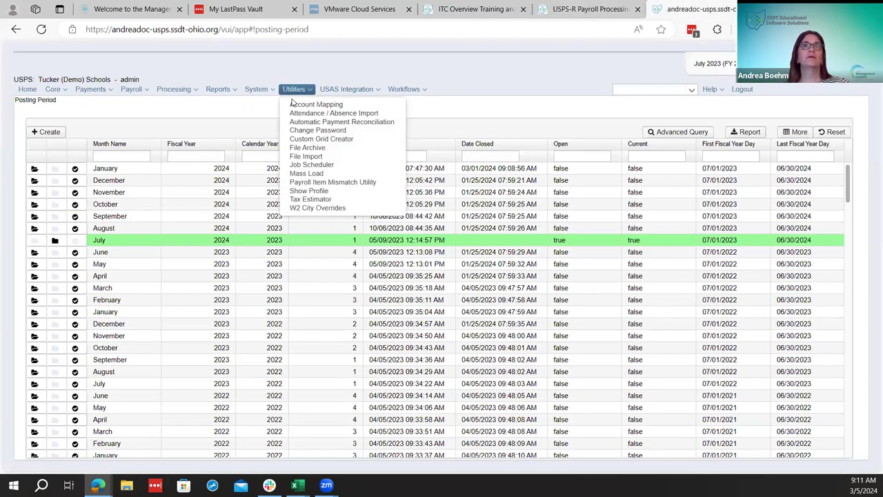
pyautogui.click(302, 105)
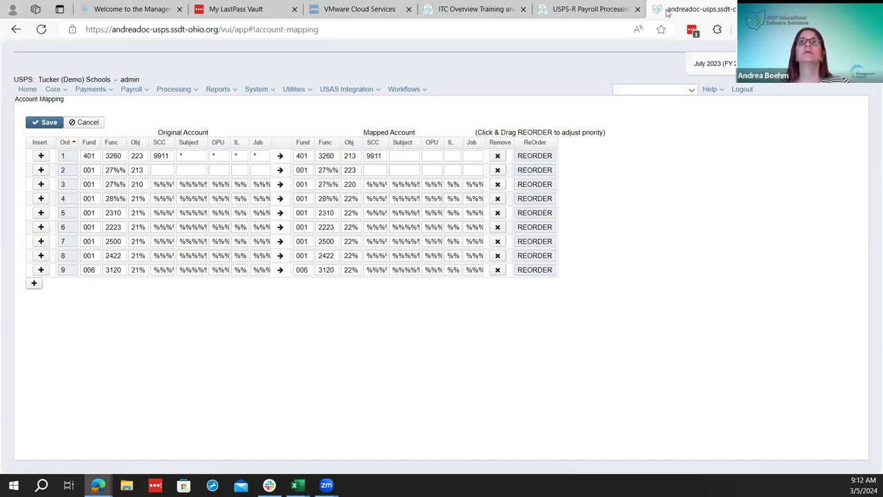
pyautogui.hotkey('ctrl', 'shift', 'Tab')
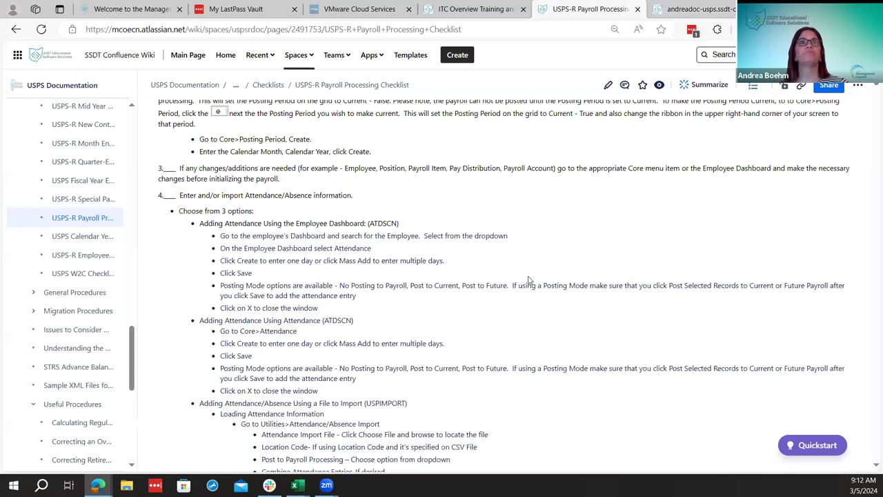
pyautogui.scroll(1, 483, 281)
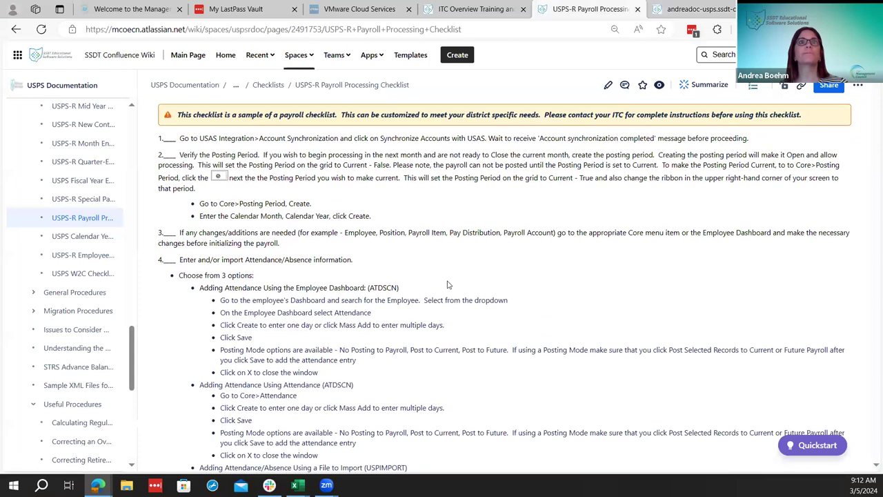
pyautogui.click(683, 8)
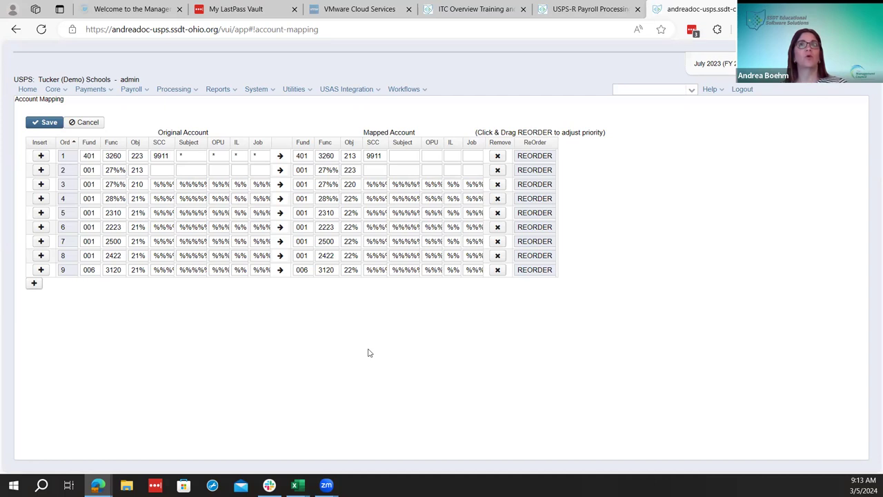
# Look over the Workflows menu, including Employee Onboarding, and the Core menu's record types
pyautogui.click(419, 94)
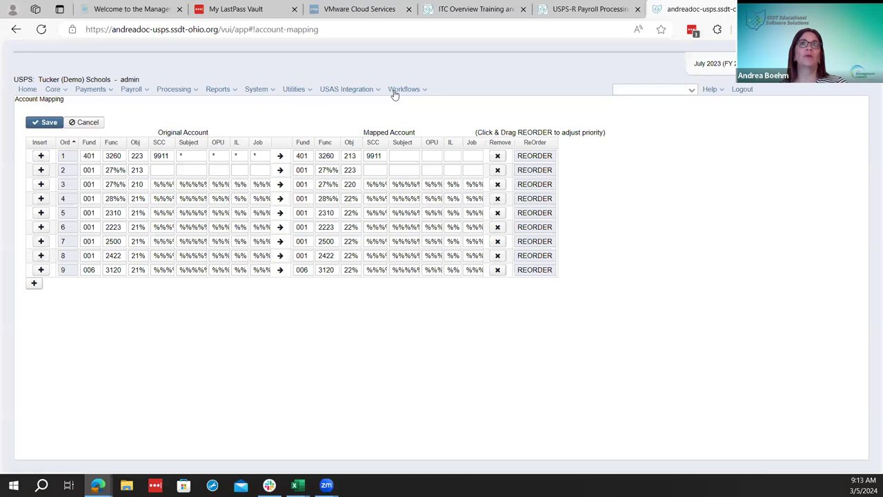
pyautogui.moveTo(396, 94)
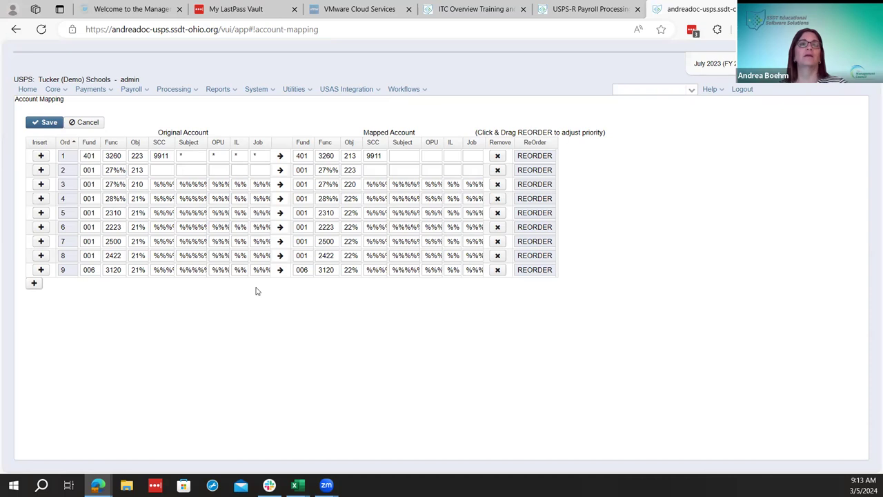
pyautogui.click(416, 90)
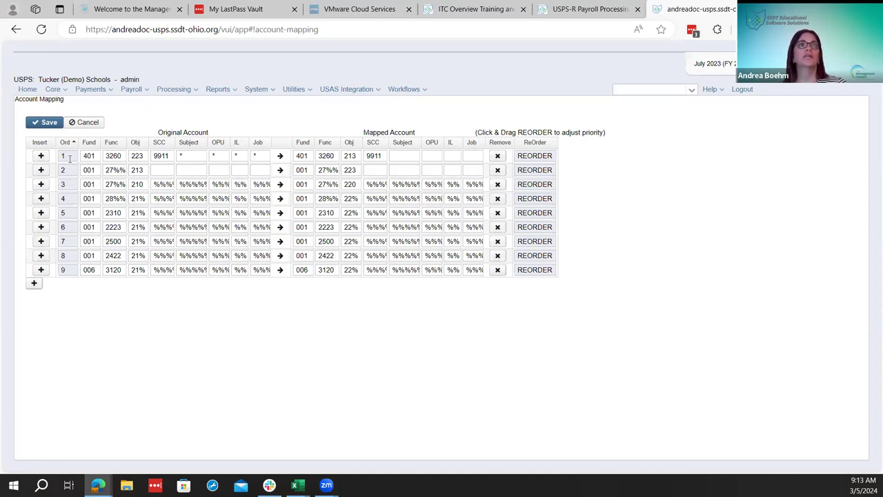
pyautogui.click(55, 91)
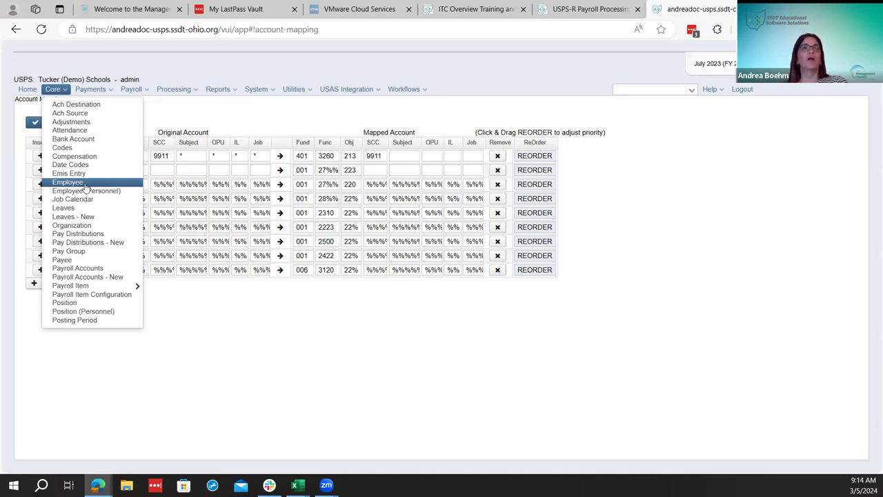
# Return to the wiki's USPS-R Payroll Processing Checklist and scroll its sidebar
pyautogui.click(590, 9)
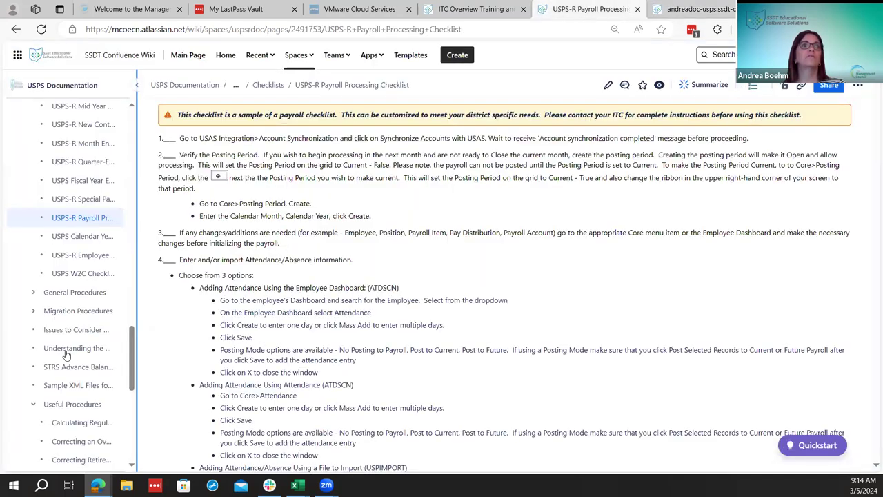
pyautogui.scroll(-3, 69, 356)
pyautogui.scroll(-1, 67, 412)
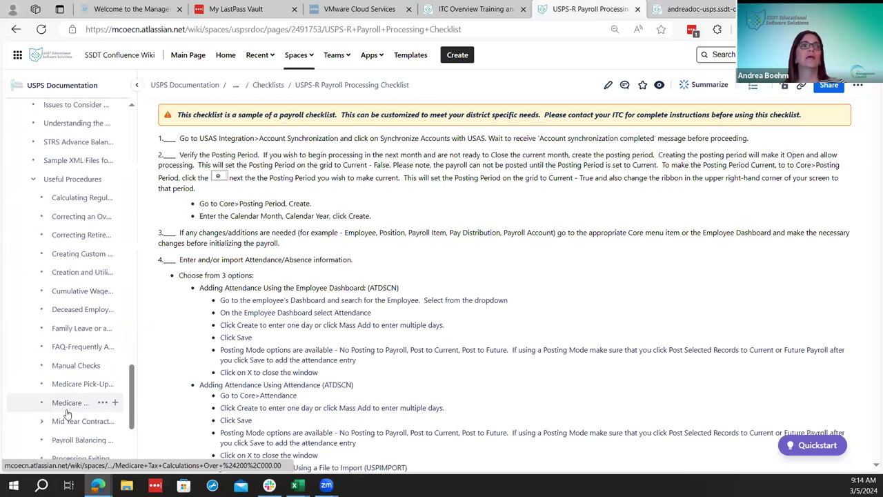
pyautogui.scroll(-9, 67, 412)
# Open Mass Load from the wiki page tree under Utilities, then go back to the andreadoc-usps tab
pyautogui.scroll(3, 67, 412)
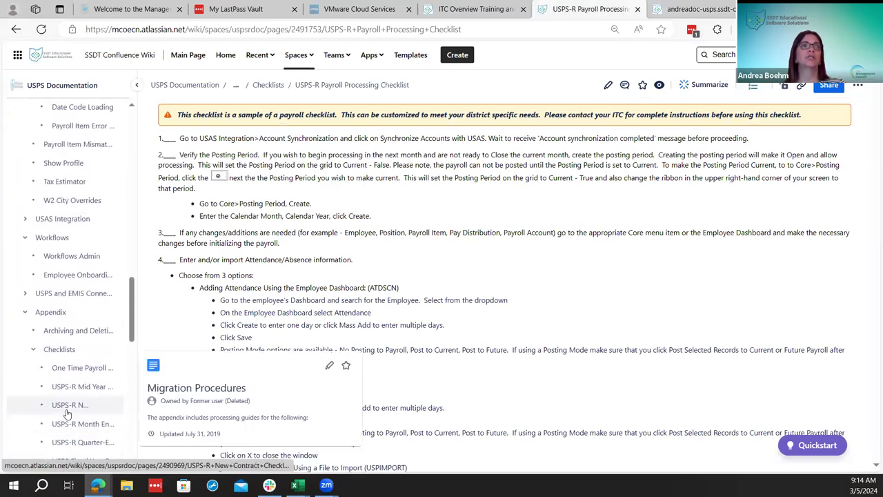
pyautogui.scroll(2, 67, 400)
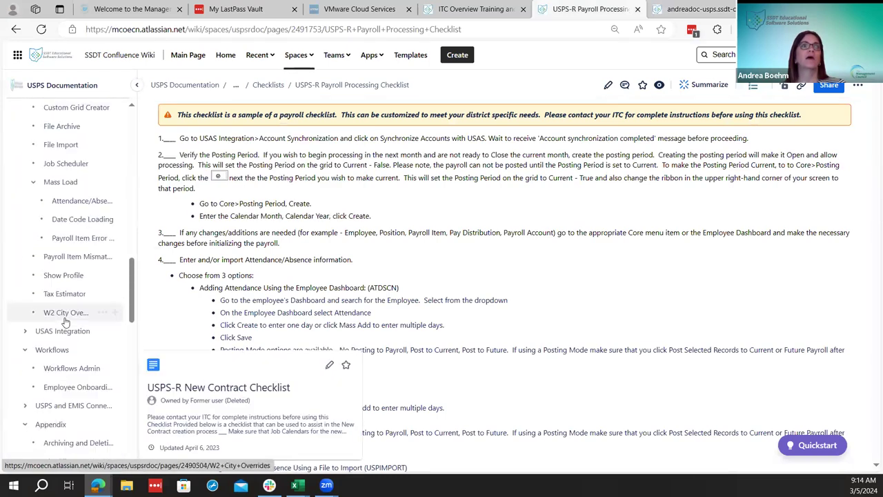
pyautogui.click(62, 182)
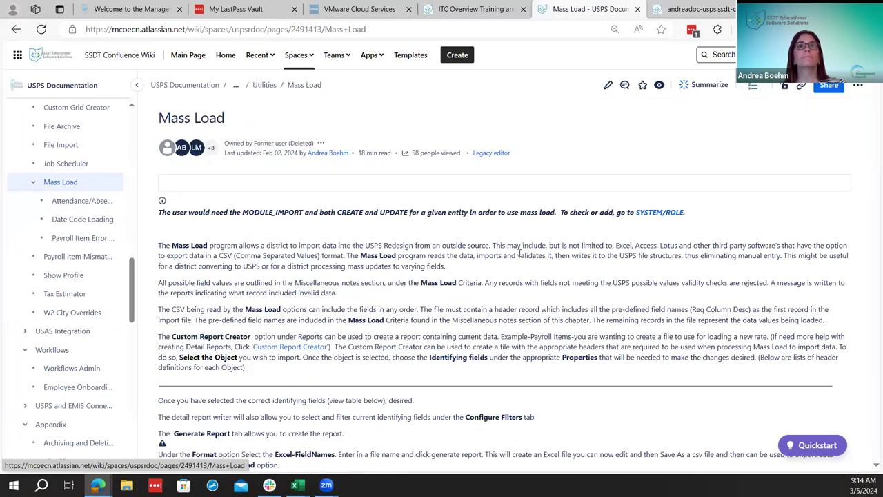
pyautogui.click(697, 9)
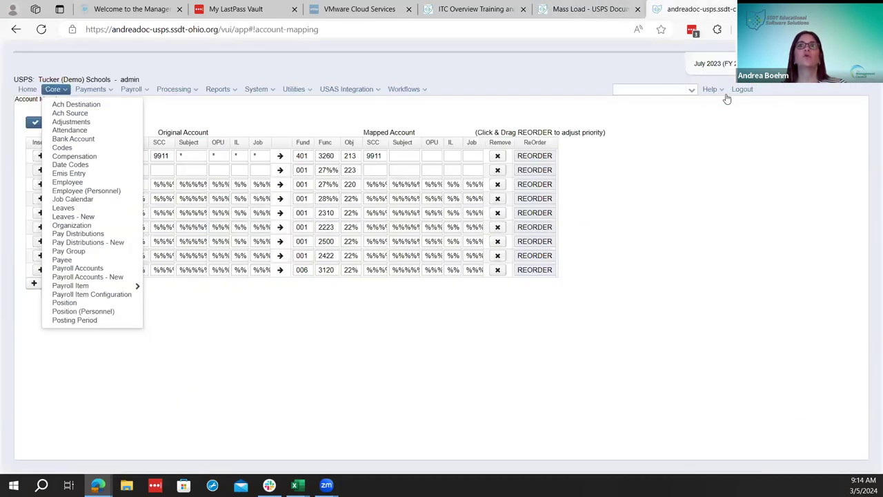
# Reach the Public Shared USPS Reports Library wiki page through Help > Public Shared Reports Library
pyautogui.click(718, 91)
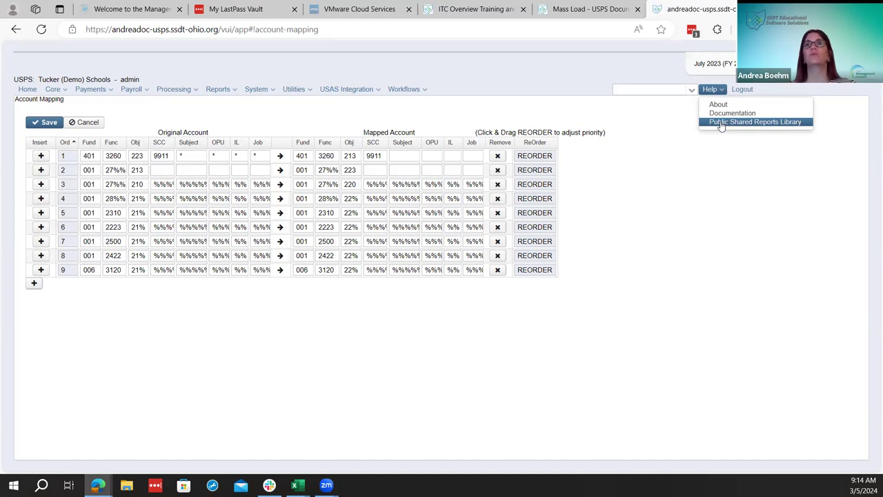
pyautogui.click(721, 123)
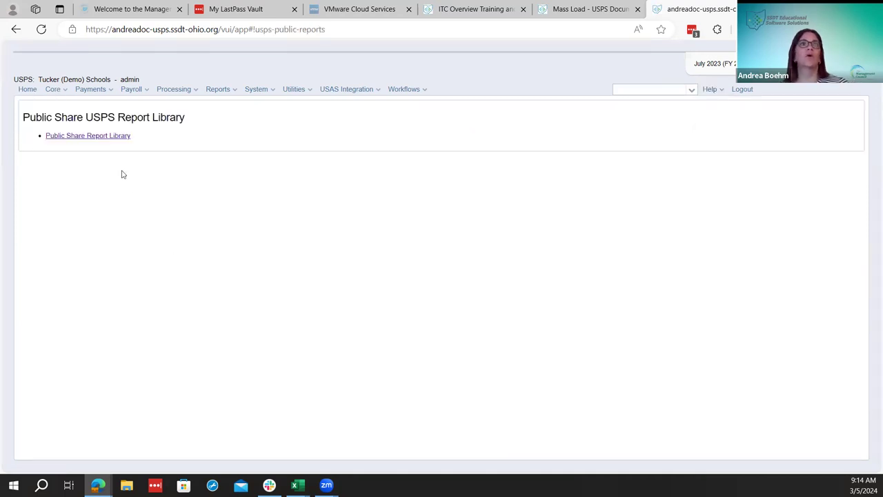
pyautogui.click(115, 142)
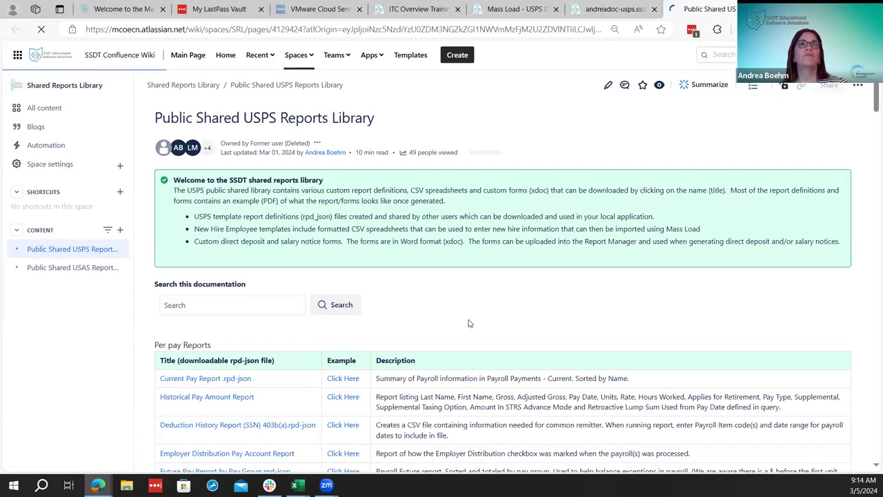
# Scroll past the EMIS Related and Miscellaneous report tables down to New Hire Employee Templates
pyautogui.scroll(-2, 558, 339)
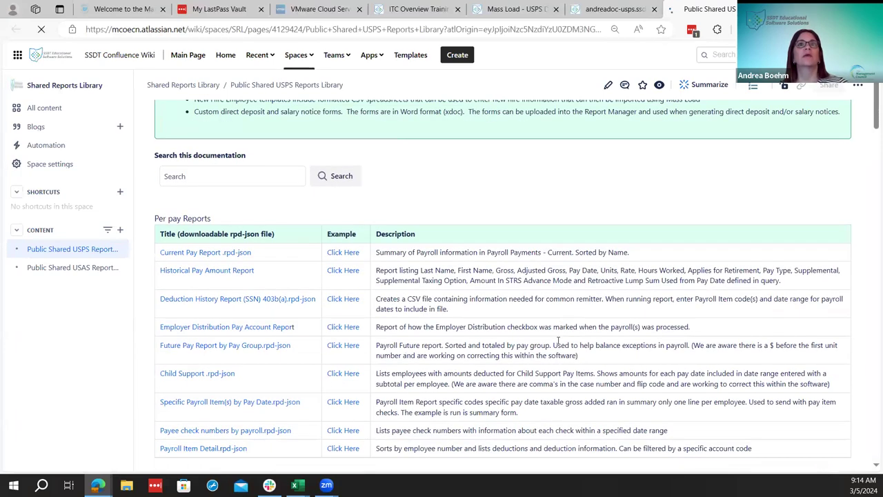
pyautogui.scroll(-1, 559, 343)
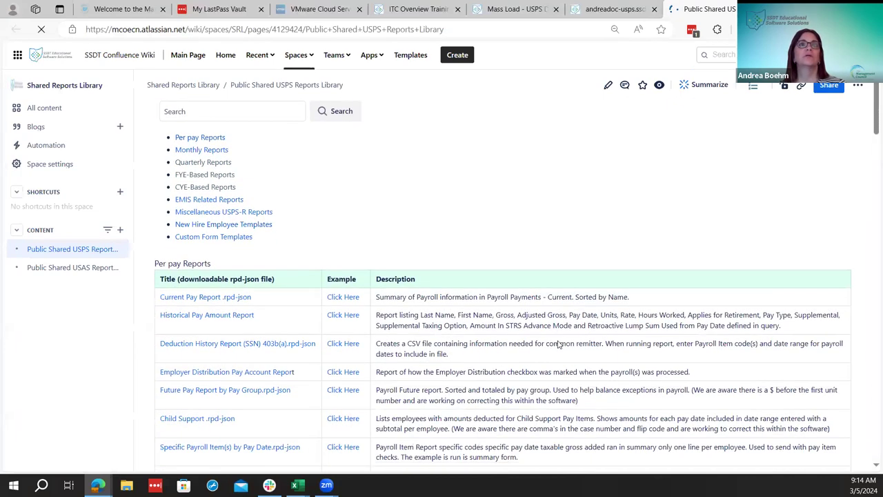
pyautogui.scroll(-1, 558, 343)
pyautogui.scroll(-1, 558, 343)
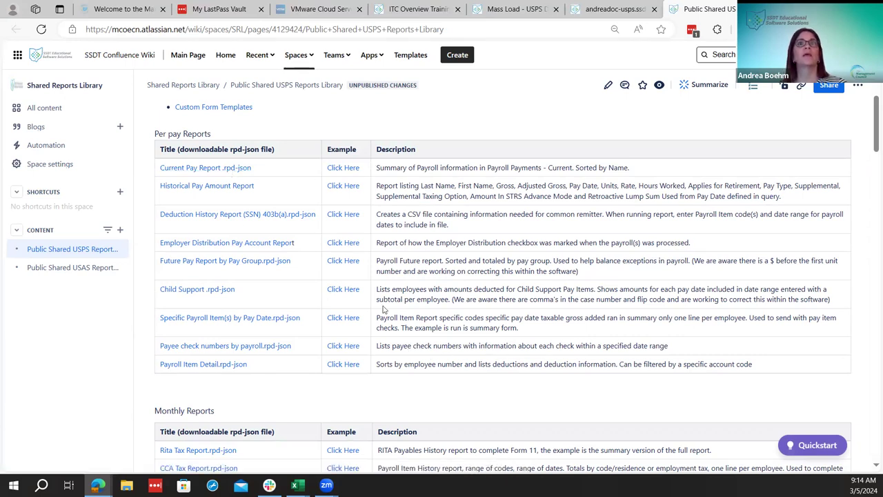
pyautogui.scroll(-1, 541, 366)
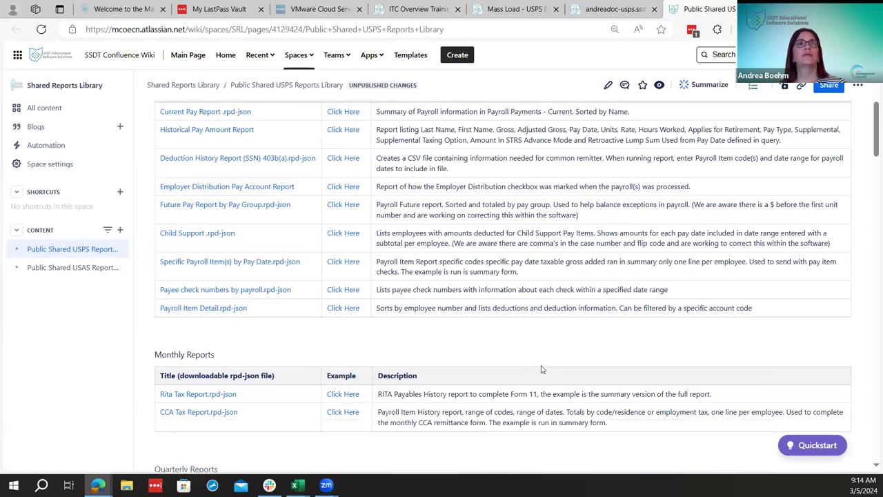
pyautogui.scroll(2, 542, 366)
pyautogui.scroll(-1, 542, 365)
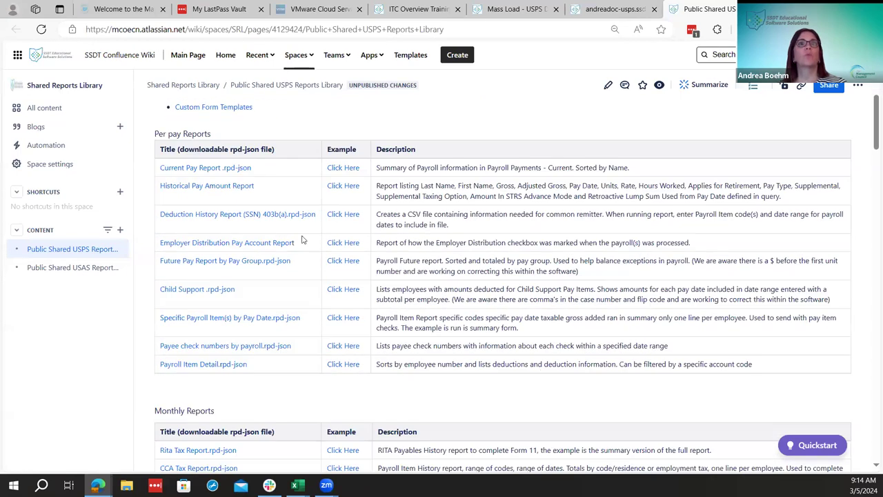
pyautogui.scroll(-3, 234, 276)
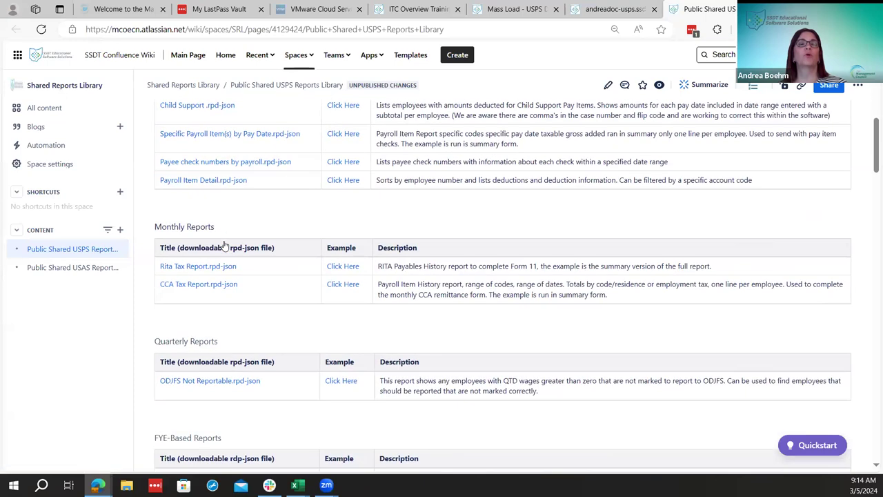
pyautogui.scroll(4, 223, 249)
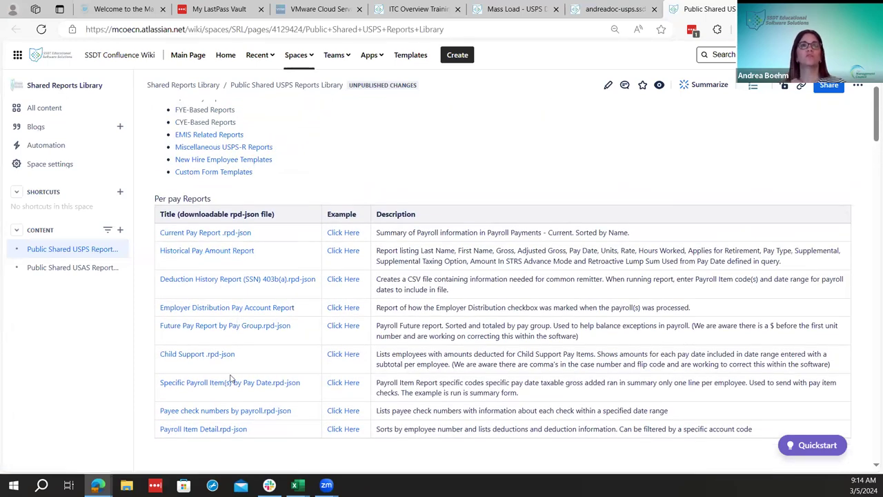
pyautogui.scroll(-3, 232, 378)
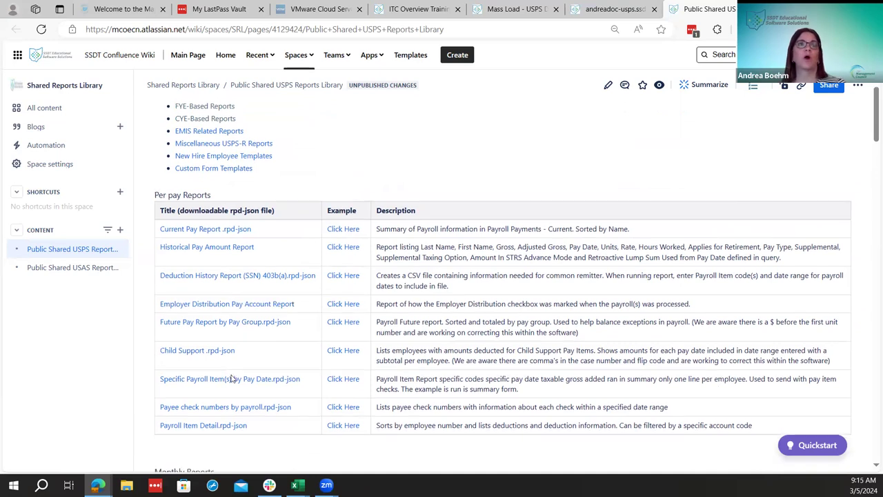
pyautogui.scroll(-1, 232, 380)
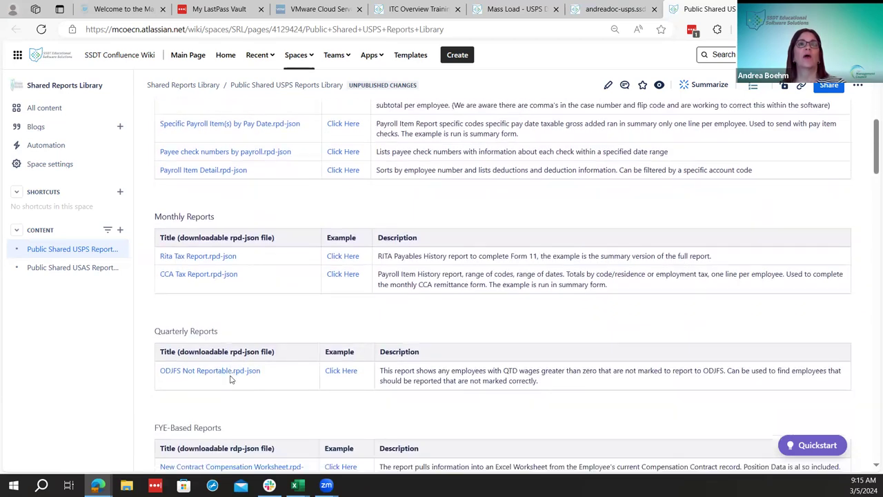
pyautogui.scroll(-2, 232, 379)
pyautogui.scroll(-2, 232, 380)
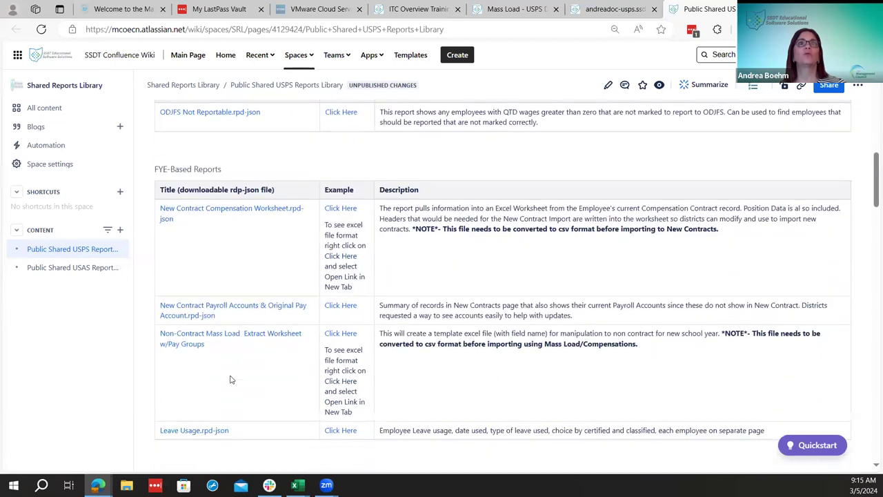
pyautogui.scroll(-1, 232, 380)
pyautogui.scroll(-4, 232, 380)
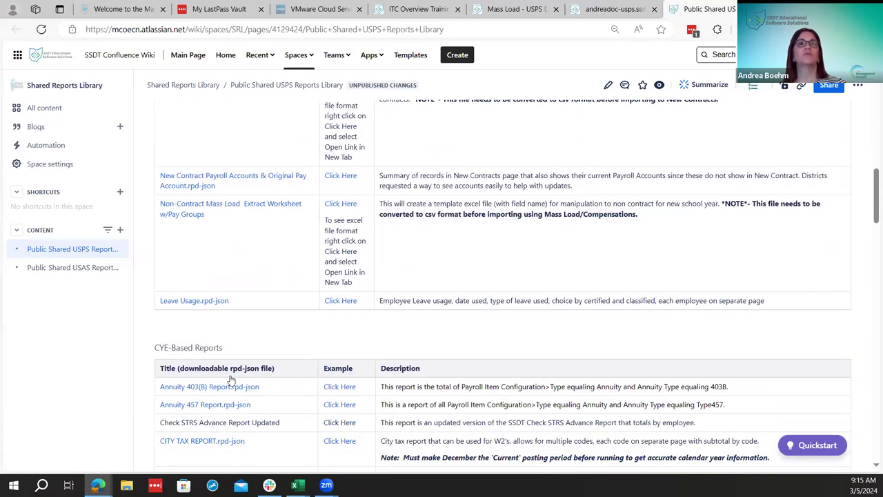
pyautogui.scroll(-3, 232, 380)
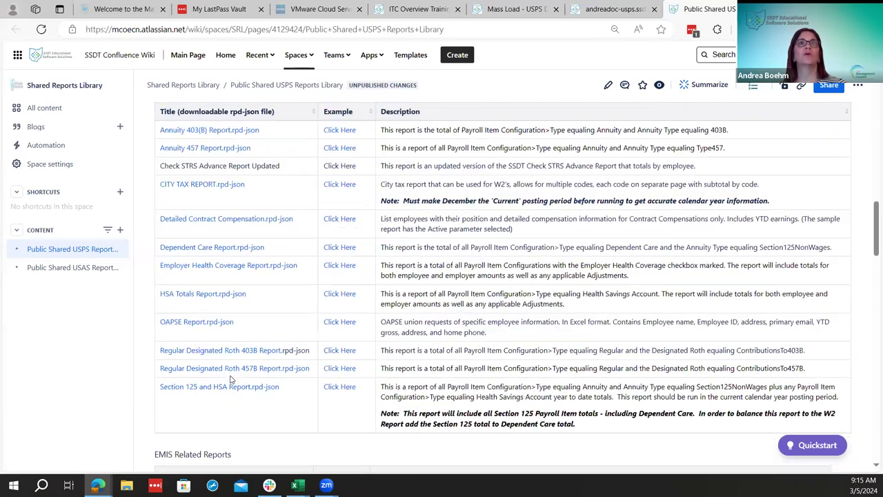
pyautogui.scroll(-1, 231, 379)
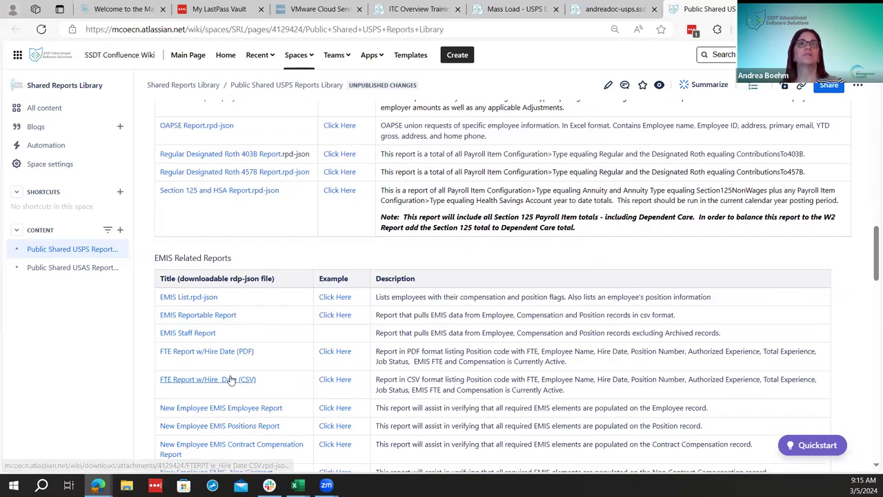
pyautogui.scroll(-2, 231, 379)
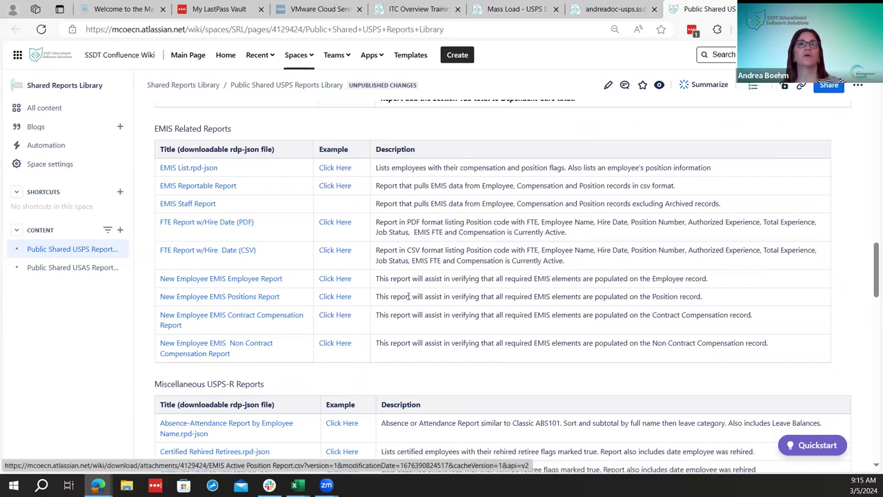
pyautogui.scroll(-2, 462, 298)
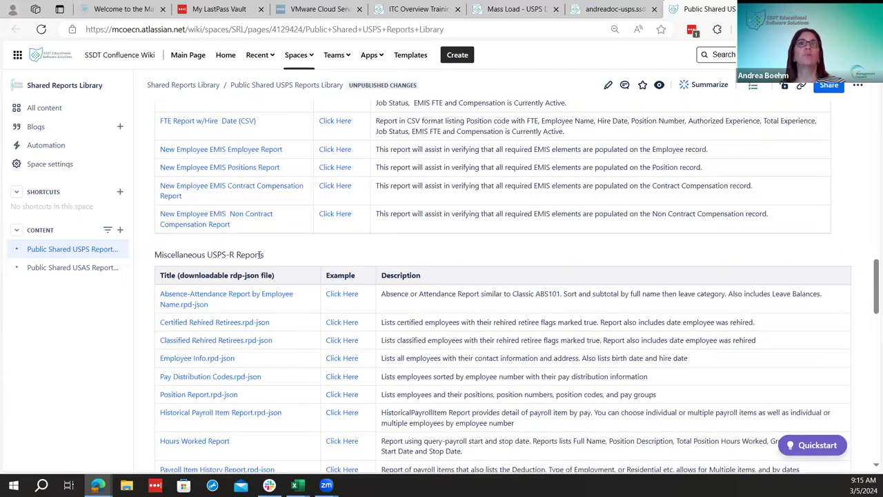
pyautogui.scroll(-1, 260, 257)
pyautogui.scroll(-1, 262, 311)
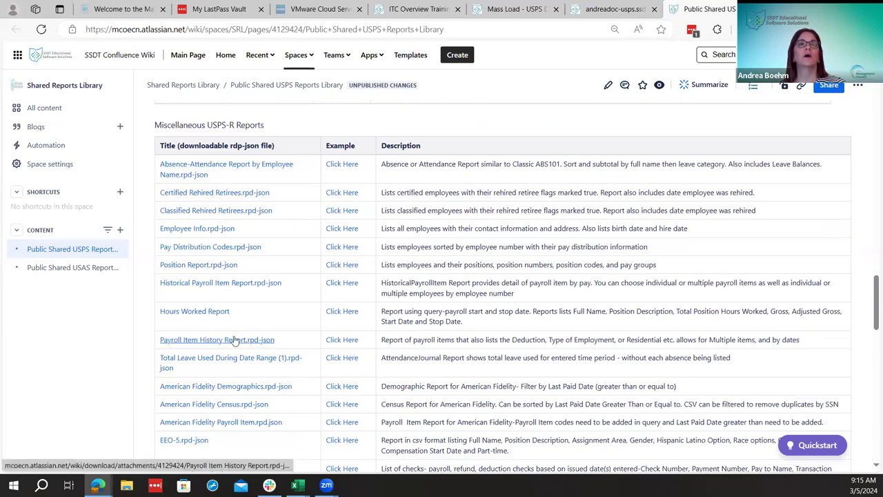
pyautogui.scroll(-1, 235, 340)
pyautogui.scroll(-2, 235, 340)
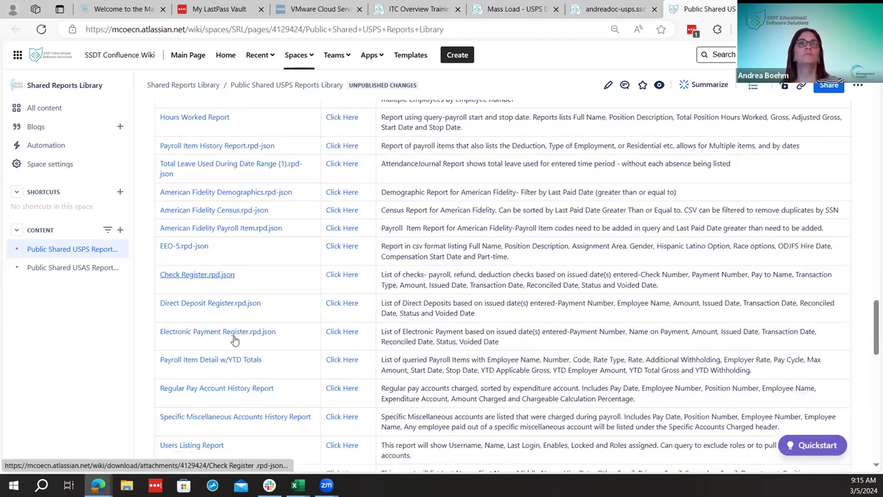
pyautogui.scroll(-6, 234, 339)
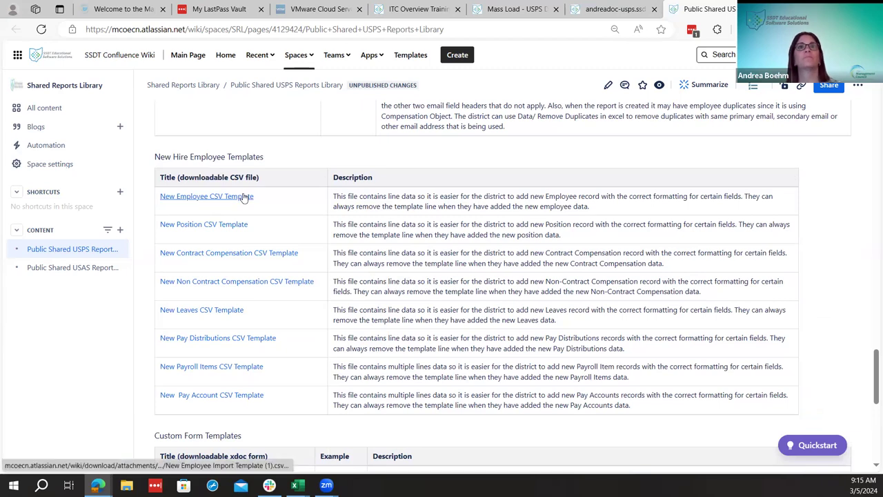
pyautogui.scroll(-1, 363, 207)
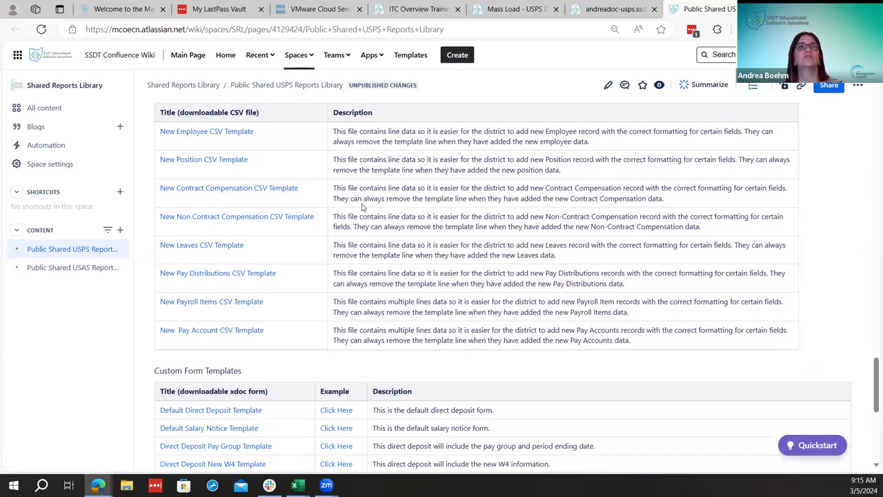
pyautogui.scroll(1, 363, 207)
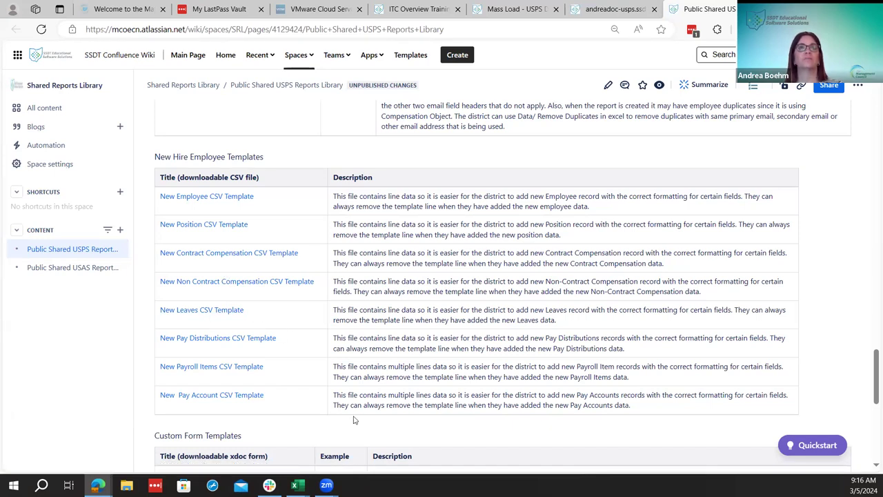
pyautogui.moveTo(297, 485)
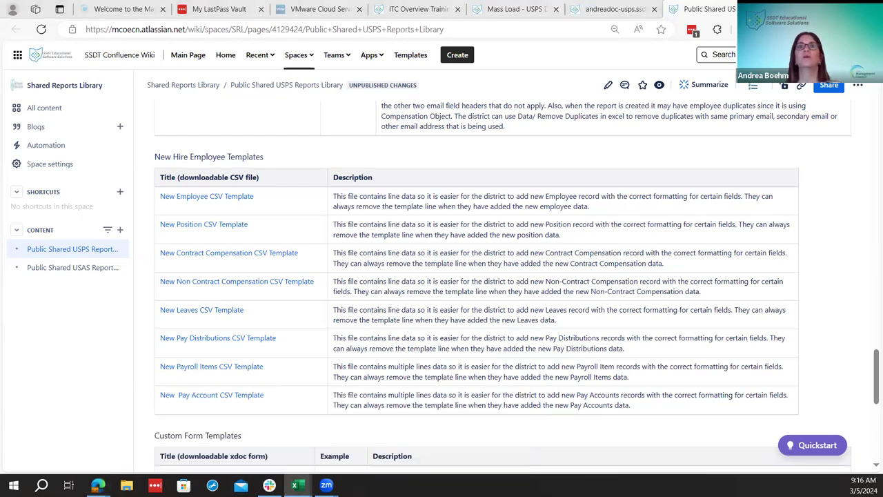
# Inspect the New Employee Import Template's headers and sample row in Excel, then return to USPS-R
pyautogui.hotkey('alt', 'Tab')
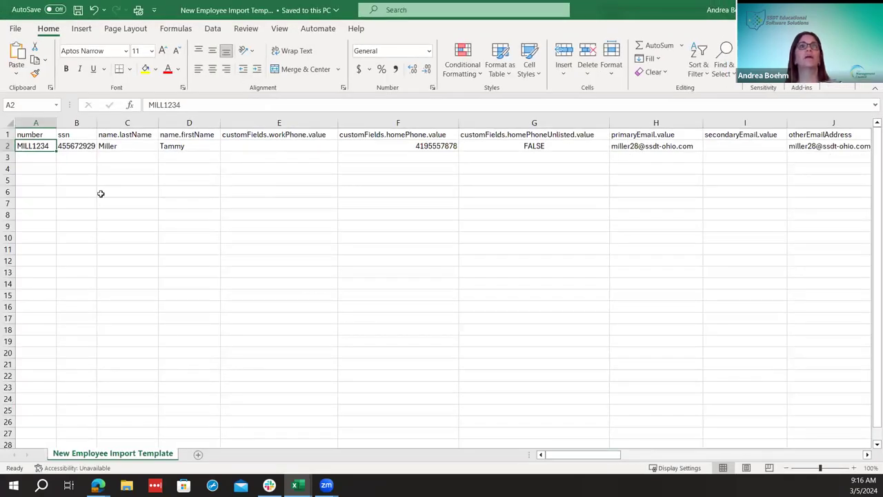
pyautogui.moveTo(552, 456); pyautogui.dragTo(225, 266)
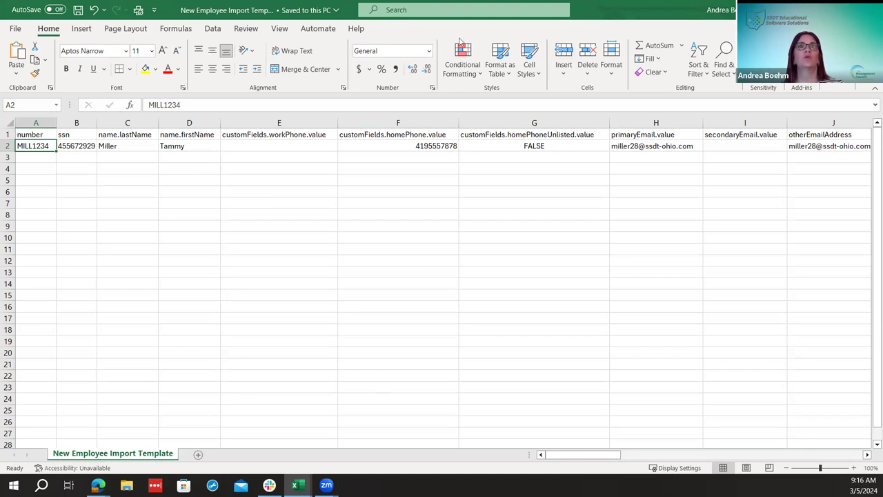
pyautogui.hotkey('alt', 'Tab')
pyautogui.hotkey('ctrl', 'shift', 'Tab')
# Select Employee as the importable entity on Utilities > Mass Load, then return to the reports library
pyautogui.click(294, 89)
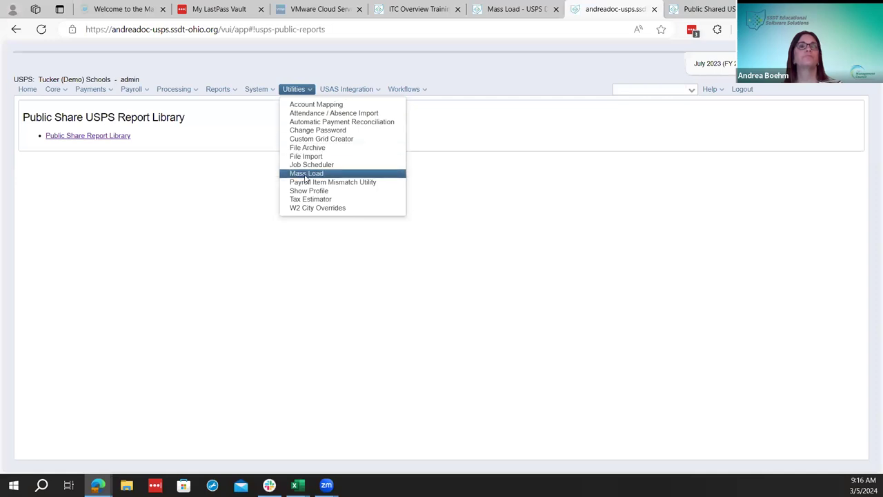
pyautogui.click(304, 173)
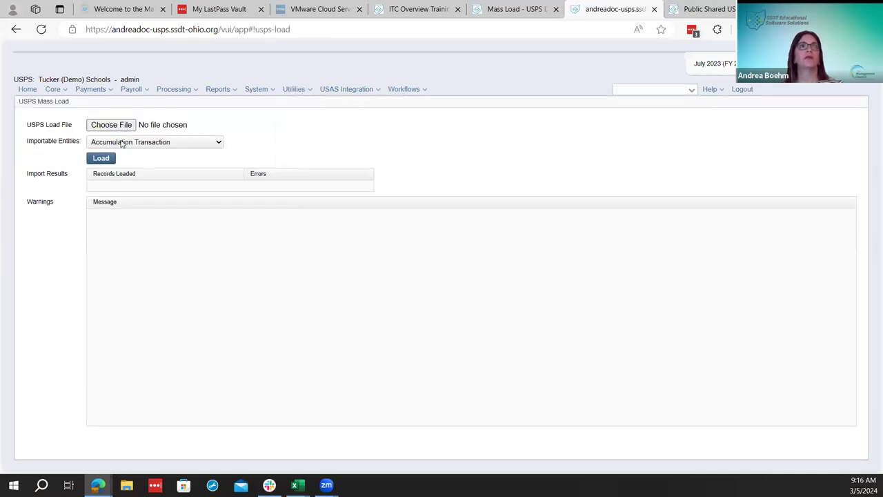
pyautogui.click(122, 143)
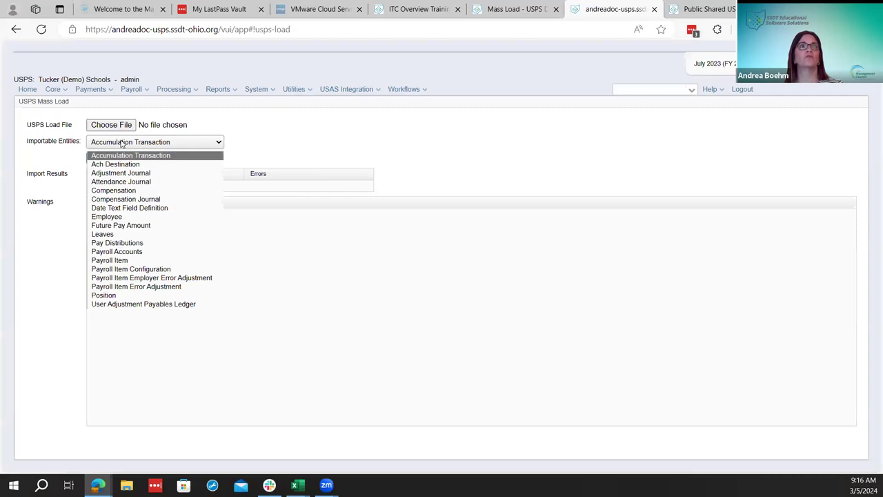
pyautogui.click(135, 218)
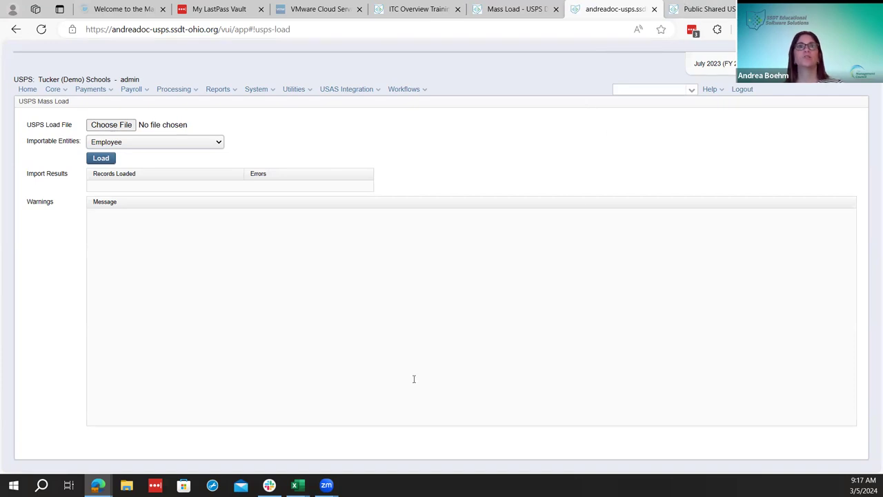
pyautogui.hotkey('ctrl', 'Tab')
pyautogui.scroll(-3, 423, 393)
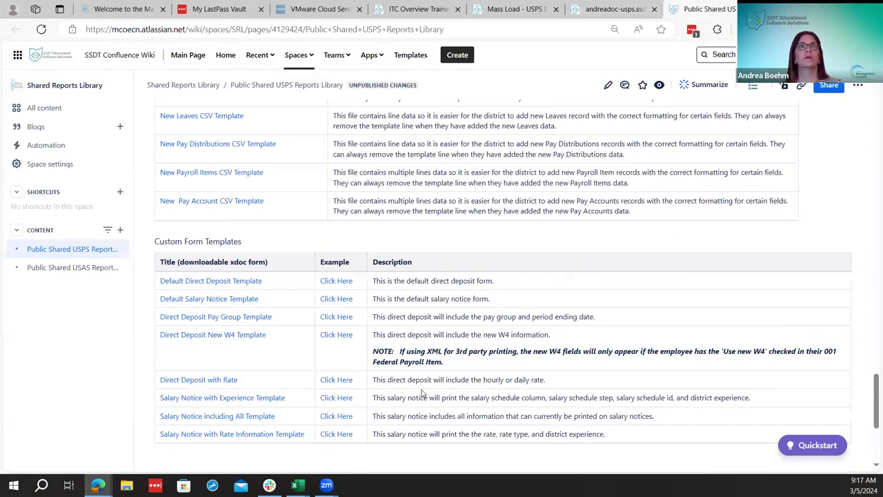
# Scroll through Custom Form Templates and back to the rpd-json tables, then go to the Mass Load tab
pyautogui.scroll(-4, 423, 394)
pyautogui.scroll(2, 421, 393)
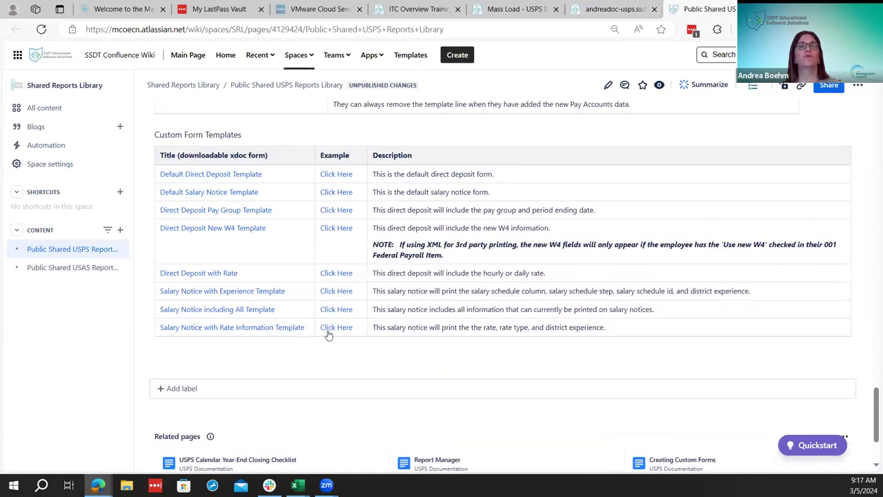
pyautogui.scroll(3, 337, 355)
pyautogui.scroll(-3, 366, 383)
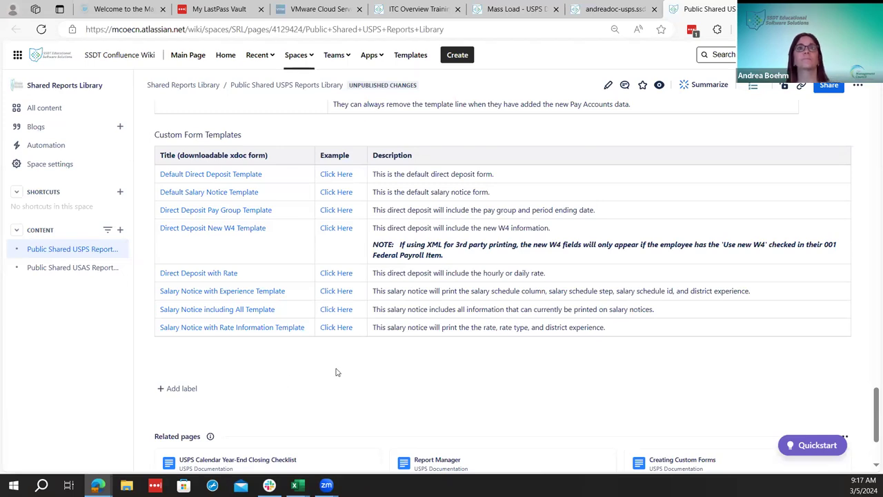
pyautogui.scroll(15, 336, 373)
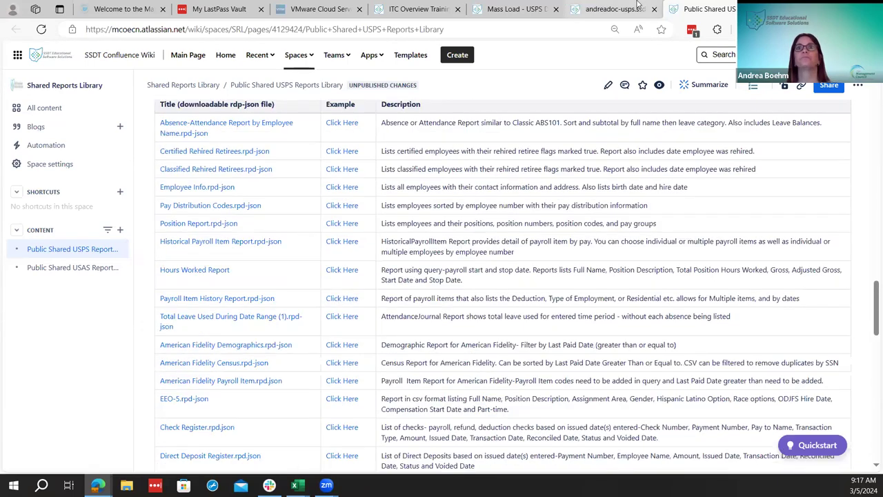
pyautogui.click(610, 9)
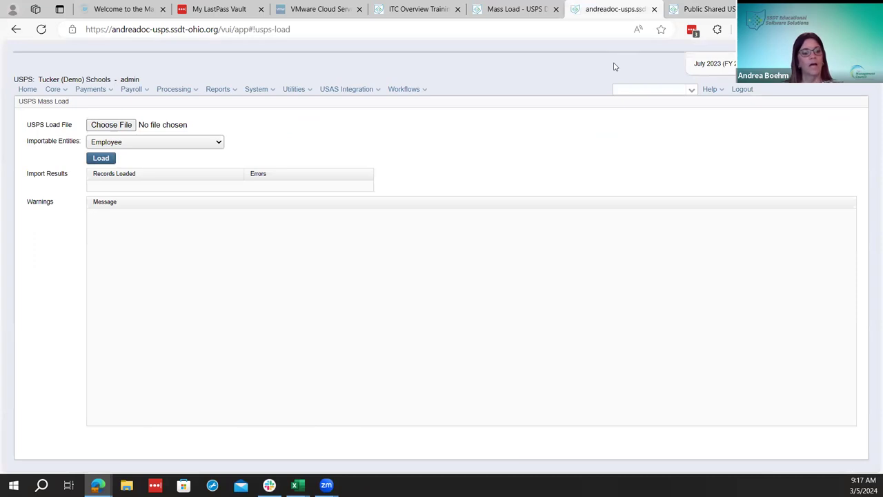
# Look over the Core and Utilities menus, then switch to the wiki's Mass Load documentation tab
pyautogui.click(69, 90)
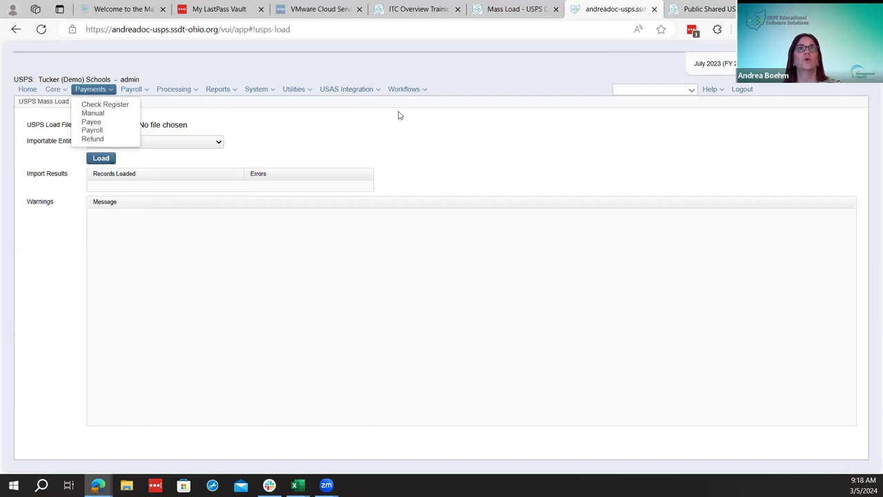
pyautogui.moveTo(299, 91)
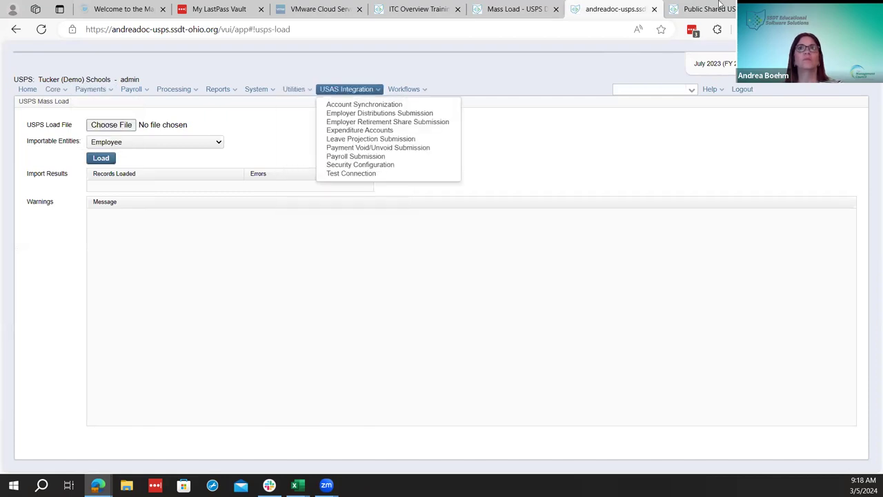
pyautogui.click(690, 9)
pyautogui.click(514, 9)
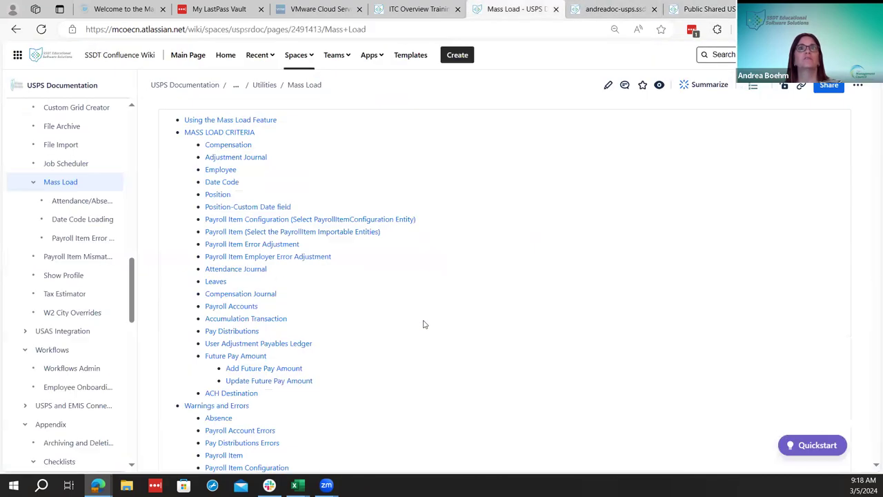
# Flip between the reports library and Mass Load documentation tabs, dragging down the Mass Load page
pyautogui.scroll(-2, 429, 335)
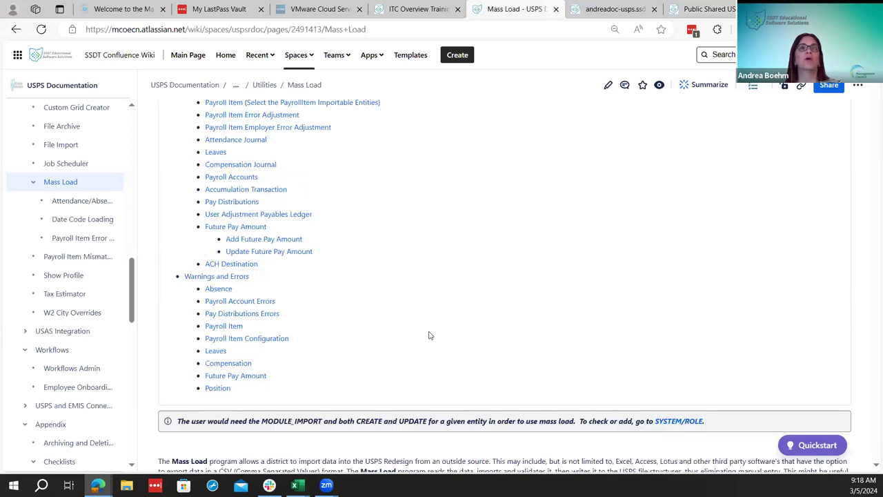
pyautogui.scroll(1, 429, 335)
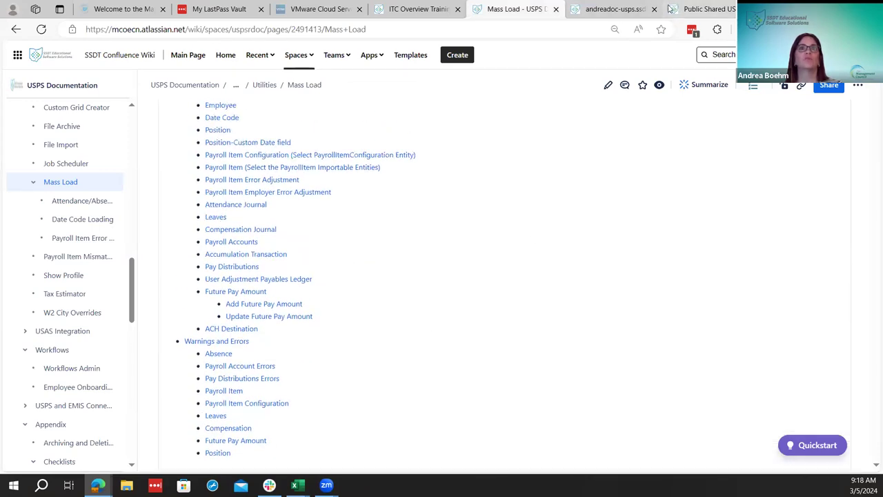
pyautogui.click(683, 9)
pyautogui.scroll(4, 338, 341)
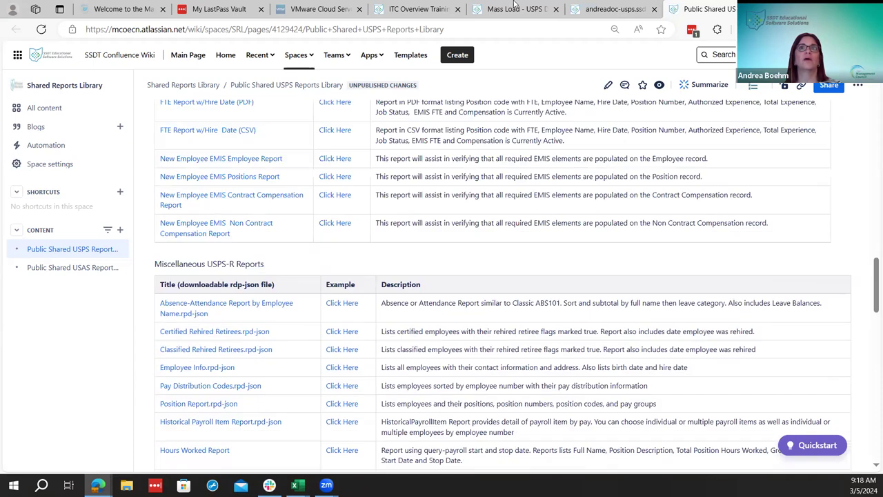
pyautogui.hotkey('ctrl', '5')
pyautogui.scroll(1, 236, 223)
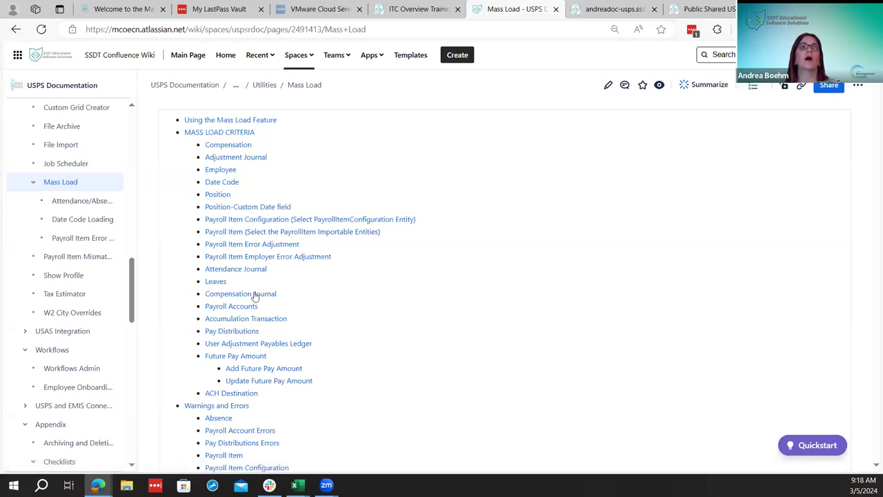
pyautogui.moveTo(241, 219); pyautogui.dragTo(241, 467)
# Scroll the Mass Load page to the Custom Report Creator section showing Employee as the object
pyautogui.click(711, 9)
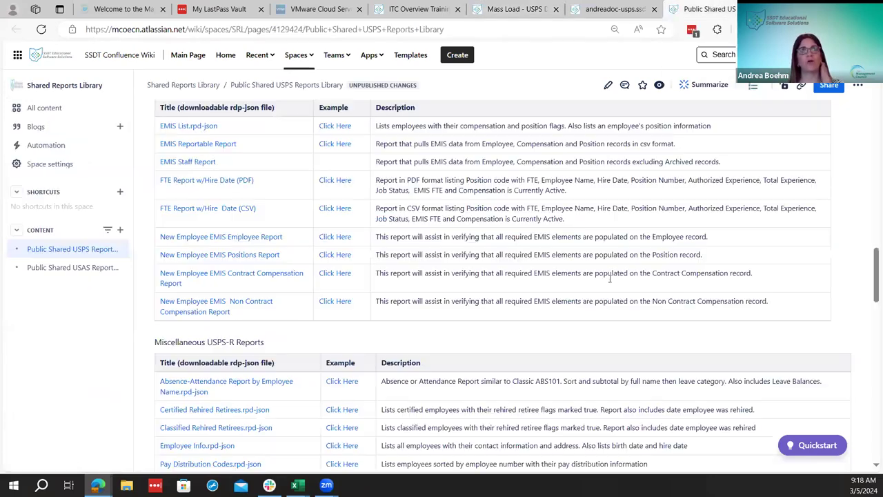
pyautogui.scroll(2, 322, 279)
pyautogui.scroll(-6, 297, 325)
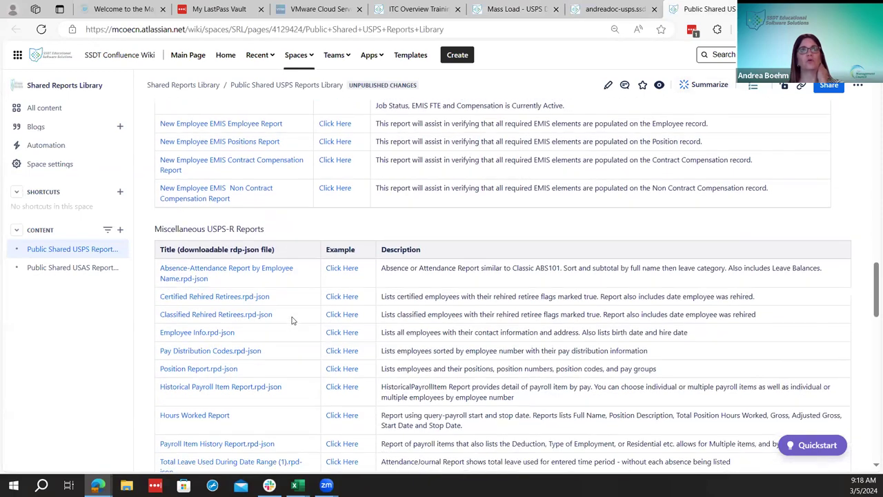
pyautogui.scroll(-6, 306, 333)
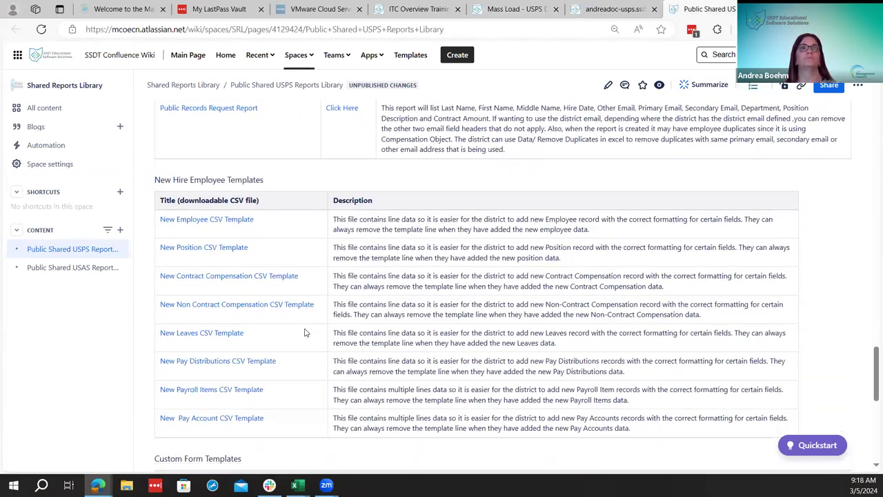
pyautogui.click(507, 5)
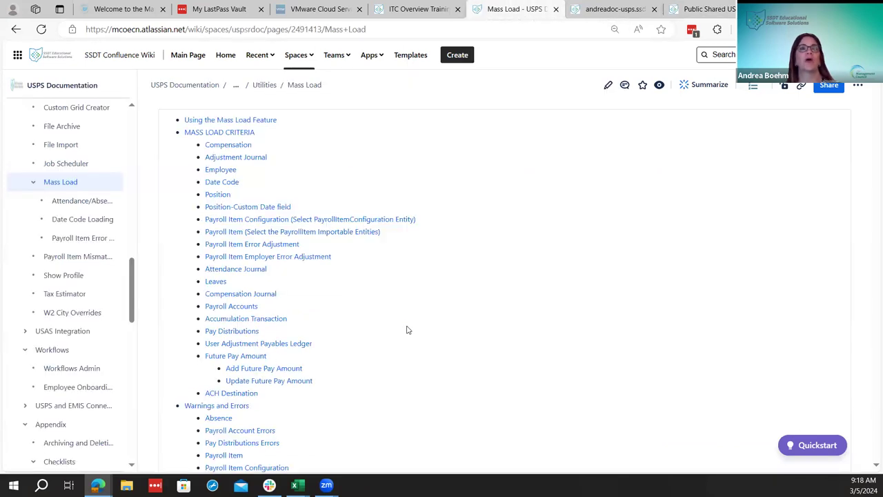
pyautogui.scroll(-2, 407, 330)
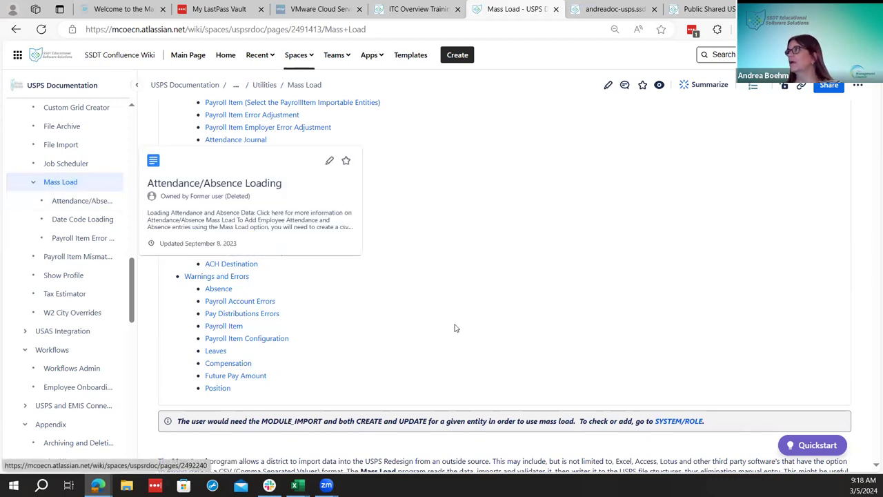
pyautogui.scroll(-5, 455, 330)
pyautogui.scroll(-2, 471, 331)
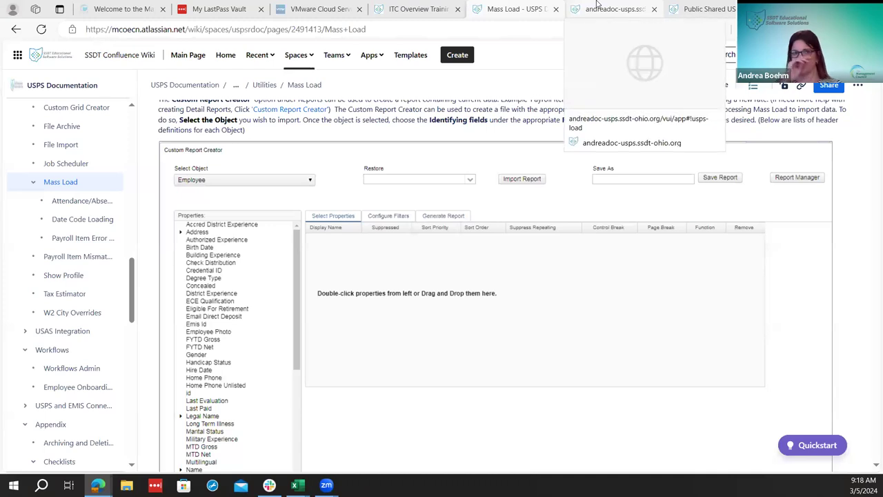
# In USPS-R, go to Core > Employee and pick the employee to show their zero-balance dashboard
pyautogui.click(704, 5)
pyautogui.click(624, 5)
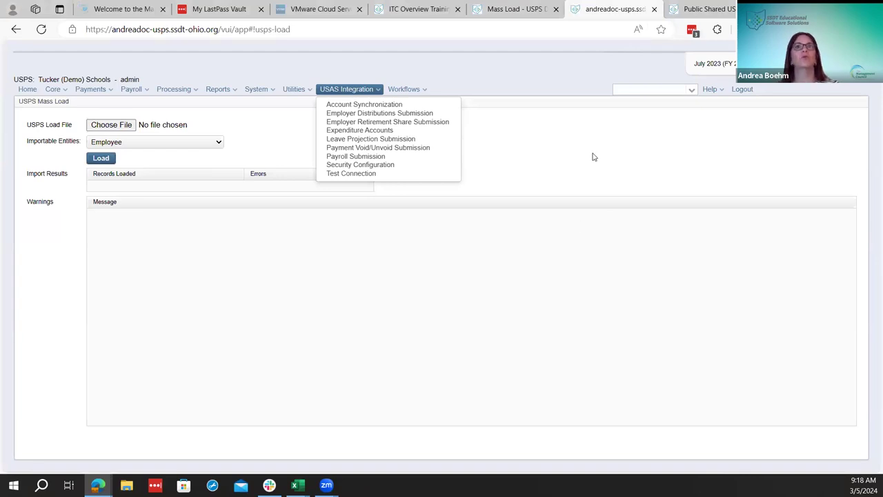
pyautogui.click(692, 91)
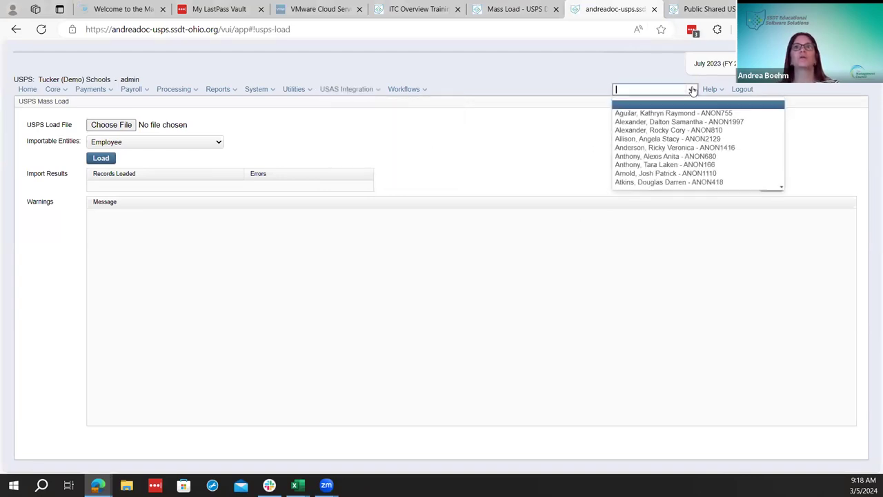
pyautogui.click(53, 89)
pyautogui.click(96, 182)
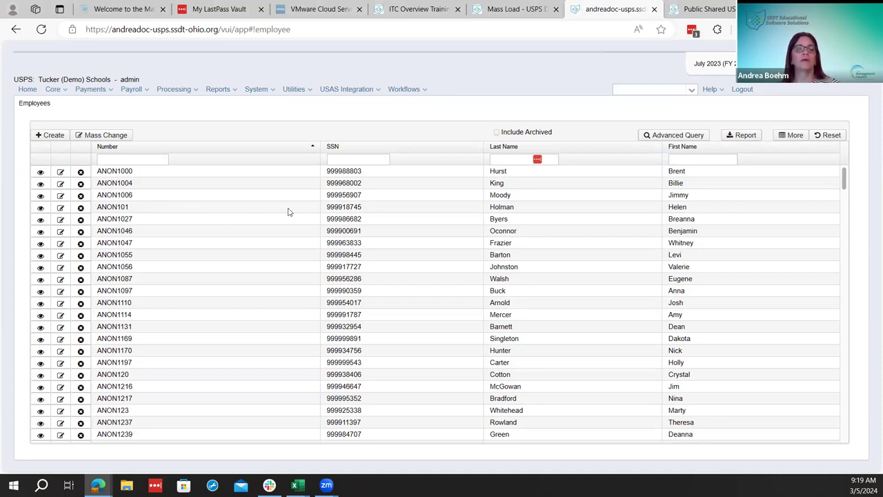
pyautogui.click(692, 89)
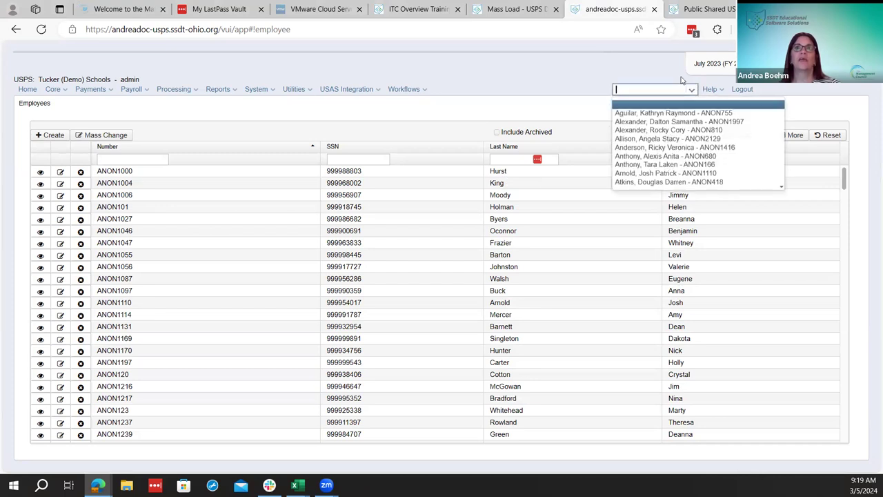
pyautogui.click(676, 165)
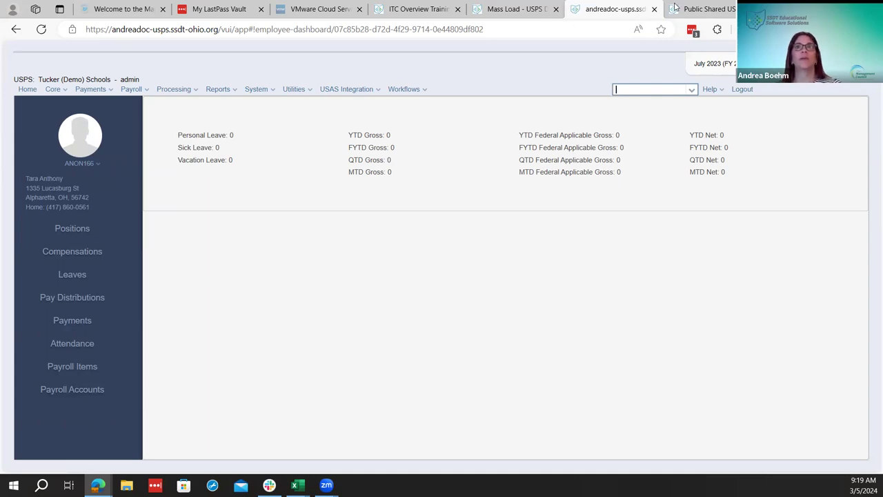
pyautogui.click(704, 9)
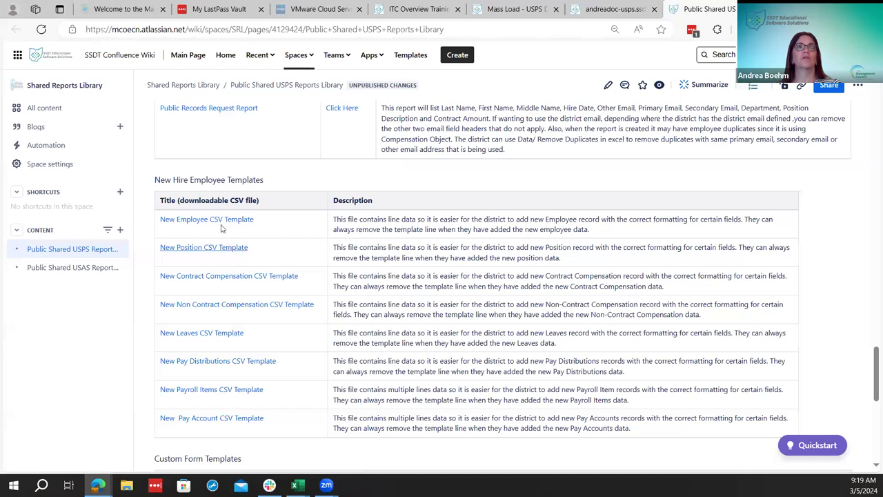
pyautogui.click(590, 8)
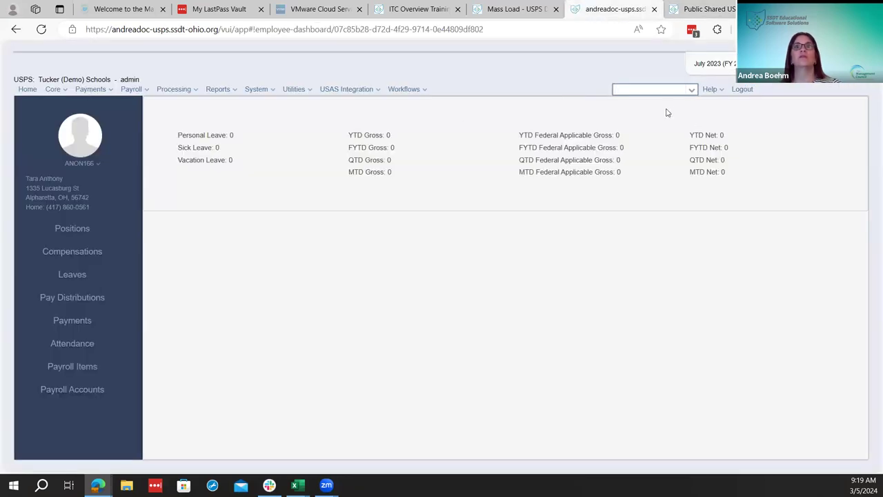
pyautogui.click(680, 88)
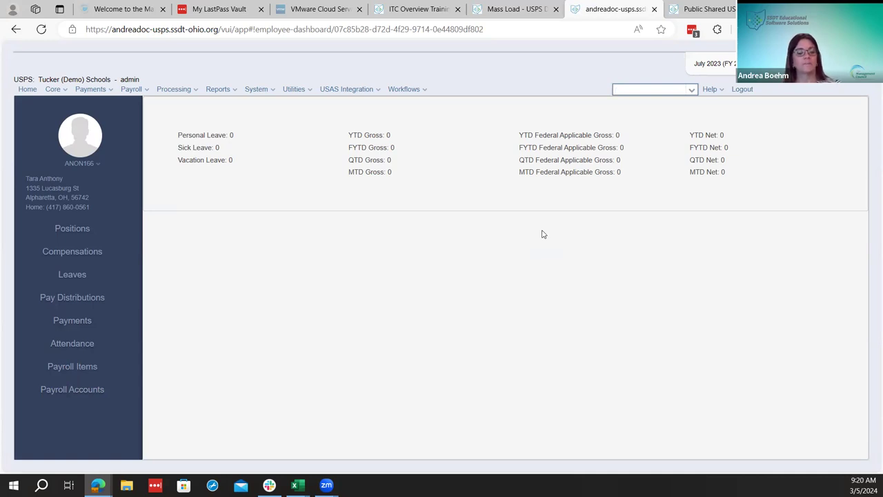
# Review the Employee Onboarding process list, open Workflows Admin, then return to the Mass Load docs
pyautogui.click(409, 94)
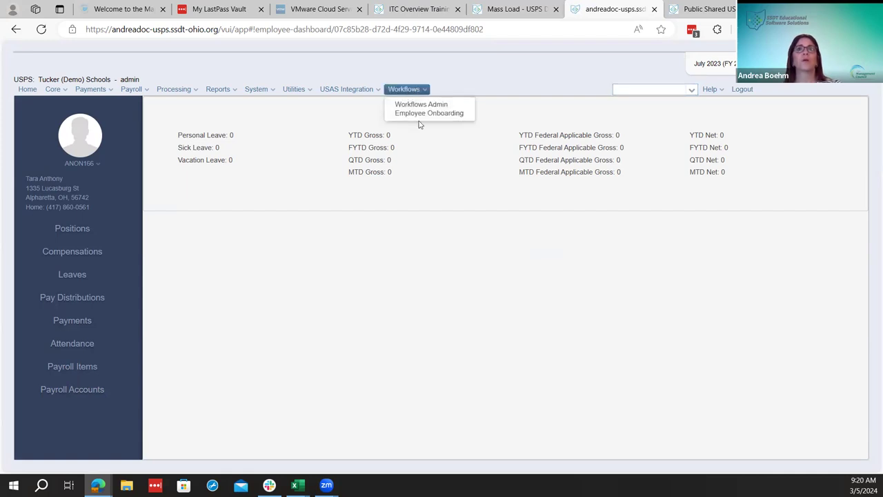
pyautogui.click(418, 114)
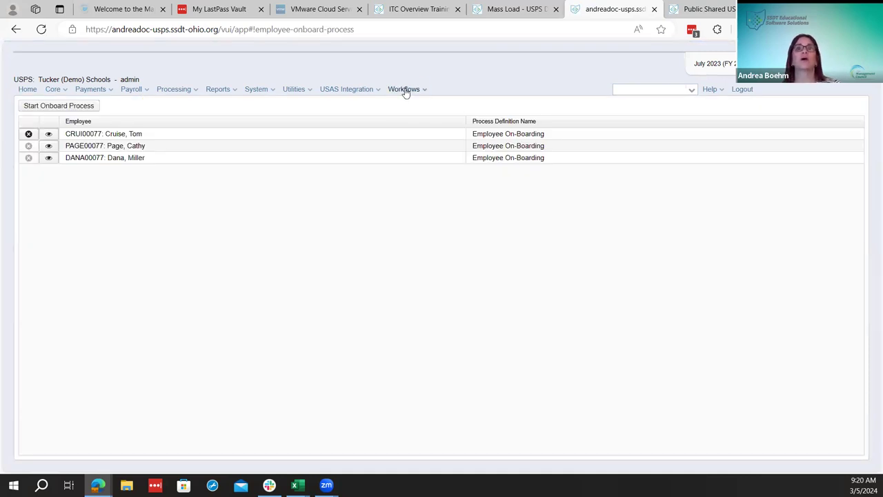
pyautogui.click(406, 92)
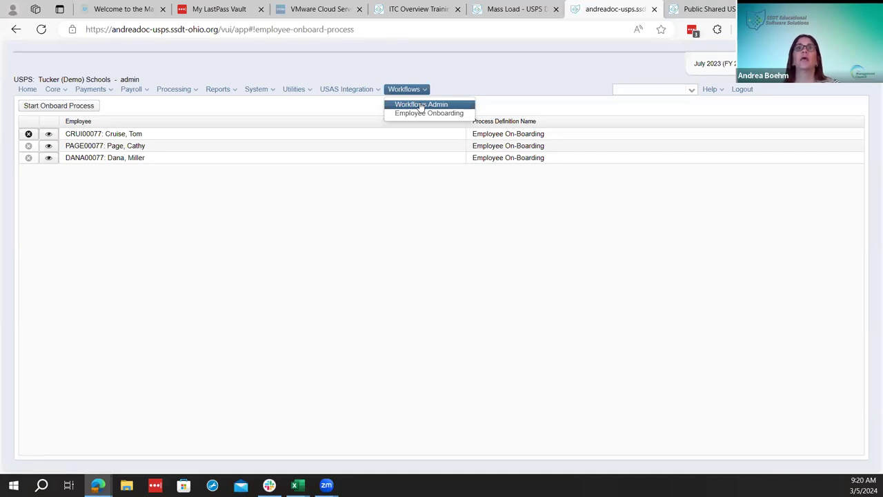
pyautogui.click(421, 106)
pyautogui.hotkey('ctrl', 'shift', 'Tab')
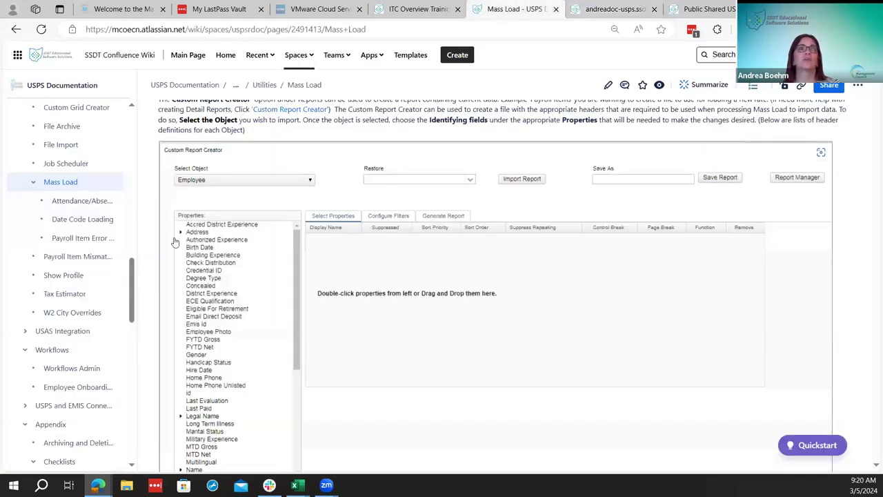
# Open the Workflows page, then go back to Mass Load and collapse its sub-pages in the tree
pyautogui.scroll(-2, 76, 314)
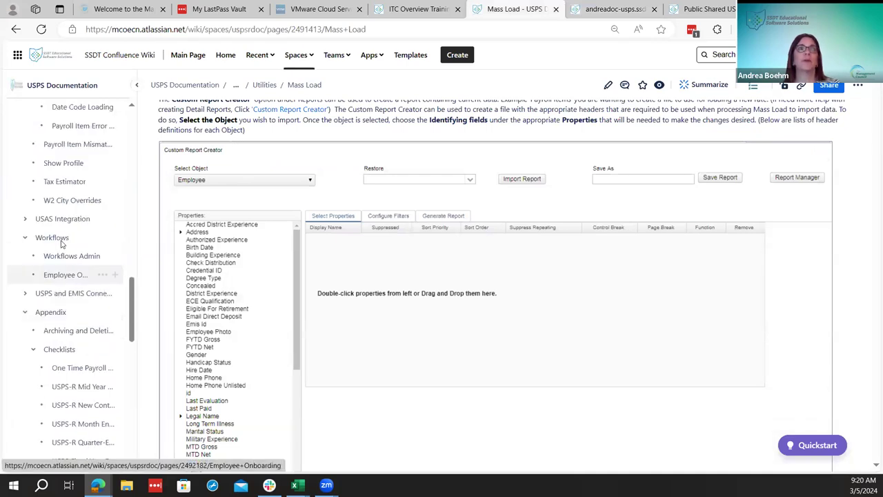
pyautogui.click(61, 241)
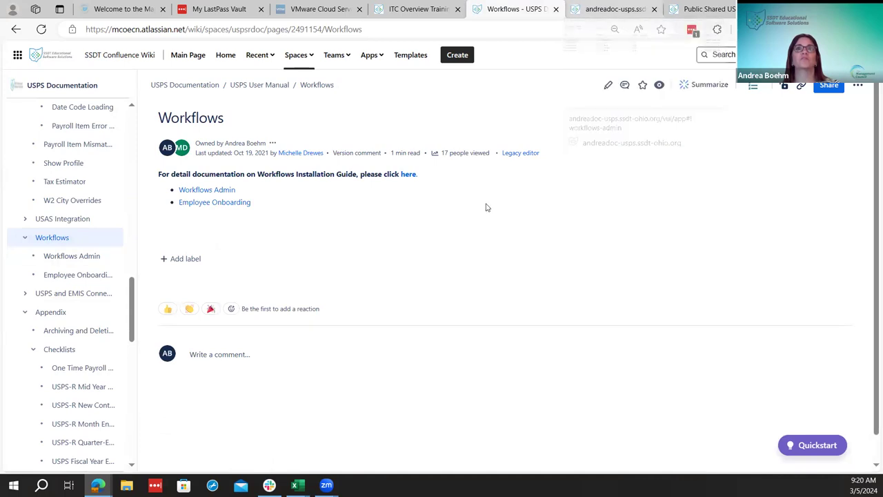
pyautogui.scroll(3, 91, 259)
pyautogui.scroll(1, 31, 373)
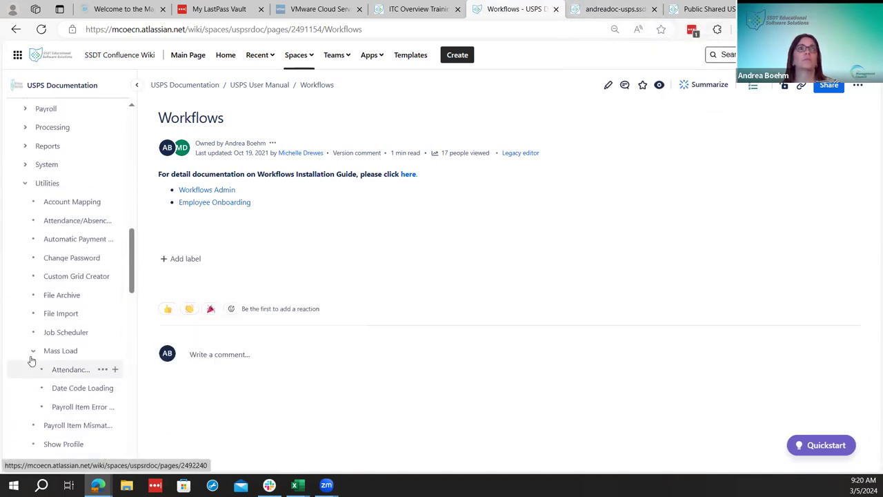
pyautogui.click(35, 353)
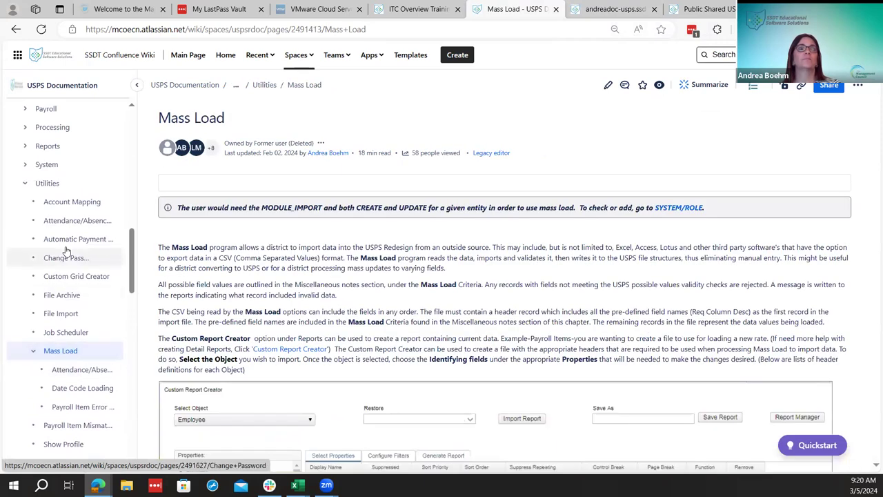
pyautogui.click(33, 351)
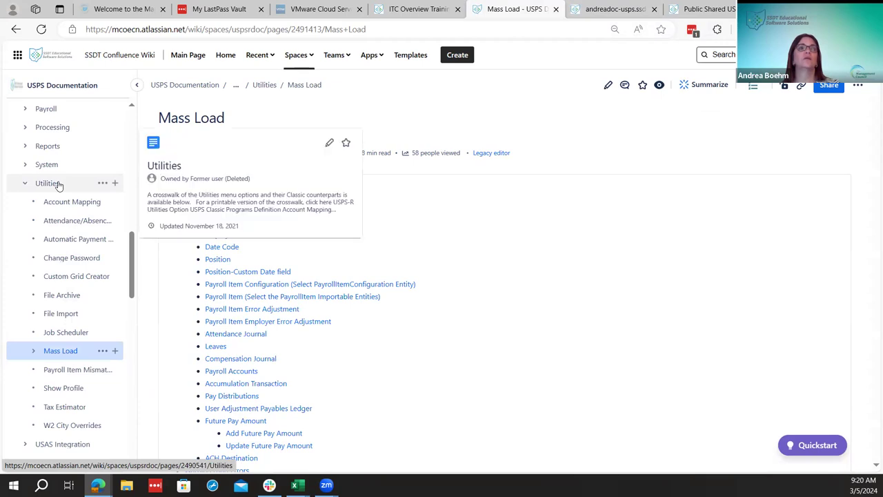
# Reopen the Workflows documentation page from the USPS Documentation page tree
pyautogui.scroll(-1, 59, 185)
pyautogui.scroll(-2, 83, 331)
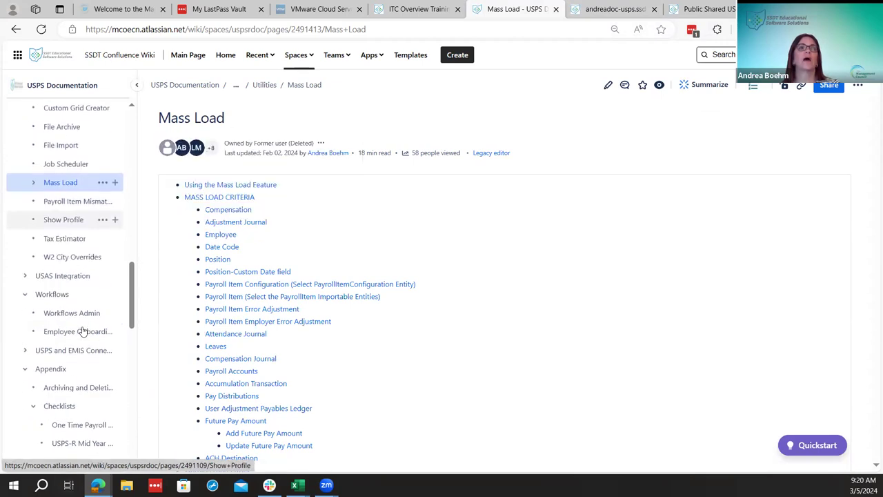
pyautogui.scroll(4, 82, 333)
pyautogui.scroll(-6, 83, 333)
pyautogui.scroll(3, 82, 332)
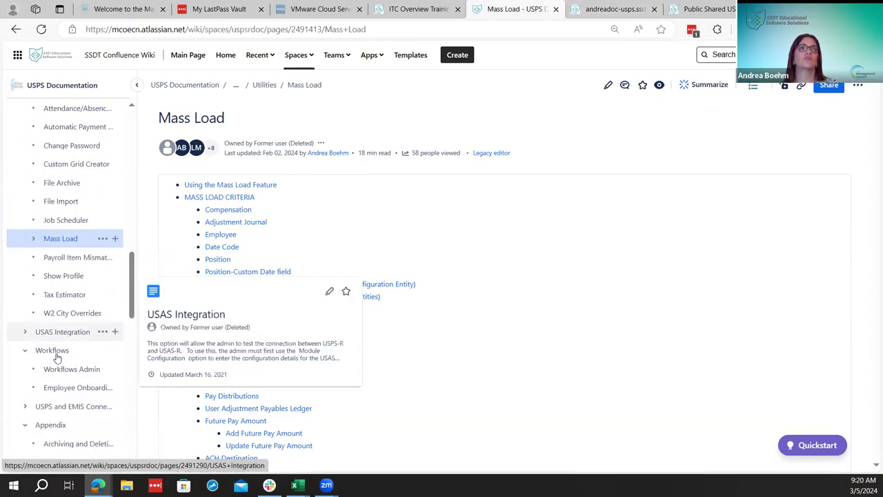
pyautogui.moveTo(57, 357)
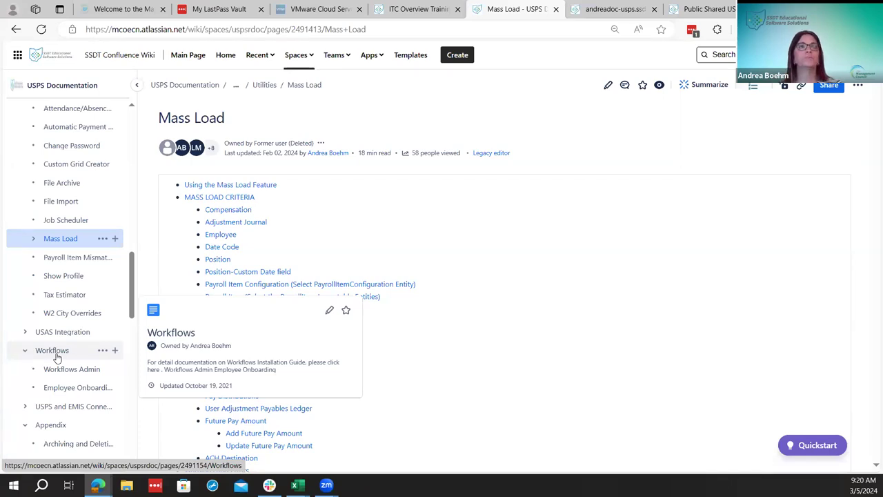
pyautogui.click(62, 349)
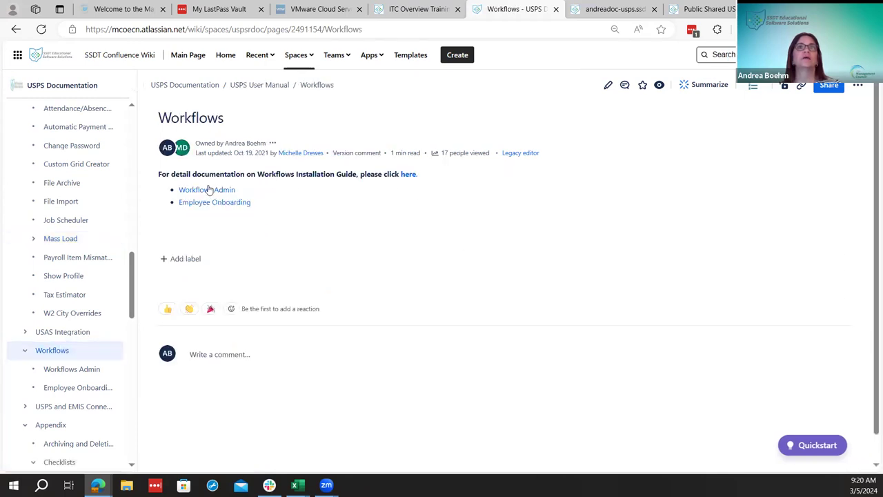
pyautogui.click(404, 175)
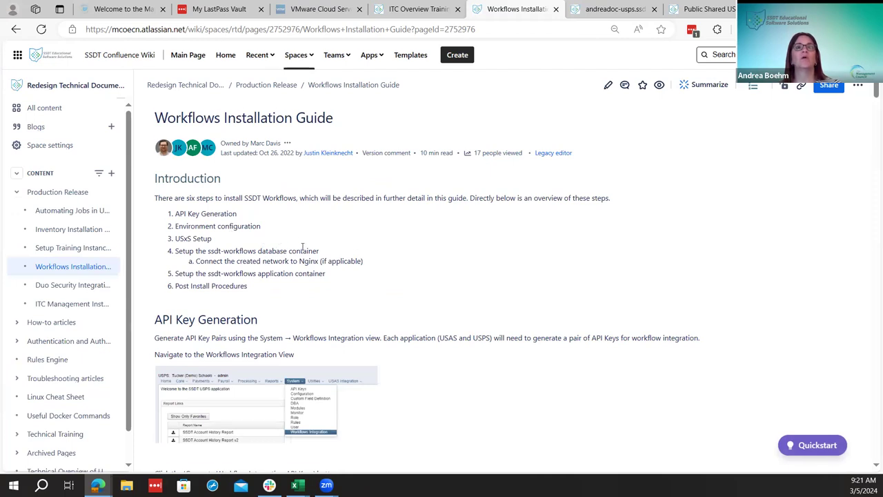
pyautogui.scroll(-2, 302, 246)
pyautogui.scroll(-1, 246, 181)
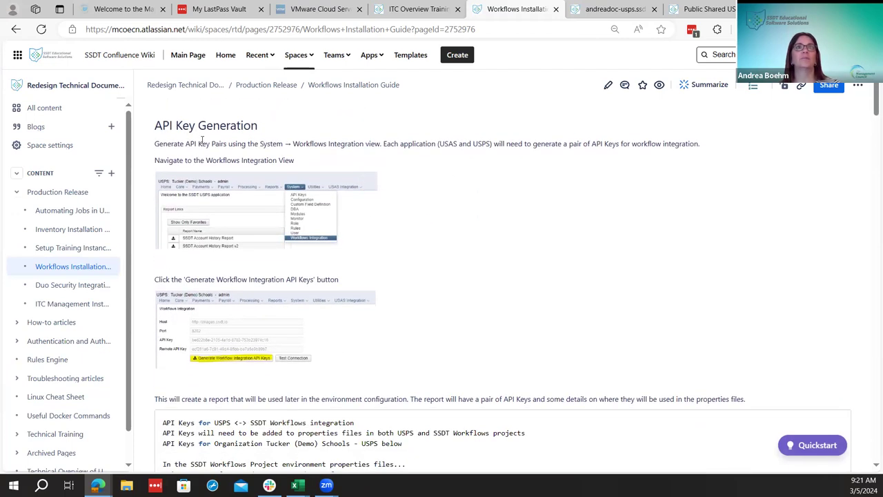
pyautogui.scroll(-4, 297, 242)
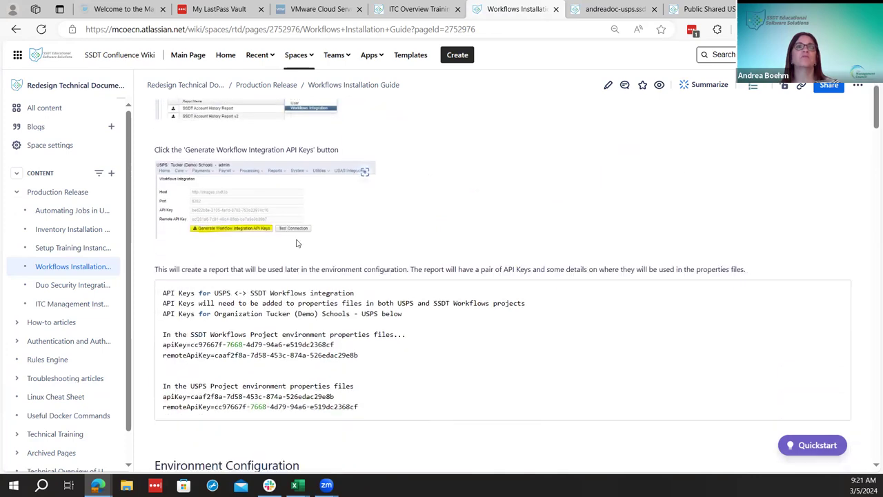
pyautogui.scroll(-6, 297, 243)
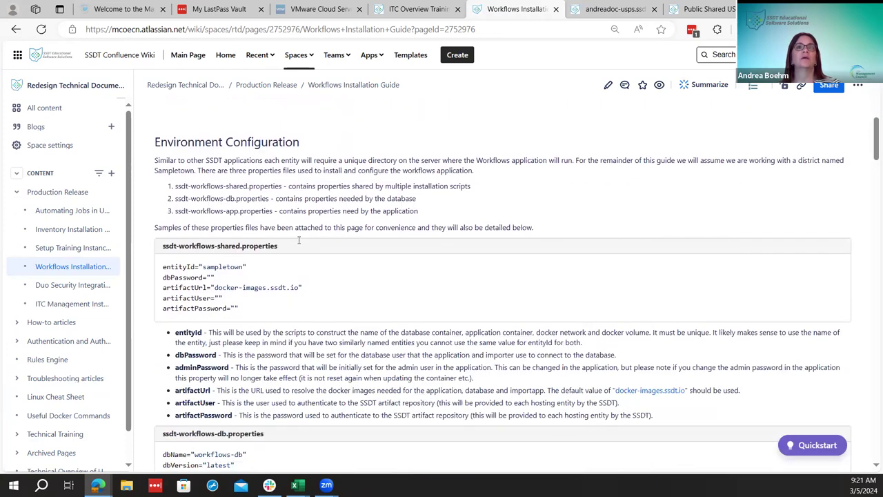
pyautogui.scroll(-5, 298, 241)
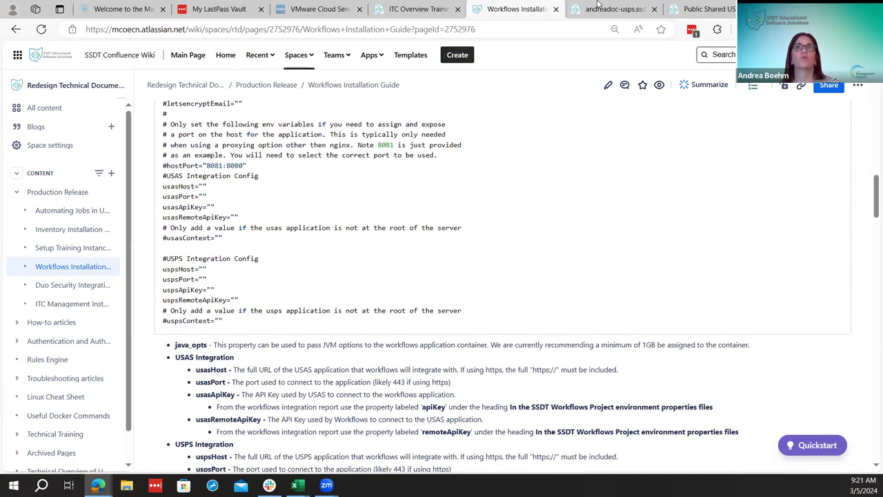
pyautogui.click(598, 7)
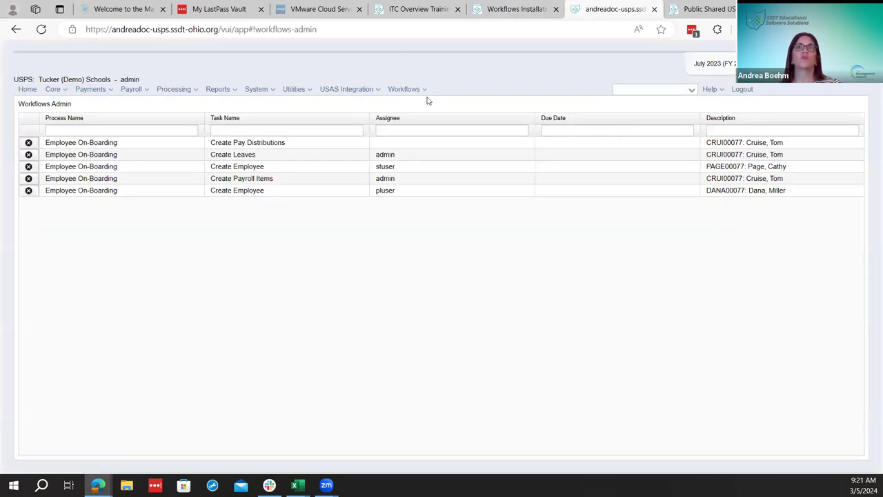
pyautogui.click(542, 7)
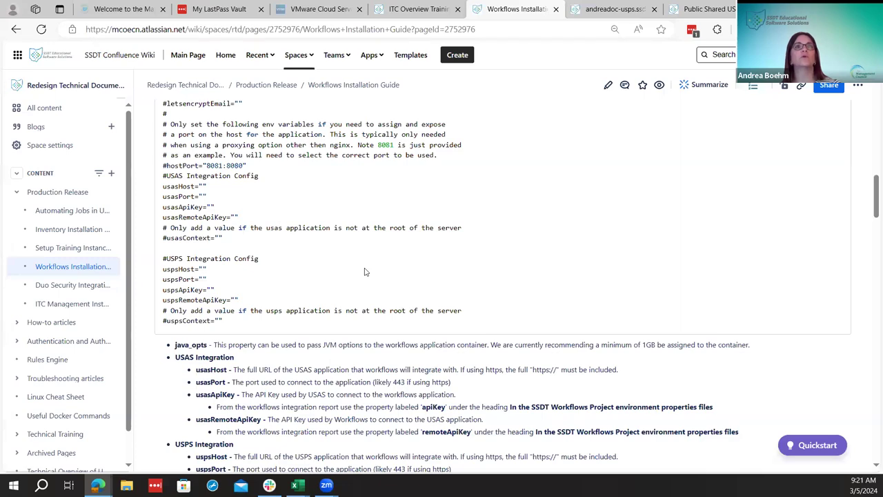
pyautogui.scroll(-10, 366, 272)
pyautogui.scroll(10, 366, 272)
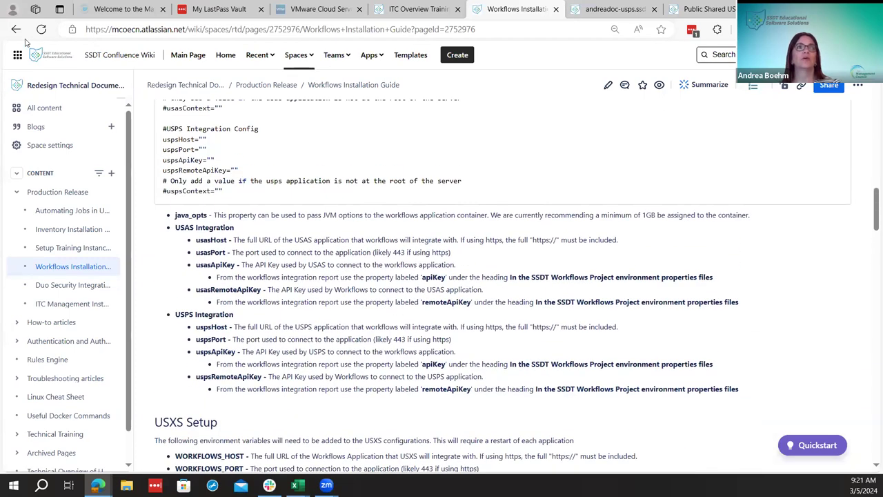
pyautogui.click(16, 29)
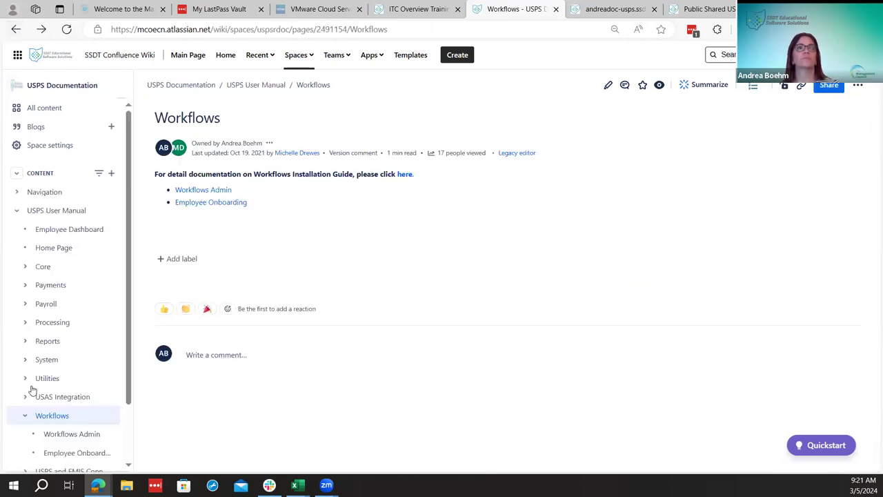
# Open the Employee Onboarding doc page and follow its 'Here' link to the Workflow Module section
pyautogui.scroll(-2, 34, 379)
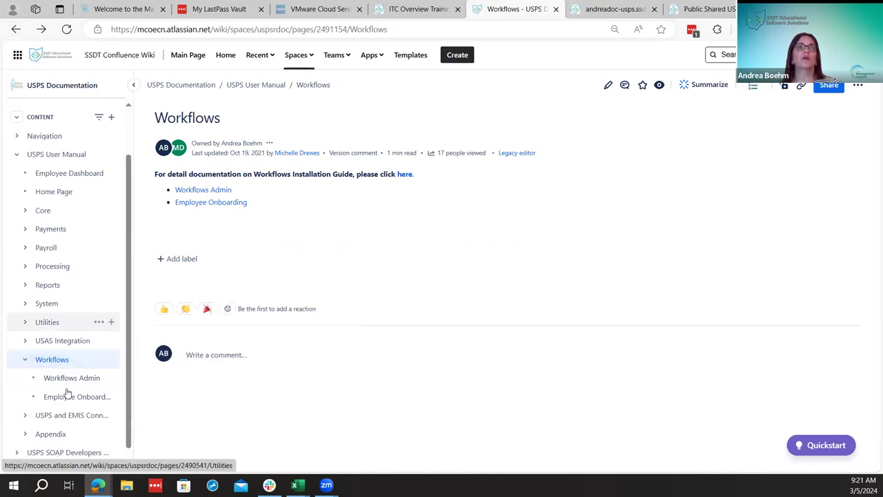
pyautogui.click(198, 203)
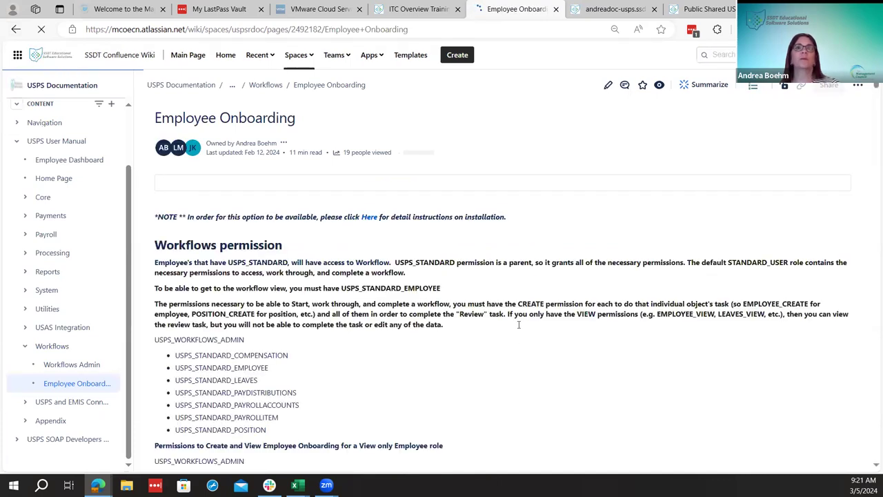
pyautogui.scroll(-1, 504, 319)
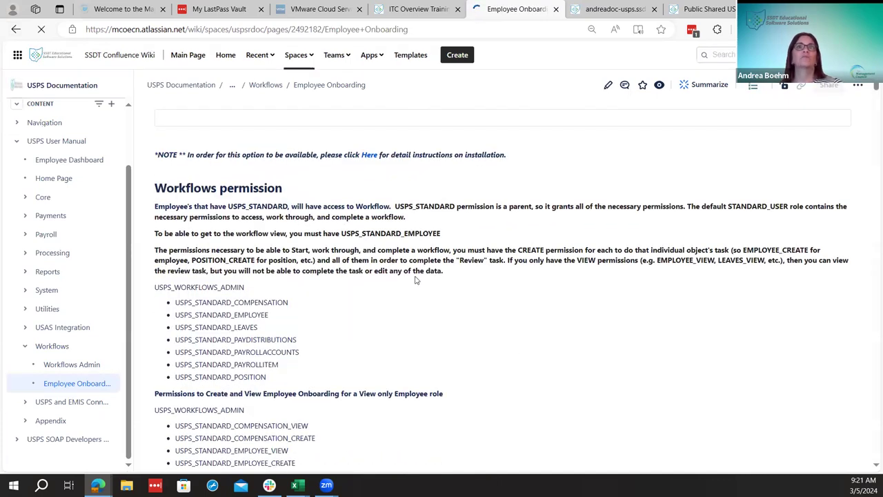
pyautogui.scroll(-2, 421, 364)
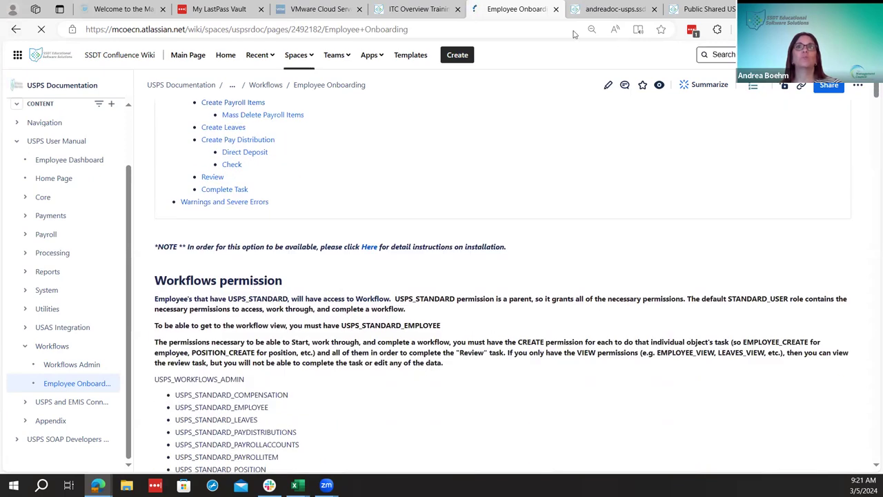
pyautogui.click(370, 254)
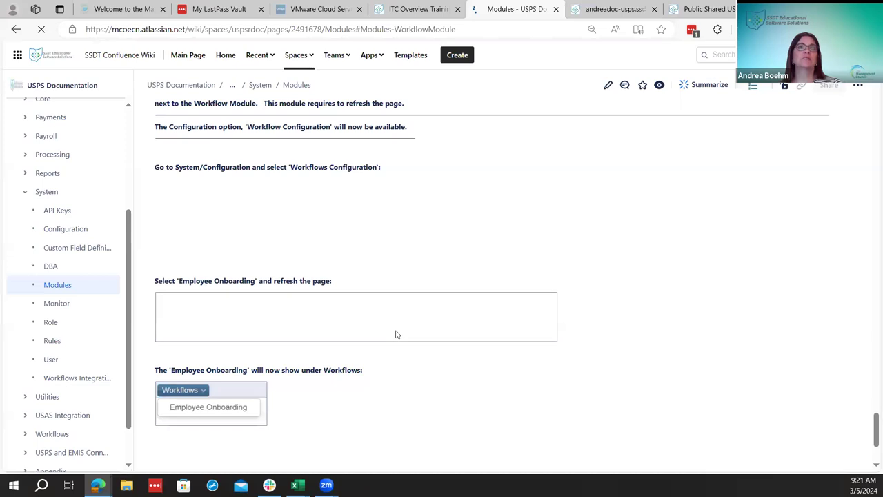
# In USPS-R, open System > Modules to confirm the Workflows Module is installed
pyautogui.click(600, 9)
pyautogui.click(297, 90)
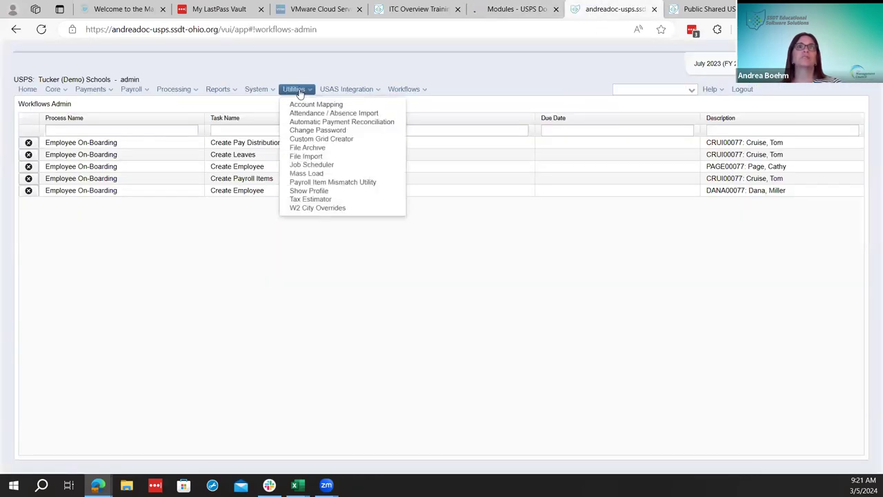
pyautogui.moveTo(256, 89)
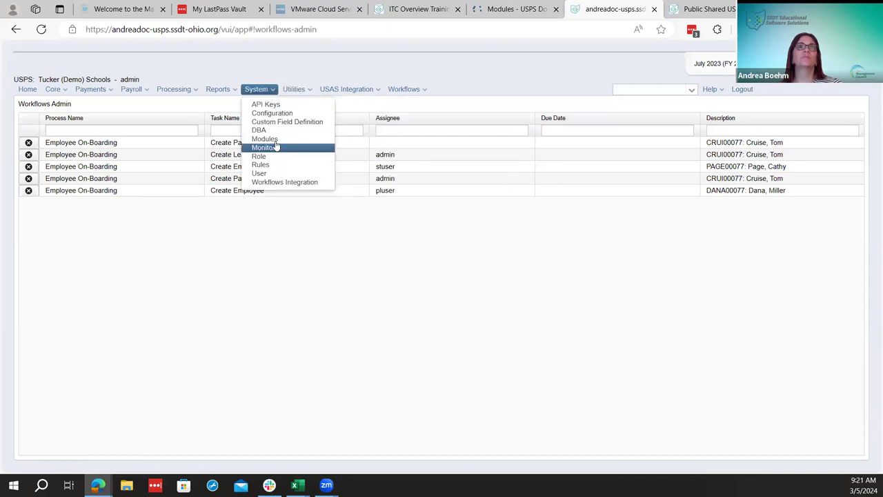
pyautogui.click(276, 143)
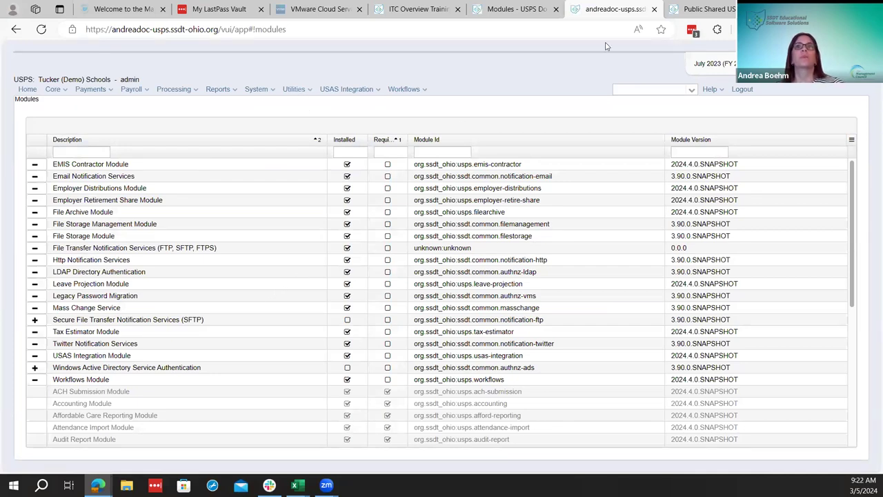
pyautogui.click(400, 89)
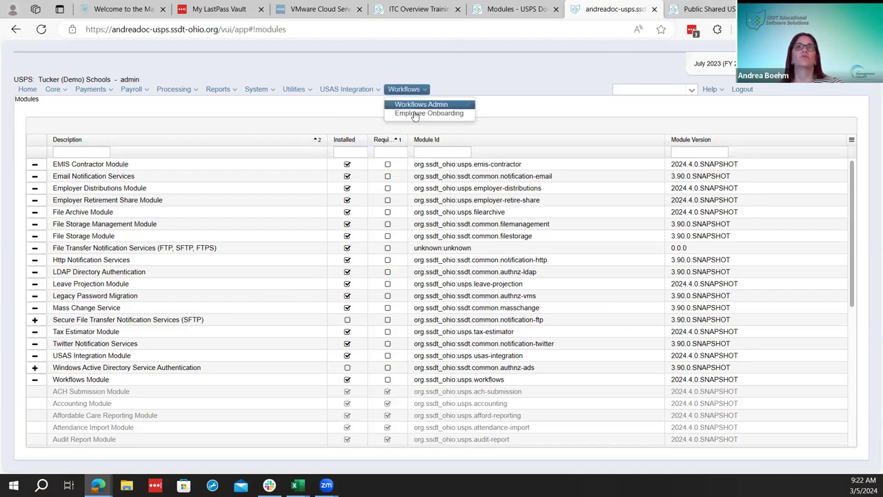
pyautogui.click(528, 11)
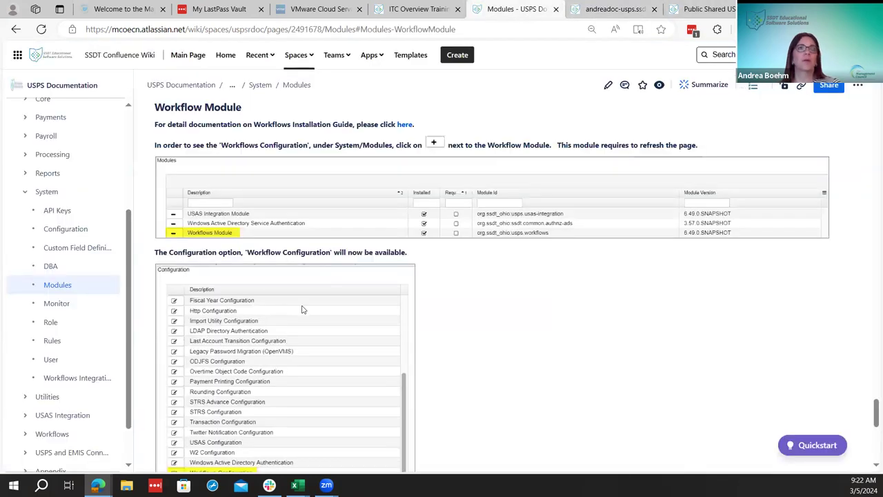
pyautogui.scroll(-1, 303, 310)
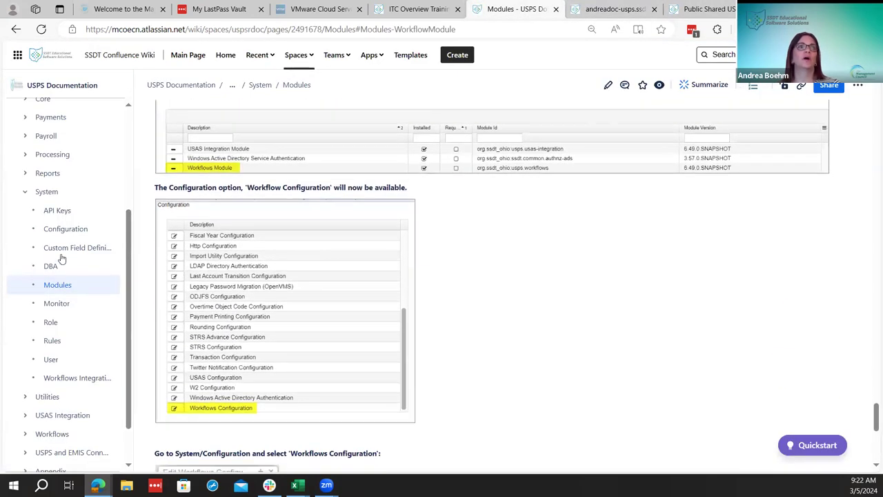
pyautogui.click(13, 31)
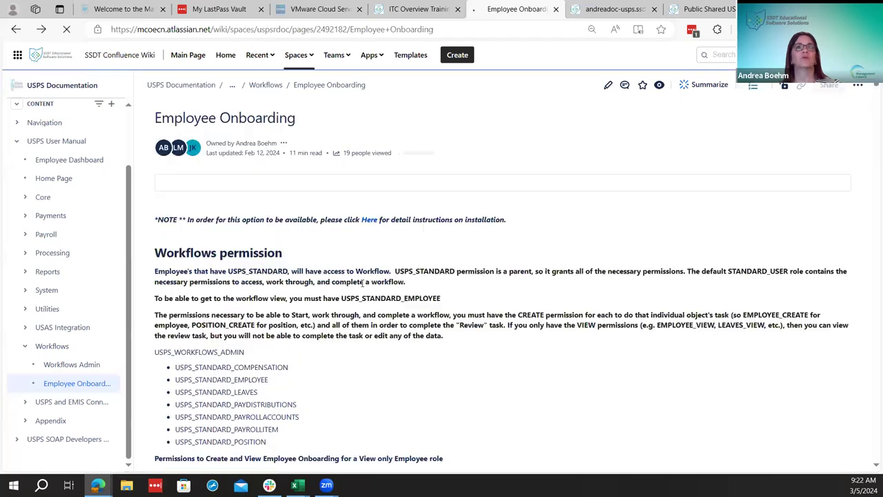
pyautogui.scroll(-2, 362, 283)
pyautogui.scroll(-5, 365, 288)
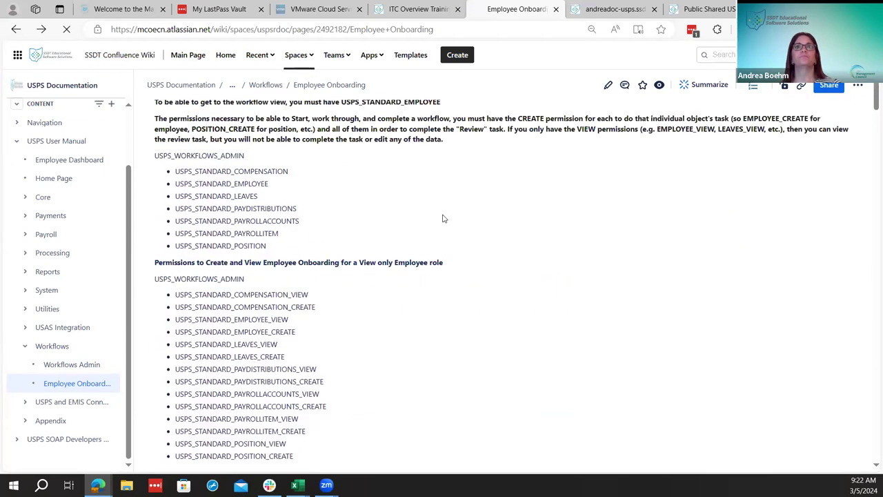
pyautogui.click(591, 10)
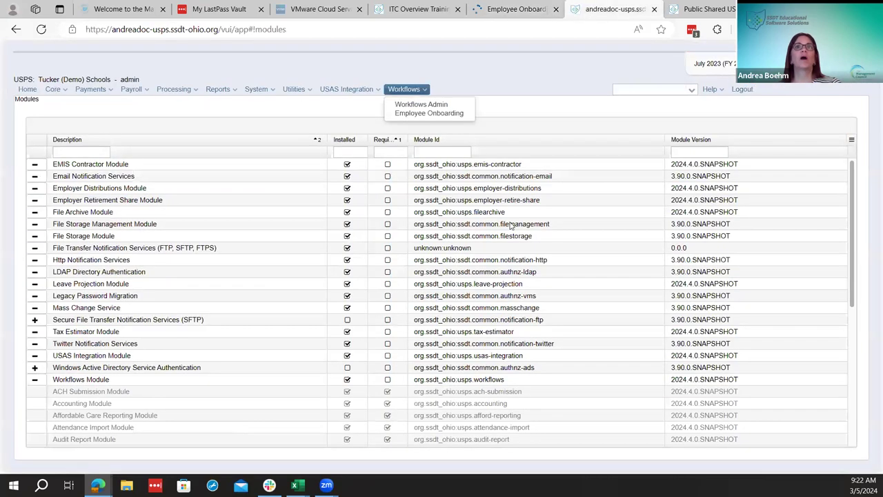
# Open Workflows Admin, sort its tasks by Description, then open the Employee Onboarding process page
pyautogui.click(421, 105)
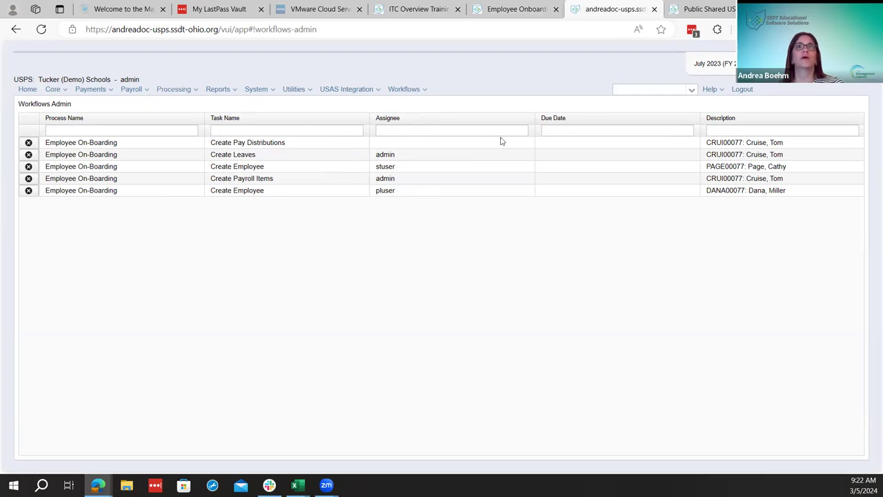
pyautogui.click(727, 119)
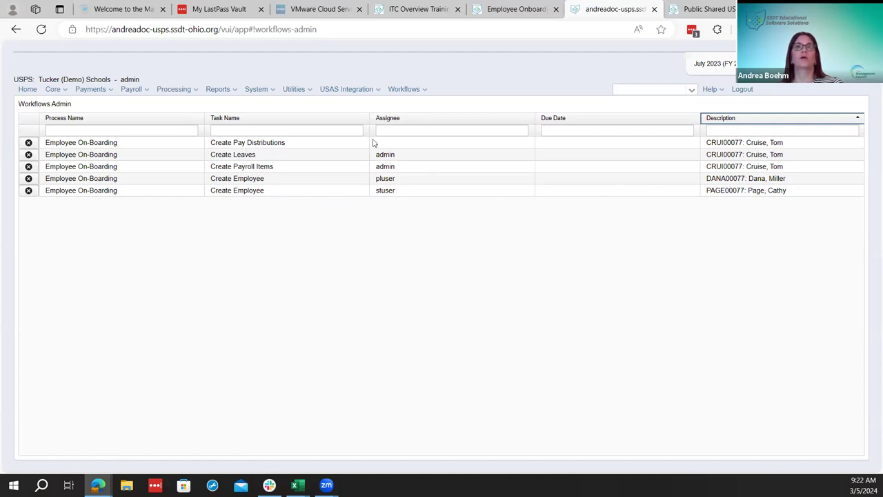
pyautogui.click(406, 91)
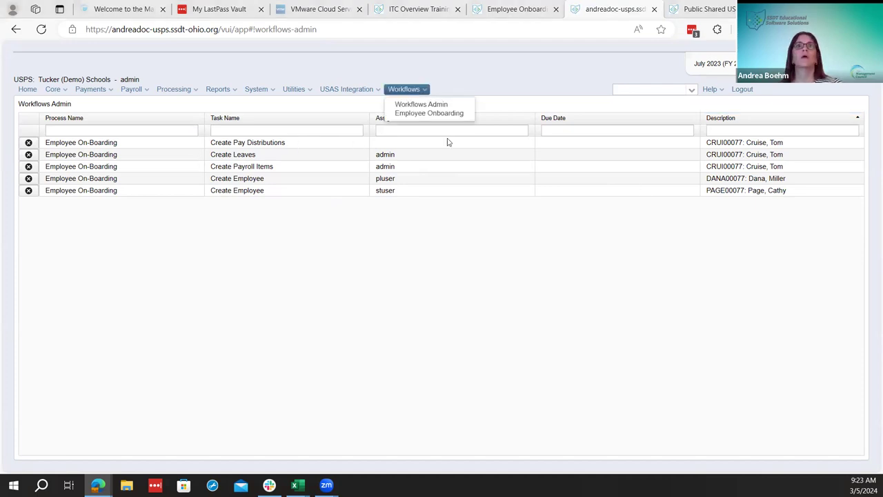
pyautogui.click(408, 115)
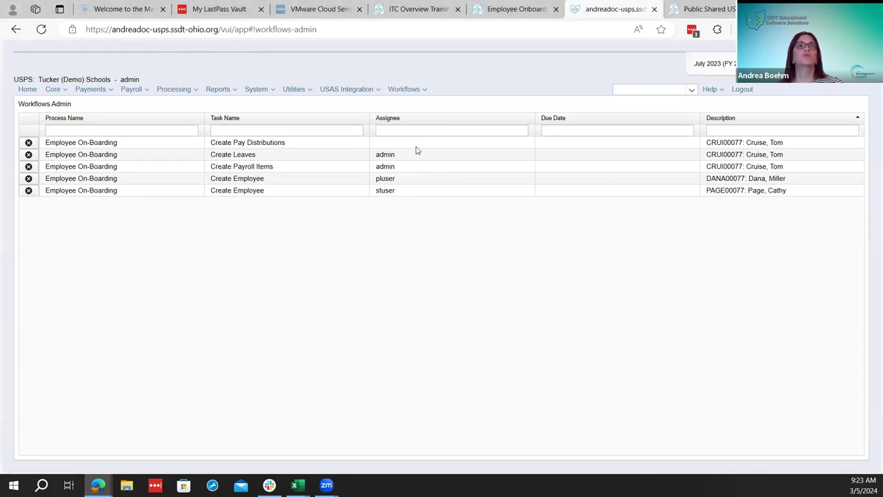
# Start a new employee onboarding and clear the auto-assigned employee number
pyautogui.click(53, 105)
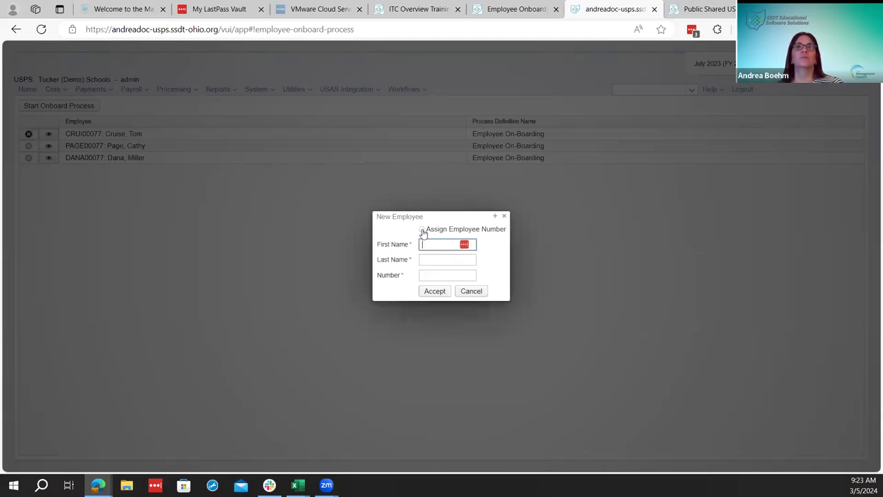
pyautogui.click(422, 232)
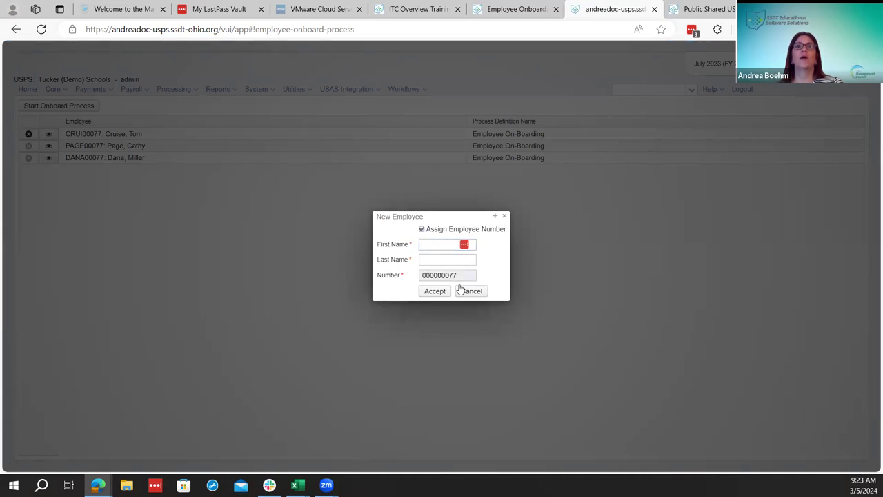
pyautogui.press('Tab')
pyautogui.press('Tab')
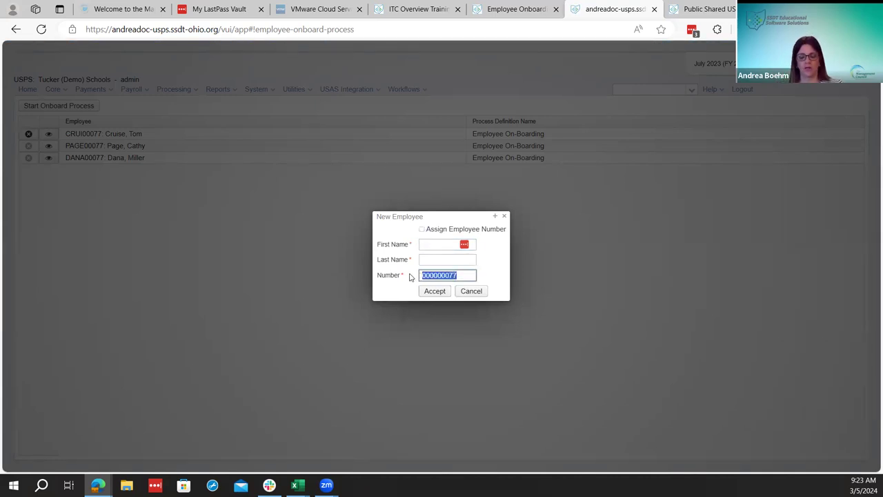
pyautogui.press('BackSpace')
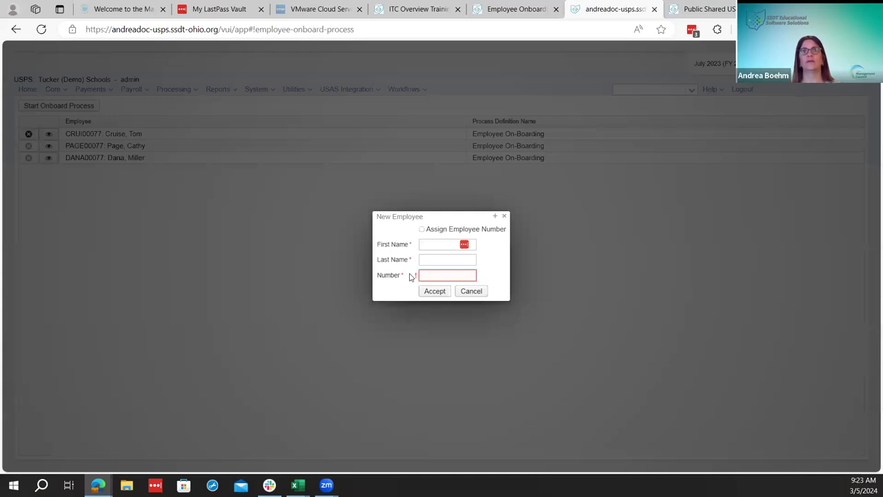
# Enter the new hire's first name, last name and employee number, accept, and open their record
pyautogui.click(437, 247)
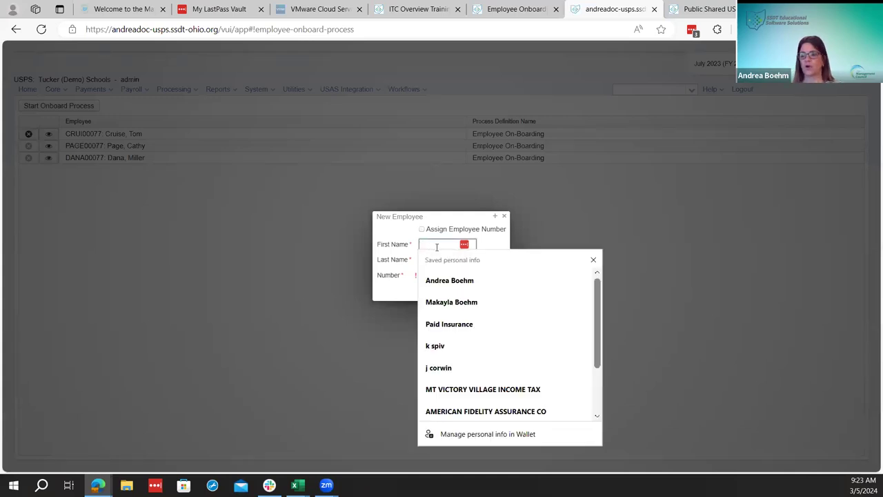
pyautogui.press('Tab')
pyautogui.press('Tab')
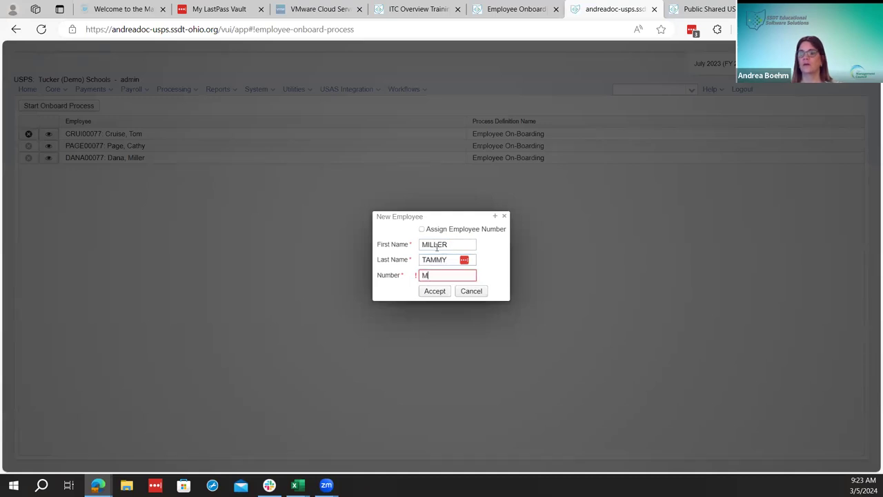
pyautogui.write('MILL1234')
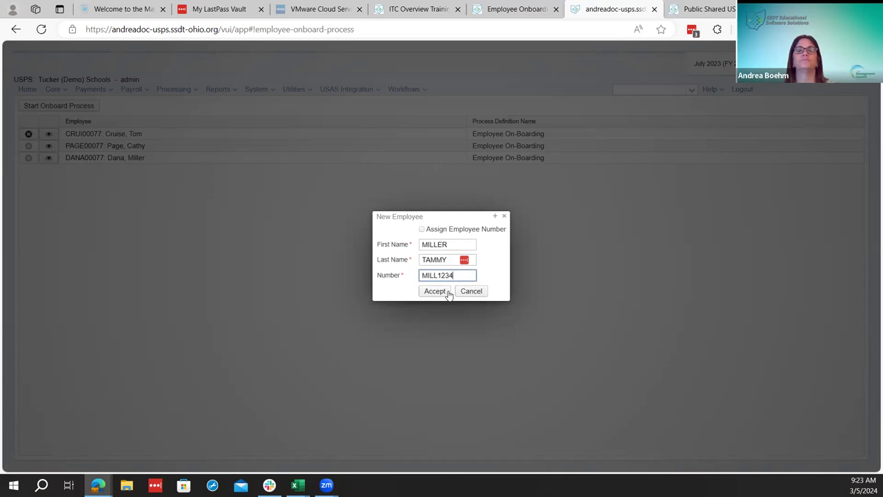
pyautogui.click(447, 293)
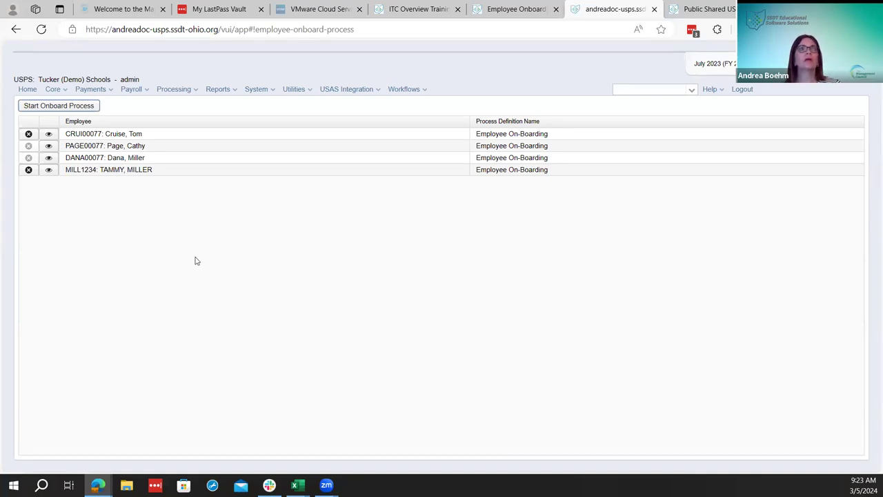
pyautogui.click(49, 170)
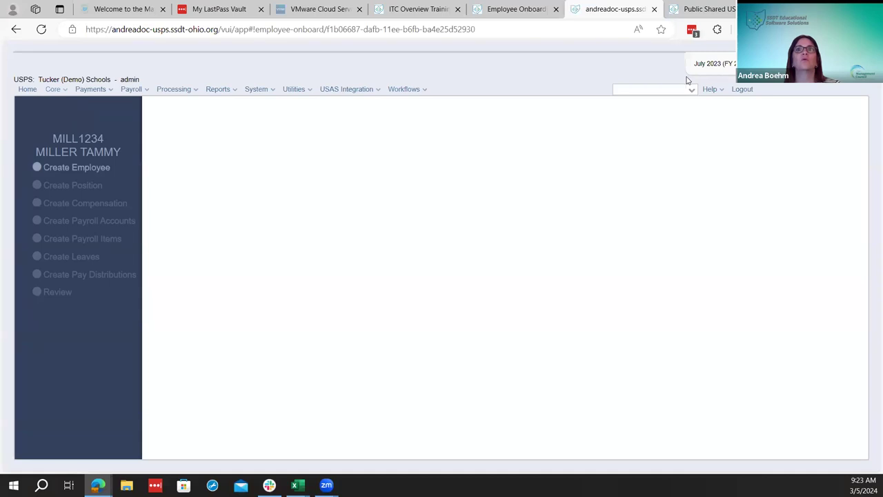
# Start the Create Employee task and enter the employee's Social Security number
pyautogui.click(98, 168)
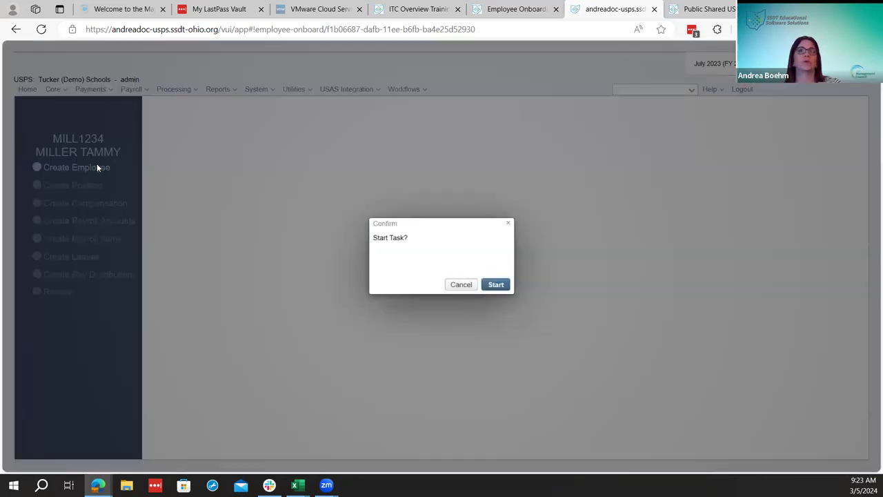
pyautogui.click(496, 289)
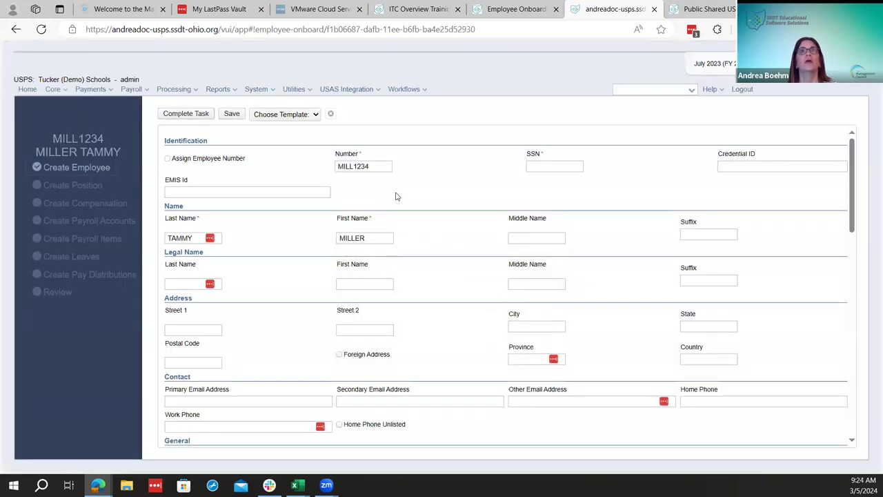
pyautogui.click(575, 167)
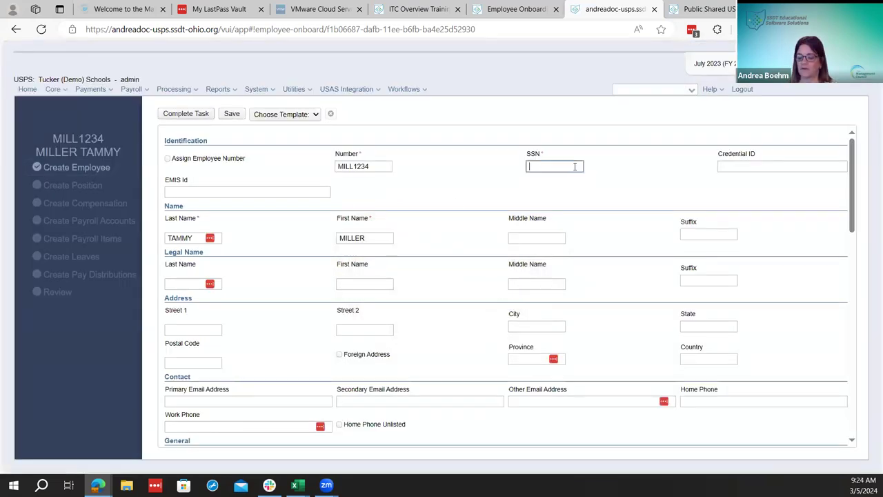
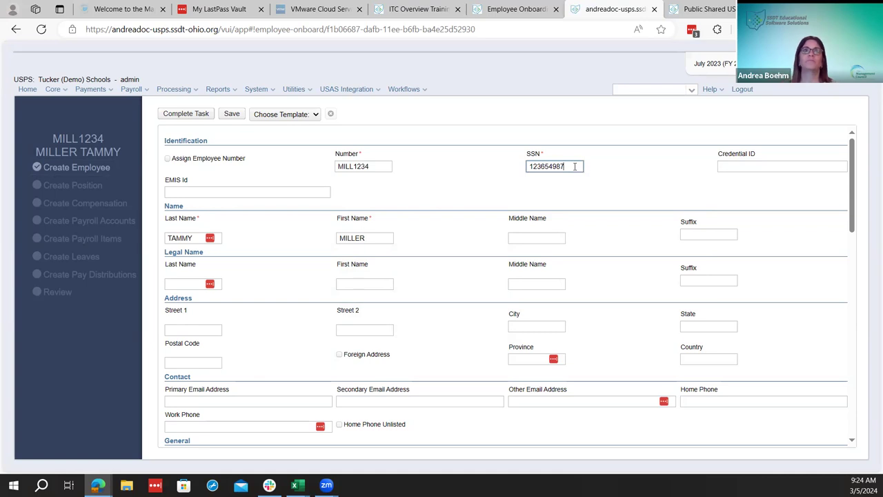
pyautogui.press('Tab')
pyautogui.press('Tab')
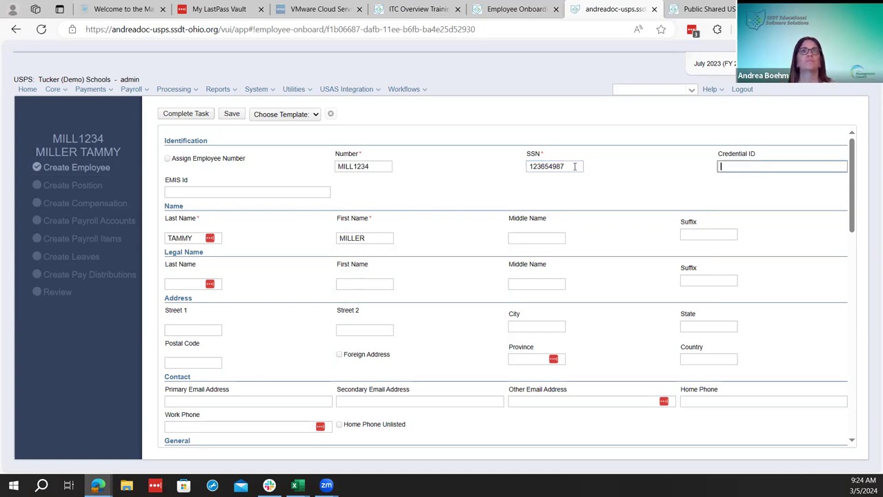
pyautogui.press('Tab')
pyautogui.press('Tab')
pyautogui.press('Tab')
pyautogui.press('Tab')
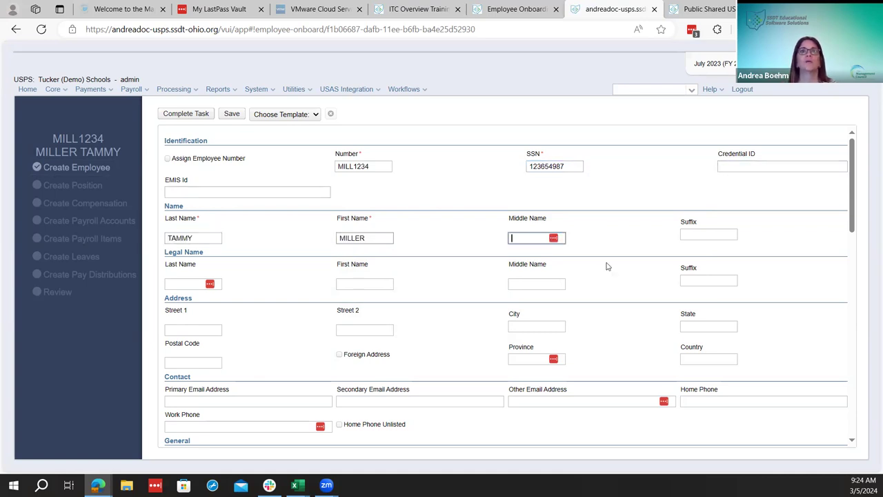
# Enter the primary e-mail address and copy the same address into Other Email
pyautogui.scroll(-3, 606, 272)
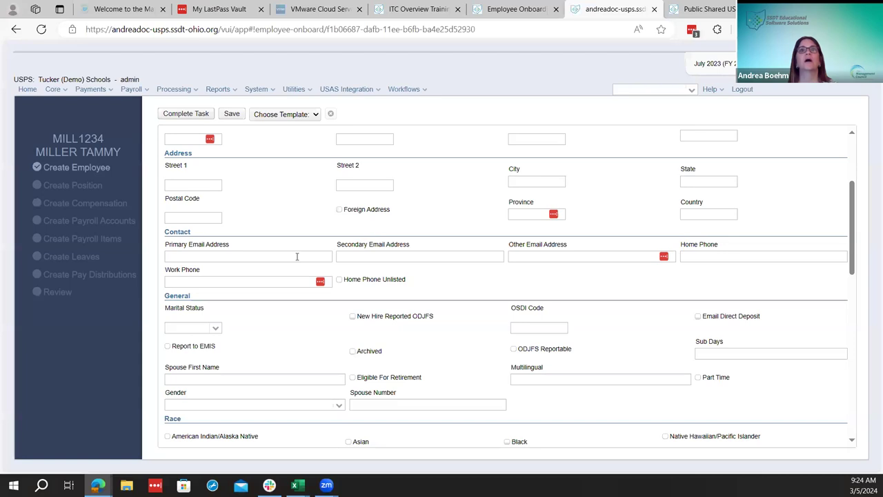
pyautogui.click(297, 257)
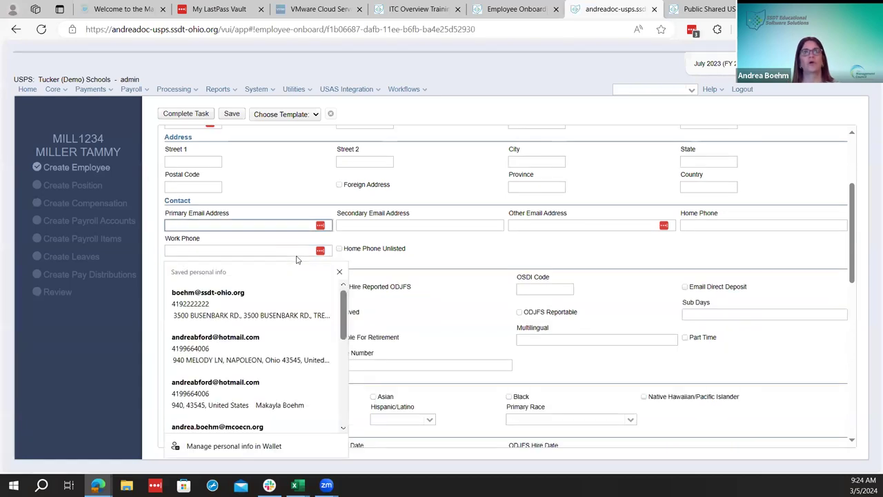
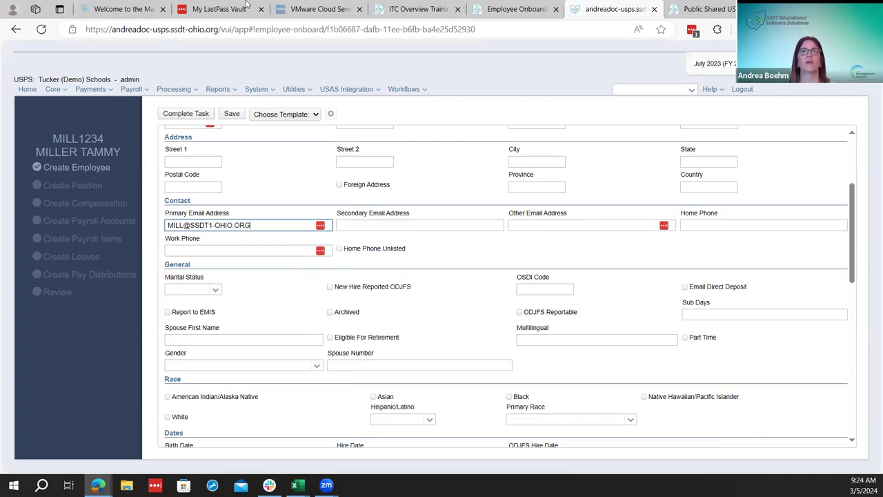
pyautogui.press('Tab')
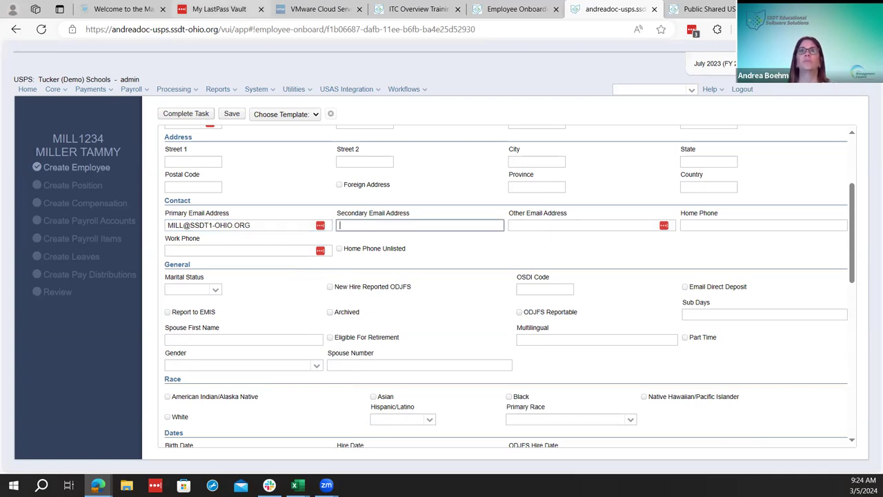
pyautogui.click(617, 223)
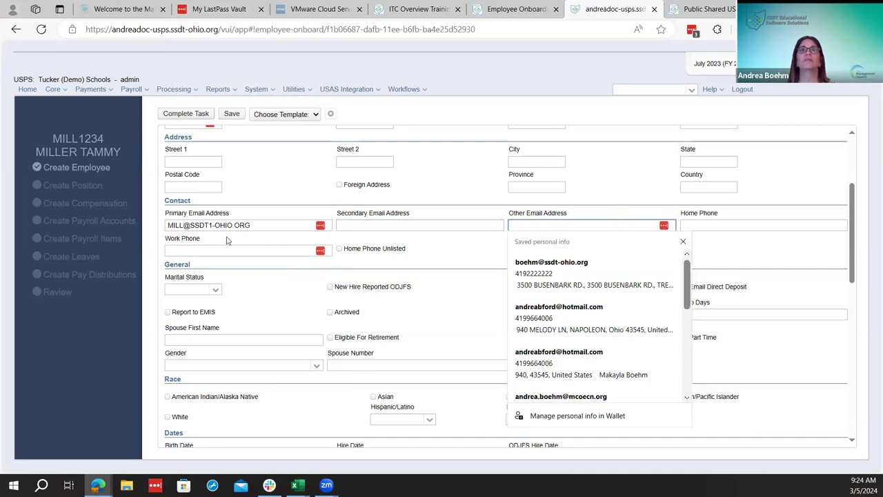
pyautogui.moveTo(251, 225); pyautogui.dragTo(167, 225)
pyautogui.hotkey('ctrl', 'c')
pyautogui.rightClick(177, 225)
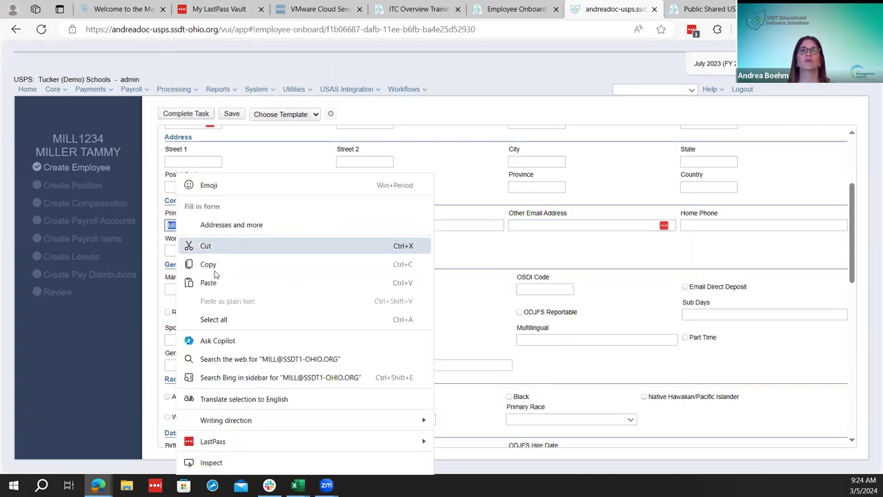
pyautogui.click(521, 230)
pyautogui.click(521, 226)
pyautogui.hotkey('ctrl', 'v')
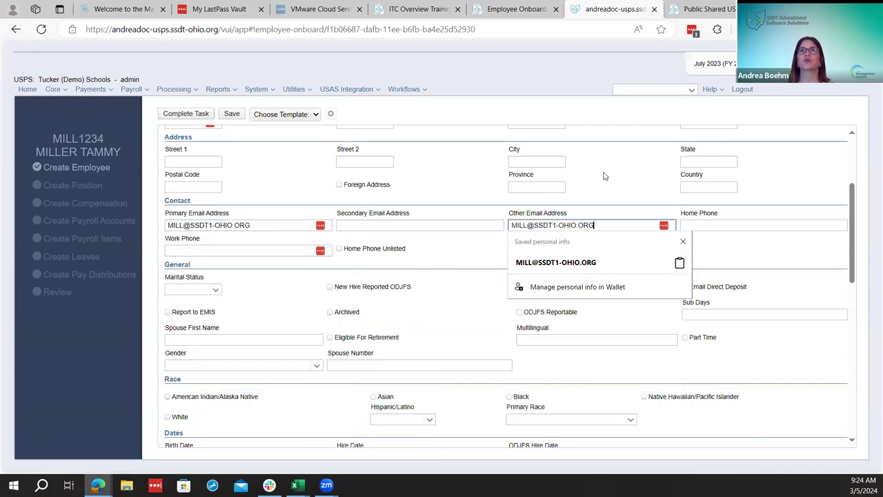
pyautogui.click(578, 224)
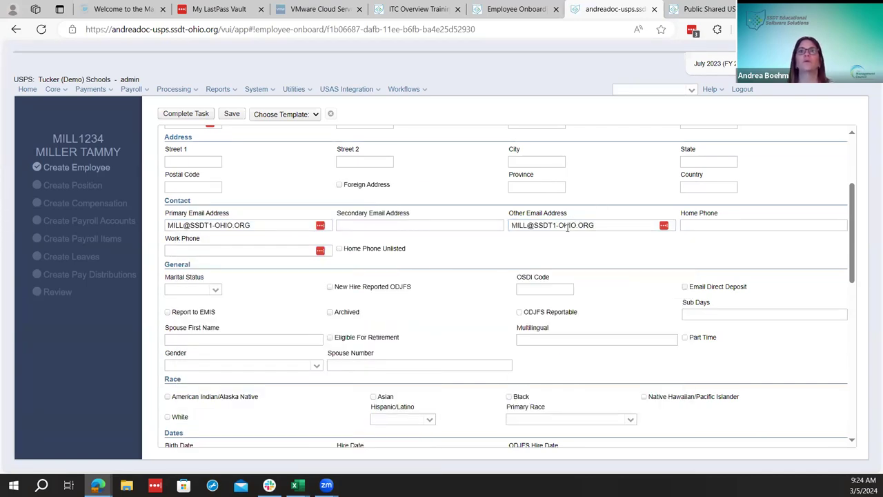
# Enter the employee's home phone number
pyautogui.click(712, 228)
pyautogui.write('4195552')
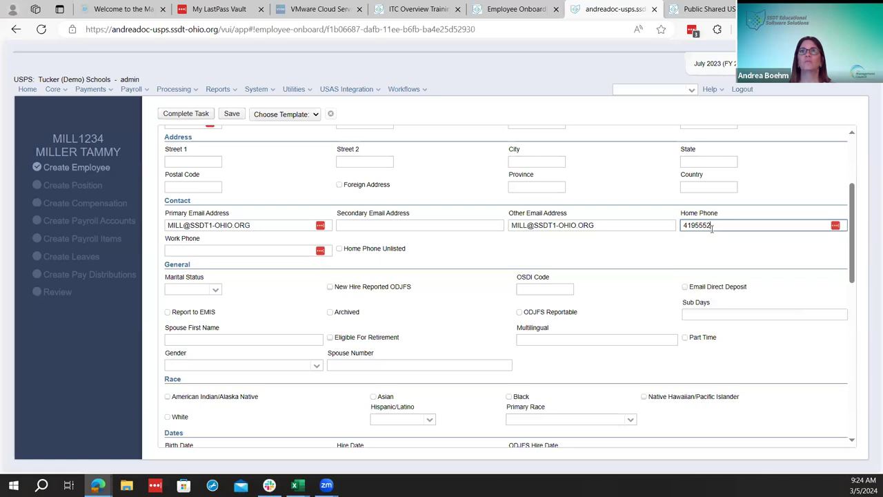
pyautogui.write('222')
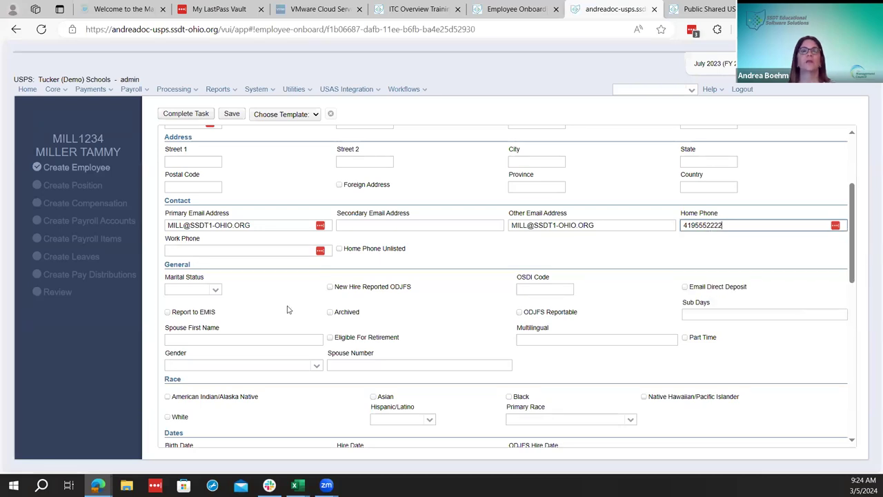
pyautogui.scroll(-2, 264, 276)
# Set marital status Single, enable Email Direct Deposit, check ODJFS Reportable, and set gender F (Female)
pyautogui.click(215, 192)
pyautogui.click(181, 210)
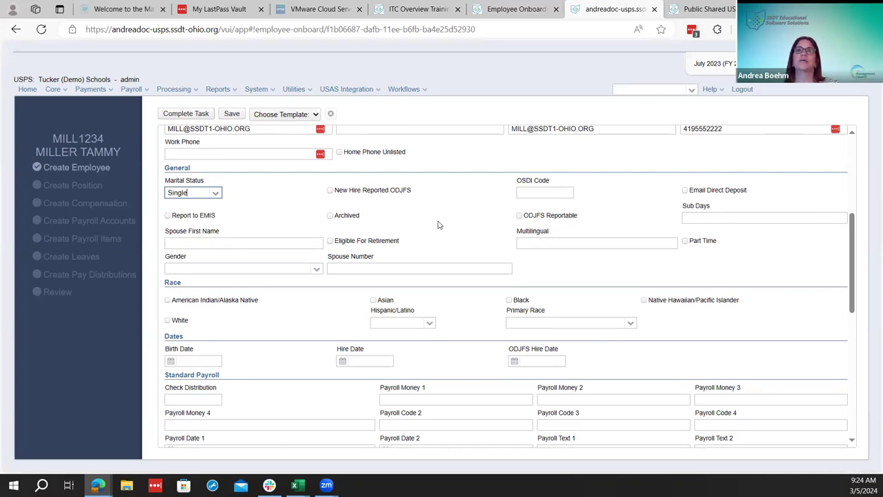
pyautogui.click(686, 191)
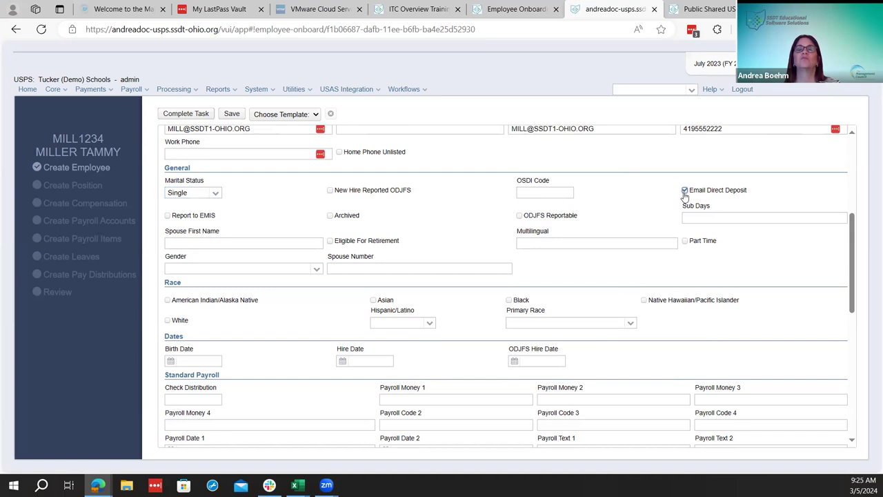
pyautogui.scroll(-1, 445, 253)
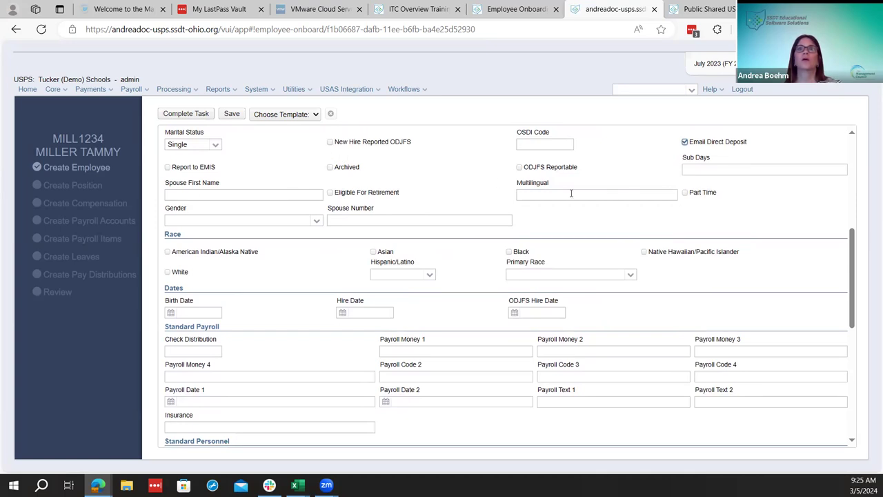
pyautogui.click(520, 167)
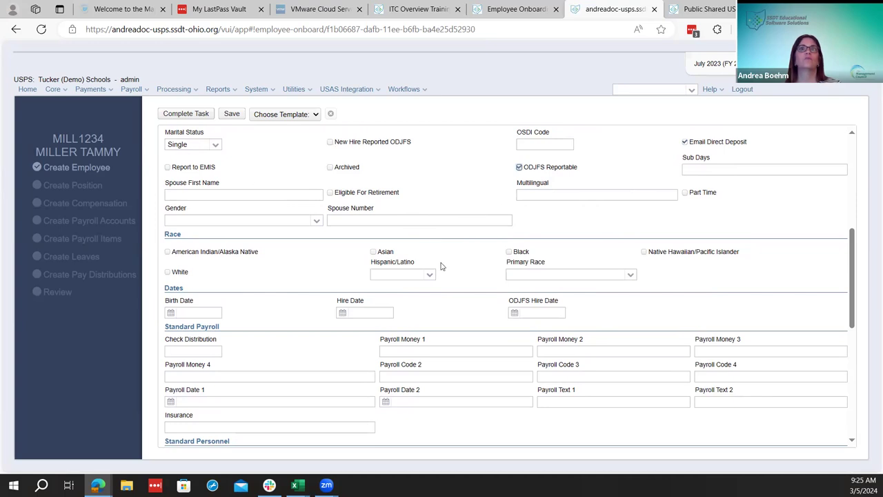
pyautogui.click(314, 221)
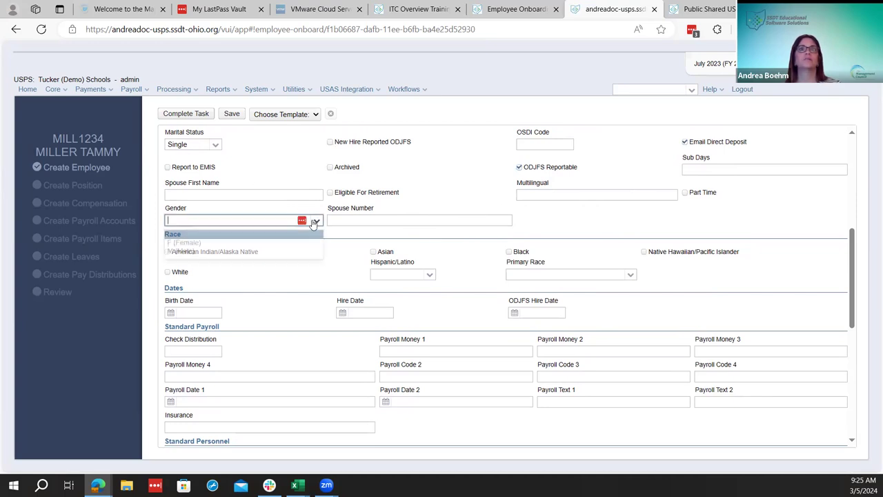
pyautogui.click(298, 244)
# Mark race White, Hispanic/Latino as Not Hispanic or Latino, and primary race W (White, Non-Hispanic)
pyautogui.scroll(-1, 382, 331)
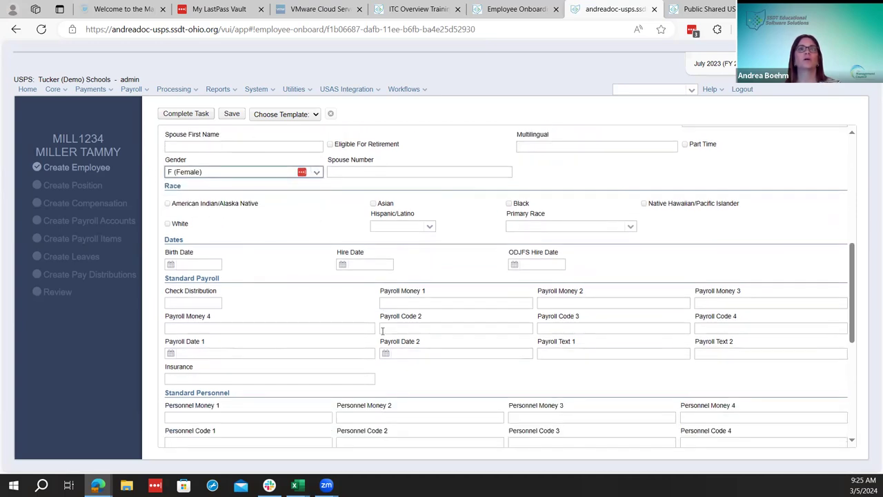
pyautogui.click(167, 224)
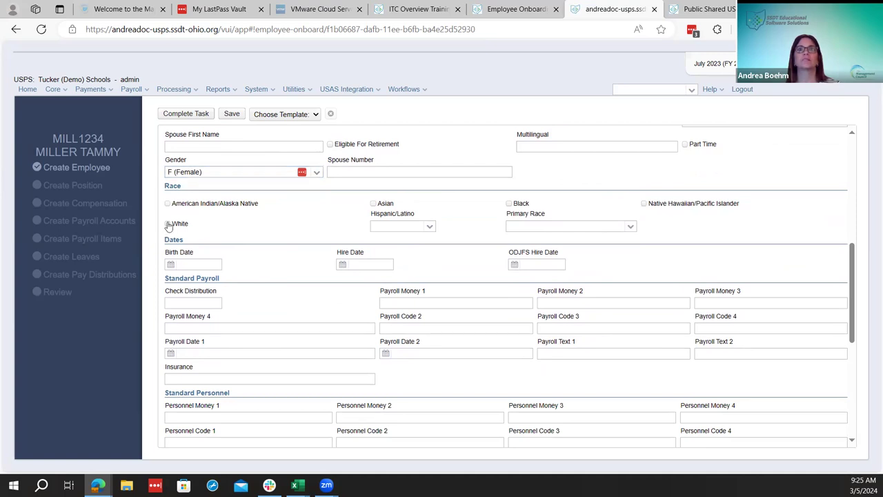
pyautogui.click(430, 227)
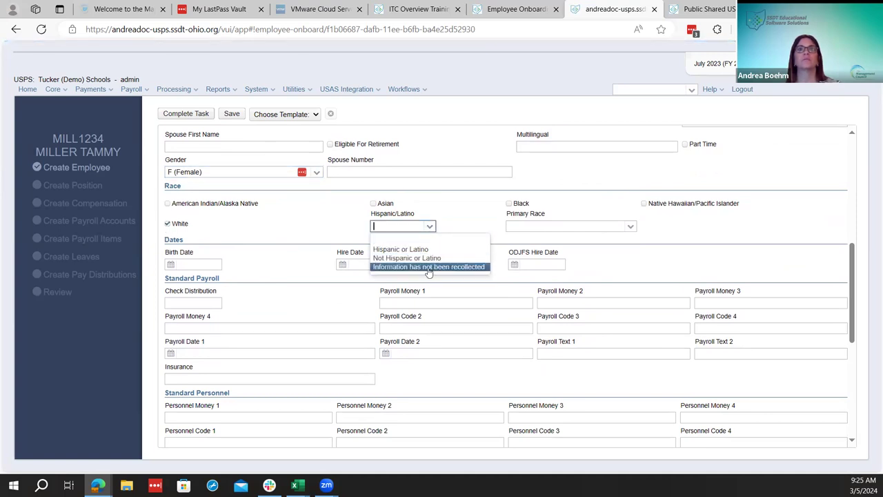
pyautogui.click(414, 258)
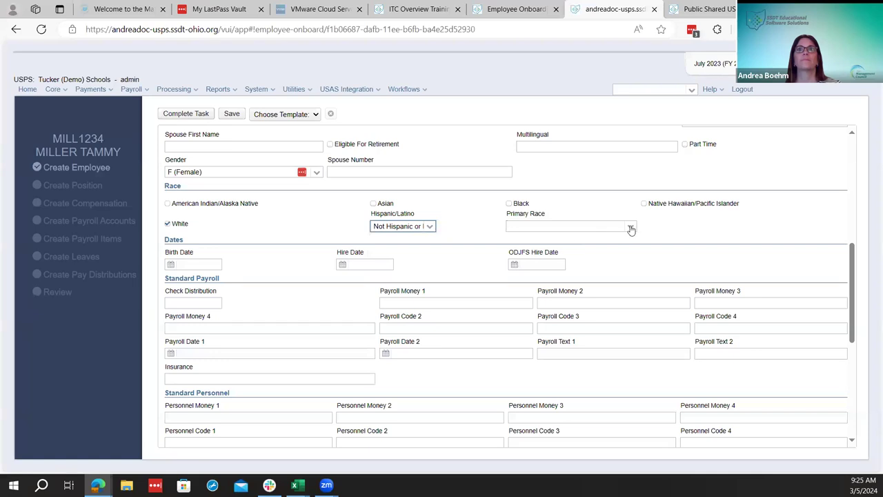
pyautogui.click(631, 227)
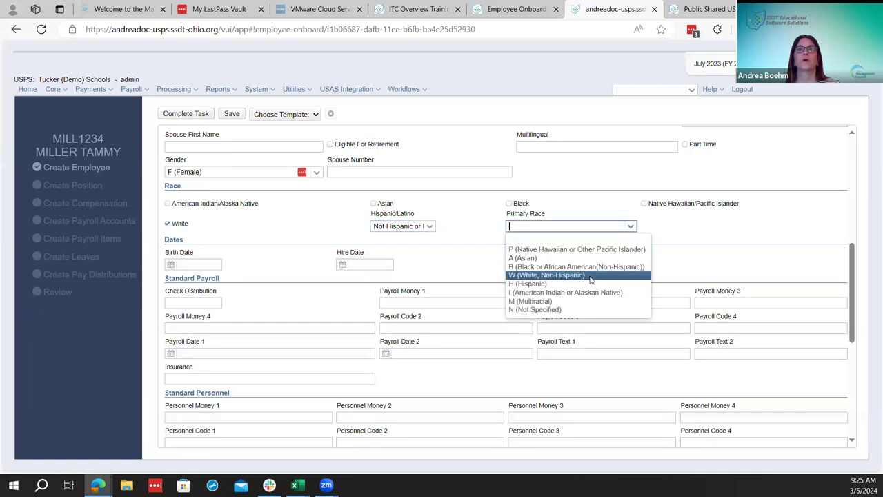
pyautogui.click(590, 279)
# Set the Hire Date to August 21, 2023 using the calendar
pyautogui.click(345, 265)
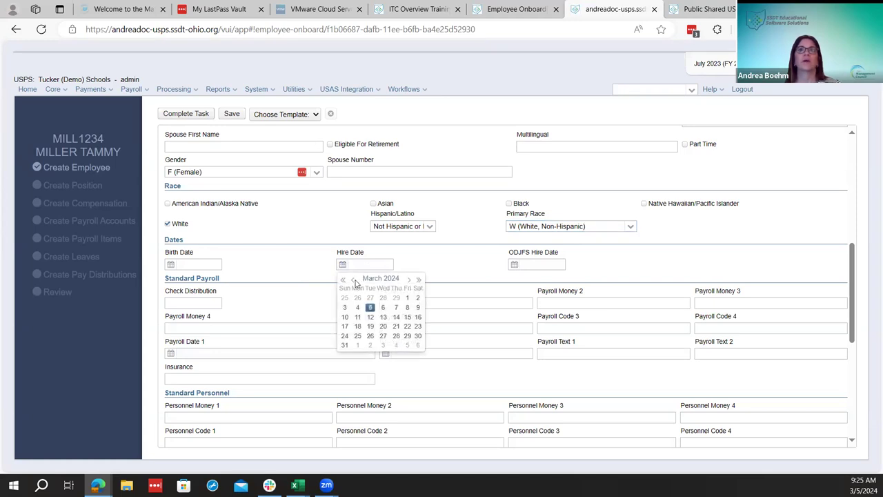
pyautogui.click(354, 280)
pyautogui.click(354, 279)
pyautogui.click(354, 280)
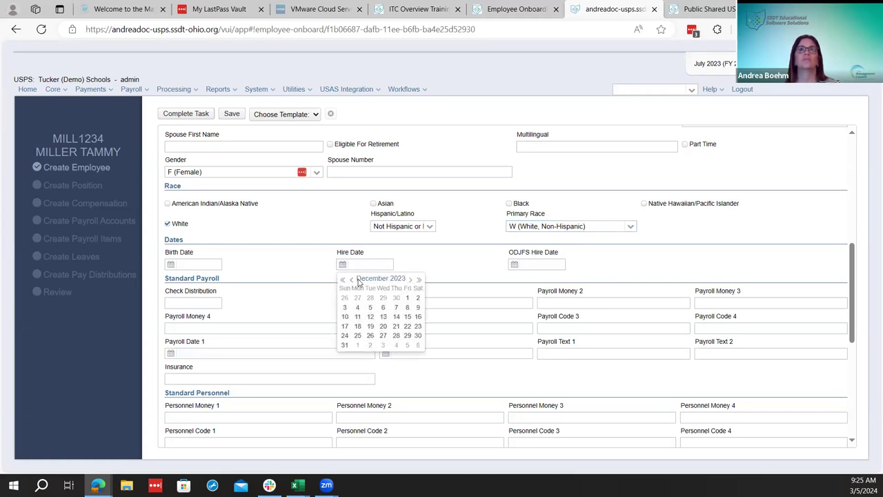
pyautogui.click(352, 281)
pyautogui.click(351, 280)
pyautogui.click(351, 281)
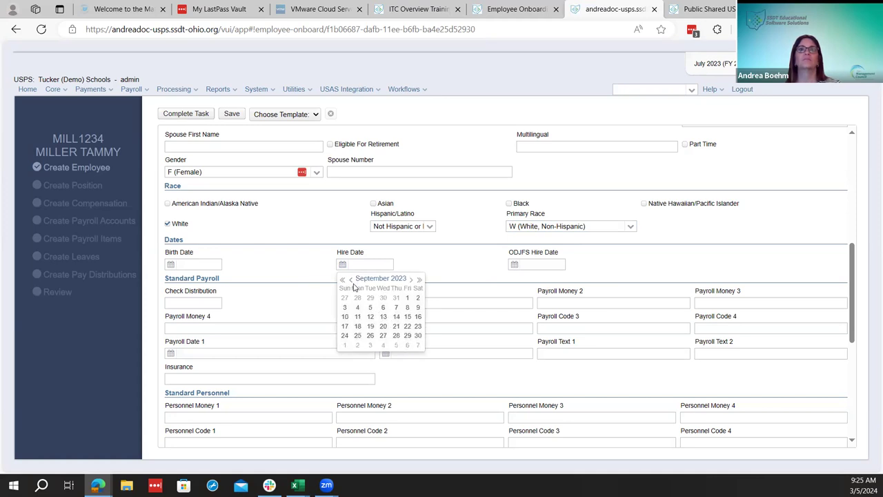
pyautogui.click(352, 280)
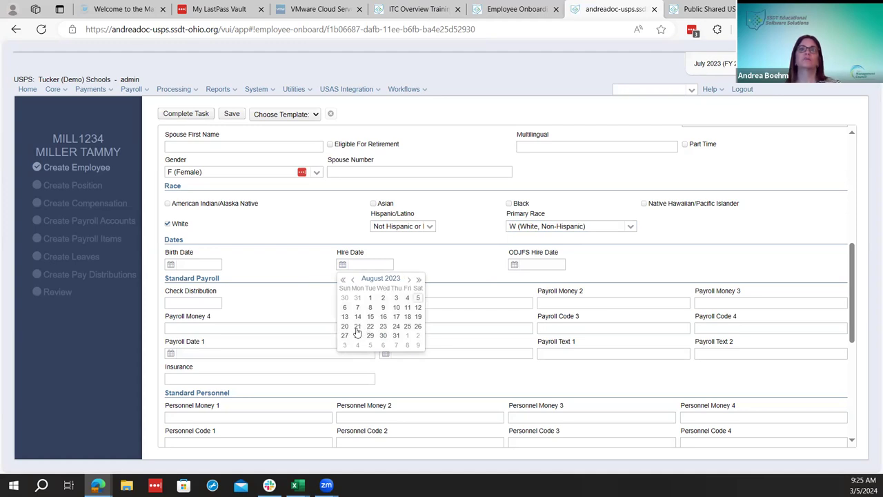
pyautogui.click(357, 328)
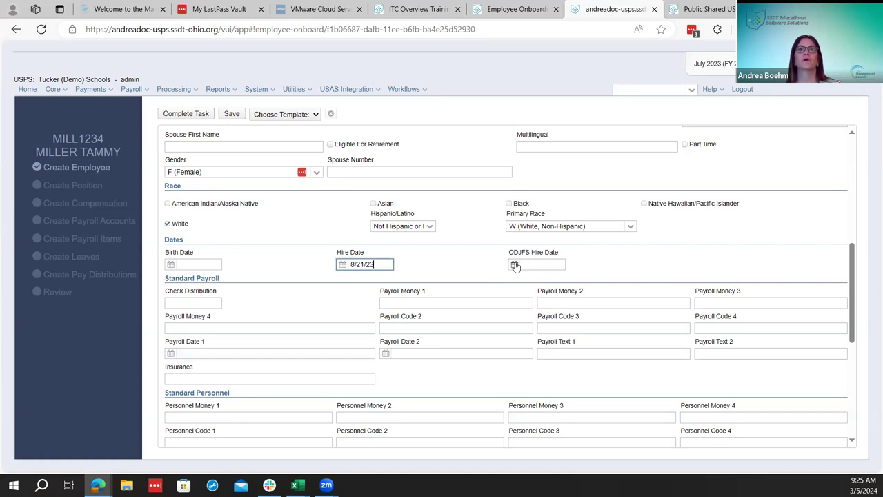
# Enter ODJFS Hire Date 08/21/2023 and the employee's birth date
pyautogui.click(541, 264)
pyautogui.write('08/21/2023')
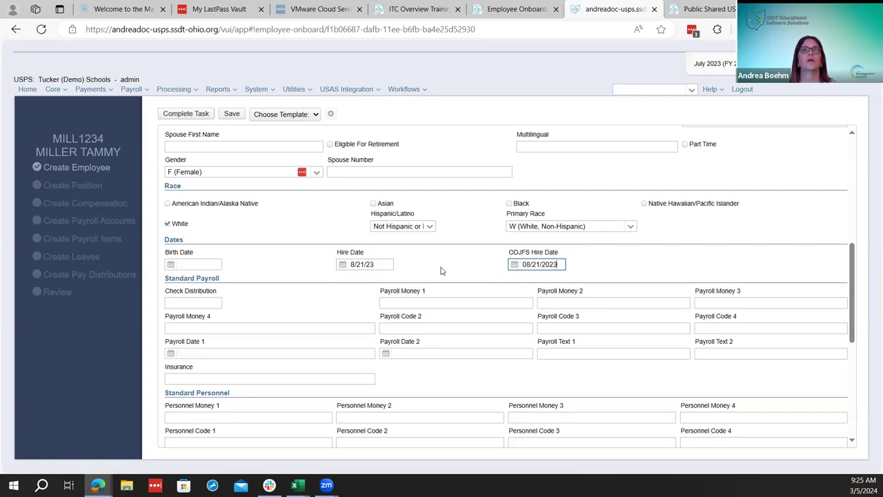
pyautogui.click(186, 264)
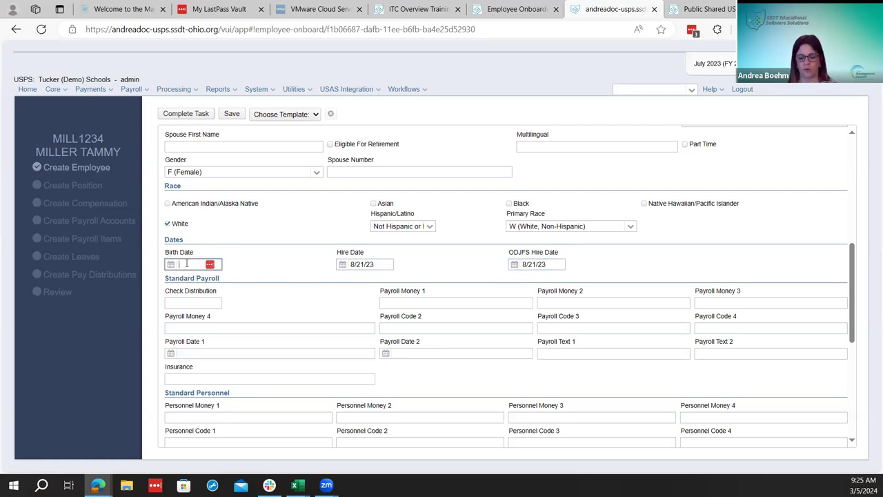
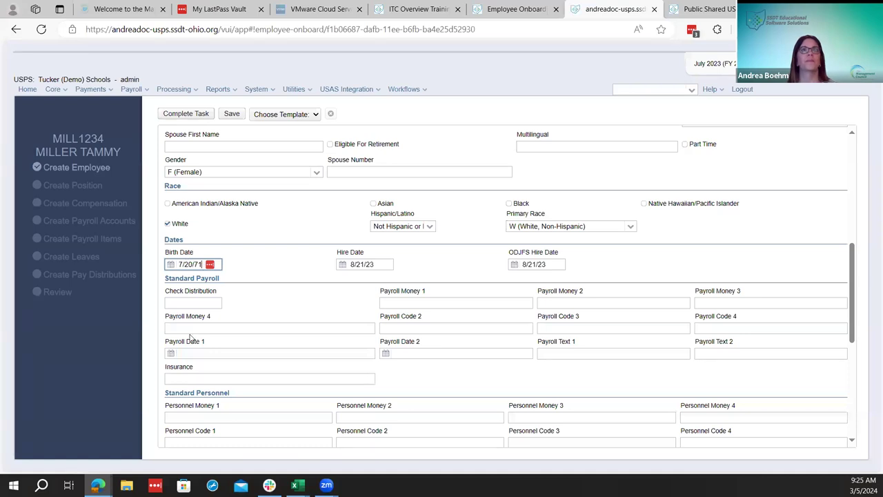
pyautogui.scroll(-1, 351, 322)
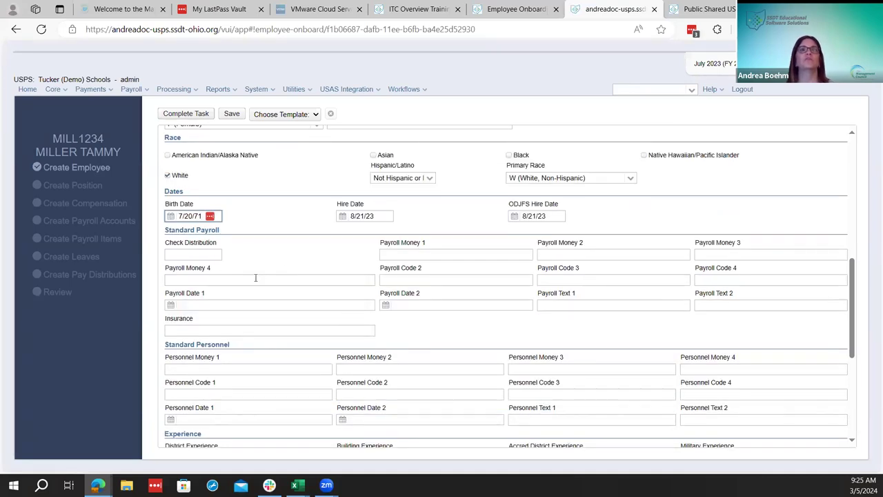
# Look through the system administration options, then close them without making changes
pyautogui.scroll(-1, 297, 275)
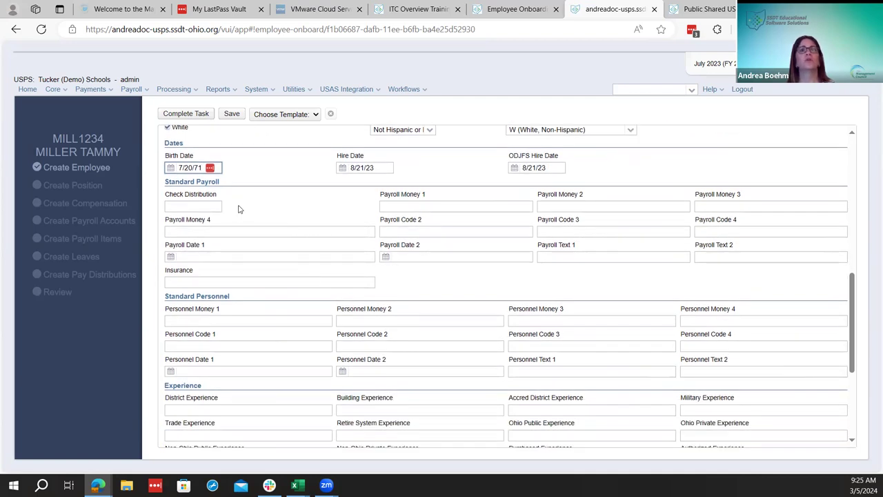
pyautogui.click(259, 90)
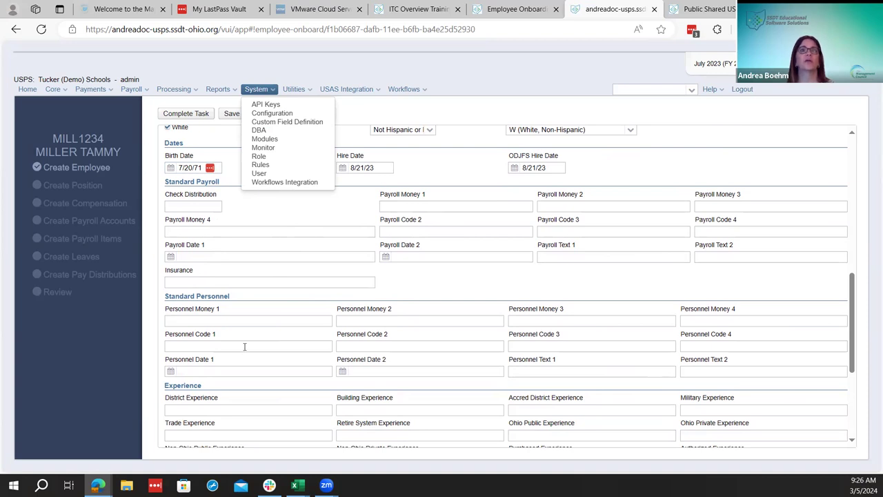
pyautogui.scroll(-3, 269, 363)
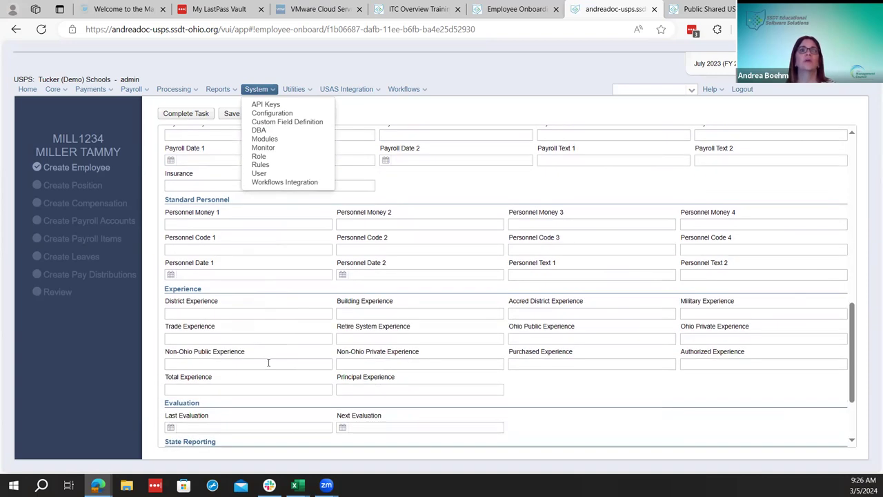
pyautogui.scroll(-3, 268, 363)
pyautogui.scroll(-1, 269, 366)
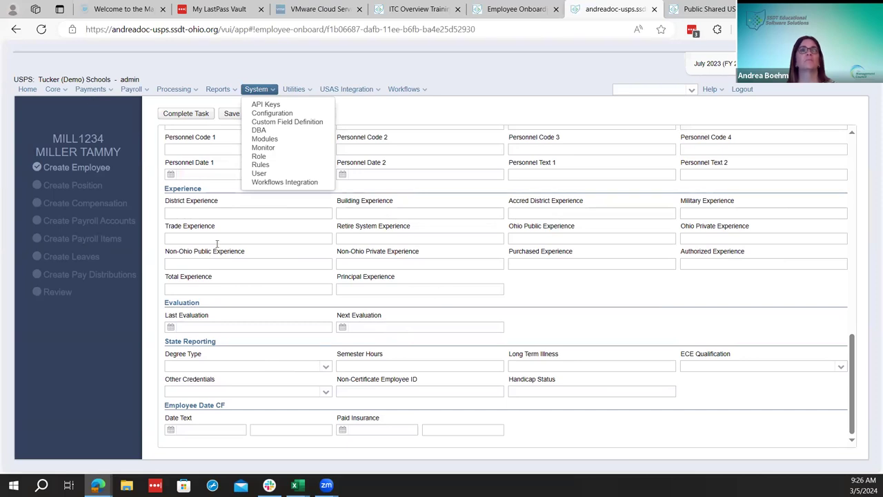
pyautogui.click(55, 91)
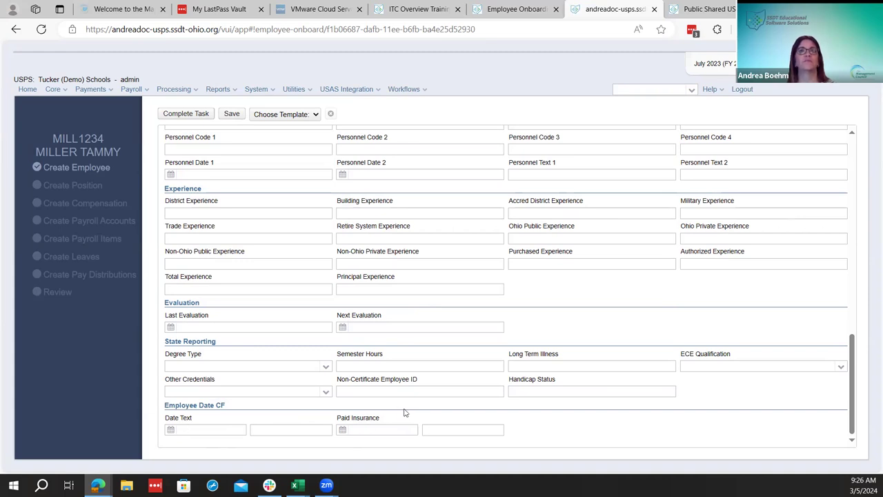
# Browse the employee template list and close it without applying any template
pyautogui.scroll(5, 407, 411)
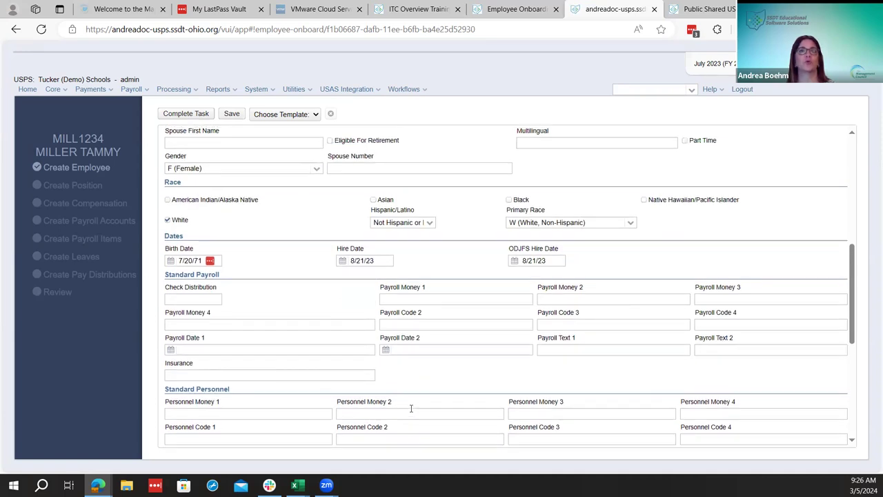
pyautogui.scroll(-3, 411, 408)
pyautogui.scroll(4, 410, 408)
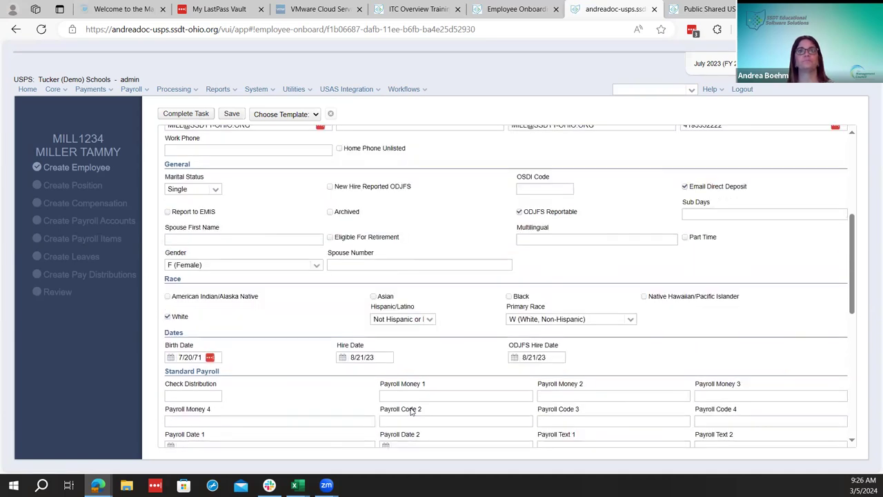
pyautogui.click(256, 115)
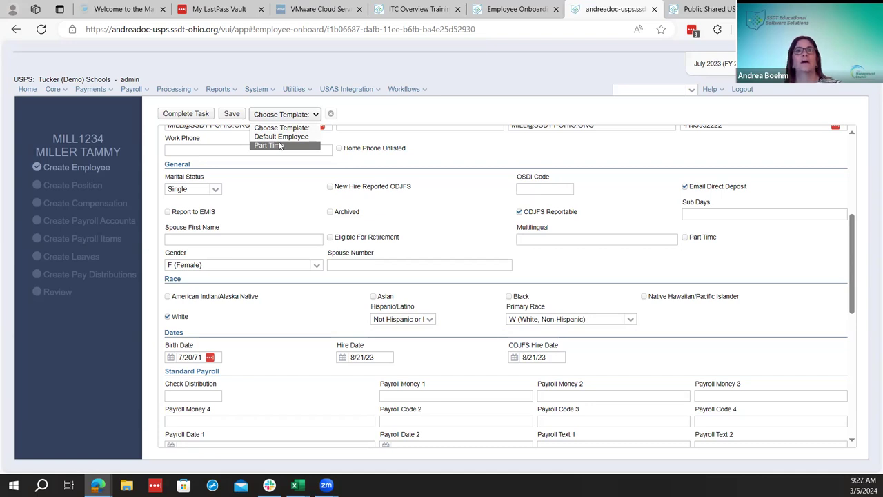
pyautogui.click(481, 167)
pyautogui.scroll(3, 481, 168)
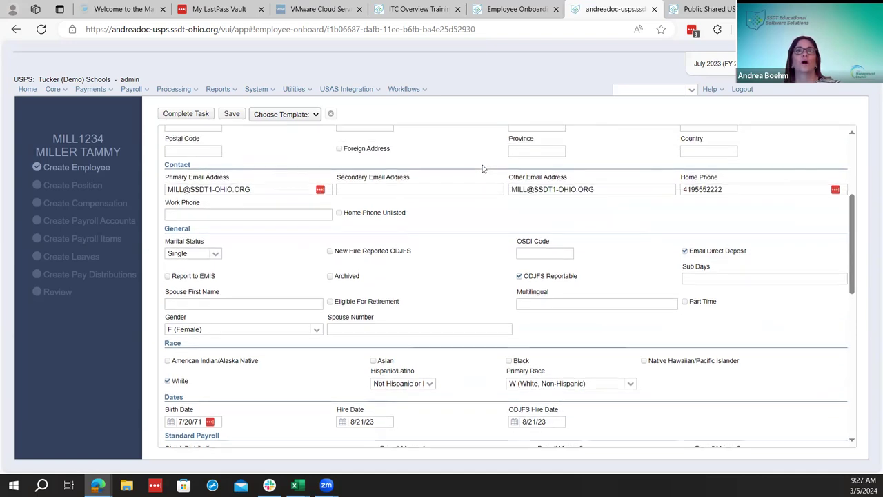
pyautogui.click(305, 116)
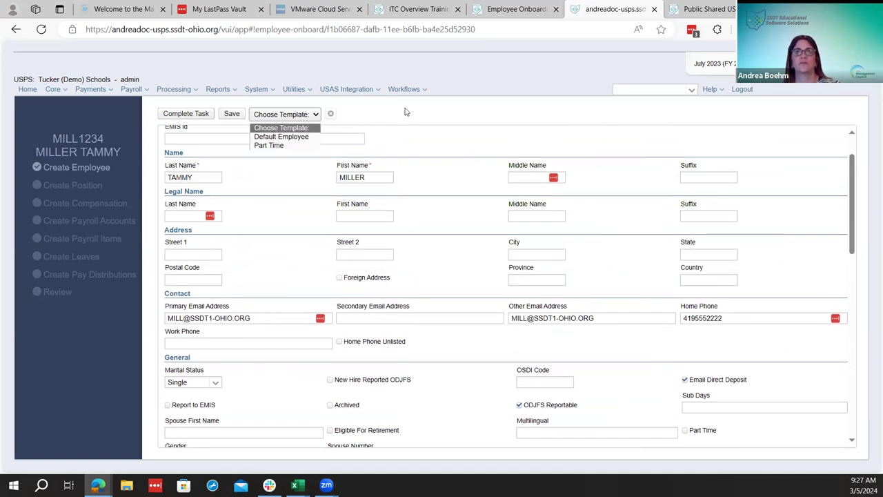
pyautogui.scroll(-2, 455, 180)
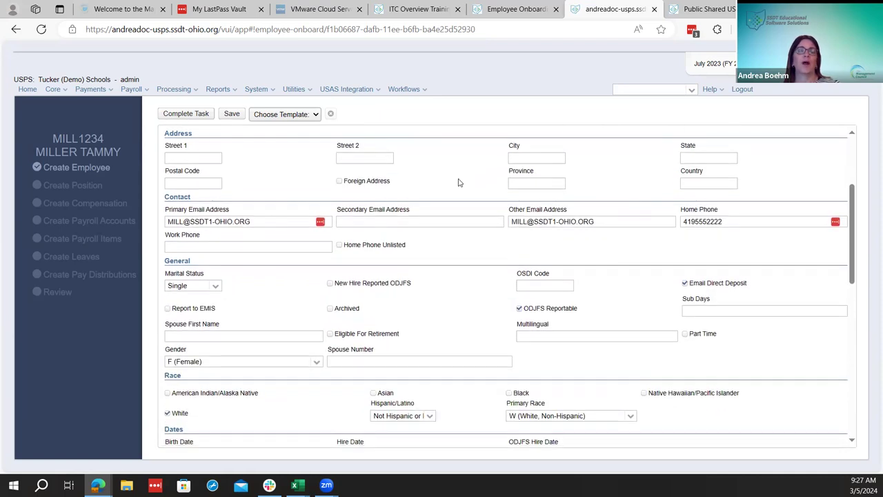
pyautogui.scroll(-1, 449, 185)
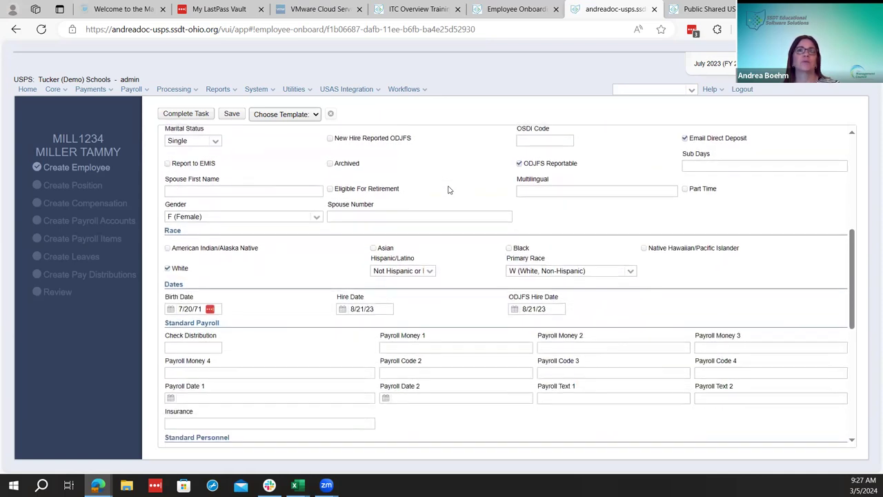
pyautogui.scroll(-1, 448, 190)
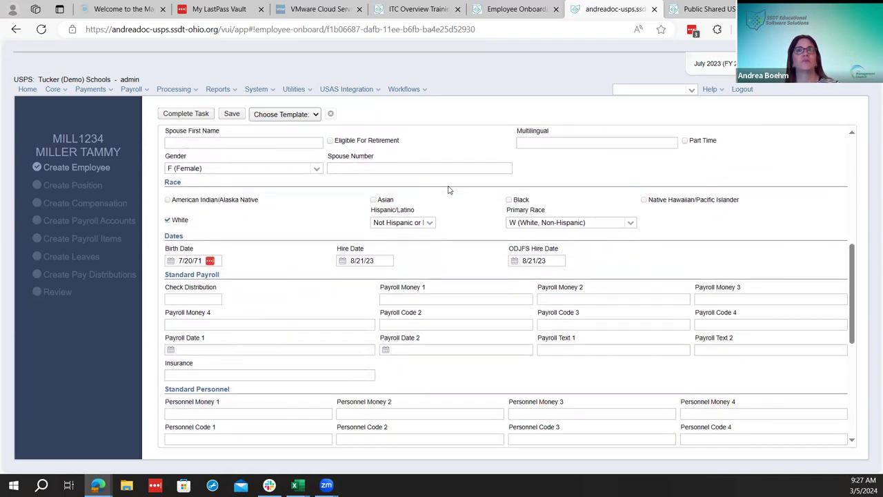
pyautogui.scroll(-6, 449, 189)
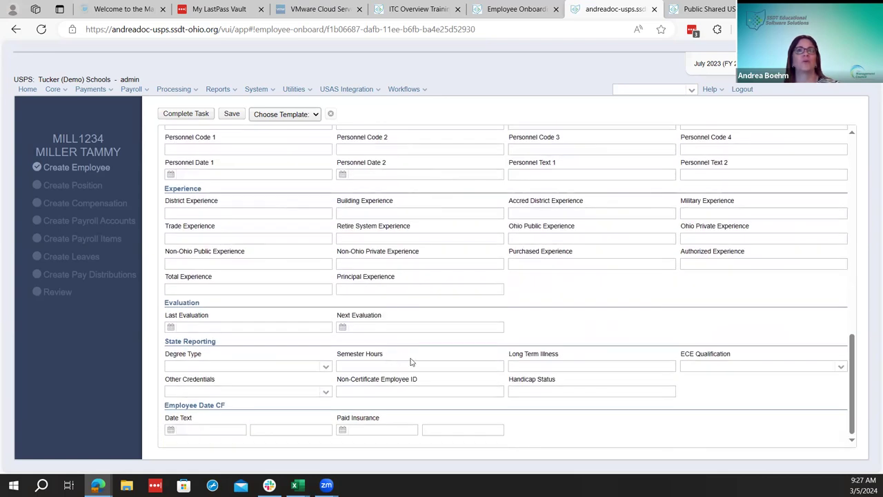
pyautogui.scroll(6, 411, 362)
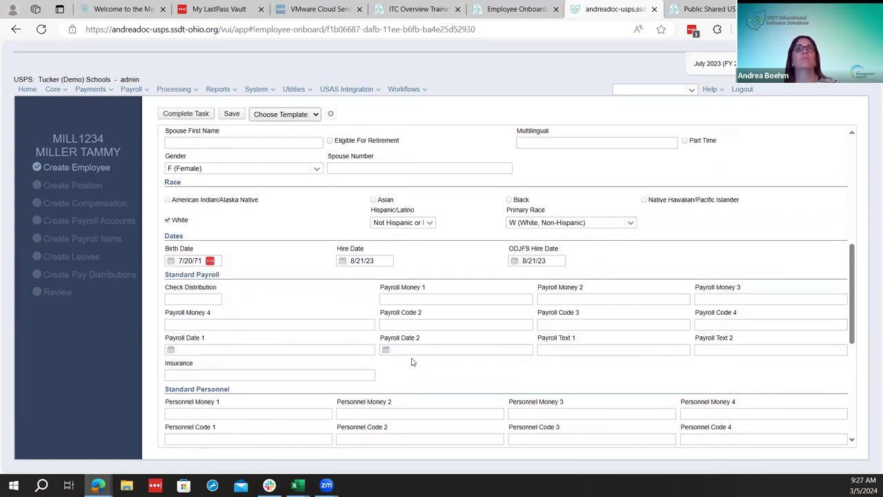
pyautogui.scroll(5, 412, 361)
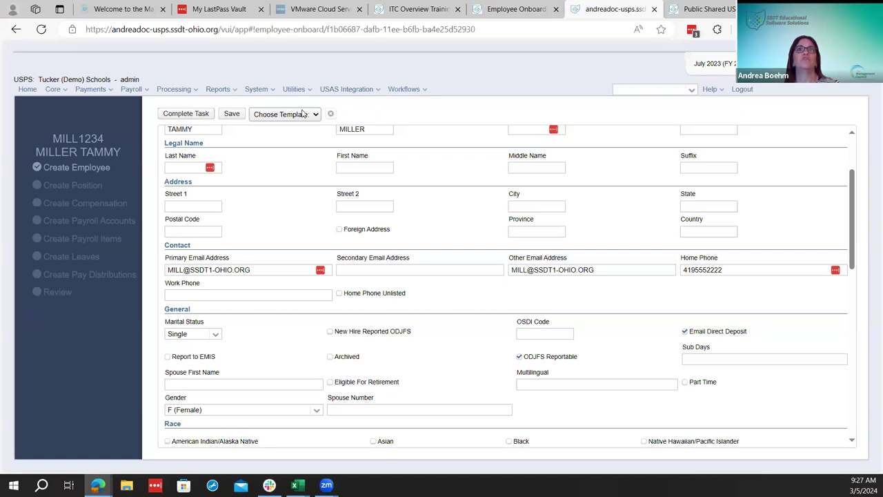
pyautogui.click(303, 114)
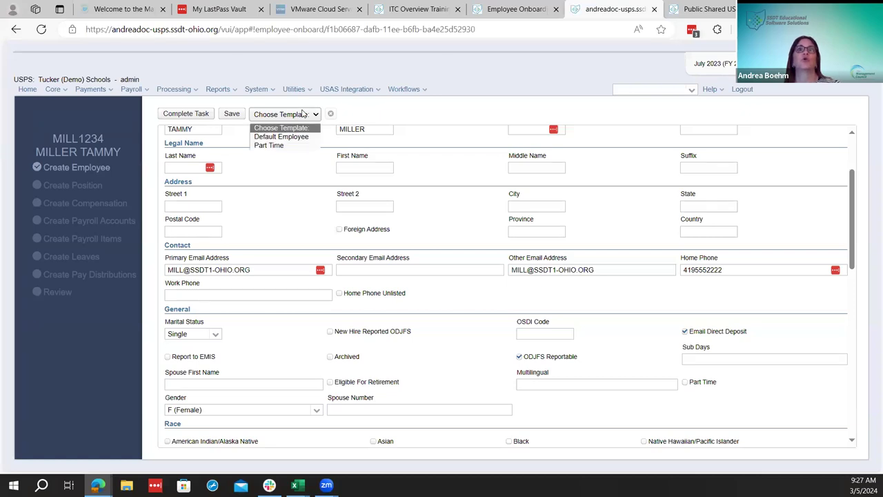
pyautogui.click(386, 110)
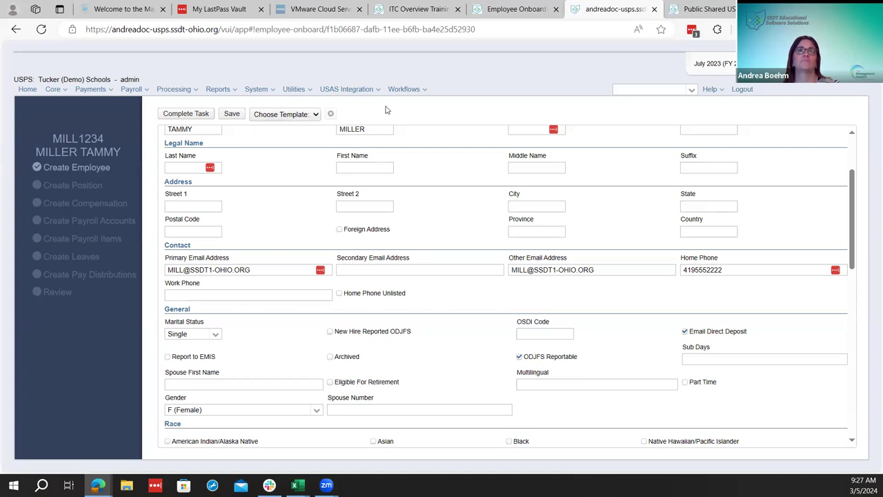
# Save the new employee record, complete the Create Employee step, and start the Create Position task
pyautogui.click(230, 117)
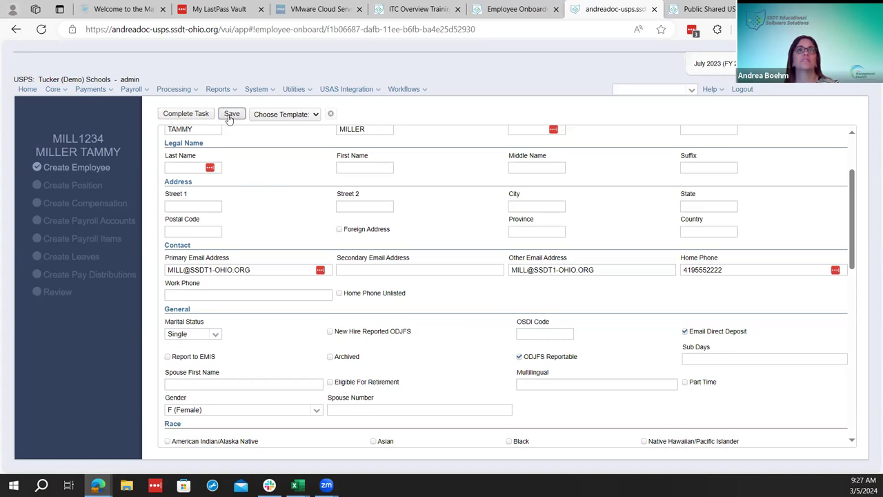
pyautogui.click(188, 113)
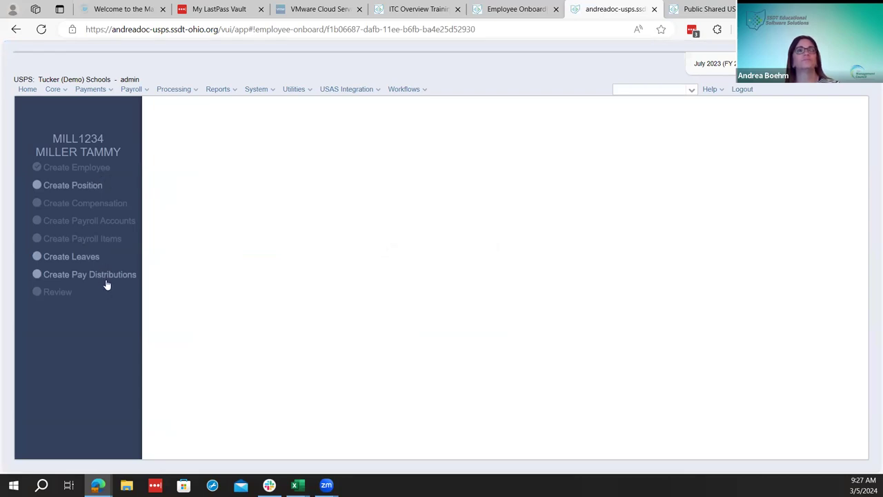
pyautogui.click(95, 188)
pyautogui.click(498, 284)
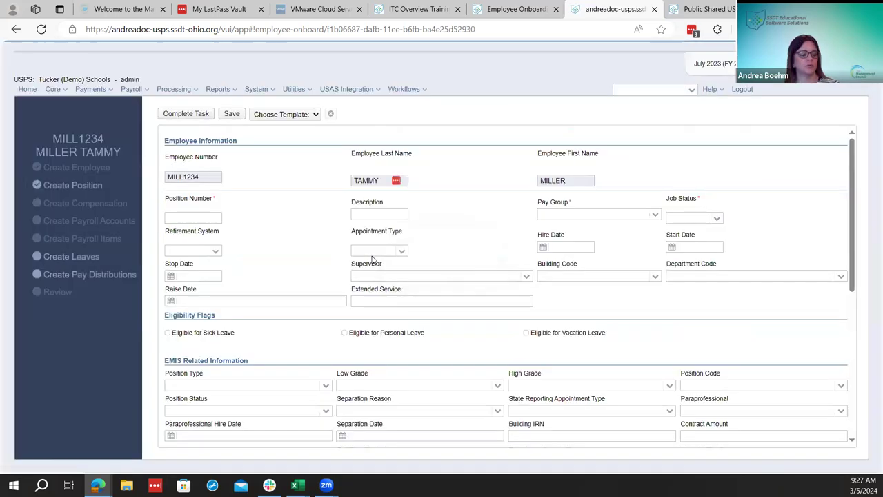
# Enter position number 1 with the description 'Ticket'
pyautogui.click(199, 219)
pyautogui.write('1')
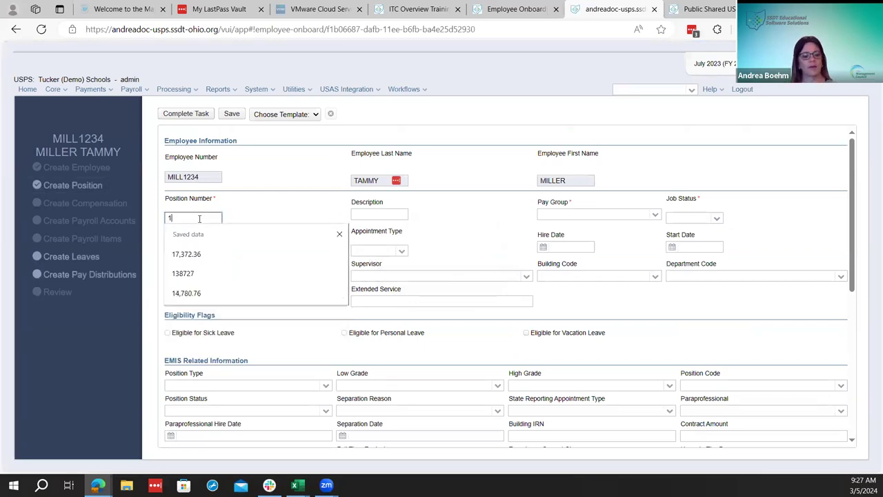
pyautogui.press('Tab')
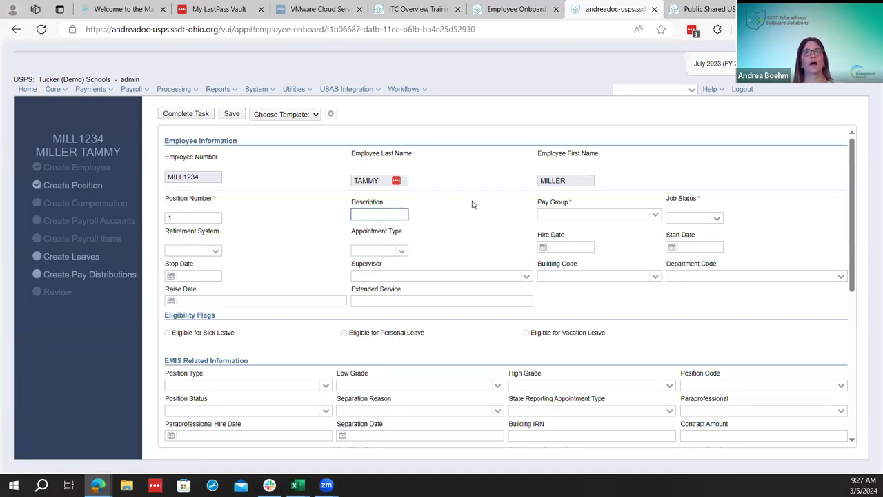
pyautogui.write('teach')
pyautogui.press('BackSpace')
pyautogui.press('BackSpace')
pyautogui.press('BackSpace')
pyautogui.press('BackSpace')
pyautogui.write('Ticket')
pyautogui.press('Tab')
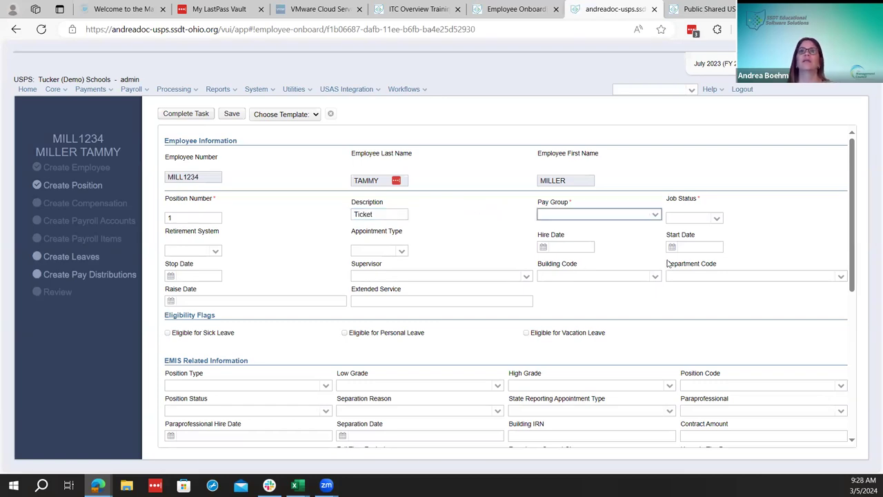
# Set pay group 2: Magenta 6, job status Active, retirement system SERS and appointment type Classified
pyautogui.click(655, 214)
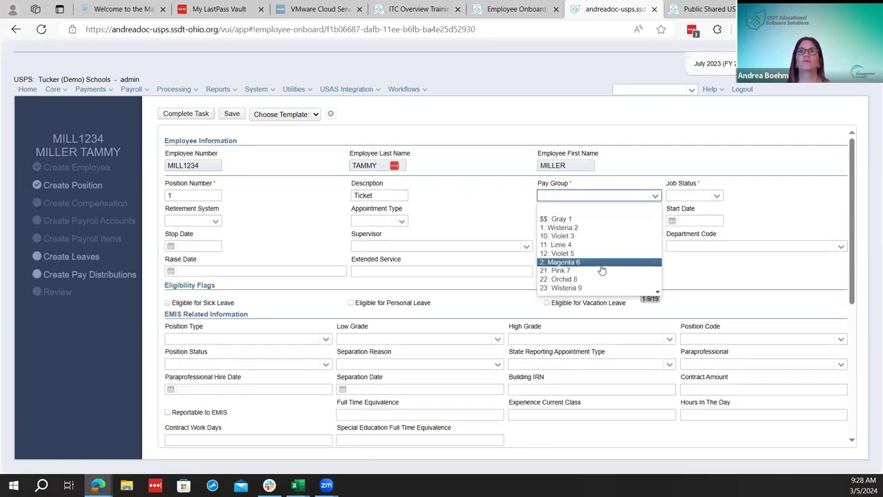
pyautogui.click(602, 270)
pyautogui.click(718, 196)
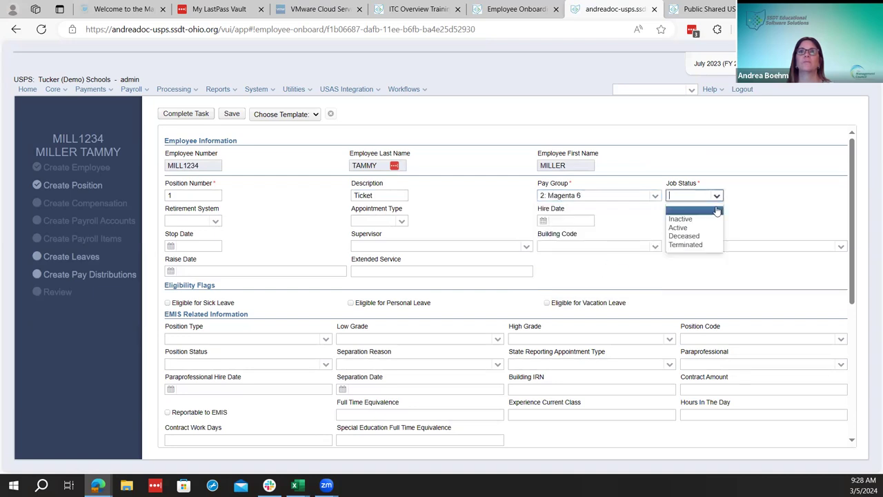
pyautogui.click(711, 228)
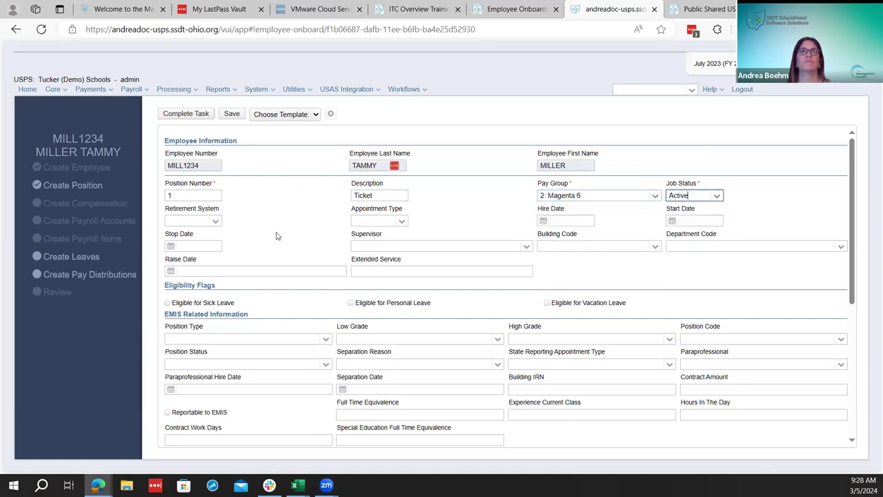
pyautogui.click(215, 222)
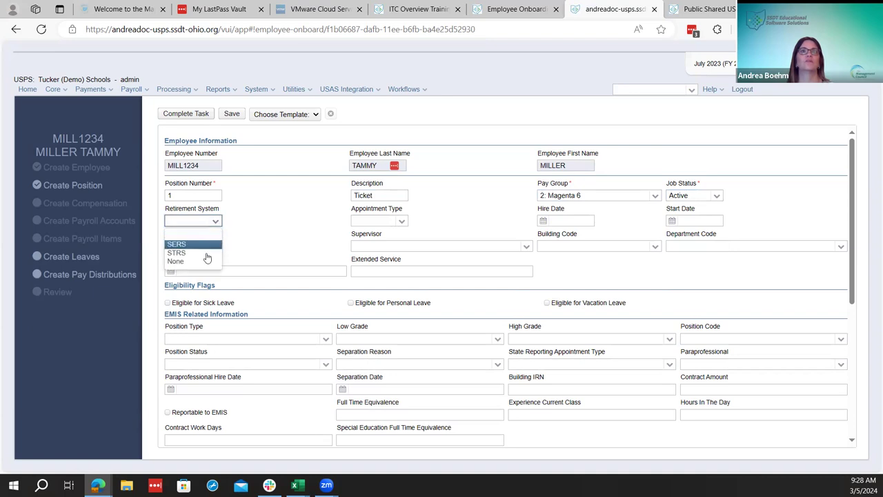
pyautogui.click(207, 244)
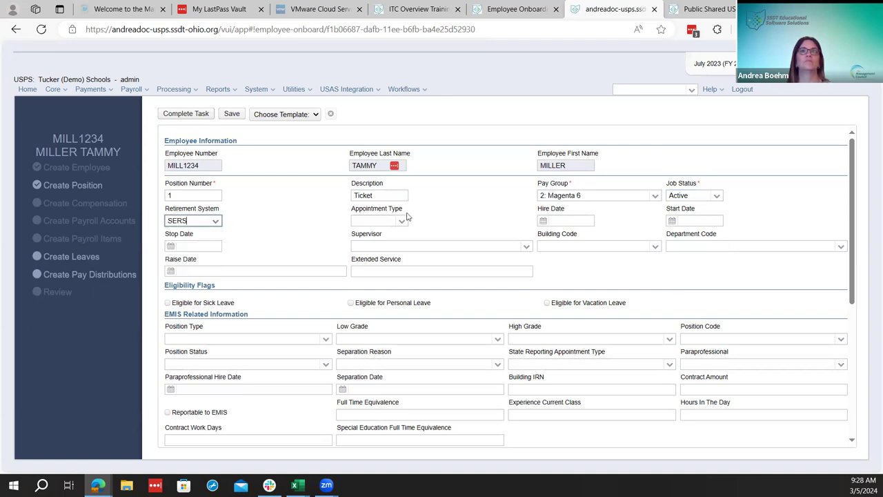
pyautogui.click(403, 220)
pyautogui.click(373, 252)
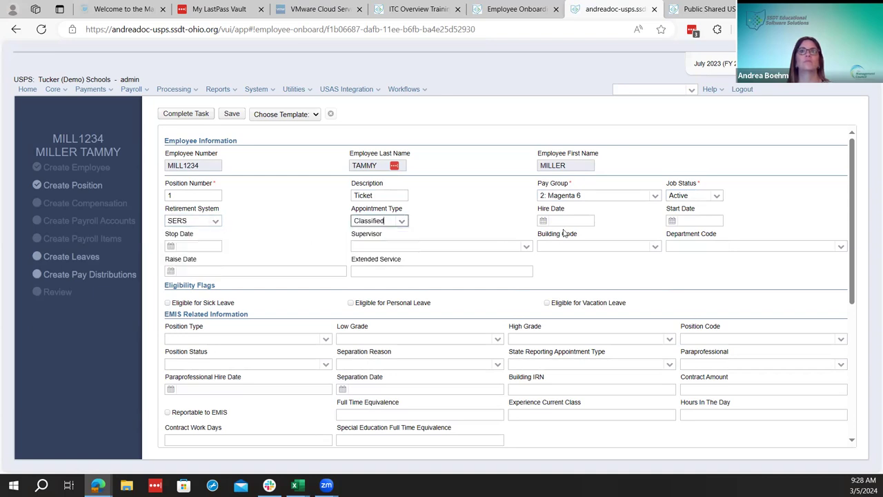
# Enter 08/21/23 as both the hire date and the start date
pyautogui.click(543, 221)
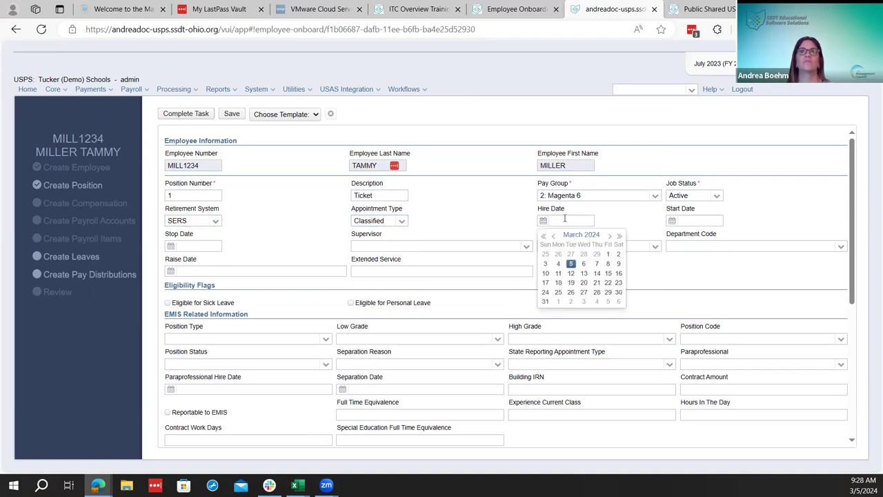
pyautogui.write('08')
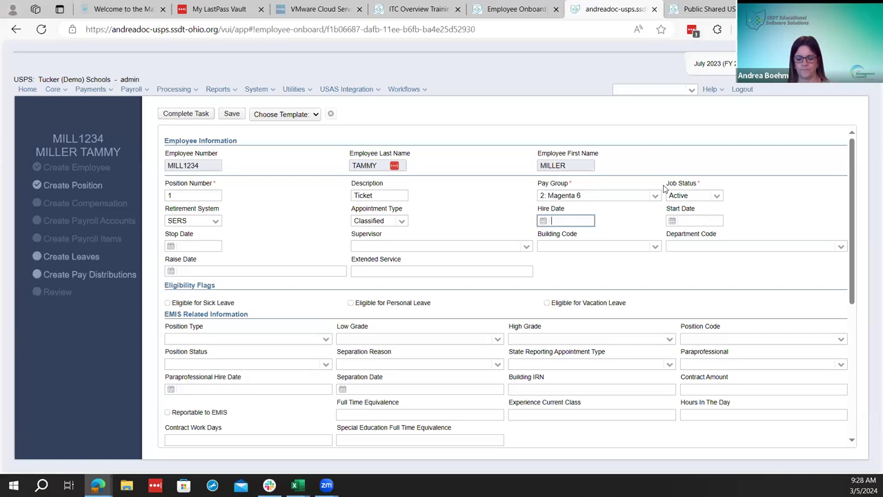
pyautogui.write('/21/23')
pyautogui.press('Tab')
pyautogui.write('08/21/2023')
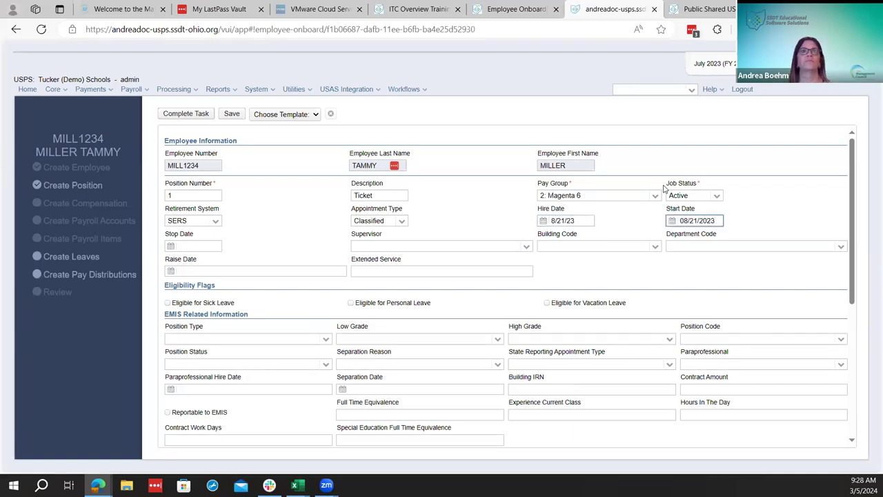
pyautogui.click(303, 234)
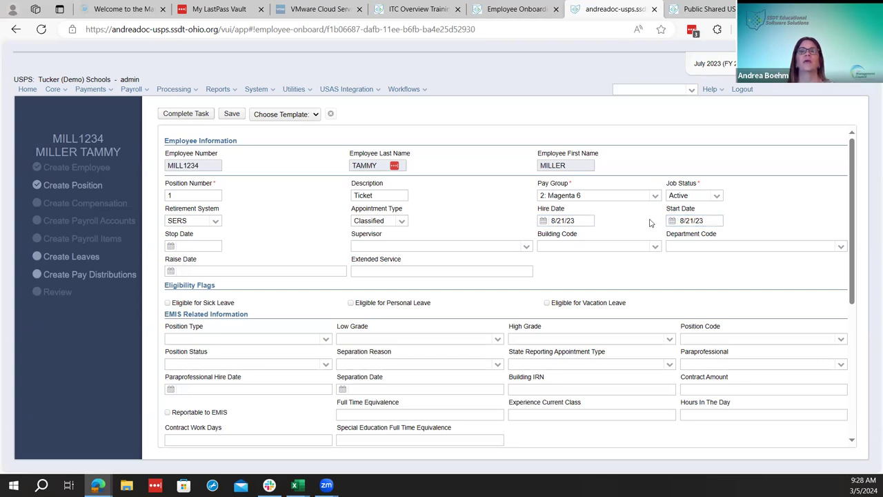
# Tick Eligible for Sick Leave and Eligible for Personal Leave, leaving vacation leave unchecked
pyautogui.scroll(-3, 444, 304)
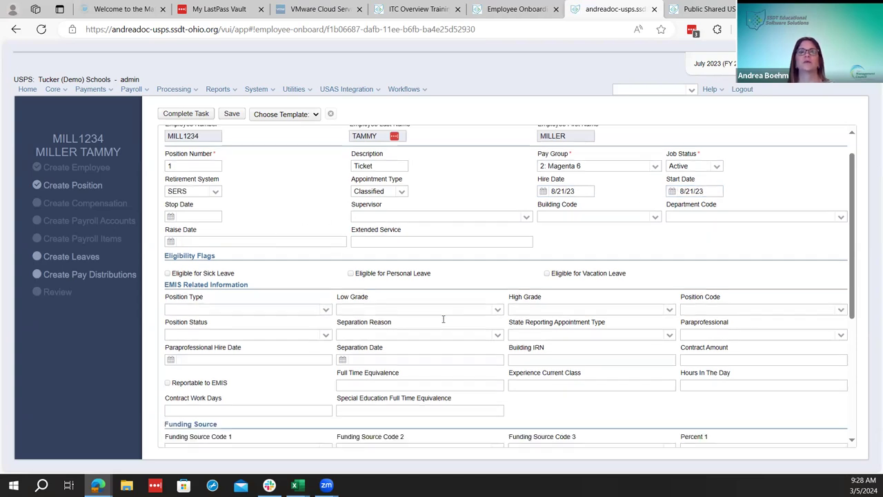
pyautogui.click(168, 206)
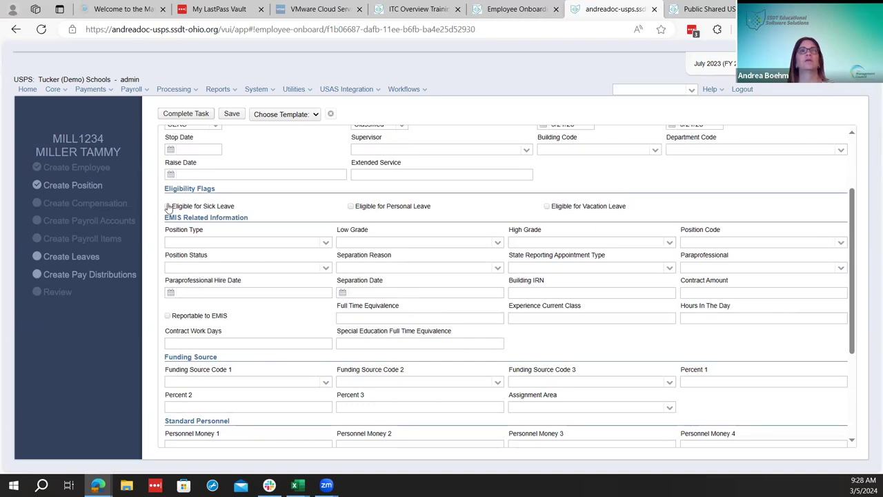
pyautogui.click(351, 206)
pyautogui.scroll(-1, 290, 287)
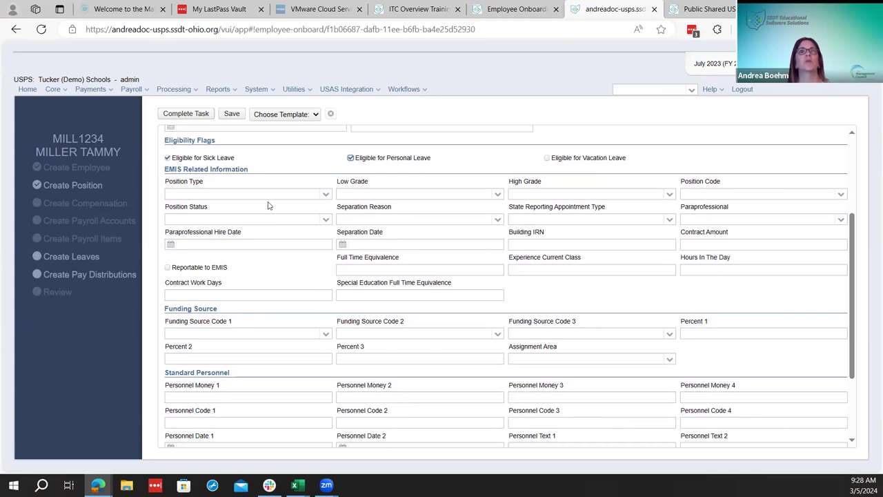
pyautogui.scroll(2, 369, 192)
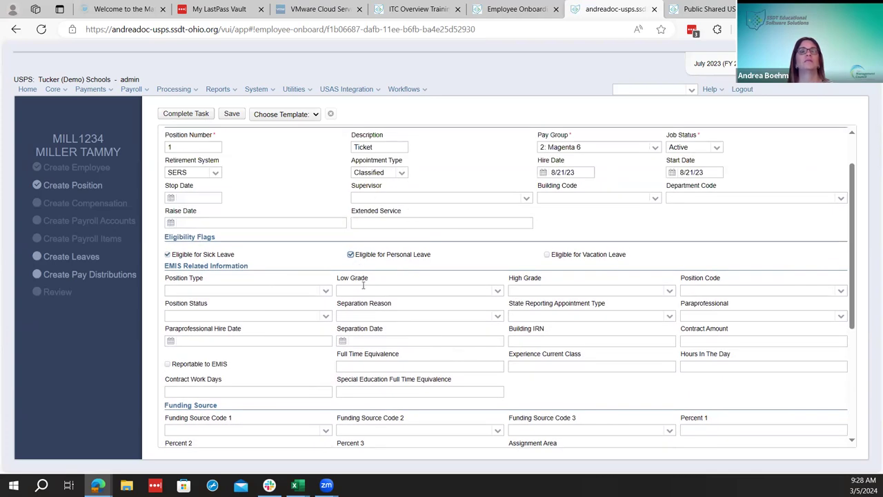
pyautogui.scroll(-4, 360, 294)
pyautogui.scroll(-1, 359, 294)
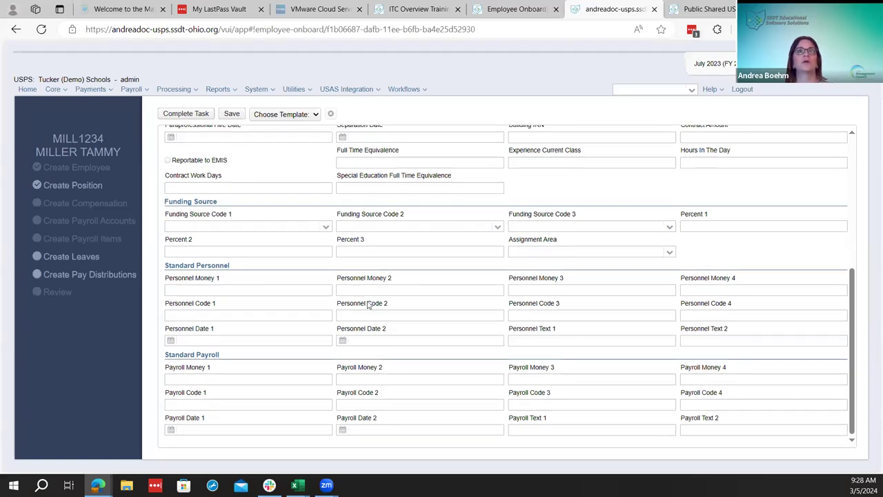
pyautogui.scroll(5, 368, 306)
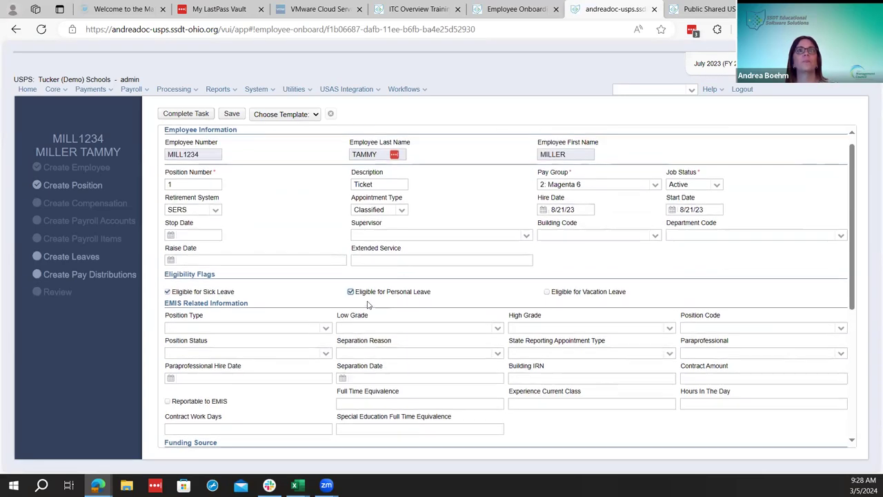
pyautogui.click(304, 116)
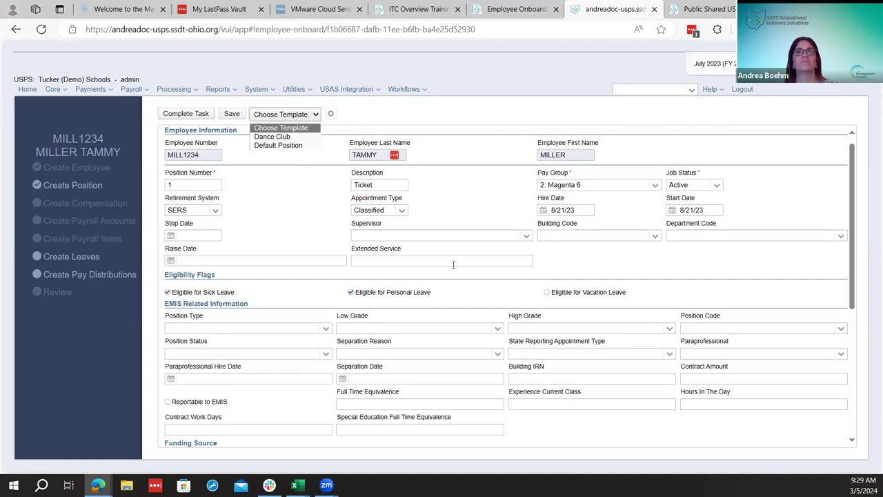
pyautogui.click(303, 245)
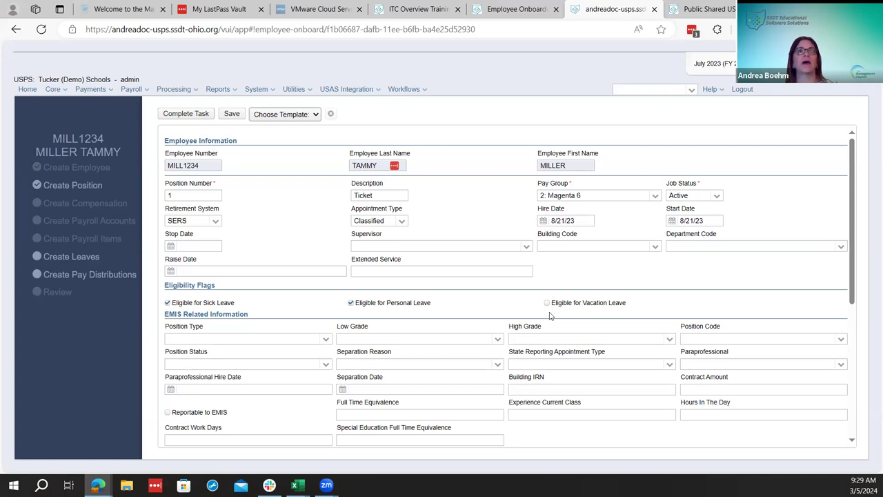
pyautogui.scroll(-3, 550, 316)
pyautogui.scroll(3, 375, 158)
pyautogui.click(300, 117)
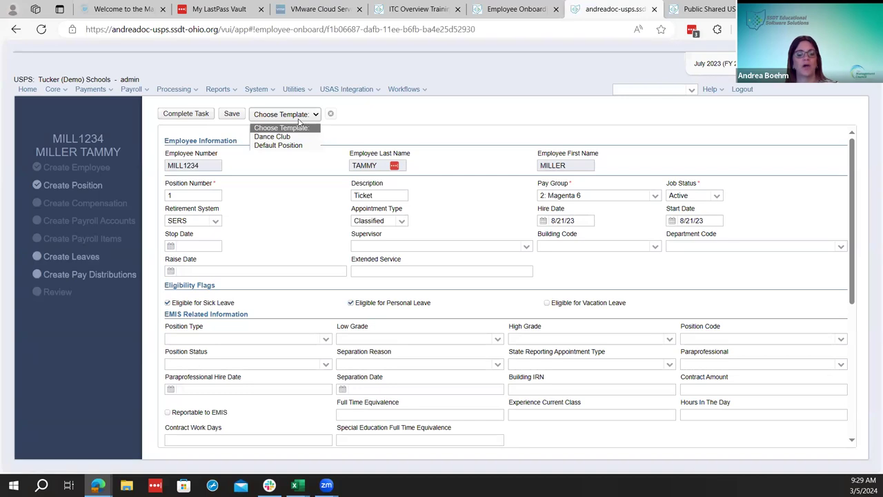
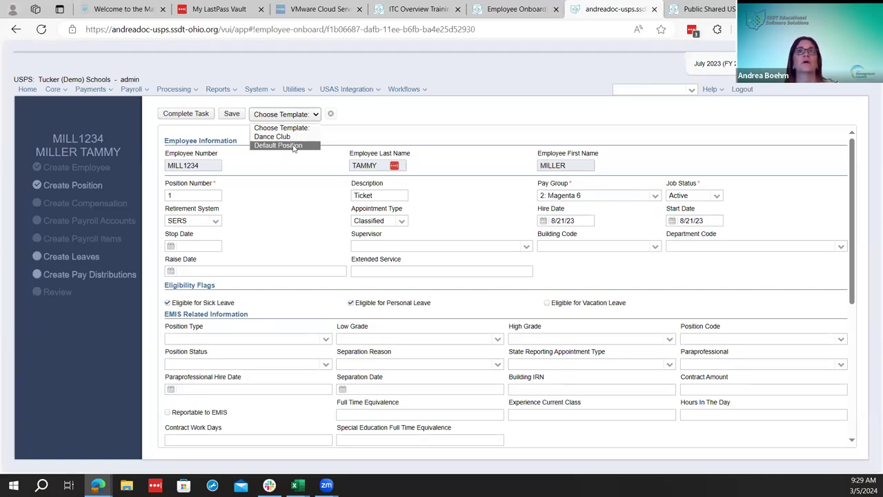
# Complete the position task without a template and start the Create Compensation task
pyautogui.click(293, 193)
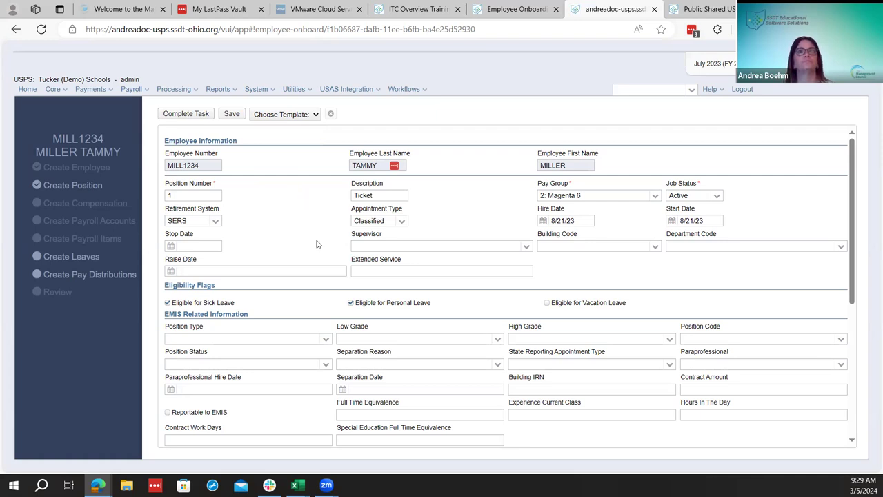
pyautogui.click(199, 115)
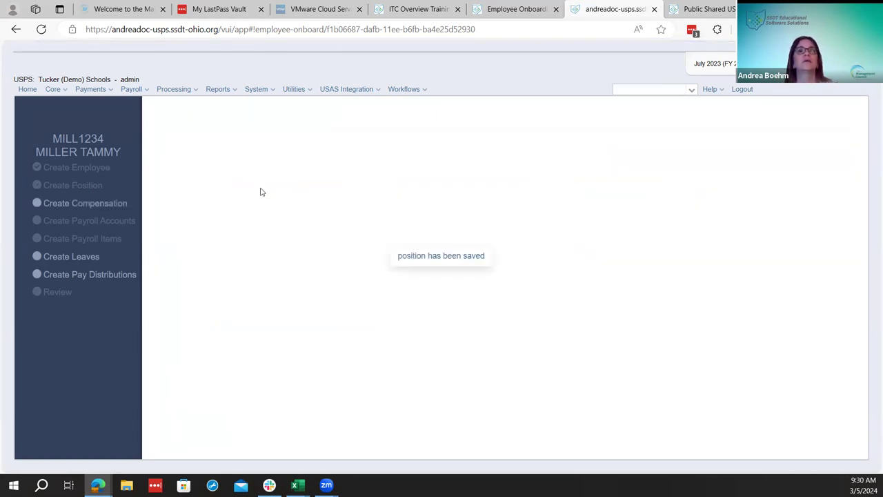
pyautogui.click(115, 206)
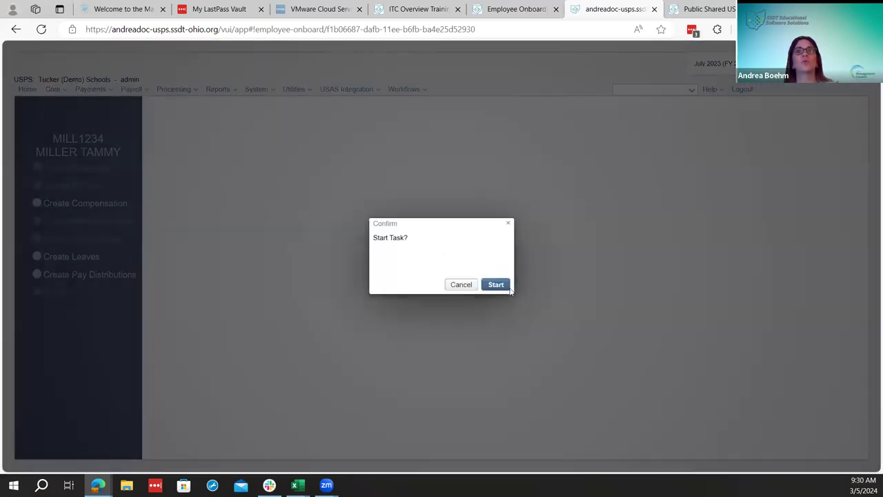
pyautogui.click(501, 285)
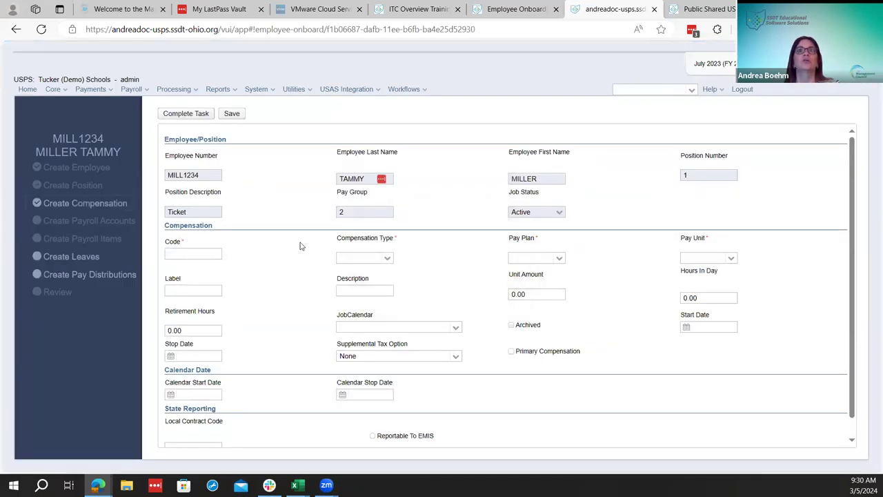
# Set Compensation Type to Contract after briefly choosing NonContract
pyautogui.click(388, 259)
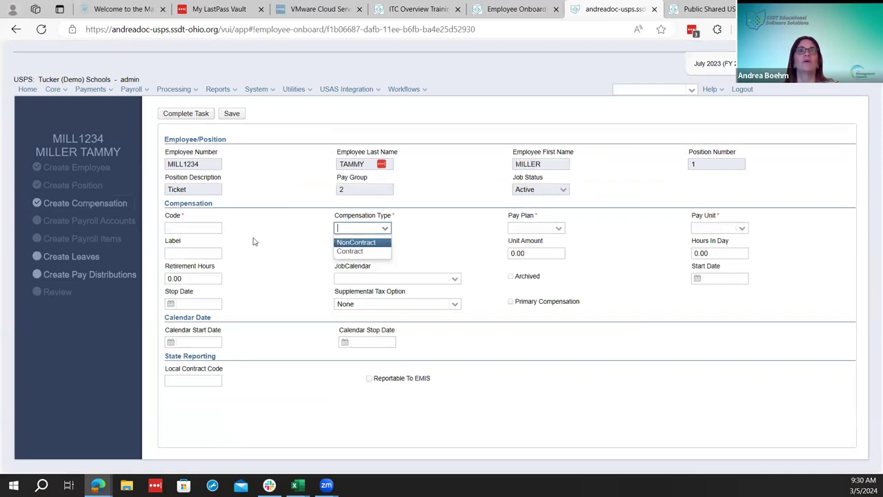
pyautogui.click(364, 243)
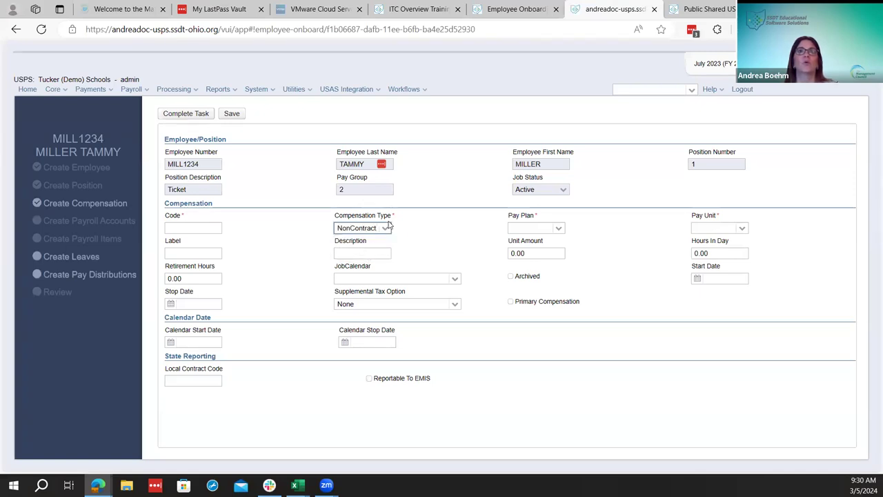
pyautogui.click(384, 230)
pyautogui.click(364, 252)
pyautogui.scroll(-3, 351, 386)
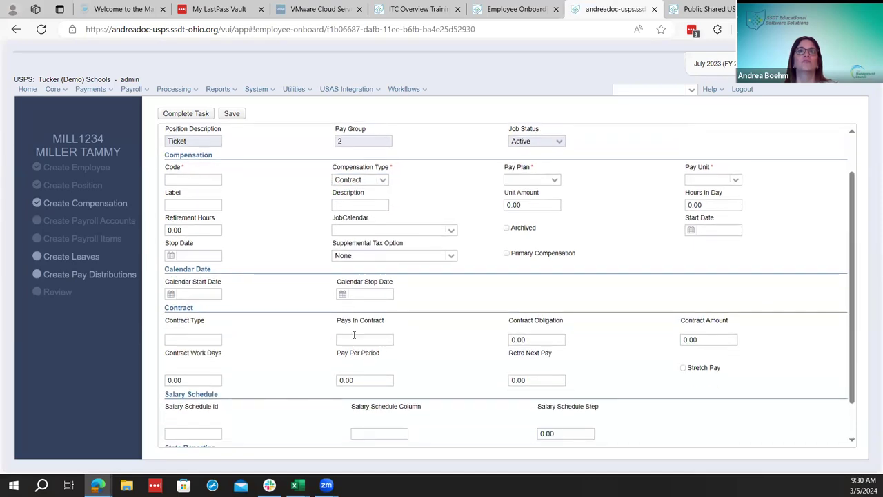
pyautogui.scroll(3, 370, 324)
pyautogui.click(383, 228)
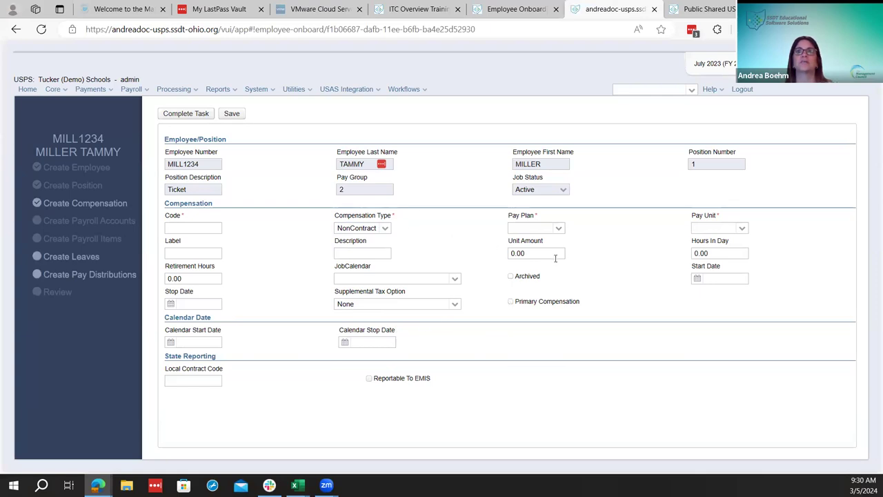
pyautogui.click(385, 227)
pyautogui.click(363, 251)
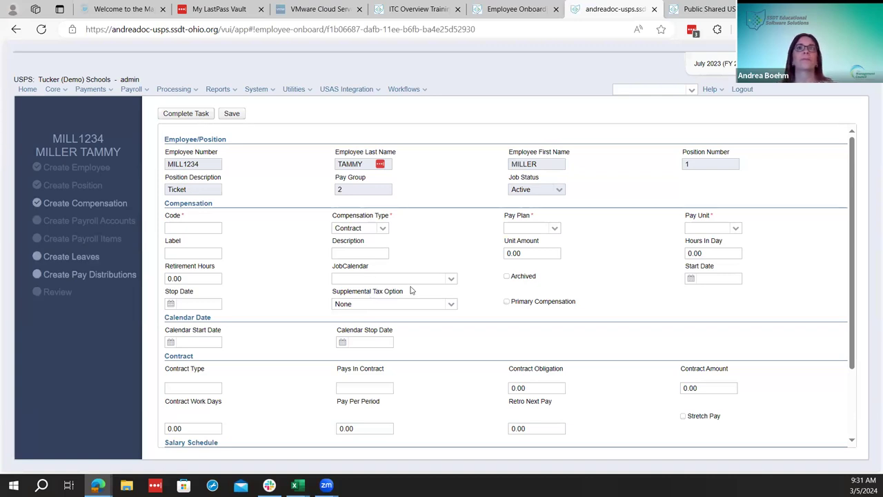
# Enter compensation code 24, pay plan Biweekly and pay unit Daily
pyautogui.scroll(-1, 398, 301)
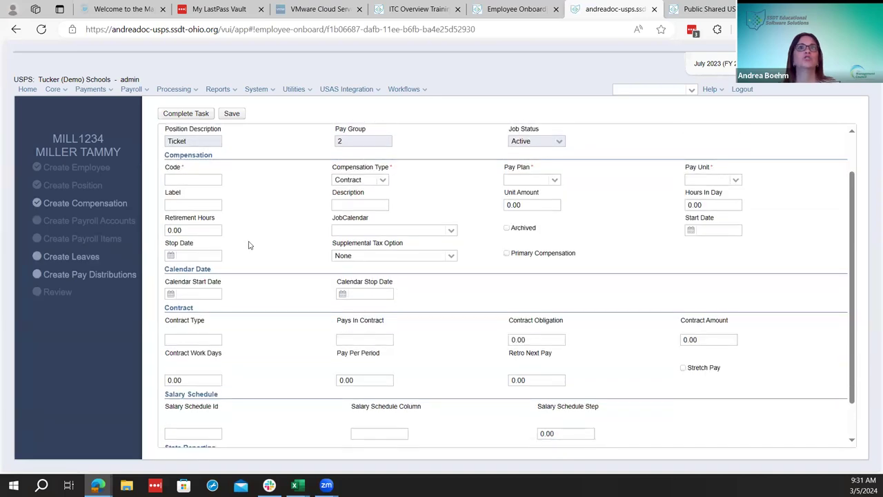
pyautogui.click(177, 178)
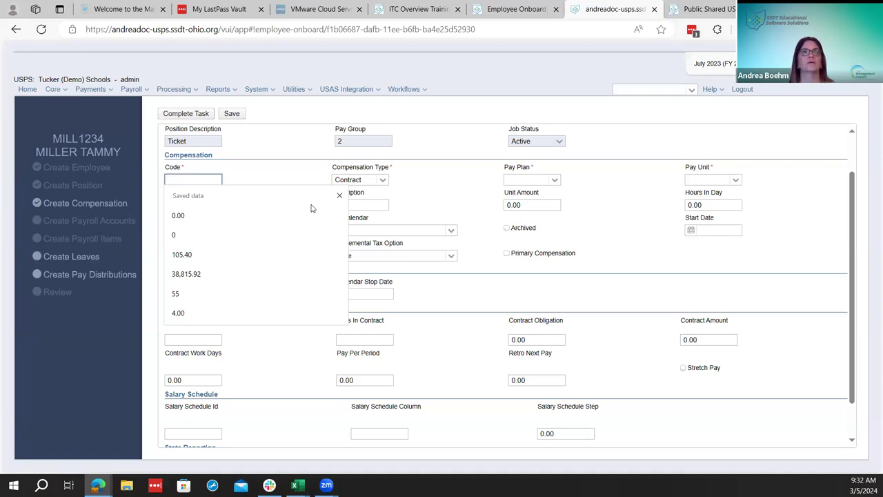
pyautogui.write('24')
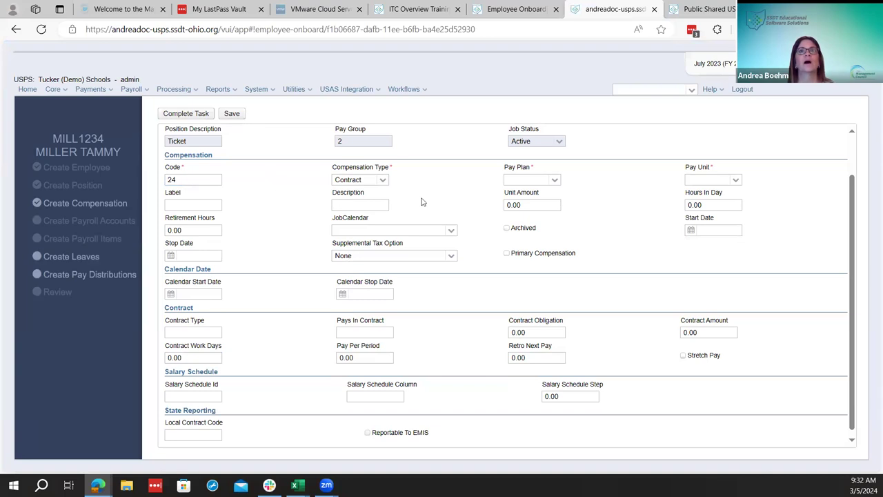
pyautogui.click(554, 181)
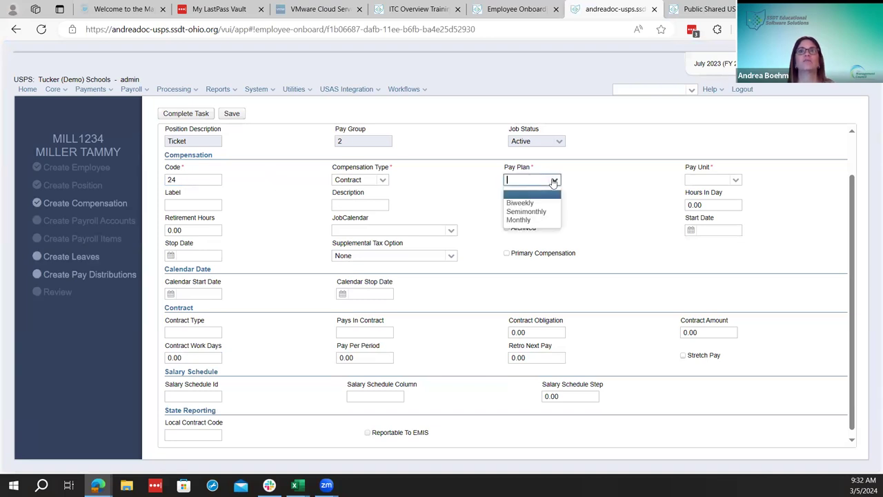
pyautogui.click(525, 203)
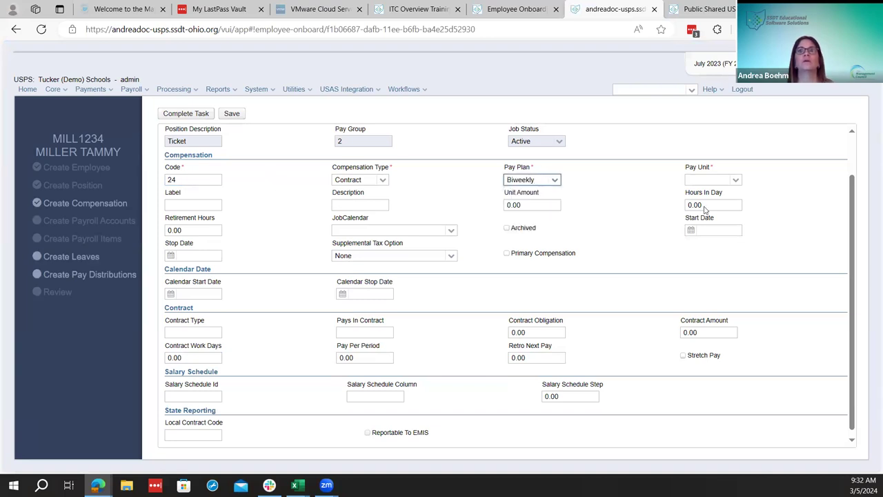
pyautogui.click(730, 180)
pyautogui.click(733, 198)
pyautogui.click(213, 205)
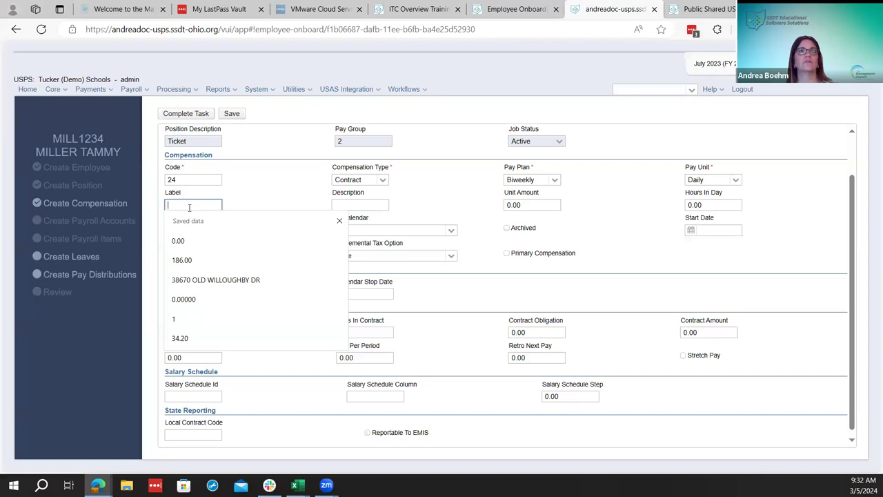
# Enter label FY24, description Tickets and 7.5 hours in day
pyautogui.click(140, 90)
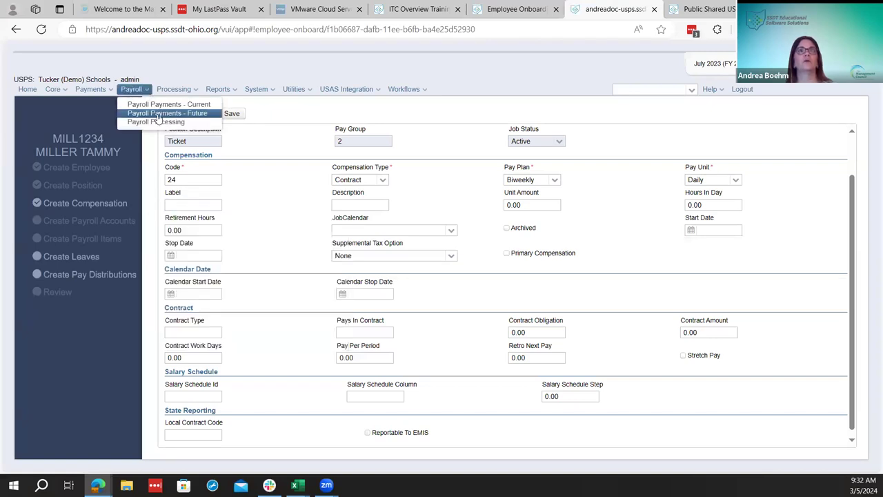
pyautogui.click(191, 204)
pyautogui.write('FY24')
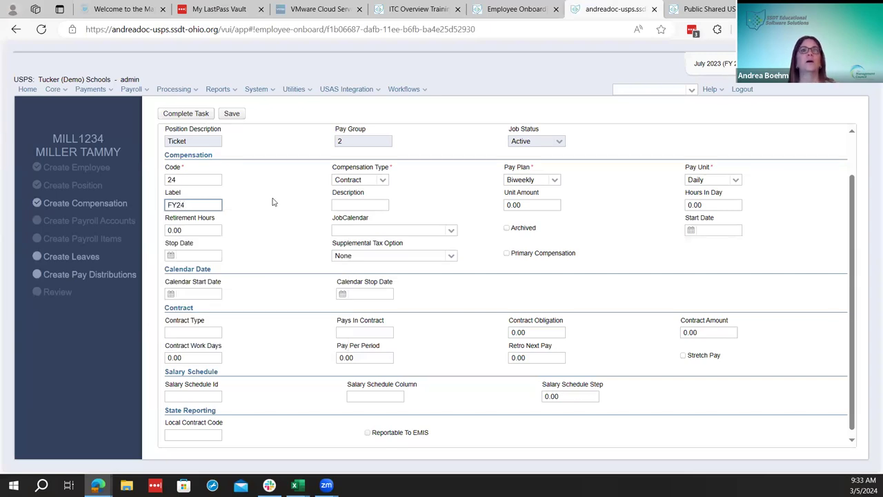
pyautogui.click(272, 201)
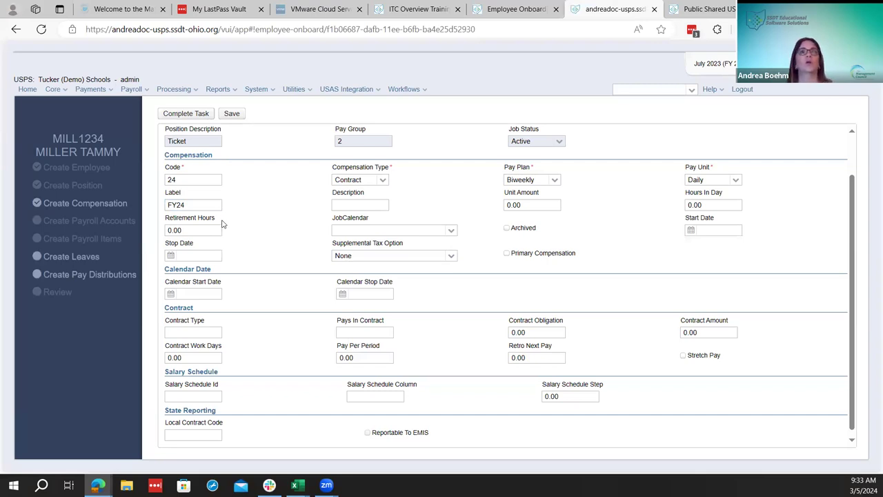
pyautogui.click(379, 206)
pyautogui.write('tIC')
pyautogui.press('BackSpace')
pyautogui.press('BackSpace')
pyautogui.press('BackSpace')
pyautogui.write('Ticket')
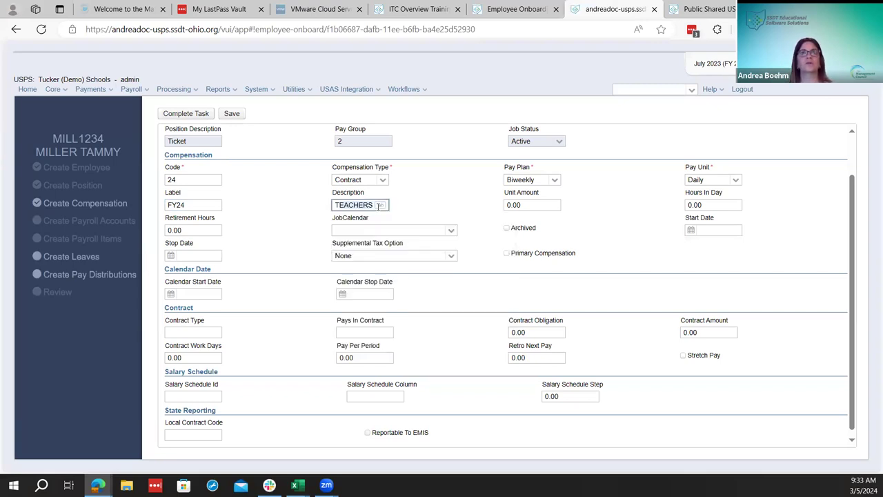
pyautogui.write('s')
pyautogui.press('Tab')
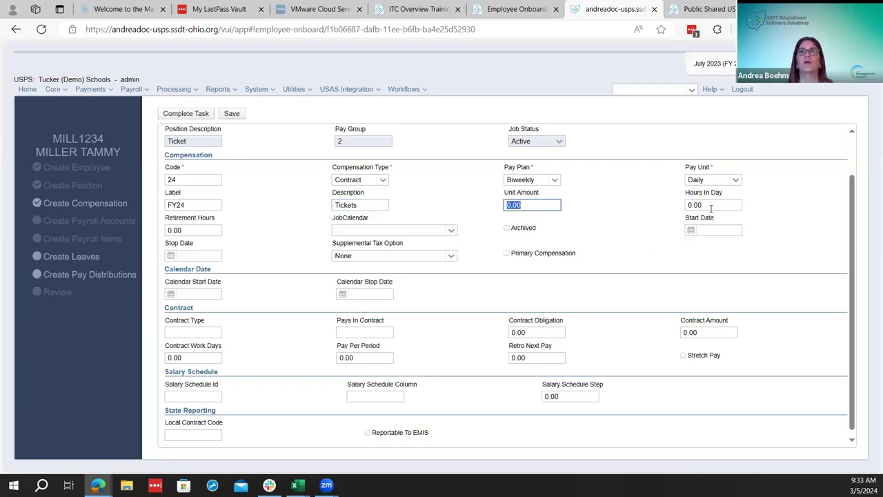
pyautogui.press('Tab')
pyautogui.write('7.5')
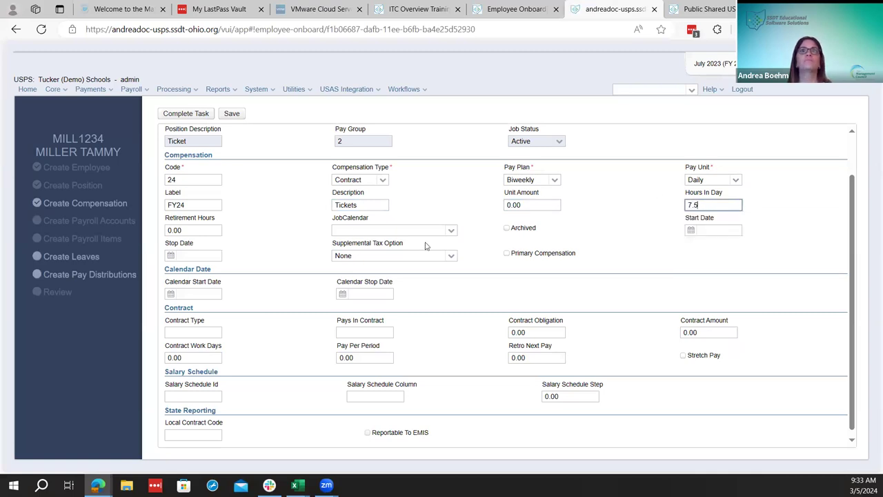
# Choose the xpb : constantly job calendar and start date 08/21/2023
pyautogui.click(450, 231)
pyautogui.press('Down')
pyautogui.press('Down')
pyautogui.press('Down')
pyautogui.press('Down')
pyautogui.press('Down')
pyautogui.press('Down')
pyautogui.press('Down')
pyautogui.press('Down')
pyautogui.press('Down')
pyautogui.press('Down')
pyautogui.press('Down')
pyautogui.press('Down')
pyautogui.press('Down')
pyautogui.press('Down')
pyautogui.press('Down')
pyautogui.press('Down')
pyautogui.press('Down')
pyautogui.press('Down')
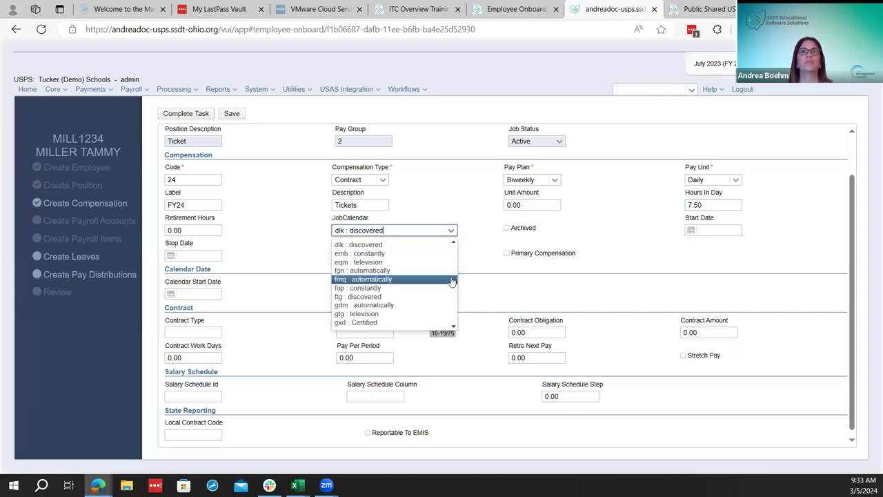
pyautogui.press('pagedown')
pyautogui.press('pagedown')
pyautogui.press('pagedown')
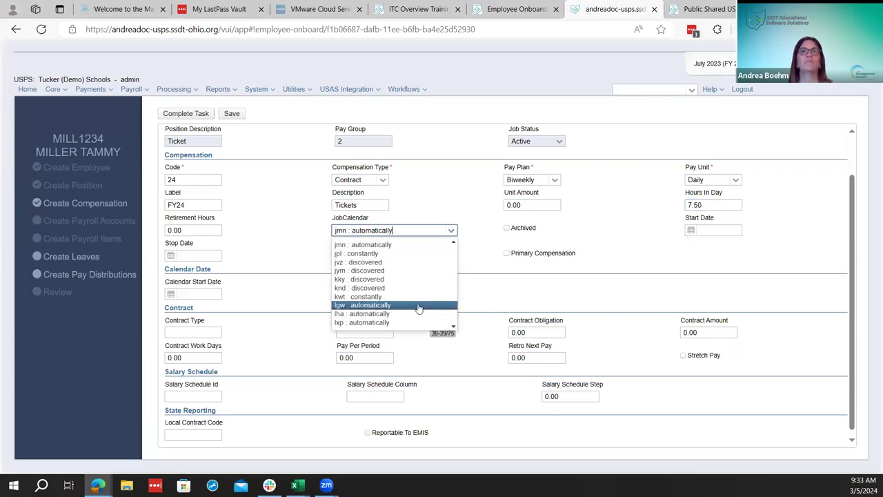
pyautogui.press('pagedown')
pyautogui.press('pagedown')
pyautogui.press('pagedown')
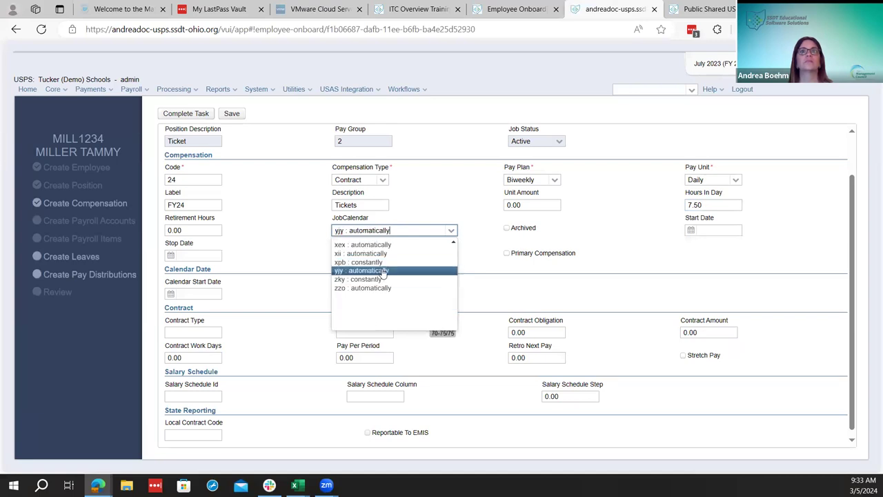
pyautogui.click(381, 263)
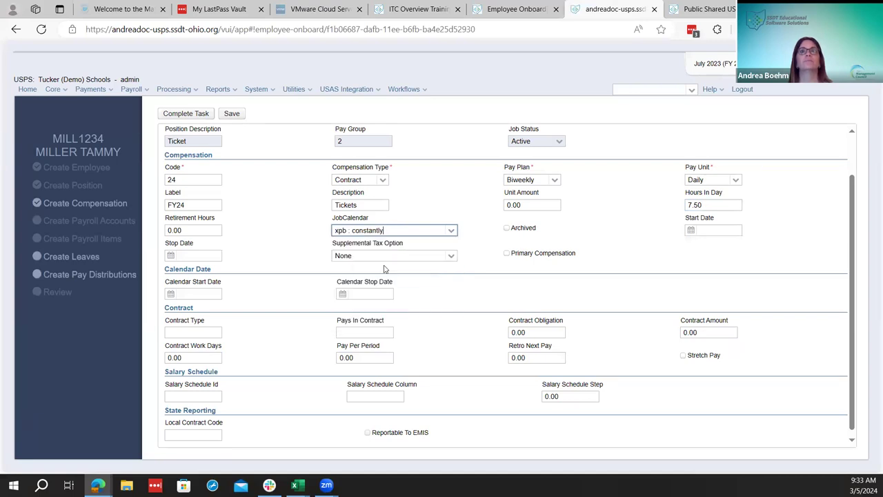
pyautogui.click(691, 231)
pyautogui.click(708, 228)
pyautogui.write('08/21/2023')
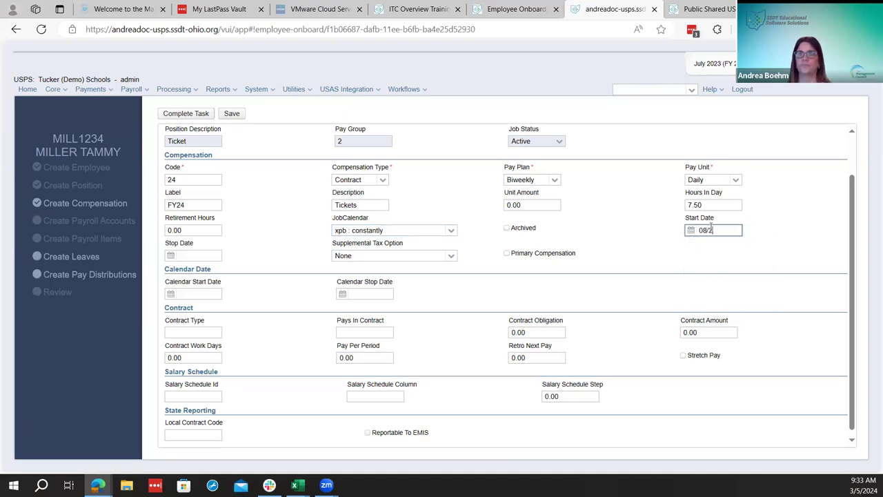
pyautogui.press('Tab')
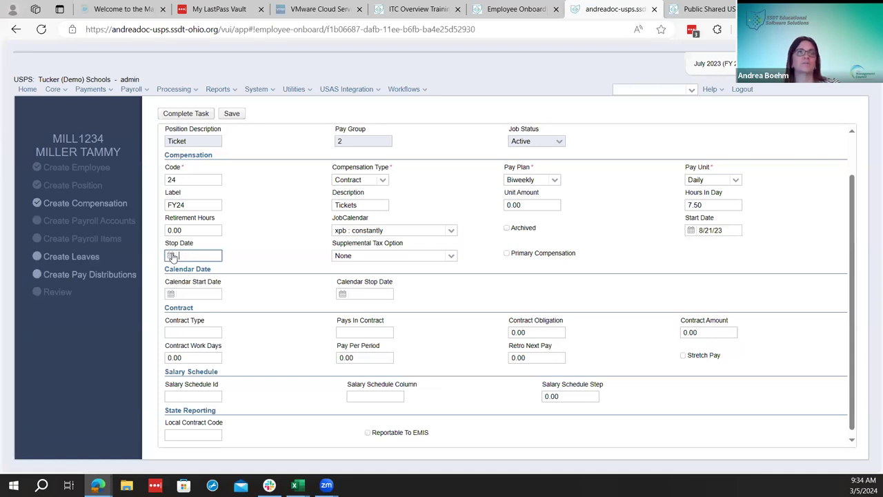
# Pick August 21, 2024 as the compensation stop date from the calendar
pyautogui.click(170, 256)
pyautogui.click(236, 270)
pyautogui.click(235, 269)
pyautogui.click(235, 269)
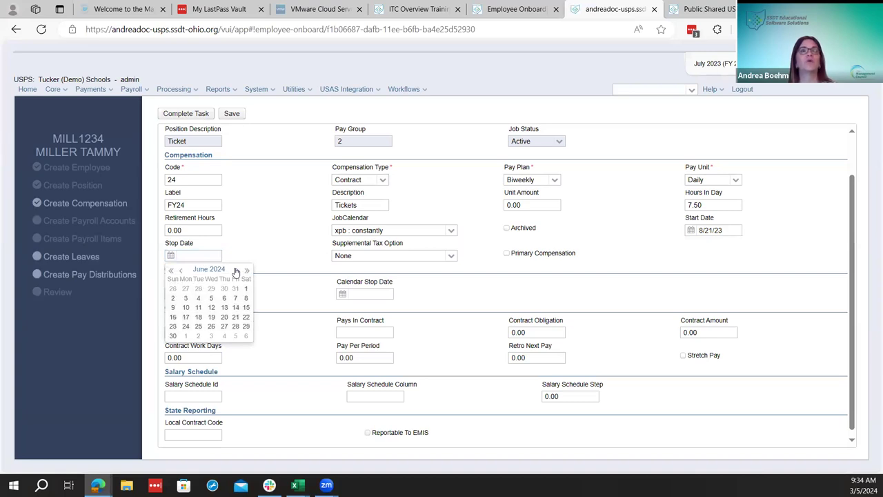
pyautogui.click(235, 270)
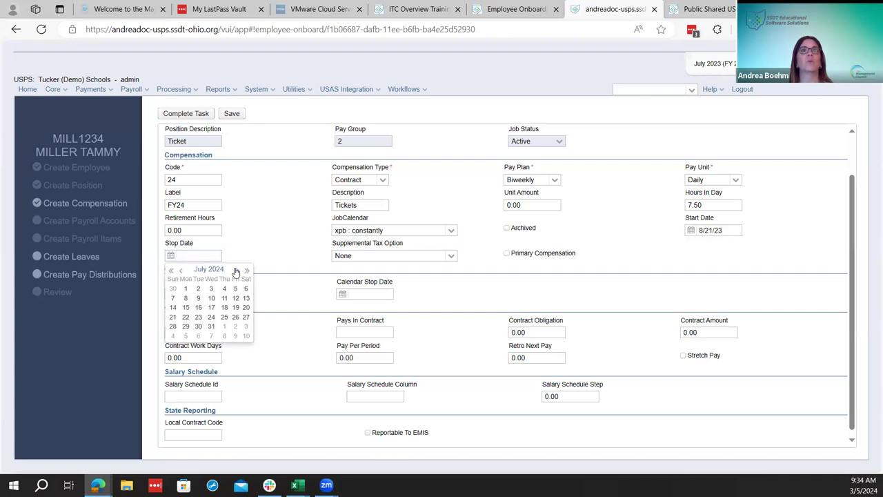
pyautogui.click(235, 271)
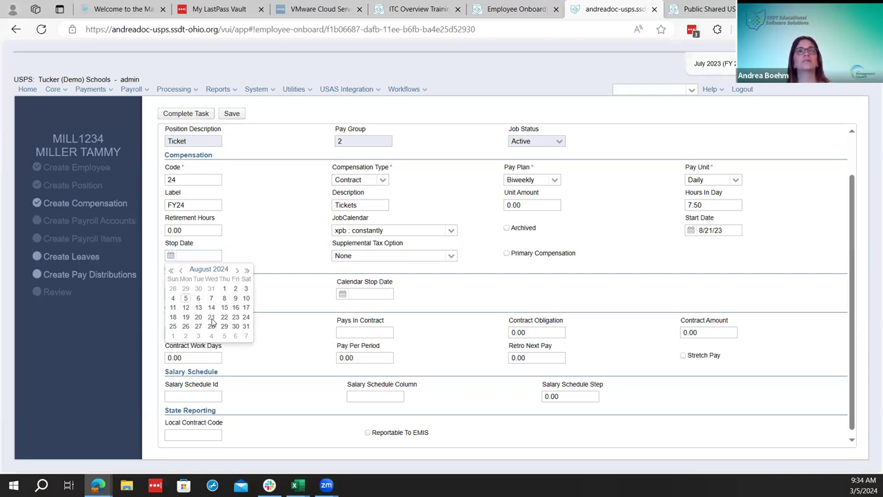
pyautogui.click(211, 317)
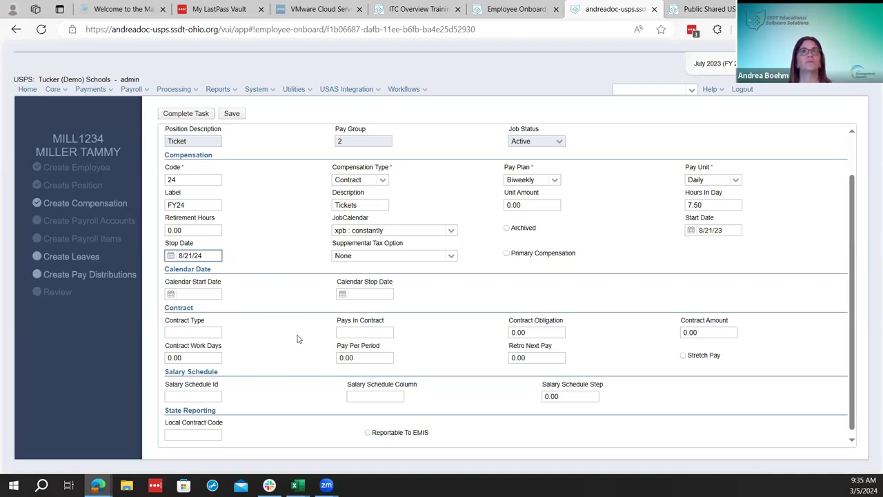
pyautogui.scroll(-1, 286, 339)
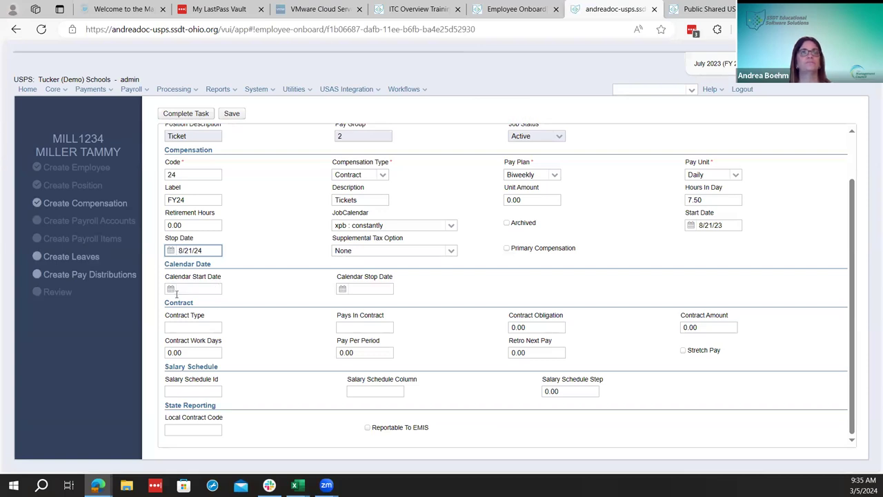
# Enter calendar start 08/21/2023, obligation and amount 50,000, enable stretch pay, and save
pyautogui.click(187, 290)
pyautogui.write('08')
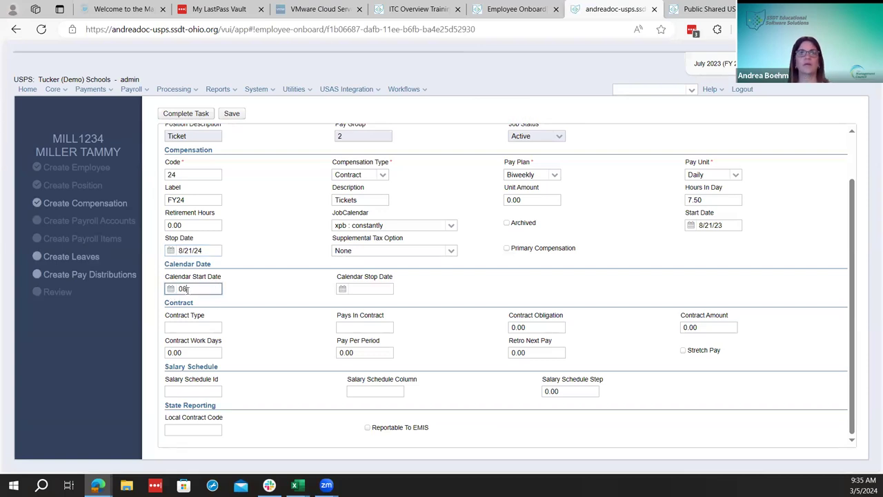
pyautogui.write('/21/2023')
pyautogui.click(282, 291)
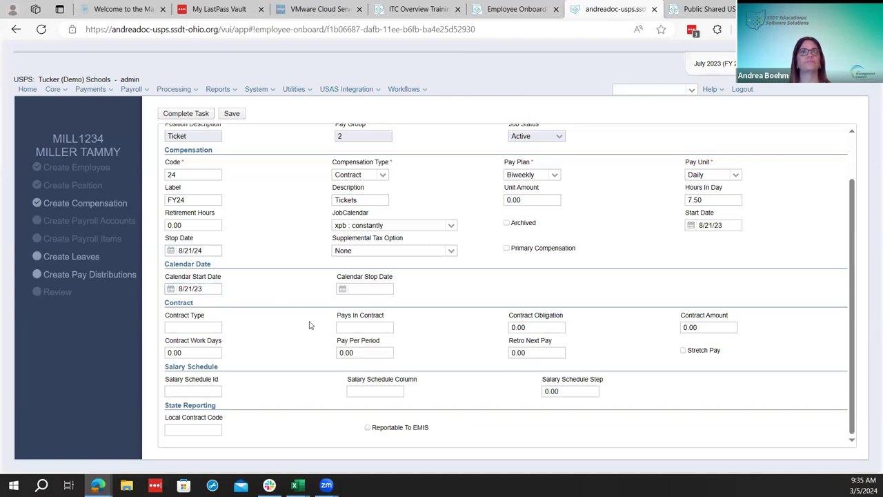
pyautogui.click(213, 327)
pyautogui.click(288, 350)
pyautogui.click(530, 327)
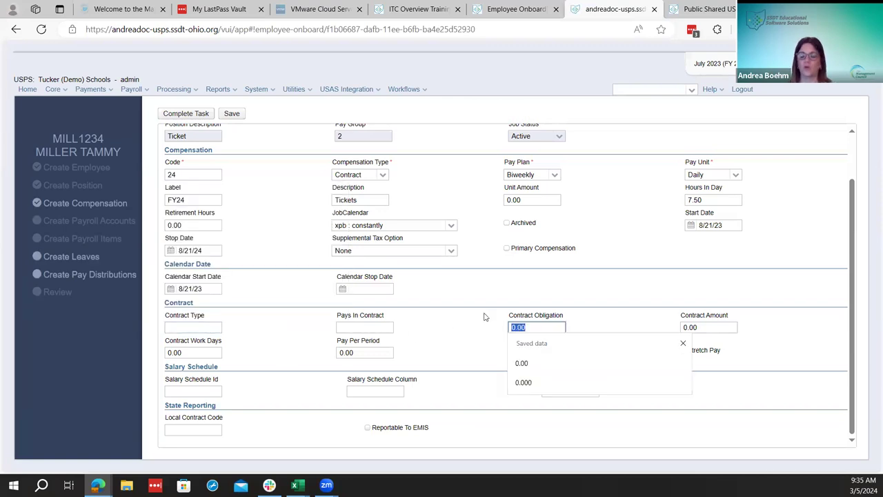
pyautogui.write('50000')
pyautogui.press('Tab')
pyautogui.write('50,000')
pyautogui.press('Tab')
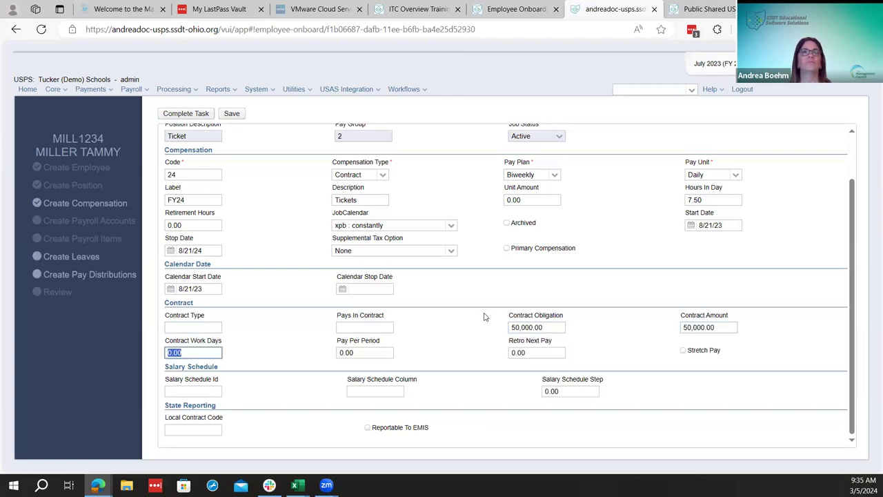
pyautogui.press('Tab')
pyautogui.press('Tab')
pyautogui.press('Tab')
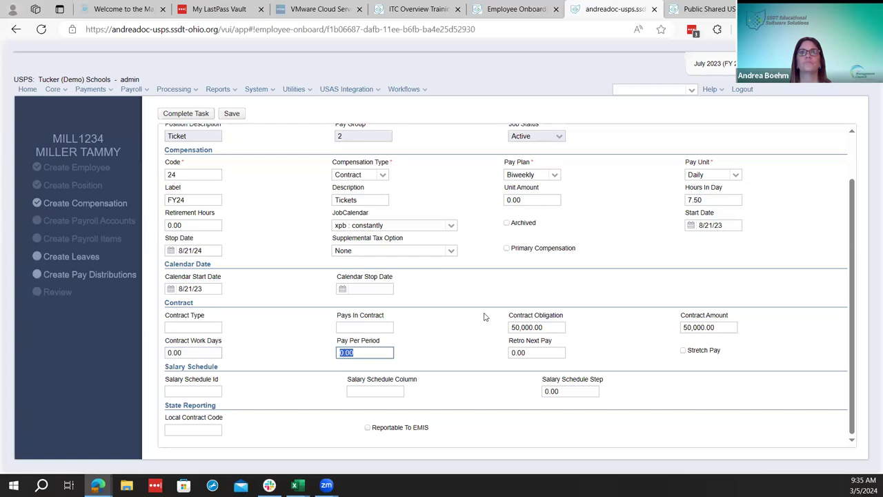
pyautogui.press('space')
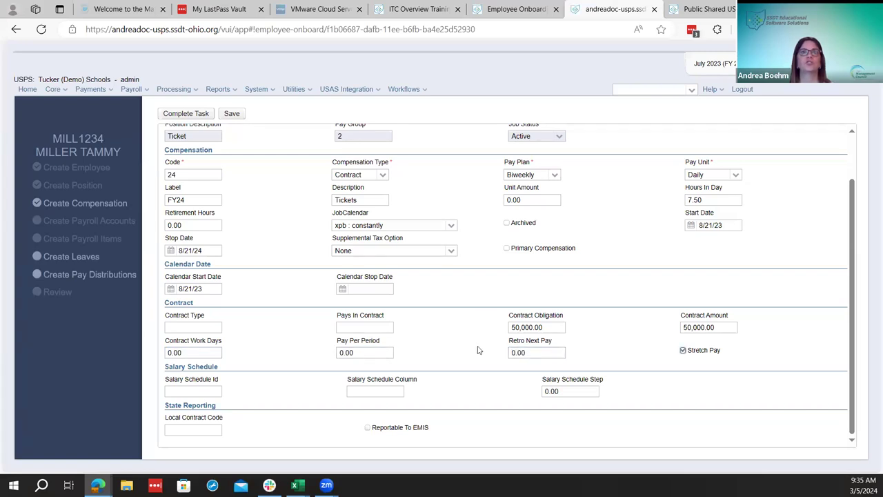
pyautogui.scroll(1, 478, 350)
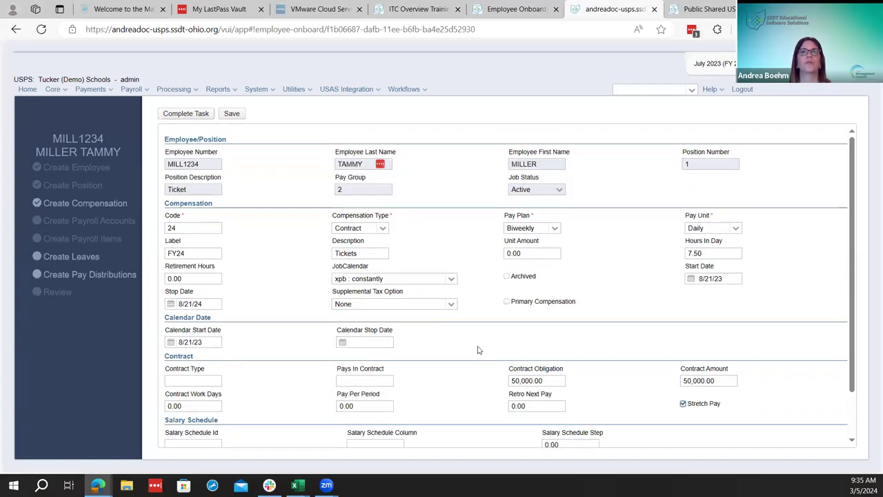
pyautogui.click(231, 113)
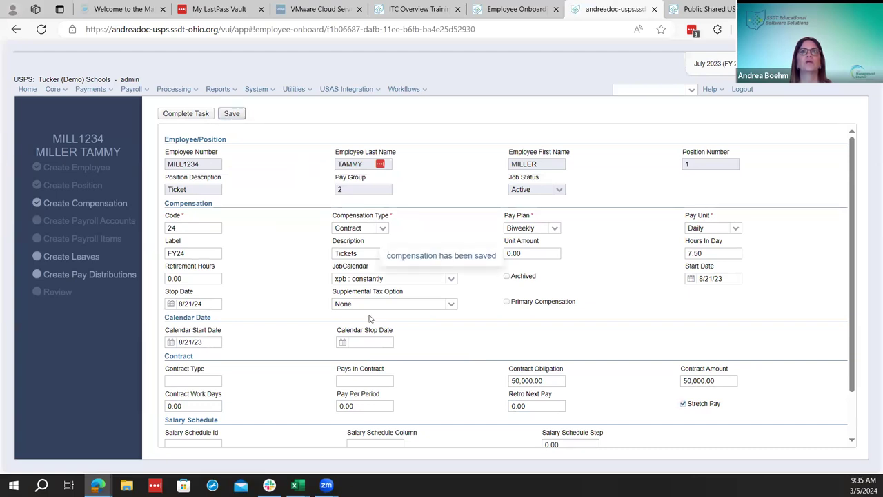
# Set pays in contract to 26 and save the compensation
pyautogui.scroll(-1, 468, 397)
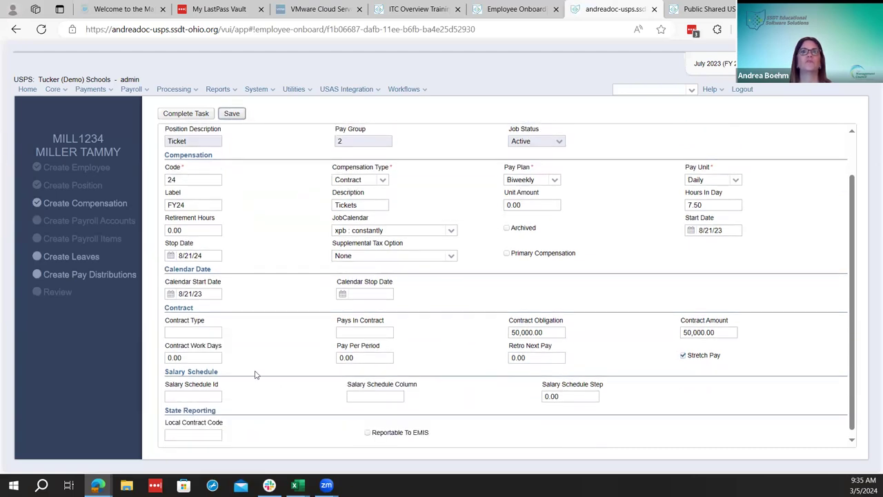
pyautogui.scroll(1, 417, 356)
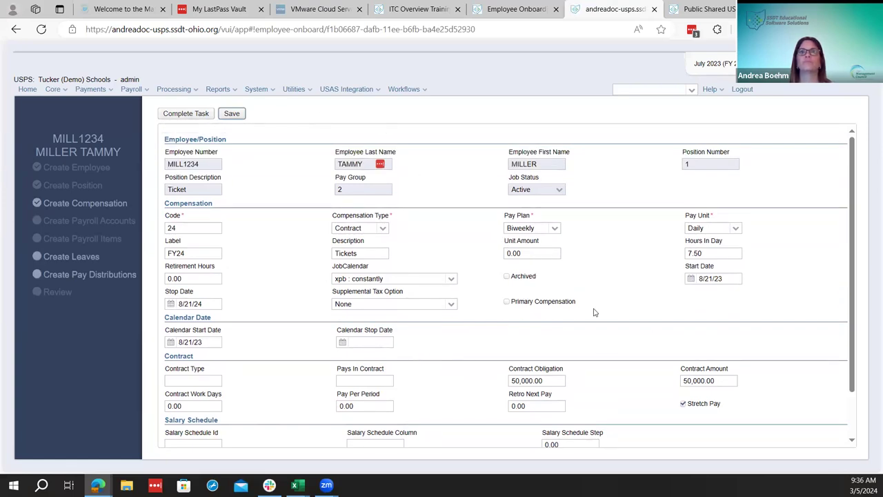
pyautogui.scroll(-1, 593, 310)
pyautogui.click(380, 332)
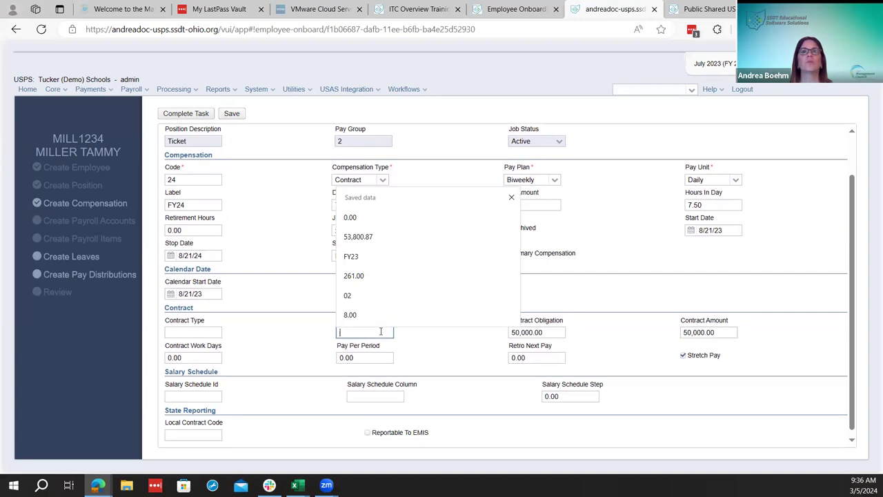
pyautogui.write('26')
pyautogui.click(560, 290)
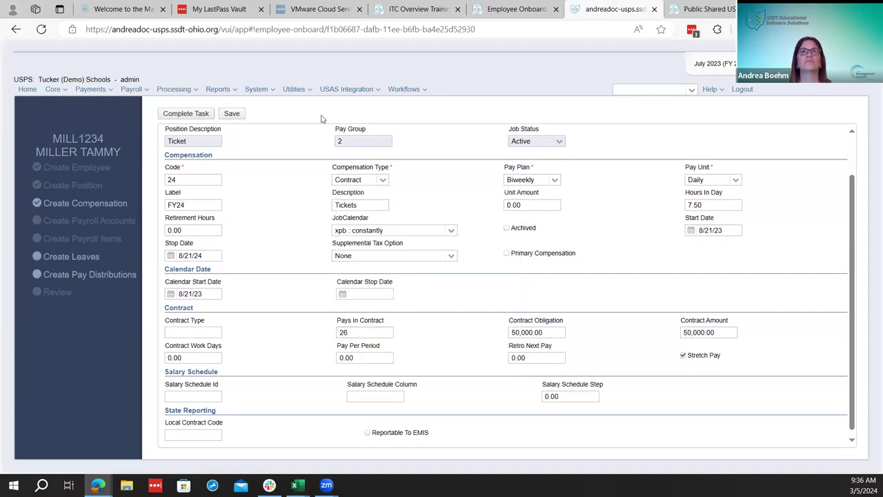
pyautogui.click(232, 114)
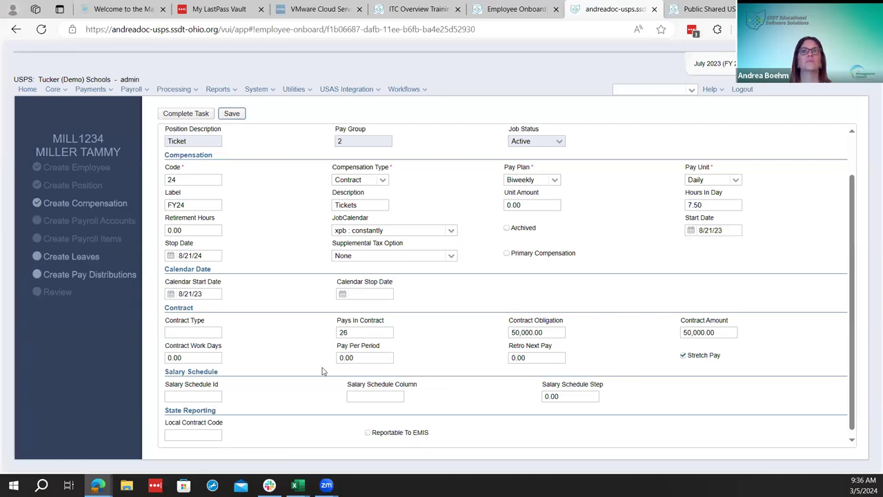
# Change pay per period to 1,923.08 and save the compensation
pyautogui.click(359, 361)
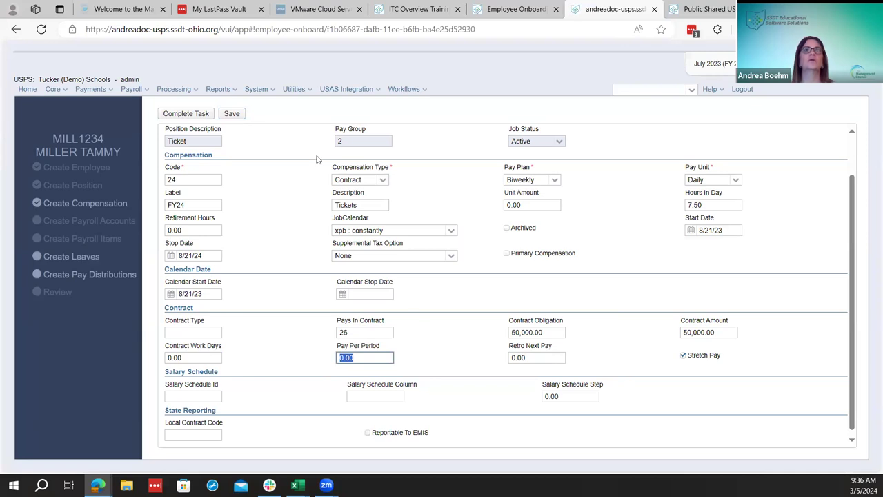
pyautogui.click(232, 114)
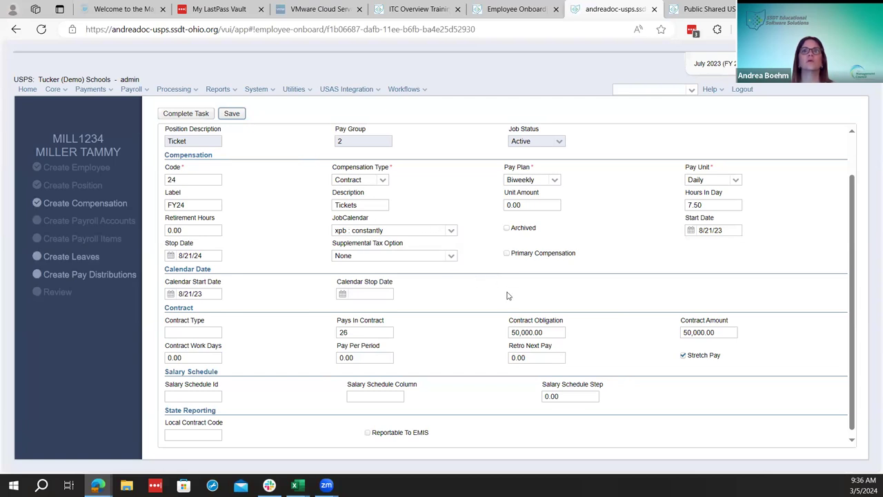
pyautogui.scroll(-1, 531, 393)
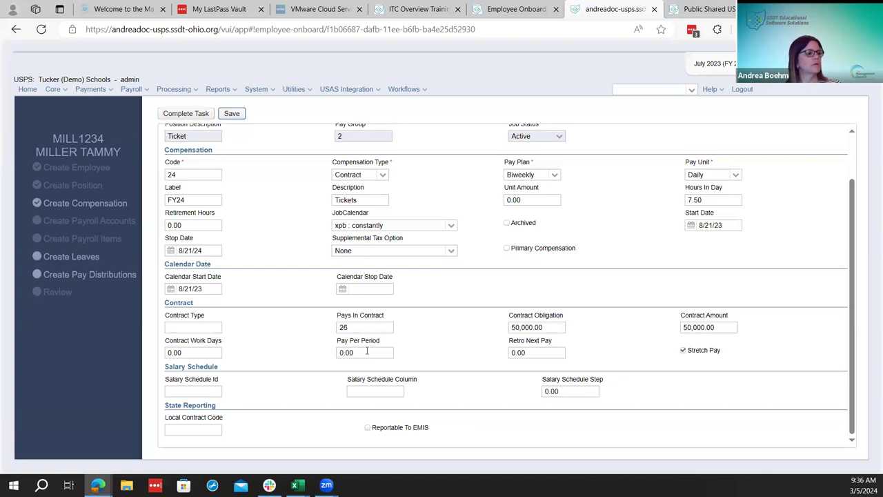
pyautogui.click(365, 353)
pyautogui.write('1,923.0')
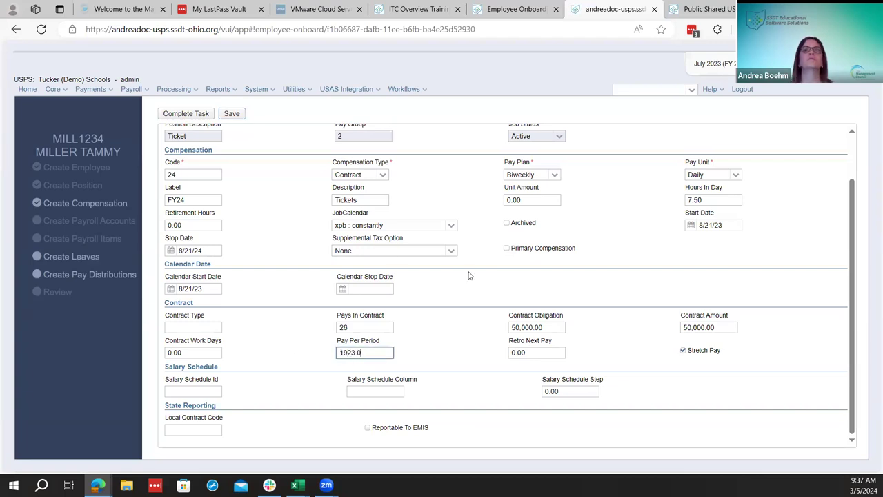
pyautogui.write('8')
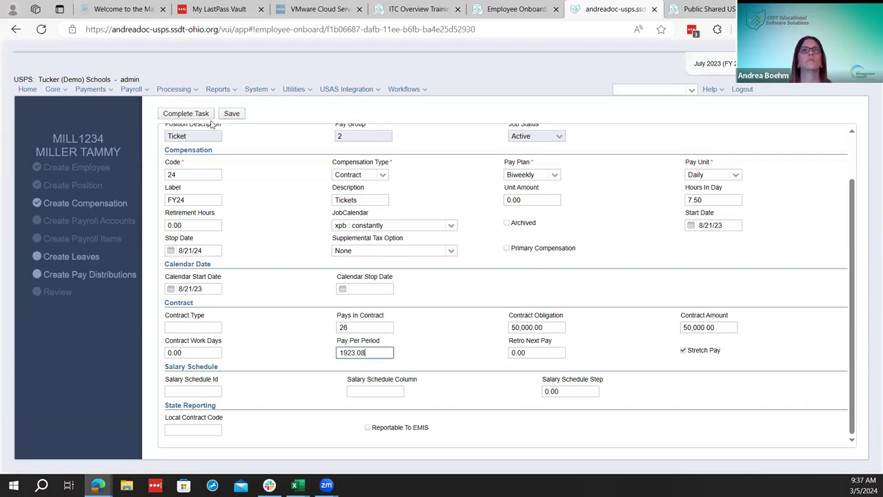
pyautogui.click(229, 115)
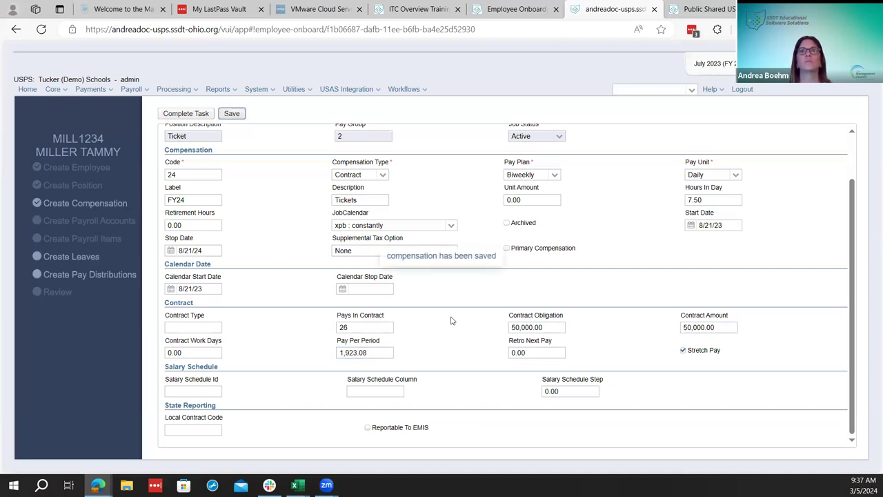
# Complete the compensation task, start Create Payroll Accounts, and add an account row
pyautogui.click(178, 115)
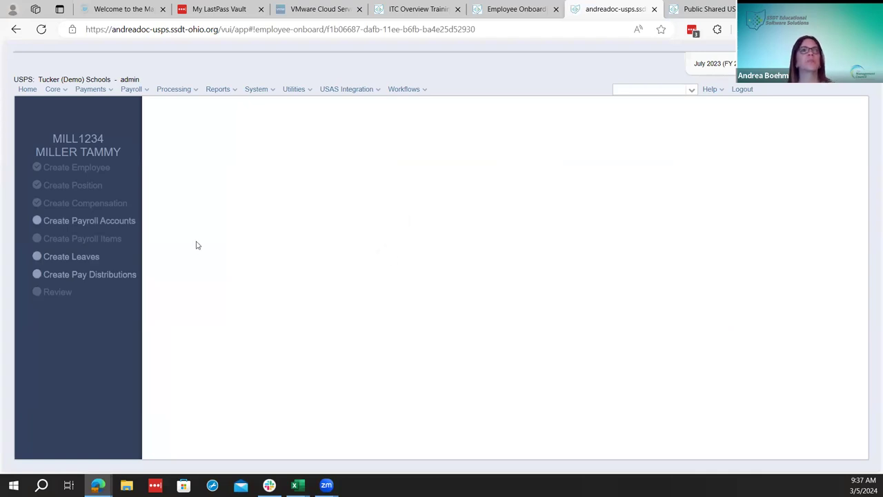
pyautogui.click(134, 222)
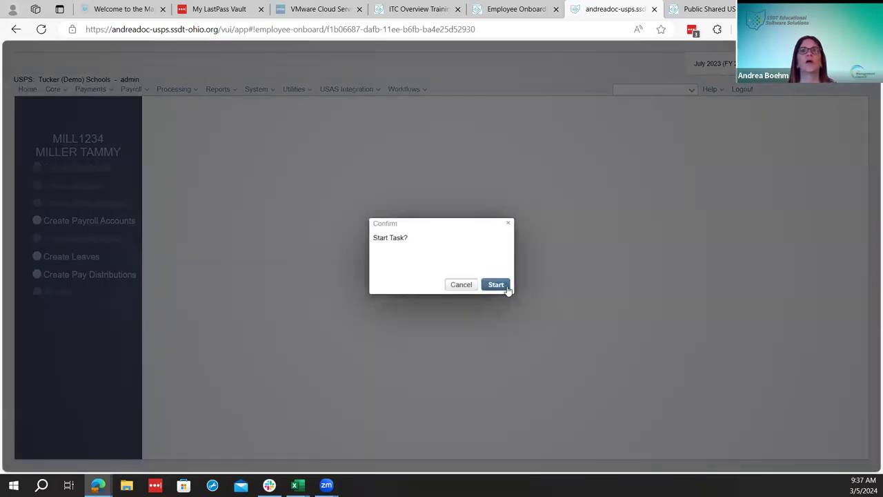
pyautogui.click(506, 286)
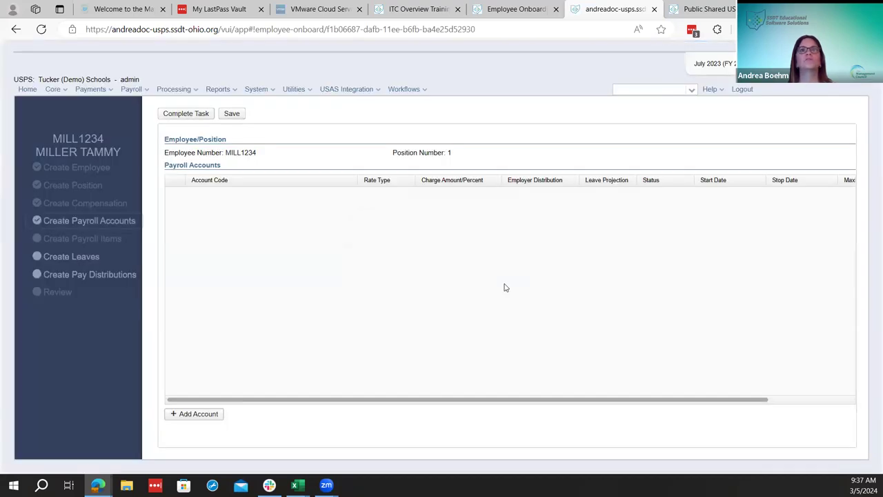
pyautogui.click(197, 416)
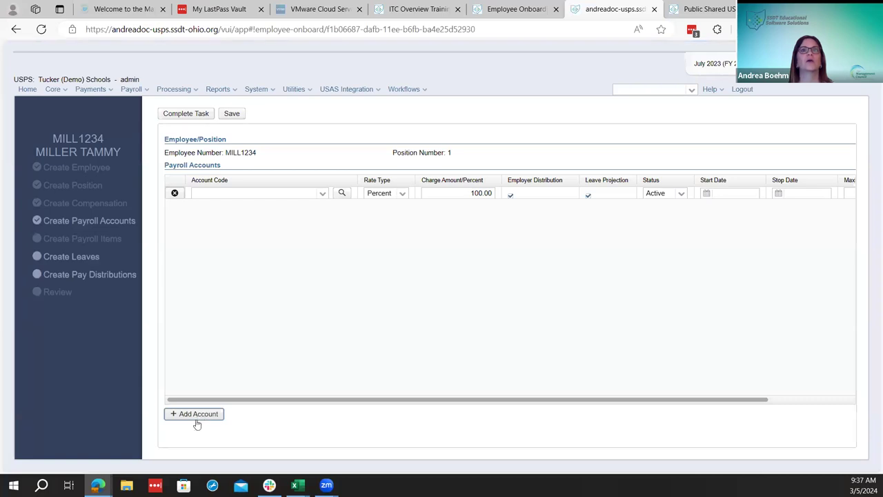
# Browse the account code list, including codes starting 001, and leave the field empty
pyautogui.click(322, 195)
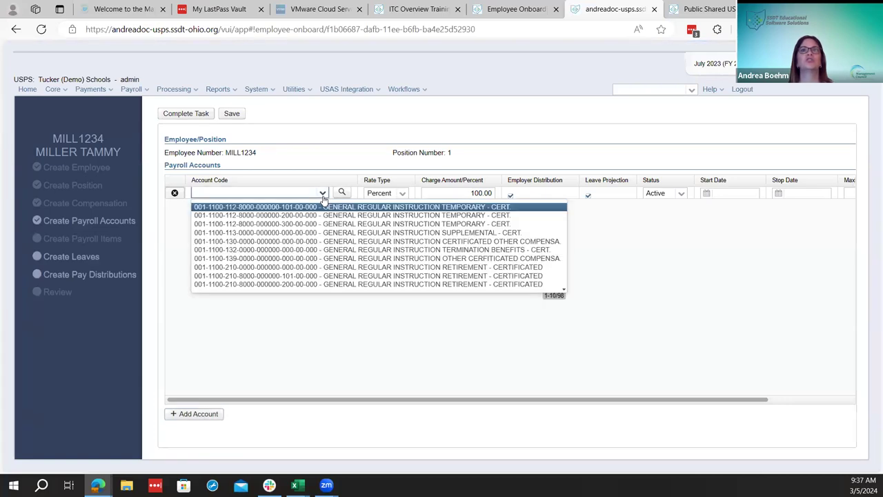
pyautogui.press('Down')
pyautogui.press('Down')
pyautogui.press('Down')
pyautogui.press('Down')
pyautogui.press('Down')
pyautogui.press('Down')
pyautogui.press('Down')
pyautogui.press('Down')
pyautogui.press('Down')
pyautogui.press('Down')
pyautogui.press('Down')
pyautogui.press('Down')
pyautogui.press('Down')
pyautogui.press('Down')
pyautogui.press('Down')
pyautogui.press('Down')
pyautogui.press('Down')
pyautogui.press('Down')
pyautogui.press('Down')
pyautogui.press('Down')
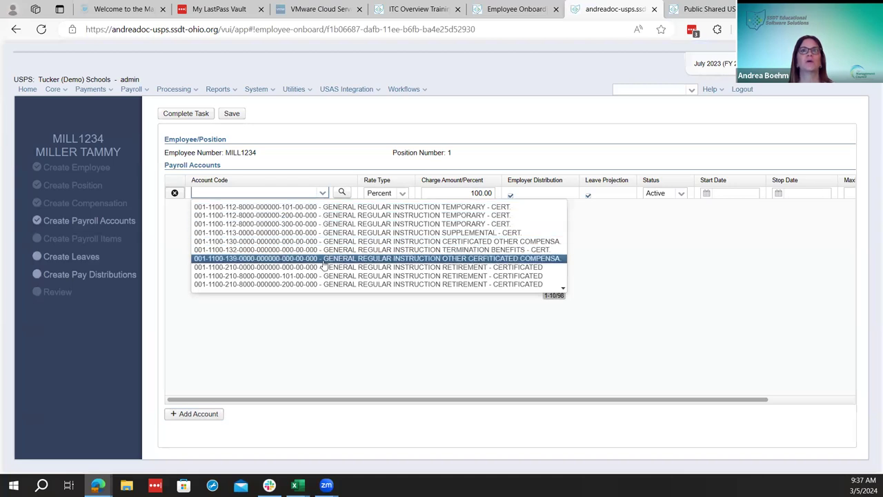
pyautogui.press('Up')
pyautogui.press('Up')
pyautogui.press('Up')
pyautogui.press('Up')
pyautogui.press('Up')
pyautogui.press('Up')
pyautogui.press('Up')
pyautogui.press('Up')
pyautogui.press('Up')
pyautogui.press('Up')
pyautogui.press('Up')
pyautogui.press('Up')
pyautogui.press('Up')
pyautogui.press('Up')
pyautogui.press('Up')
pyautogui.press('Up')
pyautogui.press('Up')
pyautogui.press('Up')
pyautogui.press('Up')
pyautogui.press('Up')
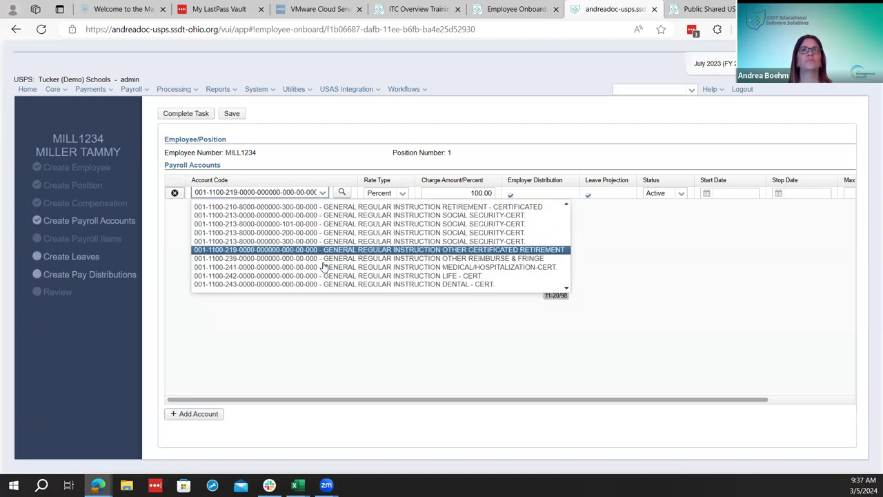
pyautogui.press('Escape')
pyautogui.click(256, 193)
pyautogui.write('001')
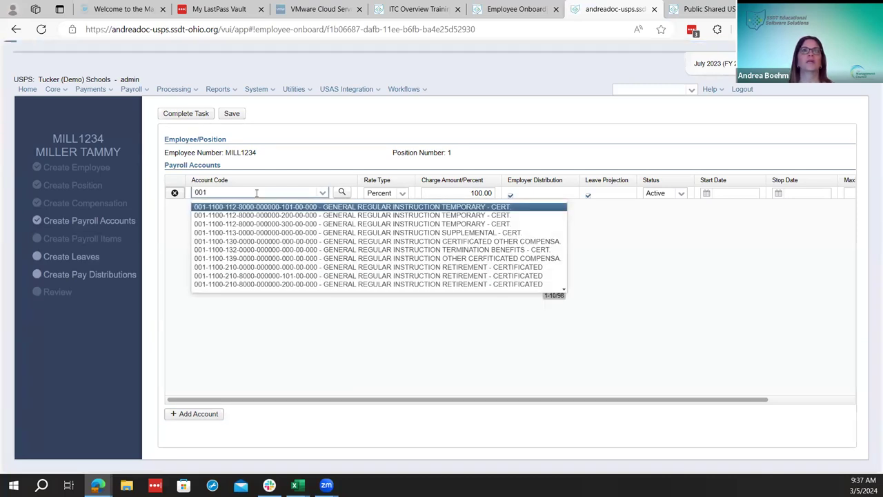
pyautogui.press('Down')
pyautogui.press('Down')
pyautogui.press('Down')
pyautogui.press('Down')
pyautogui.press('Down')
pyautogui.press('Down')
pyautogui.press('Down')
pyautogui.press('Down')
pyautogui.press('Down')
pyautogui.press('Down')
pyautogui.press('Down')
pyautogui.press('Down')
pyautogui.press('Down')
pyautogui.press('Down')
pyautogui.press('Down')
pyautogui.press('Down')
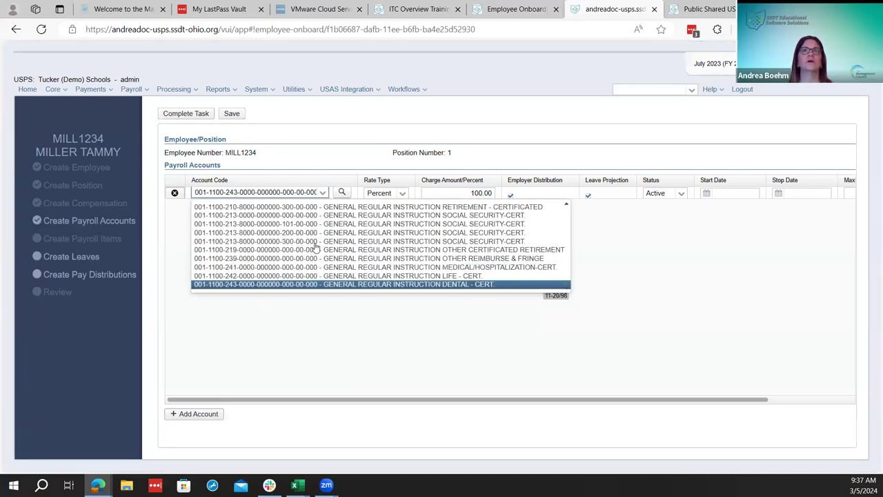
pyautogui.press('Down')
pyautogui.press('Down')
pyautogui.press('Down')
pyautogui.press('Down')
pyautogui.press('Down')
pyautogui.press('Down')
pyautogui.press('Down')
pyautogui.press('Down')
pyautogui.press('Down')
pyautogui.press('Down')
pyautogui.press('Down')
pyautogui.press('Down')
pyautogui.press('Down')
pyautogui.press('Down')
pyautogui.press('Down')
pyautogui.press('Down')
pyautogui.press('Down')
pyautogui.press('Down')
pyautogui.press('Down')
pyautogui.press('Down')
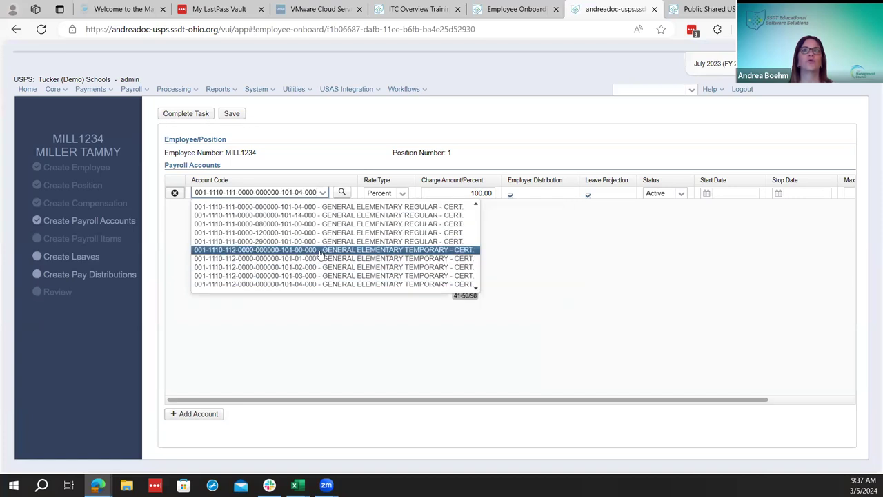
pyautogui.press('Down')
pyautogui.press('Down')
pyautogui.press('Down')
pyautogui.press('Down')
pyautogui.press('Down')
pyautogui.press('Down')
pyautogui.press('Down')
pyautogui.press('Down')
pyautogui.press('Down')
pyautogui.press('Down')
pyautogui.press('Down')
pyautogui.press('Down')
pyautogui.press('Down')
pyautogui.press('Down')
pyautogui.press('Down')
pyautogui.press('Down')
pyautogui.press('Down')
pyautogui.press('Down')
pyautogui.press('Down')
pyautogui.press('Down')
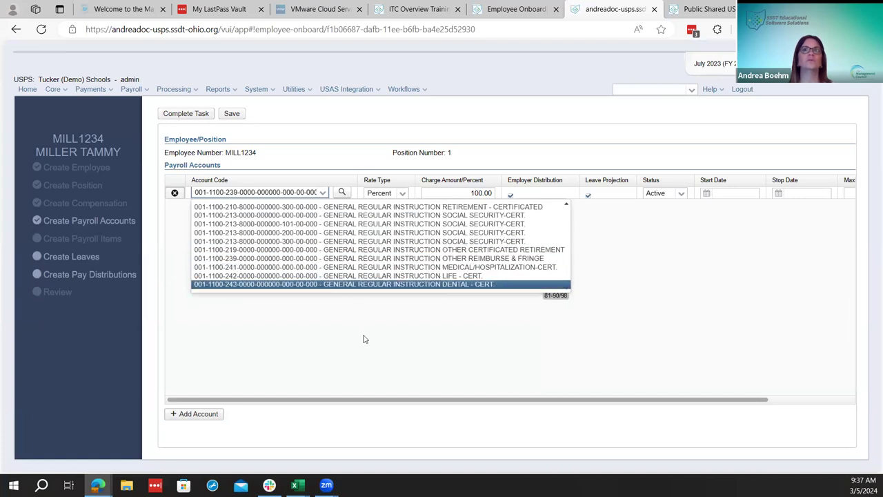
pyautogui.press('Escape')
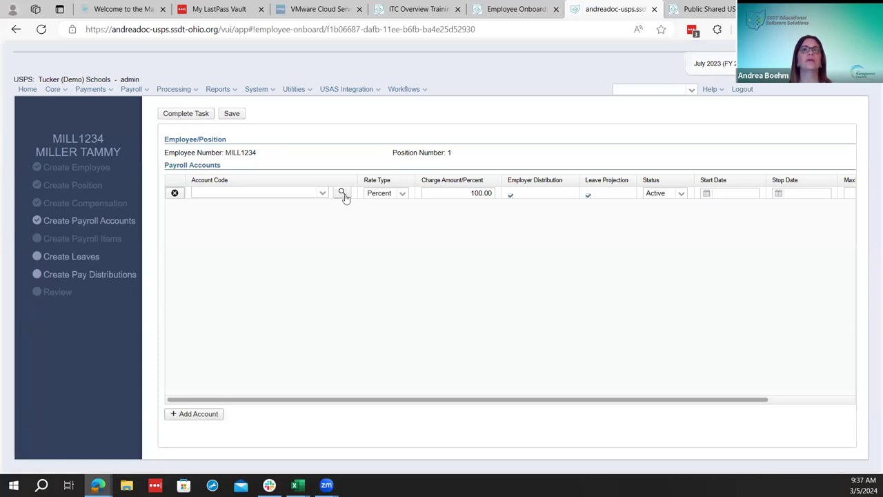
pyautogui.click(343, 193)
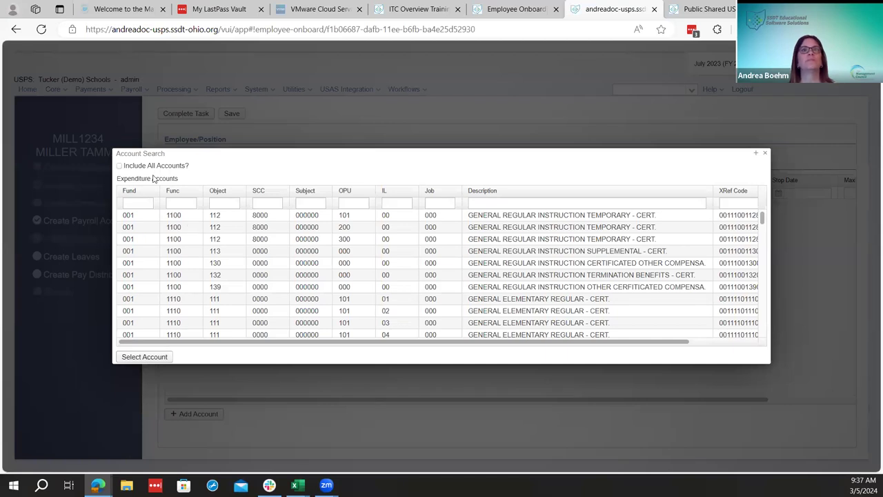
pyautogui.click(119, 167)
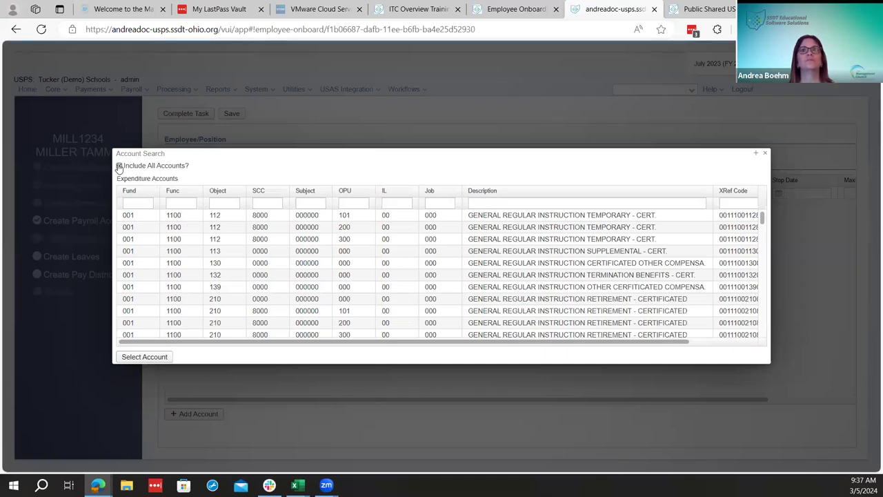
pyautogui.click(119, 166)
pyautogui.click(118, 167)
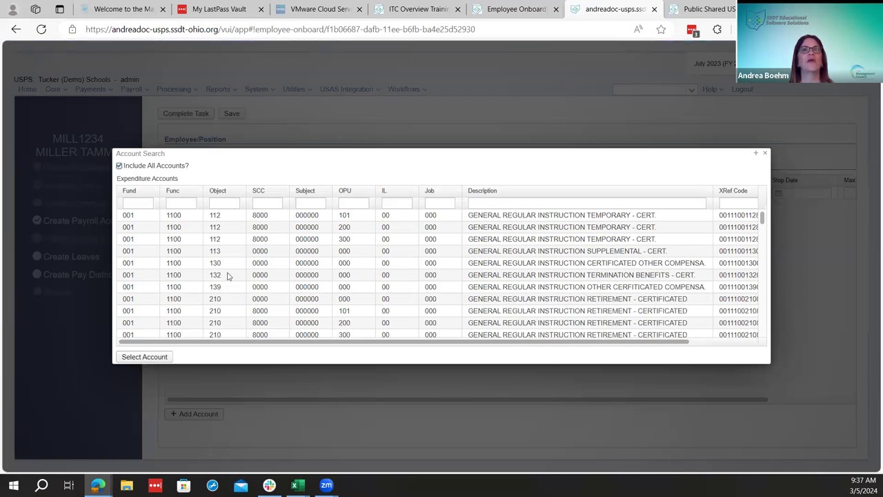
pyautogui.click(119, 166)
pyautogui.scroll(-10, 350, 325)
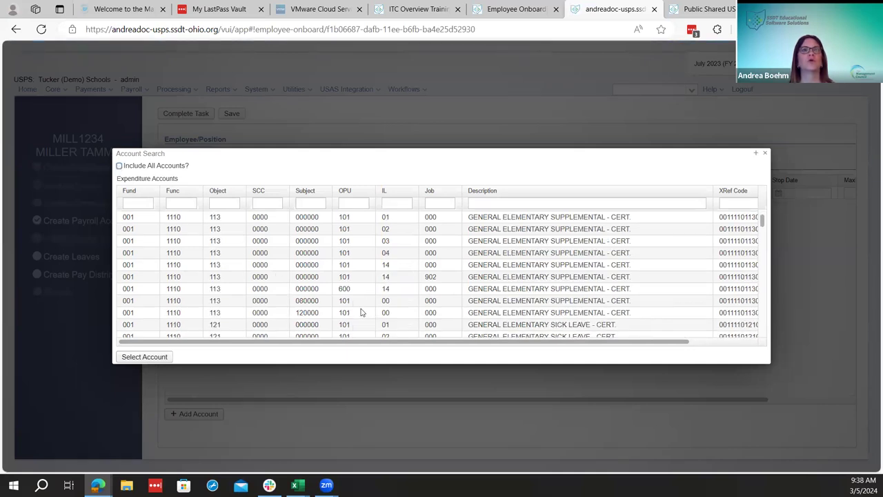
pyautogui.scroll(-5, 365, 307)
pyautogui.scroll(10, 359, 296)
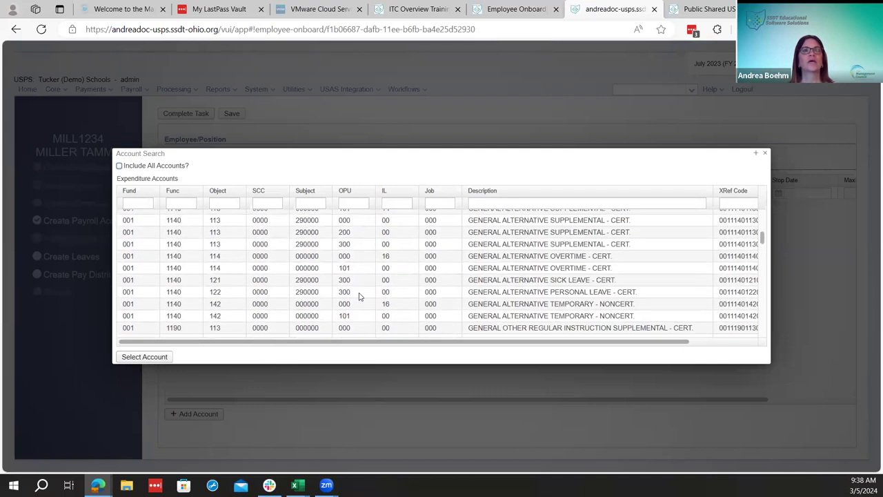
pyautogui.scroll(3, 324, 295)
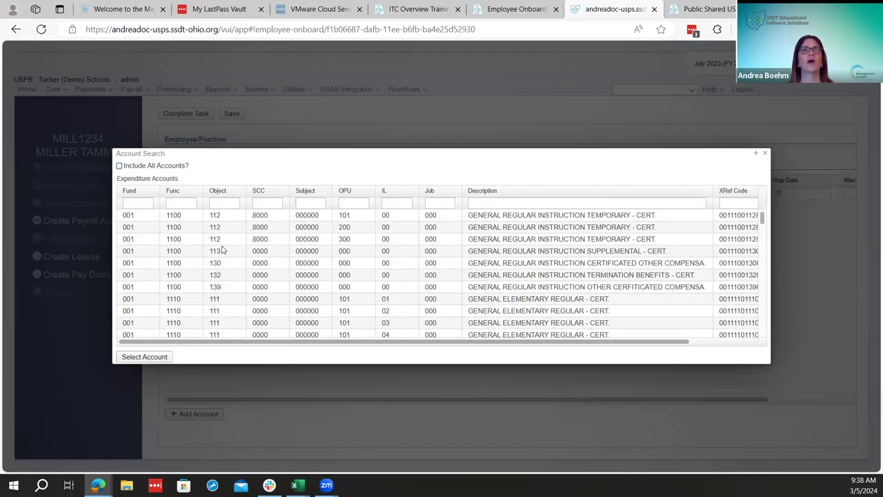
pyautogui.click(187, 239)
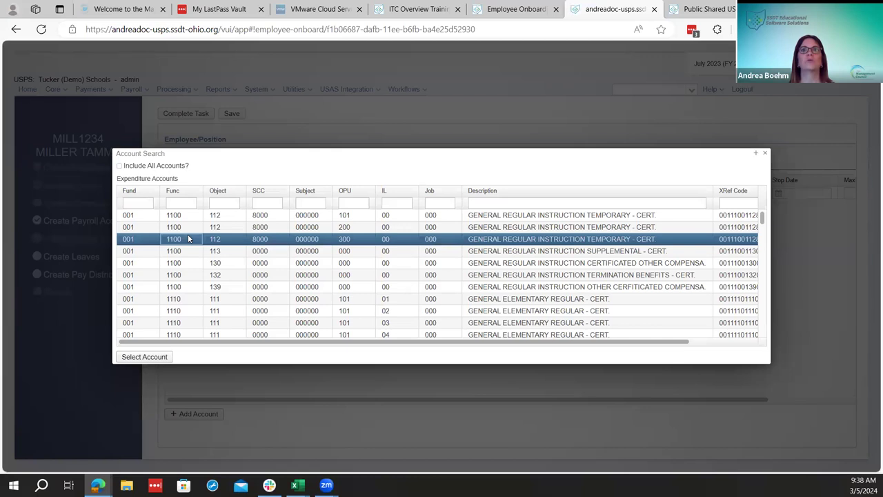
pyautogui.click(145, 360)
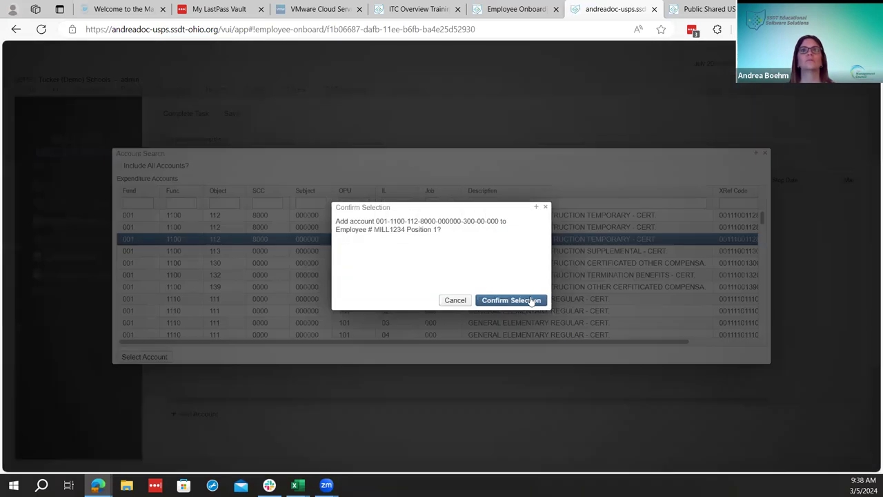
pyautogui.click(531, 300)
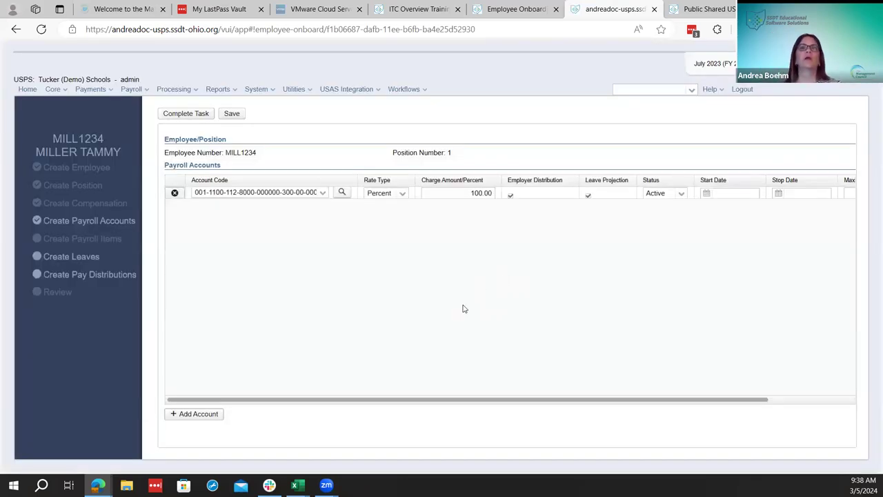
pyautogui.click(402, 196)
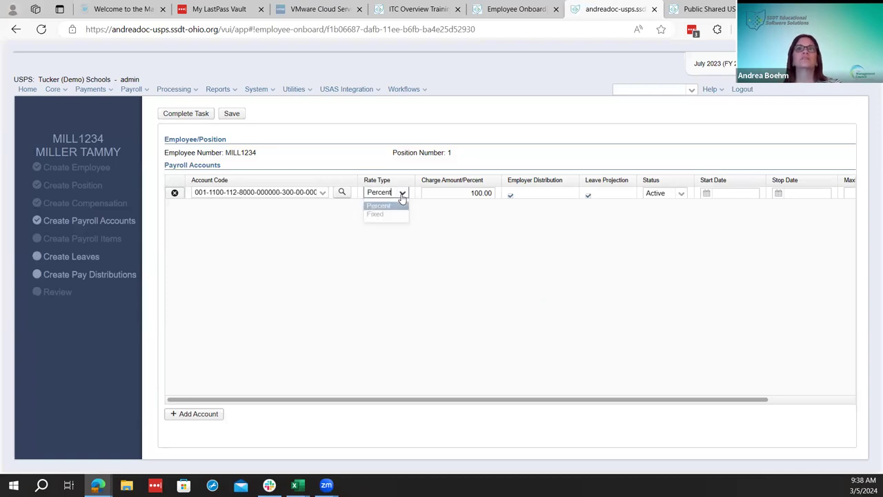
pyautogui.click(394, 215)
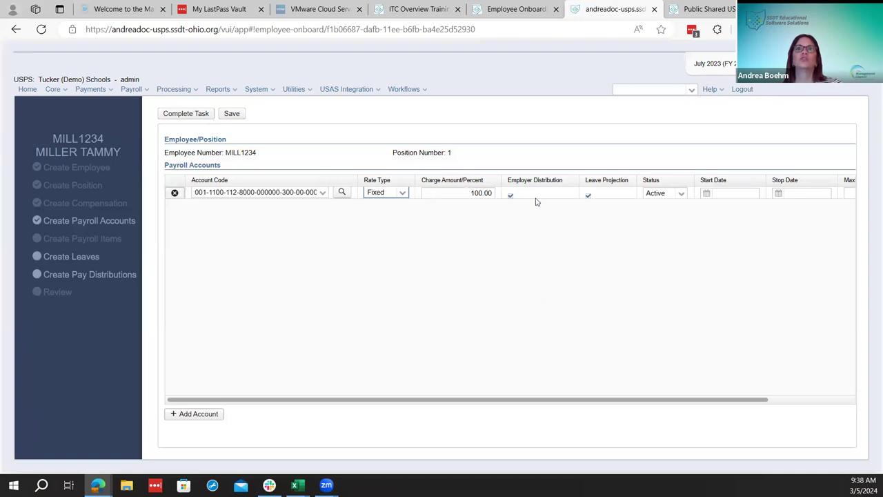
pyautogui.moveTo(652, 400); pyautogui.dragTo(704, 398)
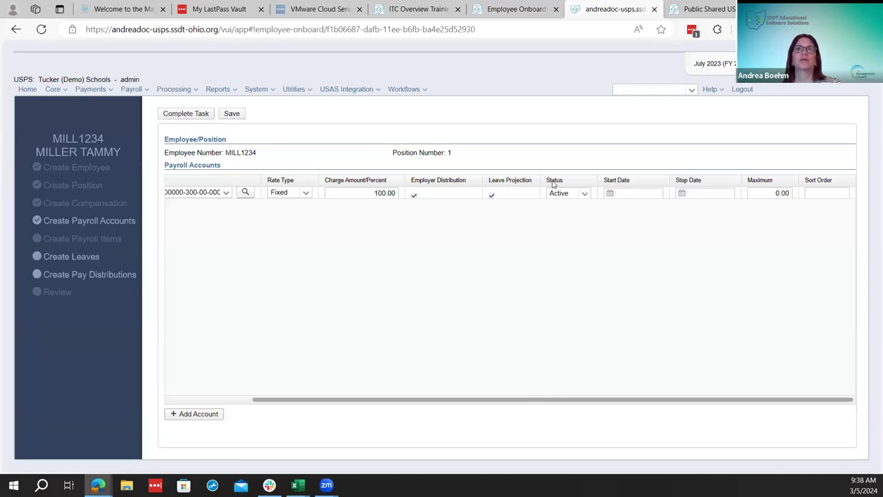
pyautogui.click(585, 194)
pyautogui.click(585, 194)
pyautogui.click(585, 193)
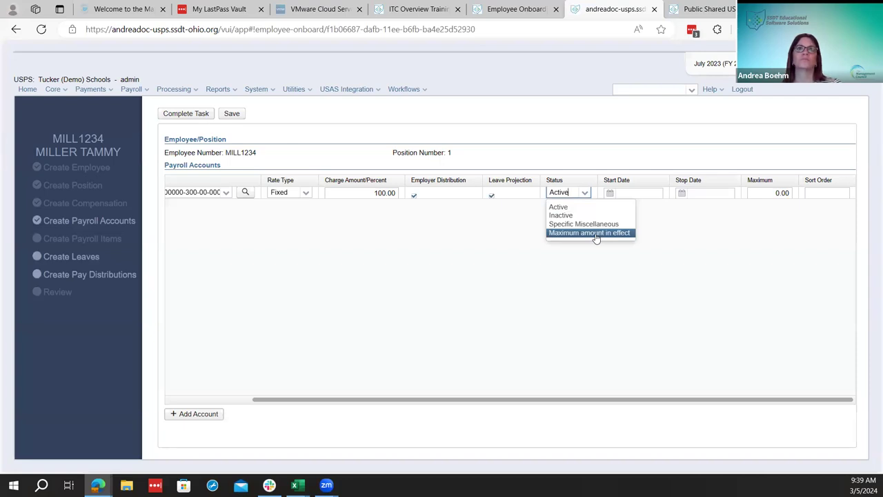
pyautogui.moveTo(534, 401); pyautogui.dragTo(343, 407)
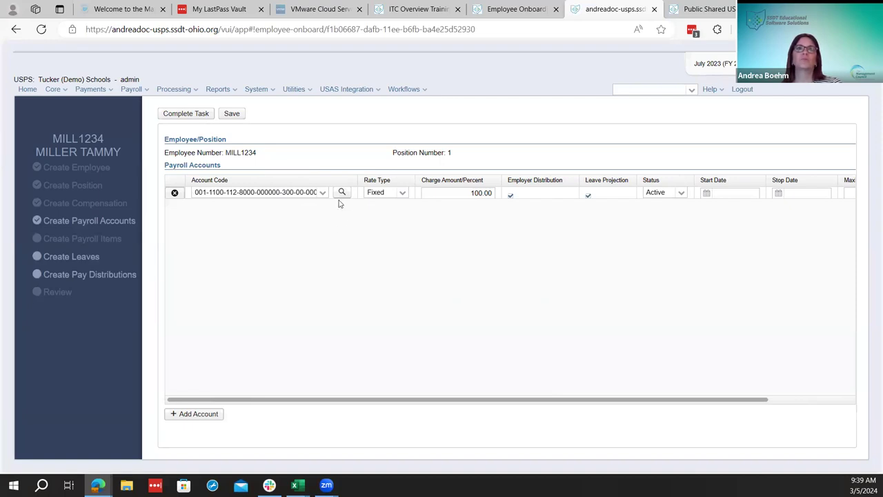
pyautogui.click(403, 195)
pyautogui.click(387, 204)
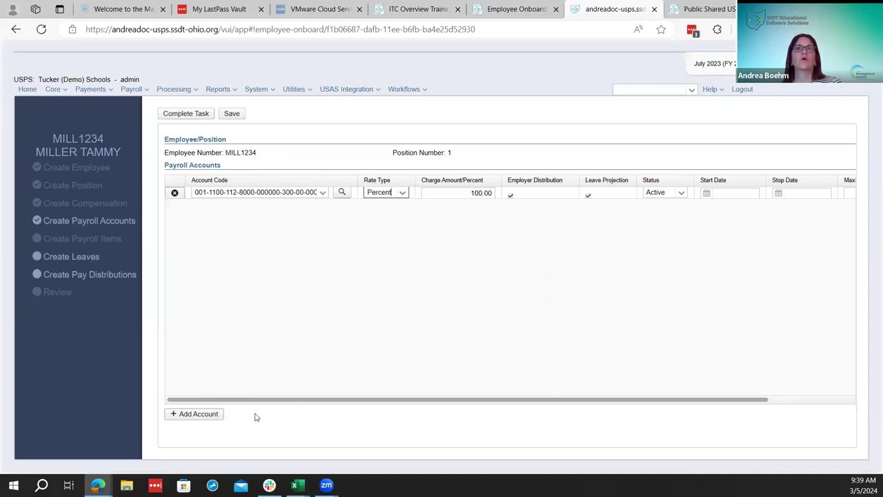
# Complete the payroll accounts task and look over the Core and Payroll menus
pyautogui.click(196, 115)
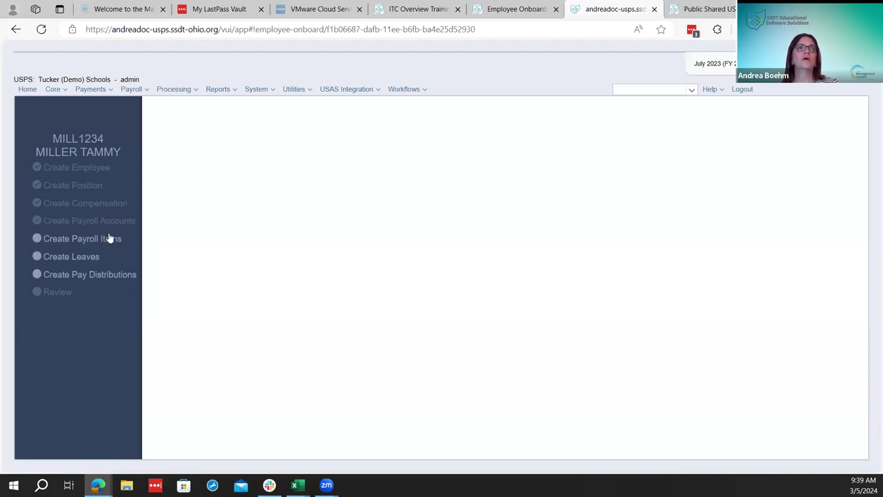
pyautogui.click(62, 90)
pyautogui.click(131, 90)
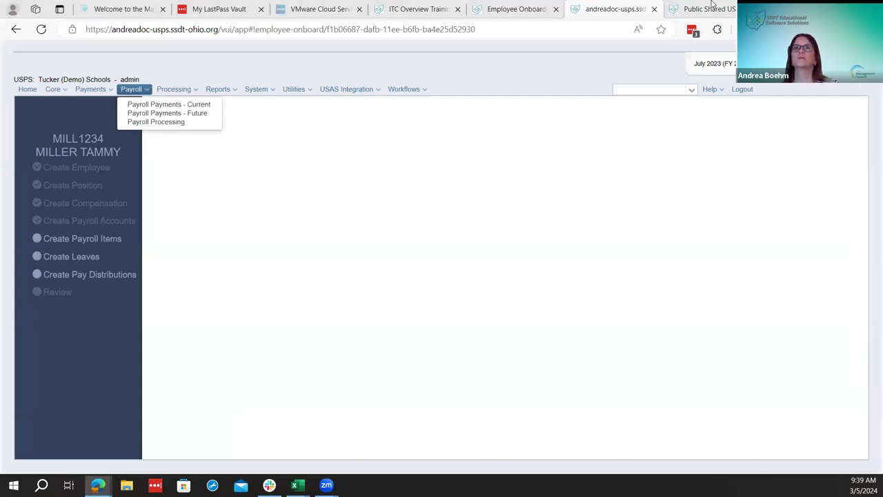
# View Federal Tax in Payroll Item Configuration in a new tab, then start Create Payroll Items
pyautogui.click(721, 63)
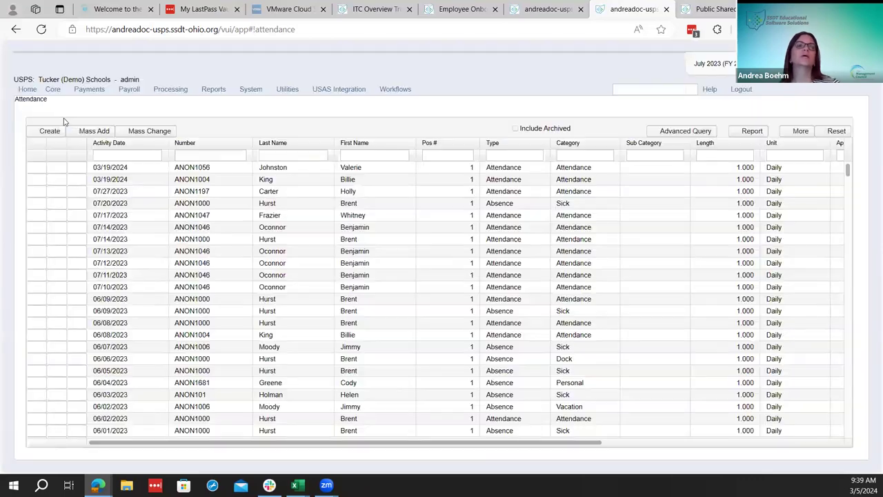
pyautogui.click(54, 89)
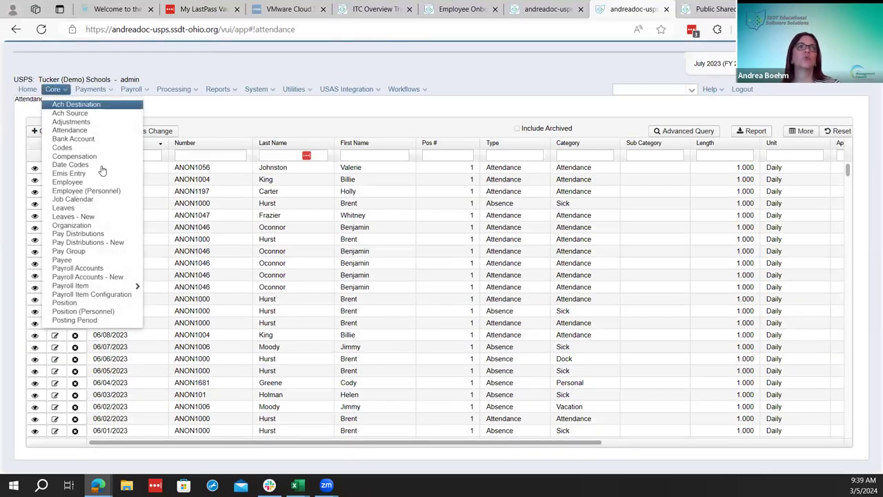
pyautogui.click(116, 296)
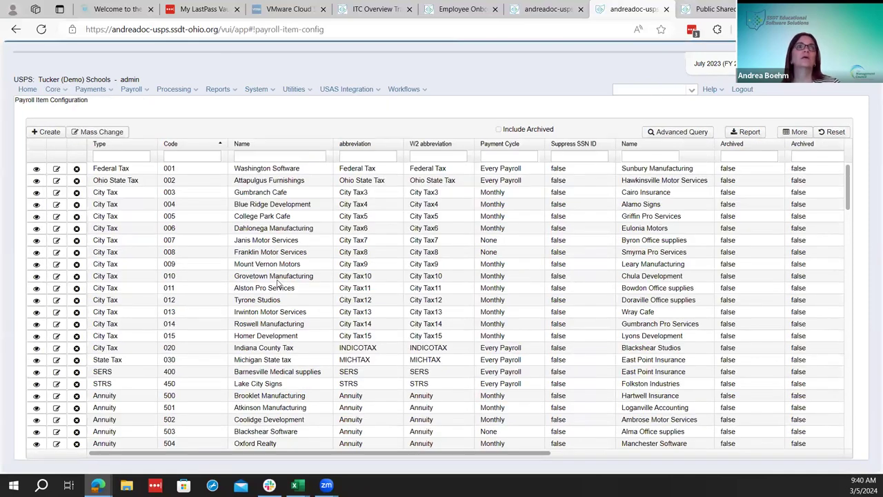
pyautogui.click(56, 169)
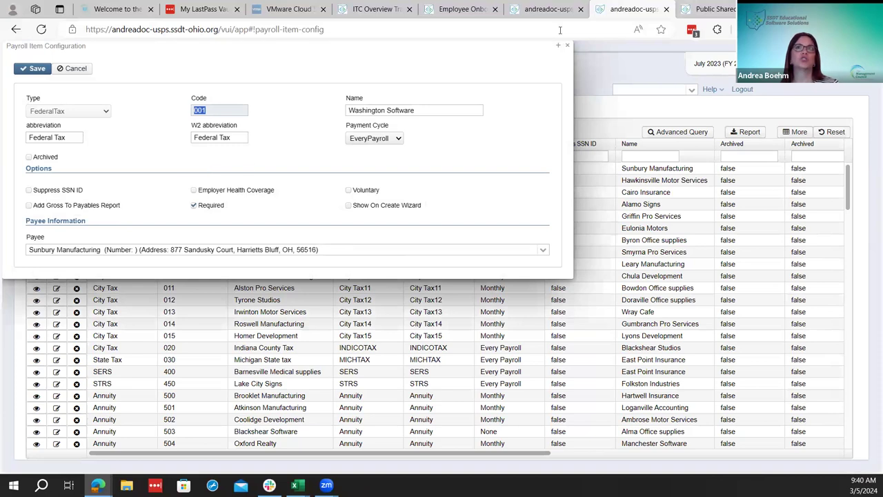
pyautogui.click(552, 9)
pyautogui.click(116, 238)
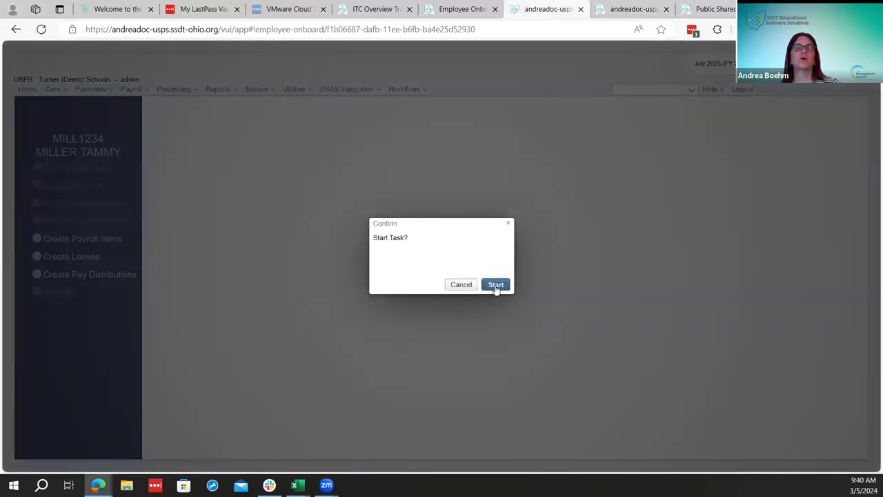
# Start the payroll items task and compare its nine items with Payroll Item Configuration
pyautogui.click(496, 286)
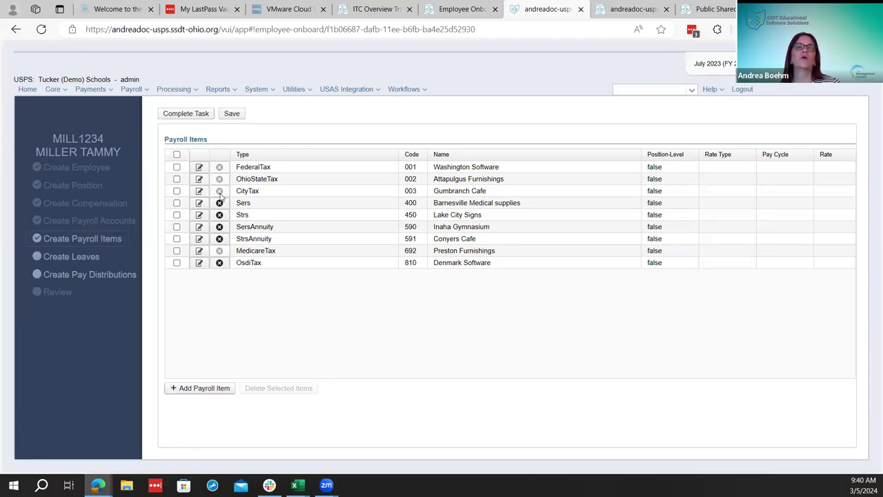
pyautogui.moveTo(219, 196)
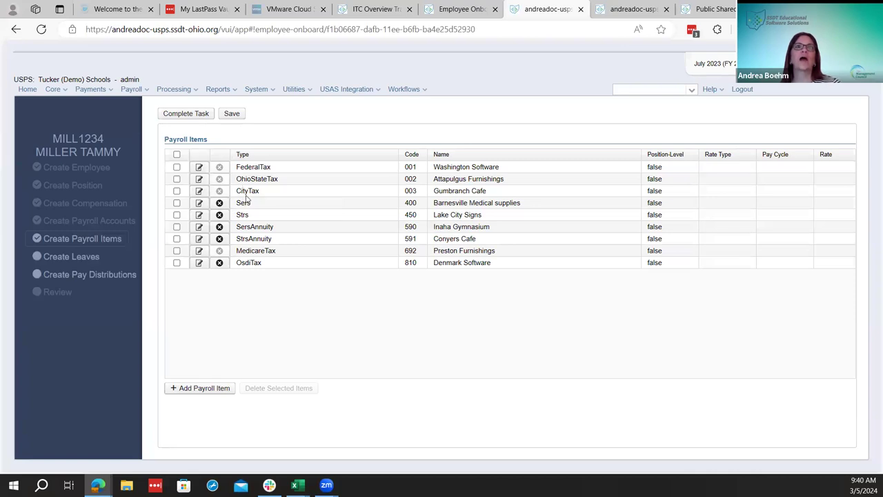
pyautogui.click(621, 7)
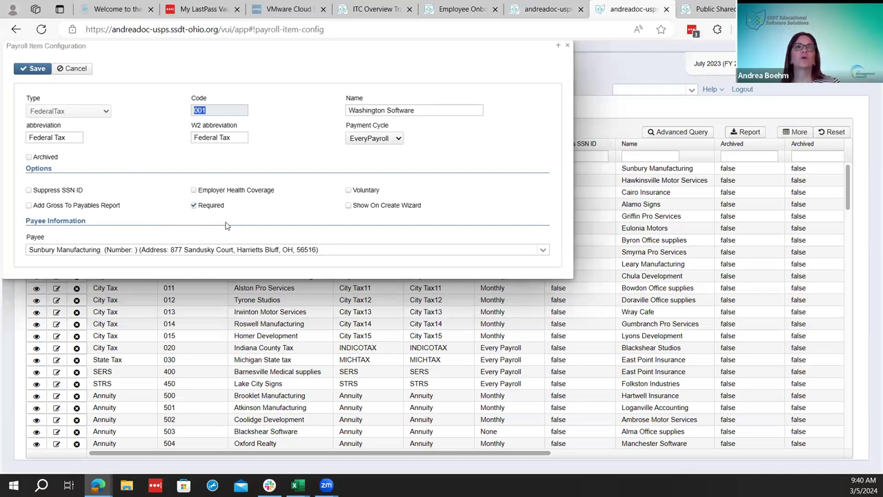
pyautogui.click(562, 8)
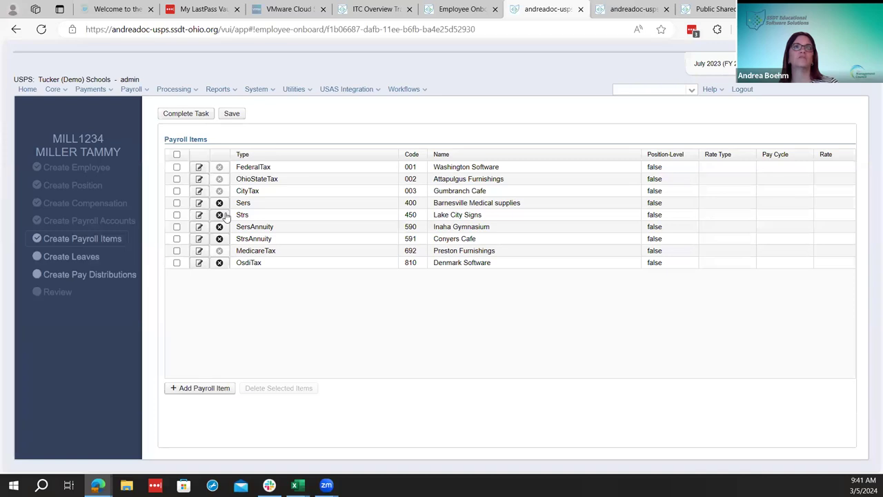
# Close the Federal Tax configuration and review the SERS item's configuration in the list
pyautogui.click(626, 5)
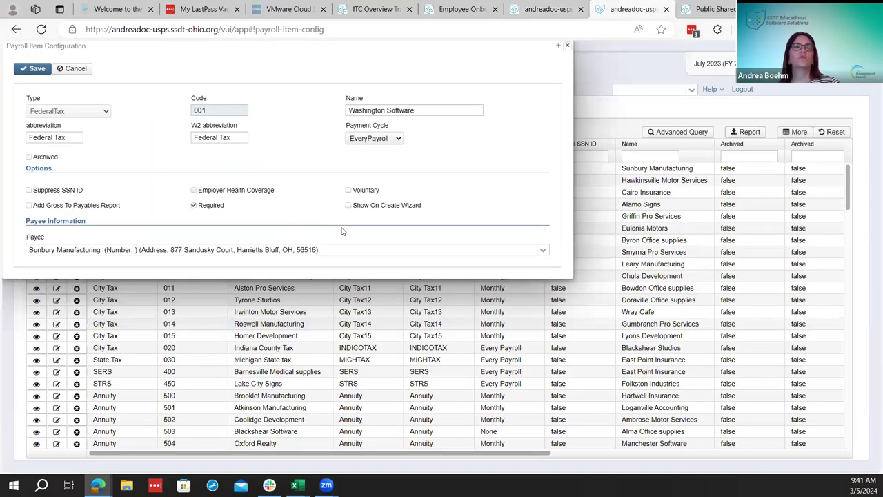
pyautogui.press('Escape')
pyautogui.scroll(-3, 197, 325)
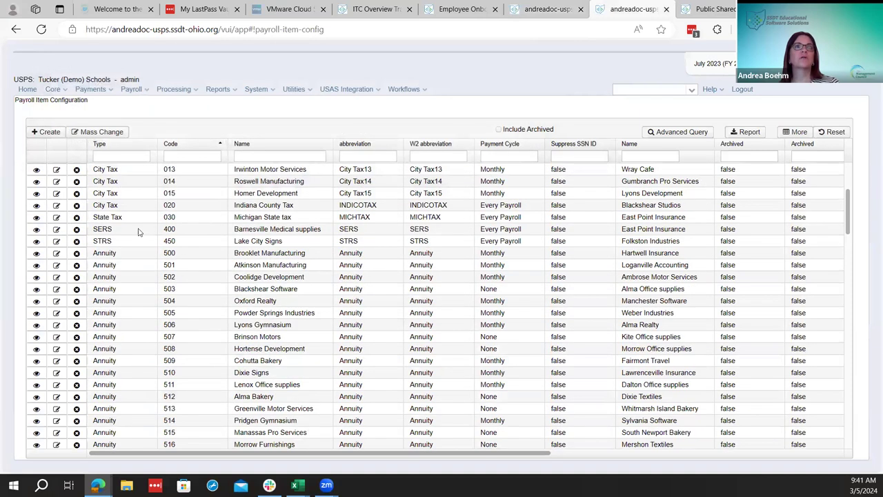
pyautogui.click(55, 230)
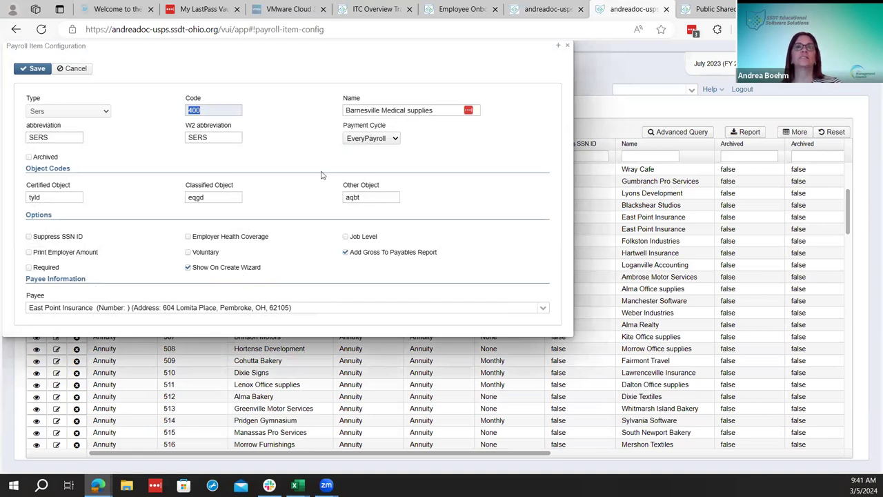
pyautogui.click(567, 45)
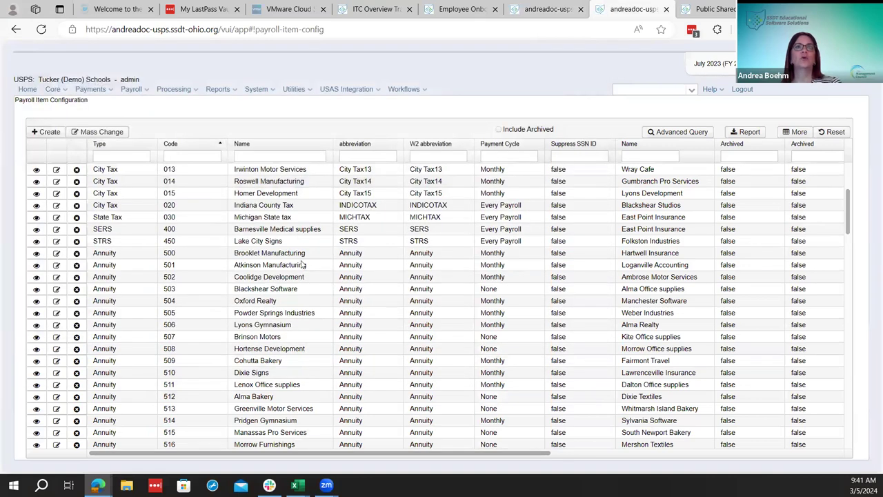
pyautogui.scroll(-15, 311, 273)
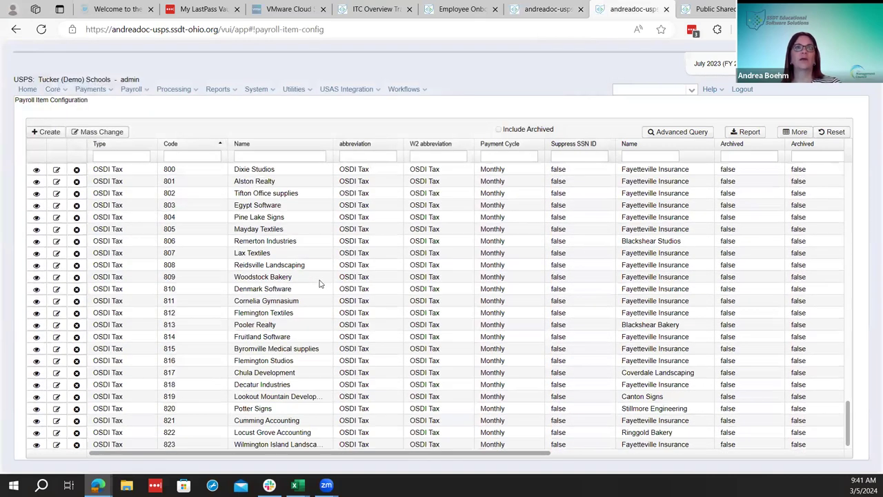
pyautogui.scroll(2, 177, 402)
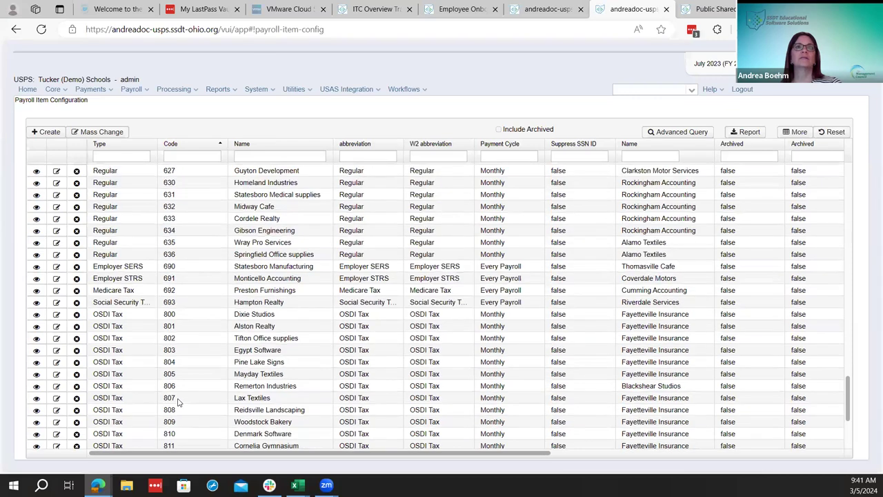
# Review payroll item 800 Dixie Studios, then return to the onboarding Payroll Items page
pyautogui.click(57, 314)
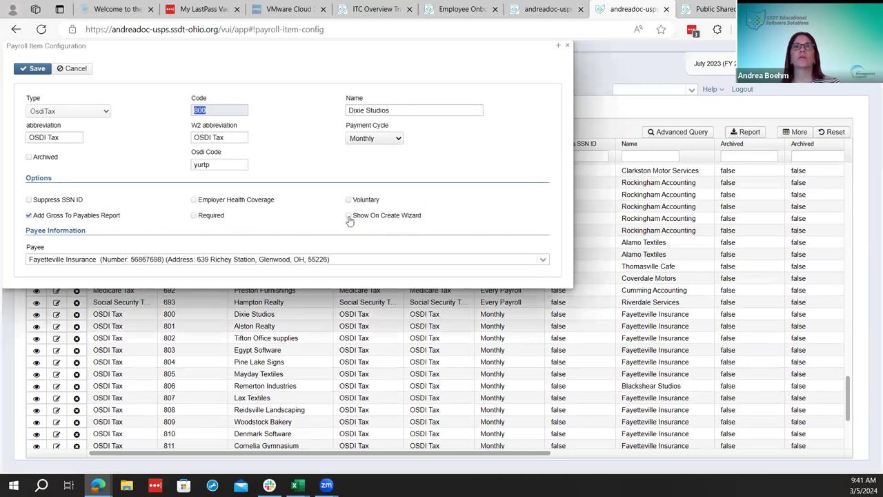
pyautogui.click(567, 46)
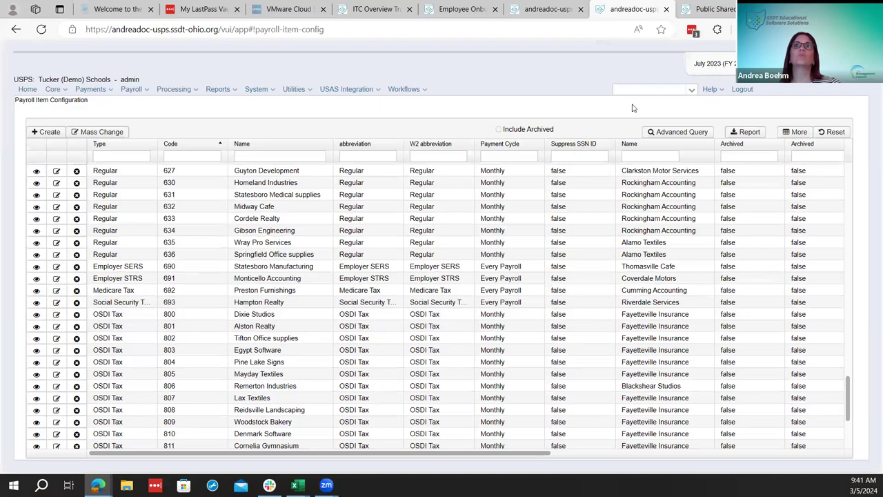
pyautogui.click(539, 5)
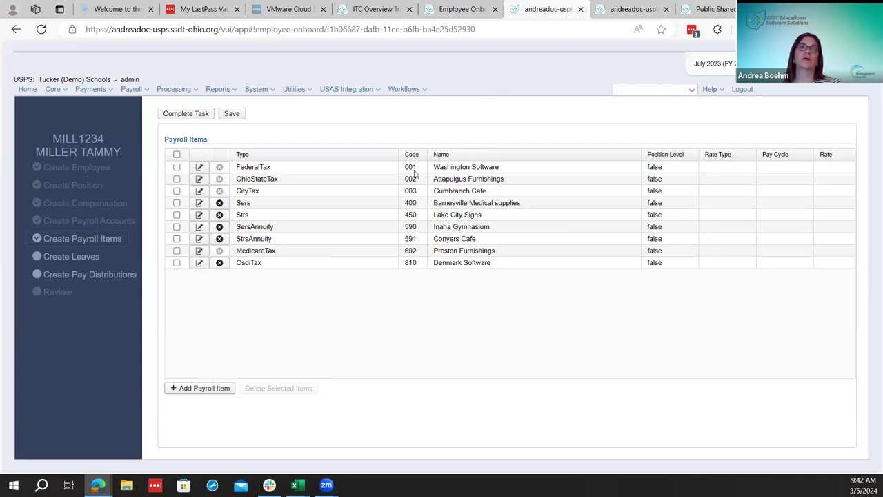
pyautogui.moveTo(480, 4)
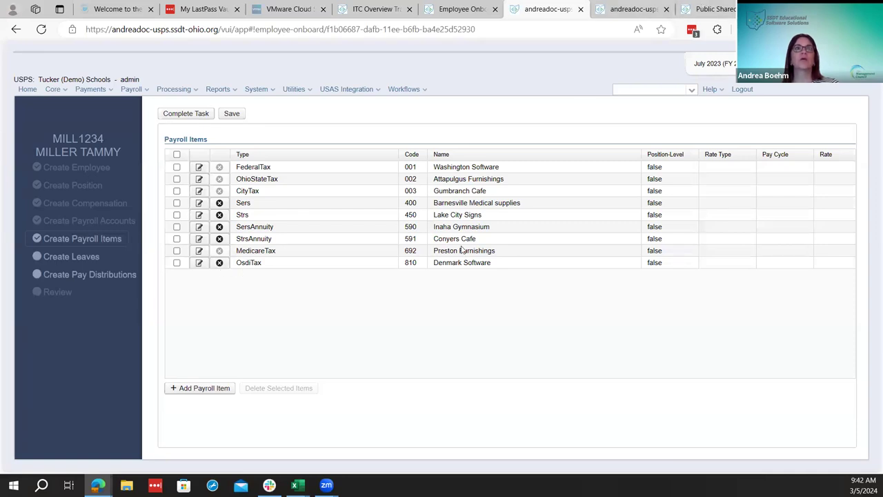
pyautogui.click(648, 4)
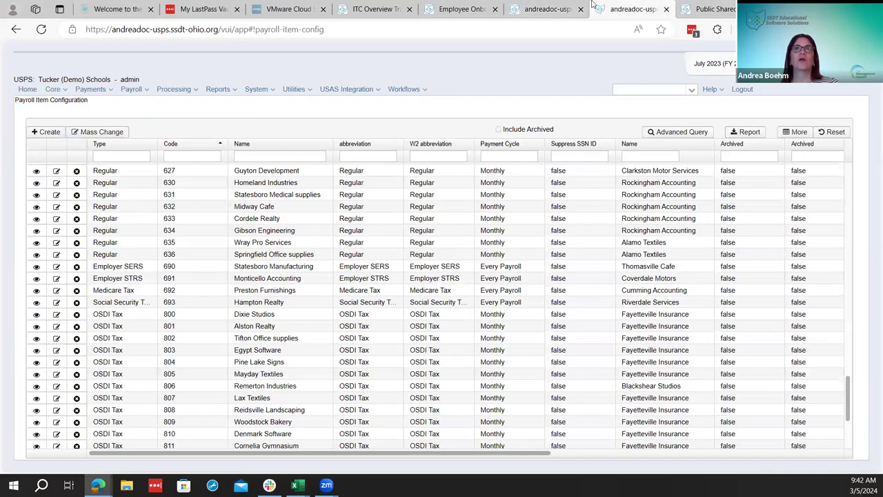
pyautogui.click(546, 9)
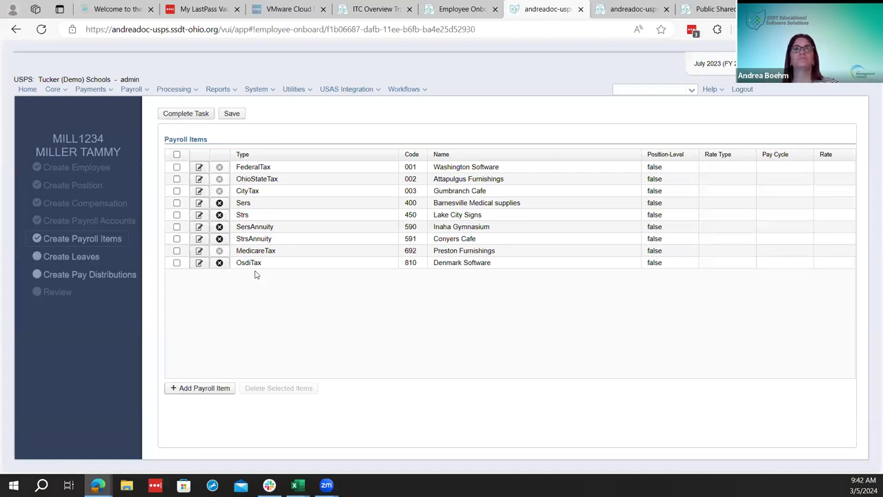
# Give FederalTax the Tax tables rate type and the Default Federal Tax Item (001) template
pyautogui.click(199, 168)
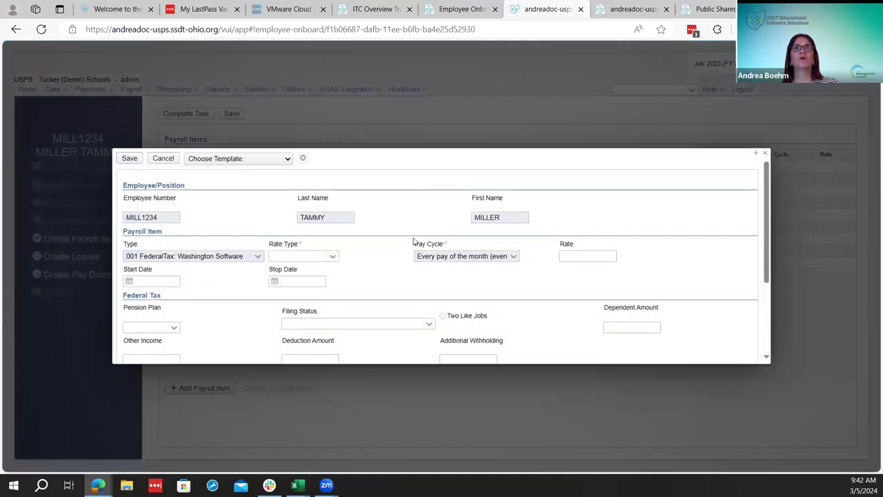
pyautogui.click(336, 255)
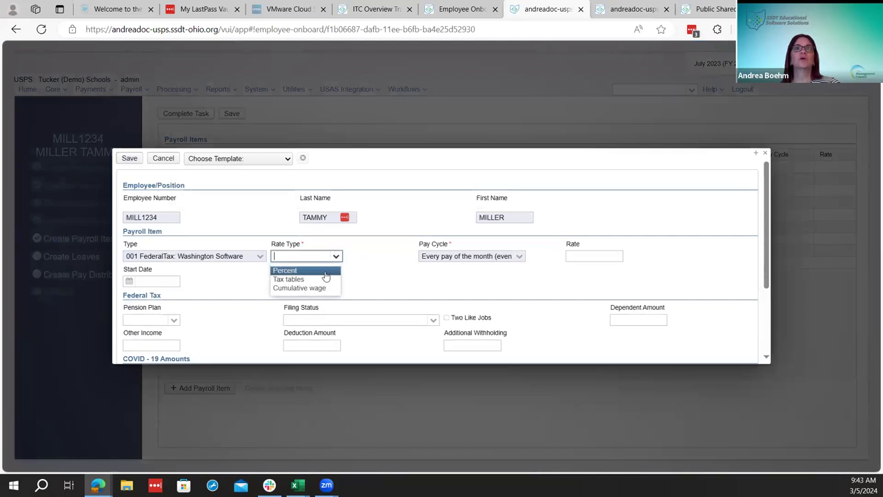
pyautogui.click(325, 278)
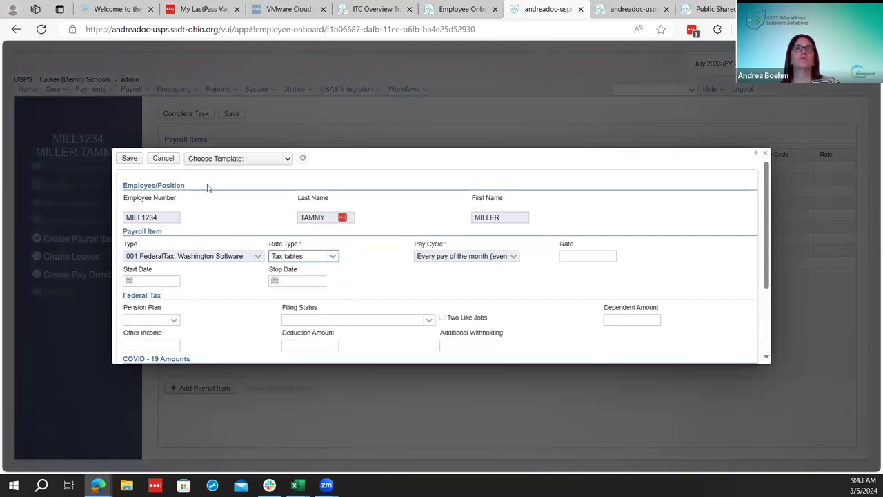
pyautogui.click(220, 159)
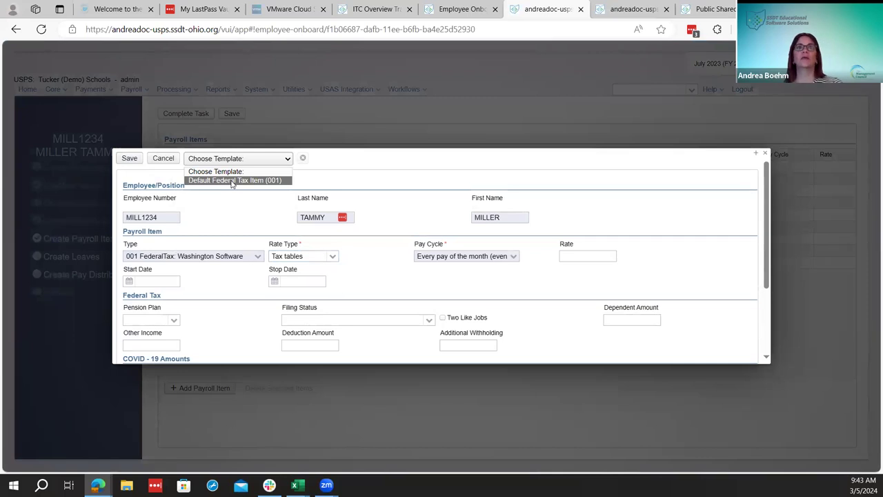
pyautogui.click(232, 180)
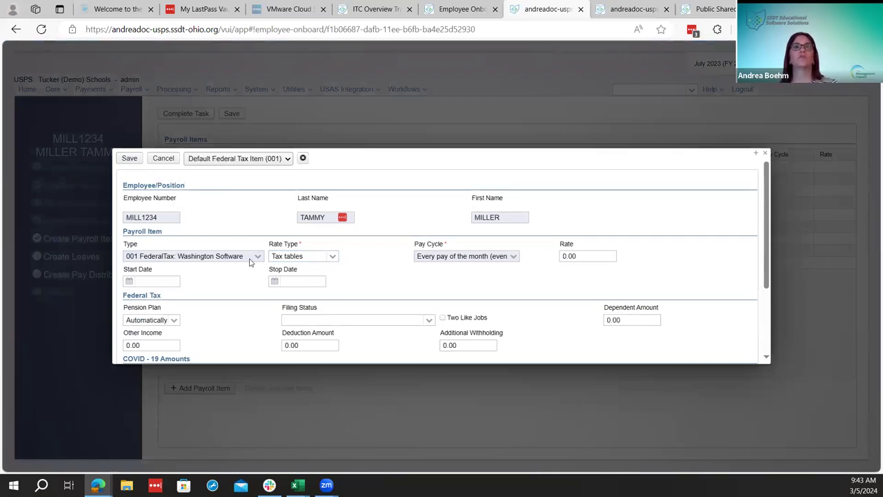
pyautogui.scroll(-1, 248, 258)
pyautogui.scroll(1, 341, 350)
pyautogui.click(131, 160)
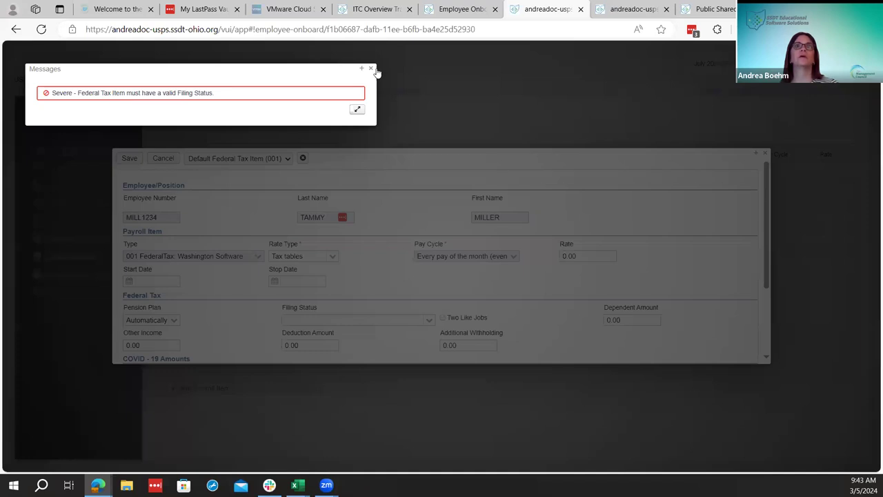
pyautogui.click(372, 69)
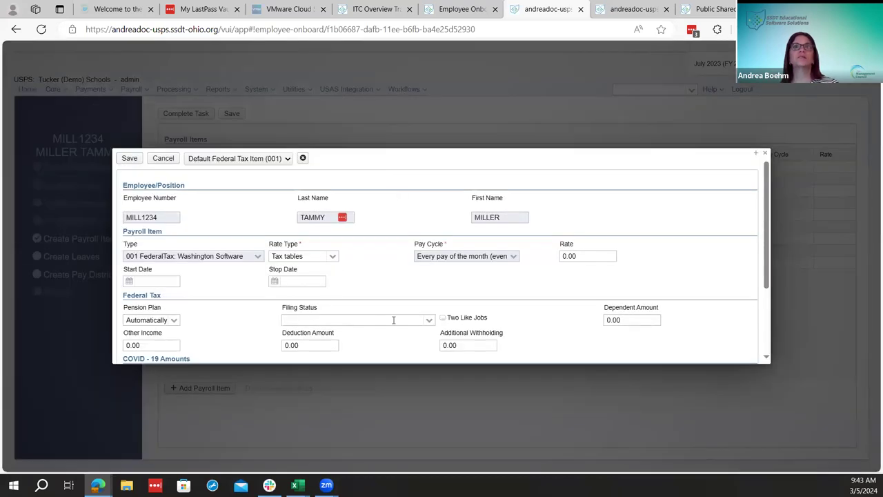
# Set filing status to Single or Married Filing Separately and save the FederalTax item
pyautogui.scroll(-1, 343, 300)
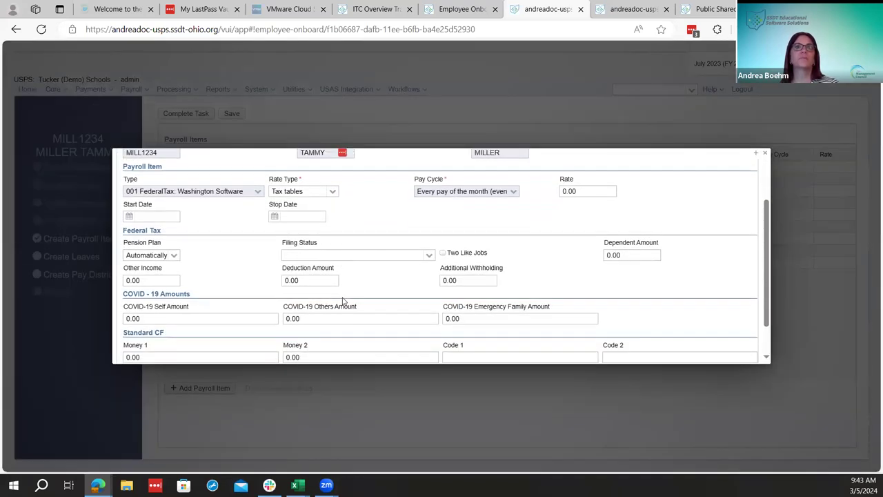
pyautogui.click(322, 257)
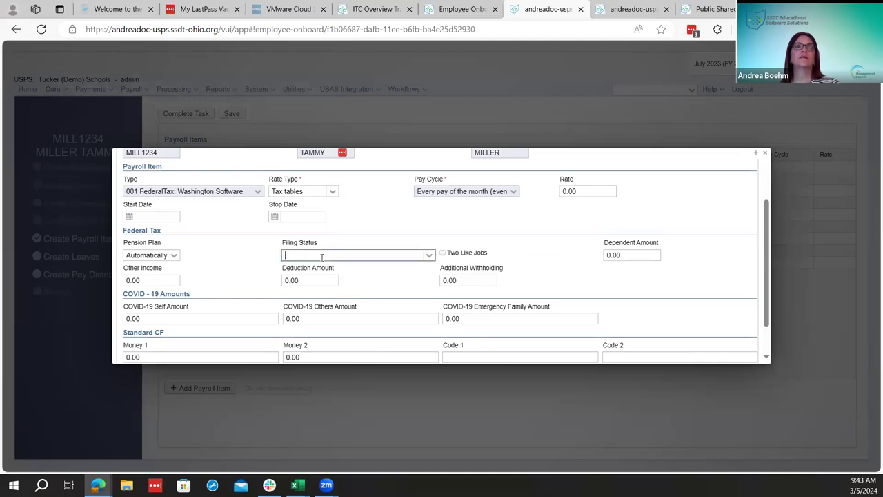
pyautogui.click(429, 256)
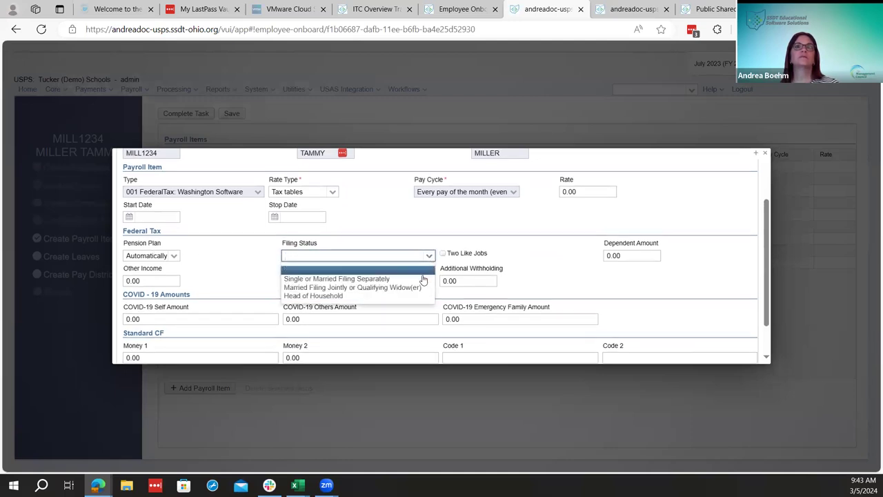
pyautogui.click(423, 280)
pyautogui.scroll(1, 423, 279)
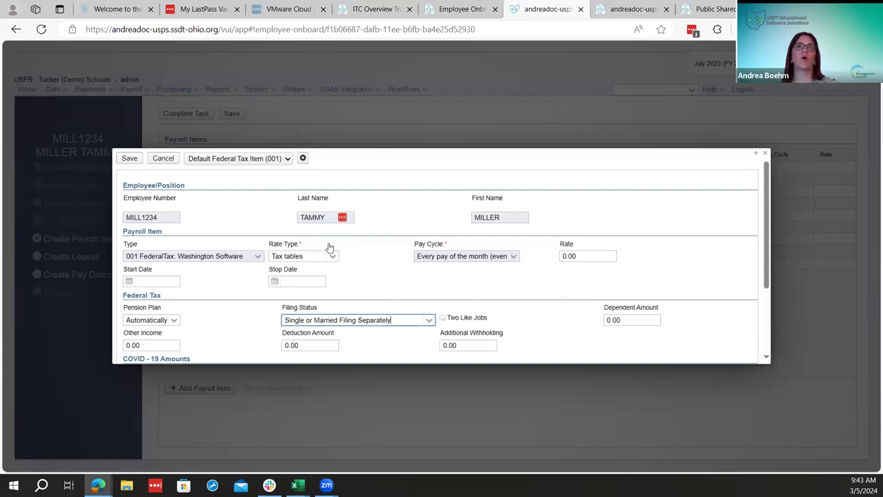
pyautogui.click(429, 322)
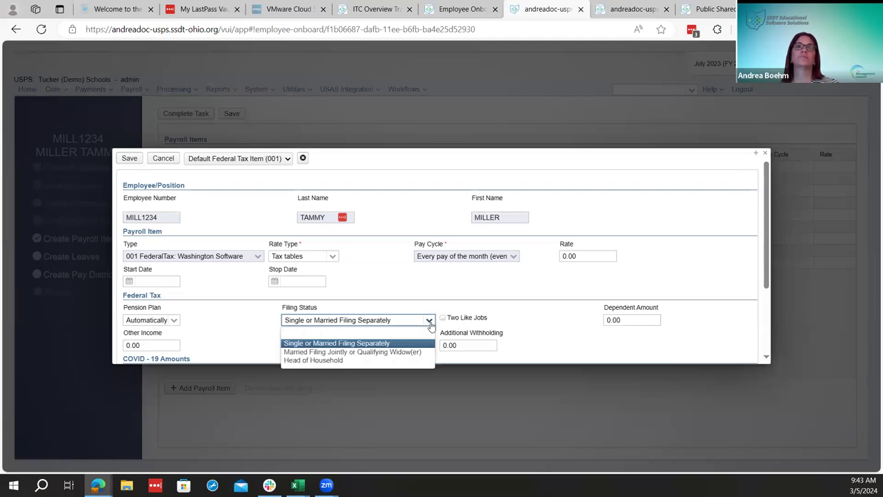
pyautogui.click(429, 322)
pyautogui.click(131, 160)
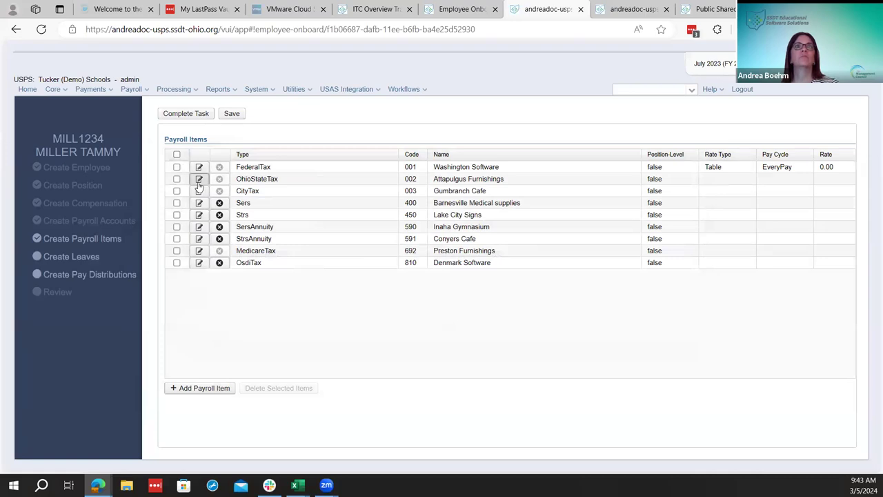
pyautogui.click(199, 181)
# Apply the Default Ohio State Tax Item (002) template and save OhioStateTax
pyautogui.click(227, 160)
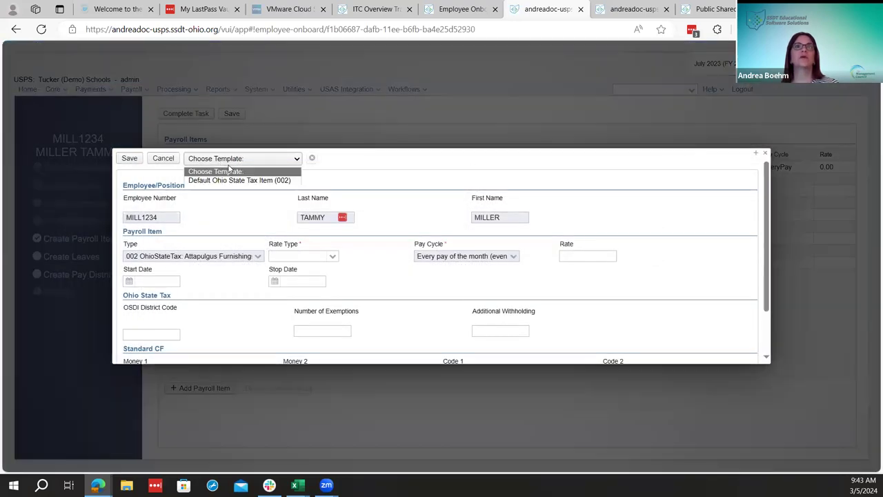
pyautogui.click(231, 180)
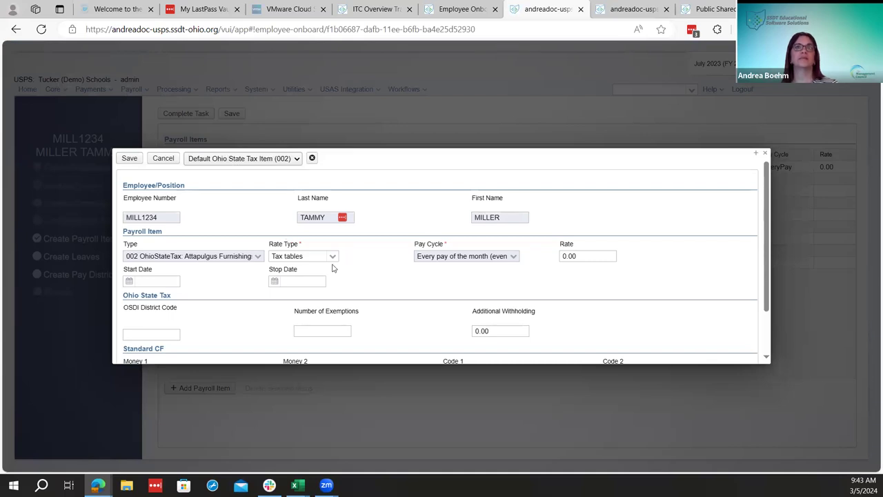
pyautogui.scroll(-1, 345, 269)
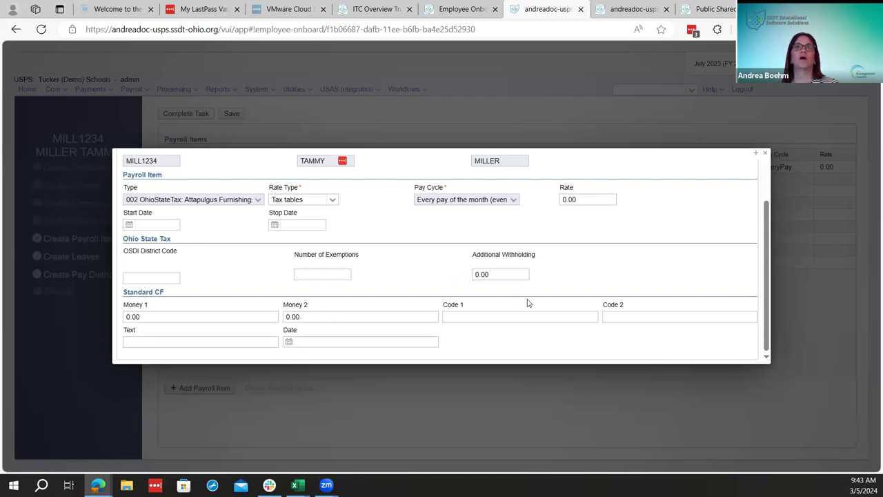
pyautogui.scroll(3, 524, 302)
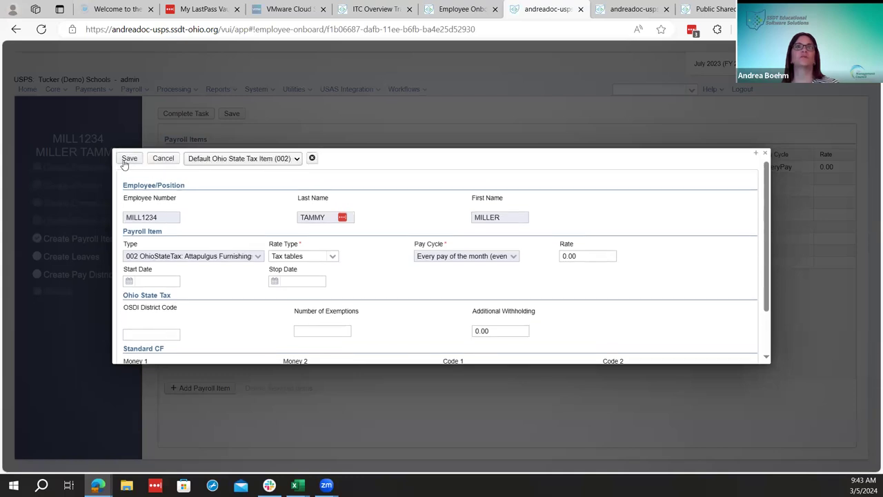
pyautogui.click(129, 159)
# Save CityTax with the Default City Tax Item (003) template and Employment deduction type
pyautogui.click(199, 191)
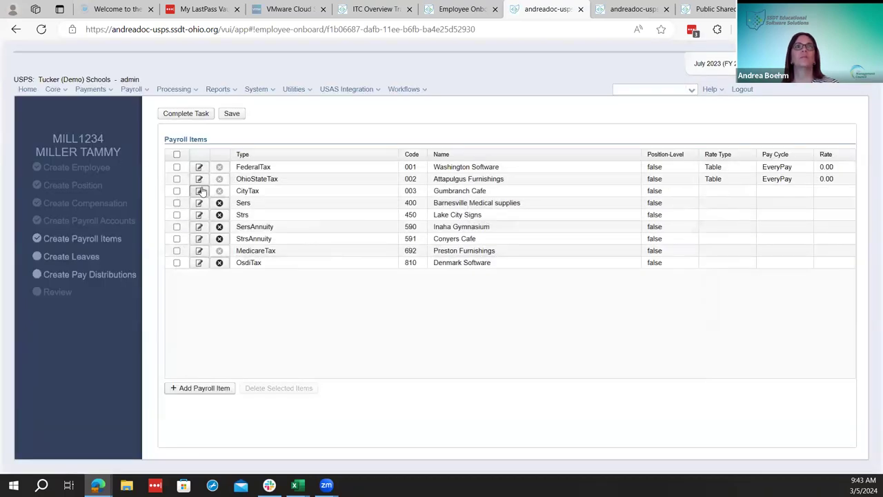
pyautogui.scroll(-1, 422, 269)
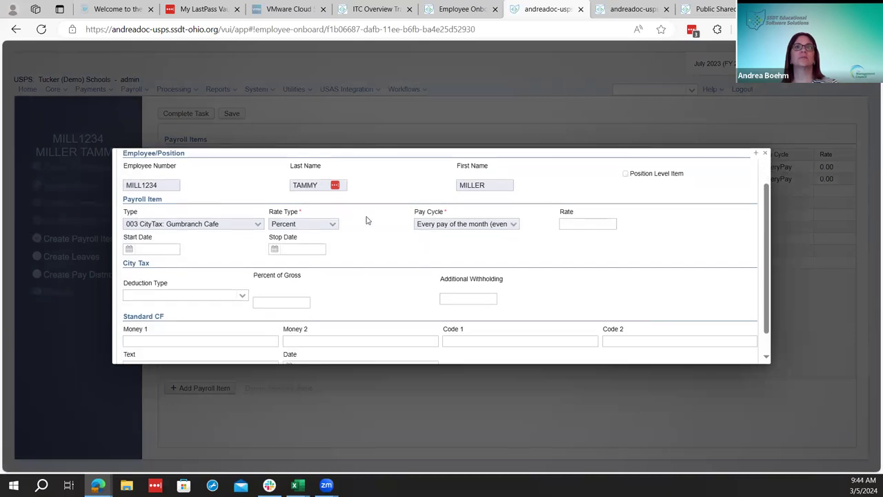
pyautogui.scroll(1, 365, 219)
pyautogui.click(262, 161)
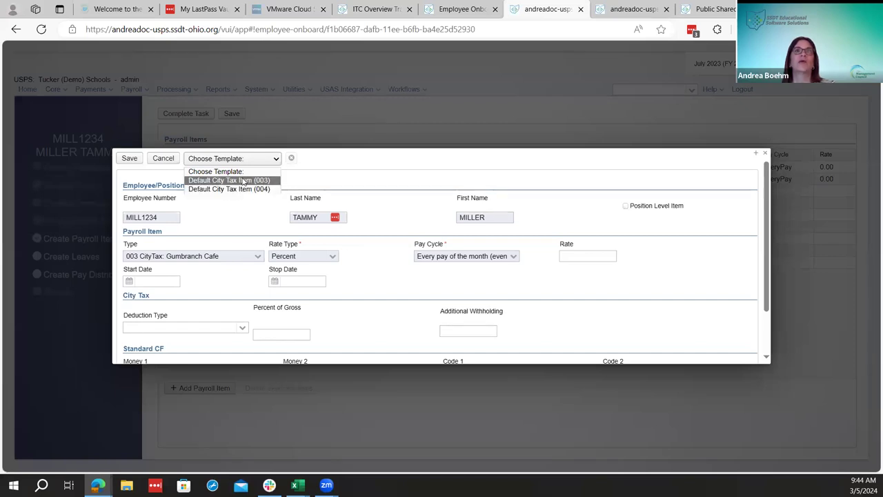
pyautogui.click(242, 181)
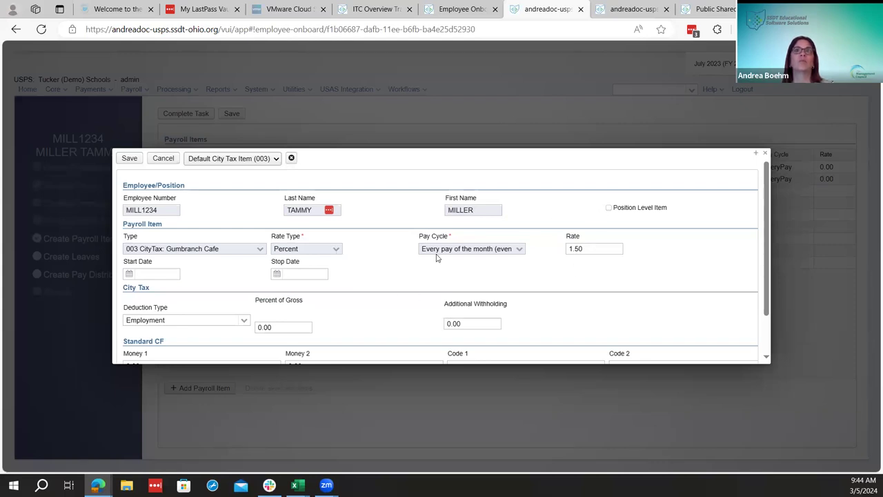
pyautogui.scroll(-1, 352, 252)
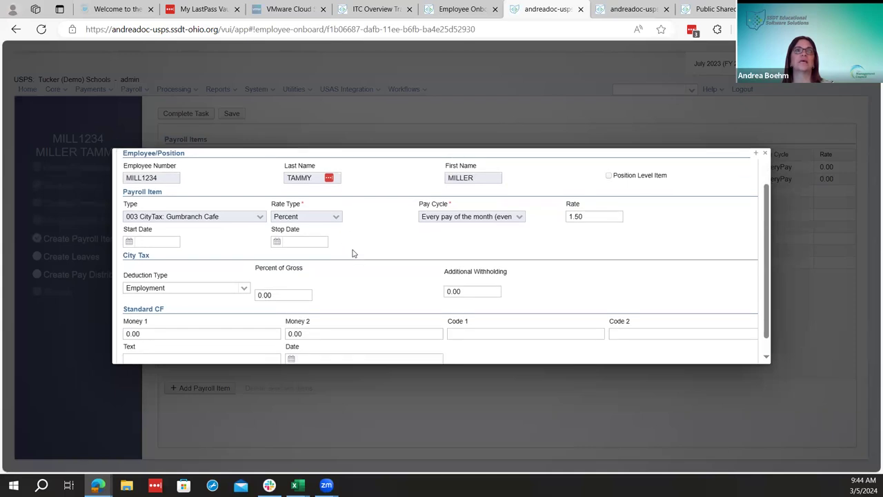
pyautogui.scroll(-1, 352, 316)
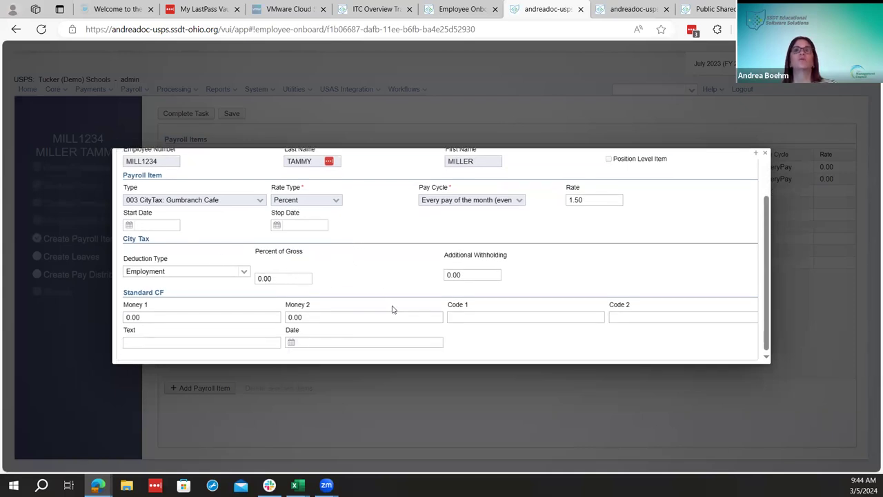
pyautogui.scroll(2, 390, 310)
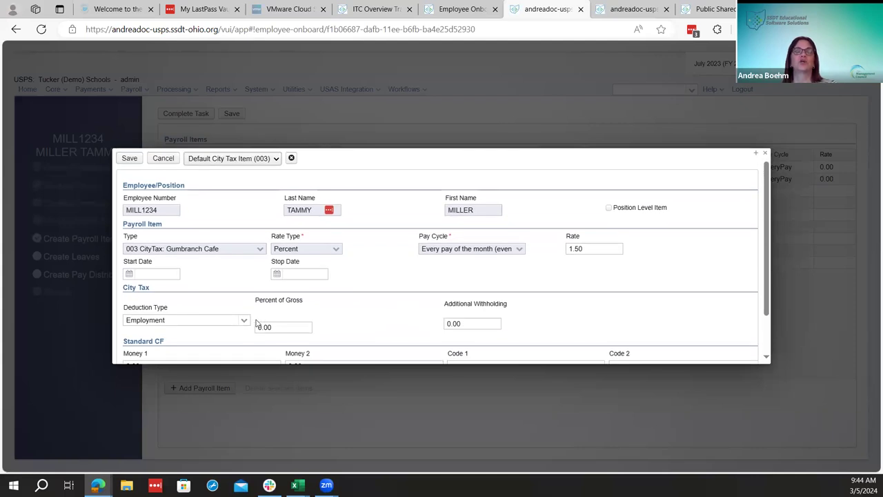
pyautogui.click(271, 160)
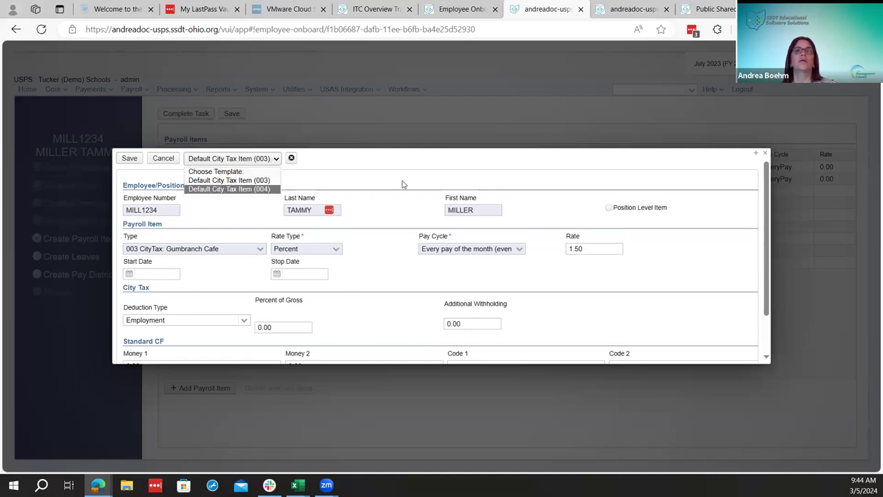
pyautogui.click(270, 283)
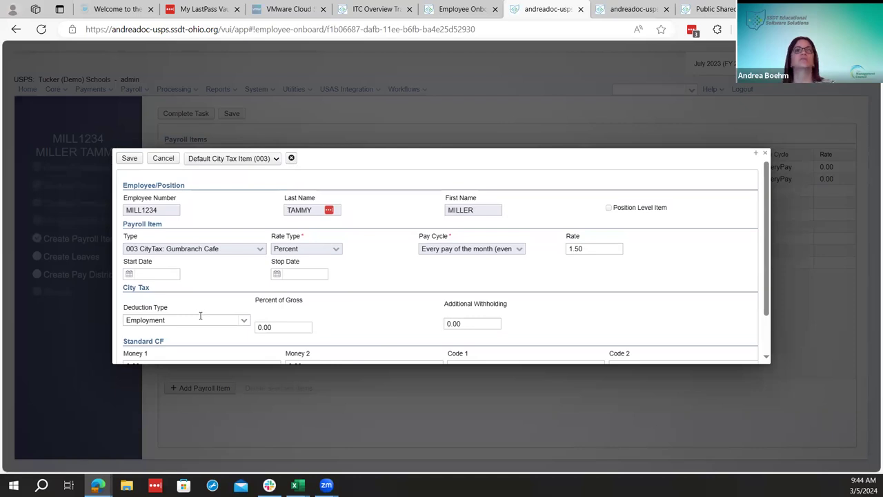
pyautogui.click(243, 321)
pyautogui.click(242, 322)
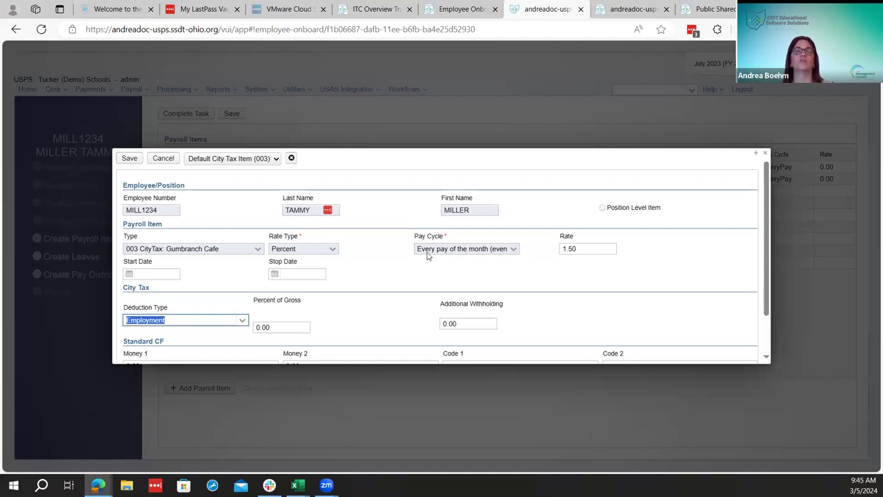
pyautogui.click(130, 159)
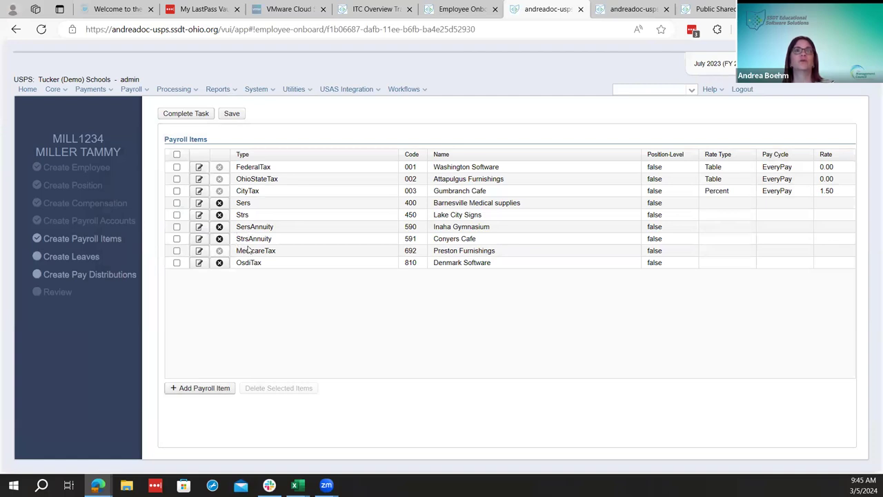
# Delete the Strs and StrsAnnuity 591 payroll items
pyautogui.click(220, 216)
pyautogui.click(529, 300)
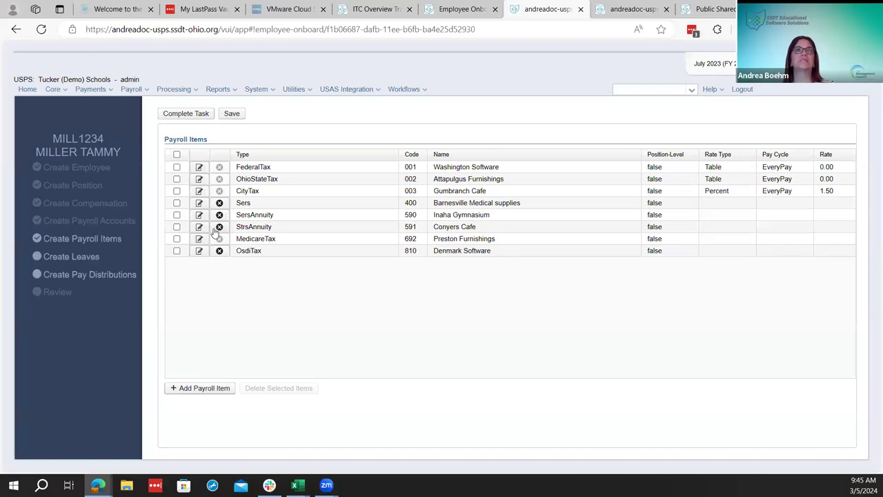
pyautogui.click(219, 228)
pyautogui.click(529, 300)
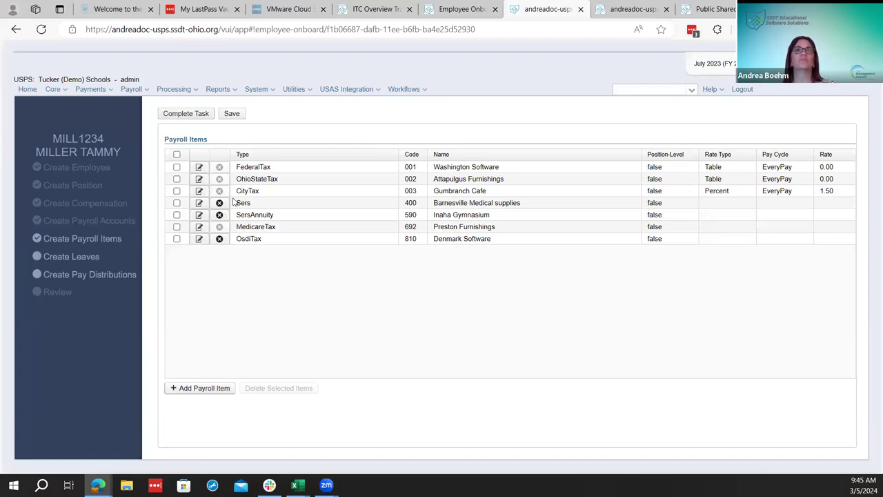
# Apply the Default SERS Item (400) template to Sers and save it
pyautogui.click(199, 203)
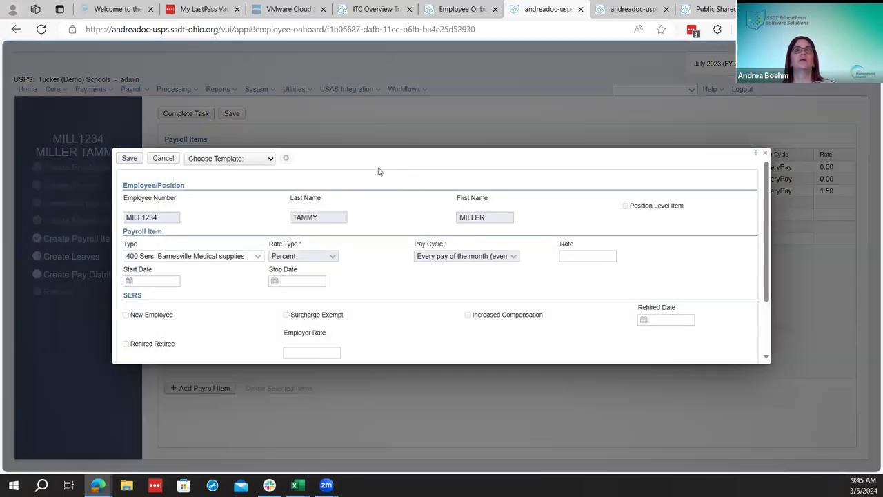
pyautogui.click(259, 160)
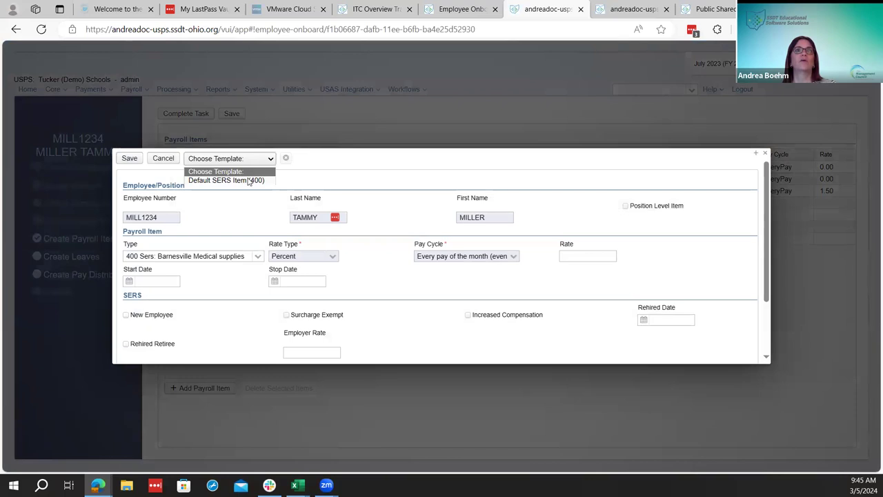
pyautogui.click(249, 180)
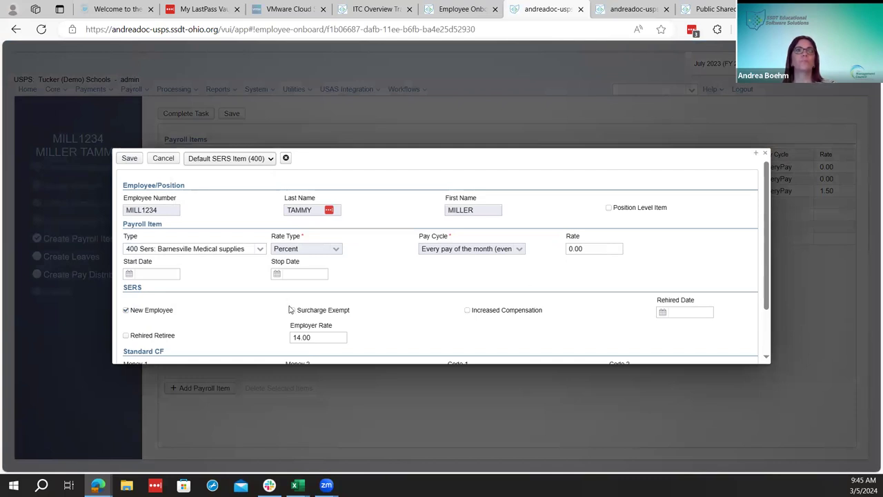
pyautogui.scroll(-1, 585, 289)
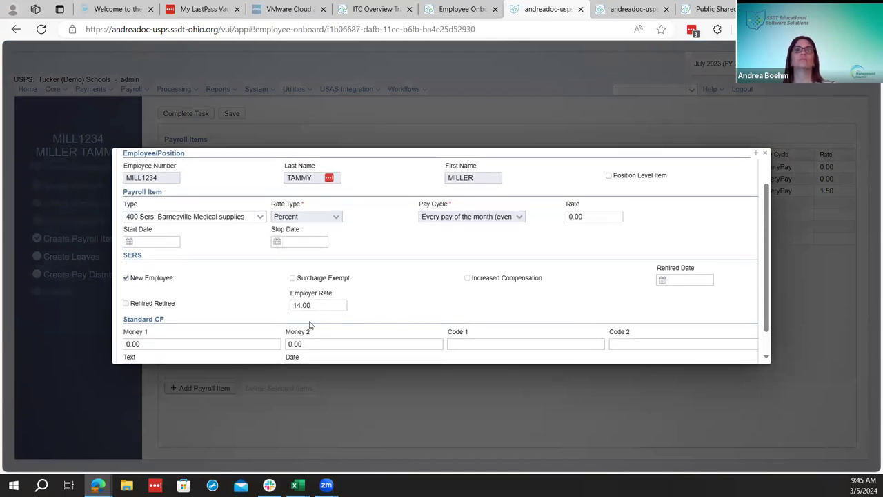
pyautogui.scroll(1, 321, 328)
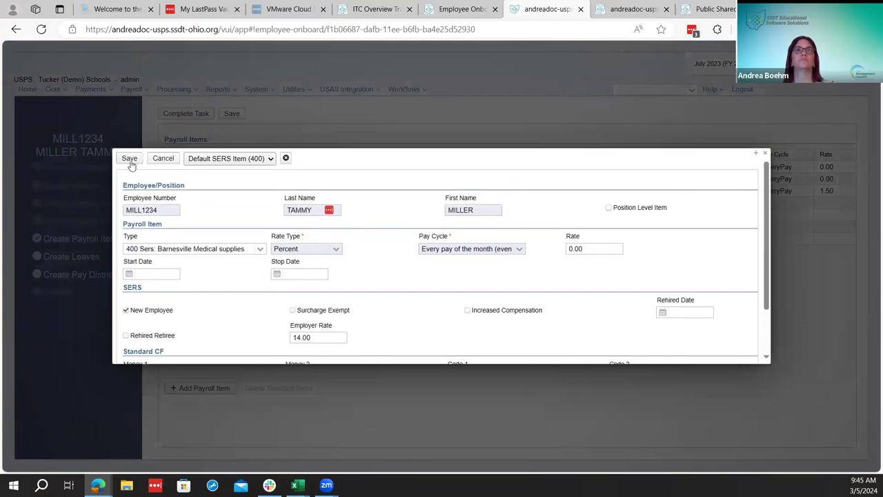
pyautogui.click(129, 160)
# Apply the Default SERS Annuity Item (590) template to SersAnnuity and save it at 10.00
pyautogui.click(198, 215)
pyautogui.click(220, 159)
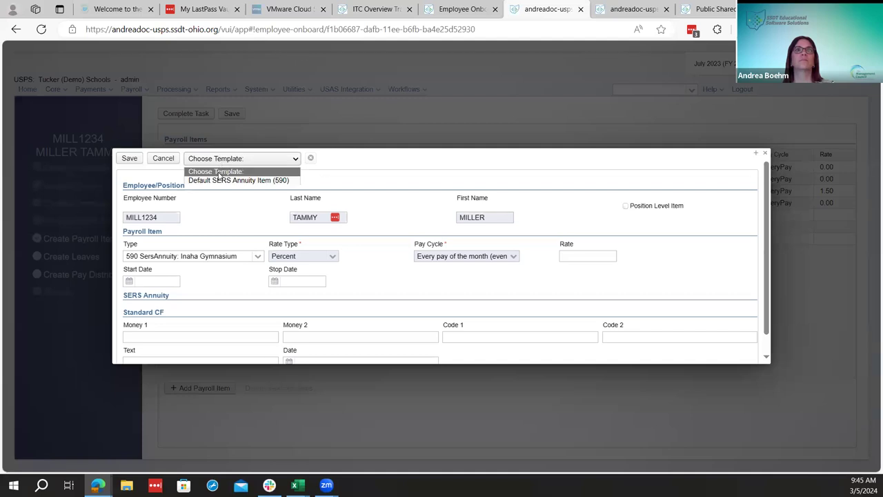
pyautogui.click(218, 180)
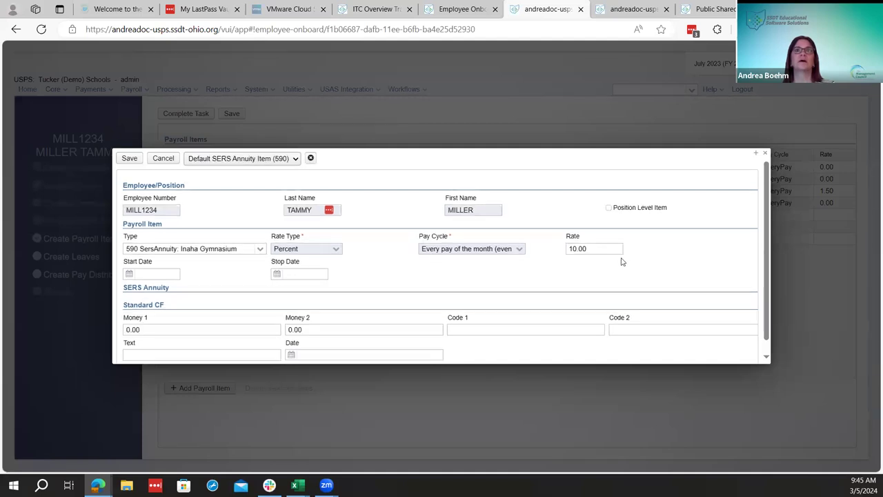
pyautogui.scroll(-1, 629, 261)
pyautogui.scroll(-1, 629, 261)
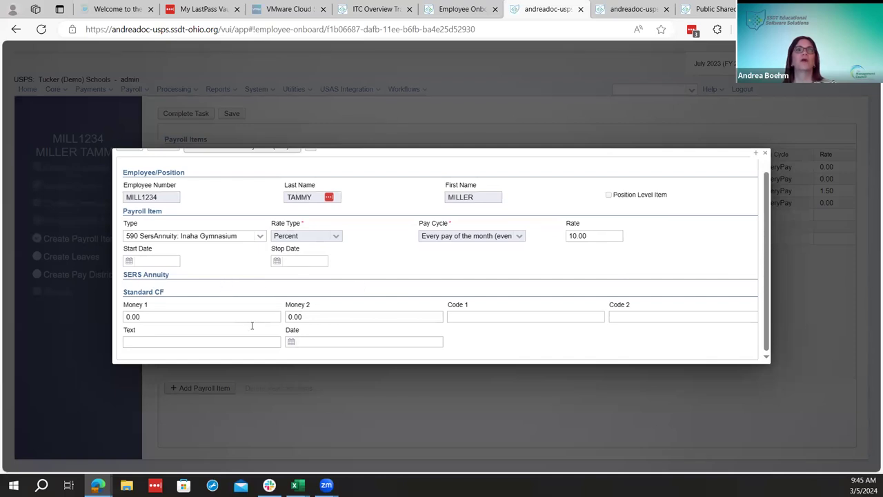
pyautogui.scroll(2, 252, 326)
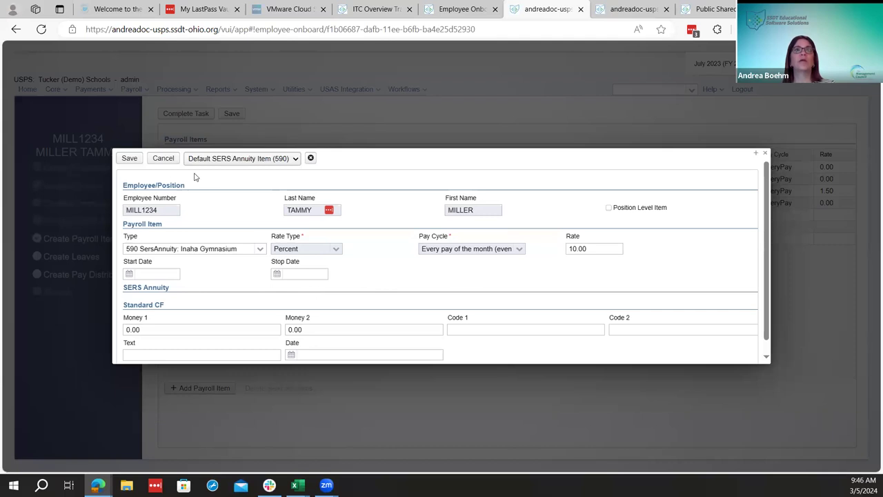
pyautogui.click(130, 158)
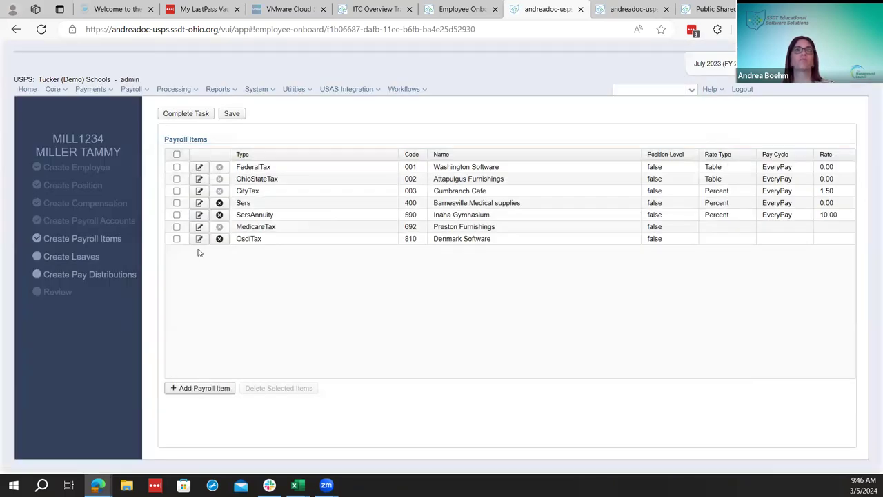
# Save the payroll items and attempt Complete Task, which fails because MedicareTax lacks a pay cycle
pyautogui.click(199, 227)
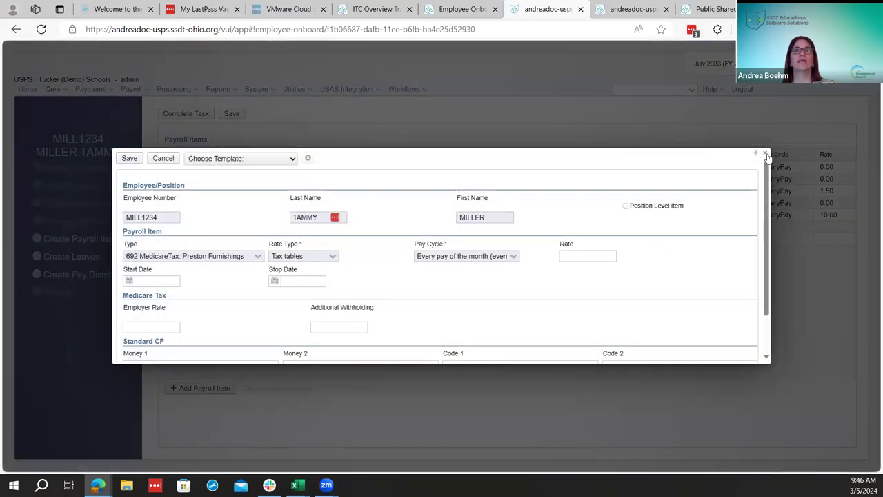
pyautogui.click(767, 155)
pyautogui.click(226, 116)
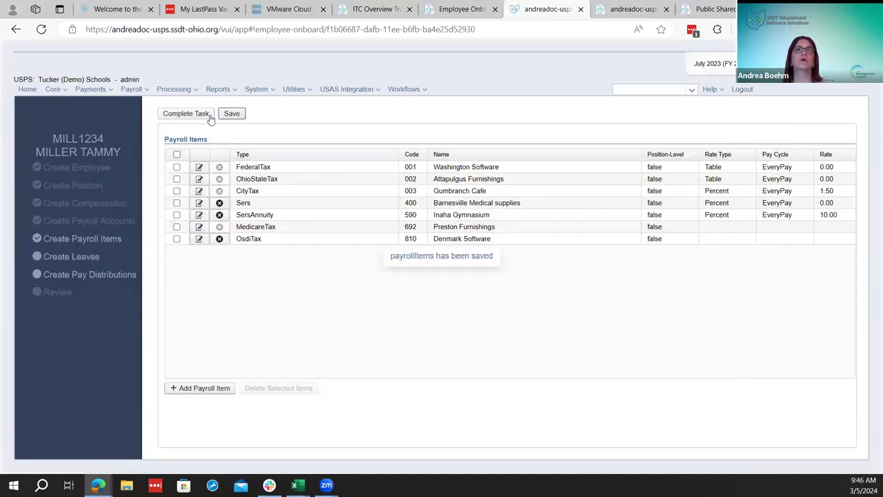
pyautogui.click(209, 117)
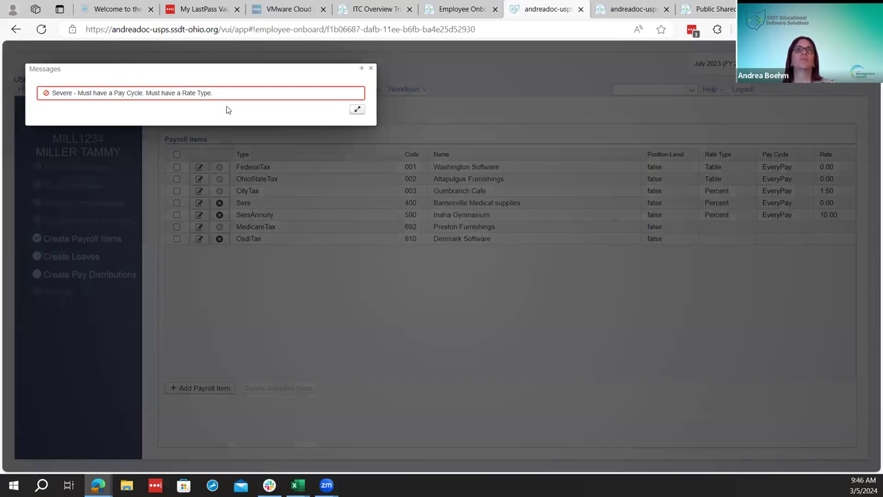
pyautogui.click(371, 69)
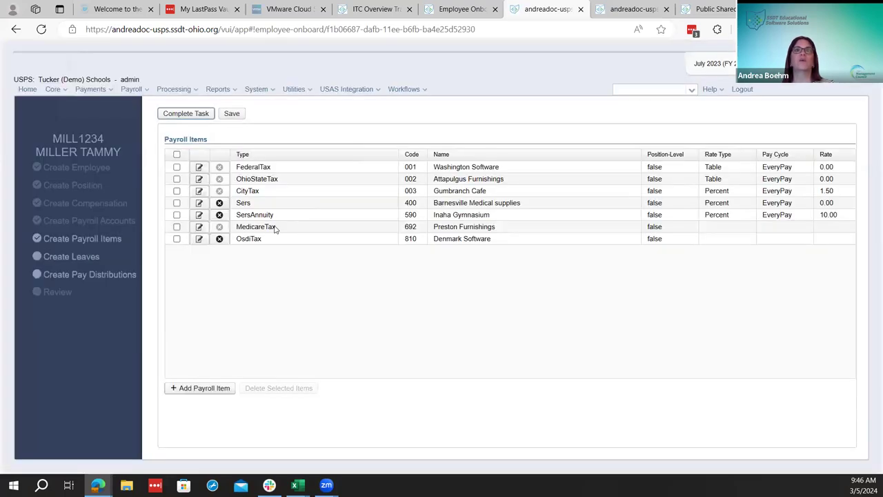
pyautogui.click(199, 228)
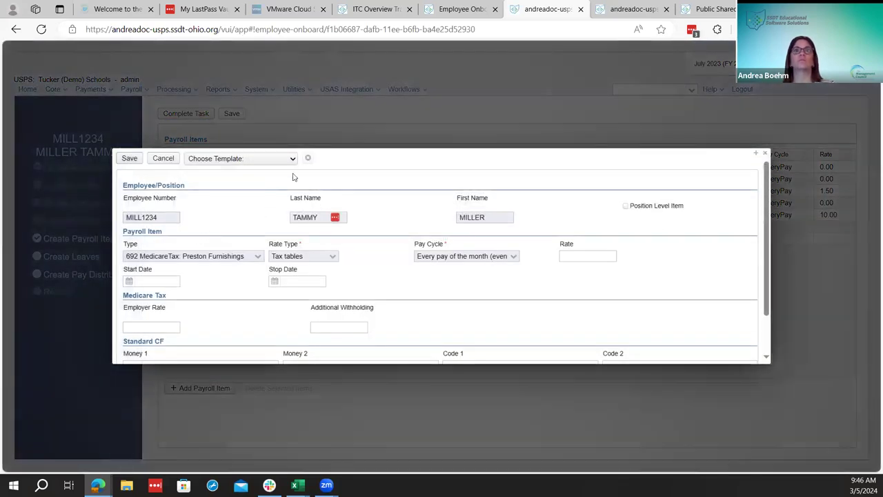
# Apply the Default Medicare Tax Item (692) template to MedicareTax and save it
pyautogui.click(279, 162)
pyautogui.click(271, 180)
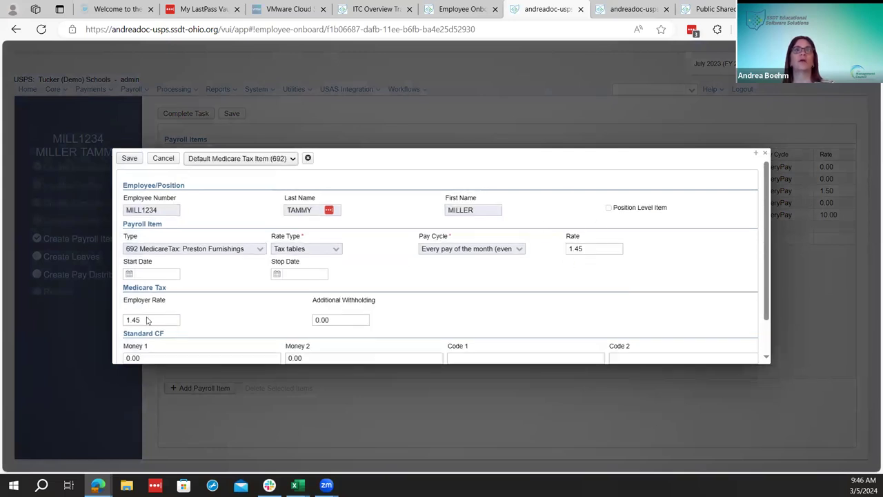
pyautogui.click(286, 161)
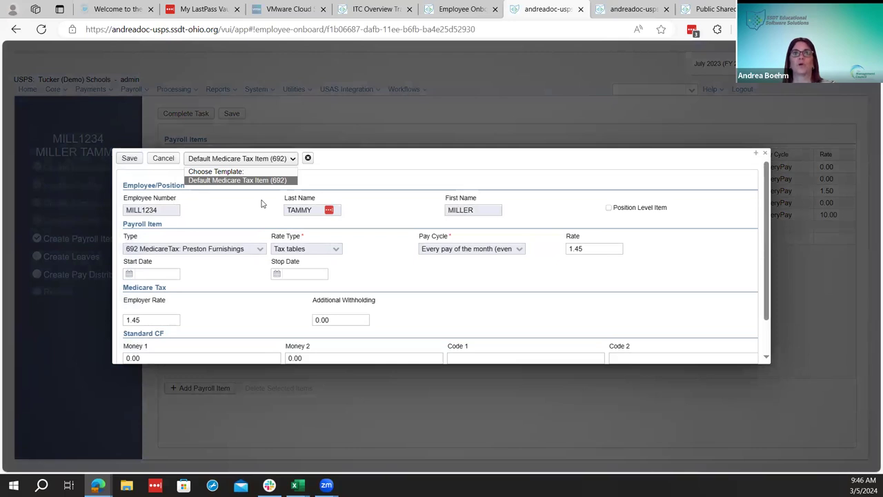
pyautogui.click(131, 158)
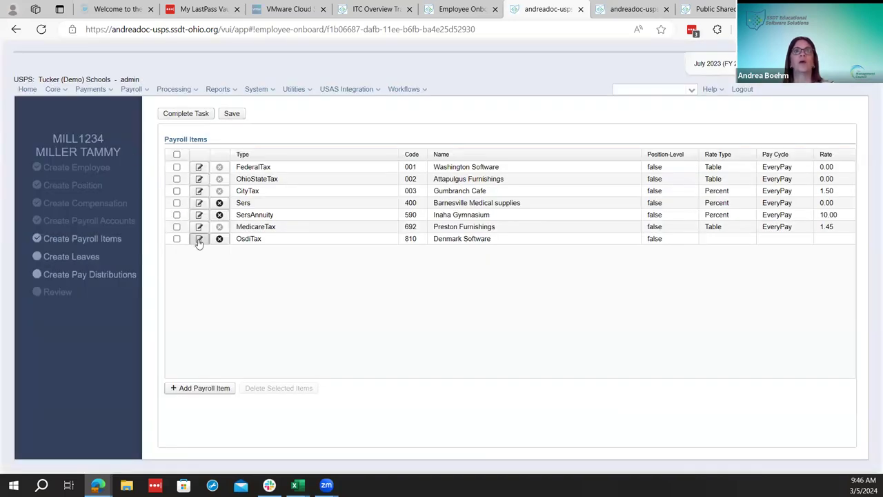
# Apply the Default OSDI Tax Item (810) template to OsdiTax, save all items and complete the step
pyautogui.click(199, 239)
pyautogui.click(269, 163)
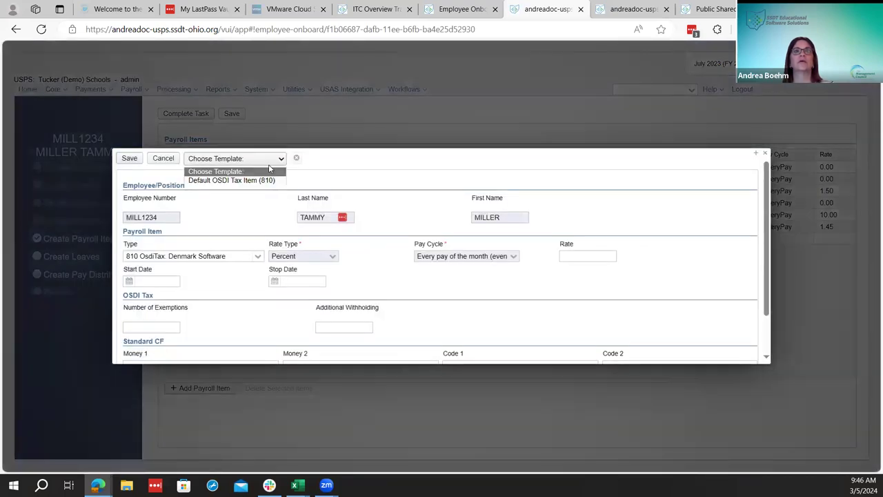
pyautogui.click(269, 180)
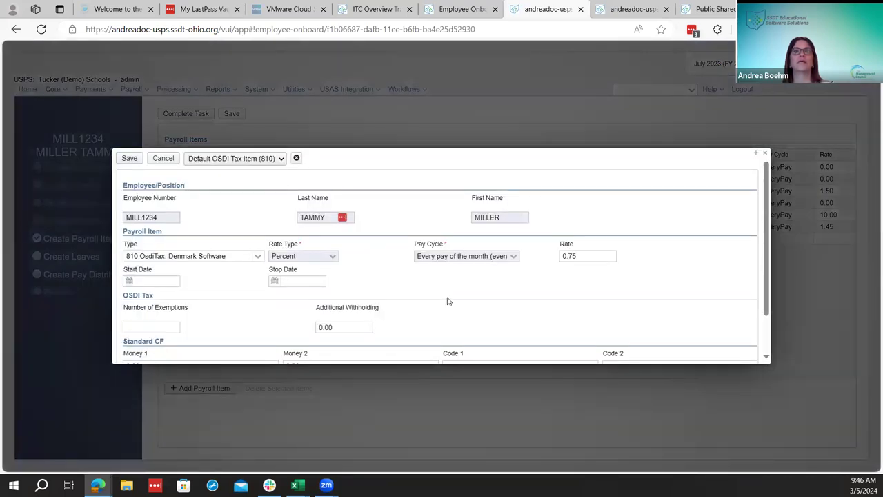
pyautogui.scroll(-2, 299, 315)
pyautogui.scroll(2, 290, 239)
pyautogui.click(129, 158)
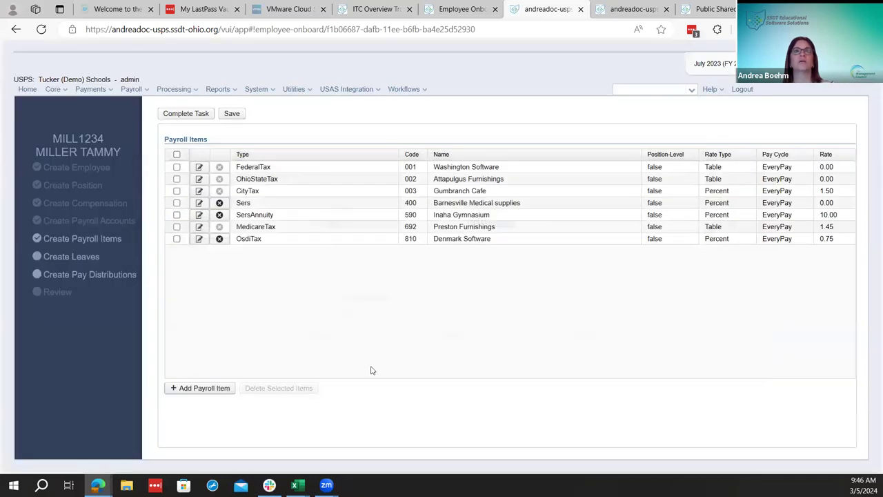
pyautogui.click(236, 114)
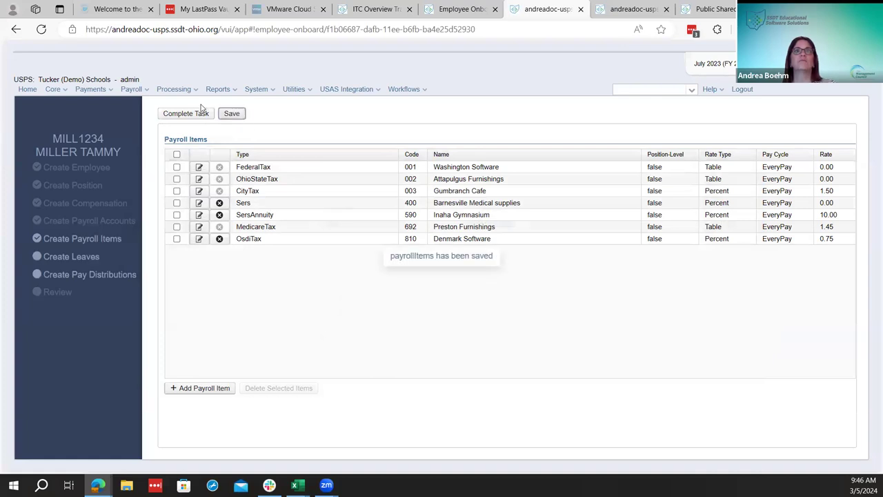
pyautogui.click(199, 114)
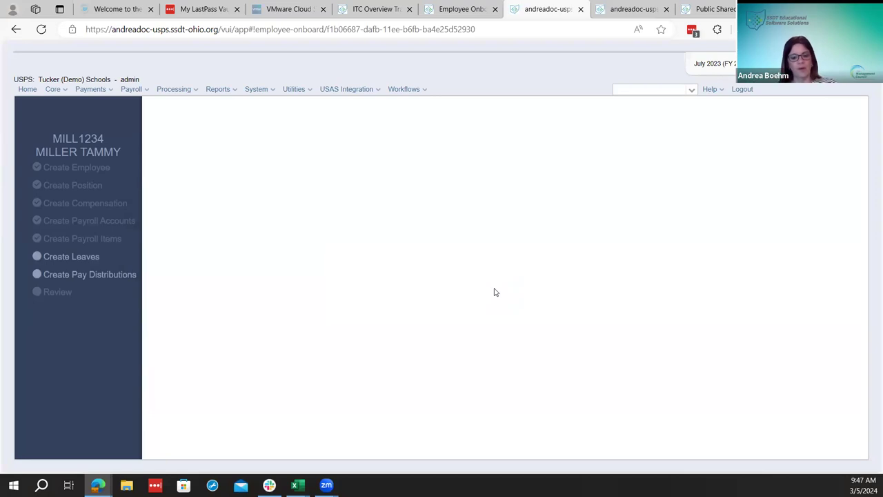
# Start the Create Leaves onboarding task and confirm it
pyautogui.click(75, 258)
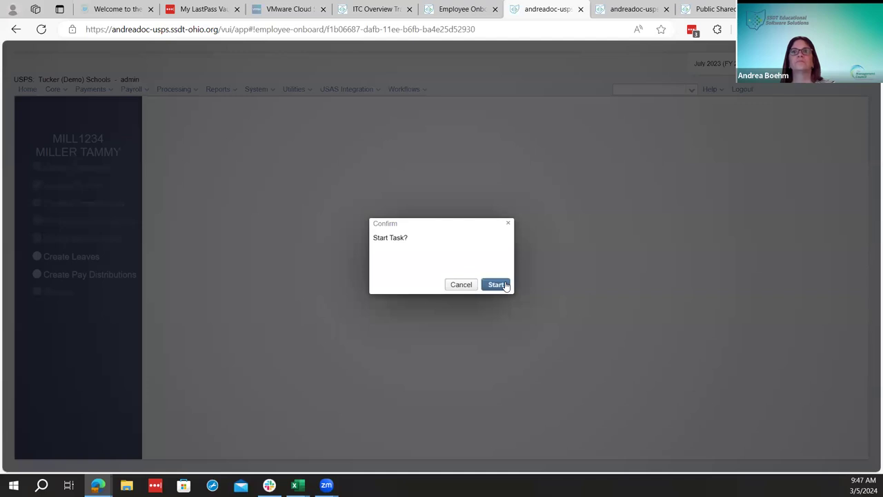
pyautogui.click(505, 285)
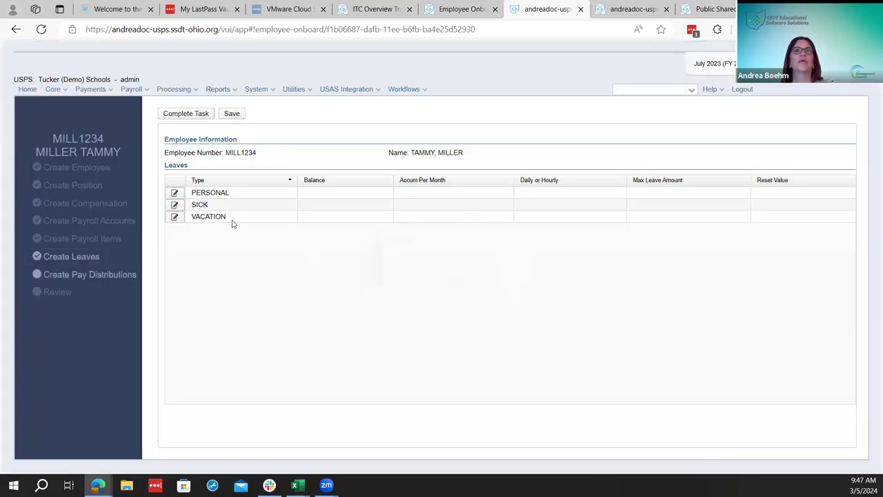
# Save Personal leave with balance 3, reset value 3 and Daily tracking
pyautogui.click(175, 194)
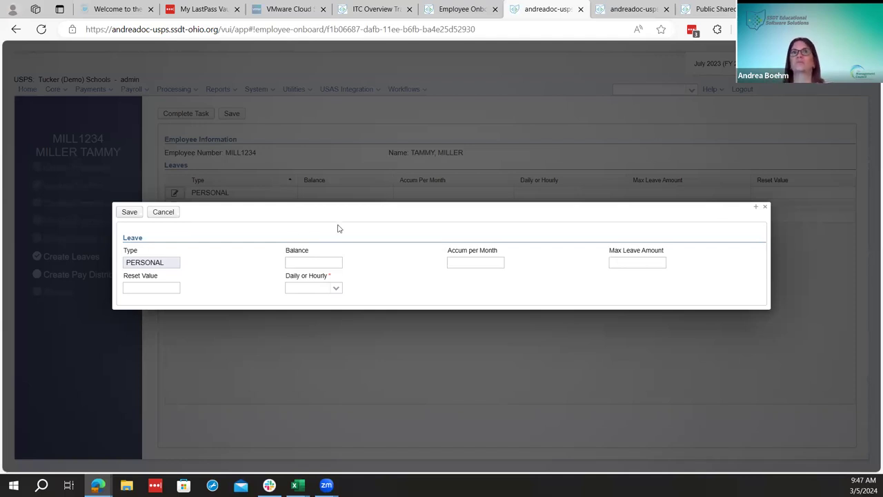
pyautogui.click(339, 261)
pyautogui.write('3')
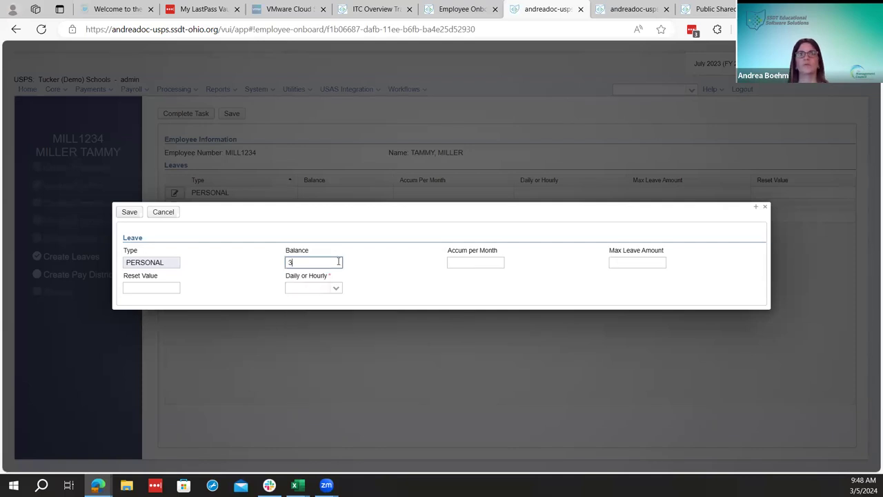
pyautogui.press('Tab')
pyautogui.press('Tab')
pyautogui.press('Tab')
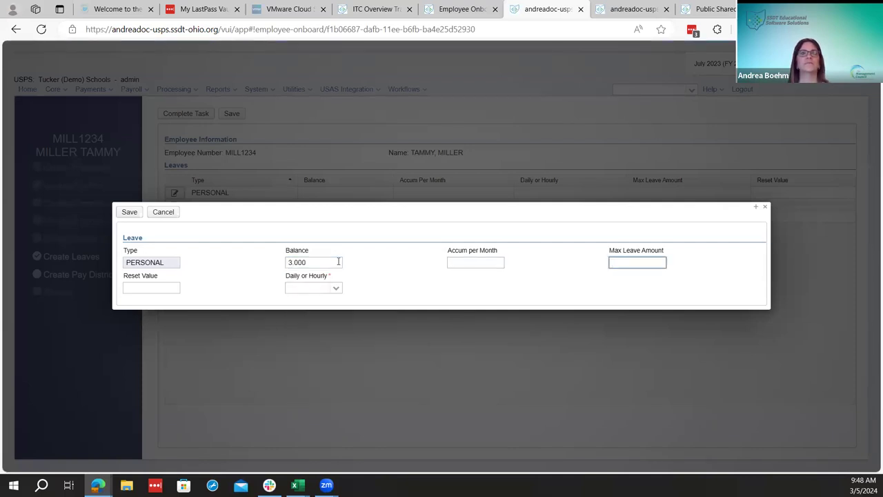
pyautogui.write('3')
pyautogui.press('Tab')
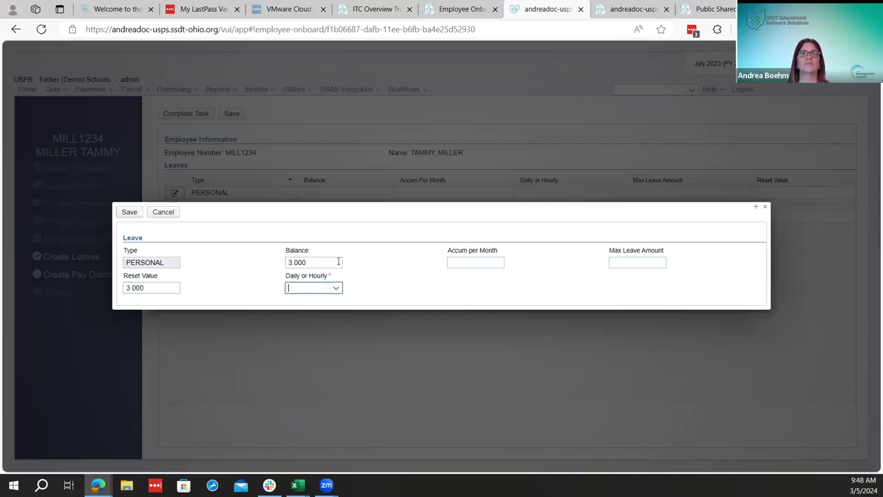
pyautogui.write('d')
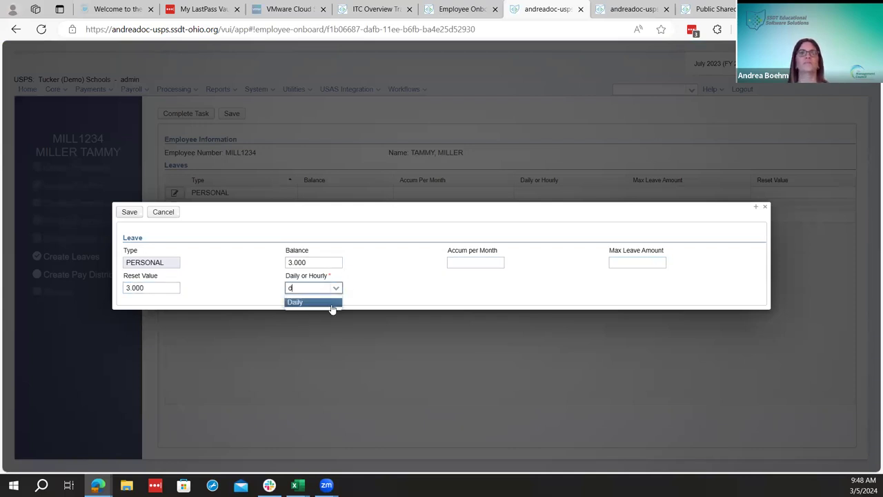
pyautogui.click(327, 302)
pyautogui.click(134, 211)
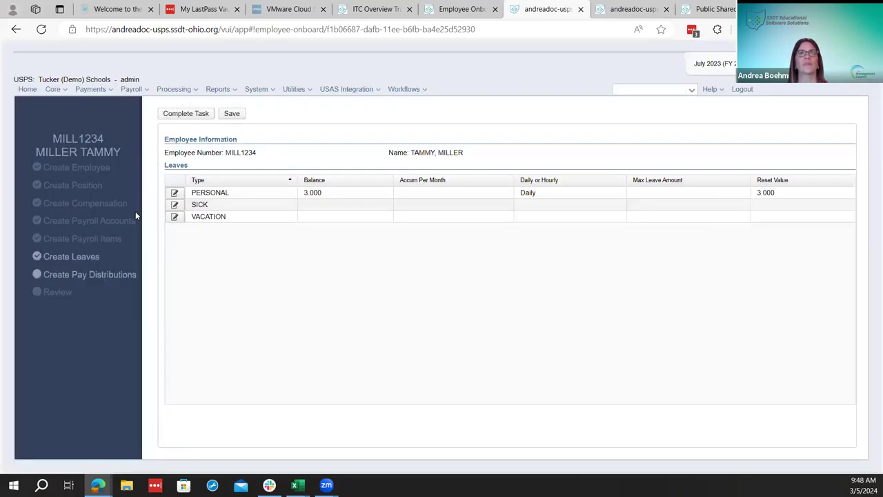
pyautogui.click(175, 205)
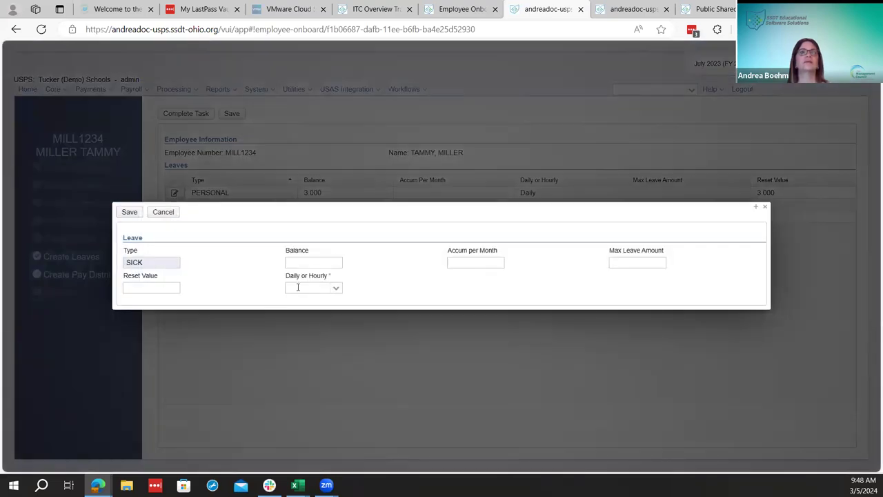
pyautogui.click(292, 263)
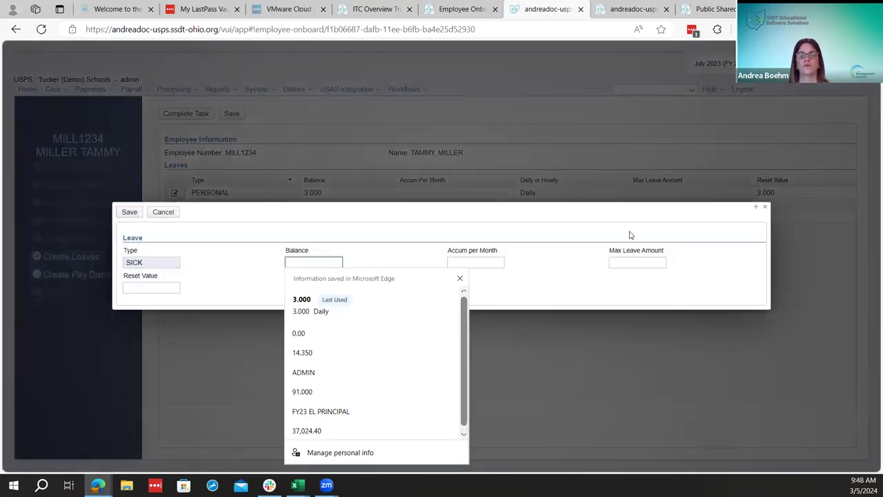
# Save Sick leave with balance 20, 1.25 monthly accrual, 100 max, Daily
pyautogui.write('20')
pyautogui.press('Tab')
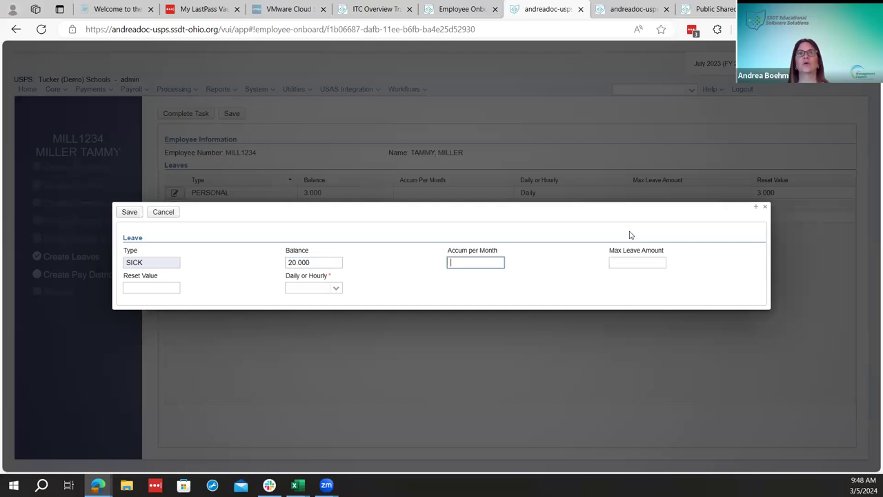
pyautogui.write('1.25')
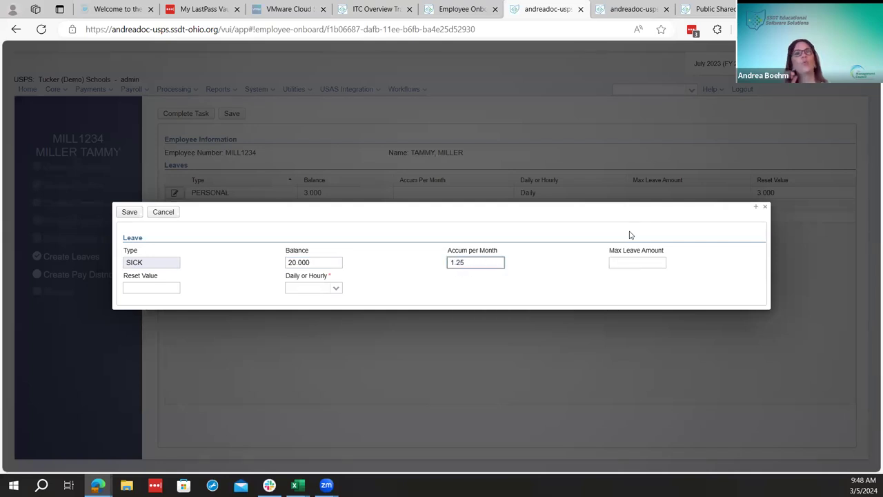
pyautogui.press('Tab')
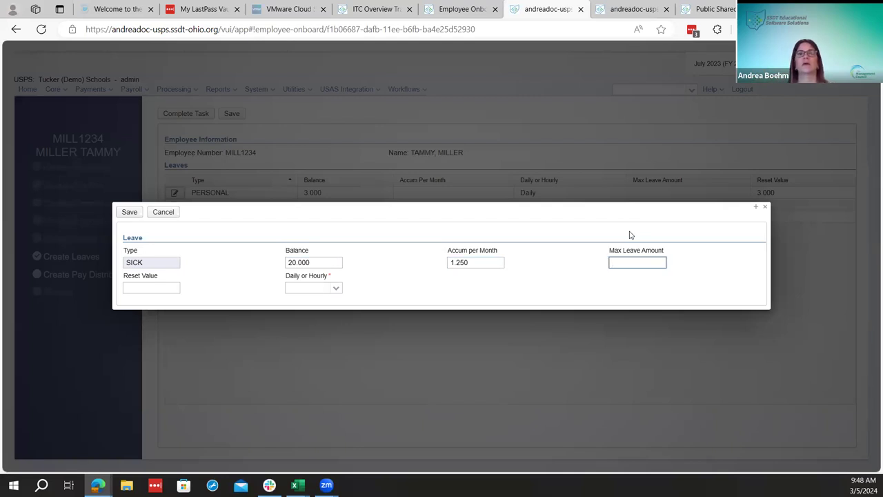
pyautogui.write('100')
pyautogui.press('Tab')
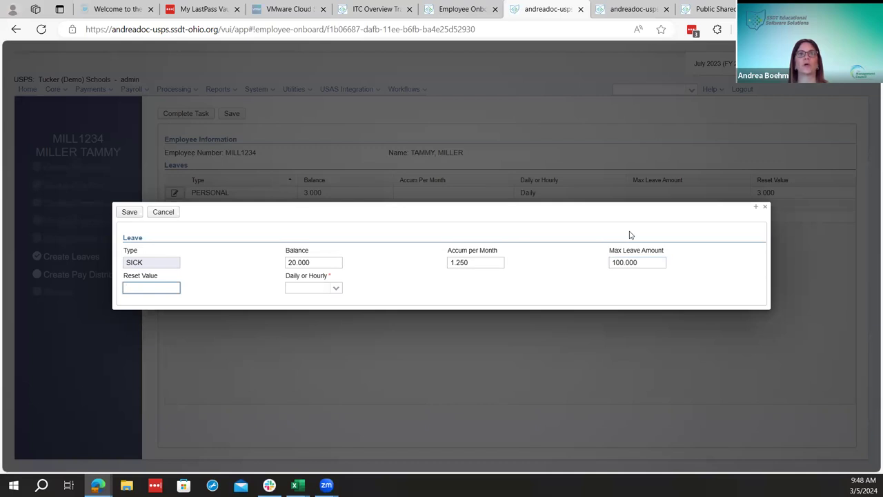
pyautogui.press('Tab')
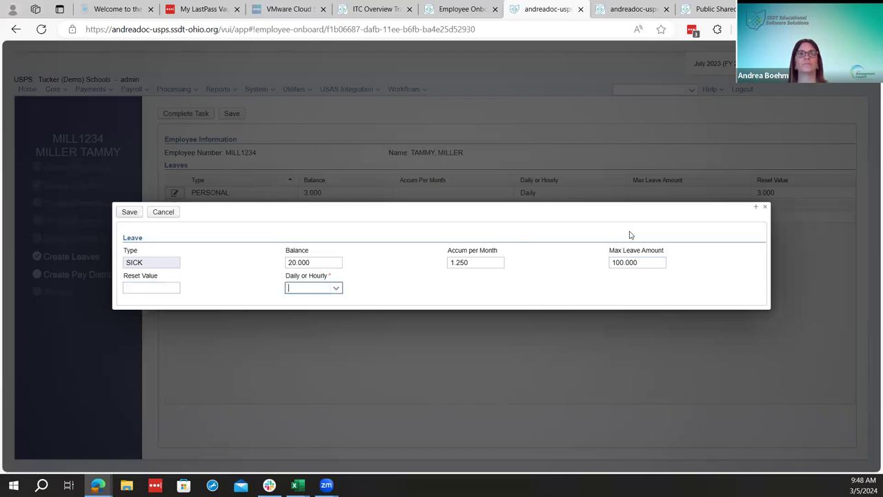
pyautogui.write('d')
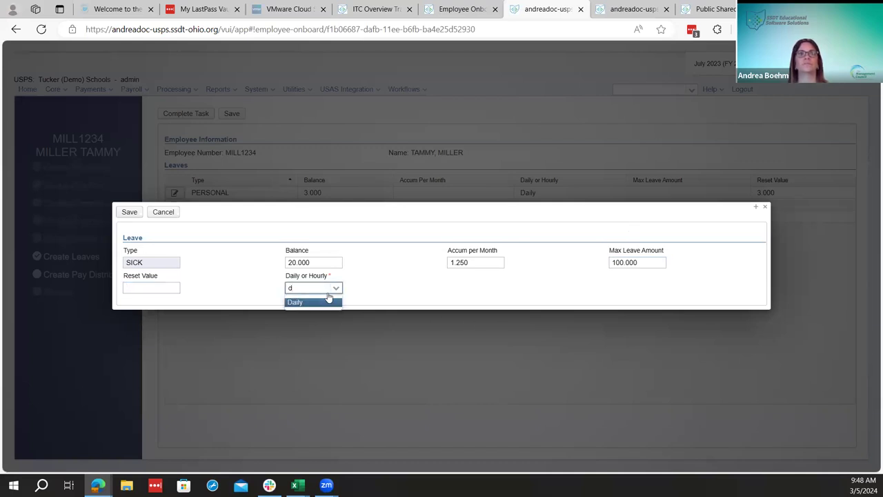
pyautogui.click(310, 302)
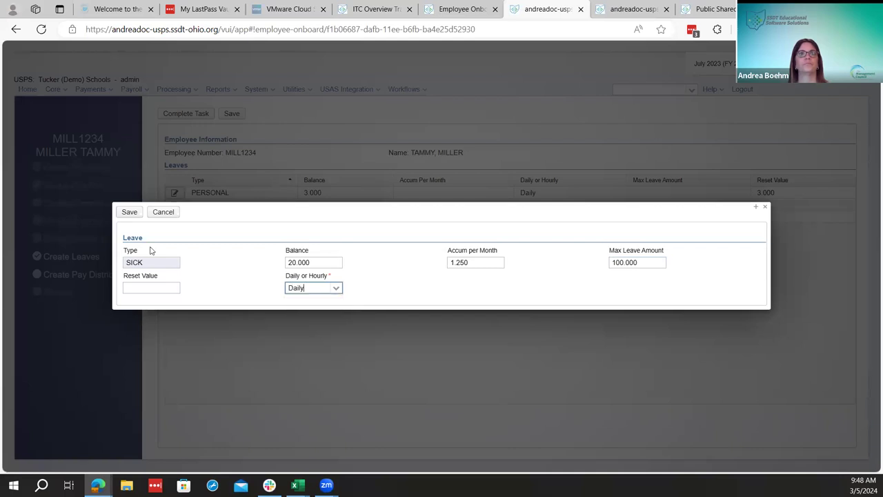
pyautogui.click(129, 211)
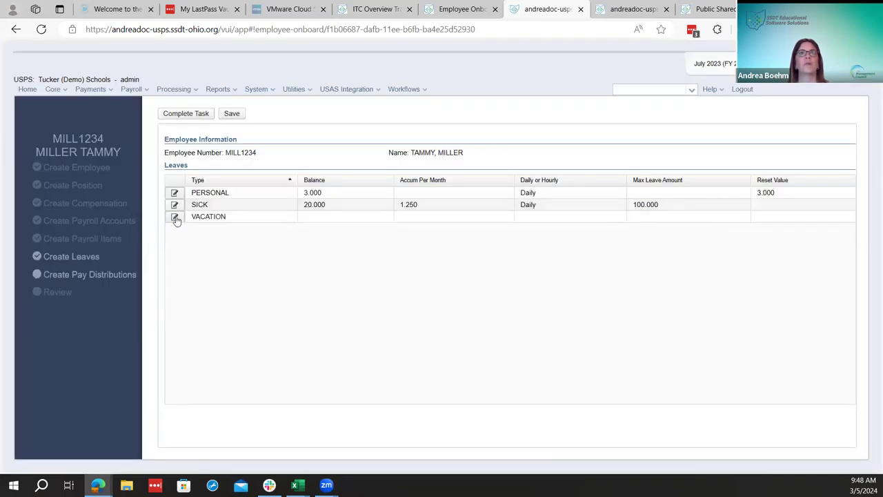
# Save Vacation leave with balance 30, 1.25 monthly accrual, 200 max, Daily
pyautogui.click(175, 217)
pyautogui.click(289, 264)
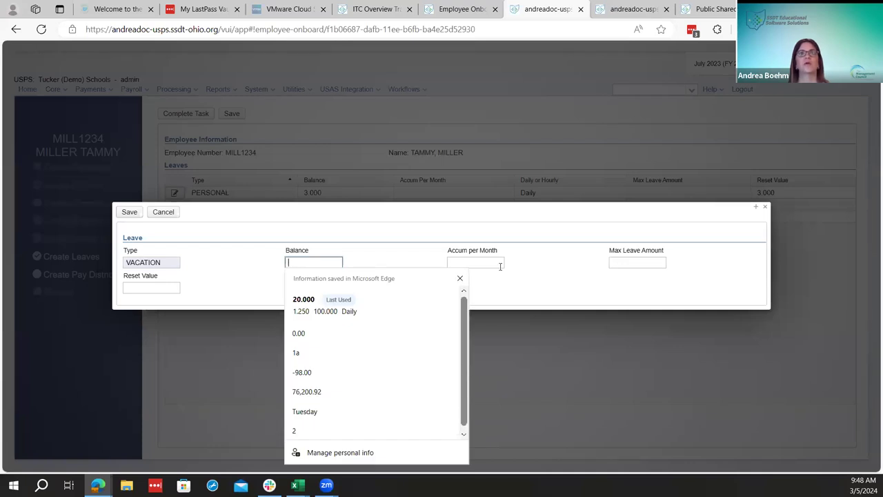
pyautogui.write('30')
pyautogui.press('Tab')
pyautogui.write('1.25')
pyautogui.press('Tab')
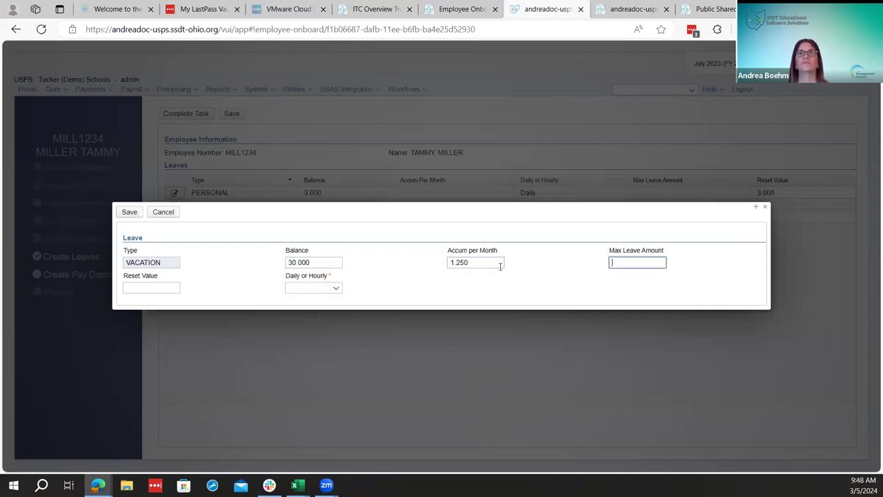
pyautogui.write('200')
pyautogui.press('Tab')
pyautogui.press('Tab')
pyautogui.write('d')
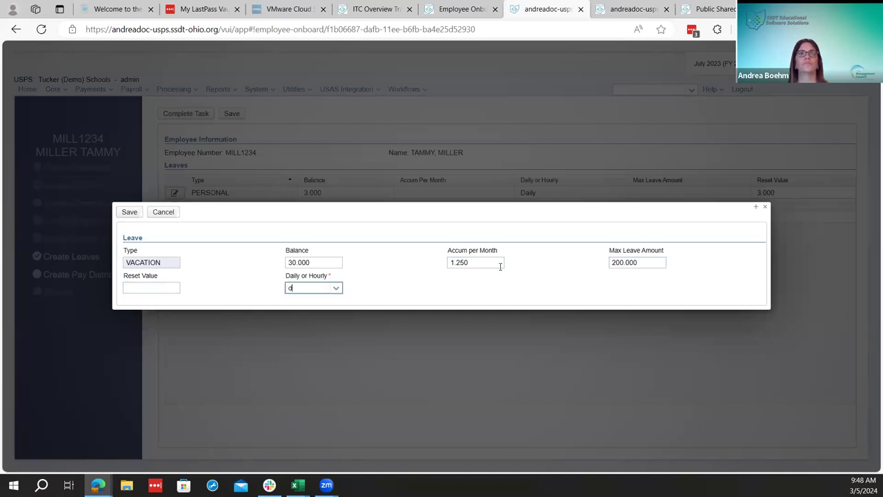
pyautogui.press('Return')
pyautogui.click(137, 213)
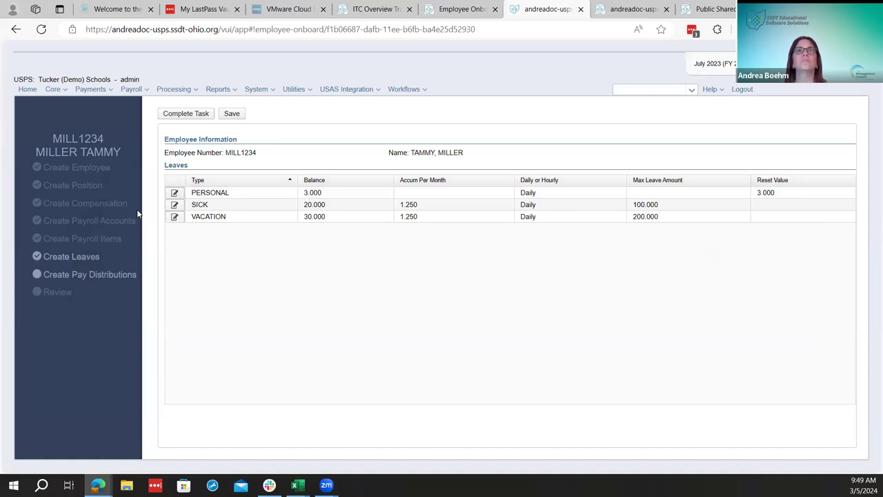
# Save the employee's leave records and complete the Create Leaves task
pyautogui.click(254, 208)
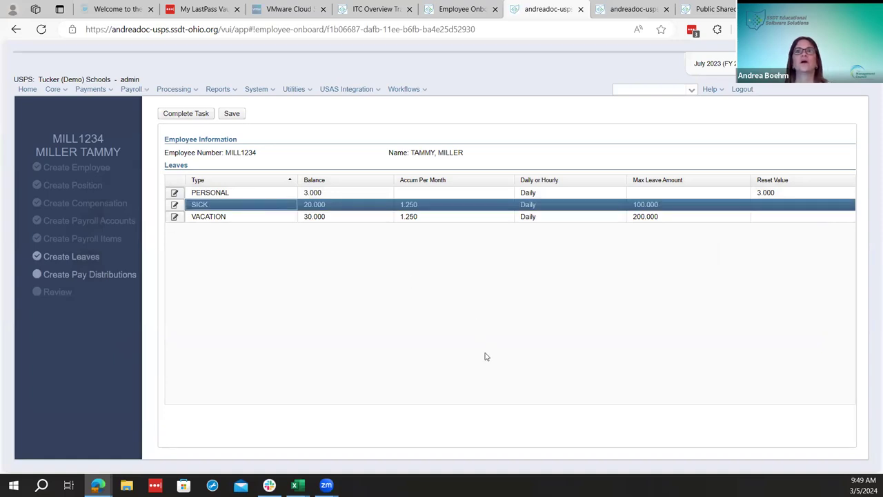
pyautogui.click(230, 112)
pyautogui.click(202, 115)
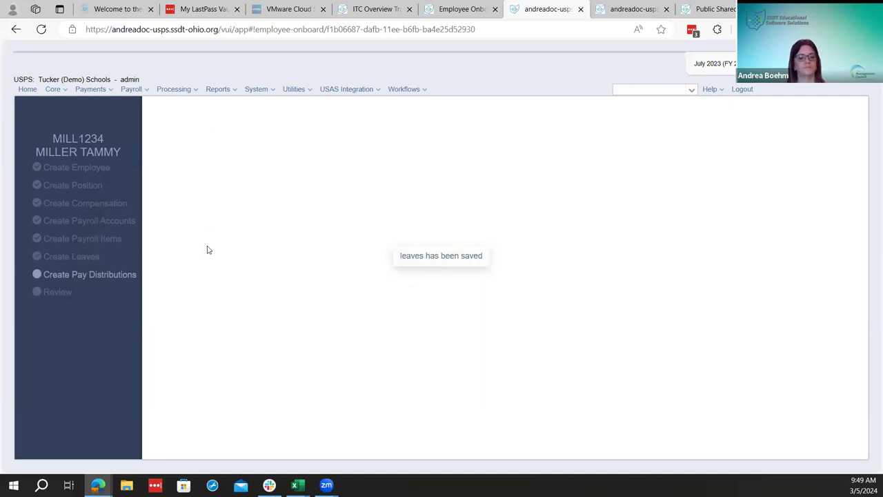
# Start the Create Pay Distributions task and begin a new pay distribution
pyautogui.click(97, 276)
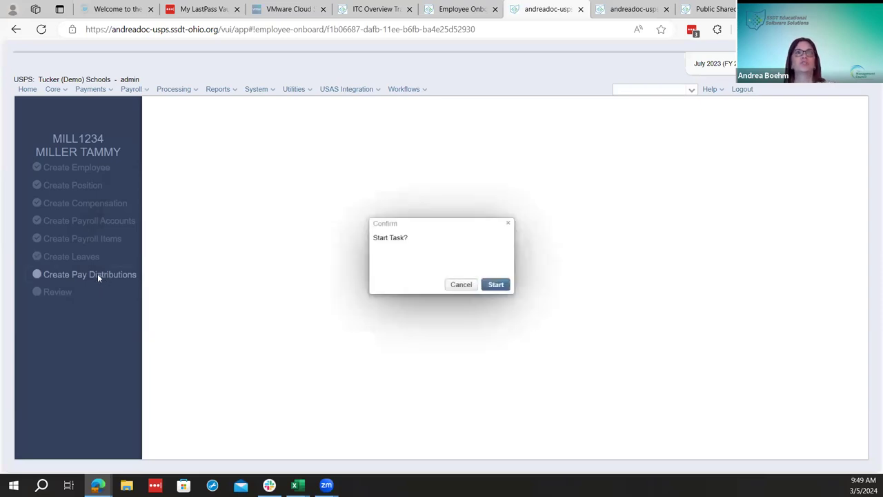
pyautogui.click(493, 284)
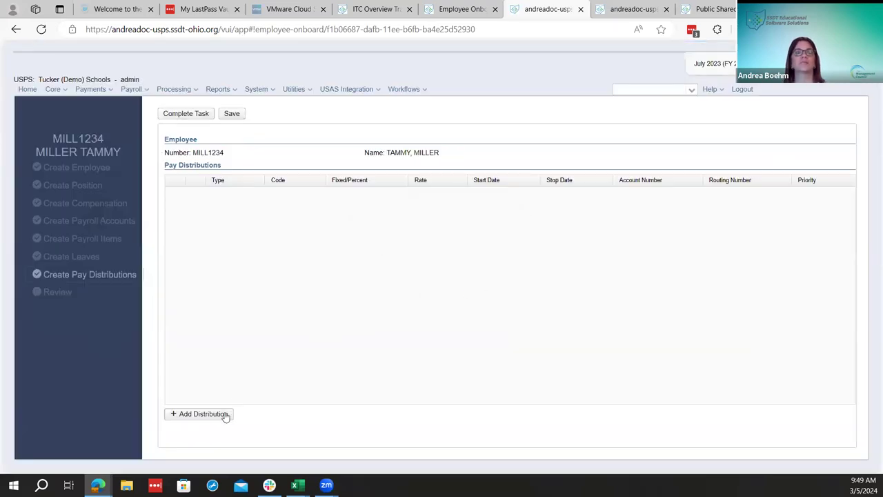
pyautogui.click(200, 413)
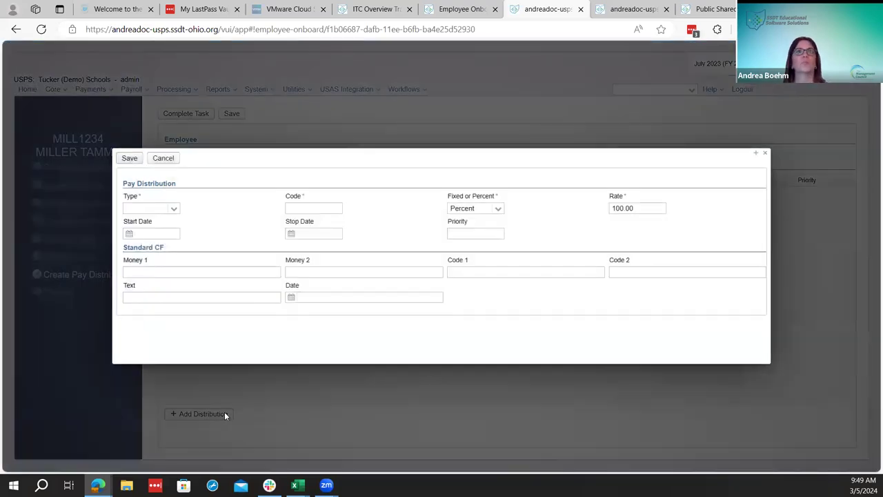
# Make the new distribution a DIRDEP direct deposit with code 700
pyautogui.click(172, 209)
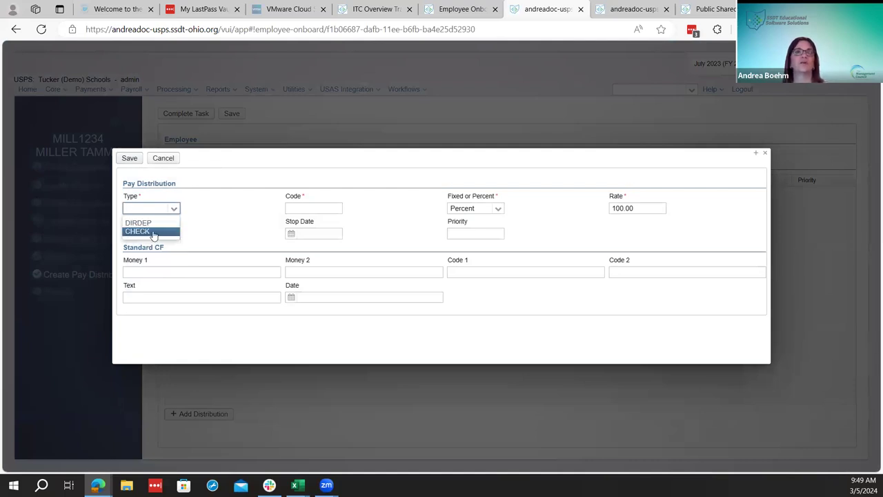
pyautogui.click(174, 208)
pyautogui.click(174, 208)
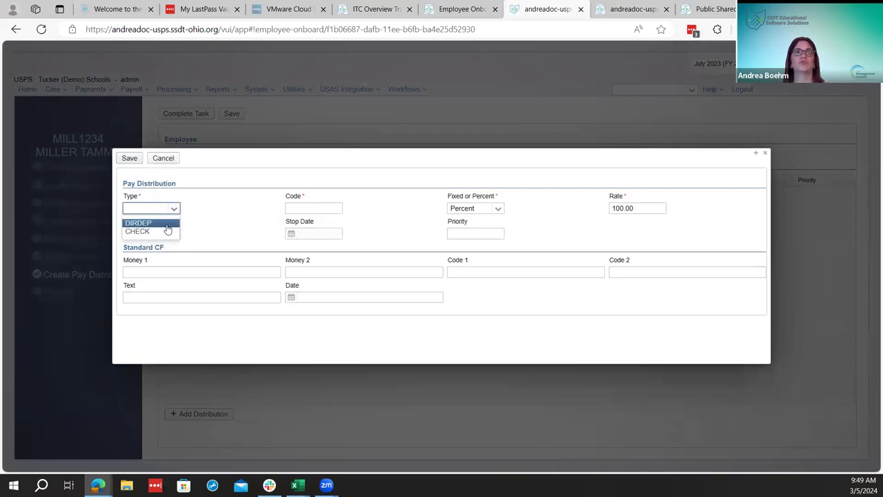
pyautogui.click(167, 225)
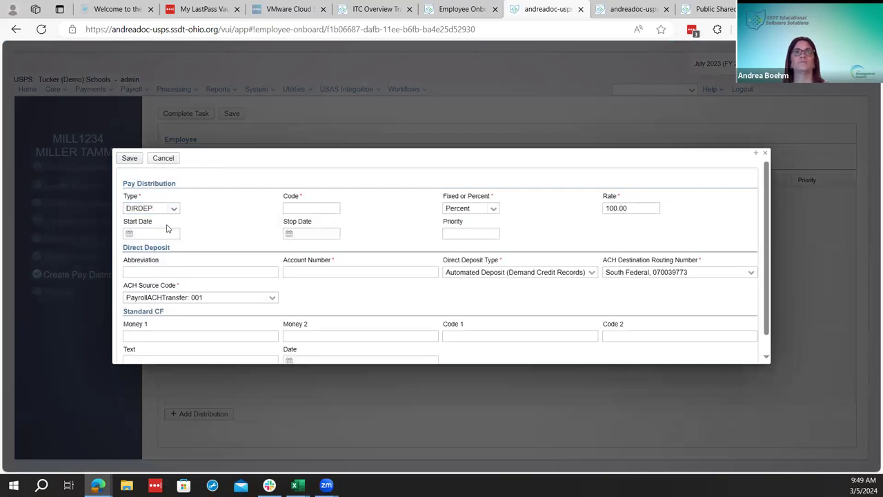
pyautogui.click(314, 211)
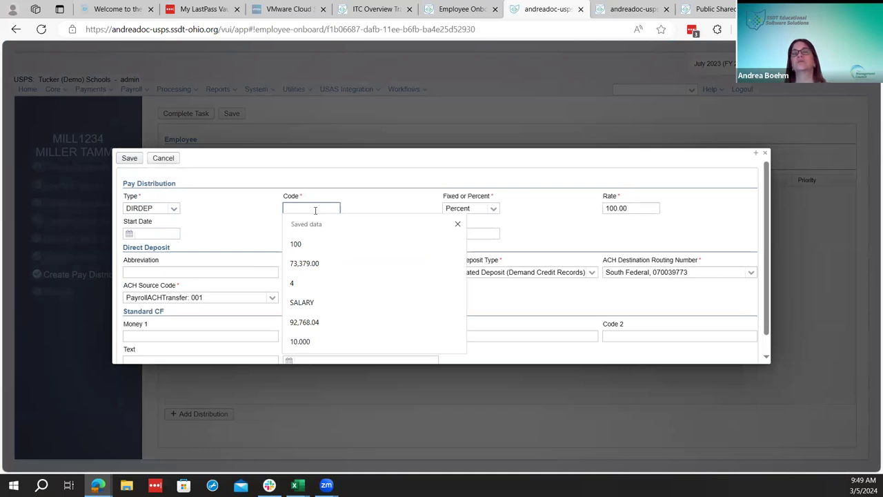
pyautogui.write('700')
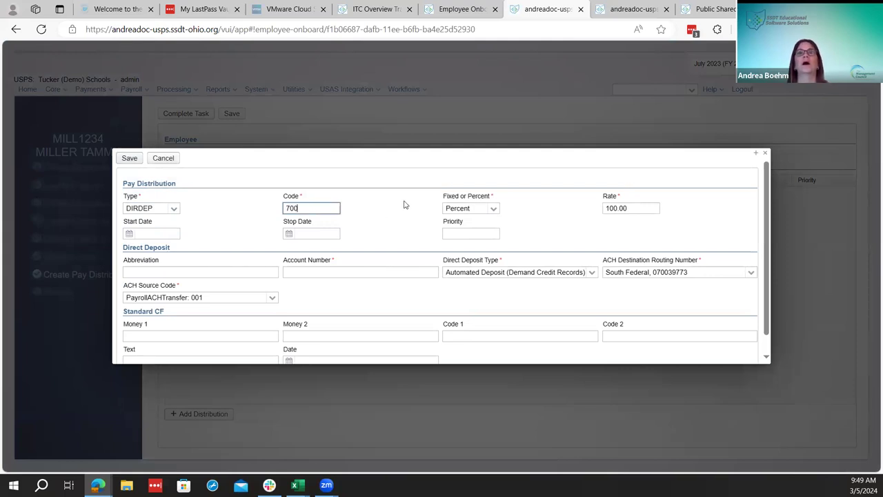
# Change the deposit from Percent to a Fixed amount of 50.00
pyautogui.press('Tab')
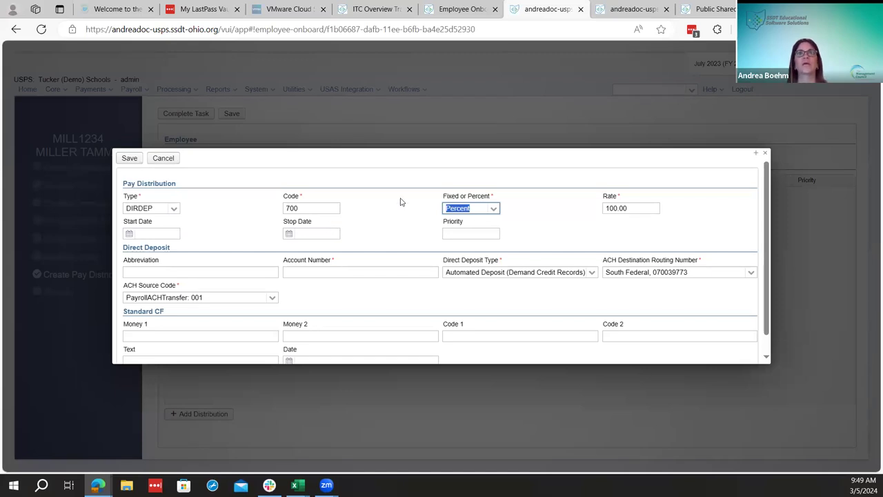
pyautogui.click(496, 208)
pyautogui.click(496, 209)
pyautogui.click(496, 208)
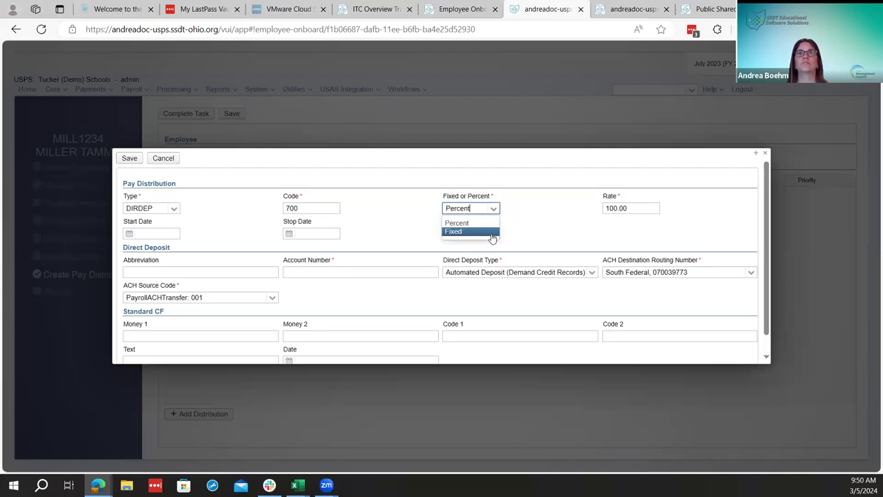
pyautogui.click(491, 236)
pyautogui.press('Tab')
pyautogui.write('50')
pyautogui.click(528, 205)
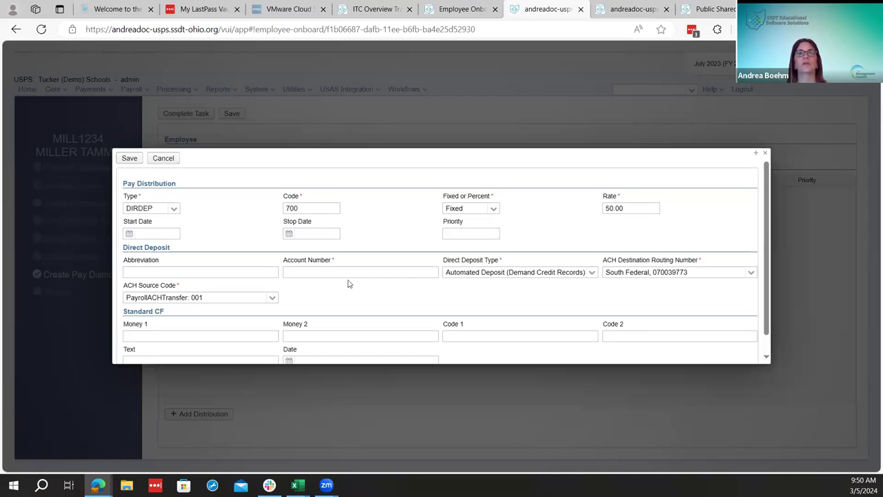
# Enter the bank account number and keep the demand credit direct deposit type
pyautogui.click(408, 273)
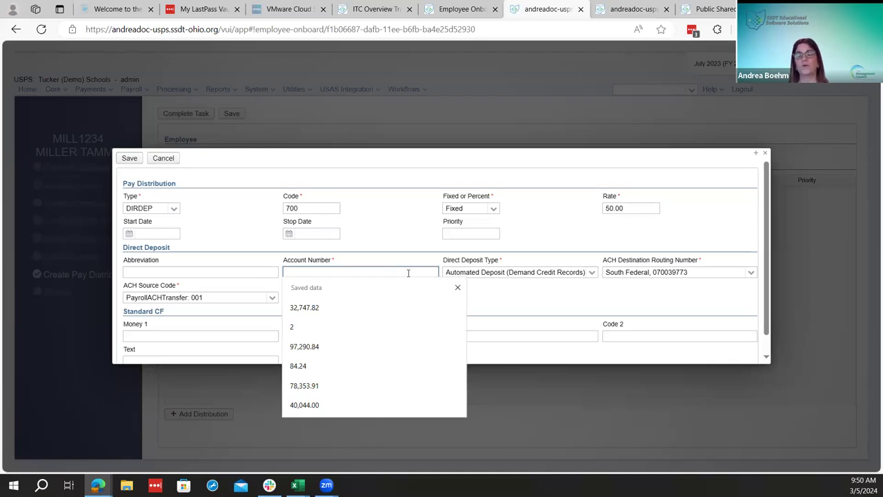
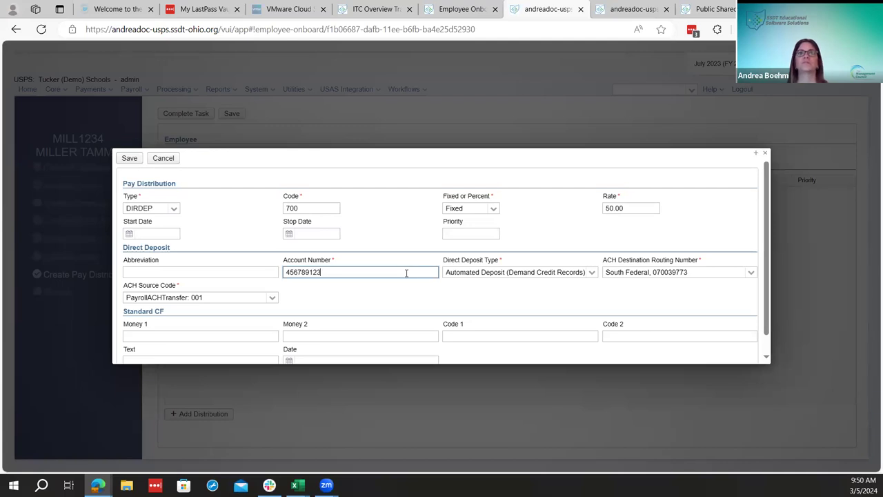
pyautogui.press('Tab')
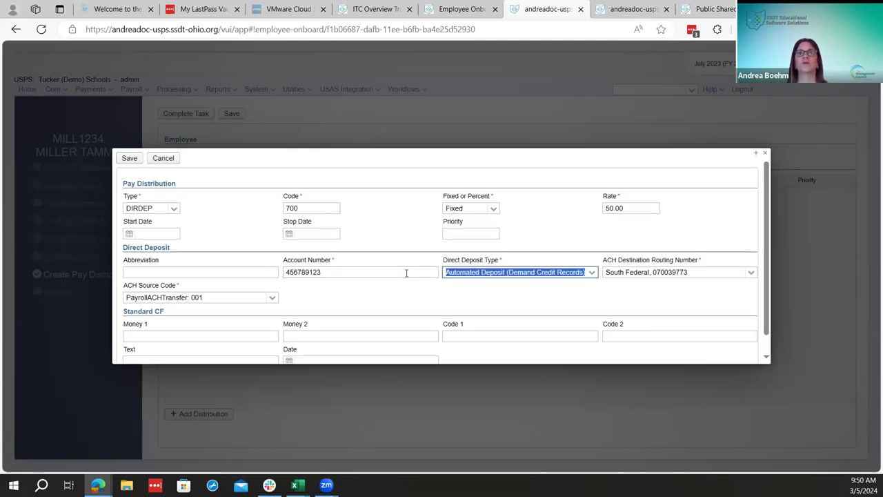
pyautogui.click(592, 273)
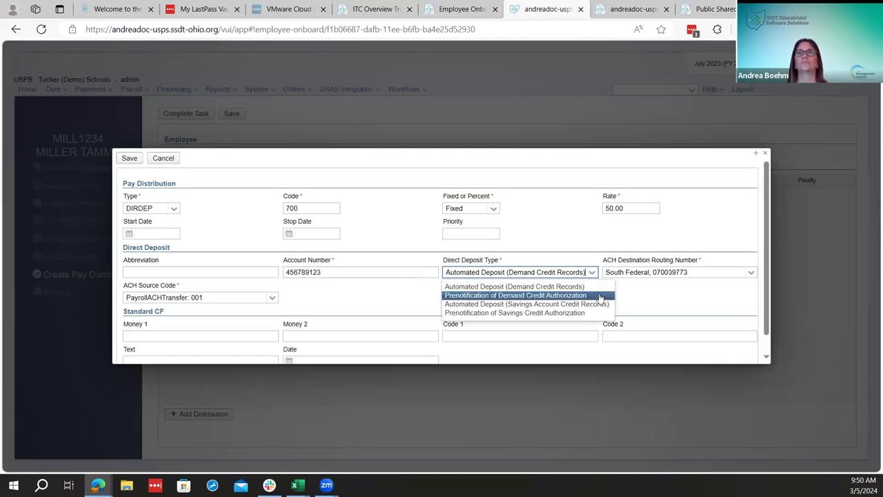
pyautogui.click(657, 224)
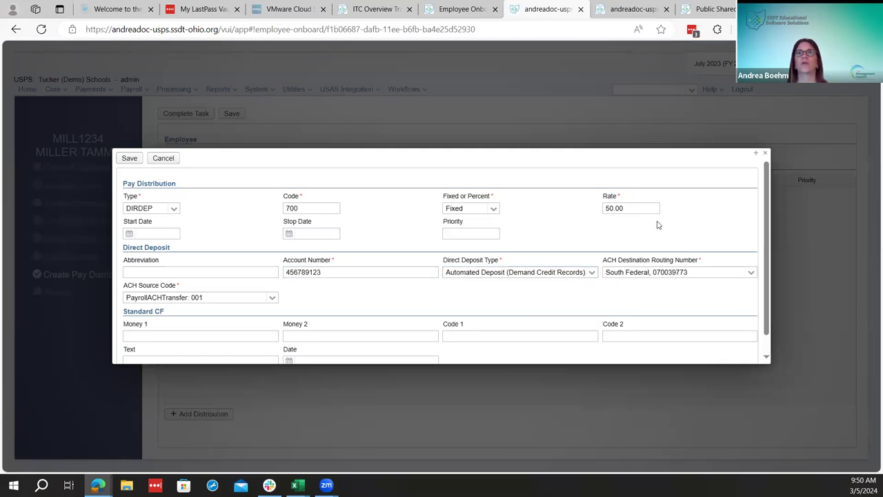
# Keep South Federal routing and PayrollACHTransfer: 001 source code, then save the deposit
pyautogui.click(751, 273)
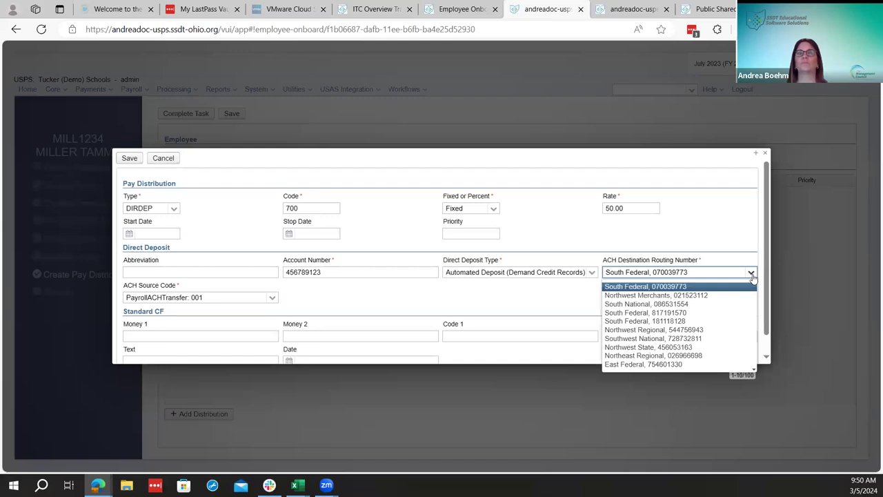
pyautogui.click(752, 274)
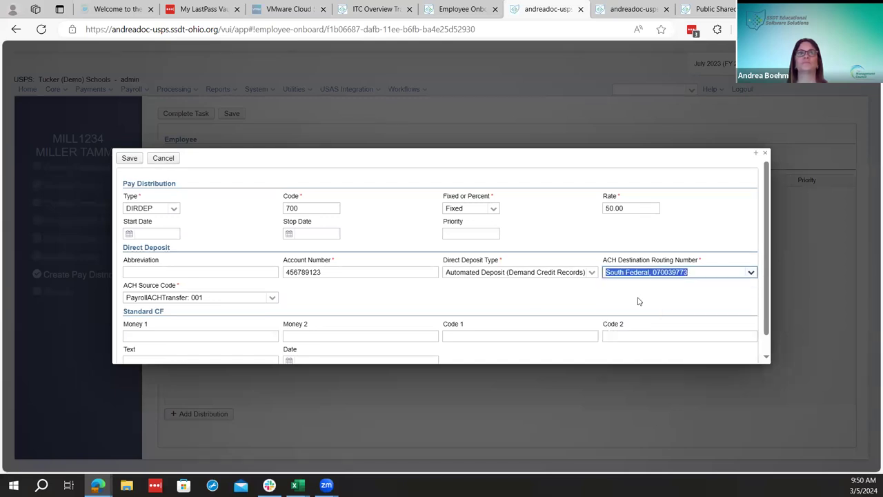
pyautogui.click(273, 298)
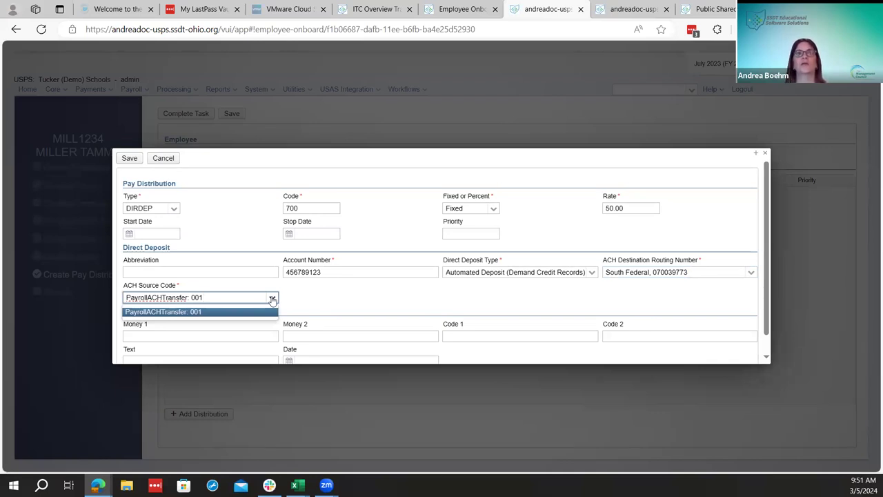
pyautogui.click(294, 302)
pyautogui.scroll(-1, 327, 296)
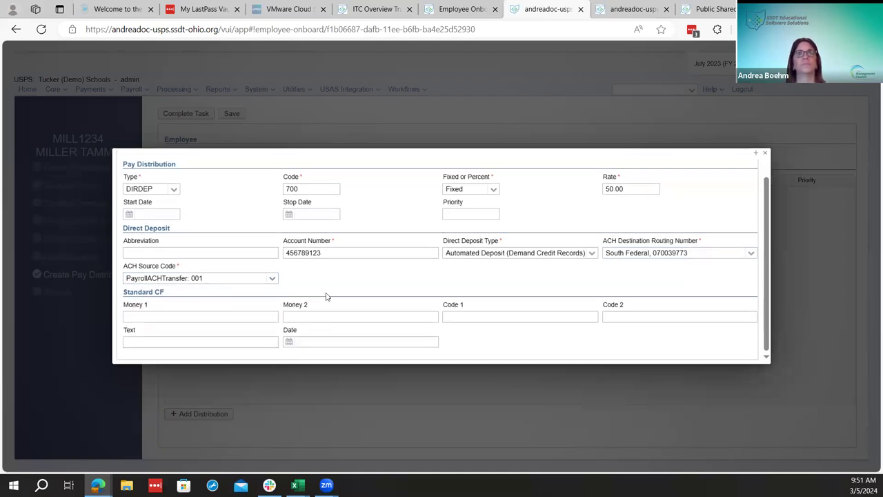
pyautogui.scroll(1, 327, 296)
pyautogui.click(128, 158)
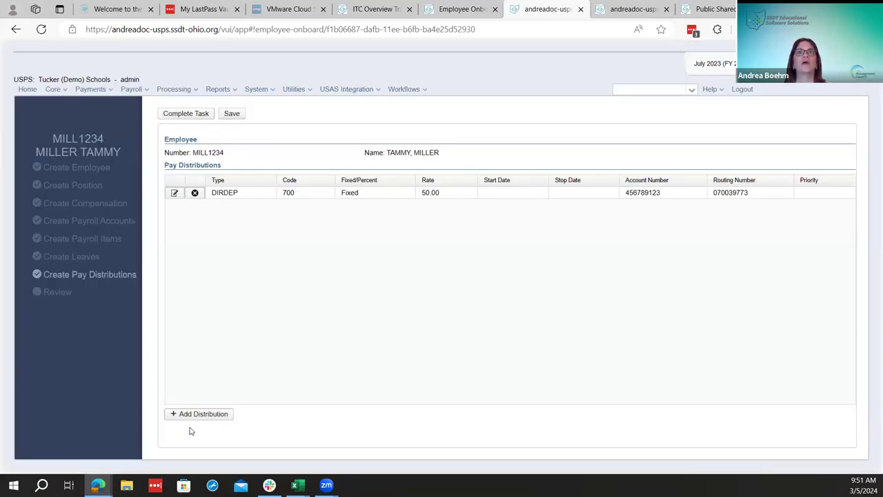
# Add a second DIRDEP pay distribution with code 701
pyautogui.click(181, 415)
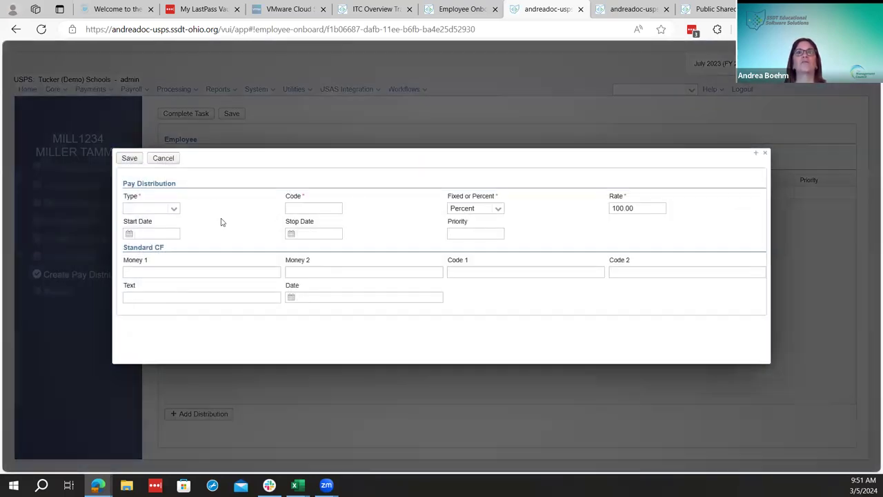
pyautogui.click(170, 214)
pyautogui.click(173, 209)
pyautogui.click(136, 222)
pyautogui.click(323, 207)
pyautogui.write('701')
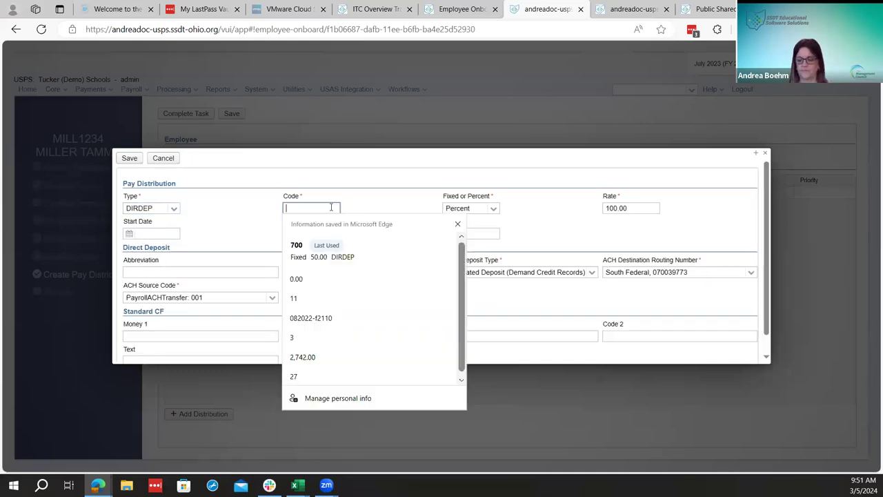
pyautogui.press('Tab')
pyautogui.press('Tab')
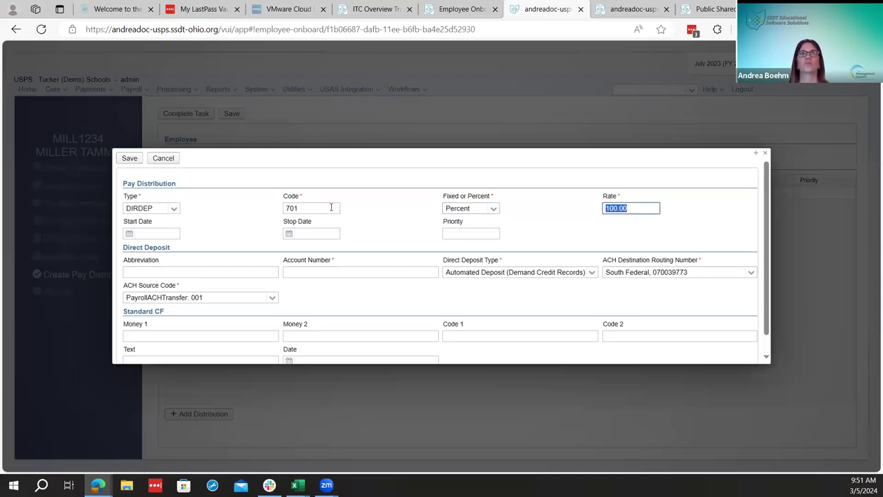
# Enter the bank account number, save the 701 deposit, and complete the pay distributions task
pyautogui.click(313, 274)
pyautogui.press('Tab')
pyautogui.click(130, 159)
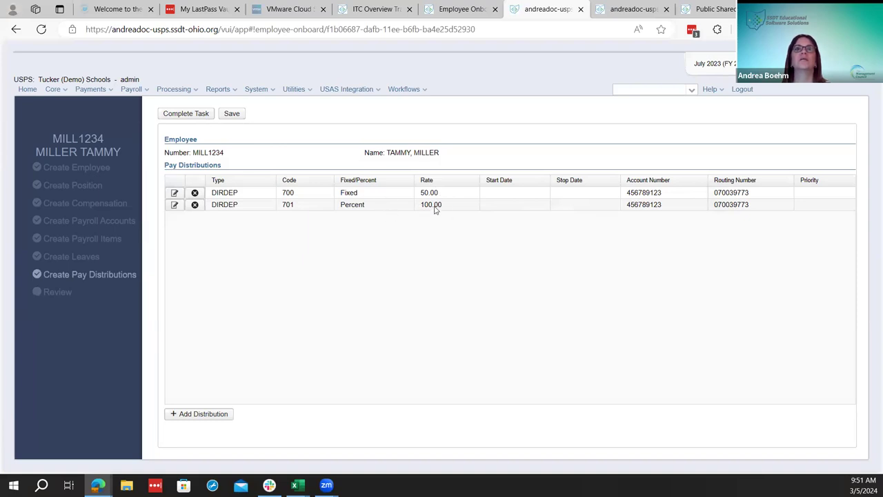
pyautogui.click(199, 116)
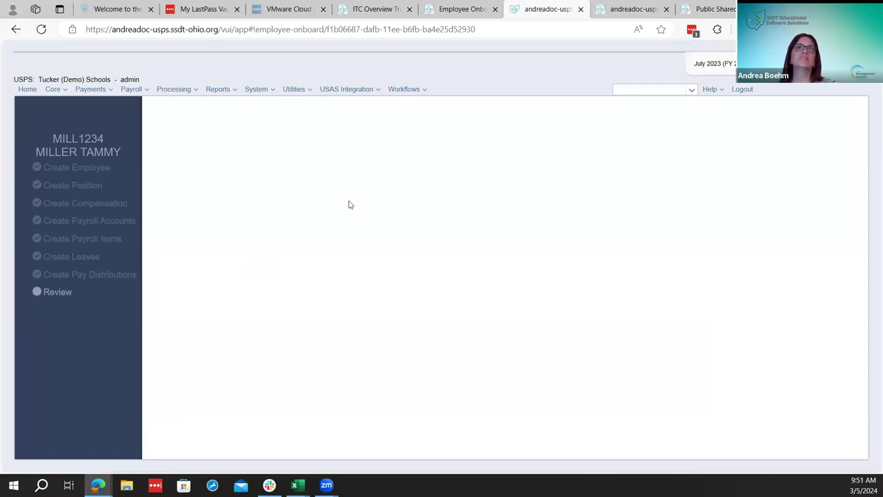
# Look through the Workflow and Core menus and the Payroll Item Configuration tab, then return to onboarding
pyautogui.click(397, 92)
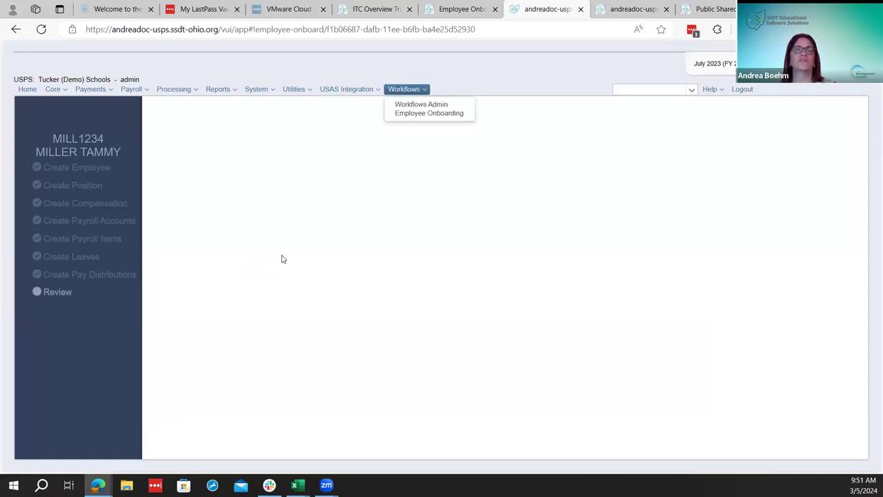
pyautogui.click(51, 90)
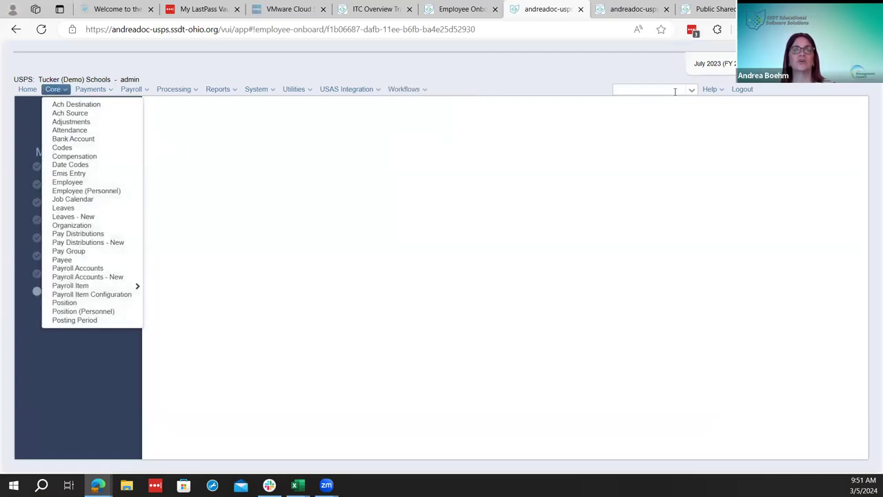
pyautogui.click(493, 239)
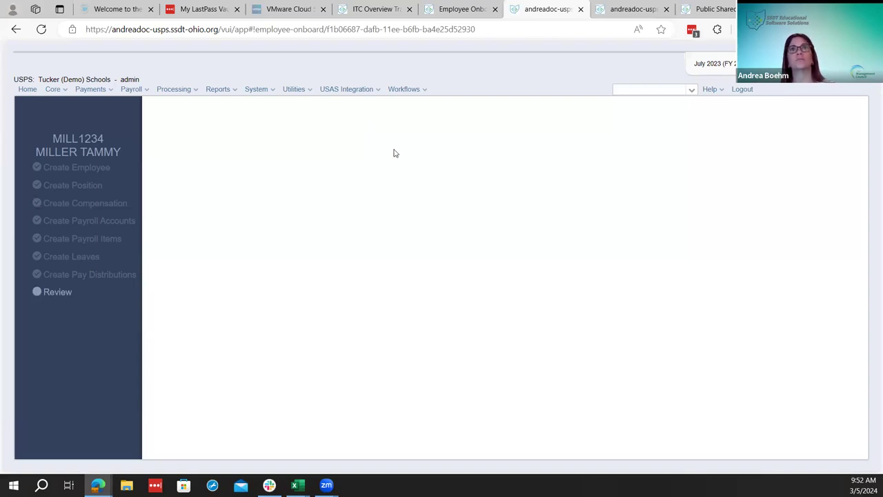
pyautogui.click(418, 92)
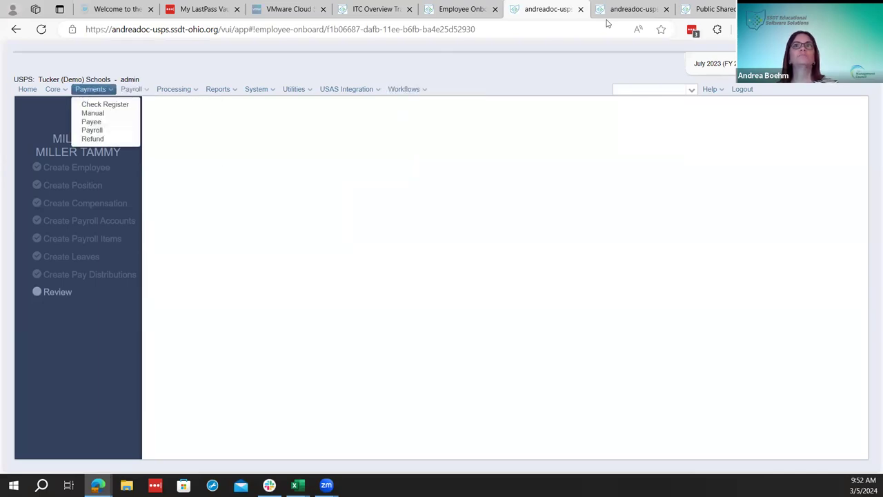
pyautogui.click(626, 6)
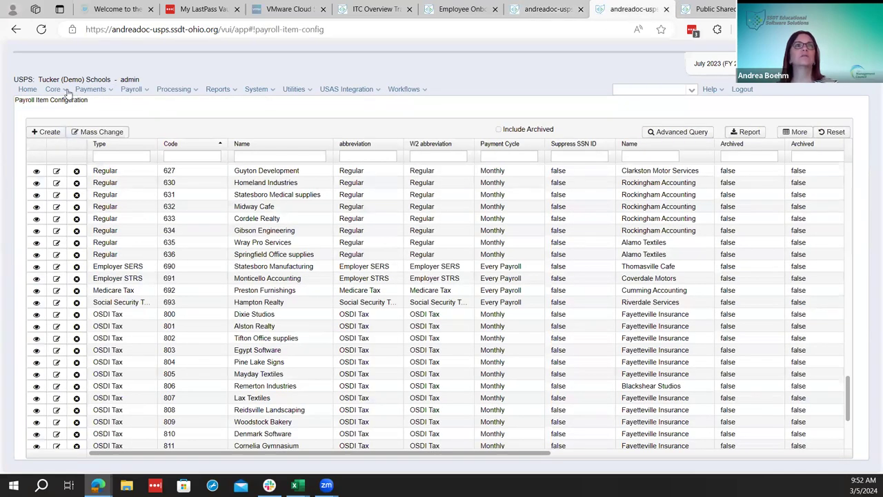
pyautogui.click(524, 6)
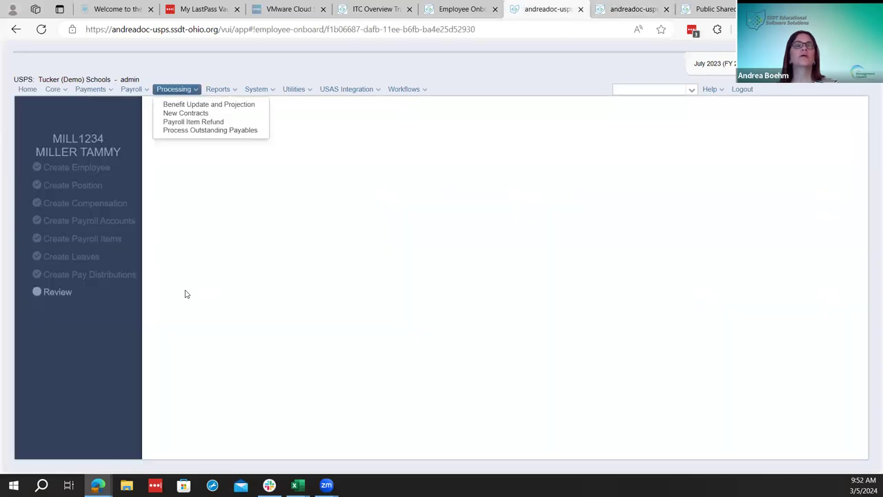
# Start the onboarding Review task and confirm it in the dialog
pyautogui.click(55, 291)
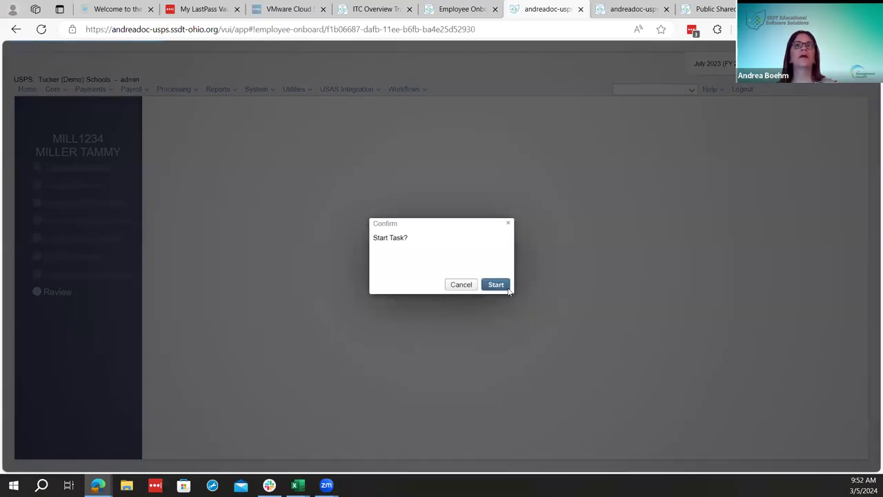
pyautogui.click(509, 289)
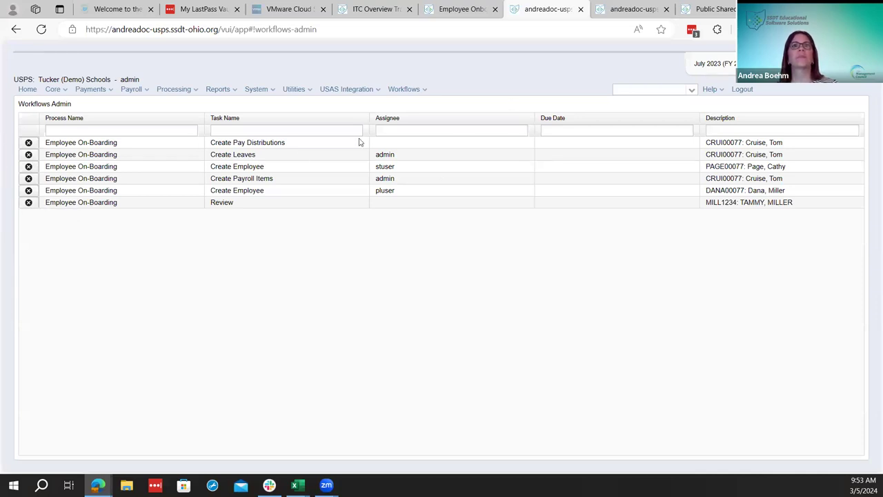
# Reopen the employee's record from Workflows > Employee Onboarding and confirm starting Review
pyautogui.click(406, 90)
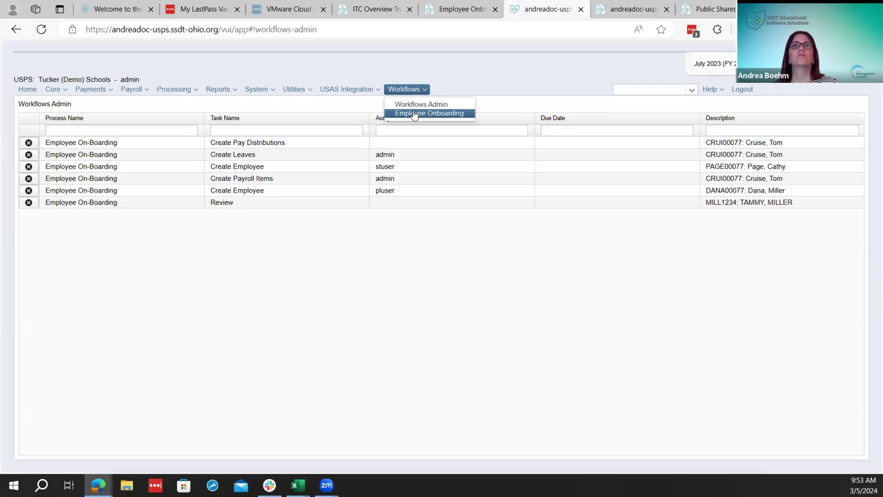
pyautogui.click(418, 113)
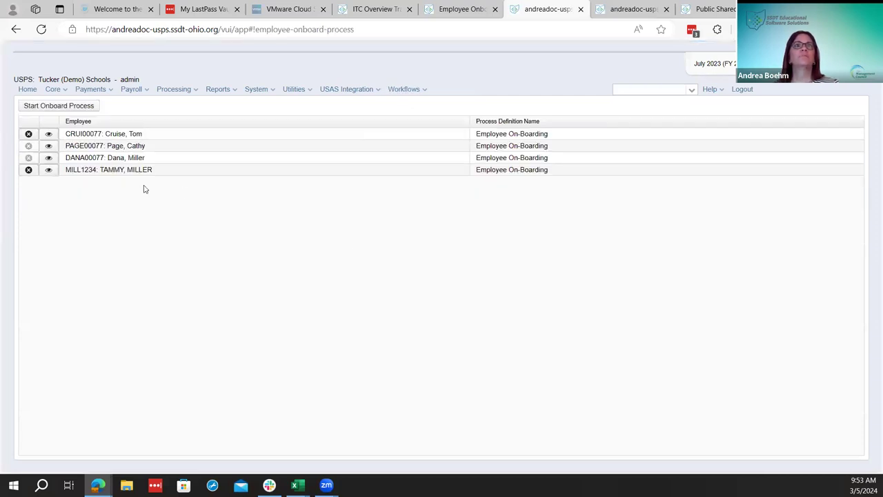
pyautogui.click(49, 170)
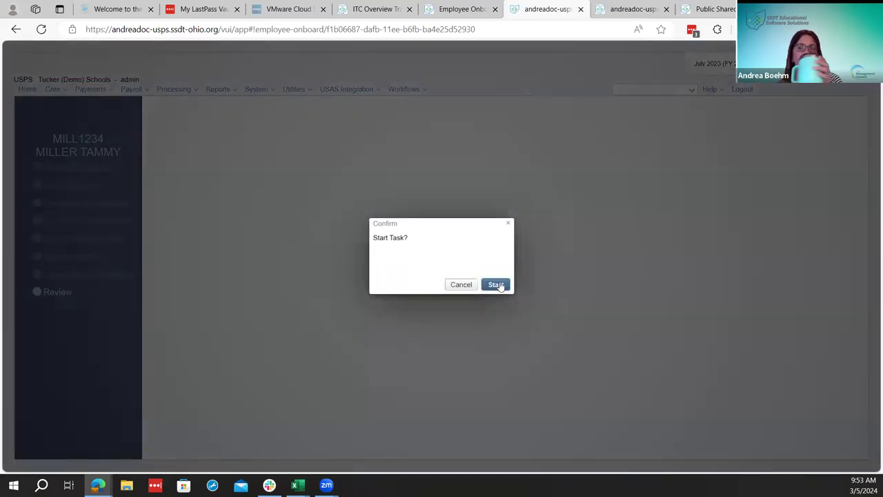
pyautogui.click(498, 285)
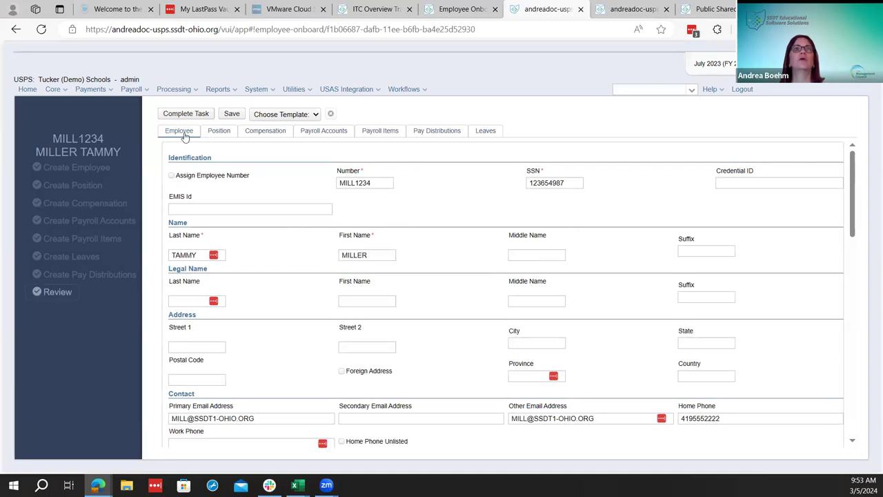
# Check Position, Compensation, Payroll Accounts, Payroll Items, Pay Distributions and Leaves, then complete the Review task
pyautogui.click(213, 137)
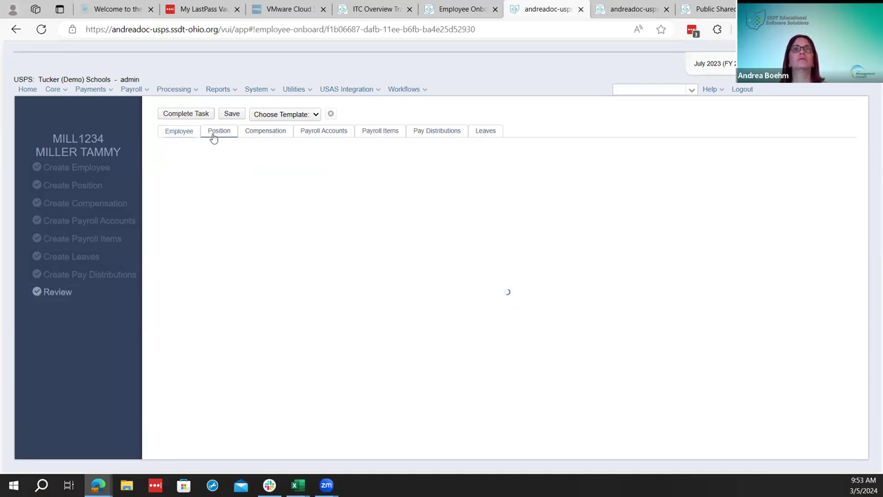
pyautogui.click(263, 132)
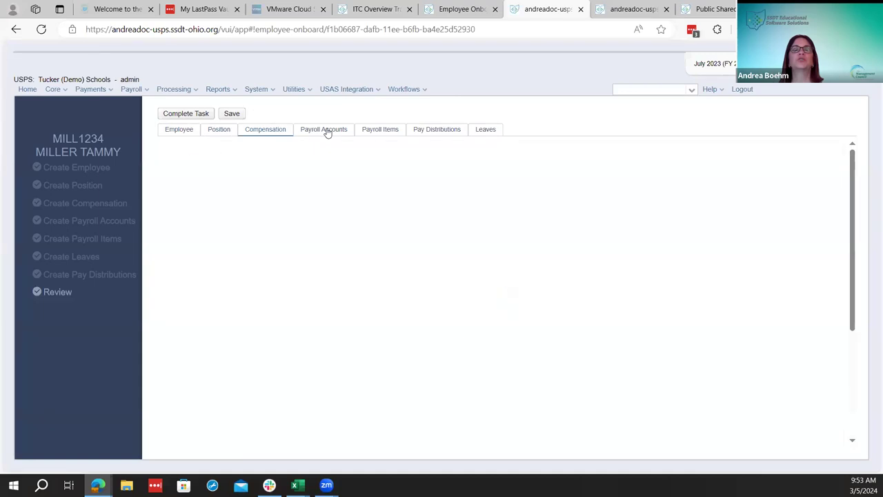
pyautogui.click(327, 133)
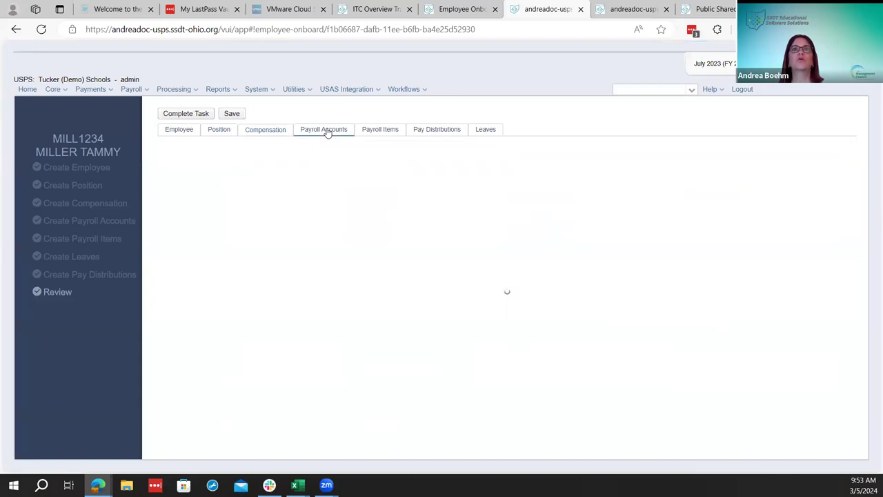
pyautogui.click(379, 130)
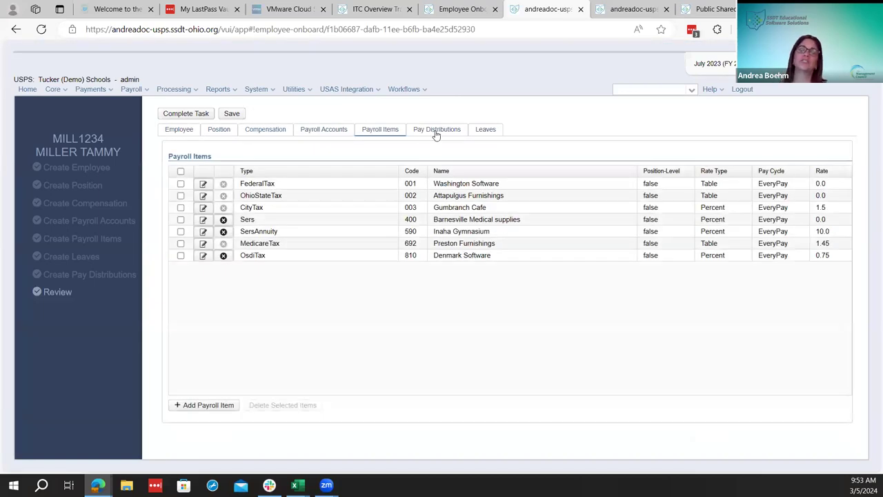
pyautogui.click(436, 133)
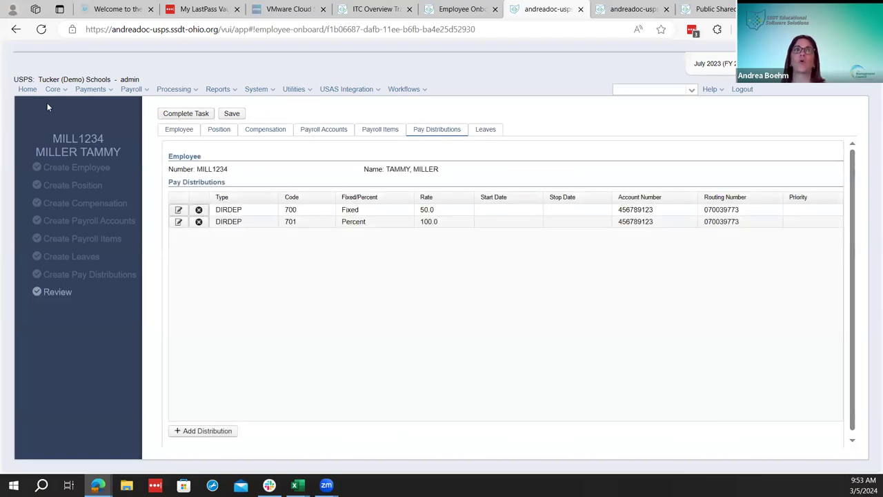
pyautogui.click(485, 132)
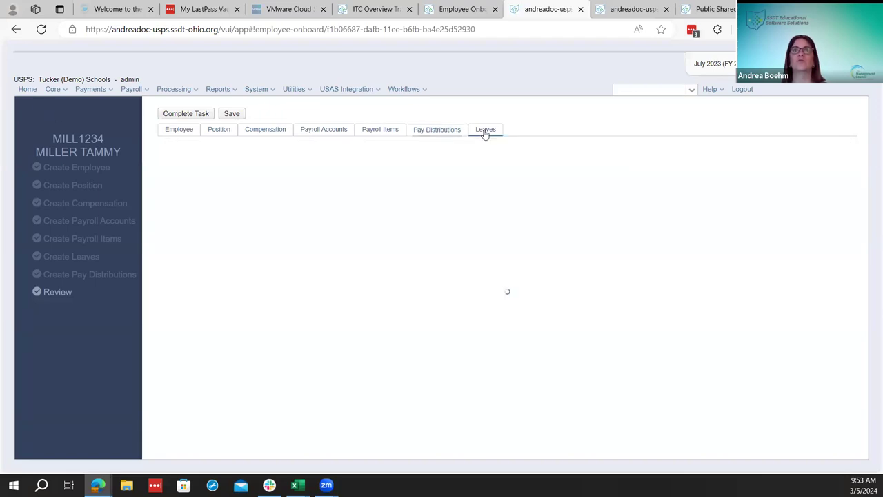
pyautogui.click(433, 131)
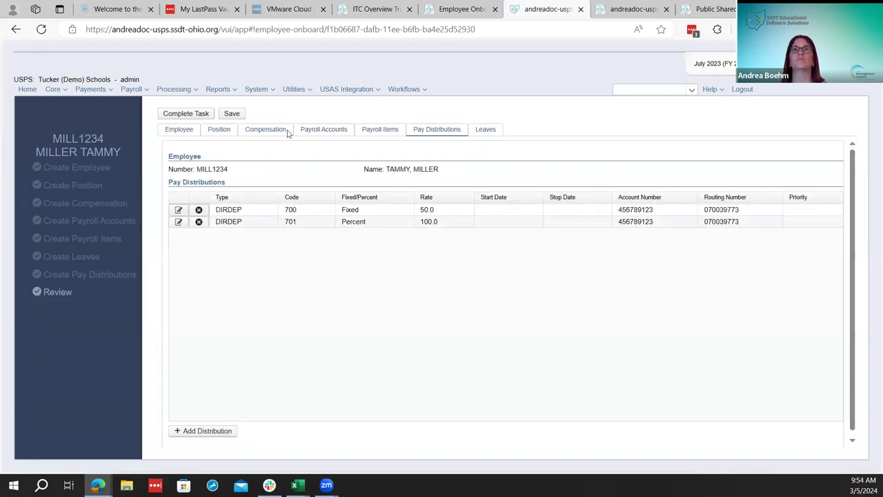
pyautogui.click(185, 115)
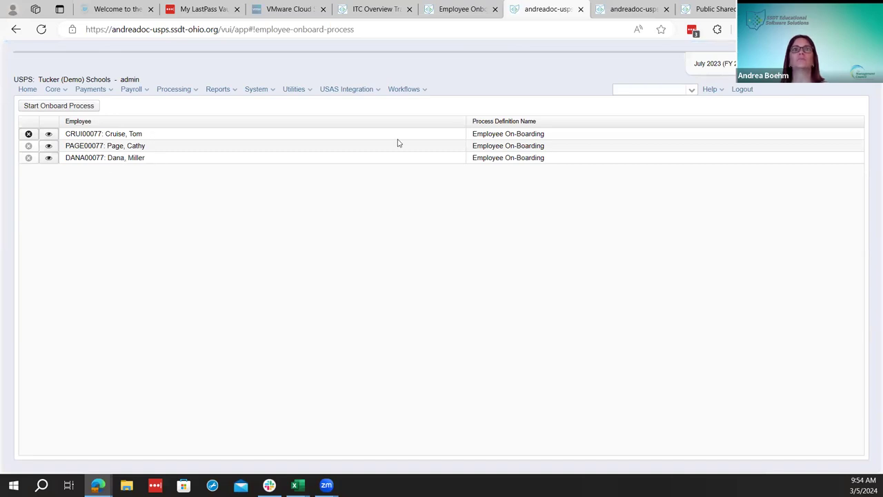
pyautogui.click(422, 91)
# Check the Workflows Admin list, then search the employee's last name and open their dashboard
pyautogui.click(421, 105)
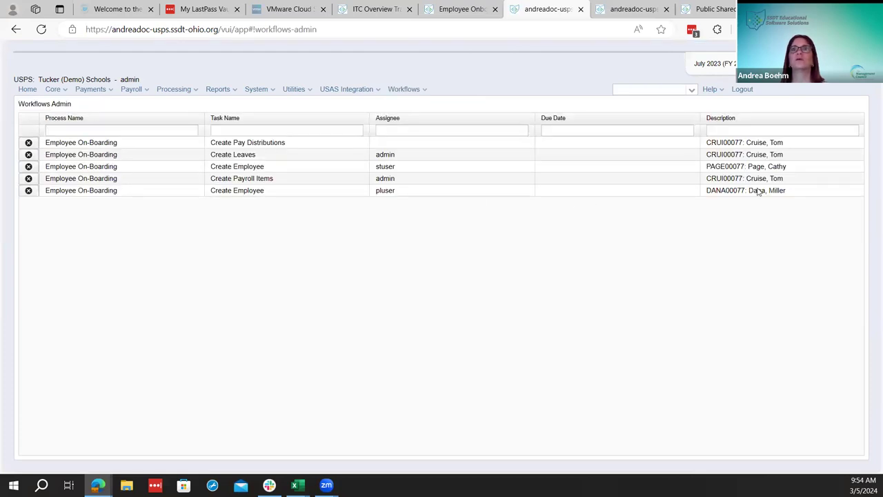
pyautogui.click(52, 90)
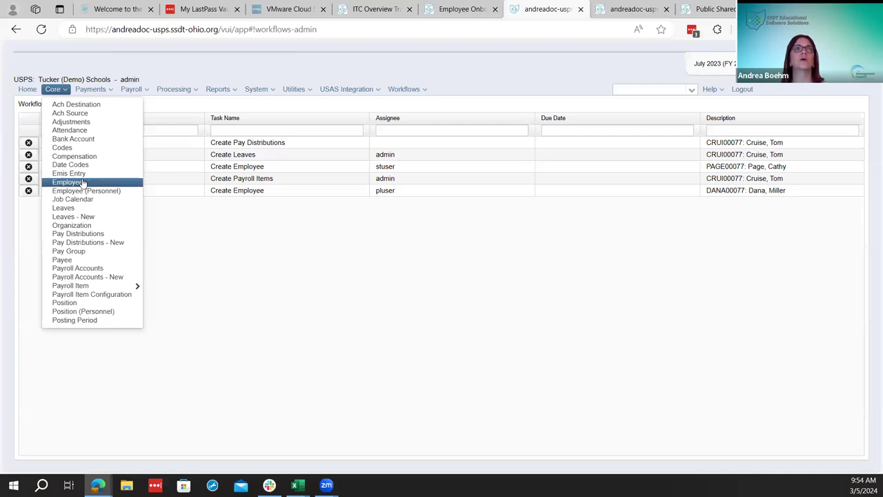
pyautogui.click(647, 87)
pyautogui.write('m')
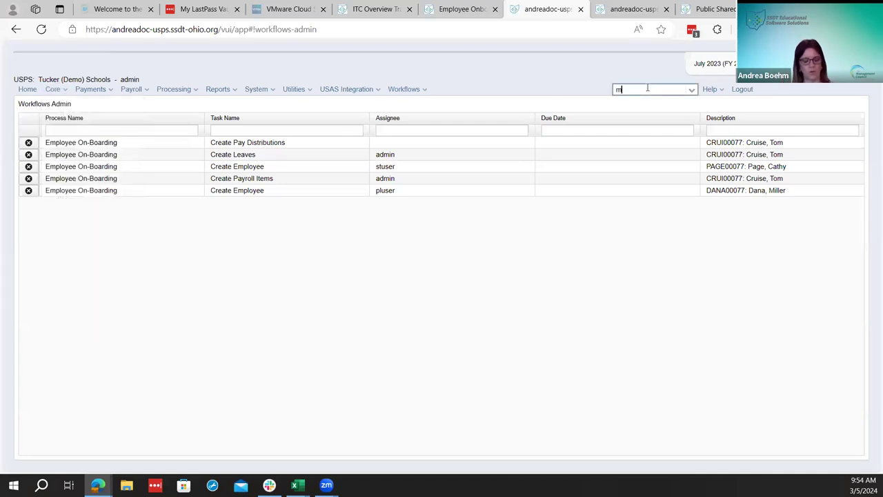
pyautogui.write('iller')
pyautogui.click(649, 105)
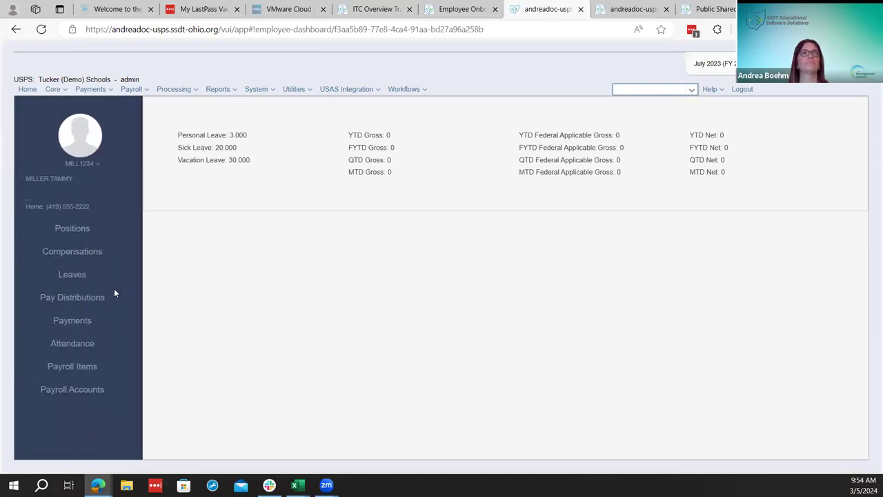
# Glance at the employee edit options, view Payments, then open the Compensations list
pyautogui.click(75, 164)
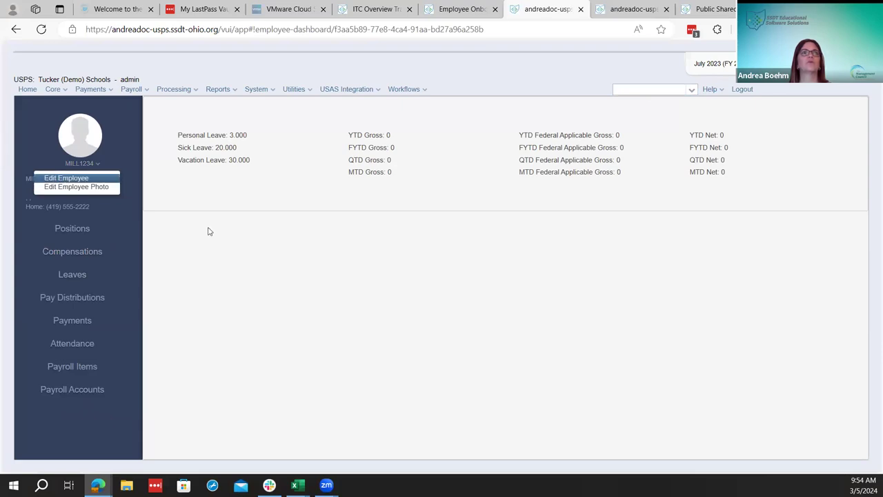
pyautogui.click(23, 214)
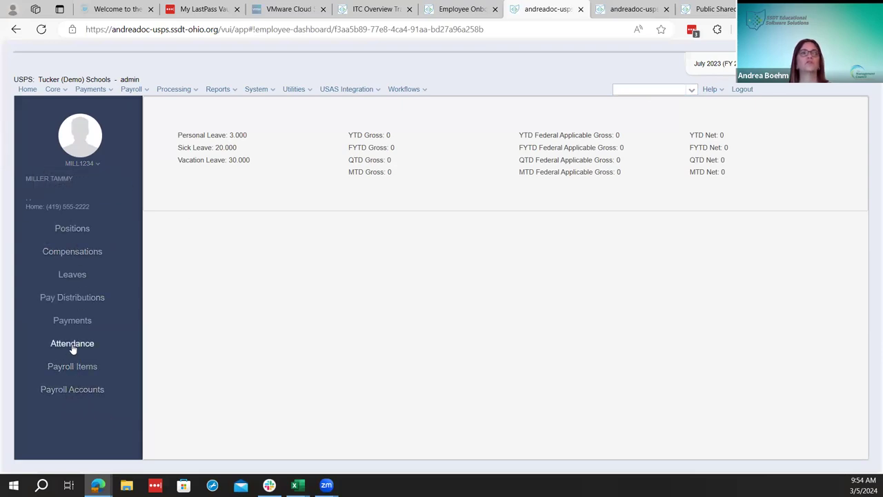
pyautogui.click(76, 321)
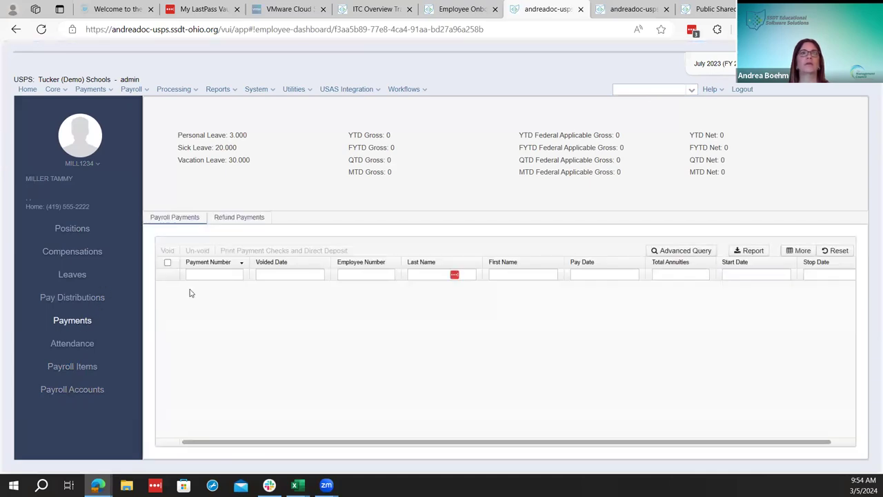
pyautogui.click(75, 255)
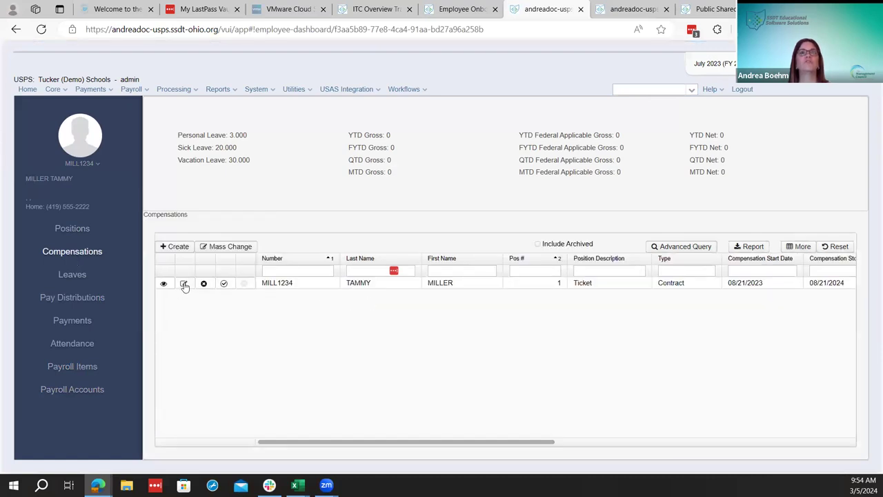
# Open the Contract compensation record, print it as Compensation Print.pdf, and open the PDF
pyautogui.click(184, 284)
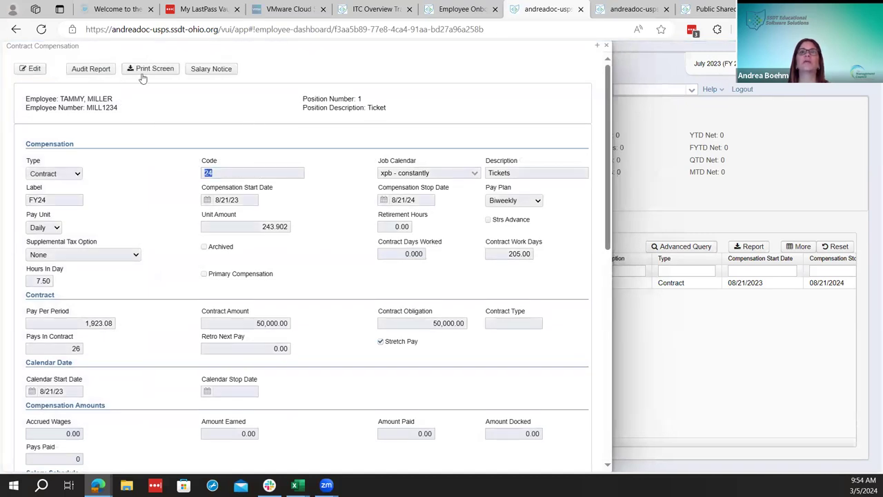
pyautogui.scroll(-7, 179, 180)
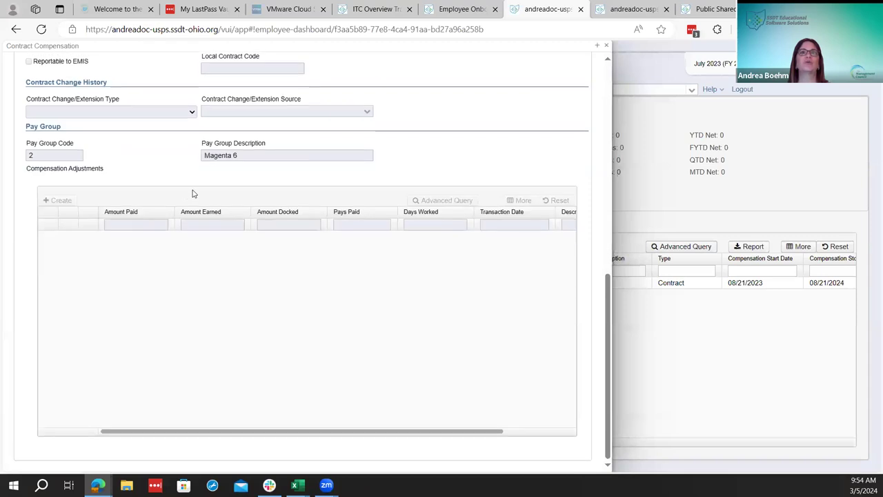
pyautogui.scroll(7, 193, 194)
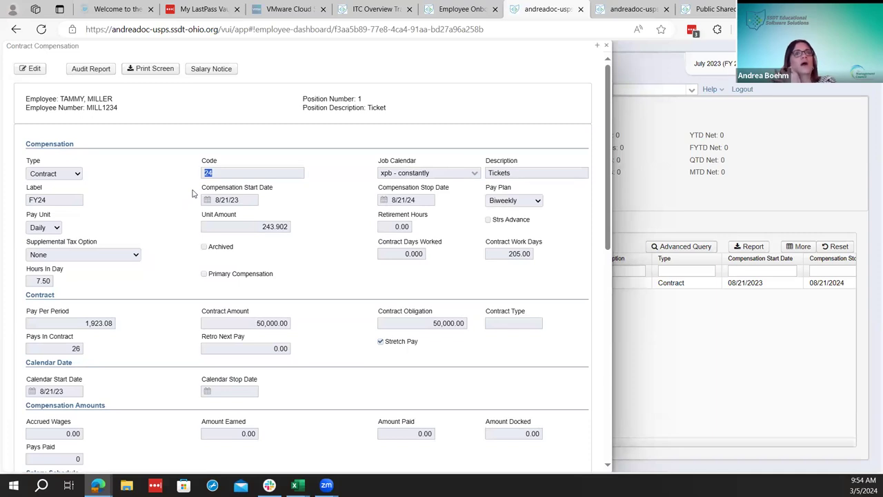
pyautogui.click(153, 70)
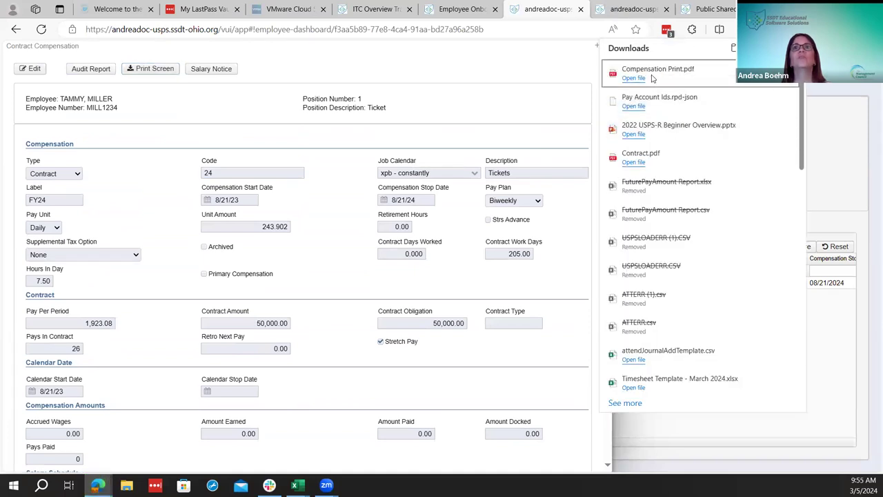
pyautogui.click(652, 79)
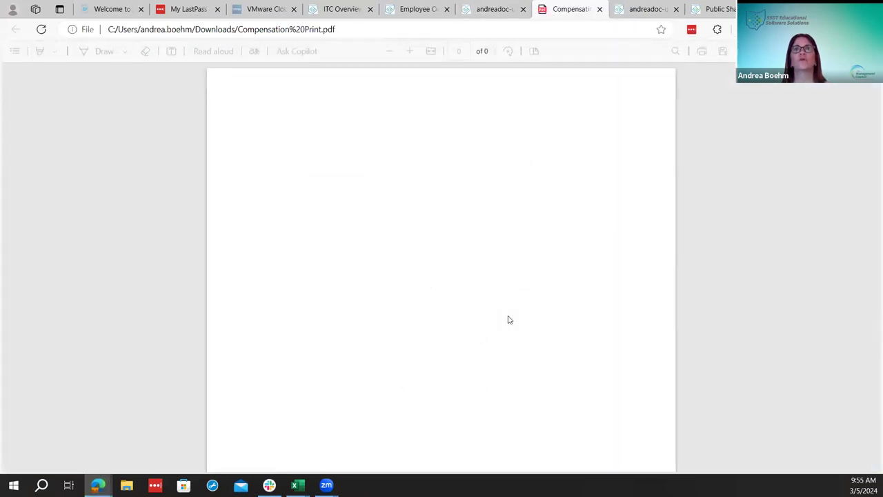
# Review the Compensation Print PDF, then close it to return to the compensation record
pyautogui.scroll(-3, 508, 319)
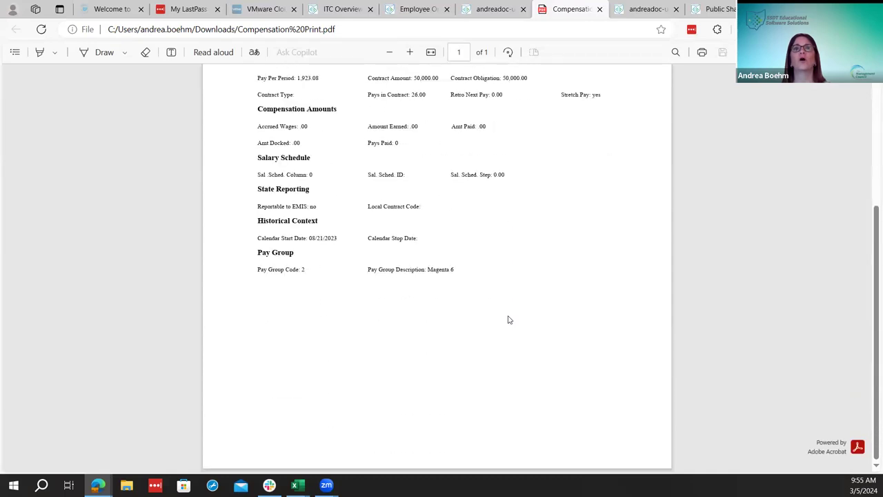
pyautogui.scroll(3, 507, 318)
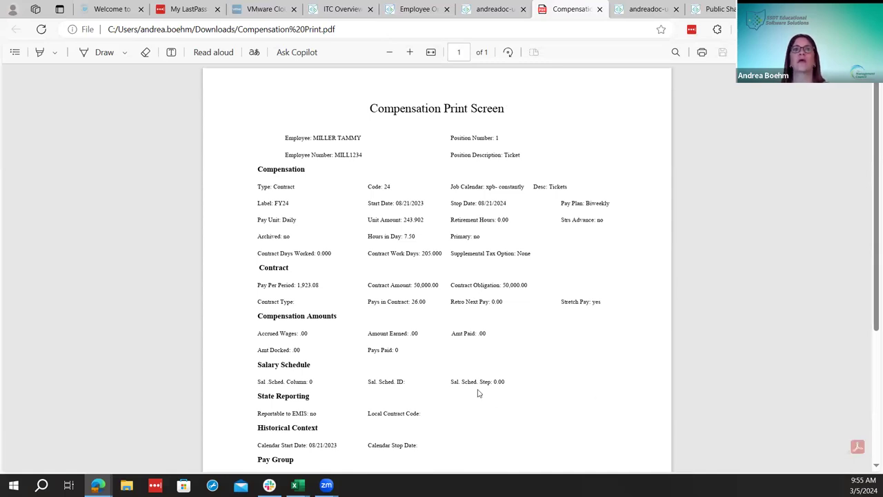
pyautogui.scroll(-3, 477, 392)
pyautogui.scroll(3, 473, 394)
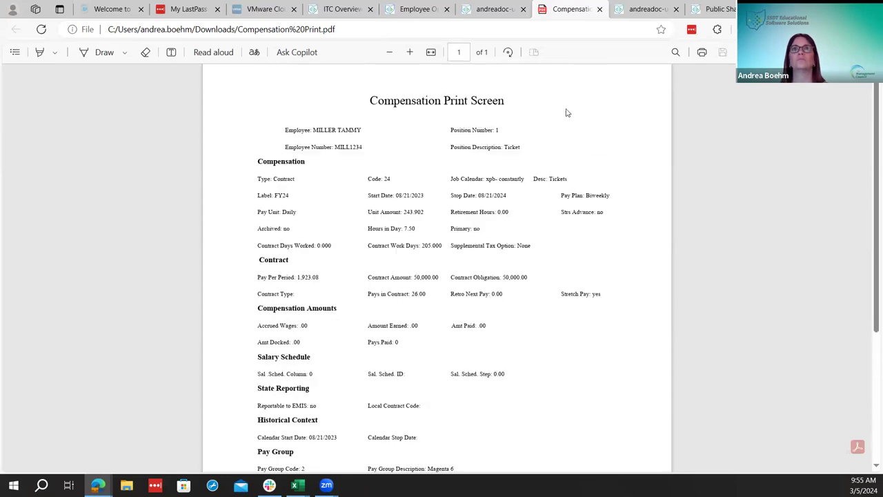
pyautogui.click(600, 9)
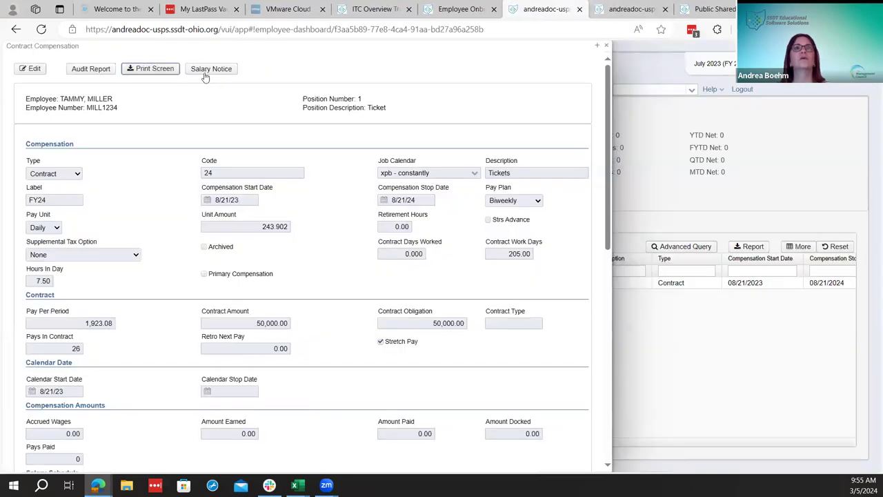
# Start a Salary Notice from the contract compensation and include district information on it
pyautogui.click(204, 71)
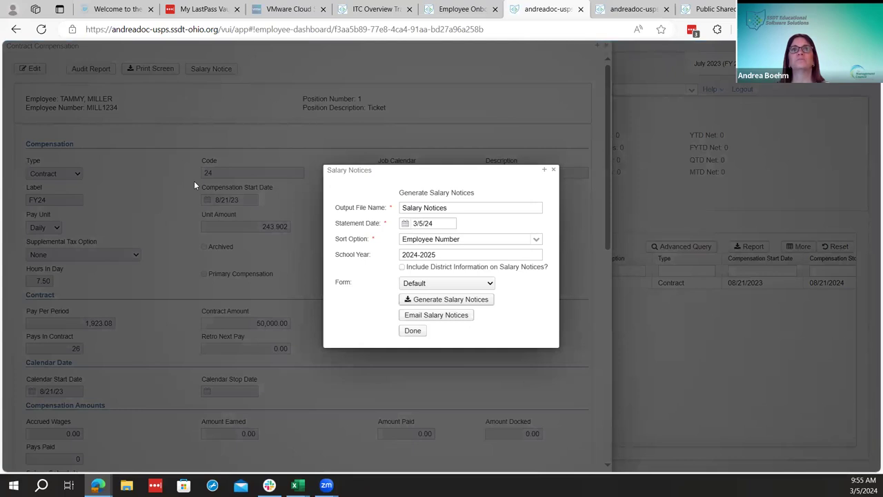
pyautogui.click(403, 267)
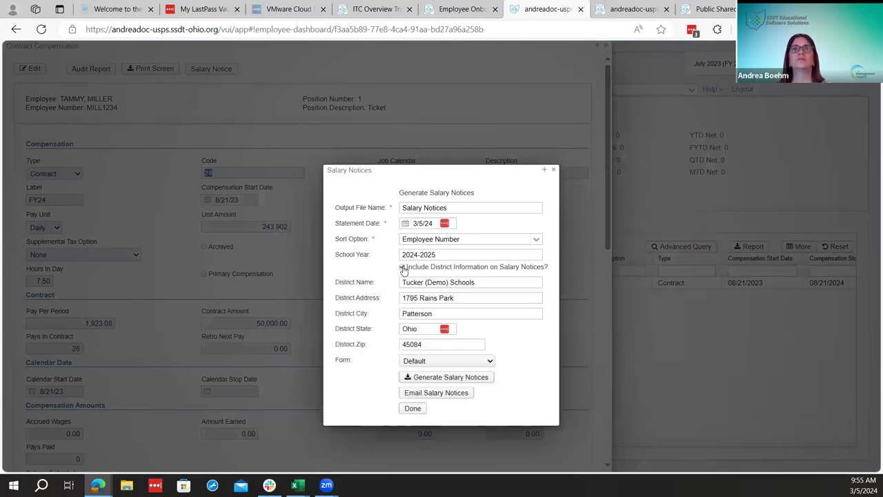
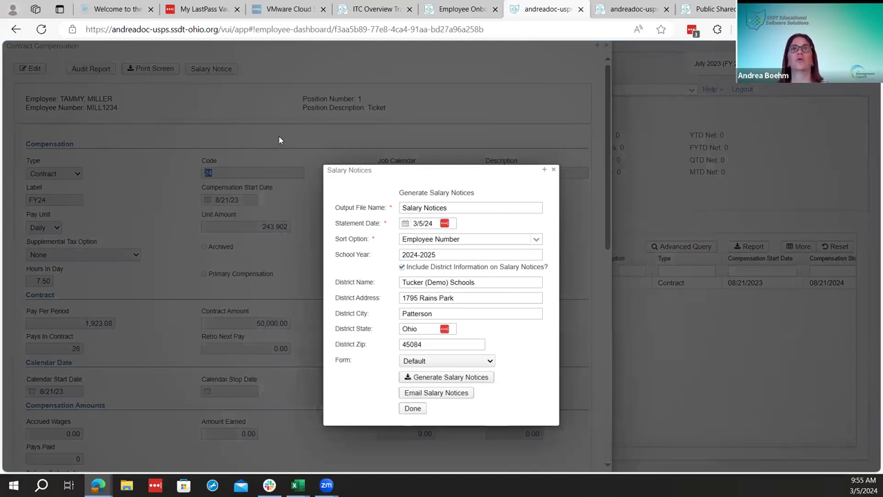
# Keep the Default form and generate the salary notices PDF for this contract
pyautogui.click(436, 363)
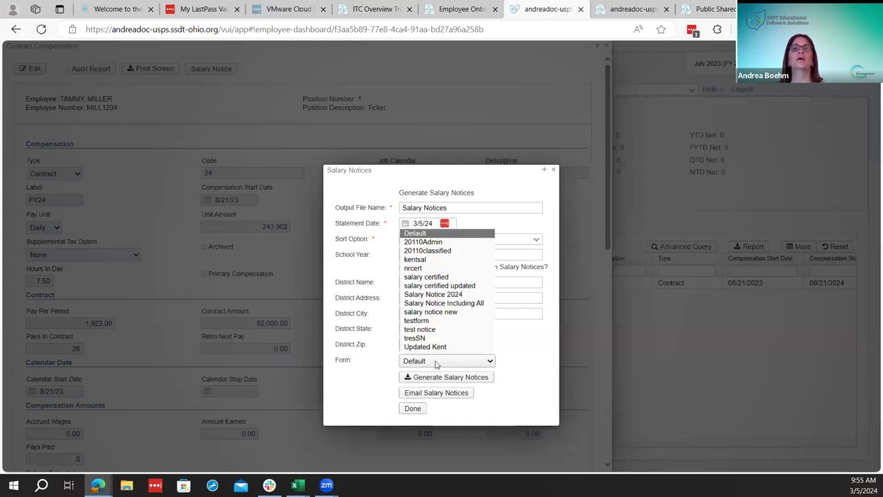
pyautogui.click(436, 363)
pyautogui.click(436, 363)
pyautogui.click(436, 363)
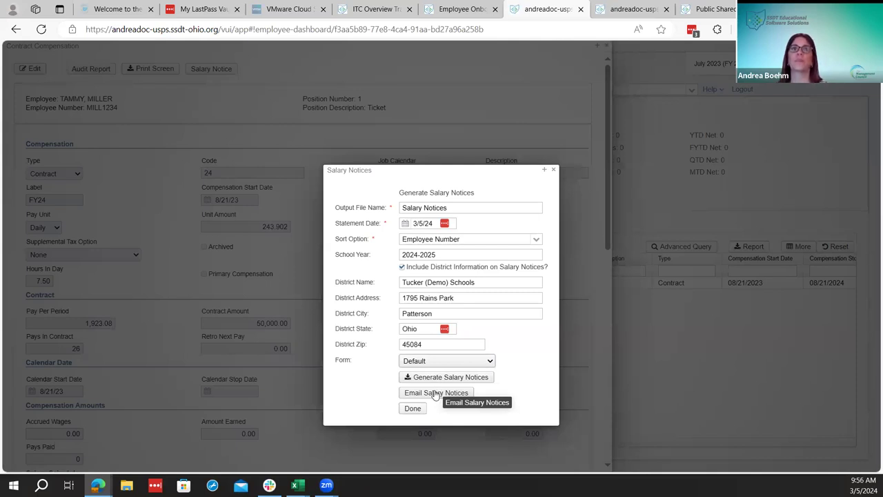
pyautogui.click(438, 376)
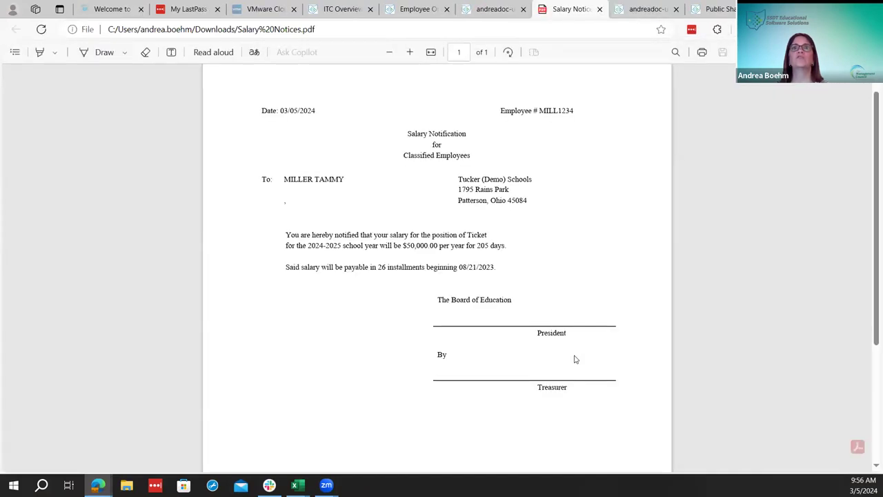
pyautogui.scroll(-5, 576, 359)
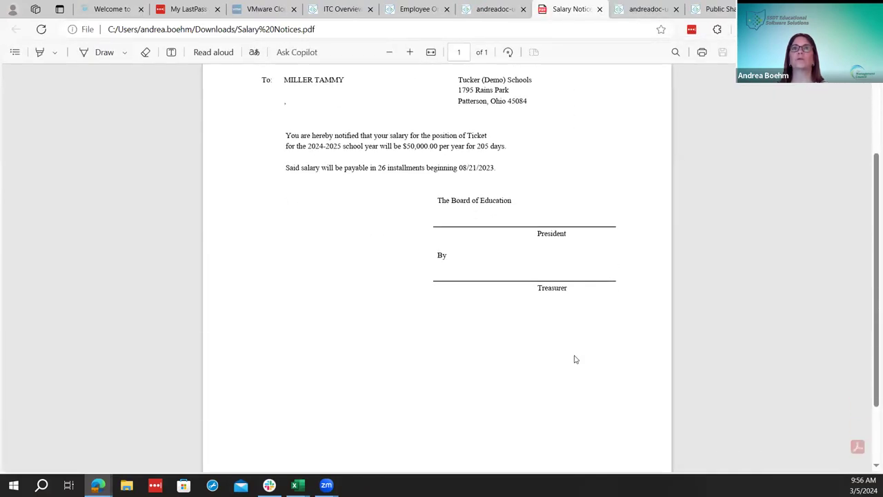
pyautogui.scroll(5, 575, 358)
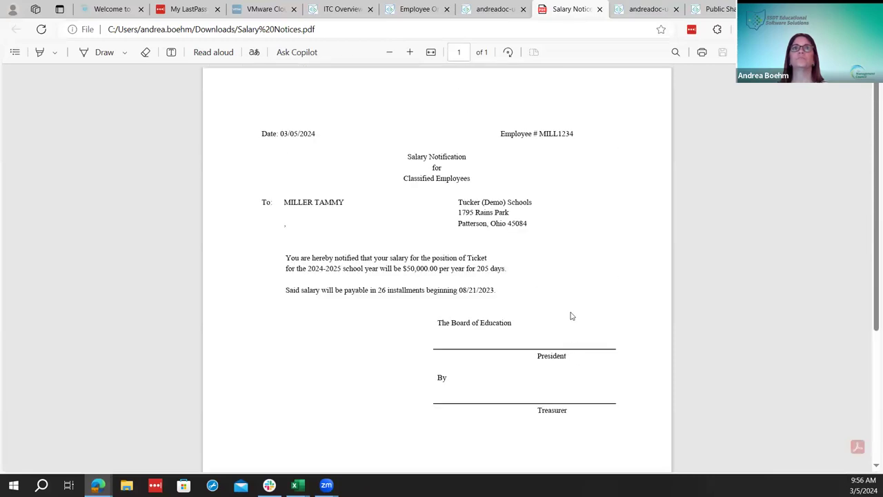
pyautogui.click(601, 8)
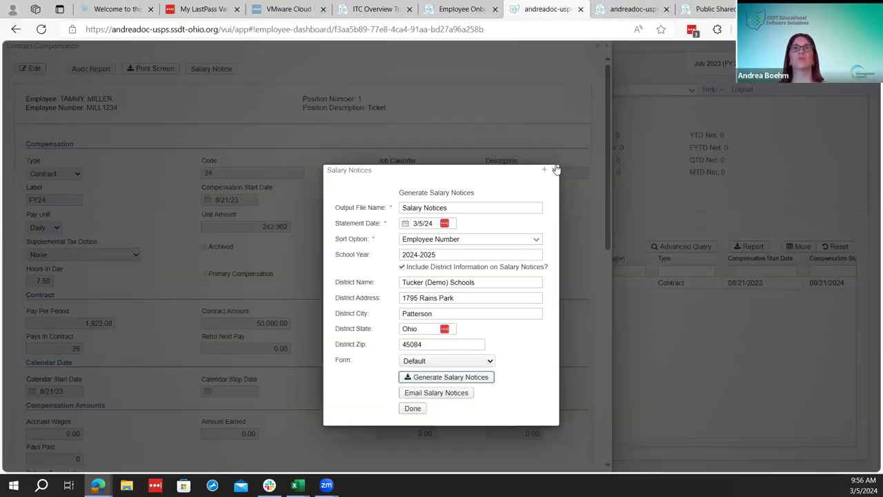
# Close Salary Notices and generate an audit report with start date 3/5/24
pyautogui.click(556, 169)
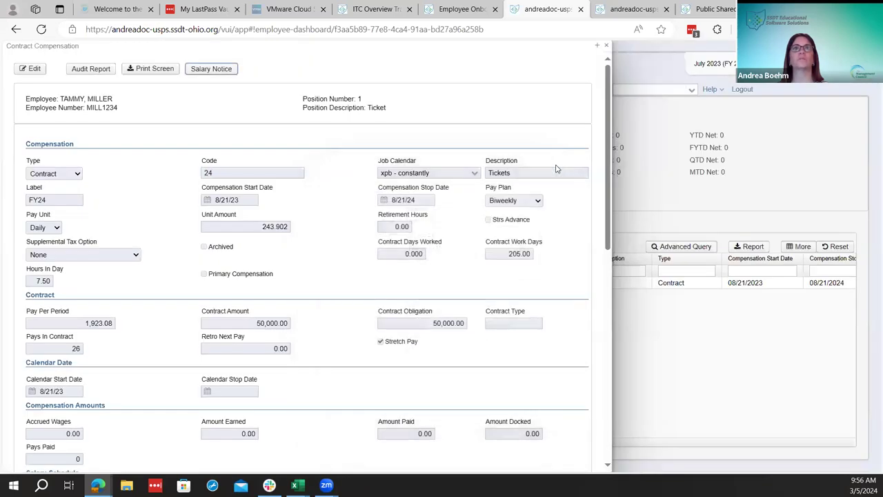
pyautogui.click(100, 69)
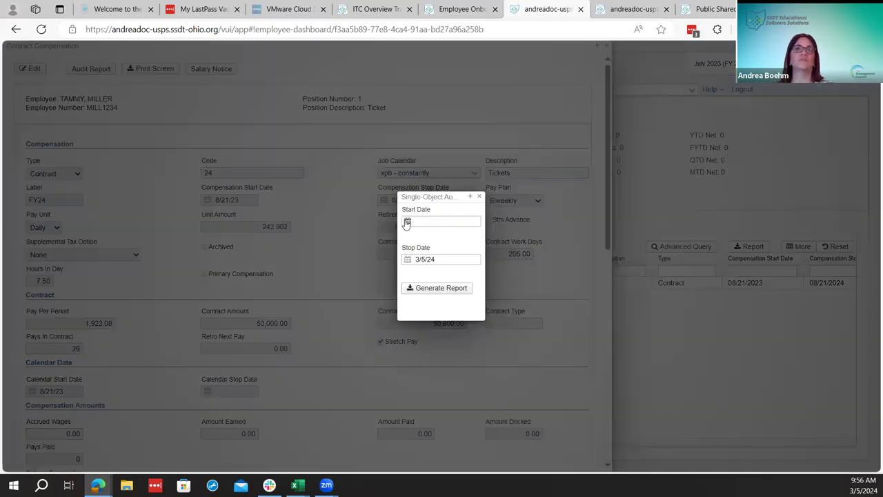
pyautogui.click(407, 222)
pyautogui.click(436, 255)
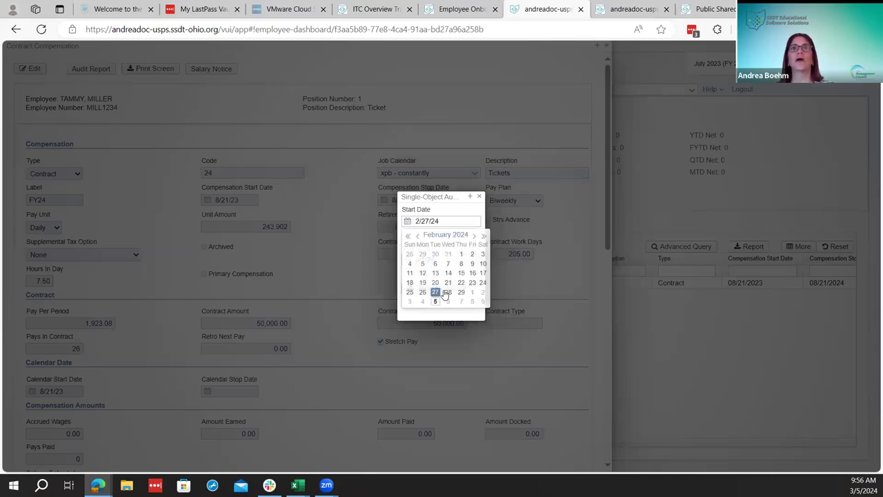
pyautogui.click(408, 222)
pyautogui.click(474, 236)
pyautogui.click(436, 264)
pyautogui.click(439, 293)
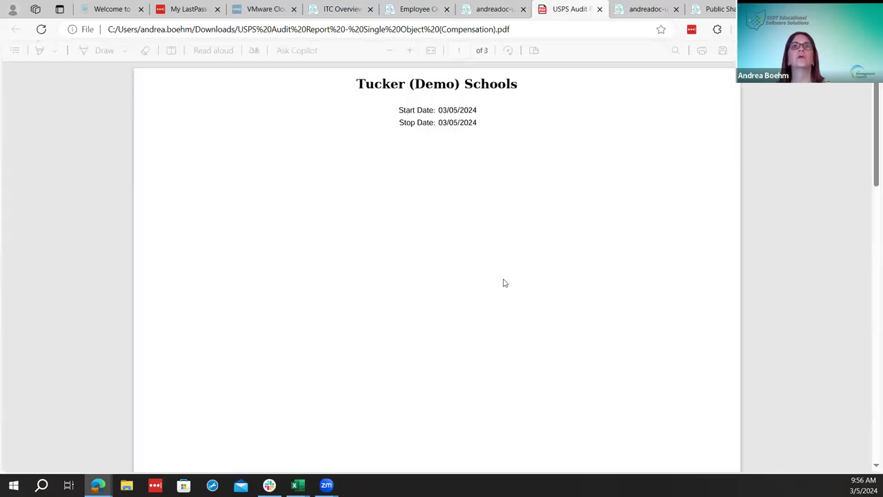
# Scroll through all three pages of the audit report PDF, then close it
pyautogui.scroll(-10, 504, 283)
pyautogui.scroll(-4, 504, 282)
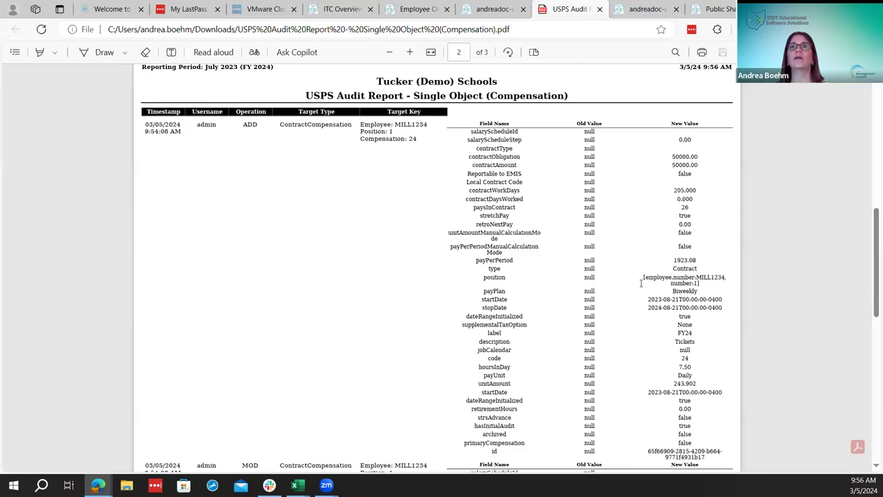
pyautogui.scroll(-10, 636, 355)
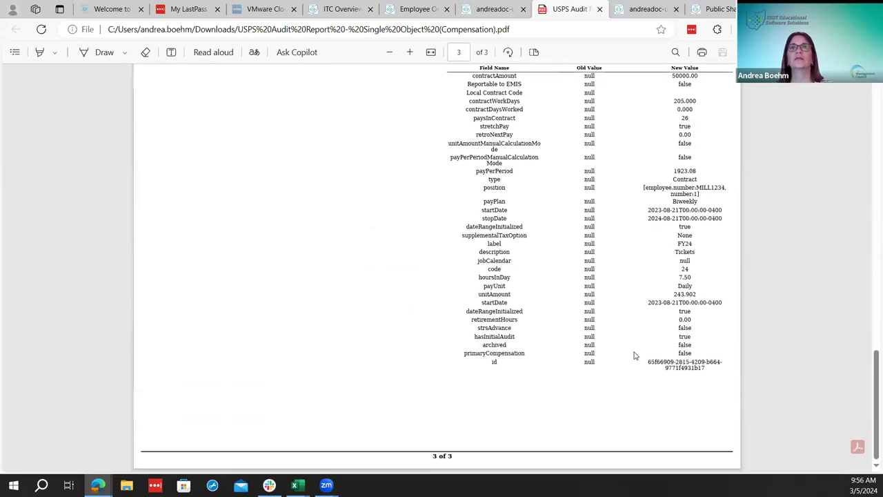
pyautogui.scroll(3, 636, 356)
pyautogui.scroll(15, 636, 355)
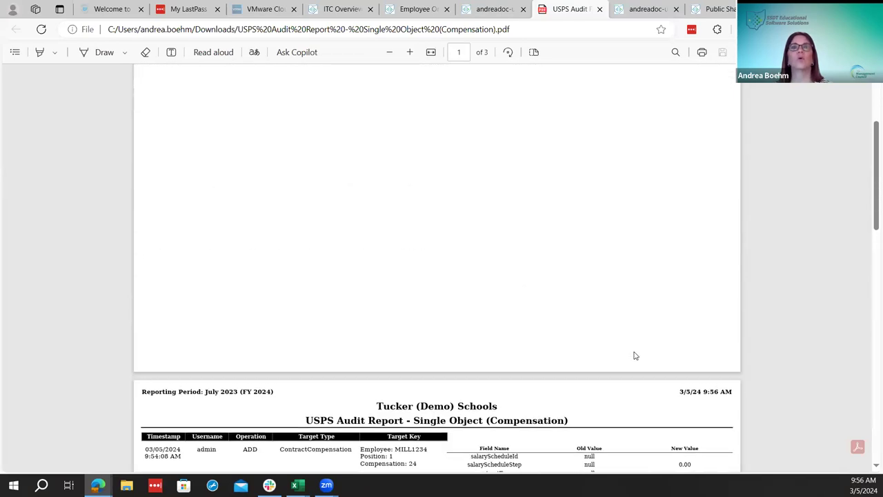
pyautogui.scroll(-4, 635, 355)
pyautogui.scroll(-15, 636, 355)
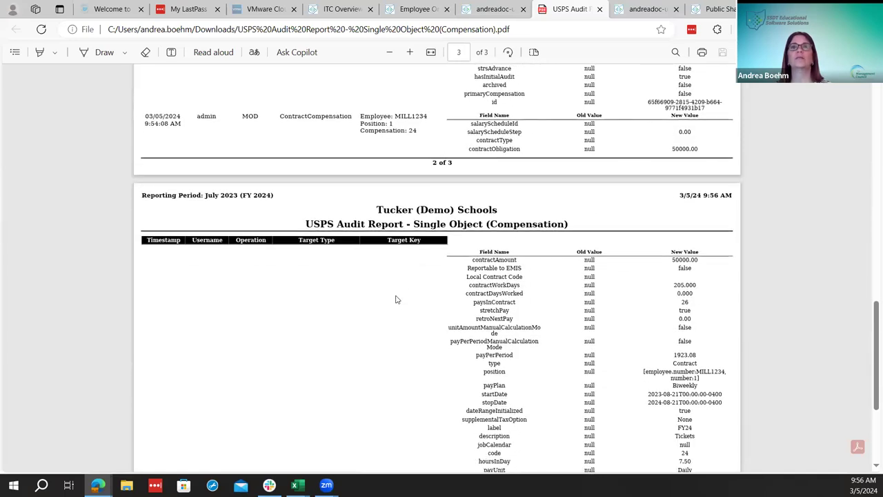
pyautogui.scroll(15, 443, 291)
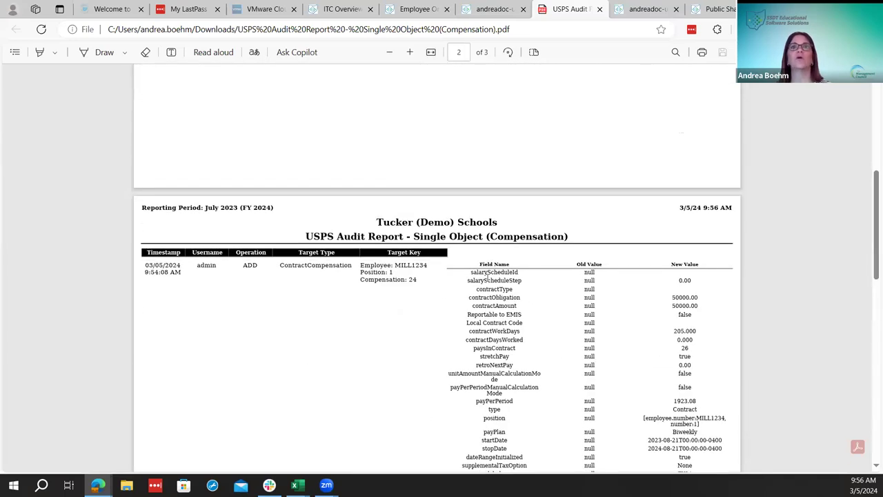
pyautogui.scroll(-10, 586, 315)
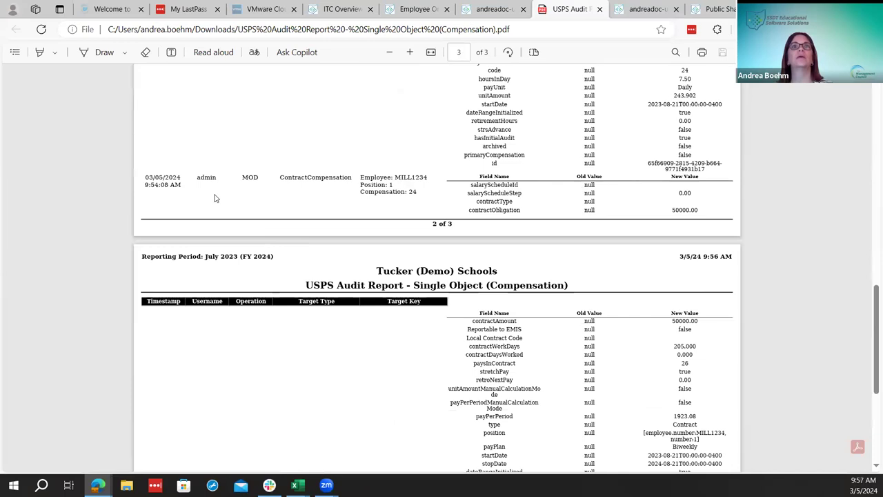
pyautogui.scroll(10, 448, 228)
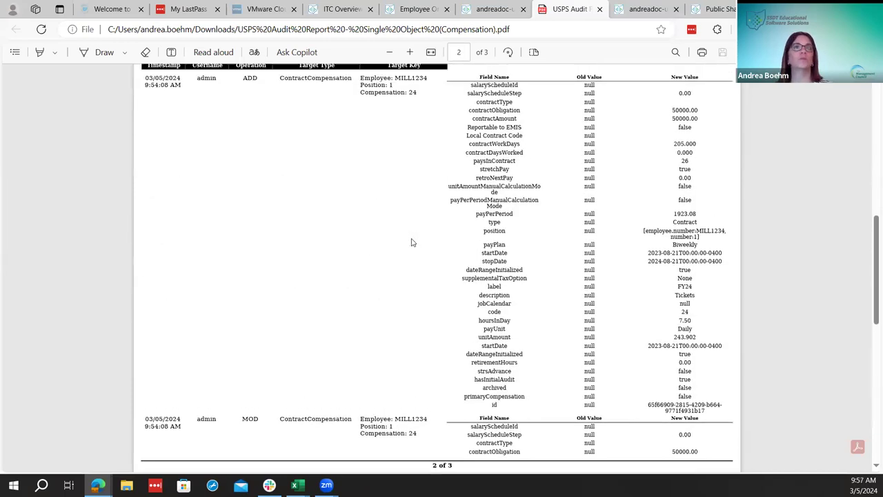
pyautogui.scroll(-4, 648, 293)
pyautogui.scroll(-3, 654, 295)
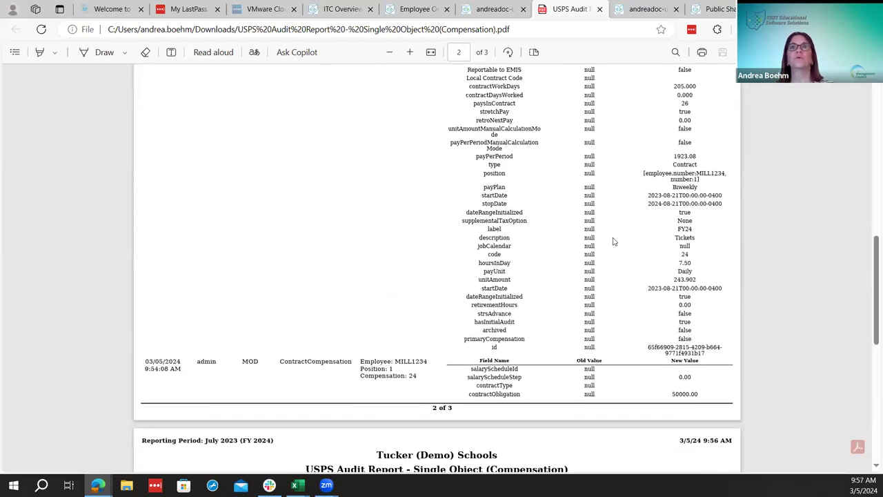
pyautogui.scroll(15, 613, 242)
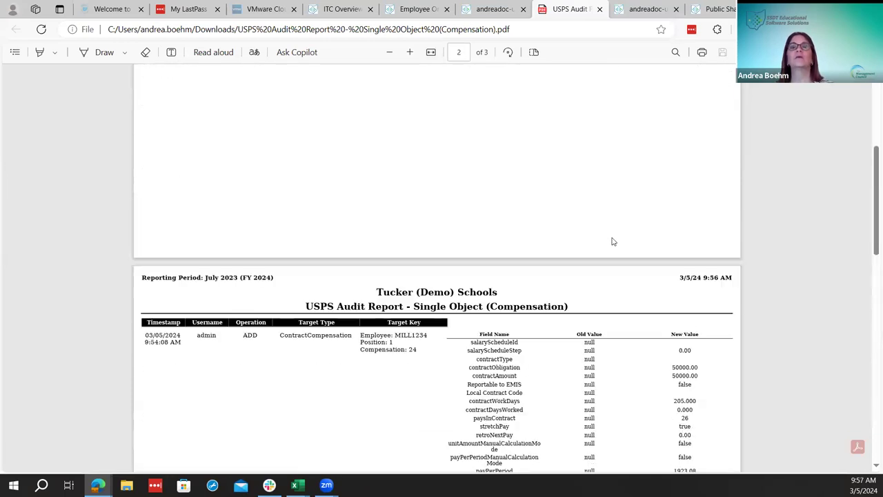
pyautogui.click(599, 9)
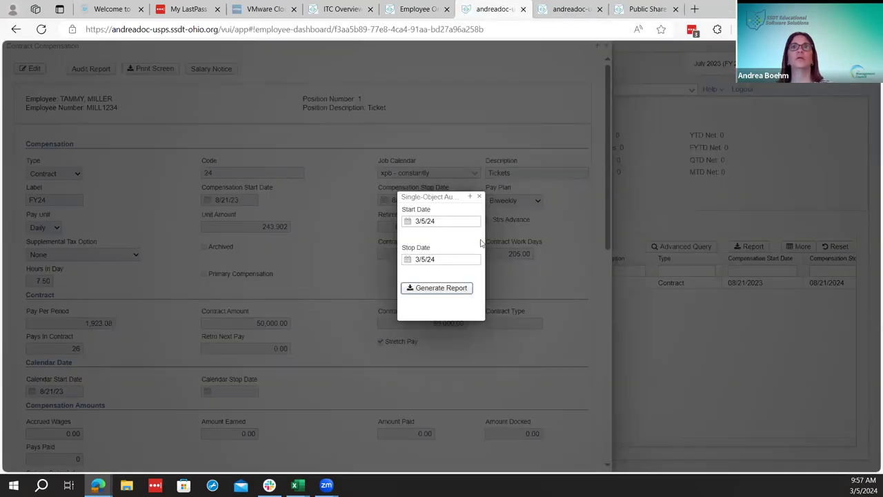
# Close the audit dialog and Contract Compensation panel, then go to Core > Leaves - New
pyautogui.click(479, 196)
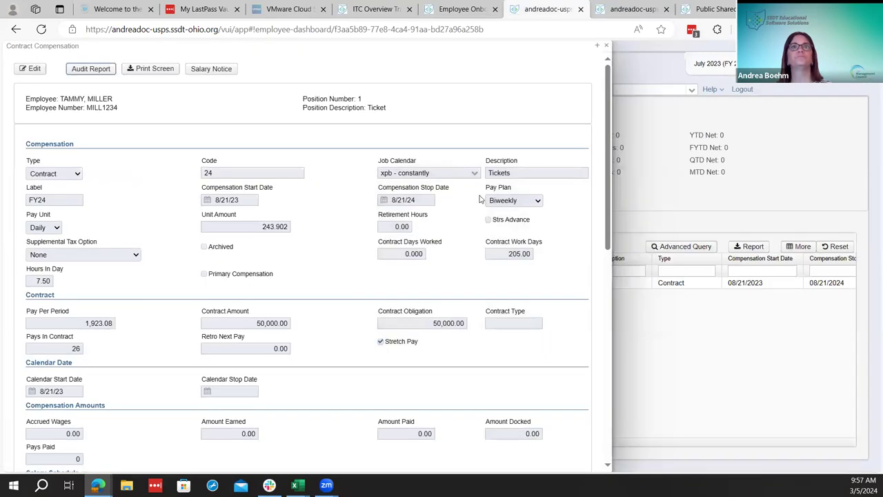
pyautogui.click(606, 50)
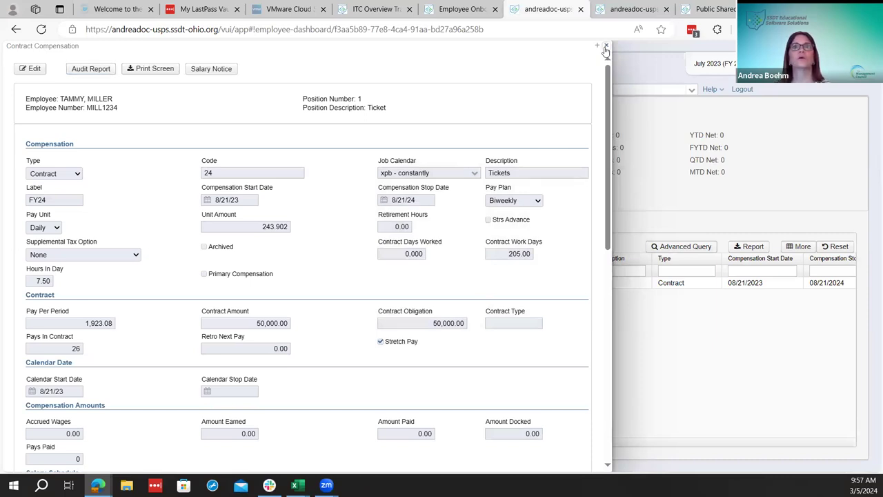
pyautogui.click(605, 49)
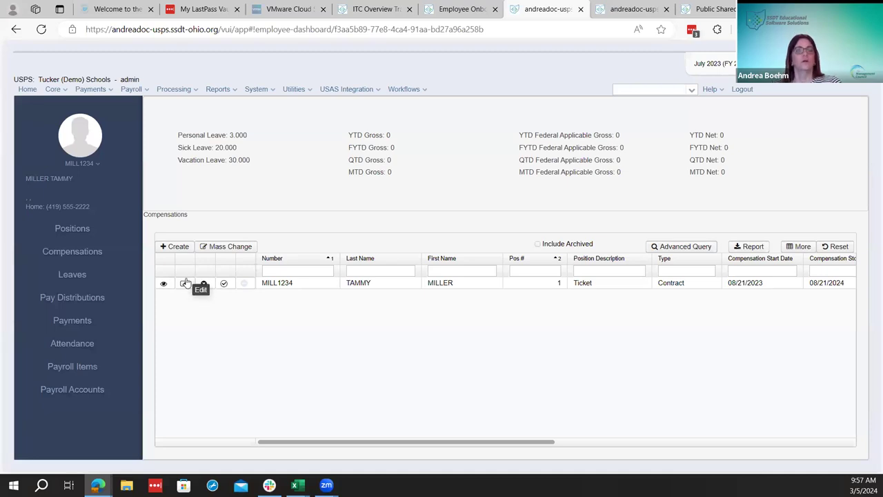
pyautogui.click(62, 91)
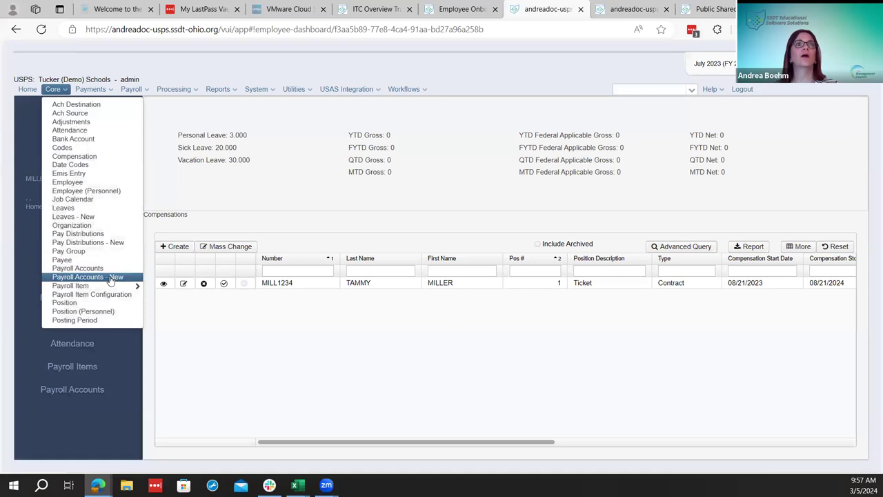
pyautogui.click(88, 218)
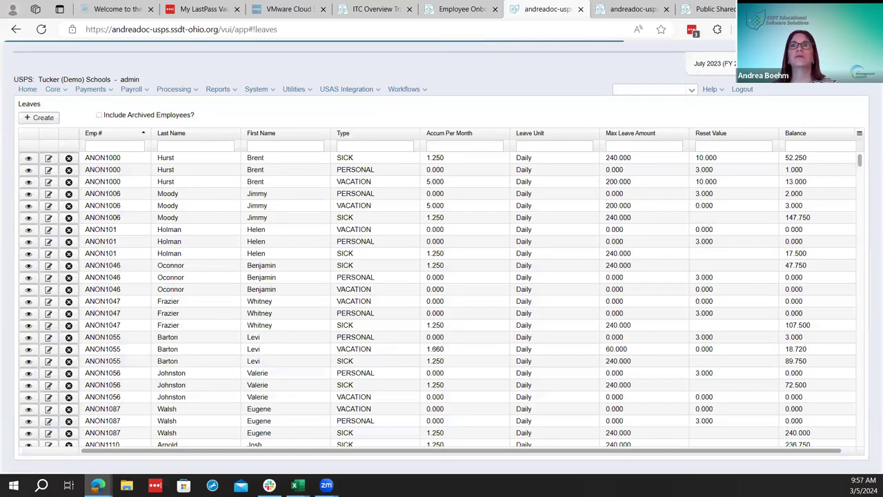
# Filter leaves by last name and add Accumulate Based on Hours, Current Service Hours, Employee Eligible columns
pyautogui.click(860, 134)
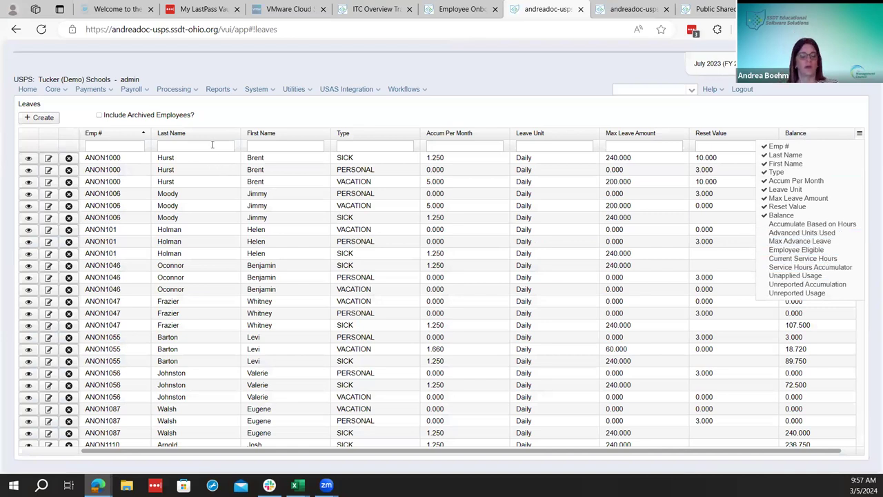
pyautogui.click(212, 145)
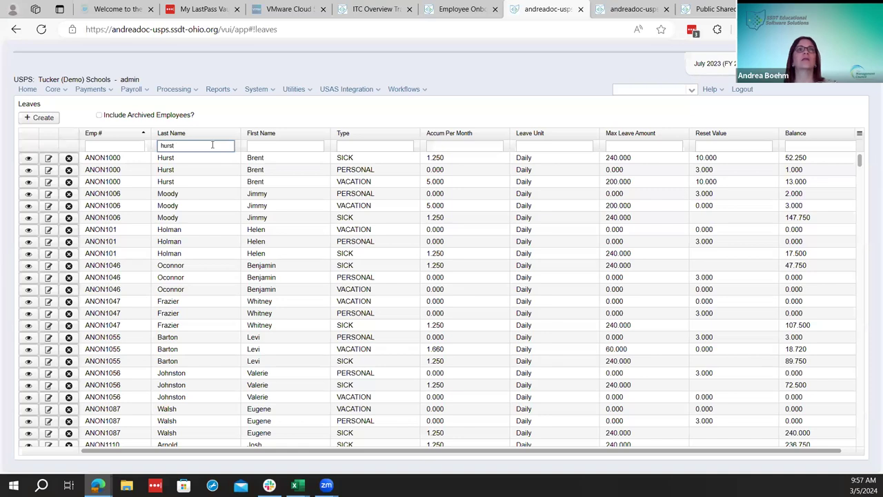
pyautogui.click(859, 136)
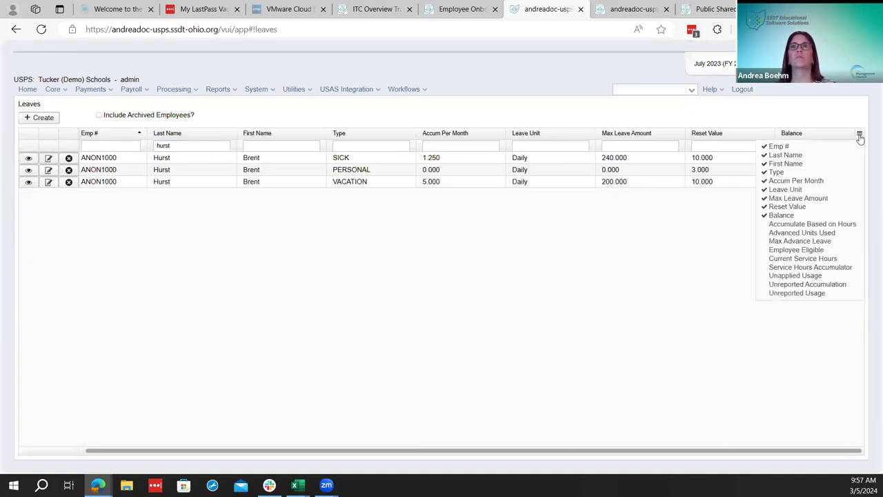
pyautogui.click(815, 224)
pyautogui.click(813, 256)
pyautogui.click(811, 250)
pyautogui.click(697, 269)
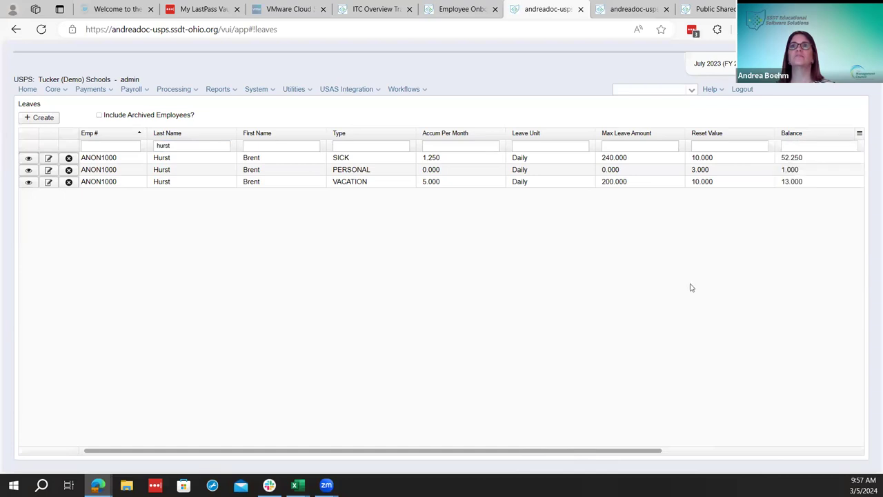
# Scroll the Leaves grid sideways to review sick 52.250, personal 1.000 and vacation 13.000 balances
pyautogui.moveTo(545, 452); pyautogui.dragTo(713, 425)
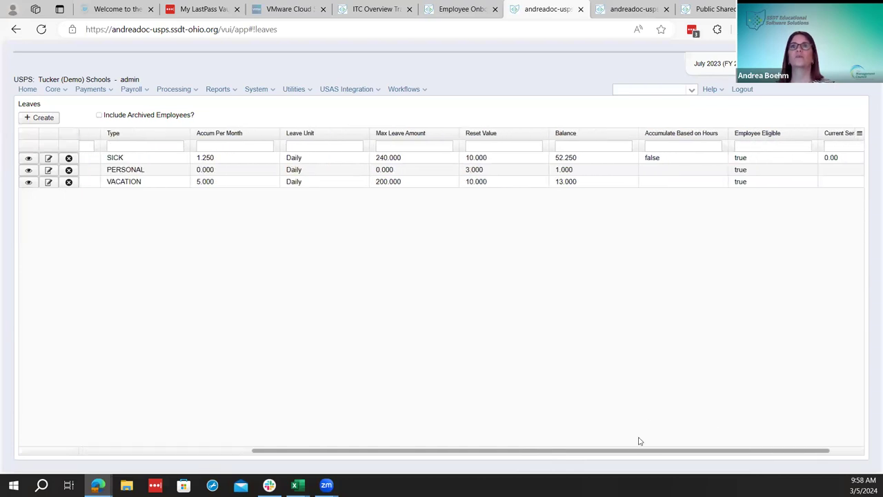
pyautogui.moveTo(629, 456); pyautogui.dragTo(690, 464)
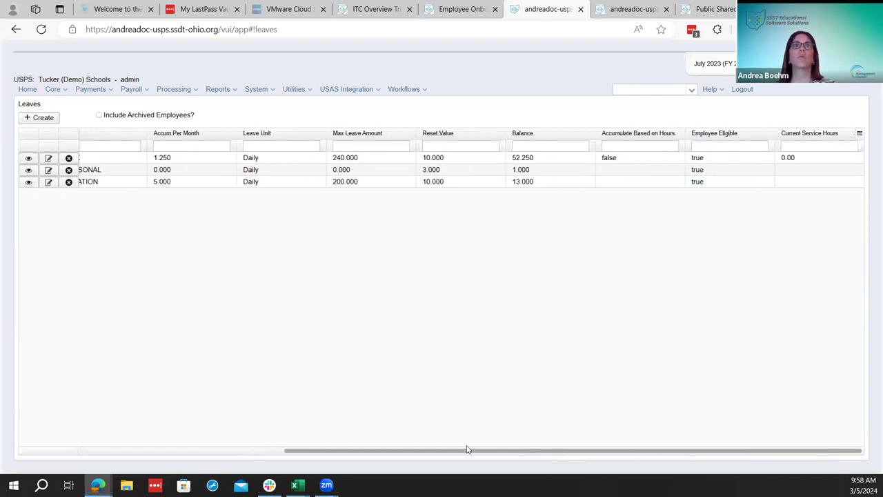
pyautogui.moveTo(467, 449); pyautogui.dragTo(260, 417)
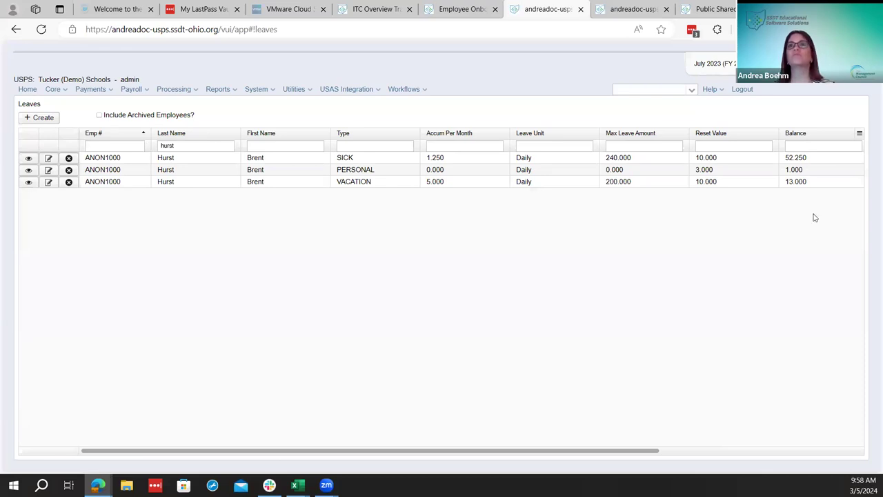
pyautogui.moveTo(477, 454); pyautogui.dragTo(250, 482)
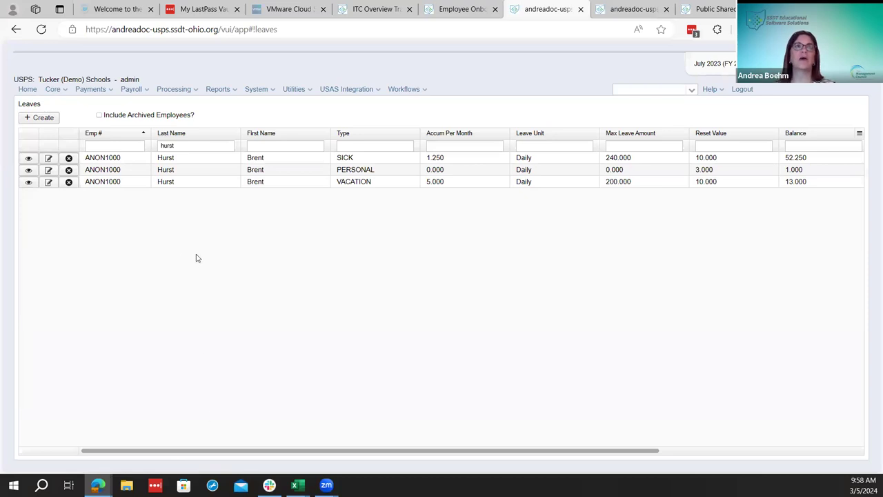
pyautogui.click(54, 89)
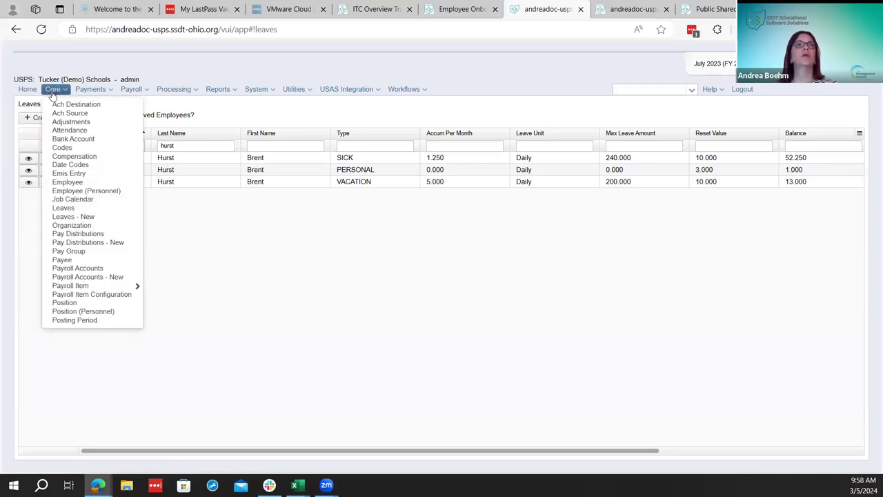
# On Pay Distributions - New, filter by the employee's last name and first name
pyautogui.click(102, 243)
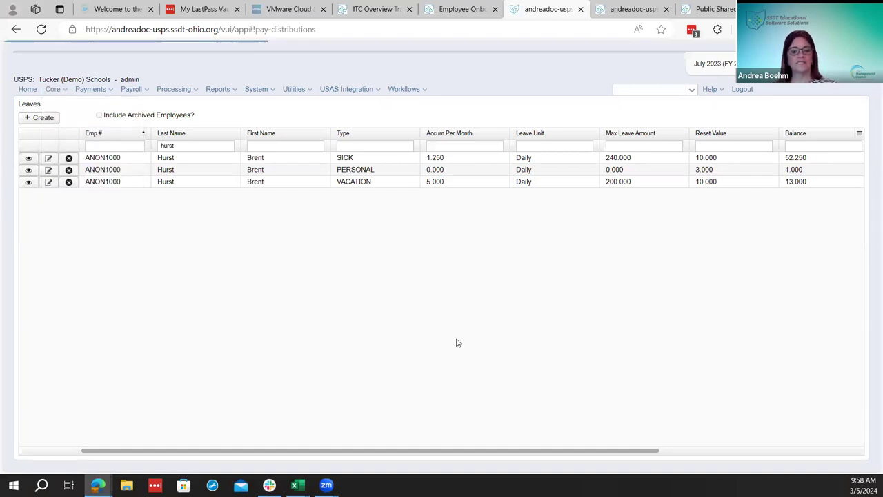
pyautogui.moveTo(416, 454); pyautogui.dragTo(13, 465)
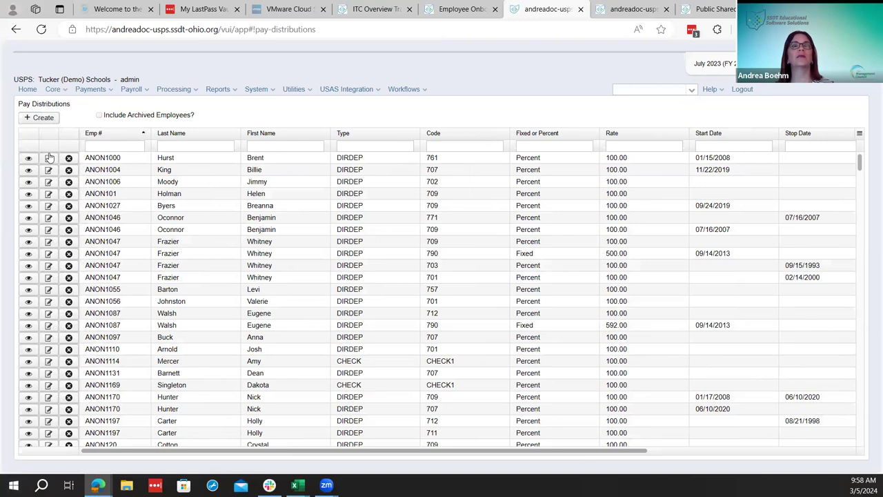
pyautogui.click(216, 145)
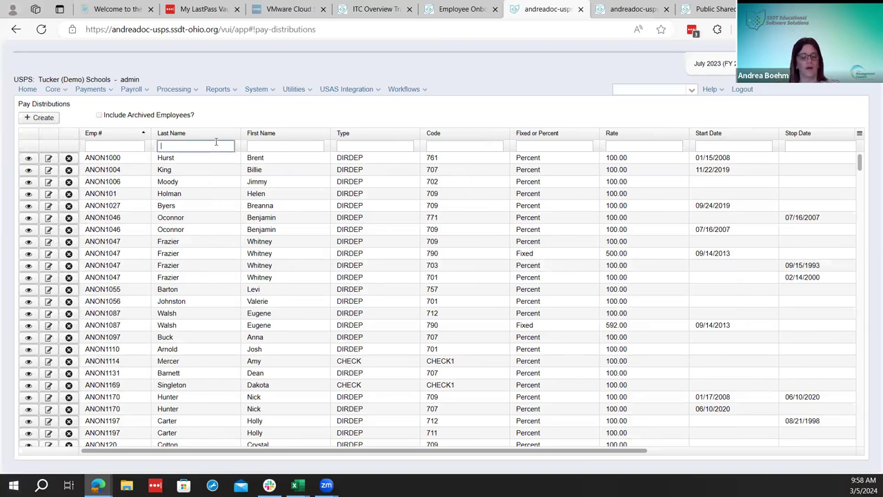
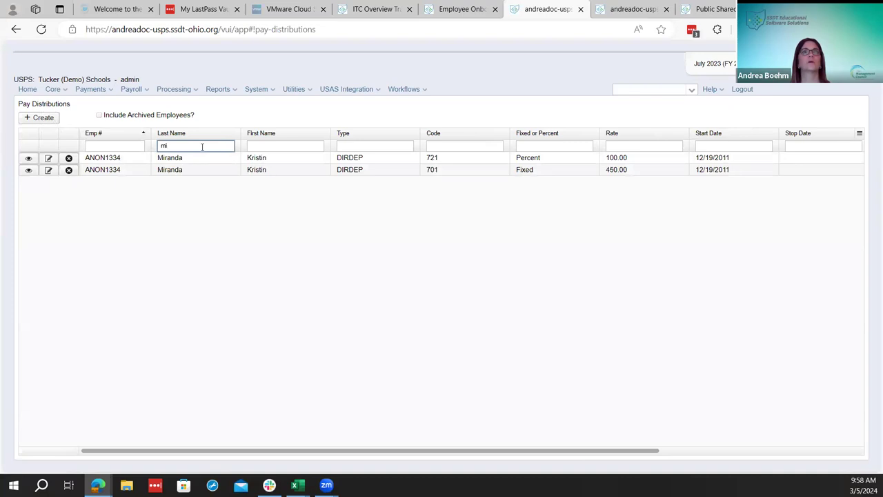
pyautogui.press('Tab')
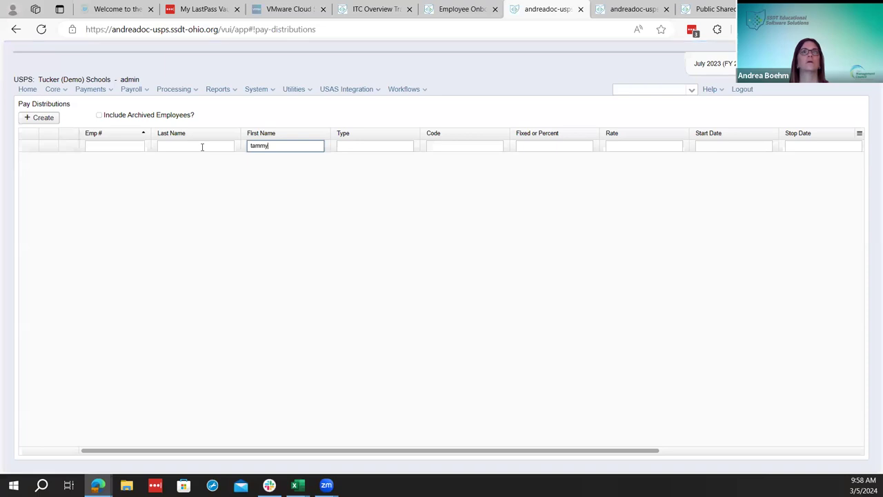
# Switch to the original Pay Distributions page and try, then clear, a last-name filter
pyautogui.click(61, 95)
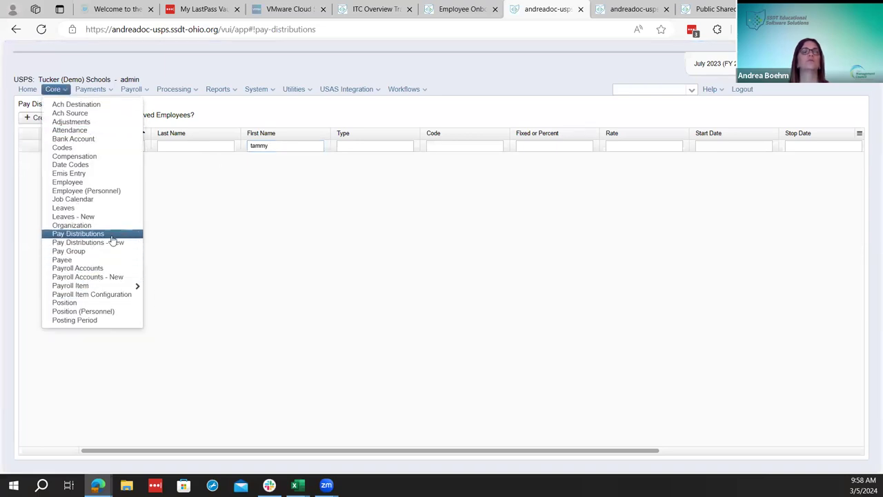
pyautogui.click(78, 233)
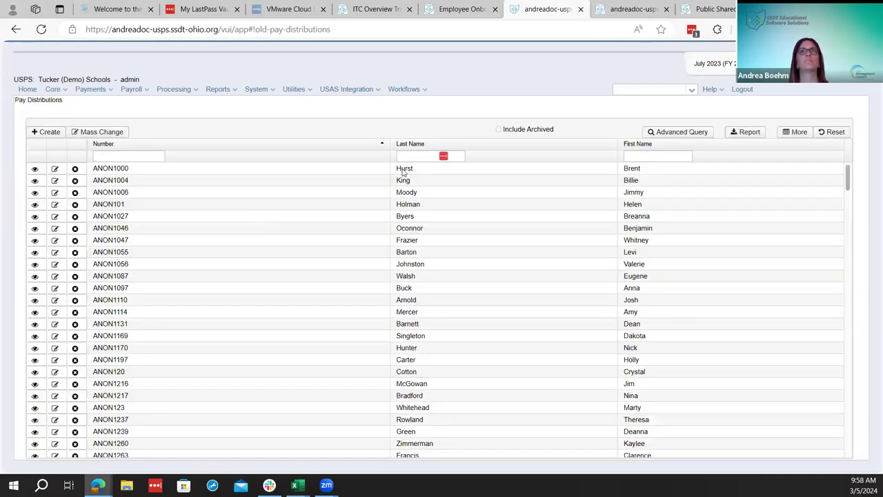
pyautogui.click(409, 155)
pyautogui.write('miller')
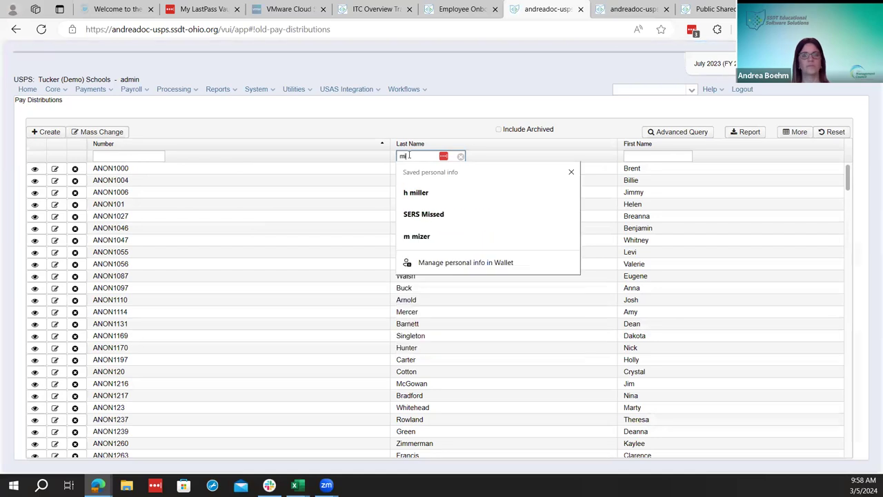
pyautogui.press('BackSpace')
pyautogui.press('BackSpace')
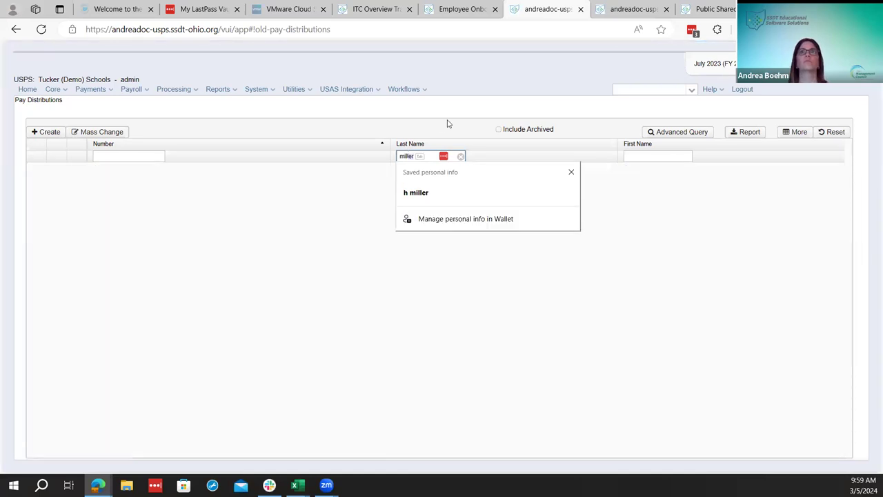
pyautogui.click(626, 7)
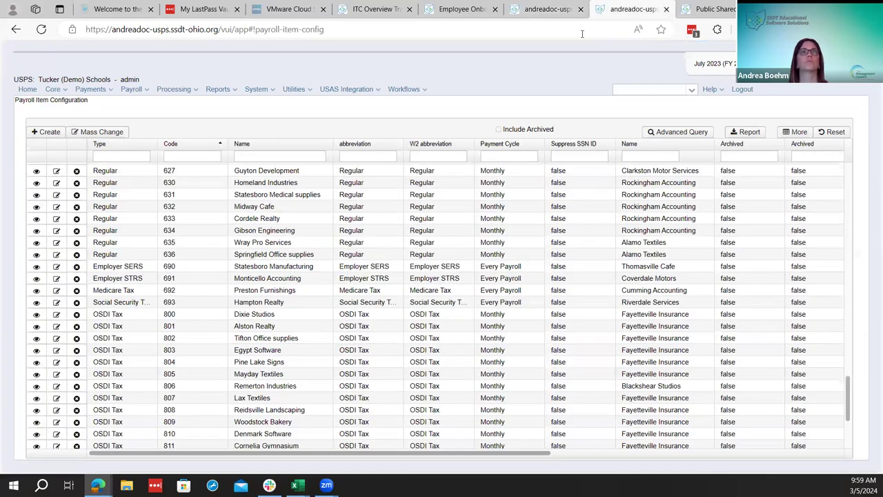
pyautogui.click(545, 8)
pyautogui.click(461, 156)
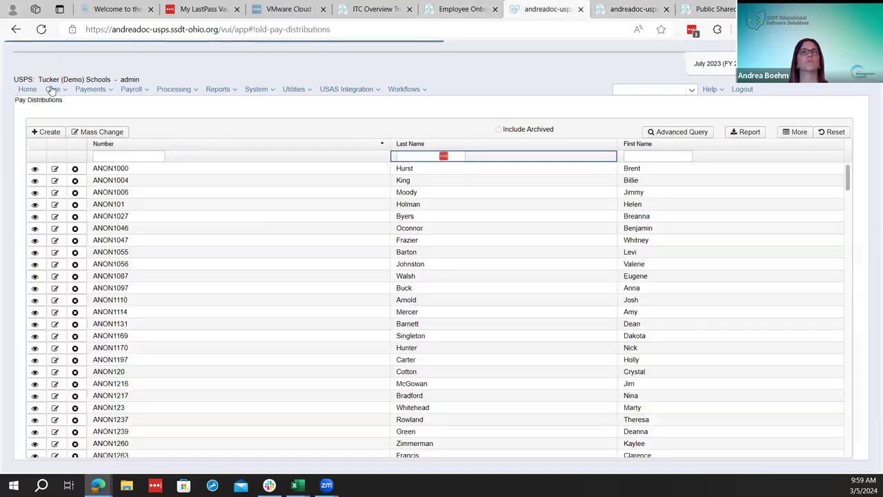
# Look up the employee by last name in the top search box and pick the match
pyautogui.click(53, 89)
pyautogui.click(652, 89)
pyautogui.write('m')
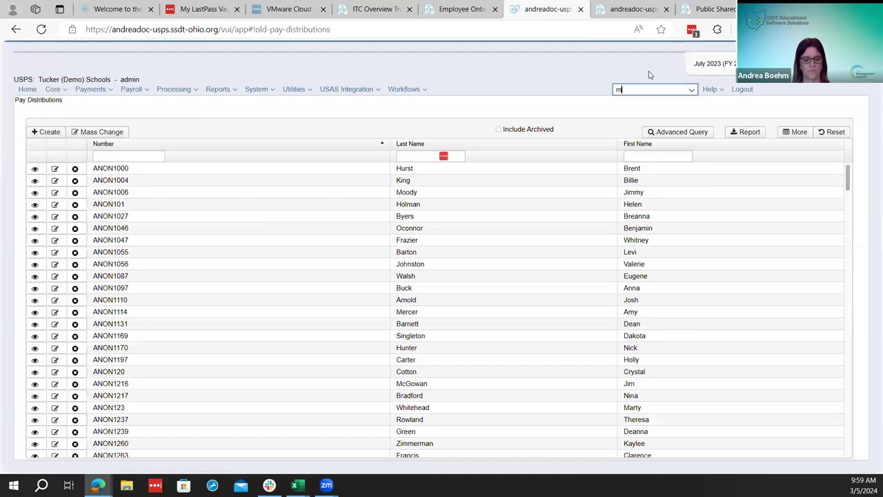
pyautogui.write('iller')
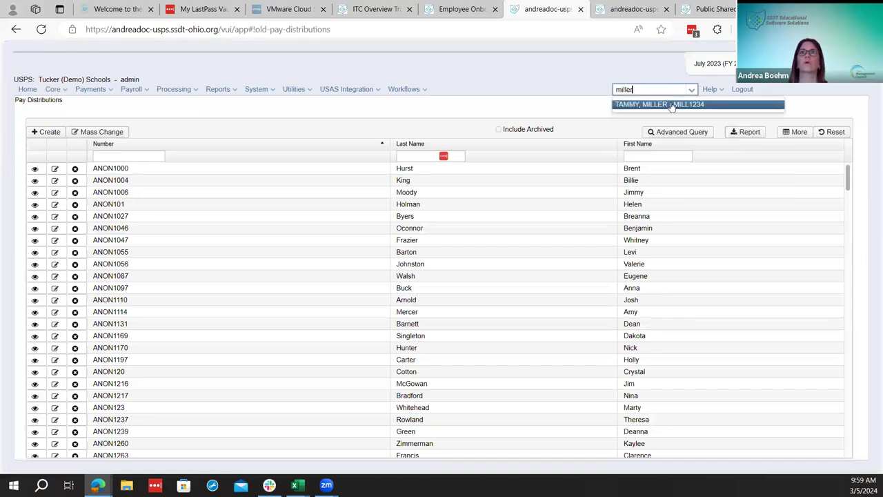
pyautogui.click(670, 103)
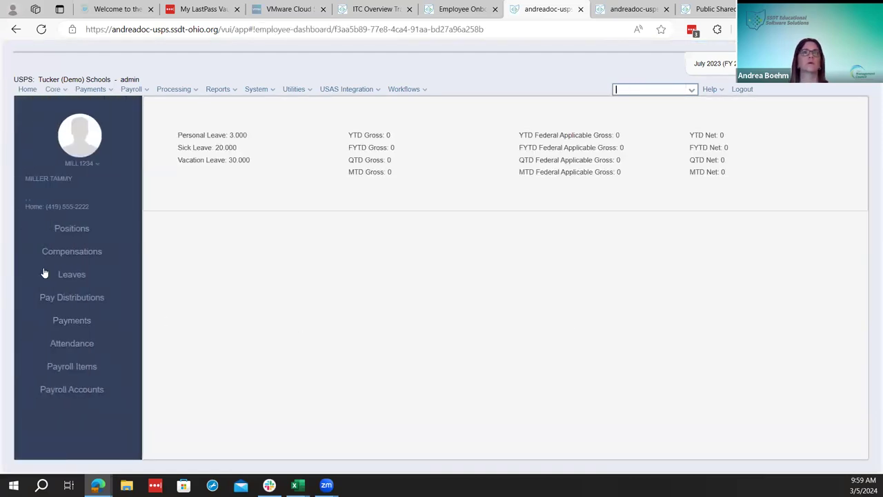
# Show the employee's single pay distribution record from the dashboard sidebar
pyautogui.click(80, 298)
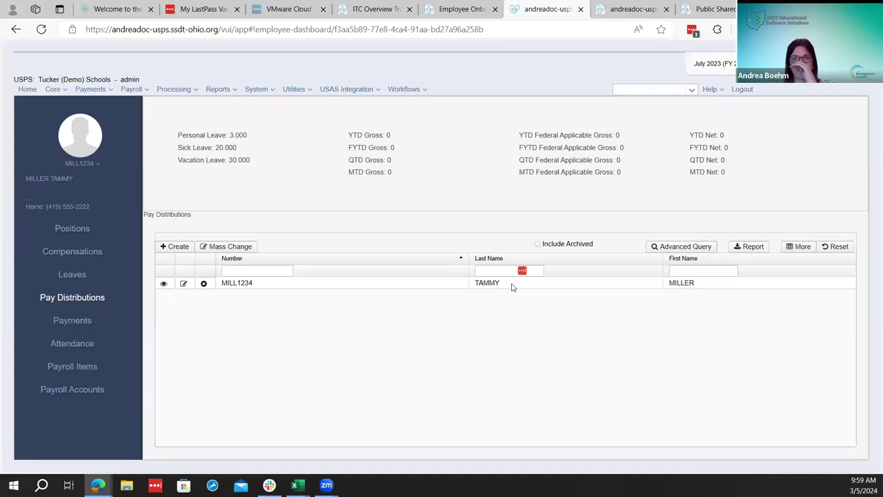
pyautogui.rightClick(540, 311)
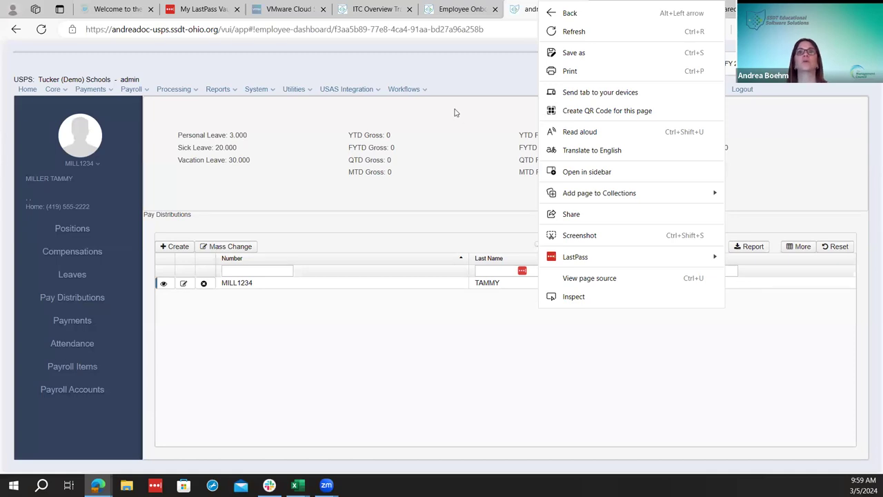
pyautogui.click(445, 176)
pyautogui.click(54, 90)
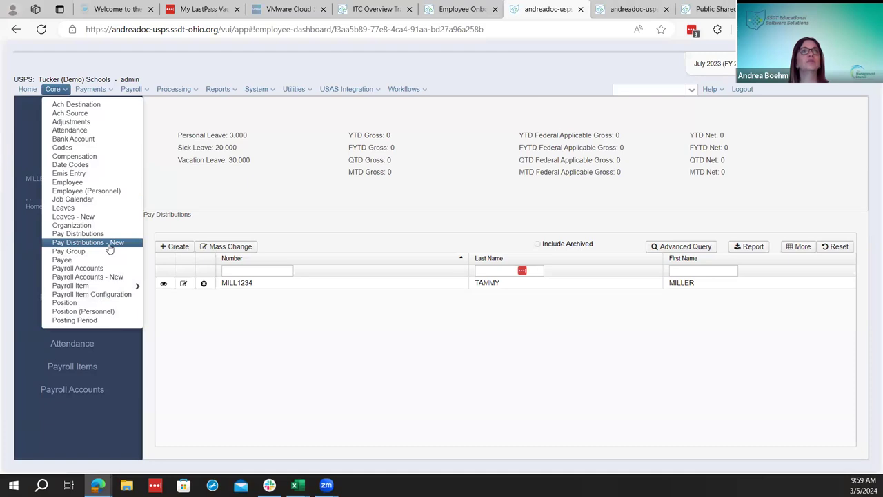
# Filter Pay Distributions - New to the employee, showing deposits 701 at 100% and 700 fixed 50.00
pyautogui.click(109, 246)
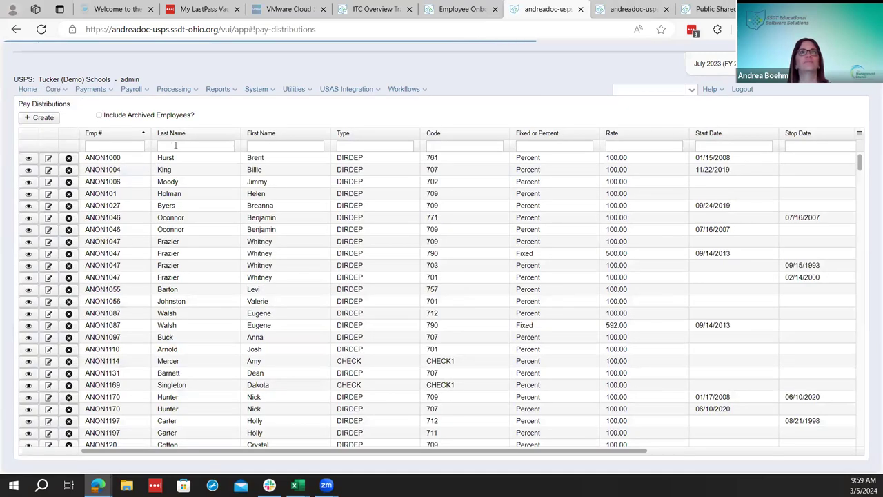
pyautogui.click(175, 145)
pyautogui.write('tammy')
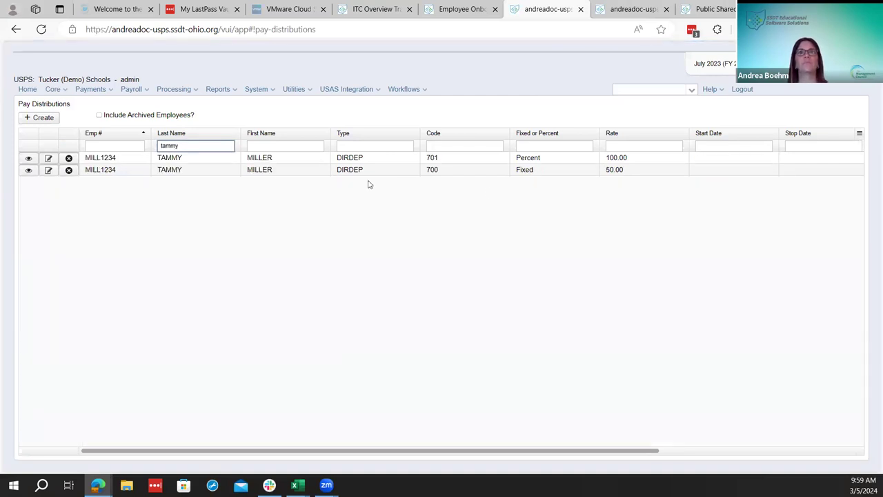
pyautogui.click(707, 450)
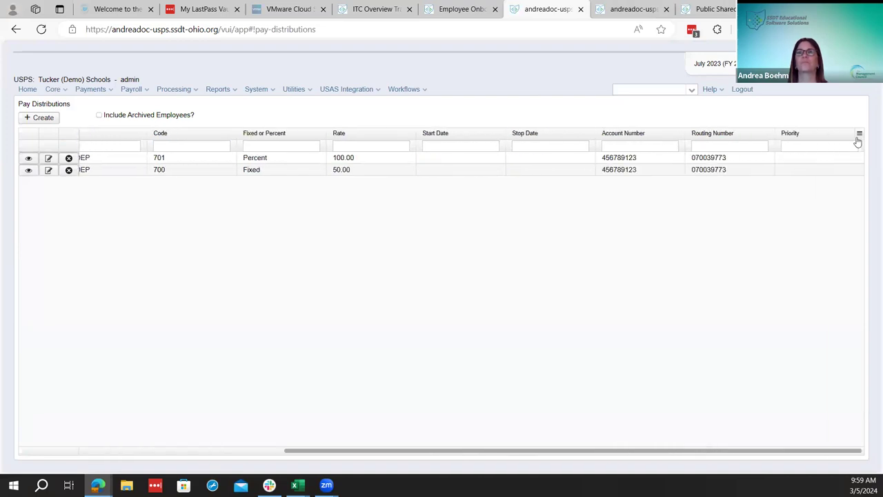
pyautogui.click(859, 133)
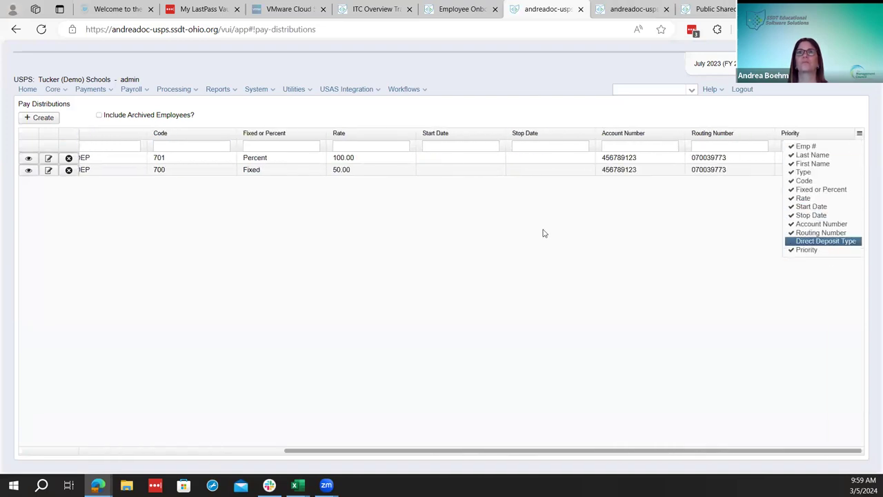
pyautogui.click(56, 89)
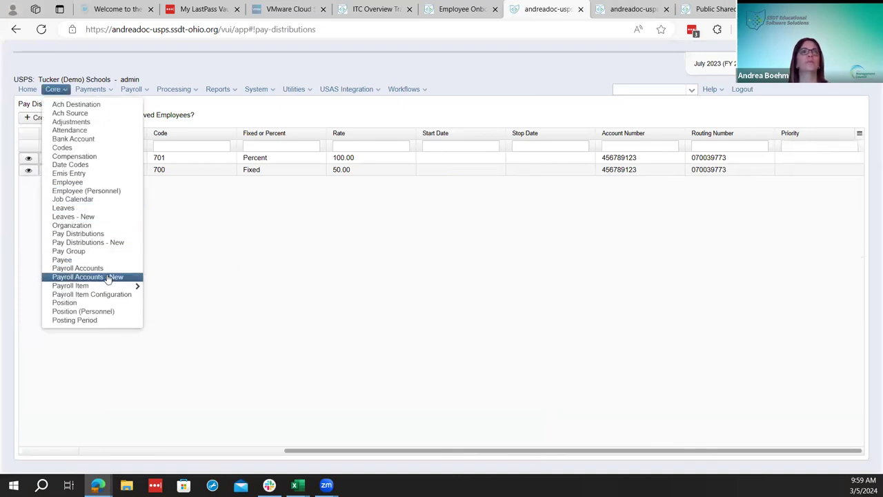
# On the new Payroll Accounts page, filter to position number 1 and the employee's last name
pyautogui.click(108, 277)
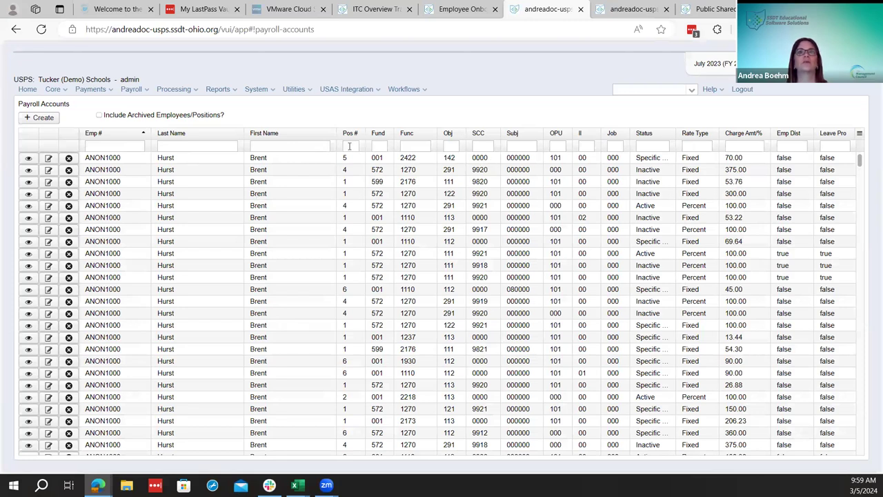
pyautogui.click(349, 147)
pyautogui.write('1')
pyautogui.click(178, 145)
pyautogui.write('hurst')
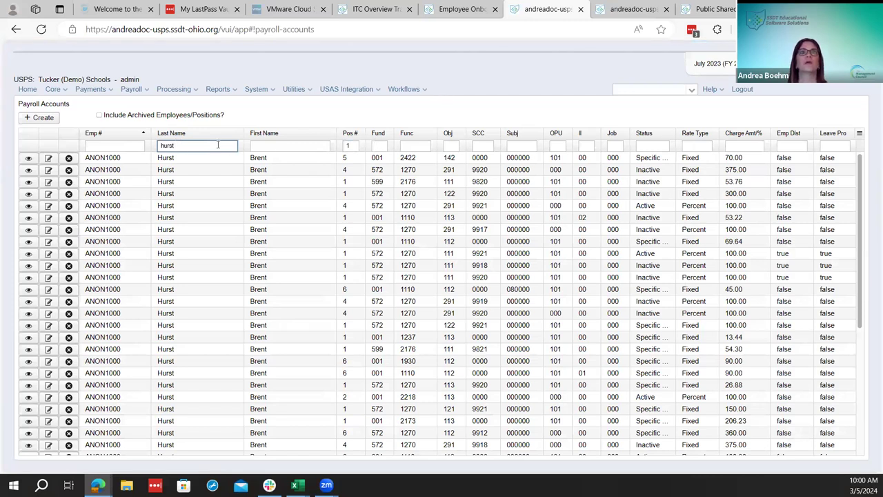
pyautogui.click(348, 144)
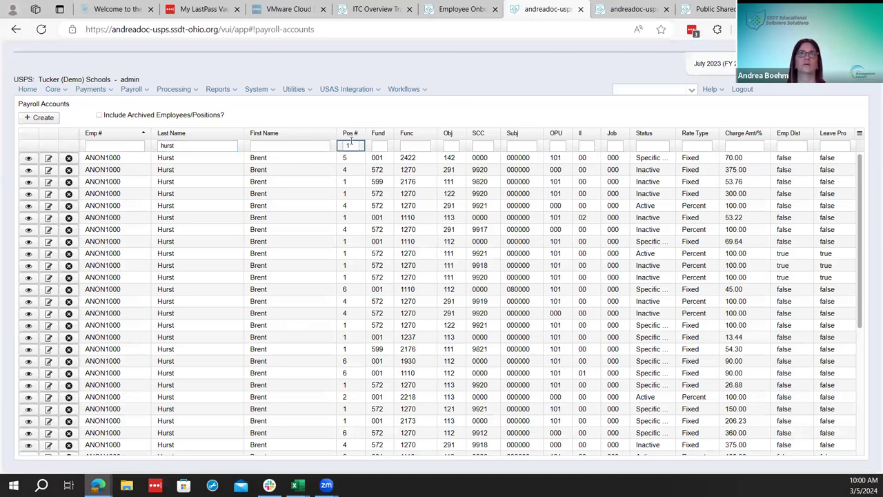
pyautogui.write('=1')
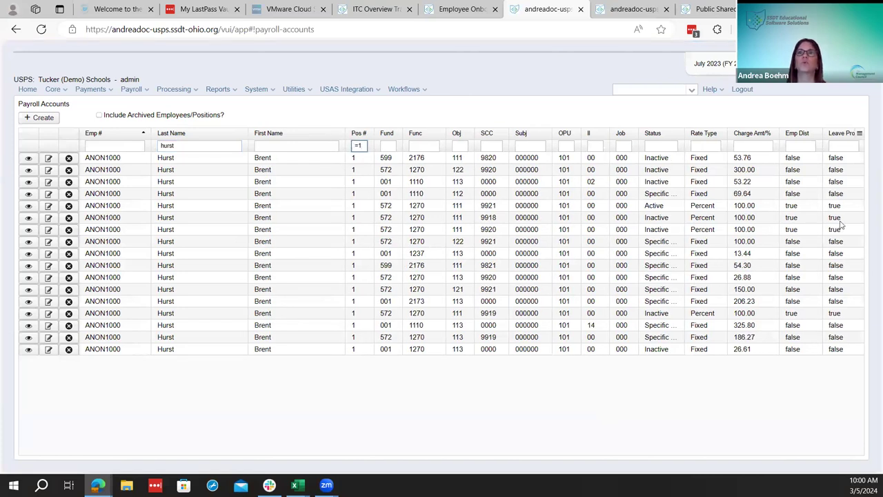
# Add the Start Date, Stop Date, Max and Remaining Max columns, then scroll across to review them
pyautogui.click(859, 133)
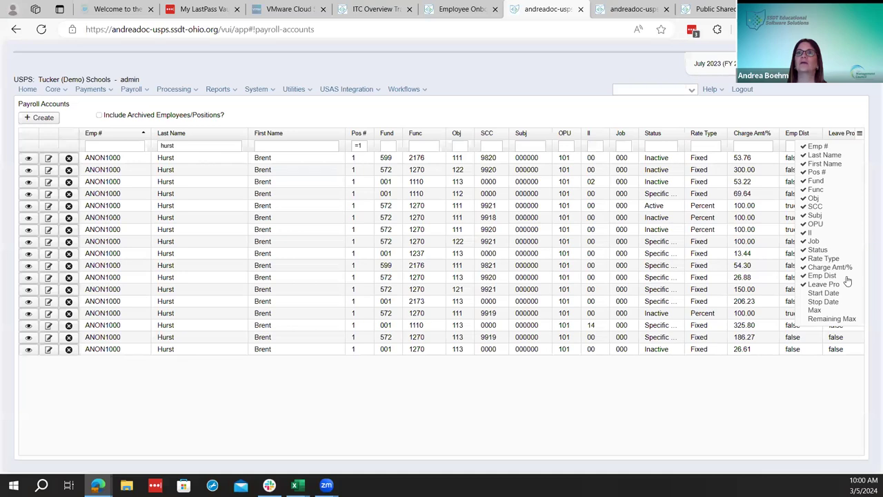
pyautogui.click(837, 294)
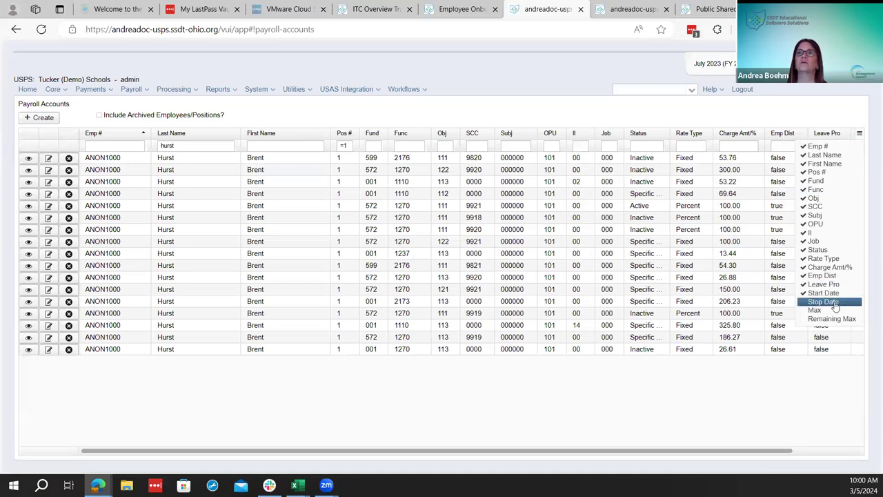
pyautogui.click(835, 302)
pyautogui.click(835, 310)
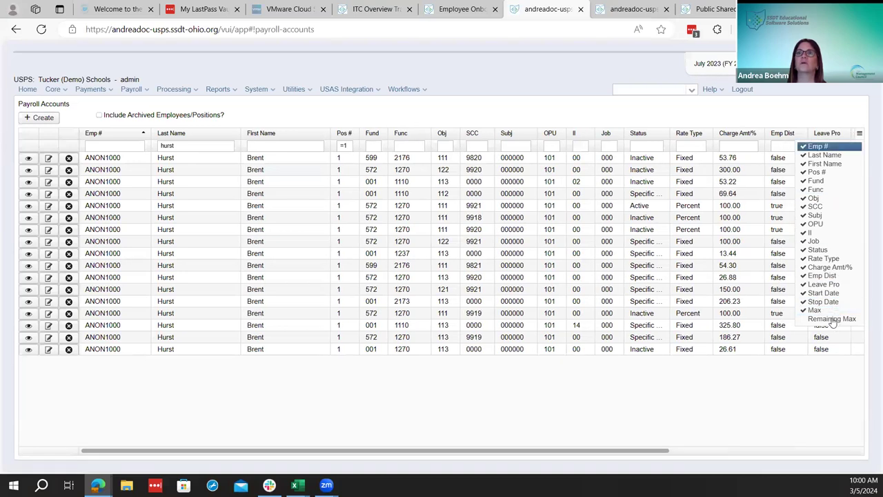
pyautogui.click(833, 320)
pyautogui.moveTo(512, 456); pyautogui.dragTo(732, 469)
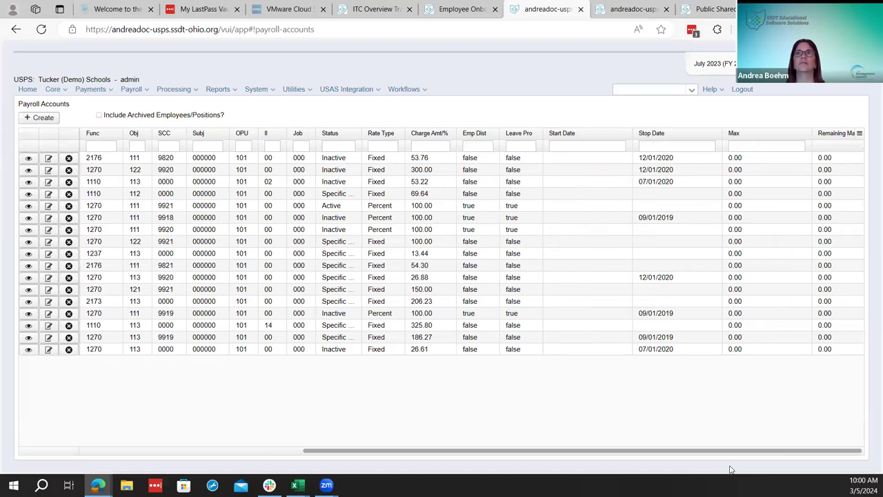
pyautogui.moveTo(530, 447); pyautogui.dragTo(644, 450)
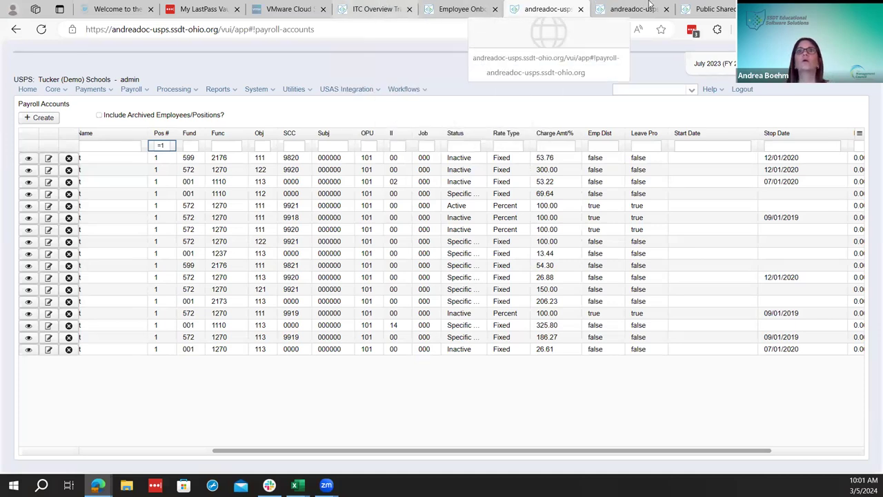
pyautogui.click(461, 9)
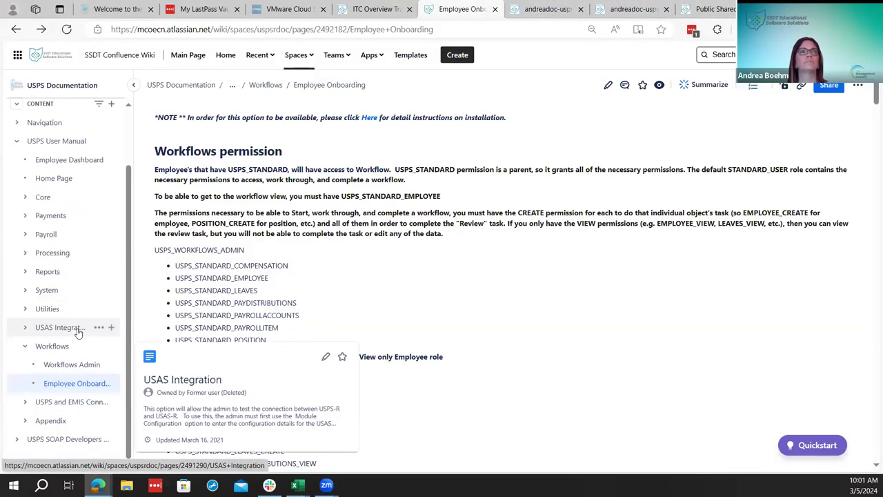
# Open the USPS-R Payroll Processing Checklist under Appendix > Checklists in the wiki sidebar
pyautogui.click(25, 420)
pyautogui.scroll(-3, 41, 386)
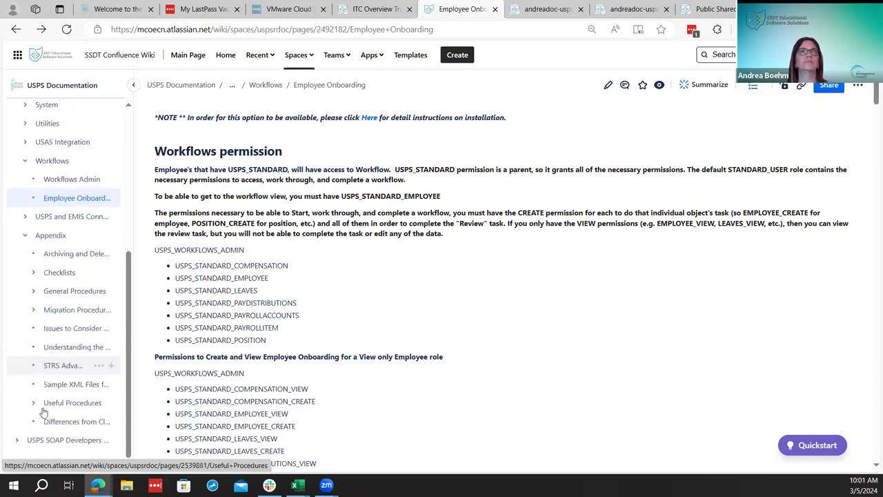
pyautogui.click(372, 8)
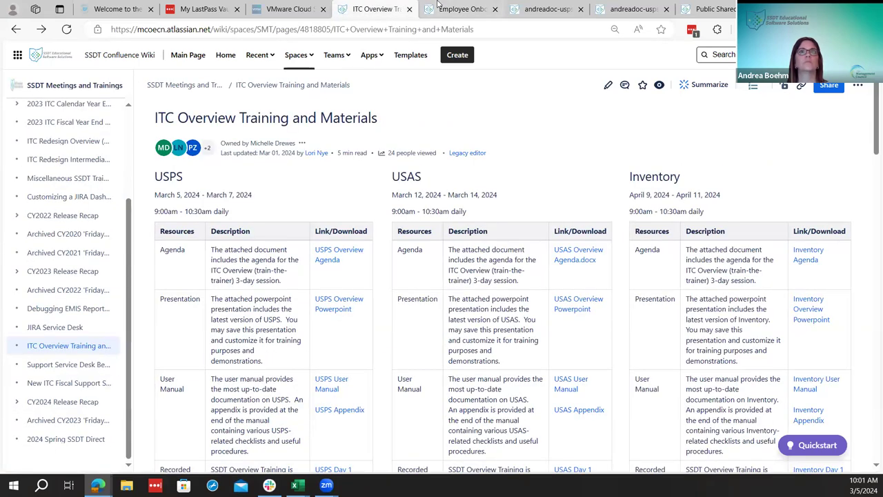
pyautogui.click(448, 8)
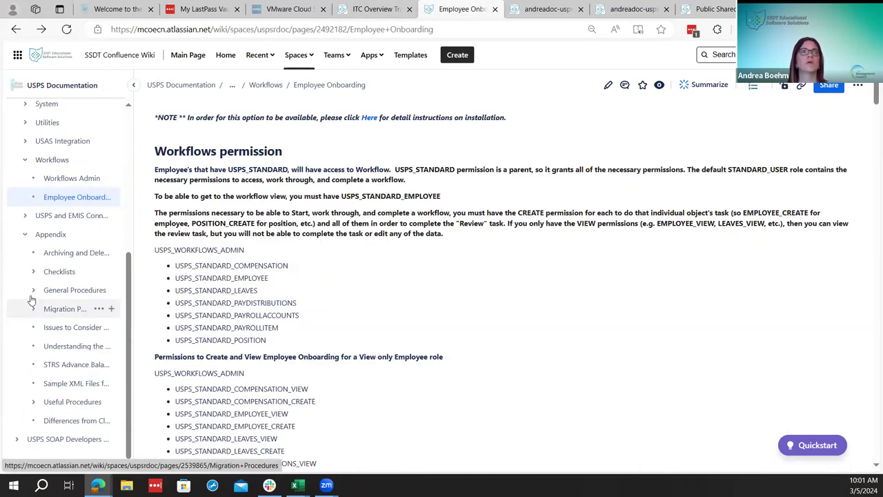
pyautogui.click(34, 271)
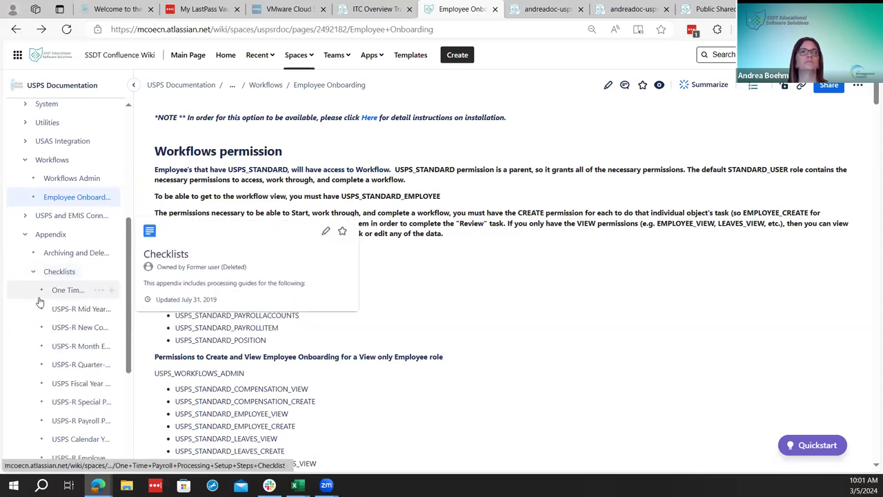
pyautogui.click(65, 420)
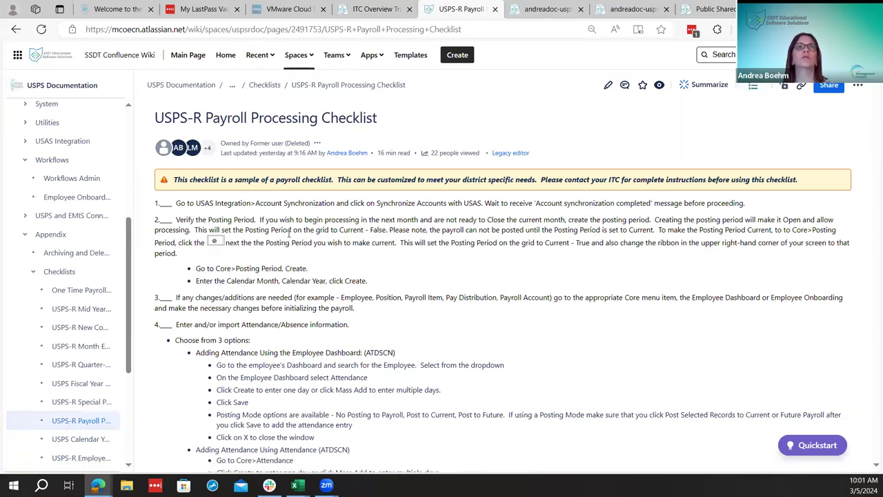
pyautogui.scroll(-1, 232, 328)
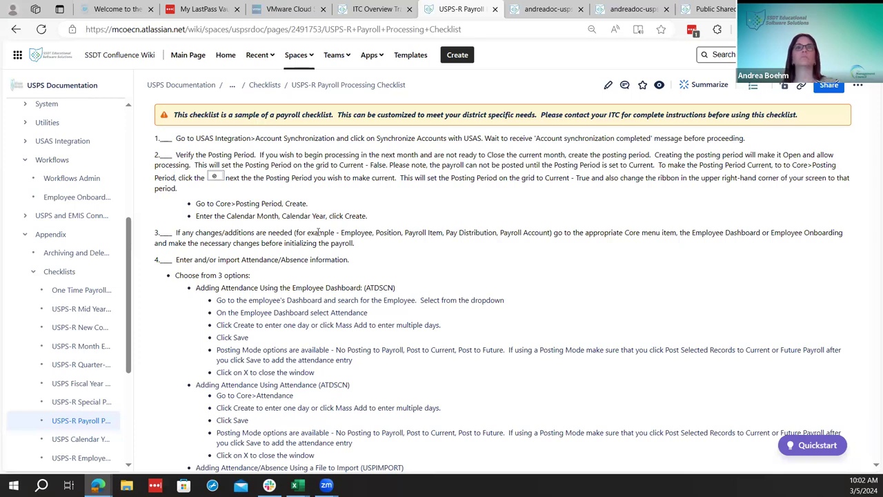
pyautogui.scroll(-1, 301, 310)
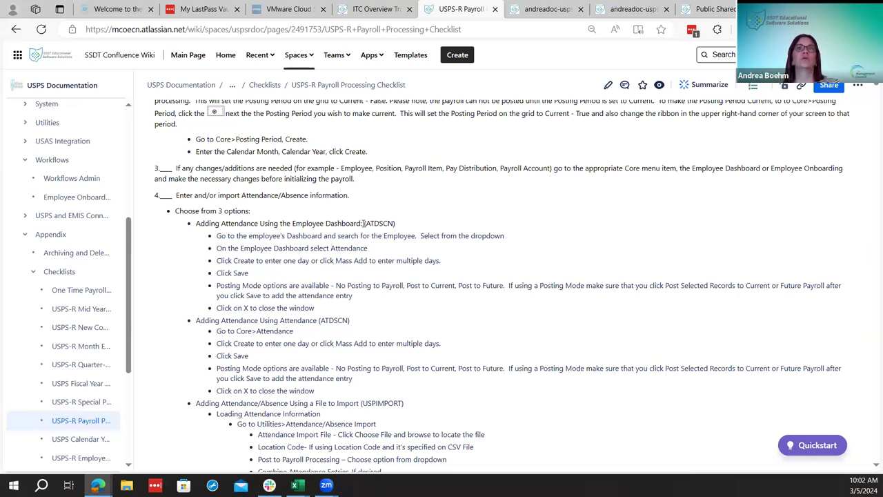
# Search for the employee by name, open their dashboard, and start a new attendance/absence entry
pyautogui.click(628, 9)
pyautogui.click(662, 89)
pyautogui.write('mill')
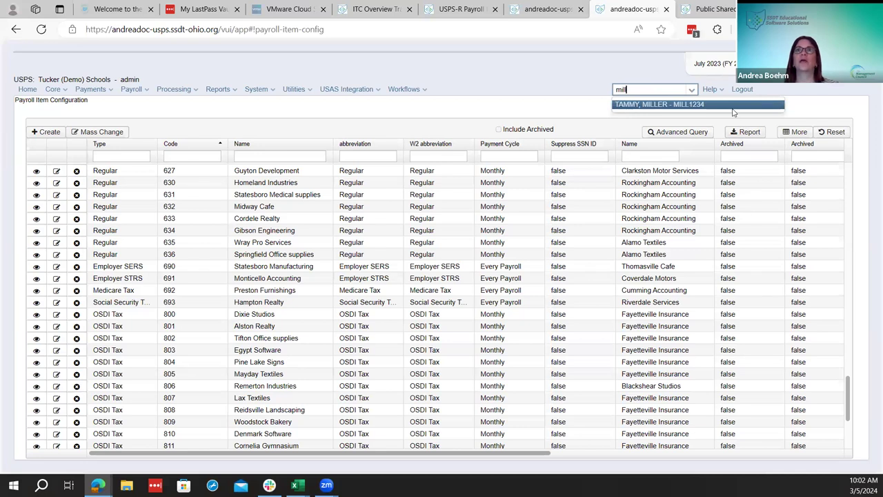
pyautogui.click(730, 105)
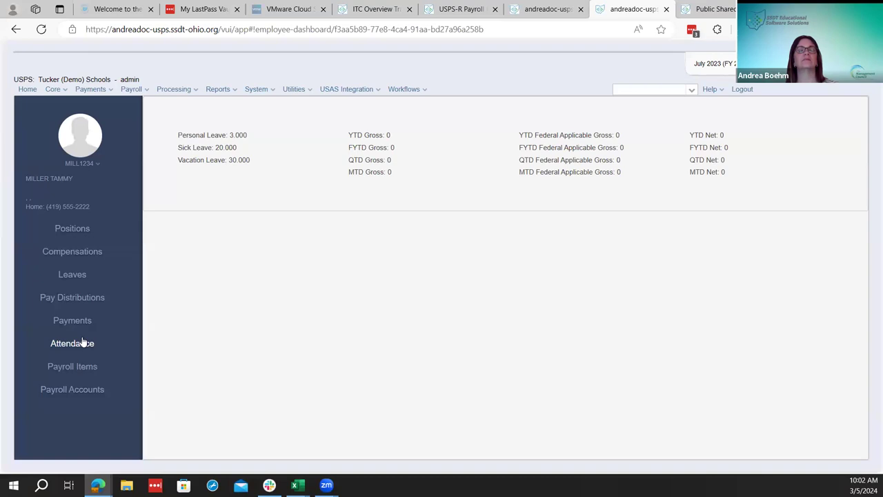
pyautogui.click(83, 343)
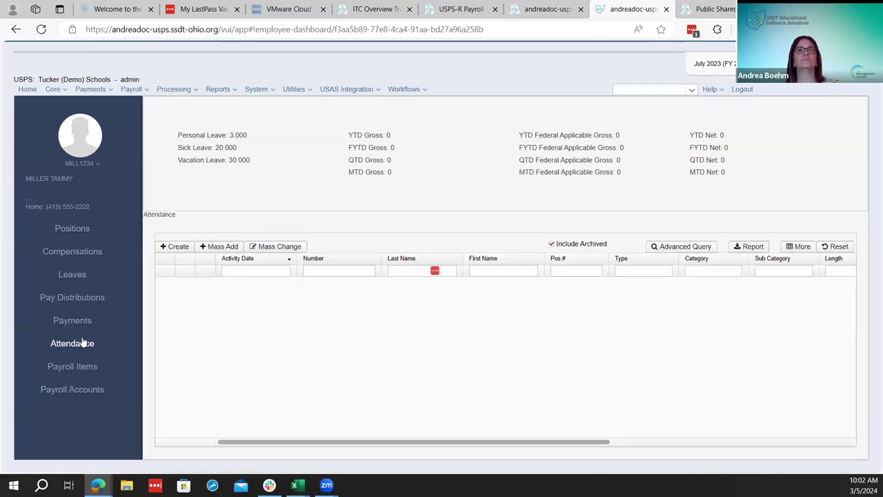
pyautogui.click(178, 247)
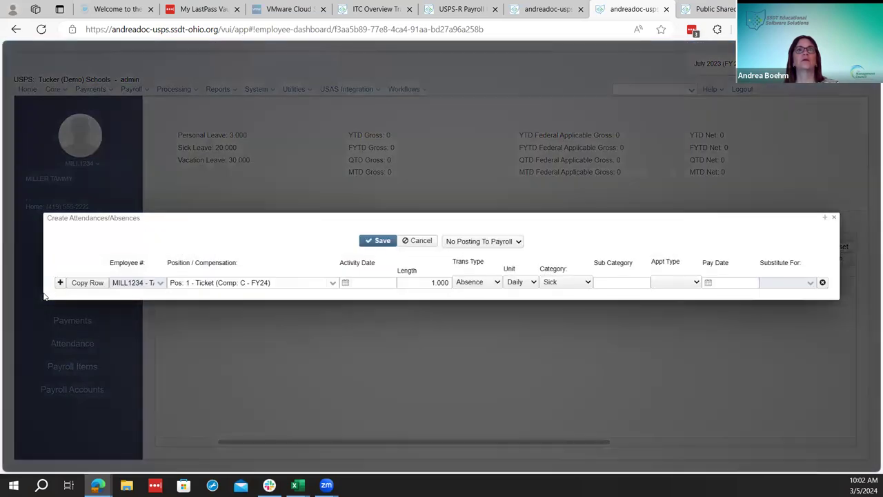
# Copy the entry row and set row one's activity date to 7/17/23
pyautogui.click(89, 284)
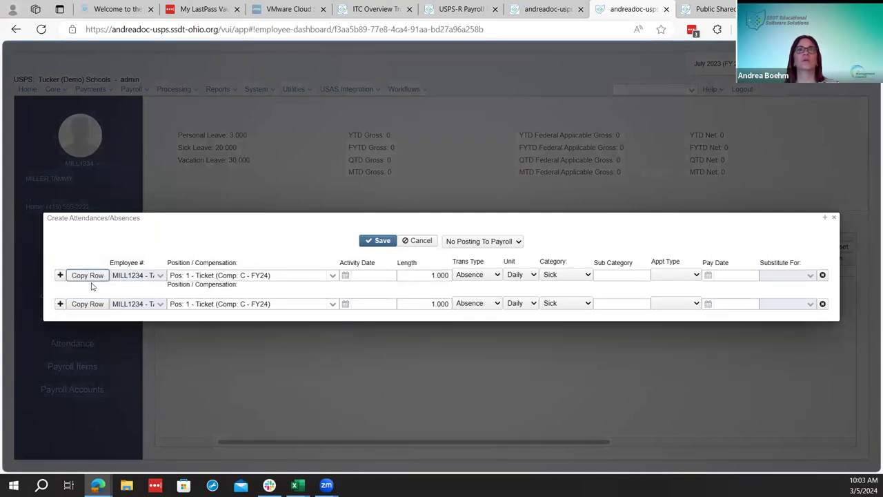
pyautogui.click(345, 274)
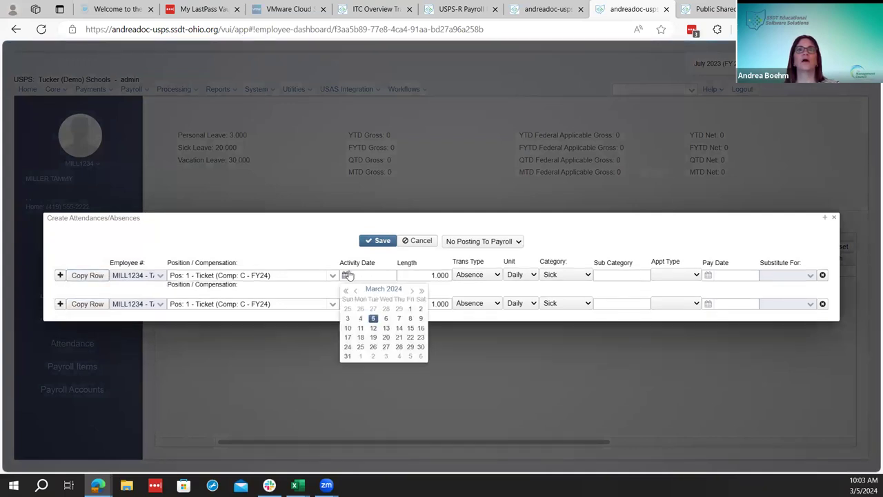
pyautogui.click(356, 290)
pyautogui.click(356, 290)
pyautogui.click(356, 290)
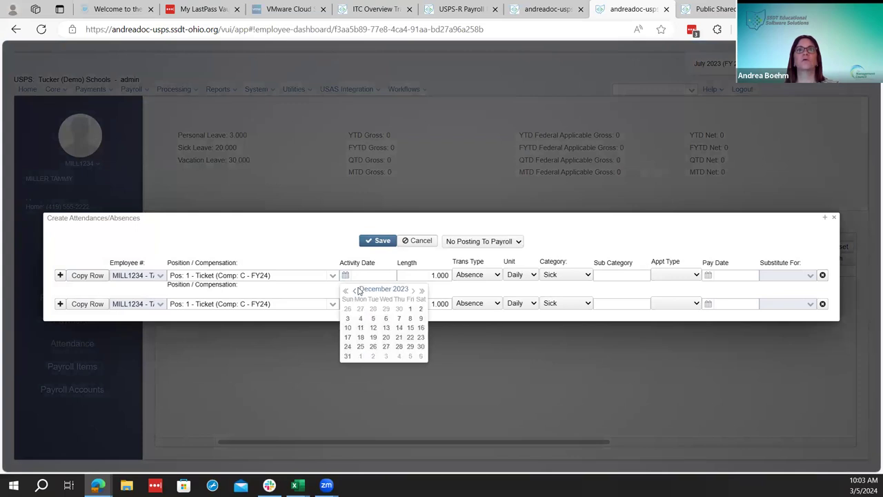
pyautogui.click(354, 291)
pyautogui.click(354, 291)
pyautogui.click(354, 291)
pyautogui.click(354, 291)
pyautogui.click(354, 290)
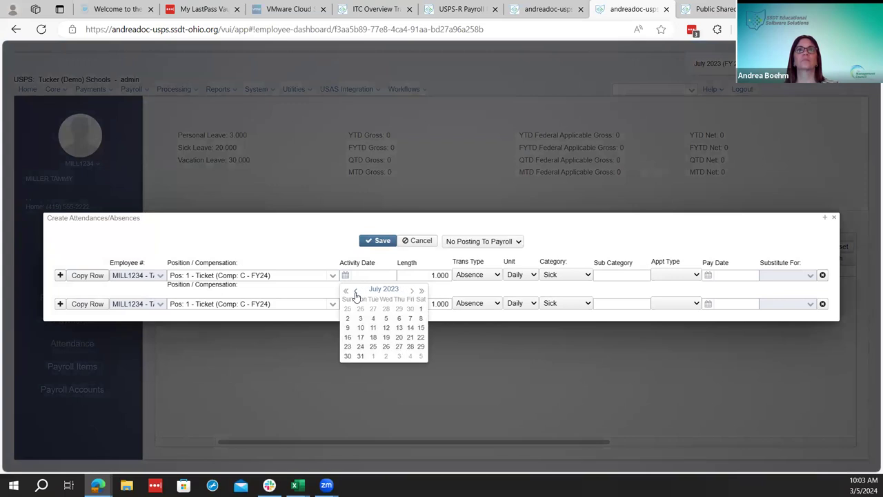
pyautogui.click(360, 336)
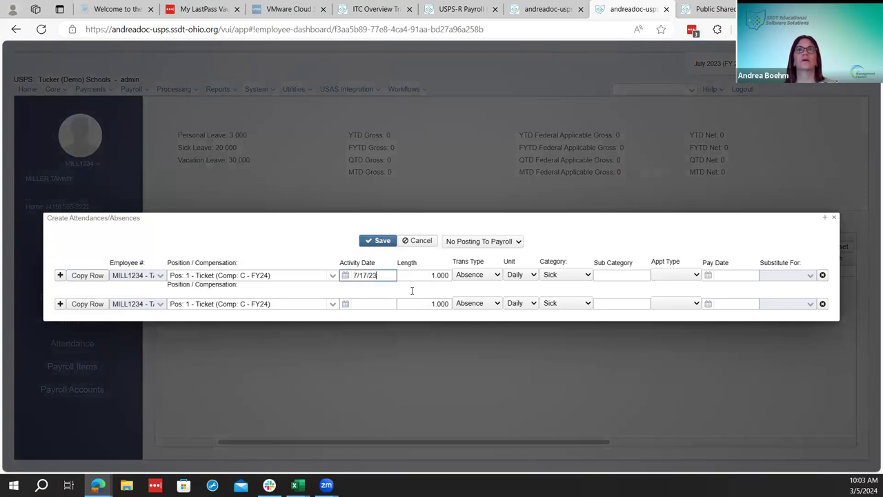
# Make row one a Classified Attendance record, leaving substitute-for empty
pyautogui.click(479, 276)
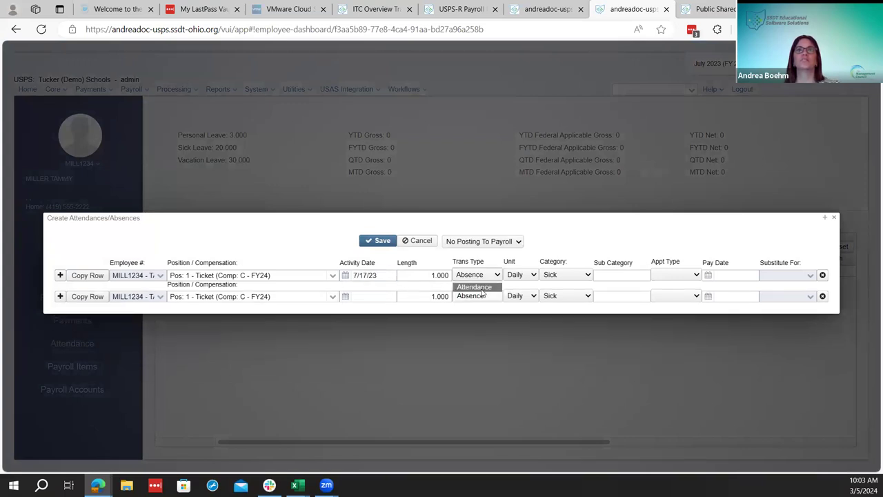
pyautogui.click(476, 283)
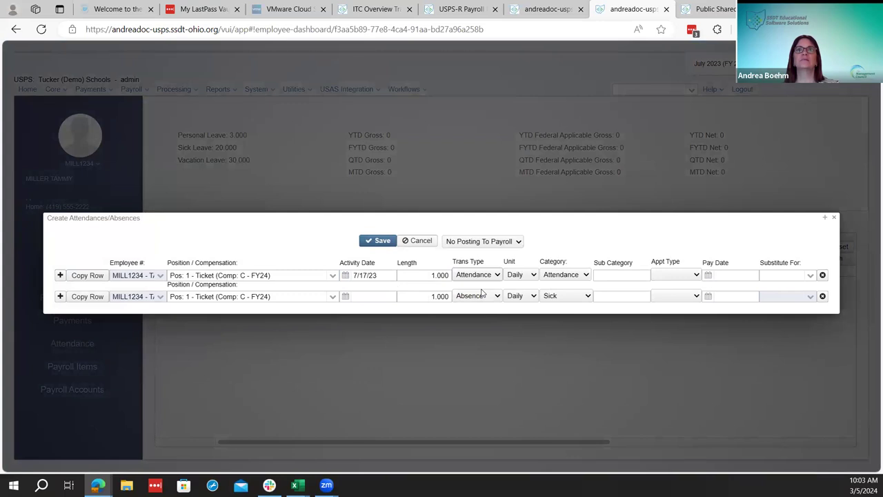
pyautogui.click(694, 277)
pyautogui.click(686, 305)
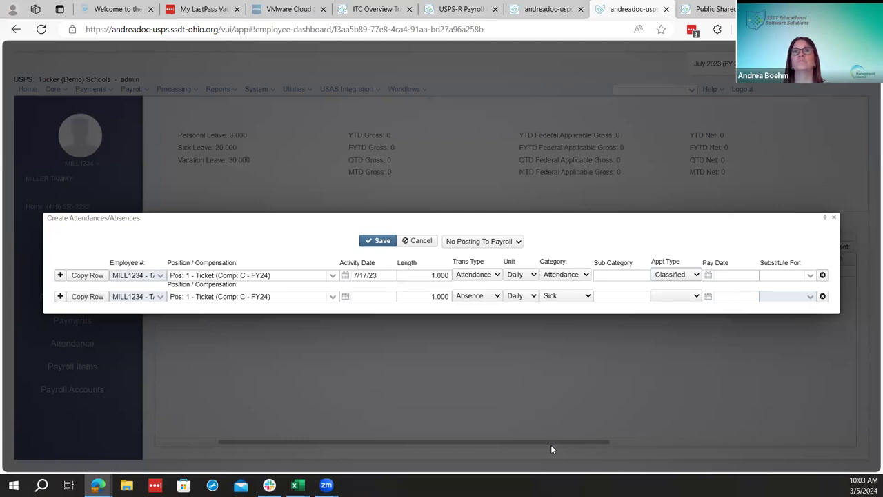
pyautogui.click(809, 276)
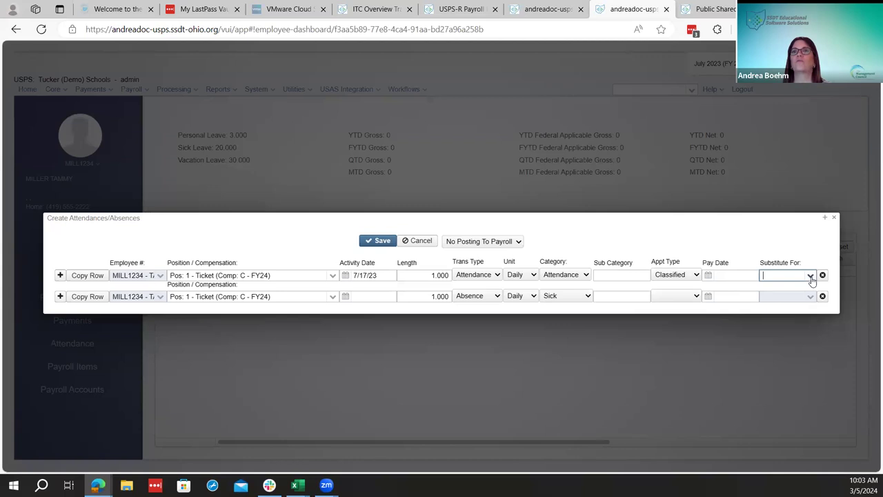
pyautogui.click(809, 277)
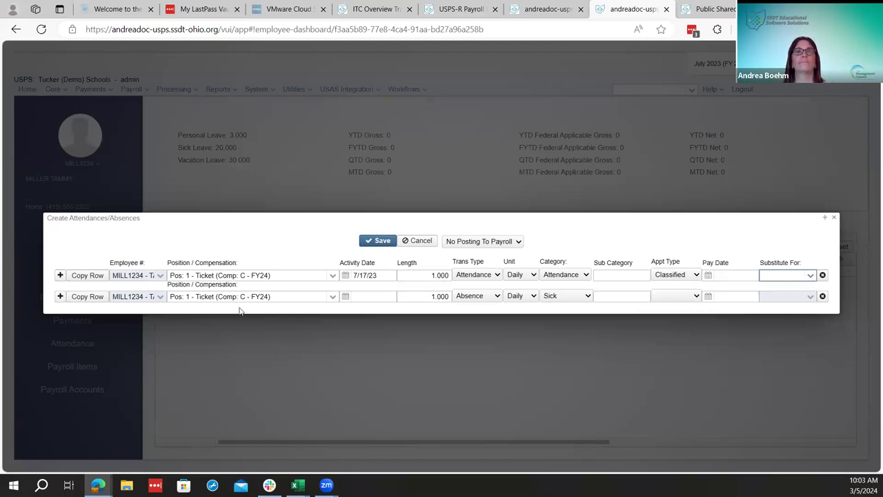
# Set row two's date to 07/27/2023 with Classified appointment type
pyautogui.click(345, 296)
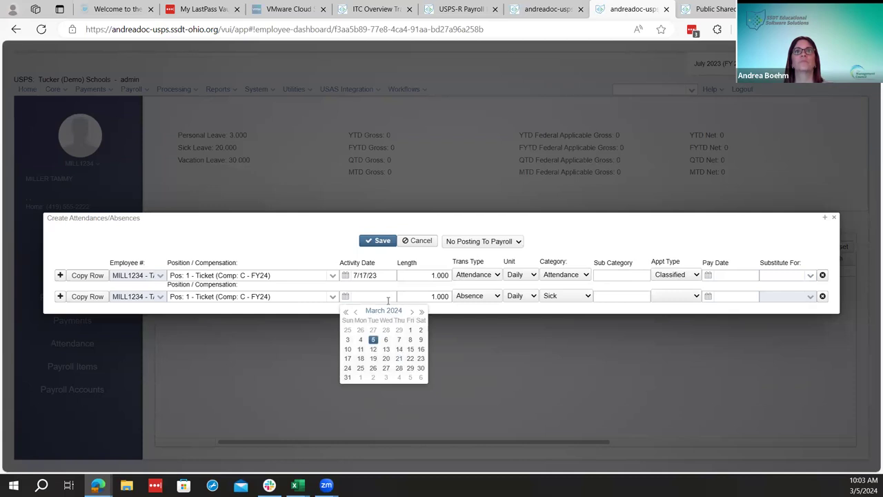
pyautogui.write('07')
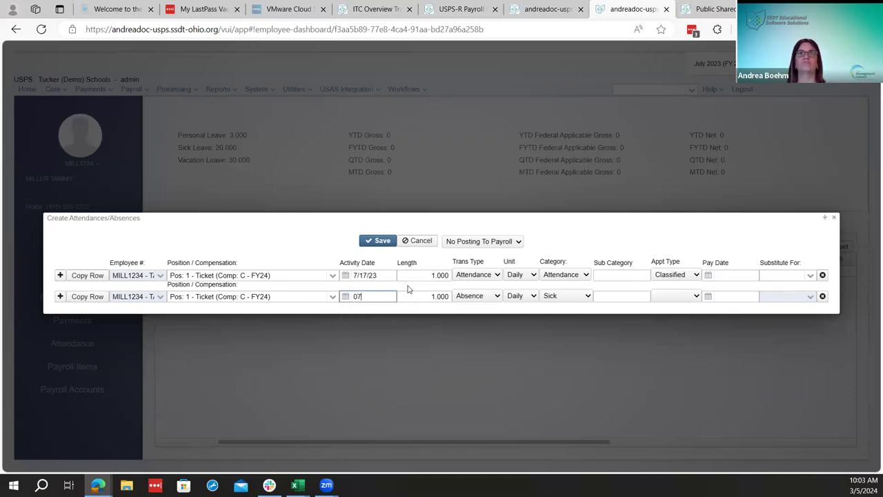
pyautogui.write('/27/2023')
pyautogui.press('Tab')
pyautogui.press('Tab')
pyautogui.press('Tab')
pyautogui.press('Tab')
pyautogui.press('Tab')
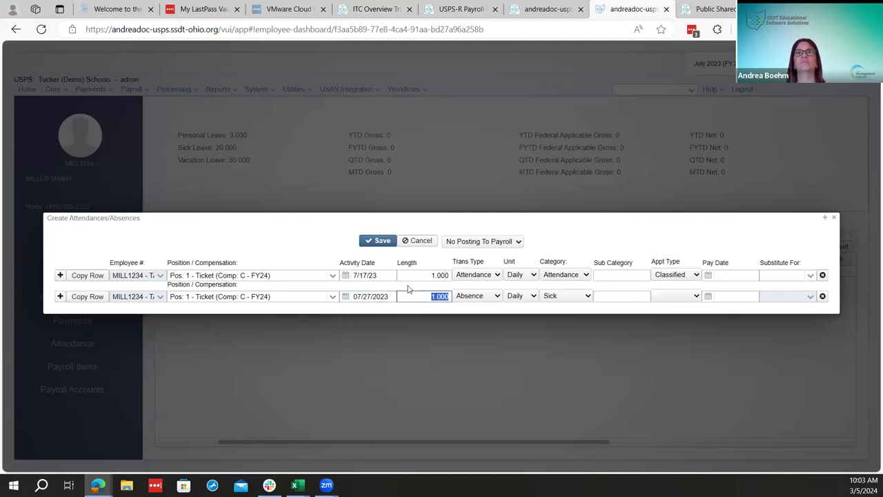
pyautogui.click(669, 302)
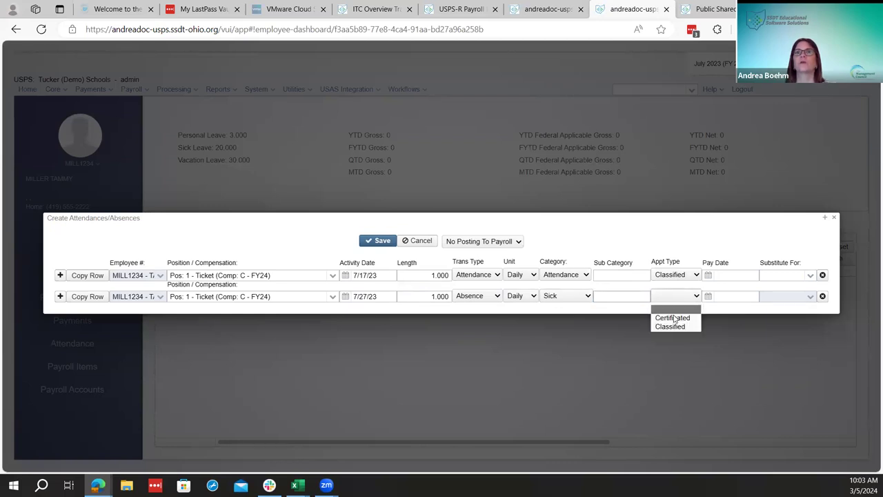
pyautogui.click(672, 323)
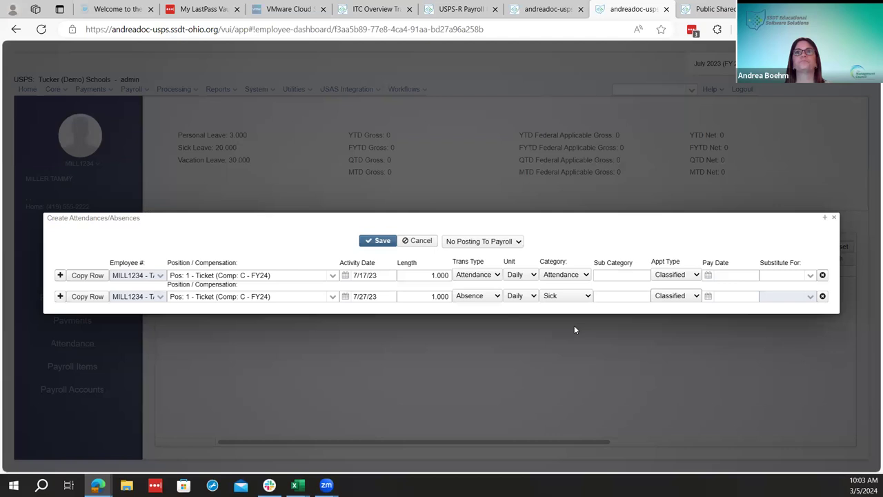
# Set the posting mode to Post Future and save both entries
pyautogui.click(460, 243)
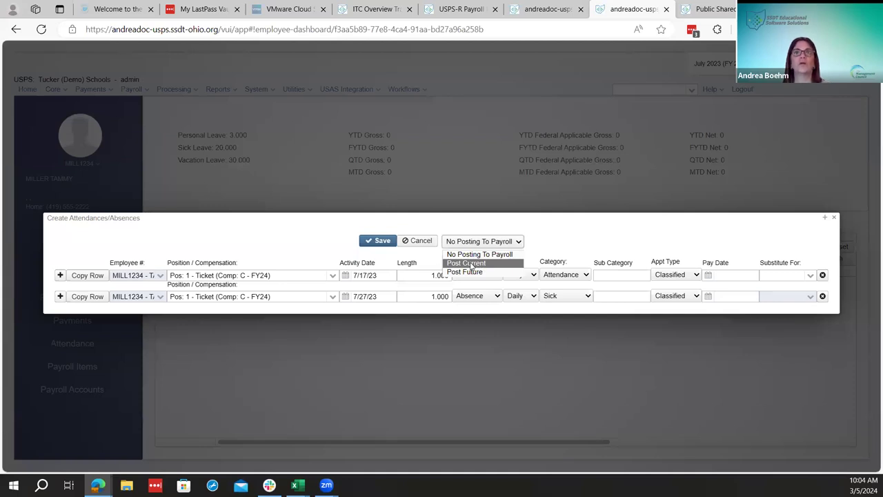
pyautogui.press('Down')
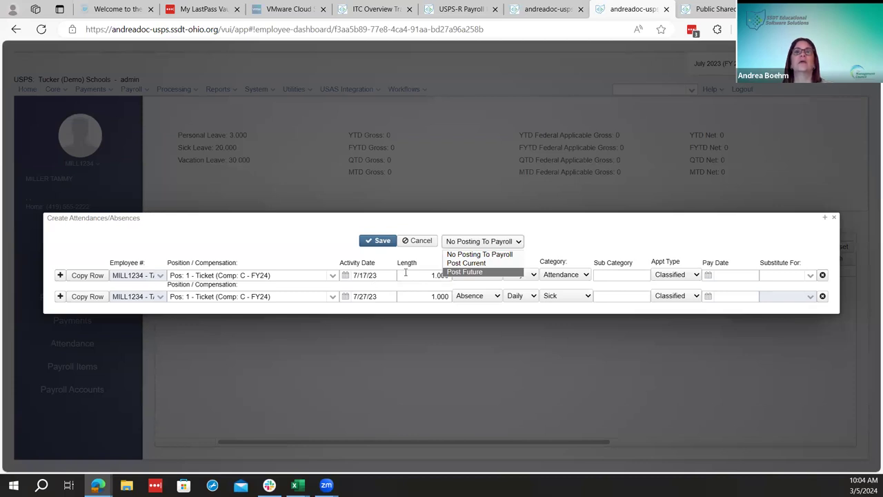
pyautogui.press('Up')
pyautogui.press('Up')
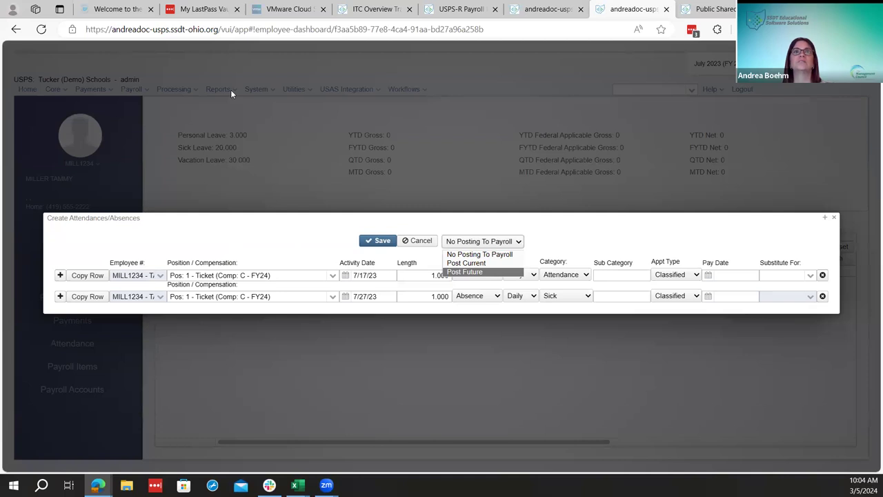
pyautogui.click(485, 273)
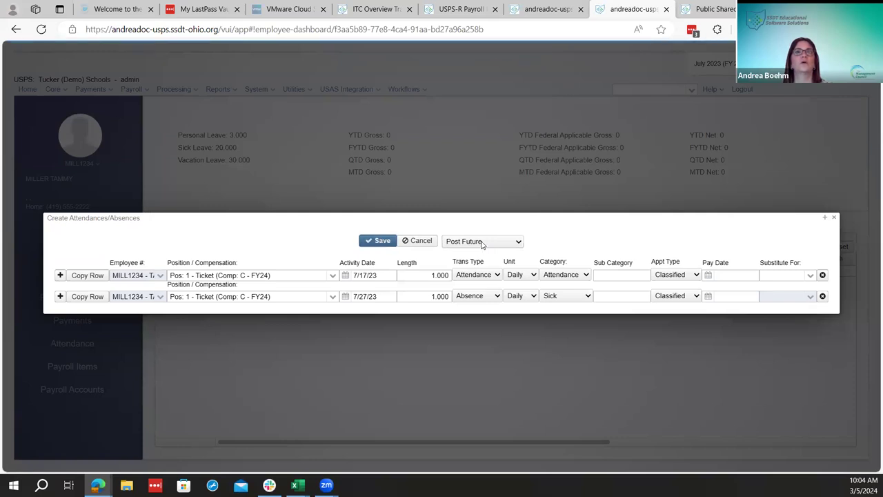
pyautogui.click(385, 243)
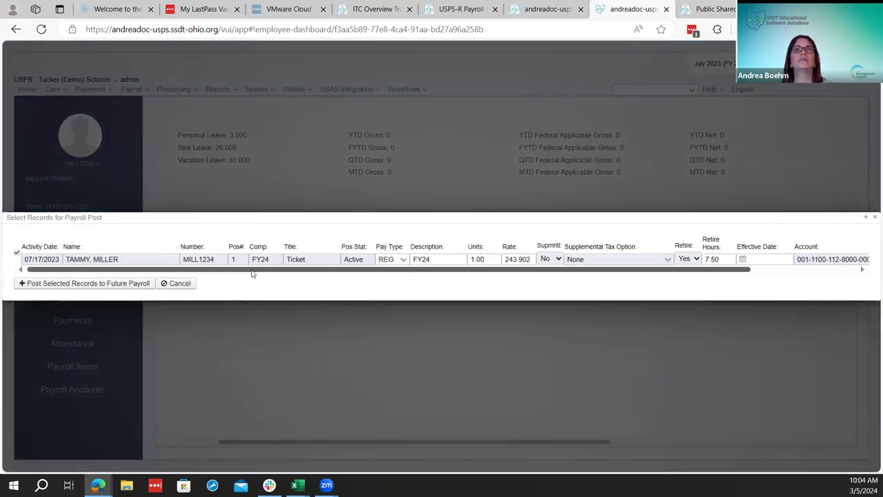
# Set the record's pay type to MIS, keeping supplemental tax option None and supplemental No
pyautogui.hscroll(3, 331, 281)
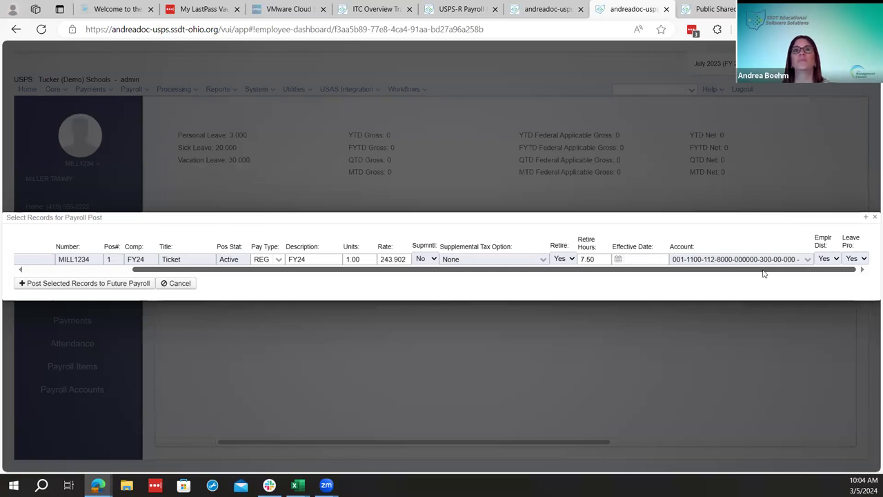
pyautogui.moveTo(764, 274); pyautogui.dragTo(529, 292)
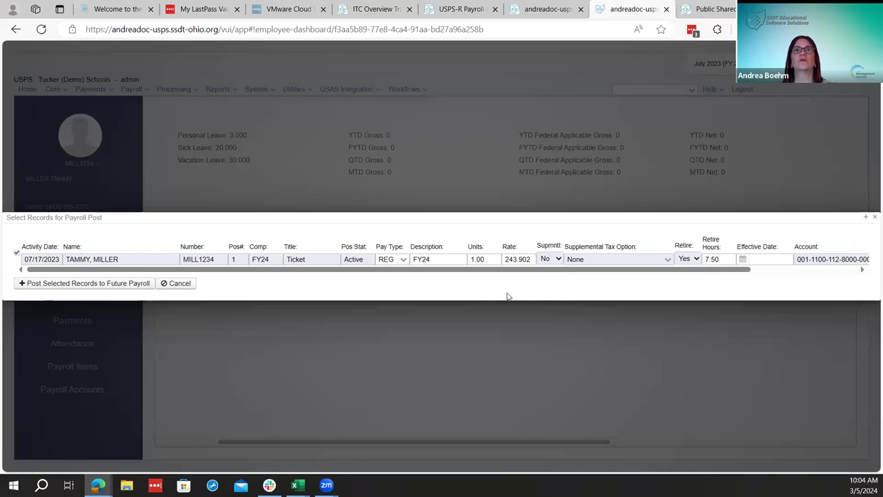
pyautogui.click(401, 262)
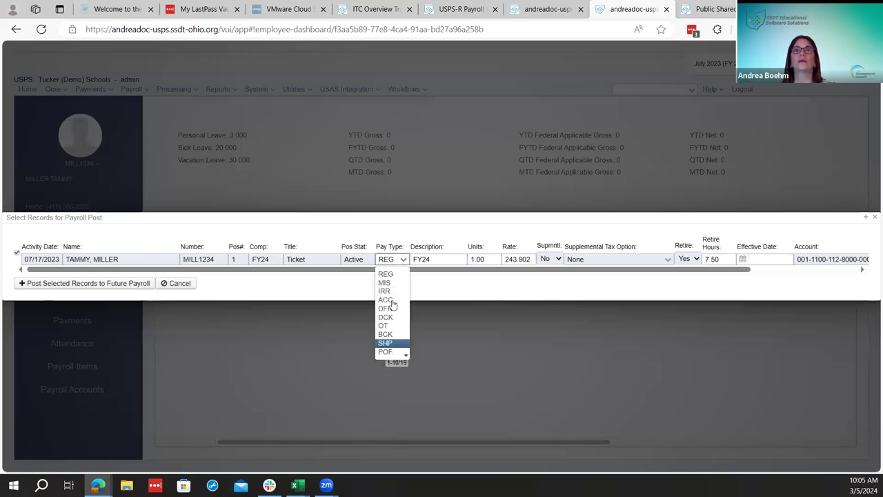
pyautogui.click(388, 282)
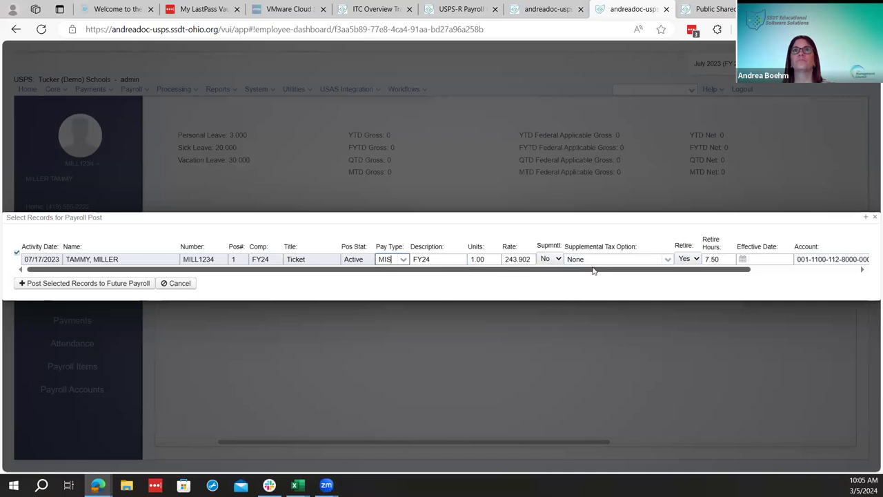
pyautogui.click(668, 260)
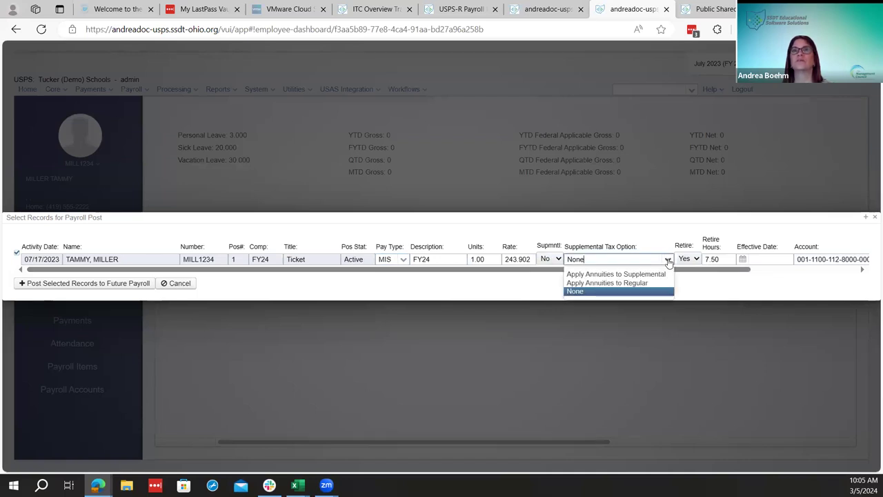
pyautogui.click(668, 261)
pyautogui.click(557, 258)
pyautogui.click(557, 259)
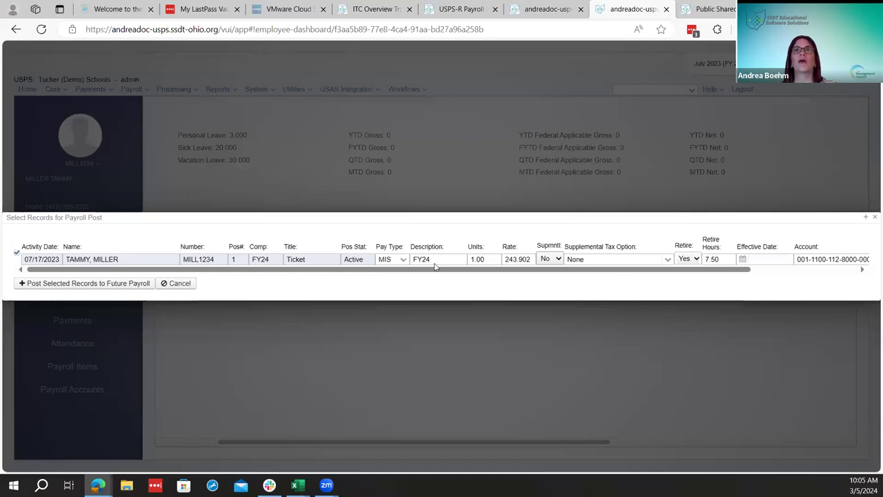
# Post the selected record to future payroll and dismiss the confirmation
pyautogui.moveTo(725, 275); pyautogui.dragTo(842, 275)
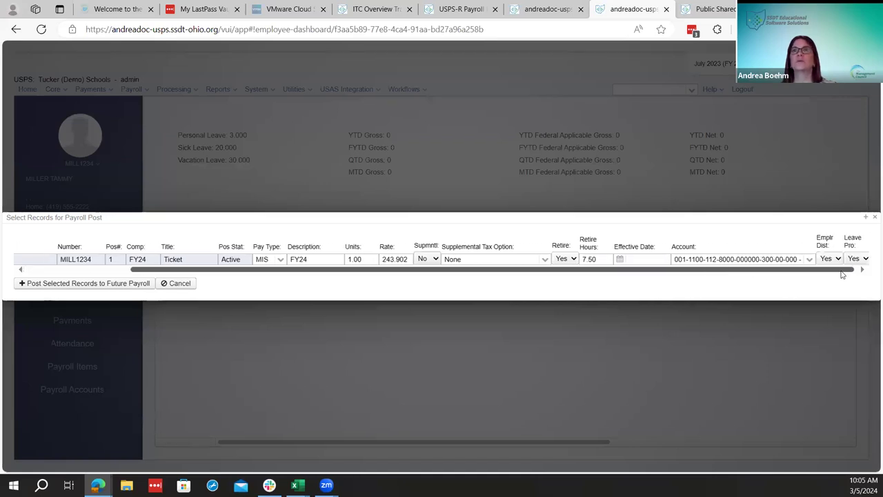
pyautogui.moveTo(766, 275); pyautogui.dragTo(300, 300)
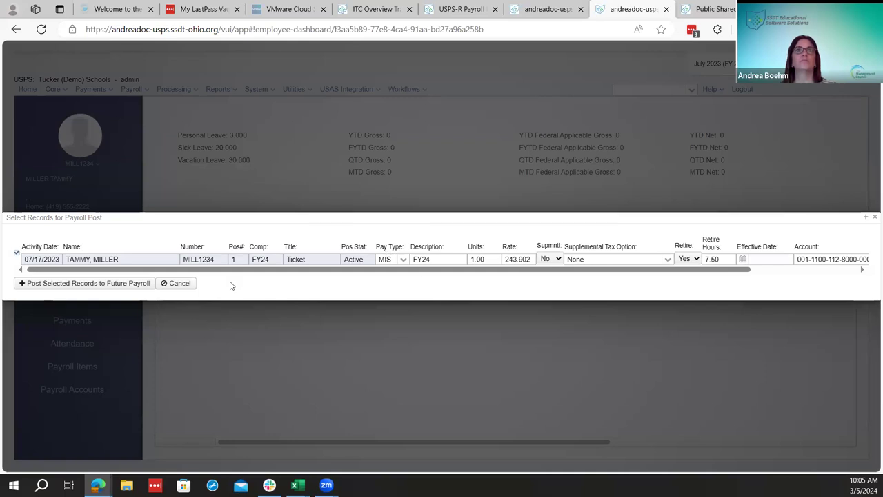
pyautogui.click(107, 288)
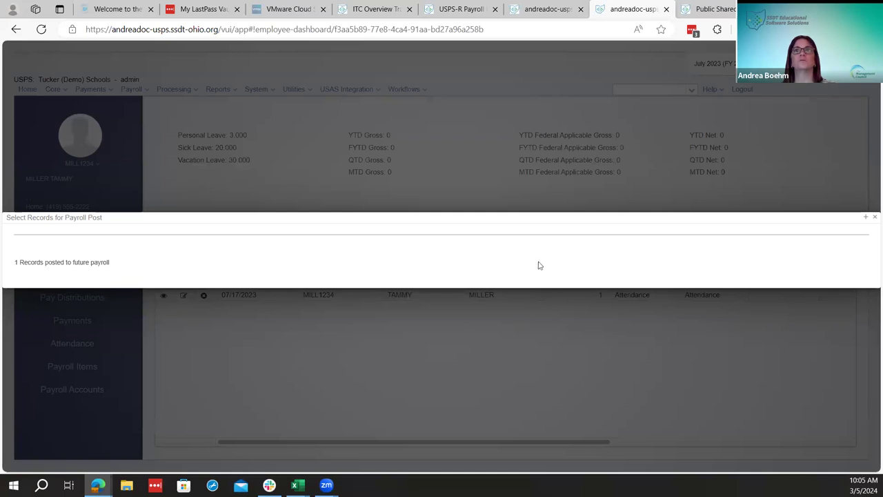
pyautogui.click(873, 220)
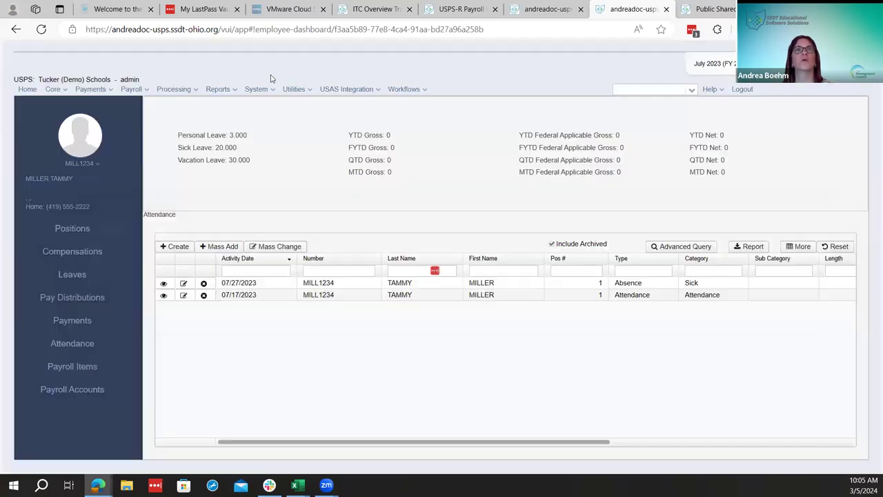
# Review the FY24 future pay amount in Payroll Payments - Future, then return to the checklist
pyautogui.click(132, 89)
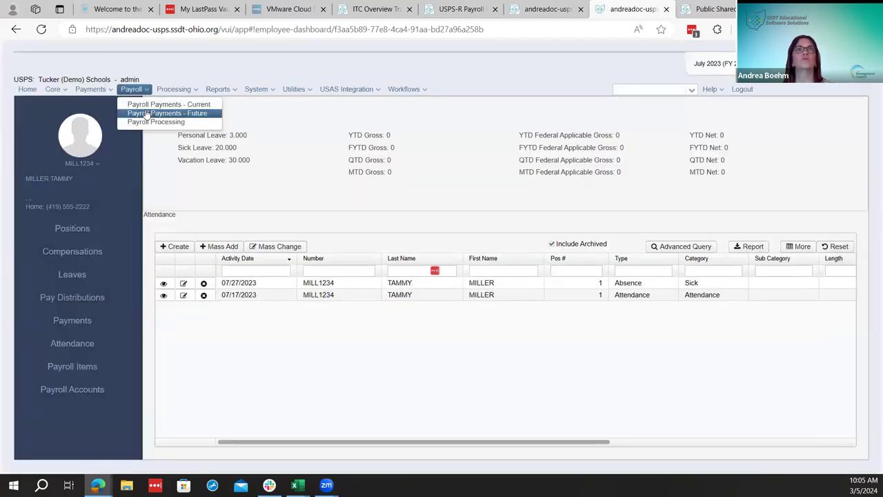
pyautogui.click(148, 113)
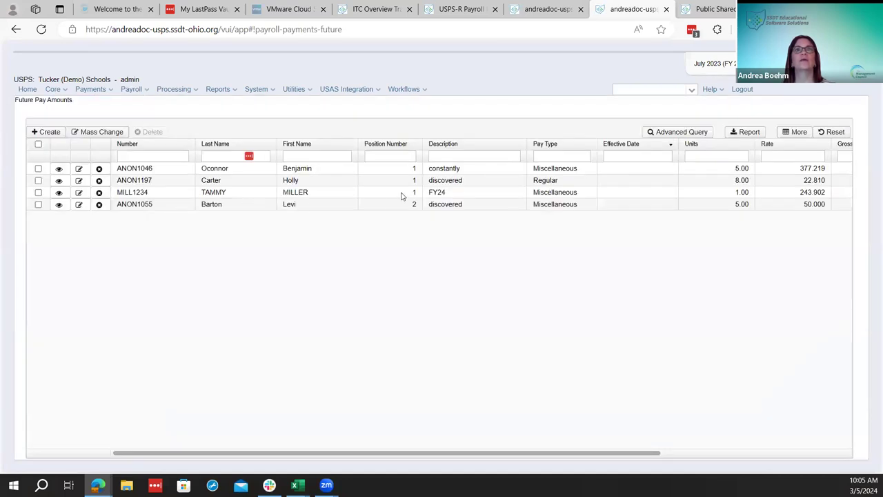
pyautogui.click(77, 196)
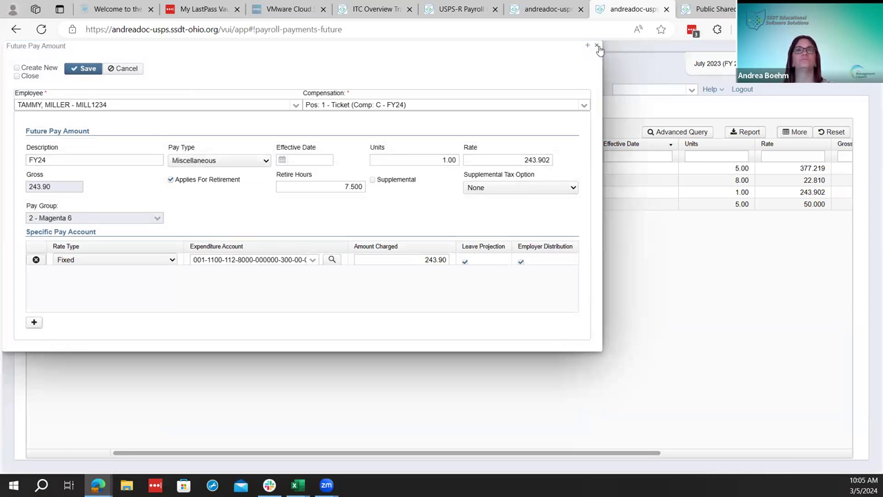
pyautogui.click(597, 46)
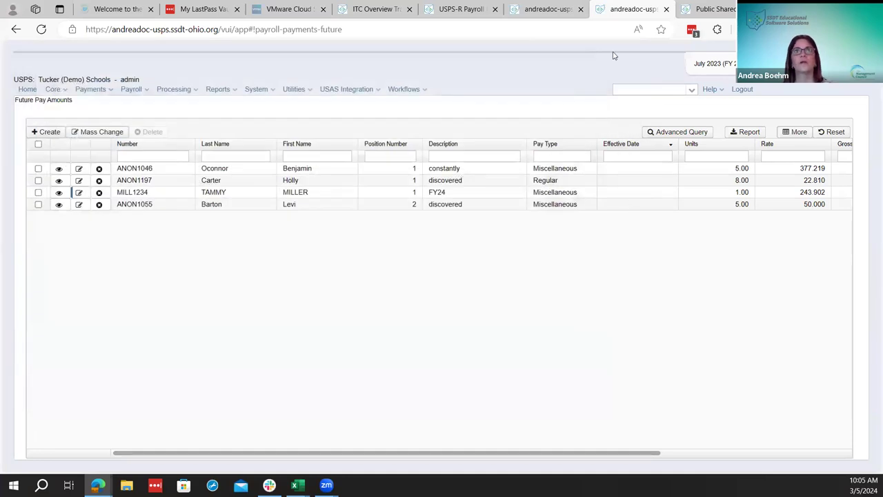
pyautogui.click(464, 6)
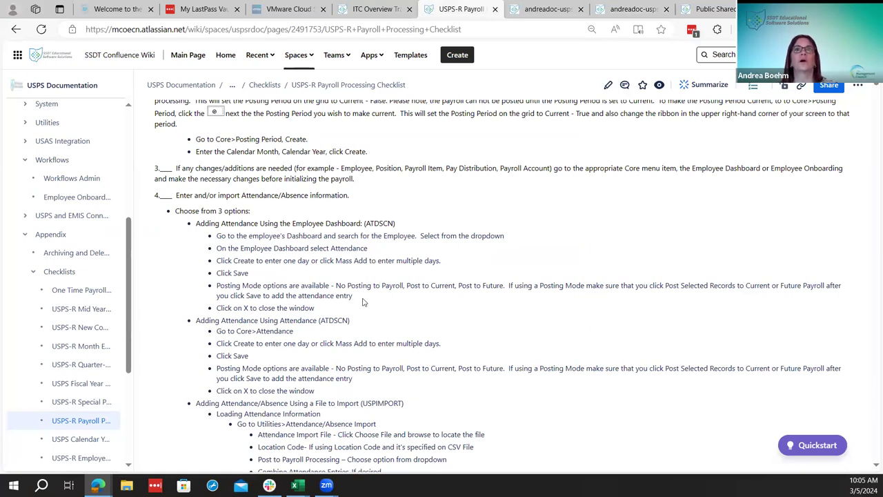
# Scroll the checklist to step 4's attendance entry options, then go back to the USPS tabs
pyautogui.scroll(-1, 363, 301)
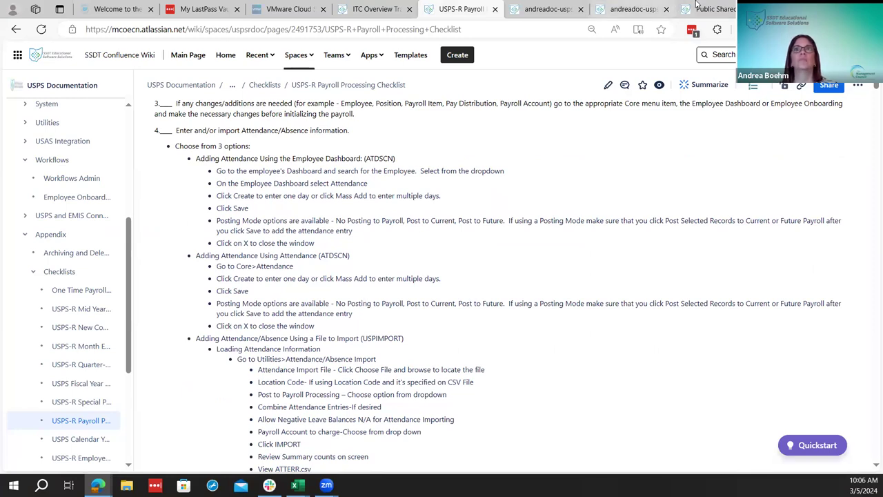
pyautogui.click(697, 9)
pyautogui.click(631, 9)
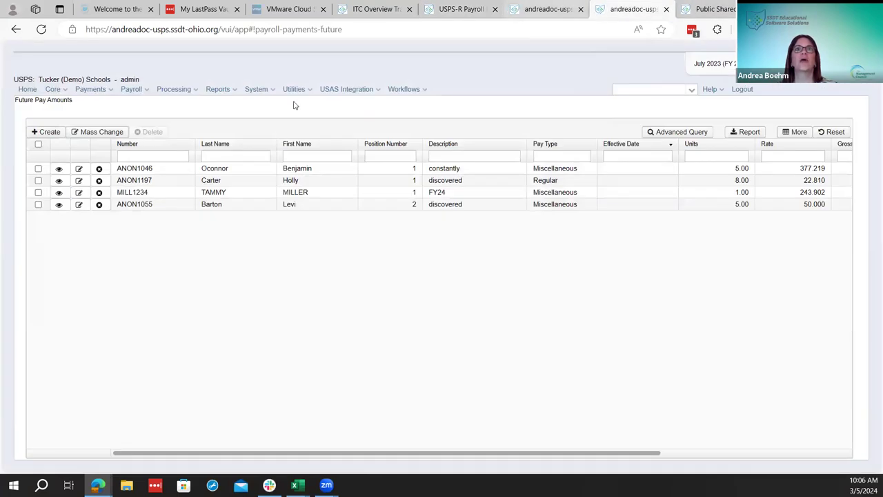
pyautogui.hotkey('ctrl', 'shift', 'Tab')
# Open the Core > Attendance list and start a new entry with copied rows
pyautogui.click(55, 90)
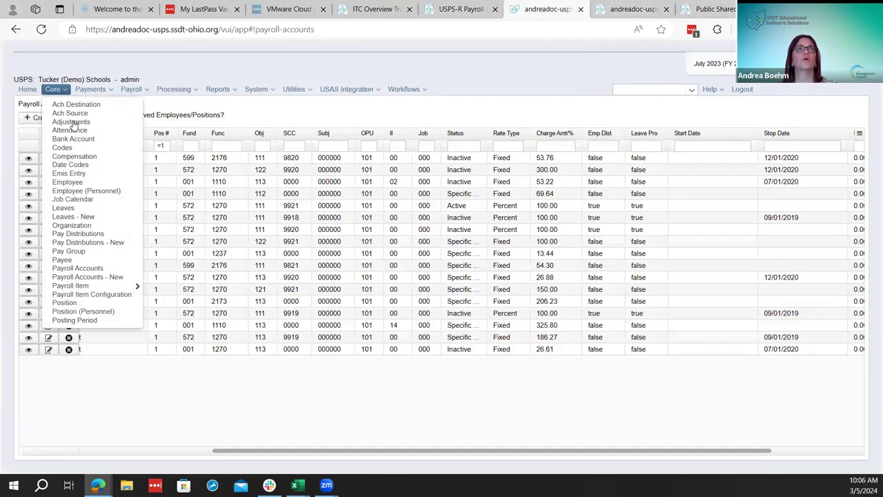
pyautogui.click(72, 130)
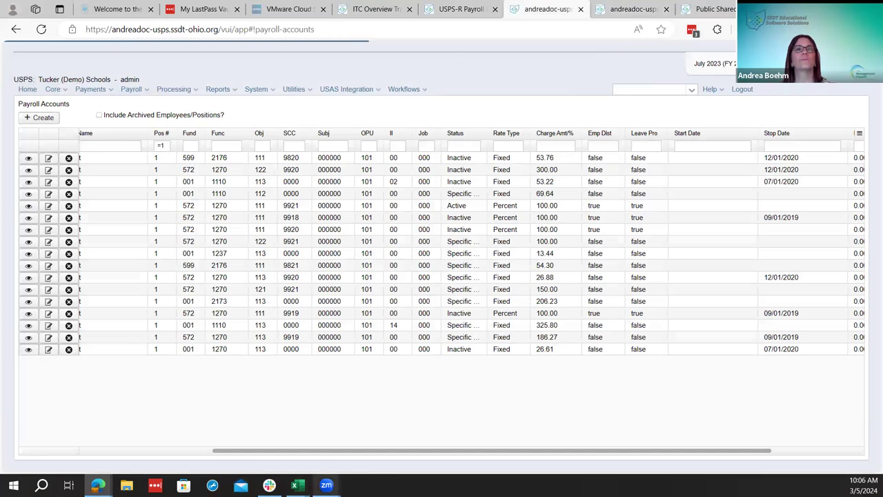
pyautogui.moveTo(327, 485)
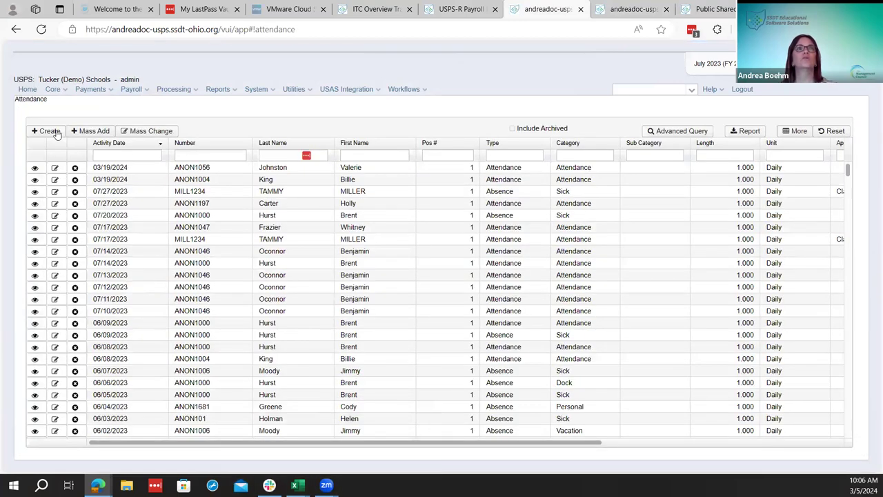
pyautogui.click(57, 132)
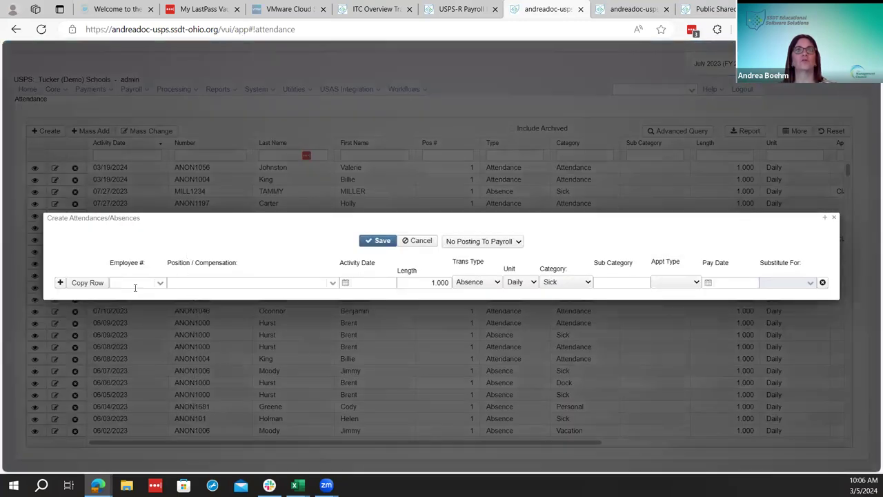
pyautogui.doubleClick(88, 283)
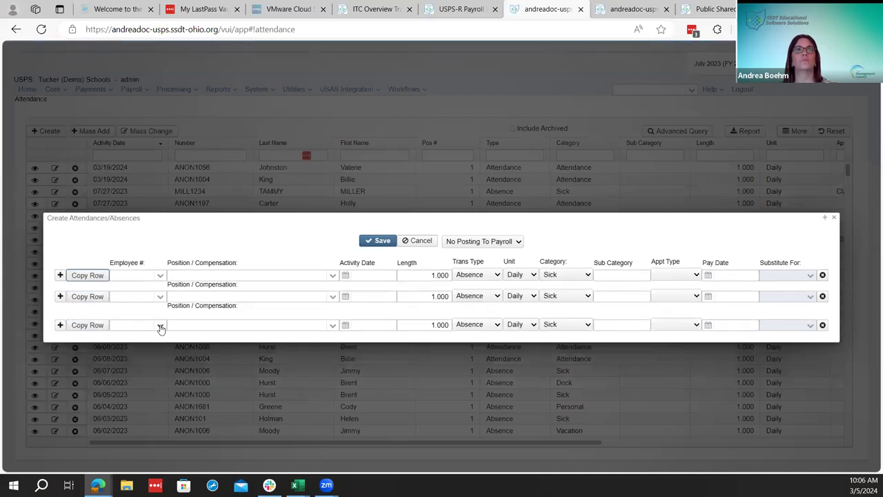
# Pick employees for the three rows, then discard the entry form unsaved
pyautogui.click(160, 328)
pyautogui.click(178, 407)
pyautogui.click(161, 296)
pyautogui.click(165, 340)
pyautogui.click(161, 276)
pyautogui.click(159, 334)
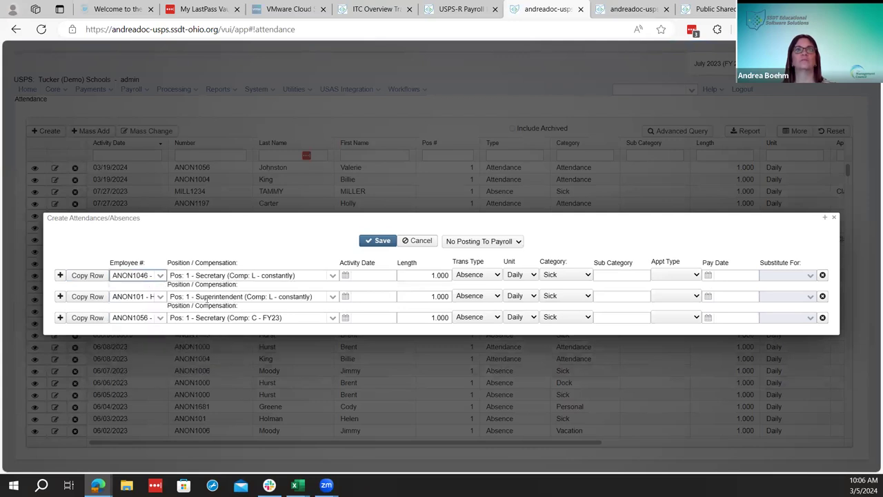
pyautogui.click(833, 218)
pyautogui.click(833, 219)
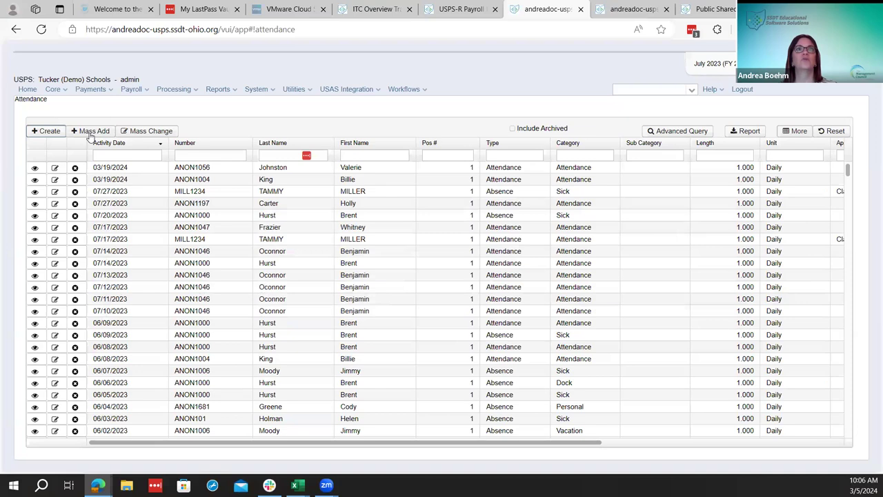
# In Attendance Mass Add, choose the employee and set a Classified Attendance entry
pyautogui.click(91, 131)
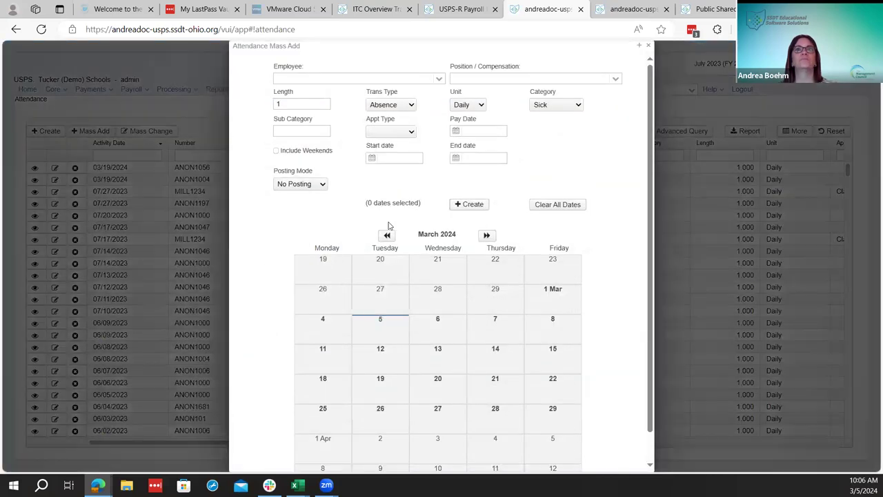
pyautogui.click(439, 79)
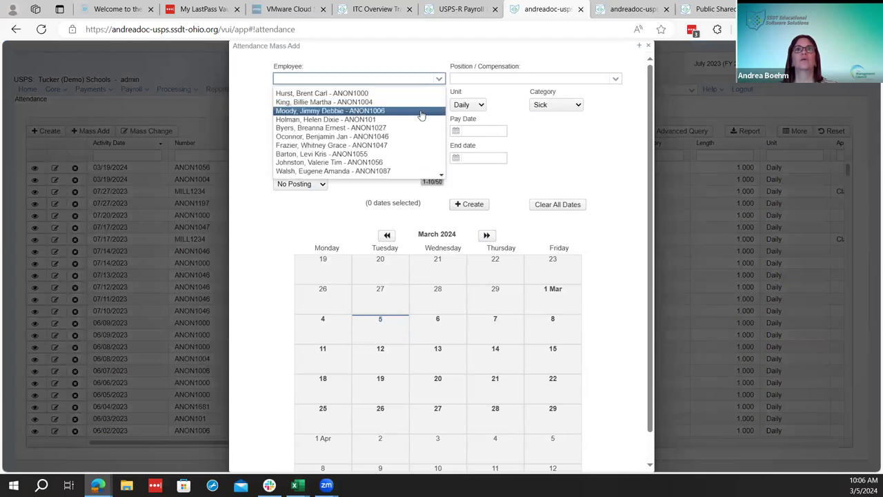
pyautogui.click(408, 78)
pyautogui.write('mill')
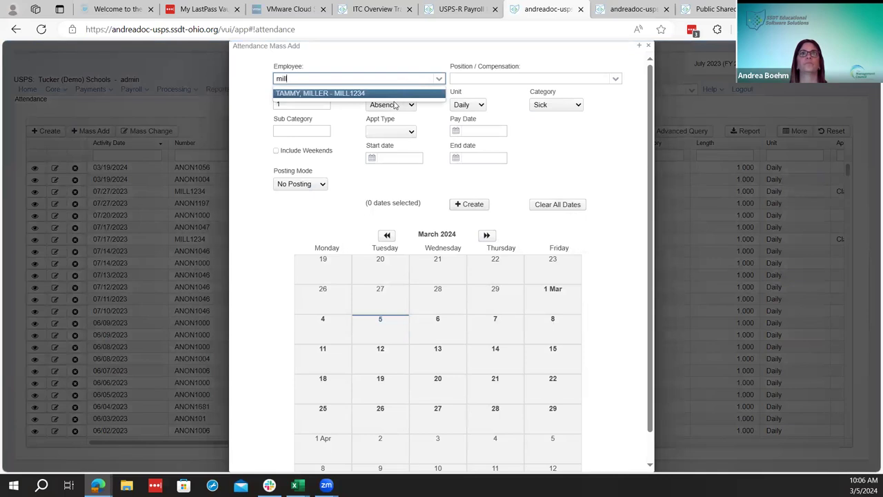
pyautogui.click(394, 96)
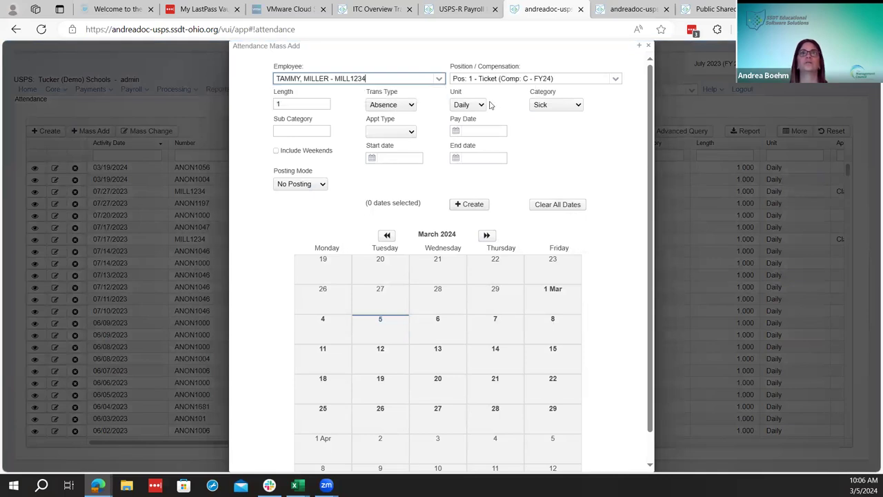
pyautogui.click(404, 107)
pyautogui.click(394, 127)
pyautogui.click(400, 132)
pyautogui.click(395, 159)
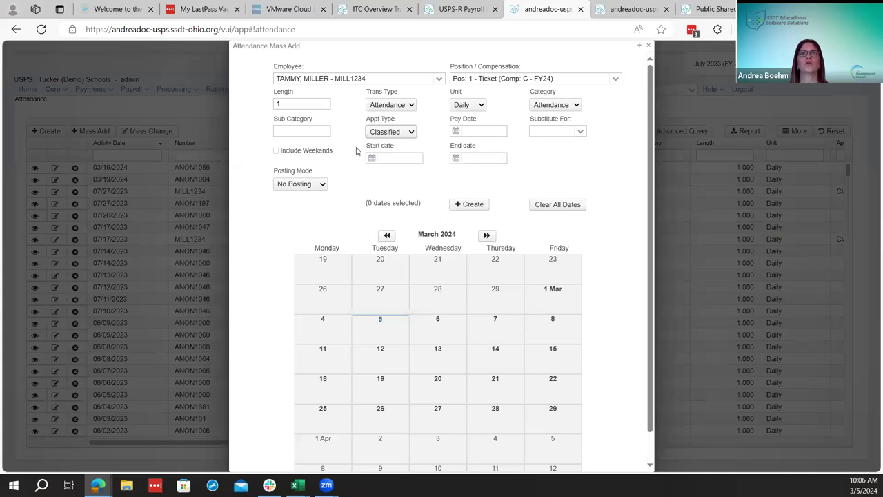
# Select the weekdays 24 July through 4 August 2023 in the calendar
pyautogui.click(276, 151)
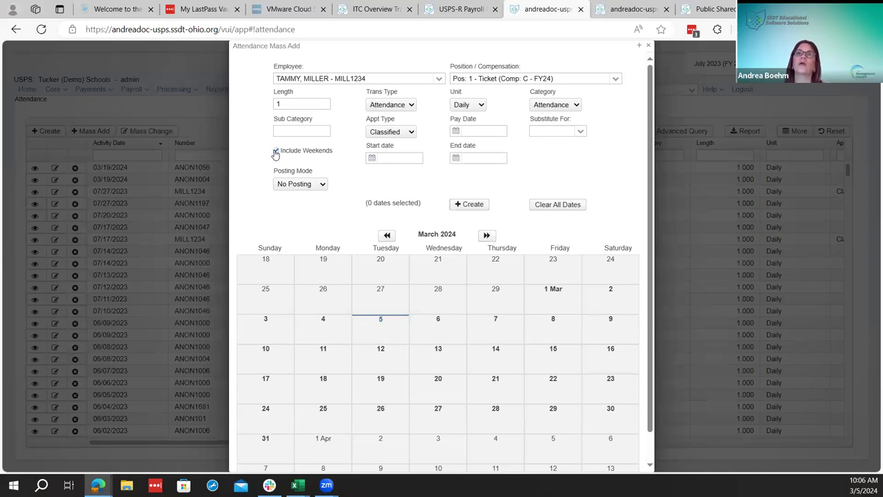
pyautogui.click(276, 152)
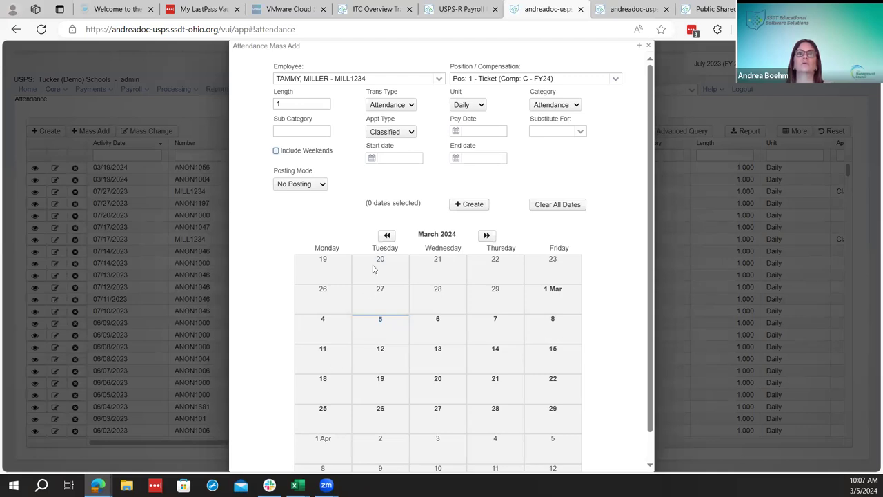
pyautogui.click(388, 235)
pyautogui.click(388, 236)
pyautogui.click(388, 236)
pyautogui.click(388, 236)
pyautogui.click(389, 235)
pyautogui.click(389, 235)
pyautogui.click(389, 235)
pyautogui.click(389, 235)
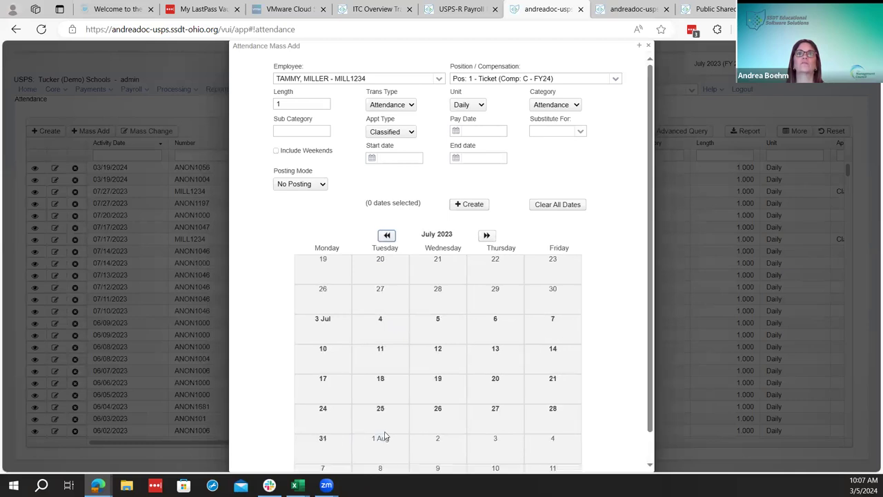
pyautogui.scroll(-1, 372, 414)
pyautogui.moveTo(389, 407); pyautogui.dragTo(383, 449)
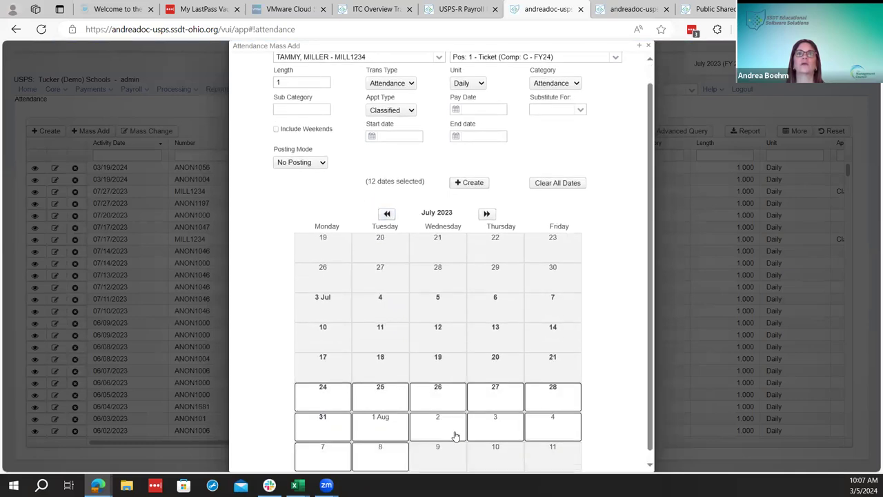
pyautogui.click(386, 459)
pyautogui.click(336, 463)
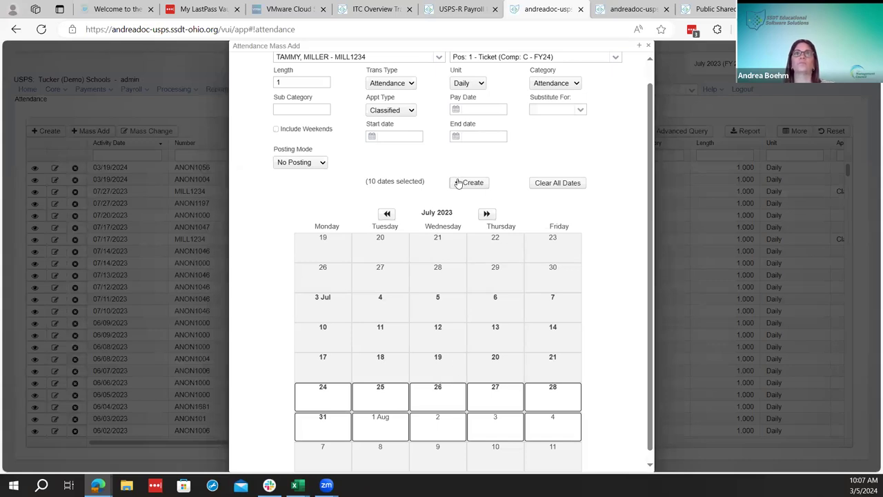
# Set the posting mode to Post Future
pyautogui.click(293, 165)
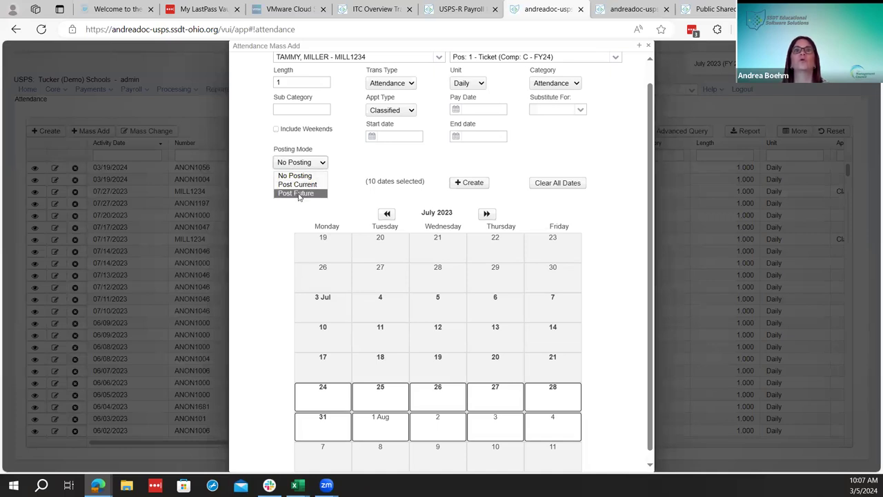
pyautogui.click(296, 193)
pyautogui.scroll(1, 311, 184)
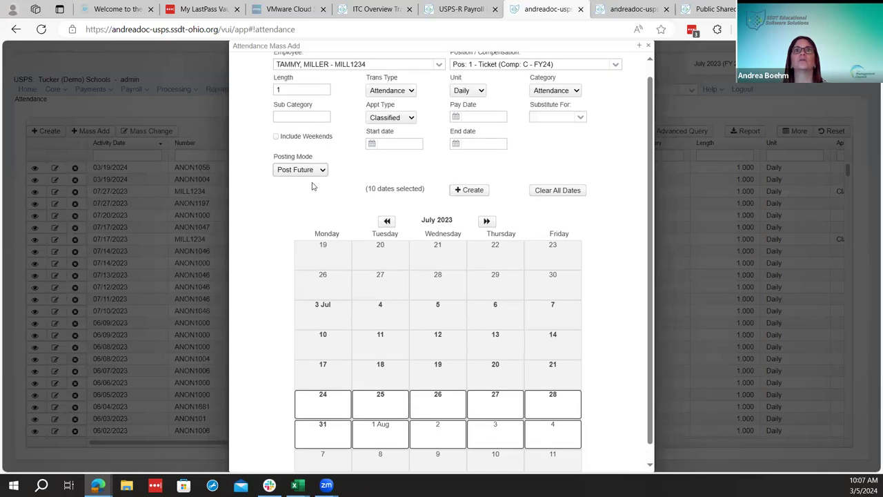
# Create the ten records, set pay type MIS with employer distribution Yes, and post to future payroll
pyautogui.click(472, 205)
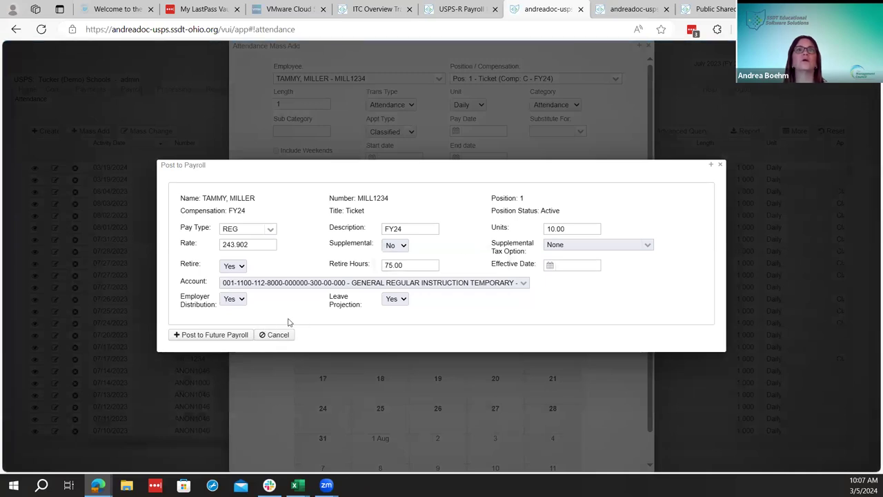
pyautogui.click(270, 228)
pyautogui.click(263, 248)
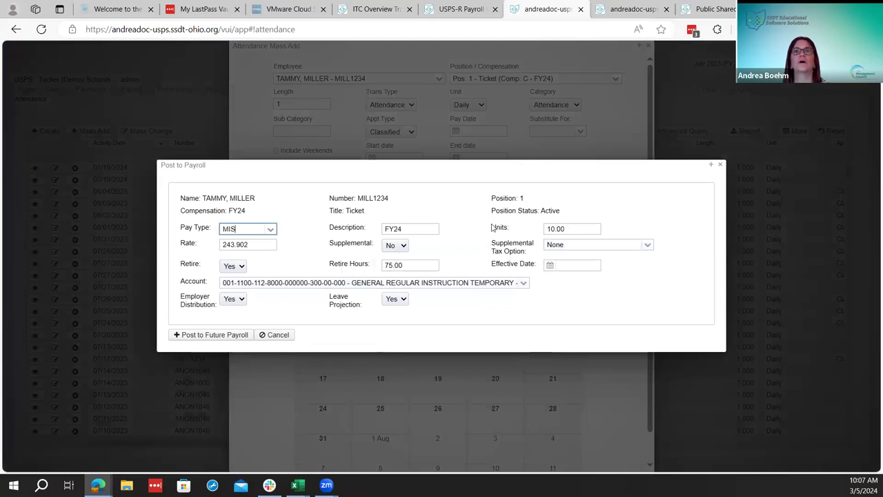
pyautogui.click(247, 300)
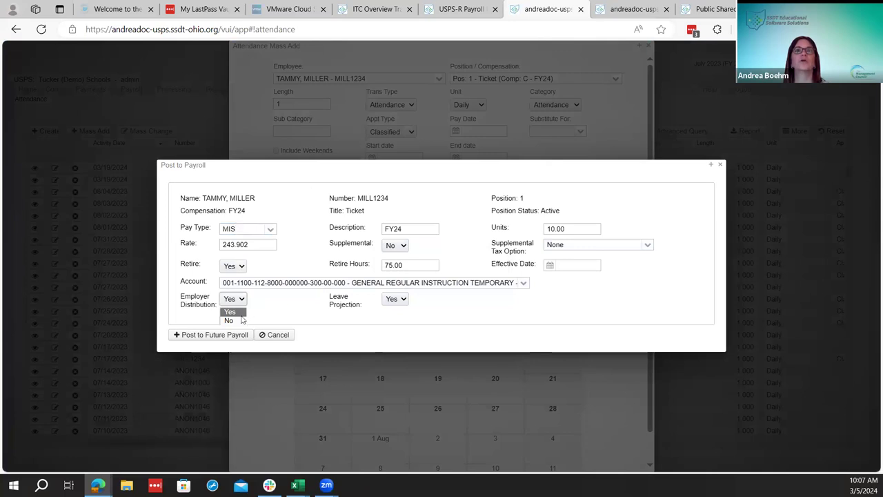
pyautogui.click(231, 320)
pyautogui.click(240, 300)
pyautogui.click(222, 308)
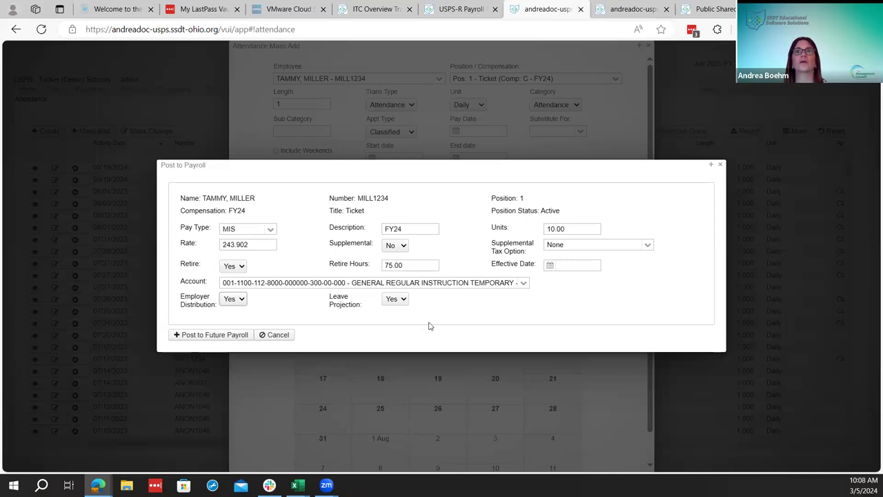
pyautogui.click(218, 339)
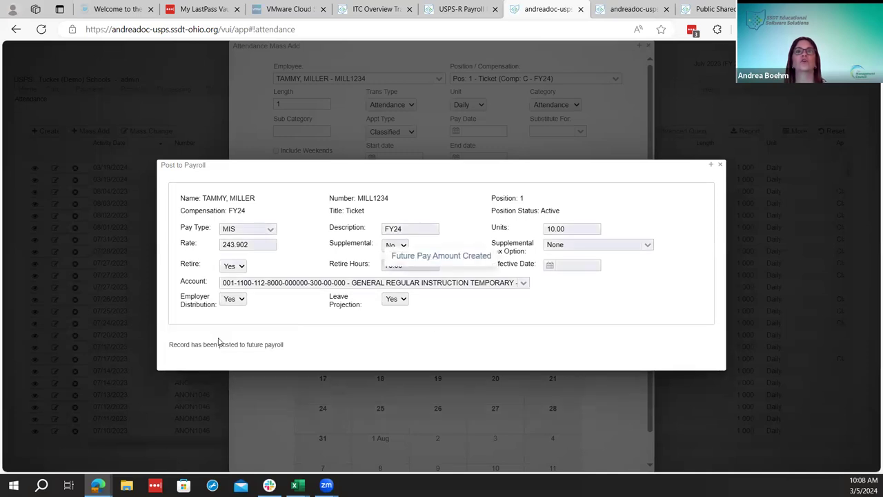
pyautogui.click(720, 164)
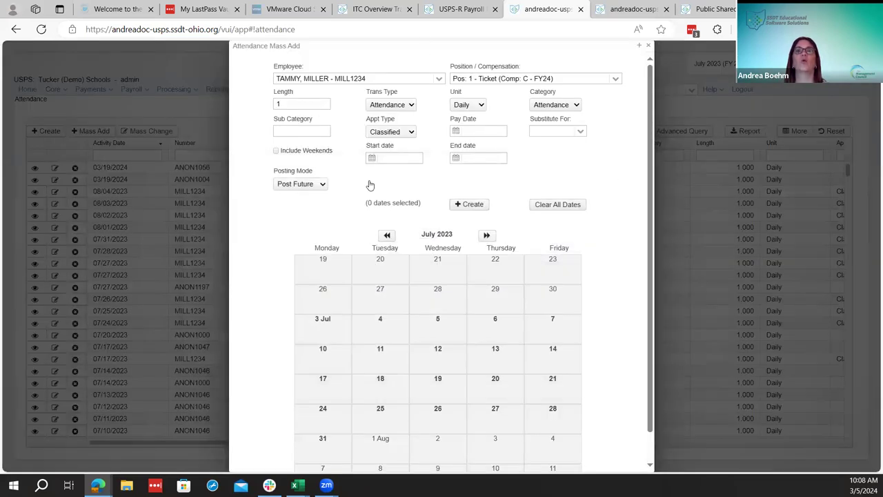
# Open the Payroll Payments - Future list and inspect the FY24 MILL1234 entry of 10.00 units at 243.902
pyautogui.click(649, 46)
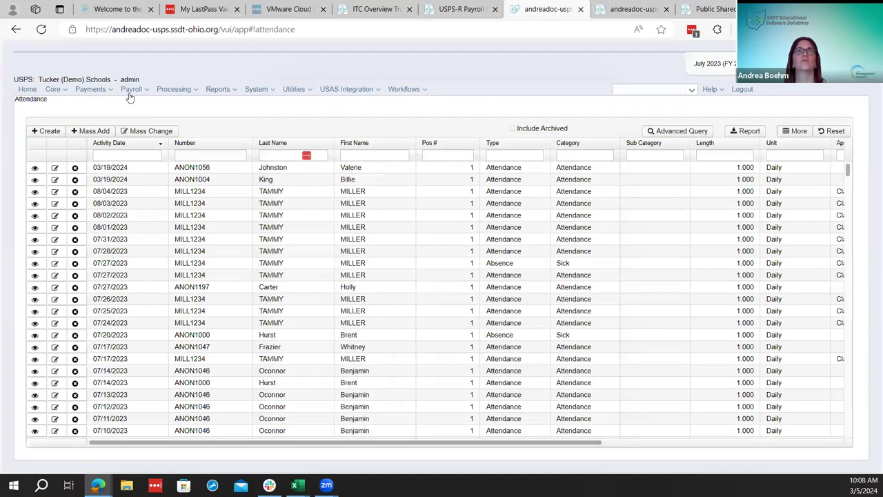
pyautogui.click(132, 90)
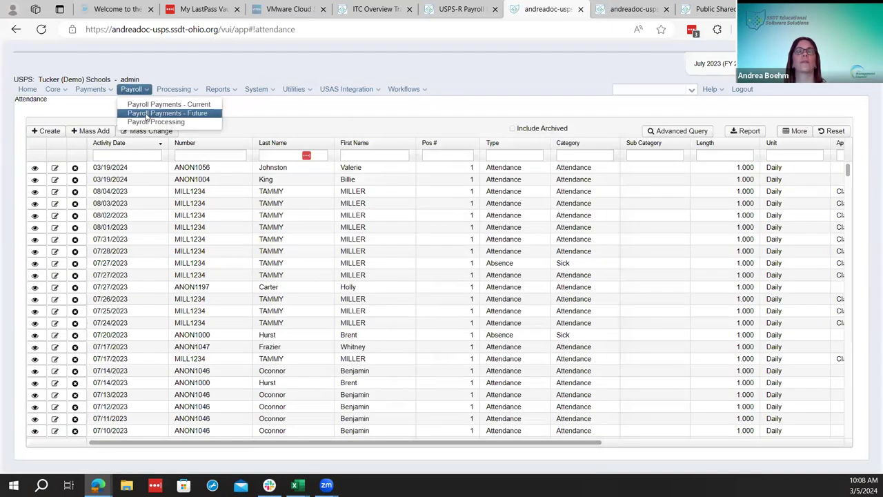
pyautogui.click(148, 113)
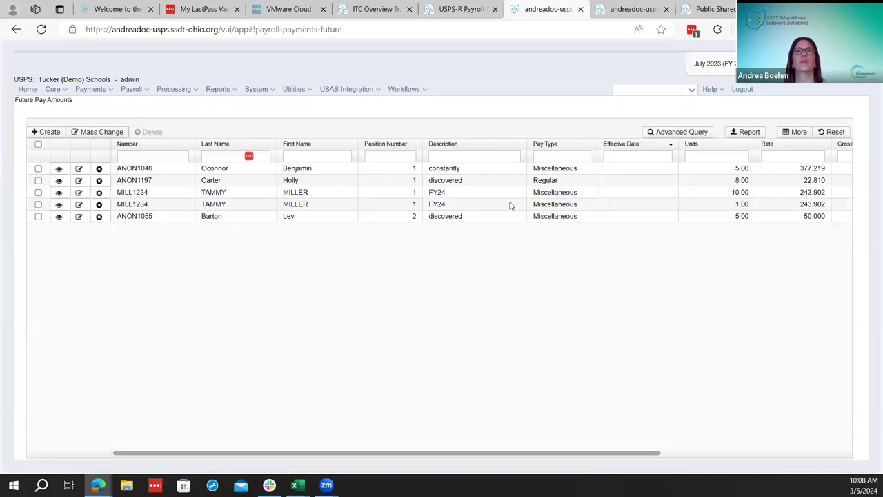
pyautogui.click(80, 194)
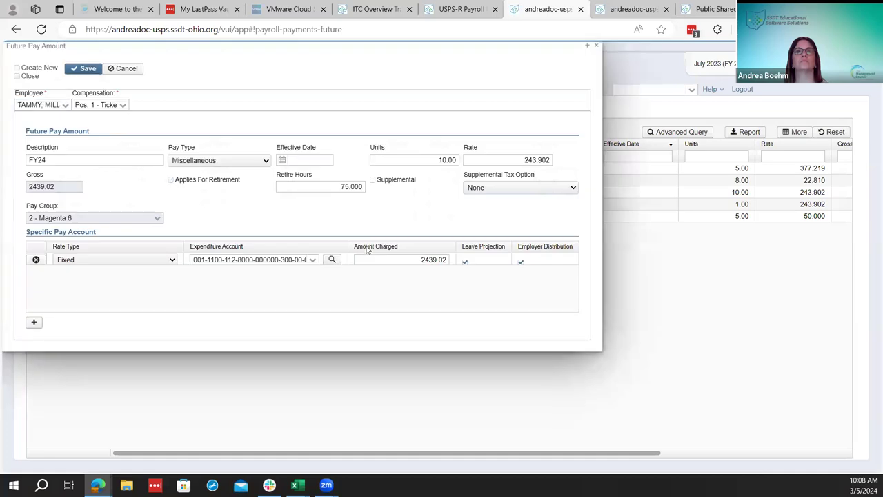
pyautogui.click(597, 46)
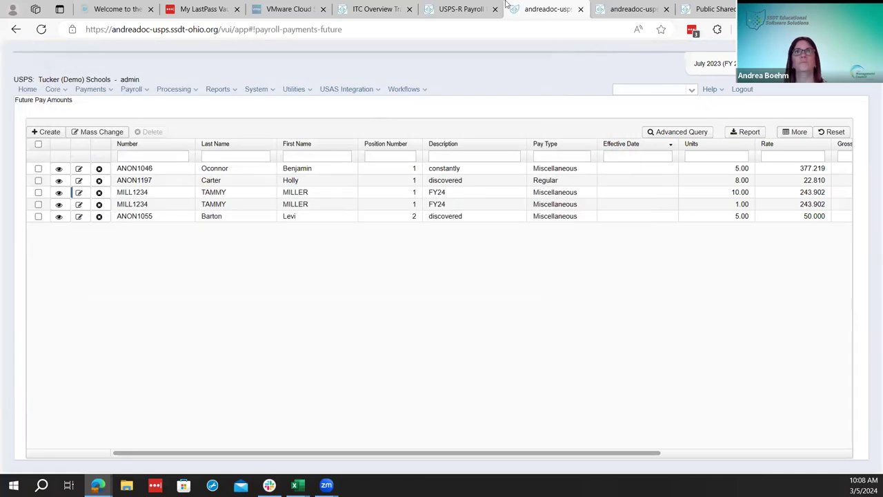
# Look over the payroll processing checklist and the ITC Overview Training and Materials page
pyautogui.hotkey('ctrl', 'shift', 'Tab')
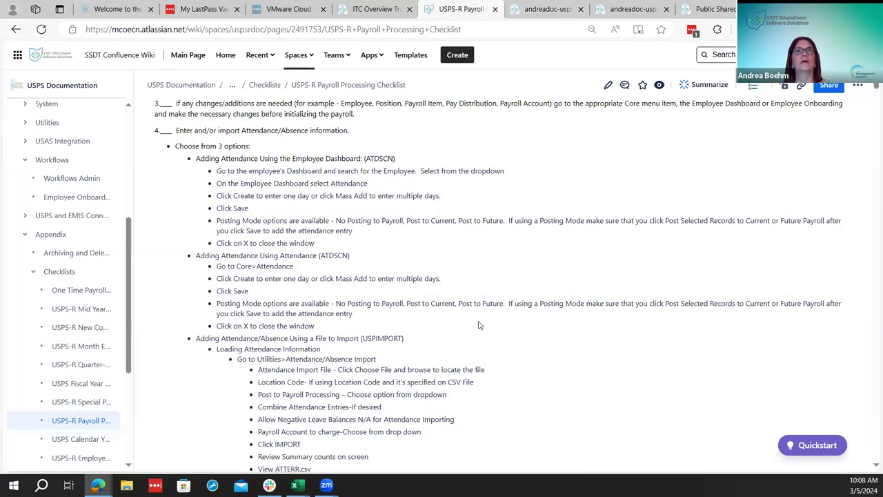
pyautogui.scroll(-1, 479, 325)
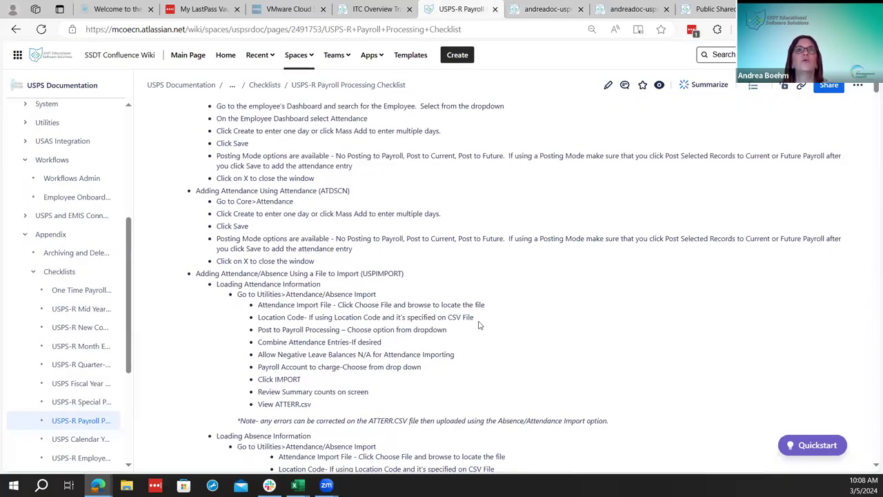
pyautogui.scroll(-1, 480, 325)
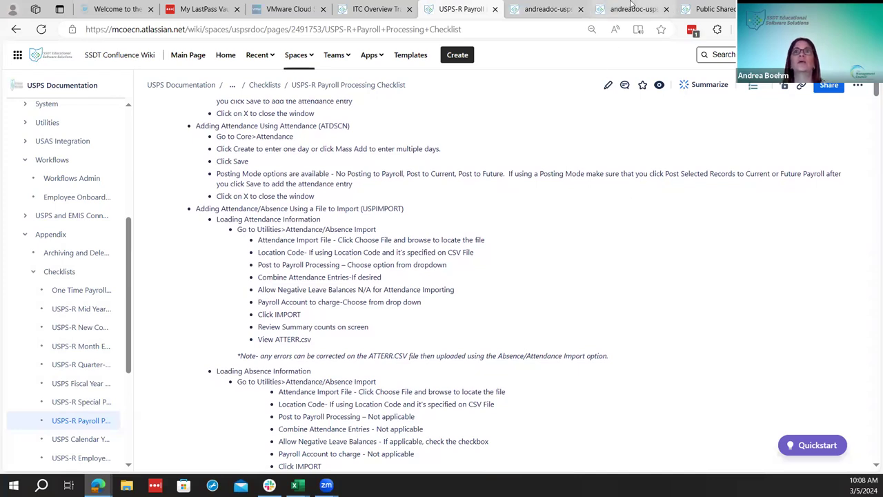
pyautogui.click(393, 4)
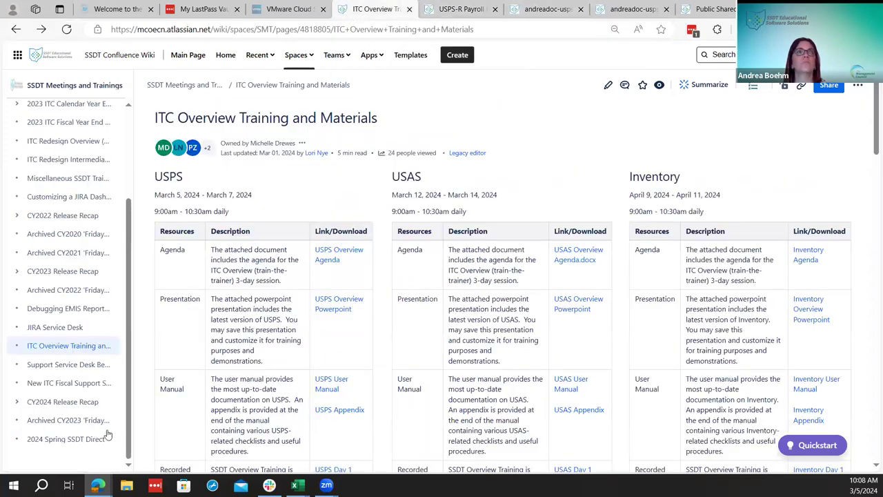
pyautogui.scroll(-12, 78, 416)
pyautogui.scroll(10, 83, 255)
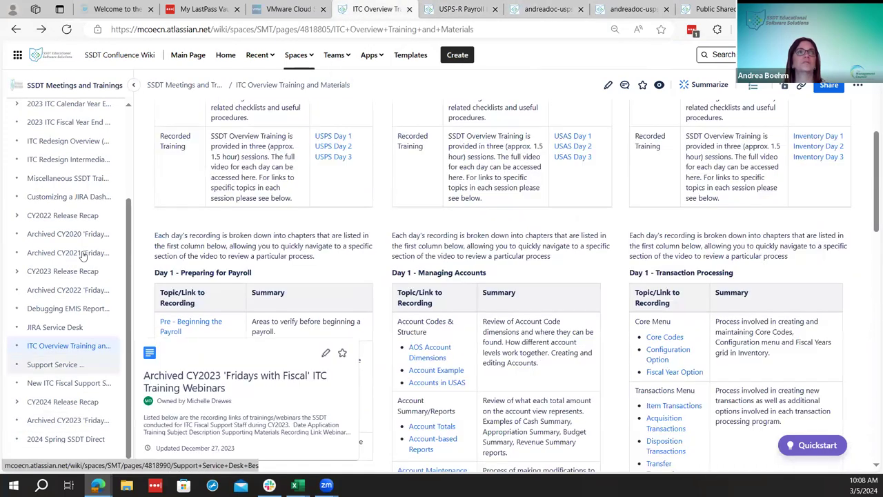
pyautogui.scroll(-3, 82, 274)
pyautogui.scroll(-5, 483, 276)
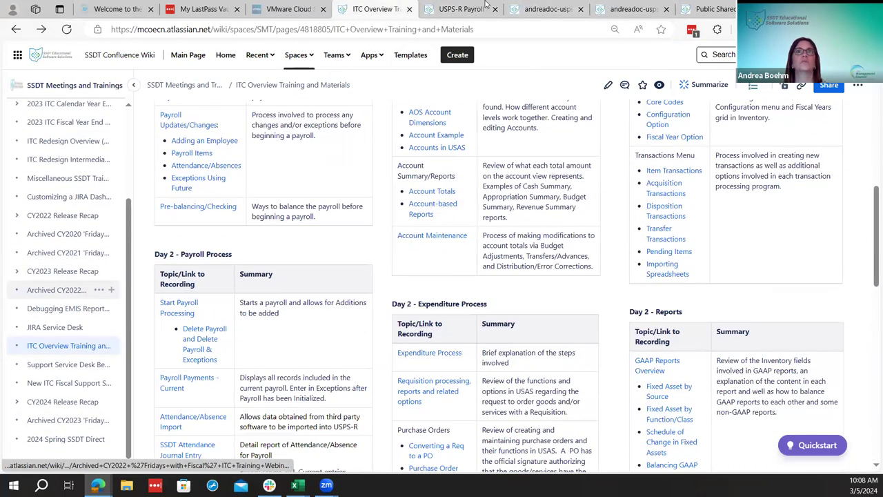
# Back on the checklist, open Utilities > Attendance/Absence Import in the wiki sidebar
pyautogui.click(458, 9)
pyautogui.scroll(3, 75, 421)
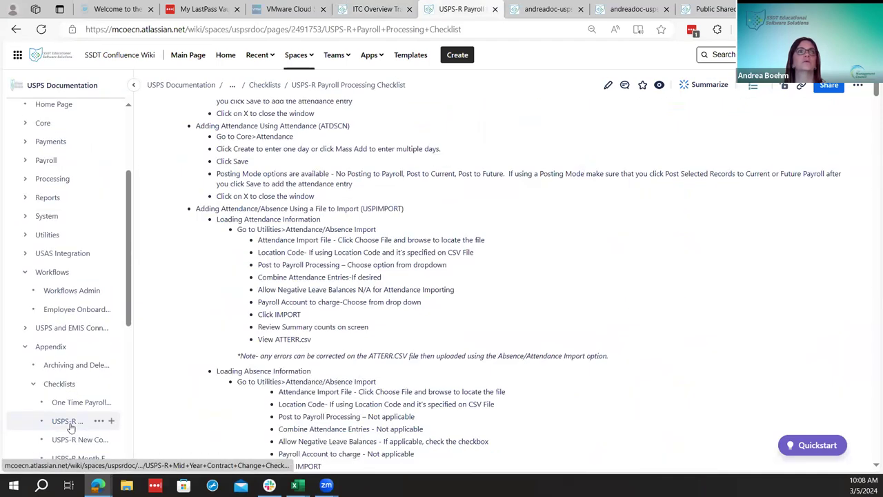
pyautogui.click(25, 235)
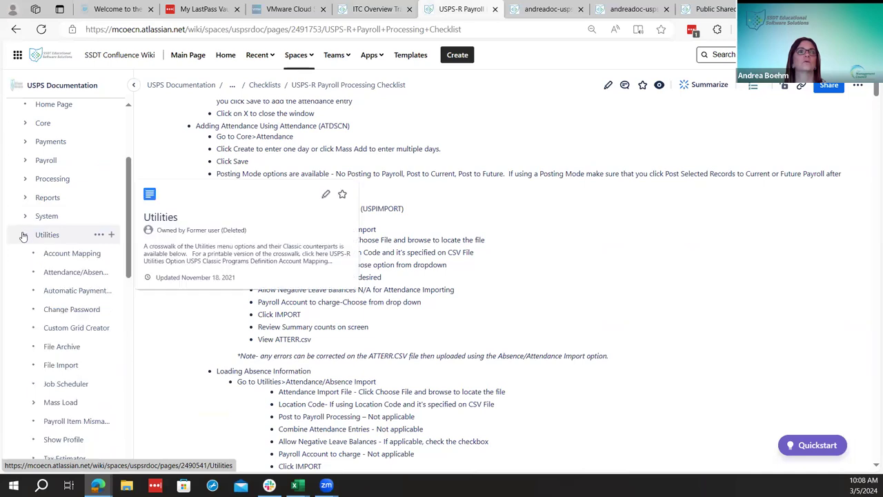
pyautogui.click(61, 273)
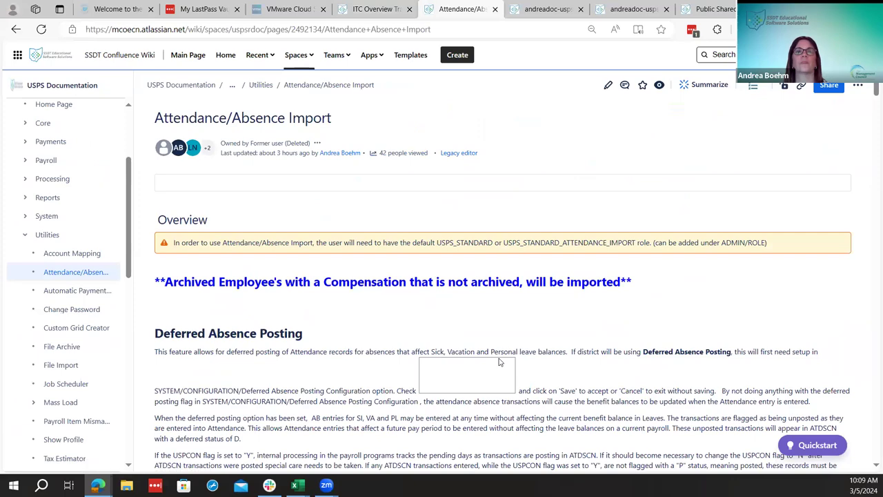
# Read through the Attendance/Absence Import page's option descriptions and record specifications
pyautogui.scroll(-10, 501, 362)
pyautogui.scroll(-10, 500, 359)
pyautogui.scroll(1, 502, 367)
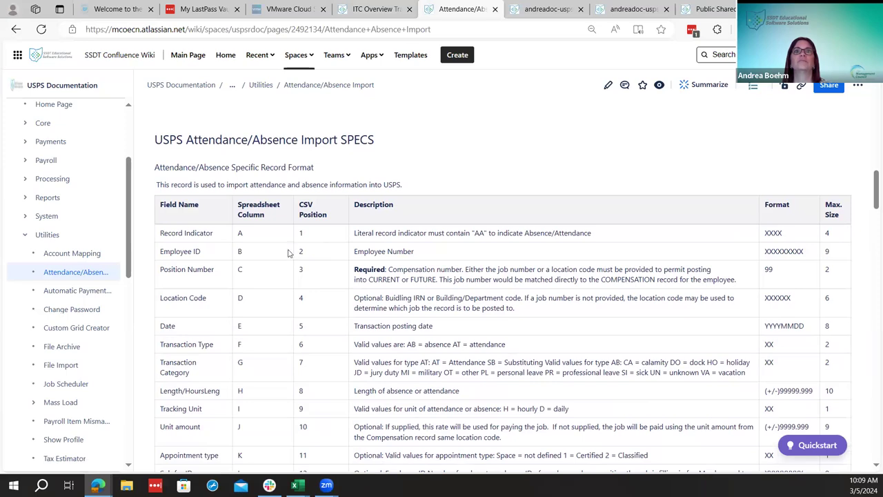
pyautogui.scroll(-2, 433, 352)
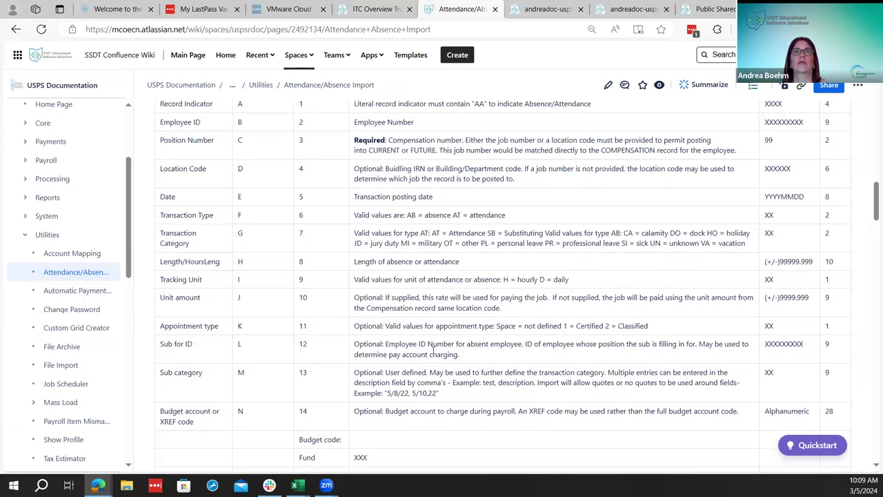
pyautogui.scroll(-5, 433, 350)
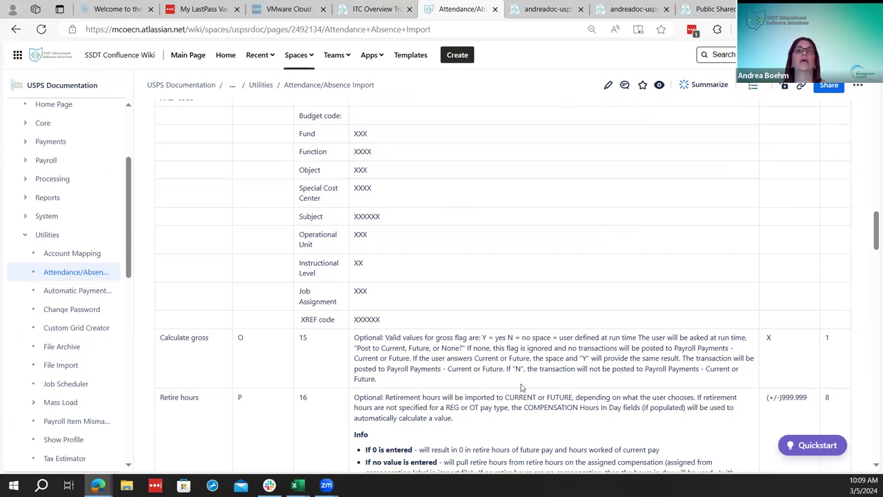
pyautogui.scroll(-9, 522, 388)
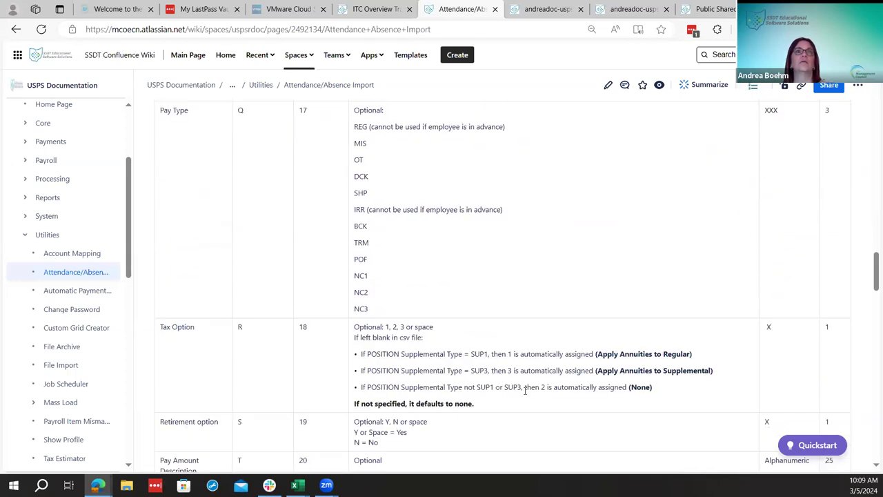
pyautogui.scroll(-3, 524, 390)
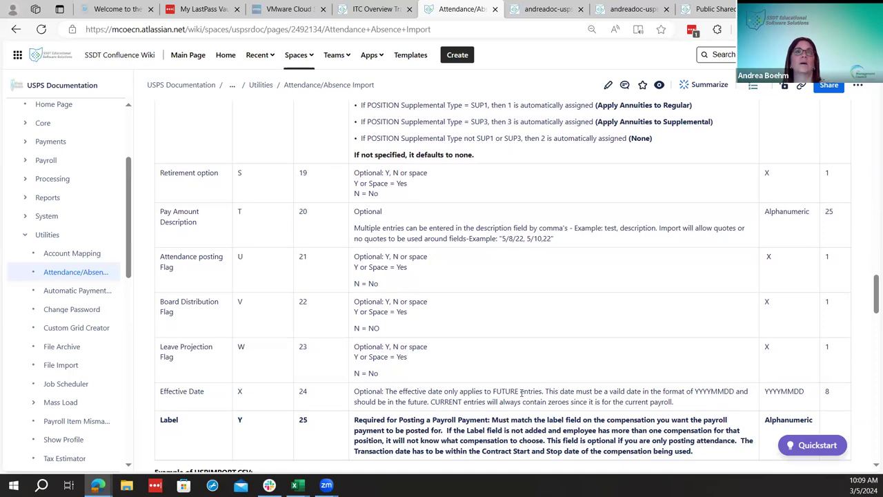
pyautogui.scroll(-3, 522, 394)
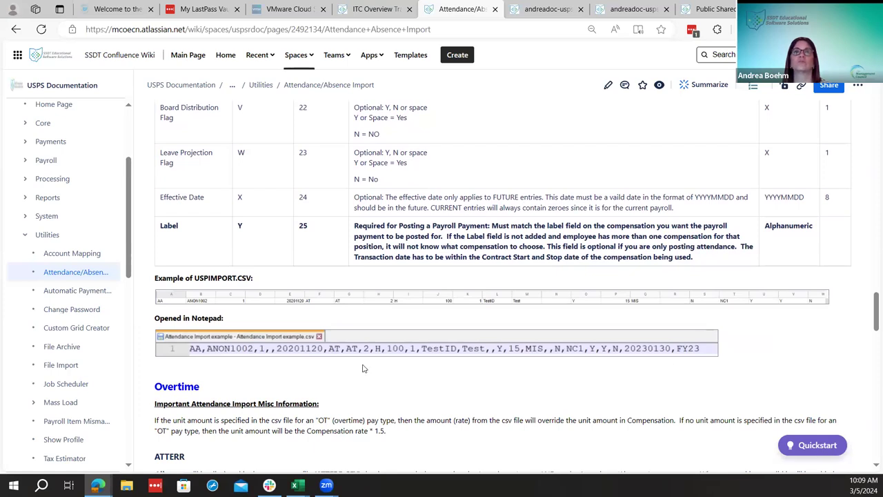
pyautogui.scroll(9, 363, 368)
# Return to the SPECS record-format table and close the New Employee Import Template workbook
pyautogui.scroll(-7, 371, 368)
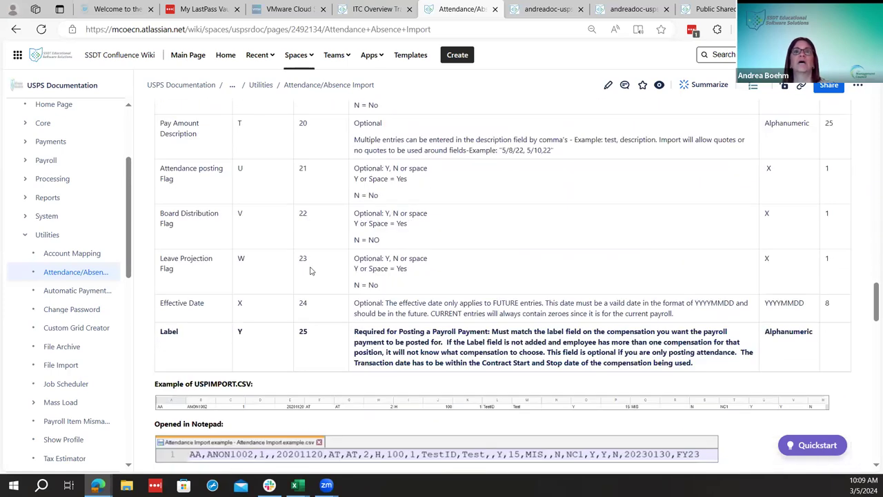
pyautogui.scroll(8, 332, 318)
pyautogui.scroll(10, 332, 318)
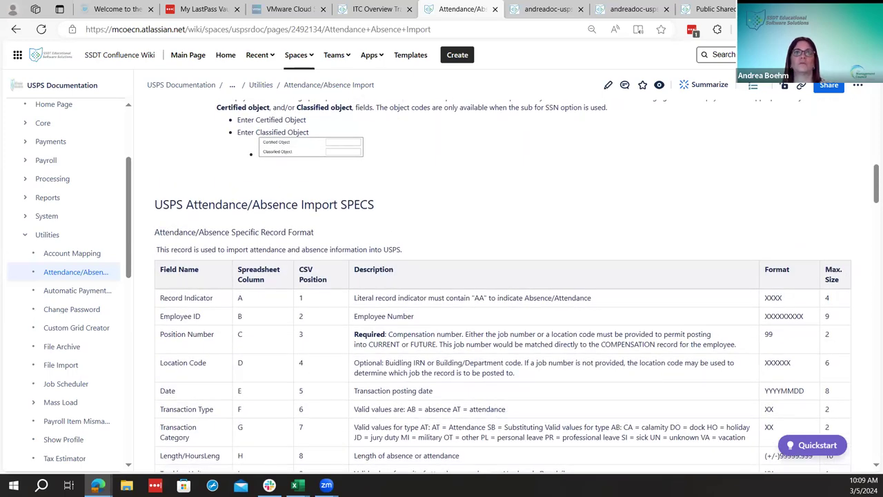
pyautogui.moveTo(295, 484)
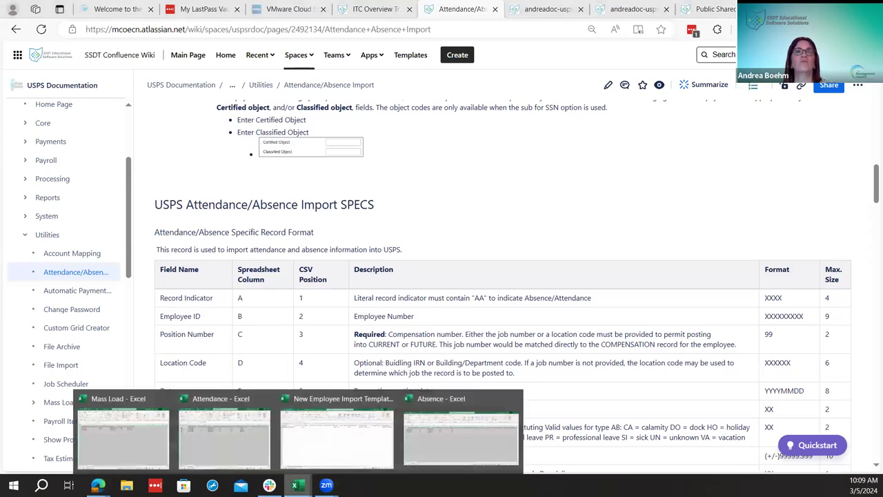
pyautogui.click(386, 398)
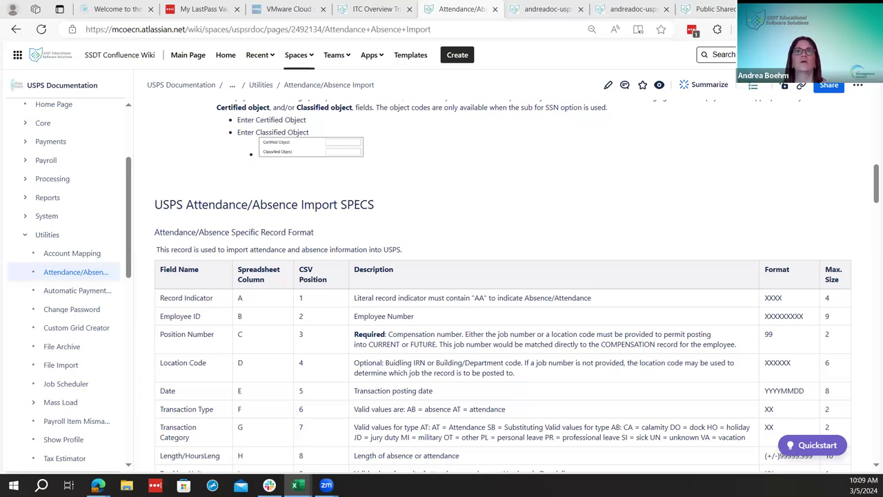
# Maximise the Attendance workbook and scan across its columns to review the three AA rows
pyautogui.hotkey('alt', 'Tab')
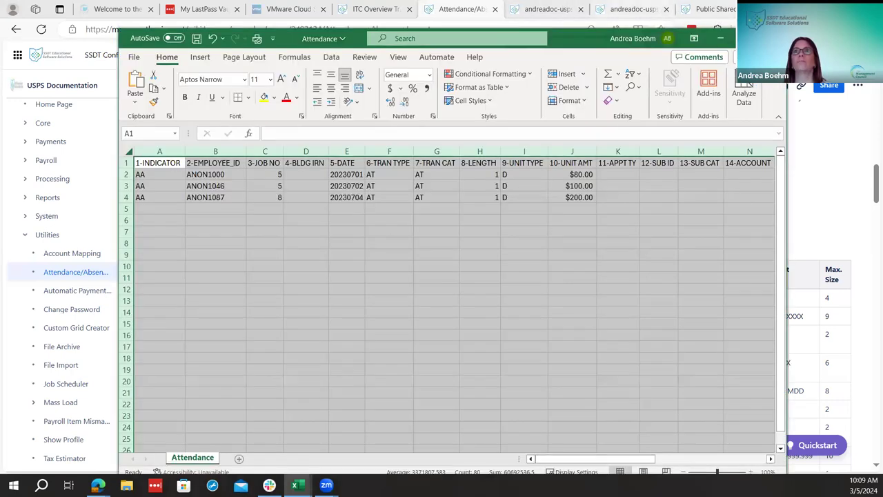
pyautogui.press('super+Up')
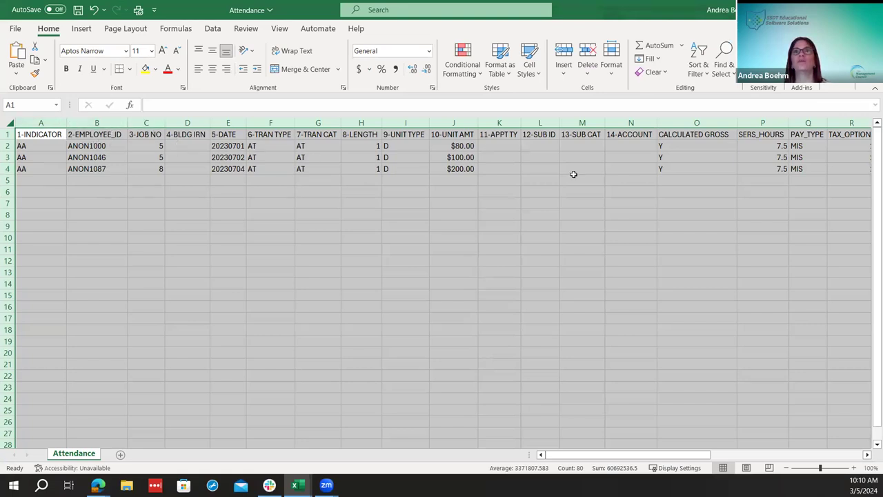
pyautogui.moveTo(576, 456); pyautogui.dragTo(524, 132)
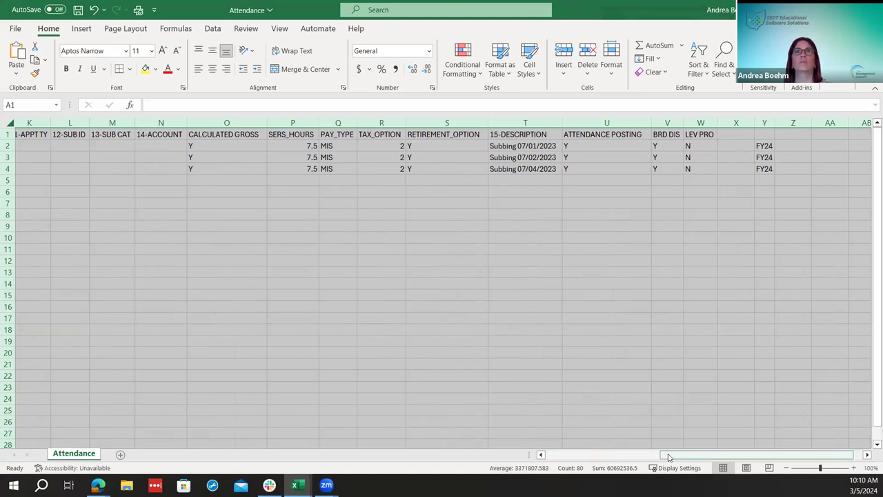
pyautogui.moveTo(666, 457); pyautogui.dragTo(169, 330)
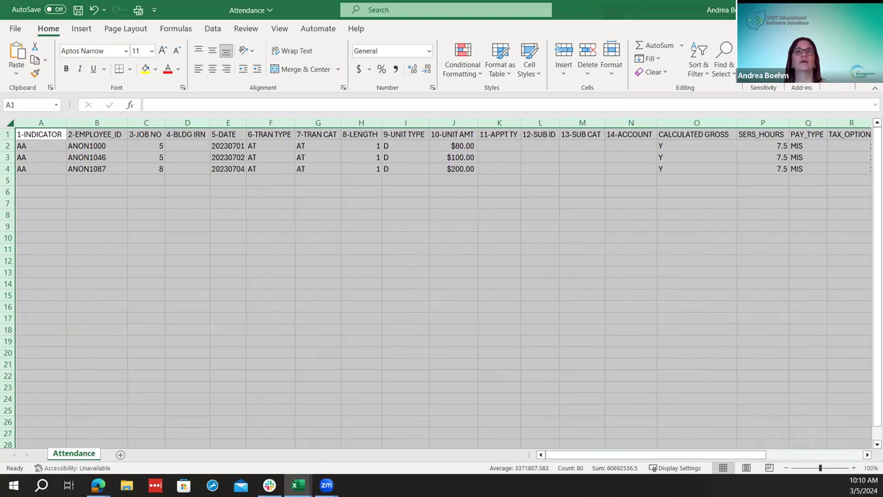
pyautogui.moveTo(297, 485)
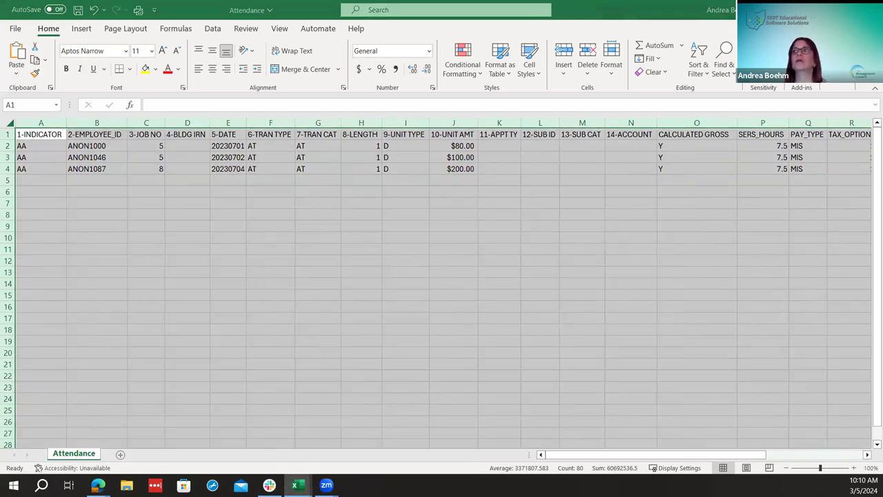
pyautogui.click(41, 134)
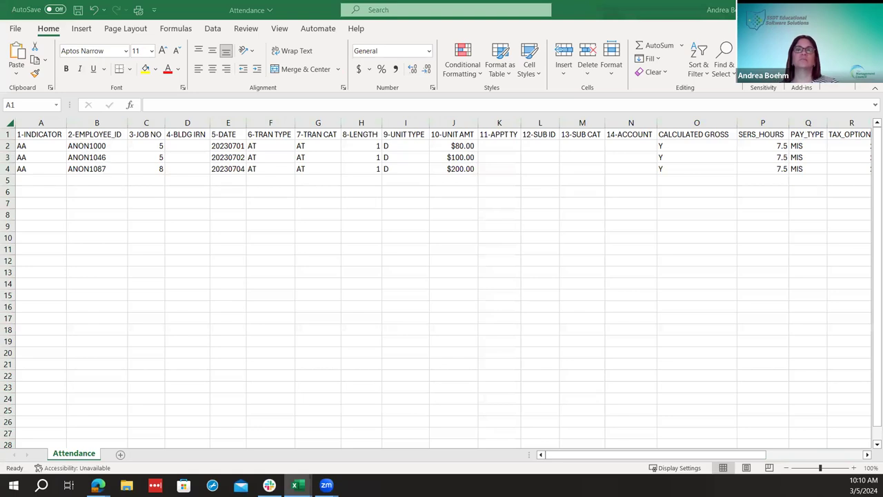
# In the USPS tab, go to Utilities > Attendance / Absence Import
pyautogui.hotkey('alt', 'Tab')
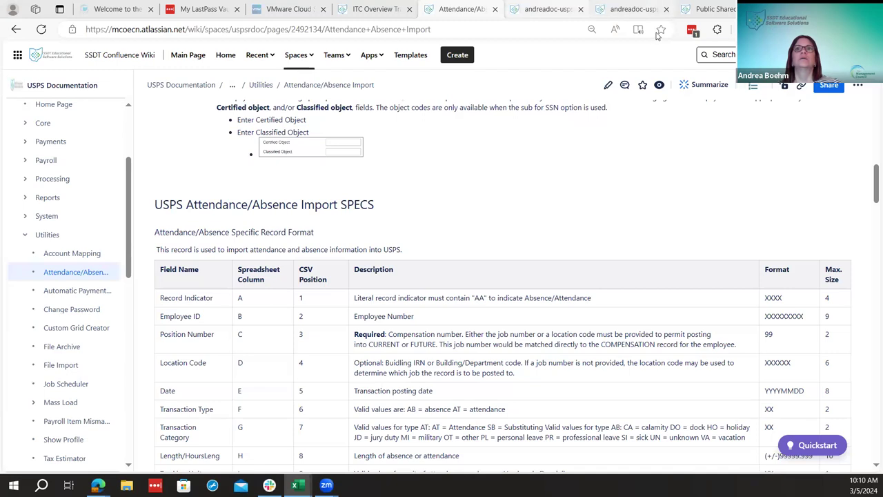
pyautogui.click(626, 9)
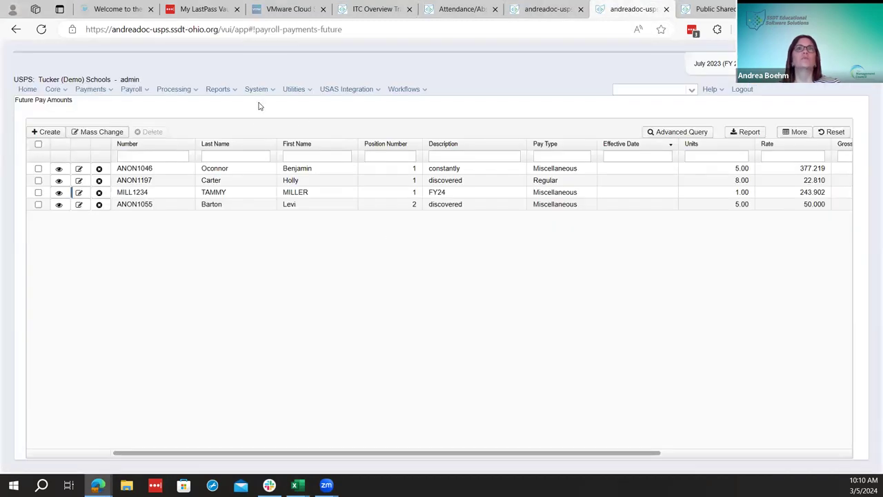
pyautogui.click(296, 89)
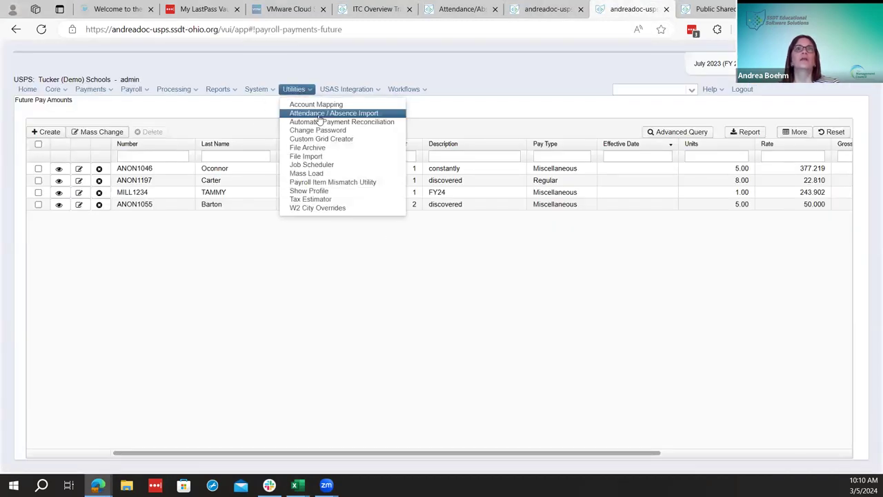
pyautogui.click(319, 114)
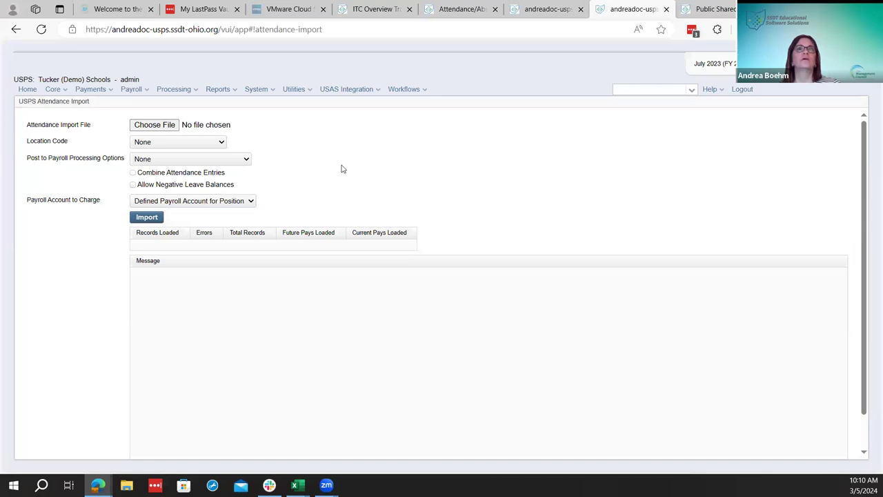
# Choose Attendance.csv from Documents as the import file
pyautogui.click(146, 125)
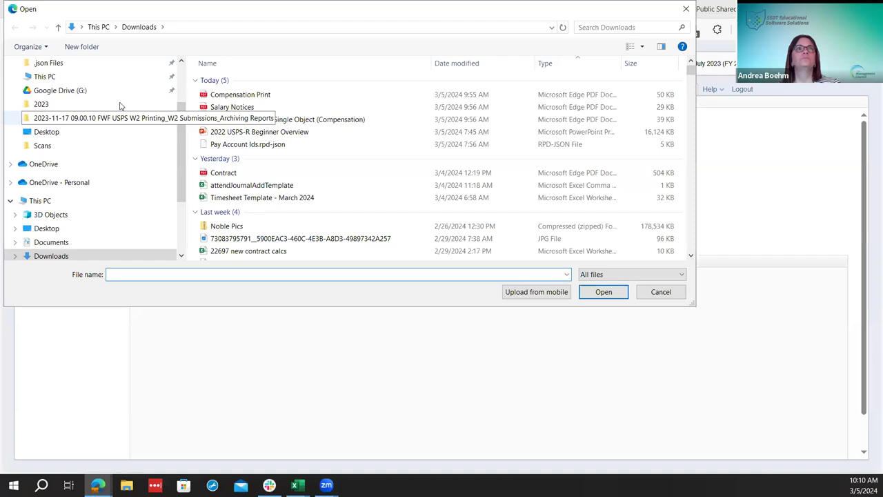
pyautogui.scroll(2, 116, 107)
pyautogui.click(116, 108)
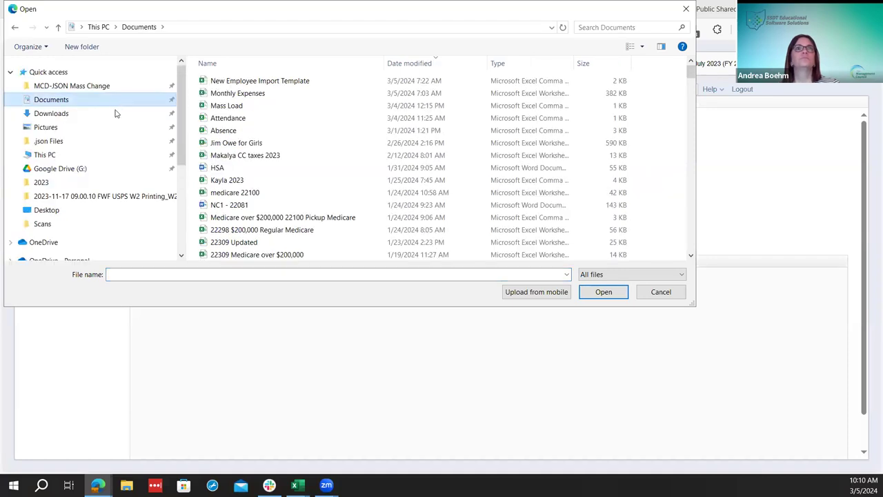
pyautogui.click(313, 123)
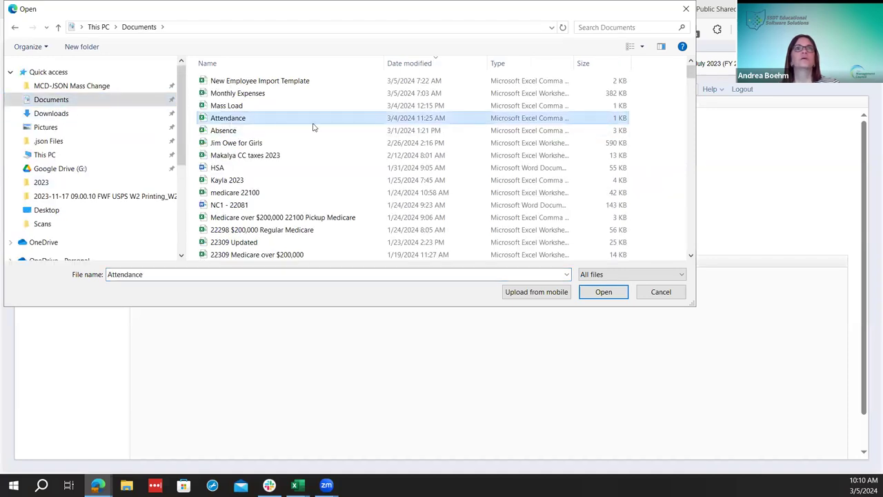
pyautogui.click(602, 293)
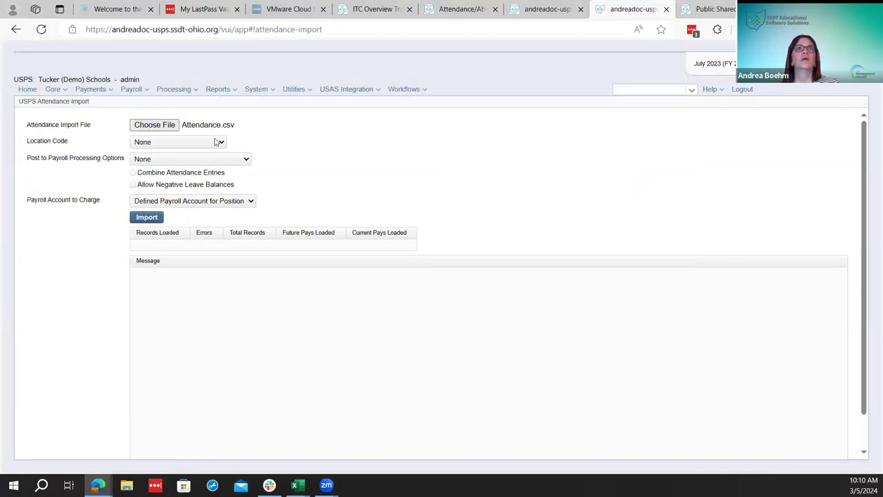
# Keep Location Code at None and set posting to Post to Payroll Processing Future
pyautogui.click(219, 142)
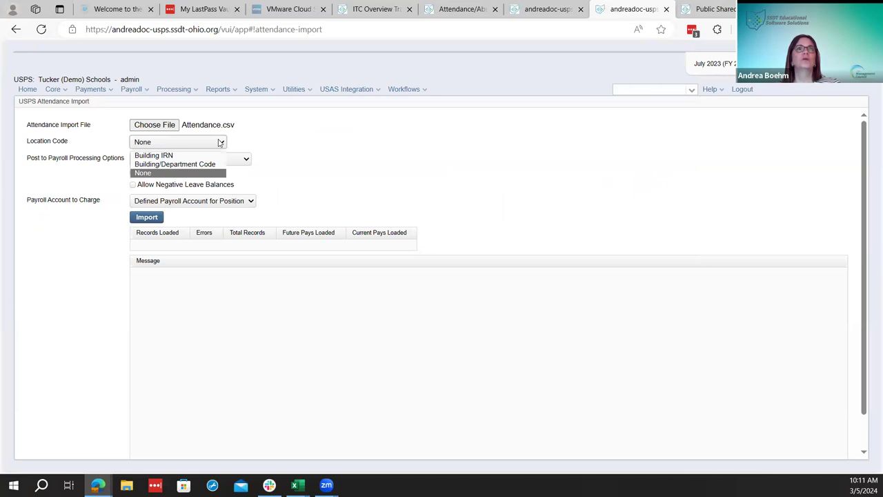
pyautogui.click(219, 142)
pyautogui.click(233, 162)
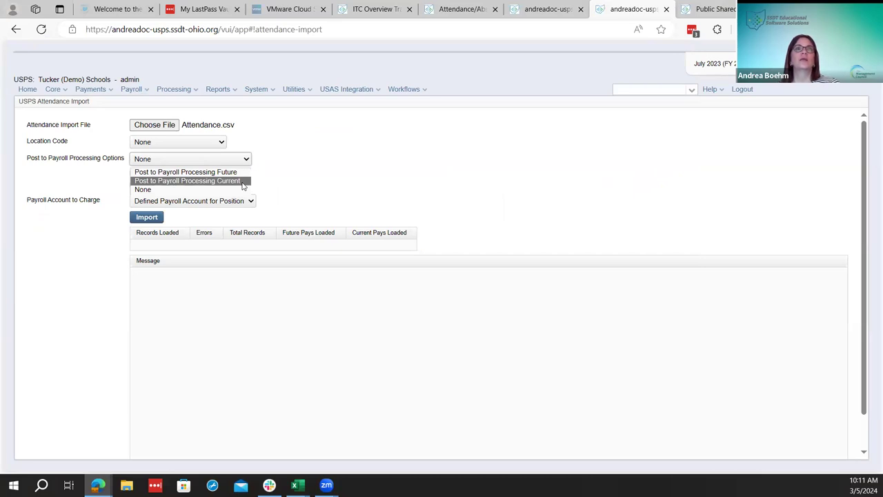
pyautogui.click(234, 174)
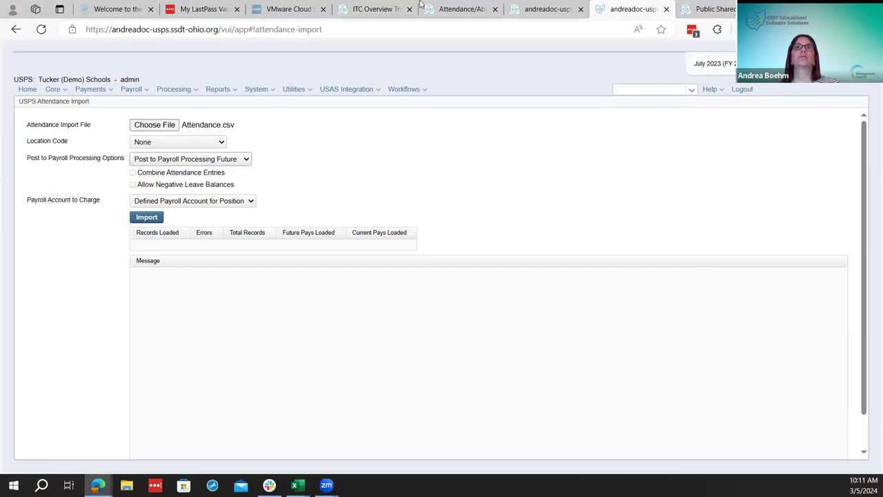
pyautogui.click(457, 9)
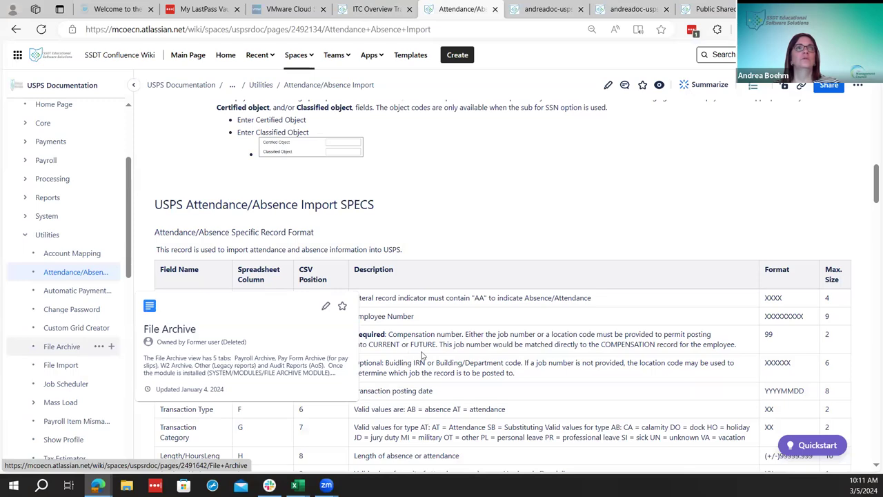
# Read the Post to Payroll Processing and Combine Attendance Entries descriptions, noting which fields must match
pyautogui.scroll(-1, 420, 355)
pyautogui.scroll(7, 421, 355)
pyautogui.scroll(-4, 414, 356)
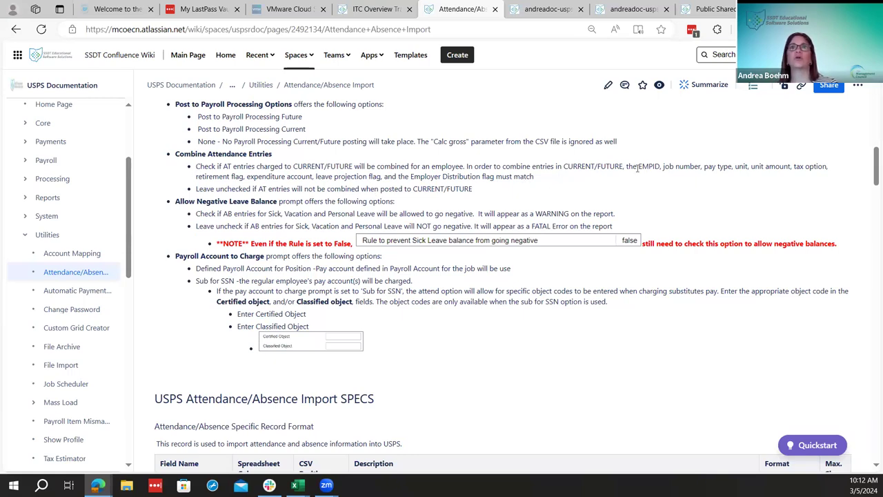
pyautogui.moveTo(626, 167); pyautogui.dragTo(626, 178)
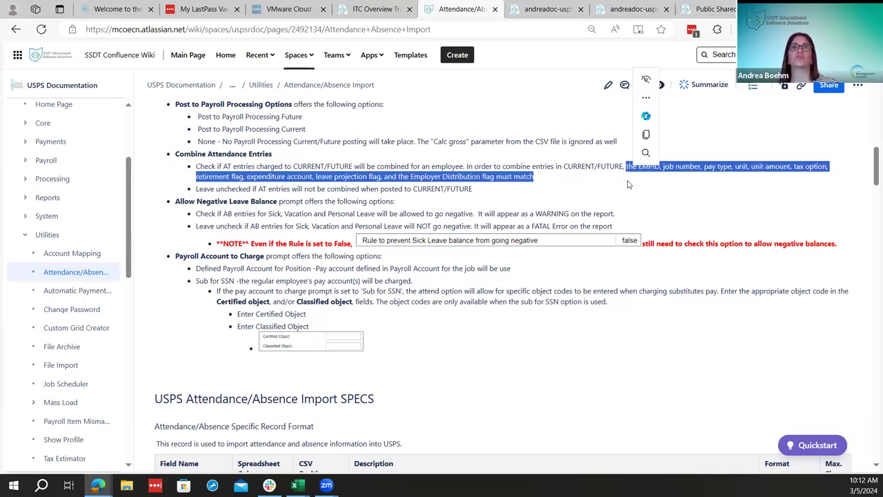
pyautogui.click(612, 183)
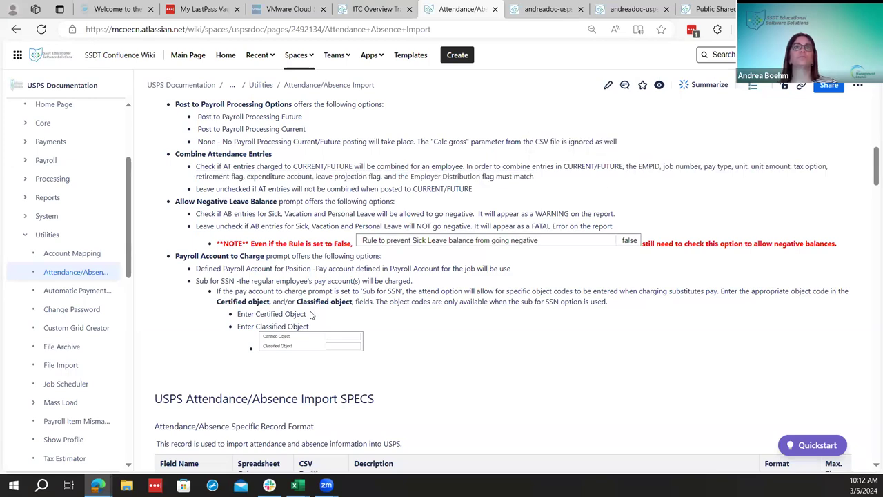
pyautogui.scroll(-2, 309, 314)
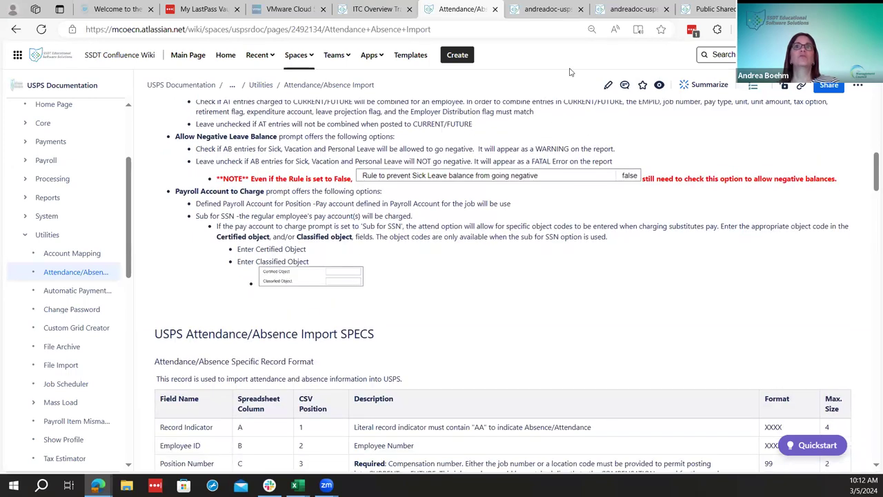
pyautogui.click(632, 9)
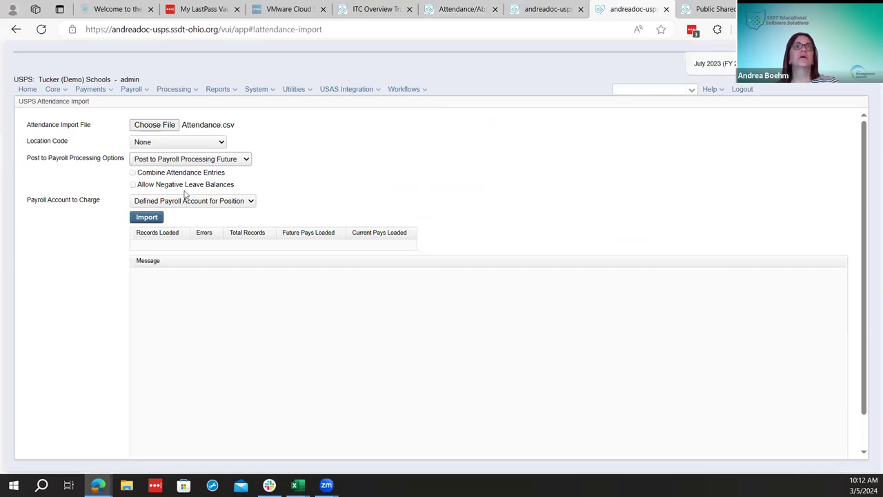
# Leave negative leave balances off, charge the Defined Payroll Account for Position, and import Attendance.csv
pyautogui.click(133, 186)
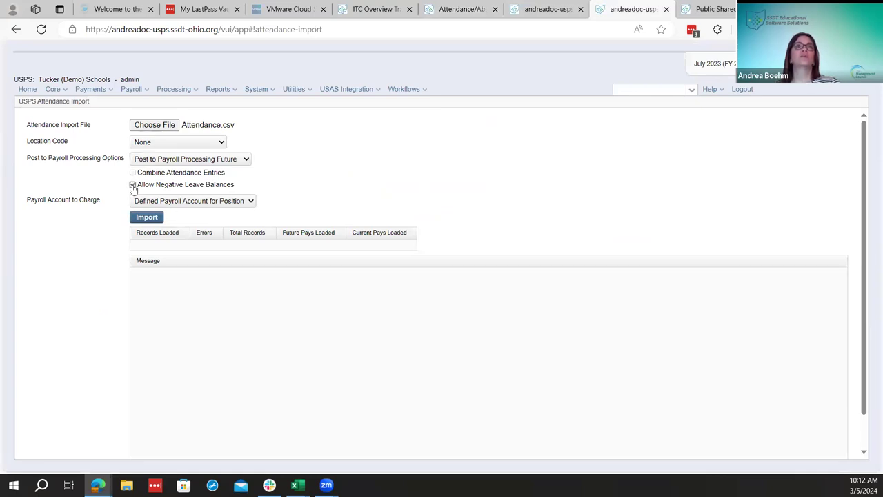
pyautogui.click(133, 186)
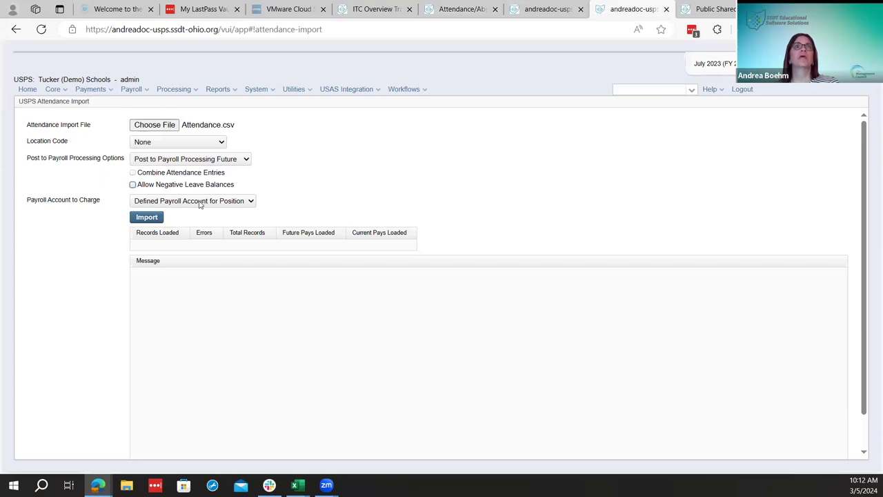
pyautogui.click(201, 201)
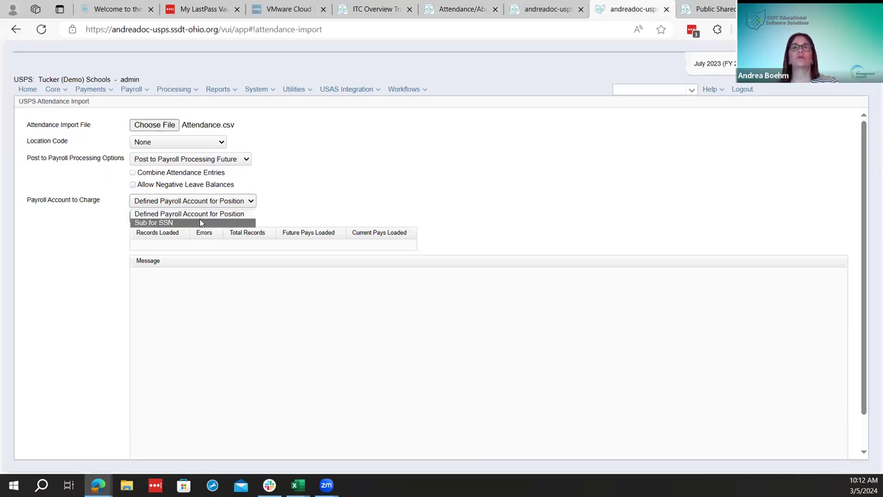
pyautogui.click(340, 142)
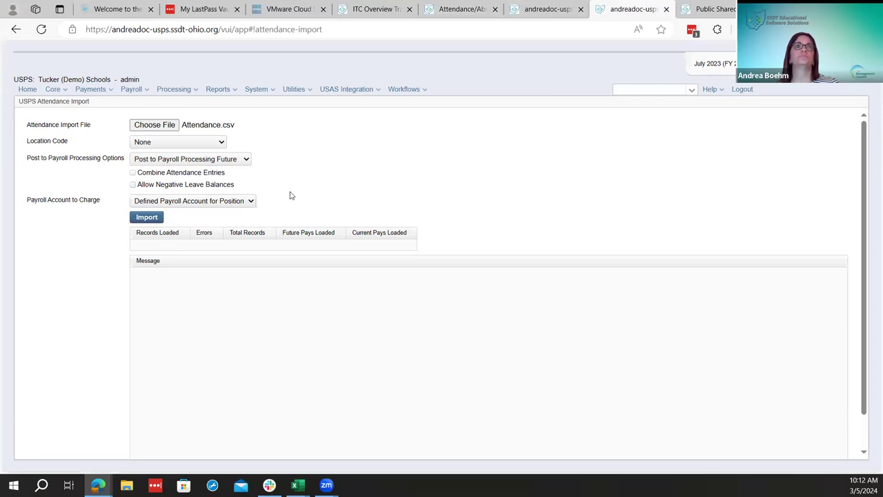
pyautogui.click(158, 218)
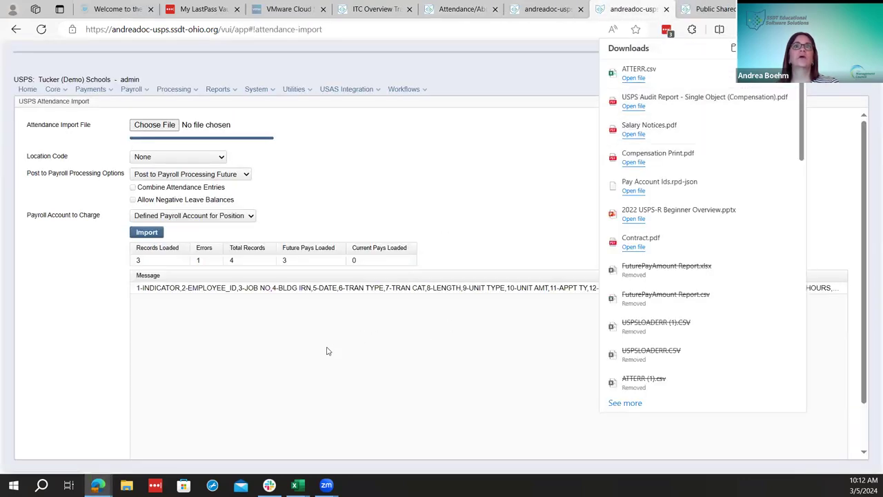
# Dismiss the downloads list, review the 3-loaded/1-error import counts, and bring up ATTERR in Excel
pyautogui.click(566, 288)
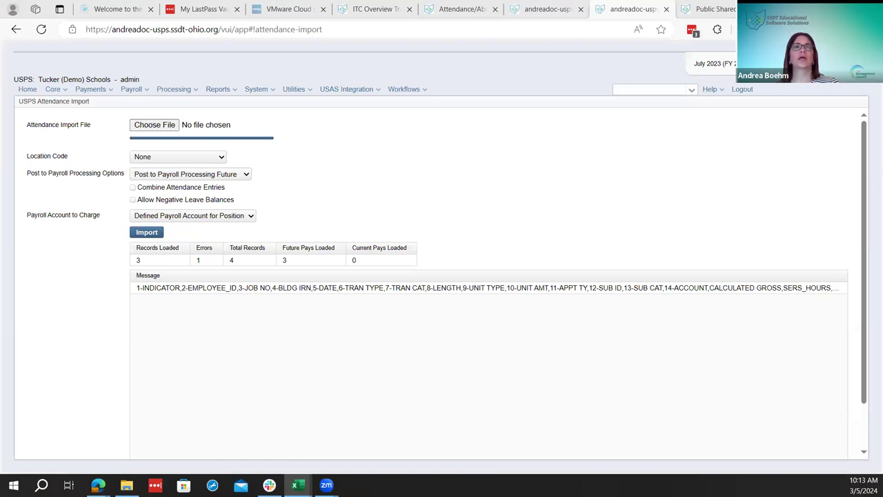
pyautogui.hotkey('alt', 'Tab')
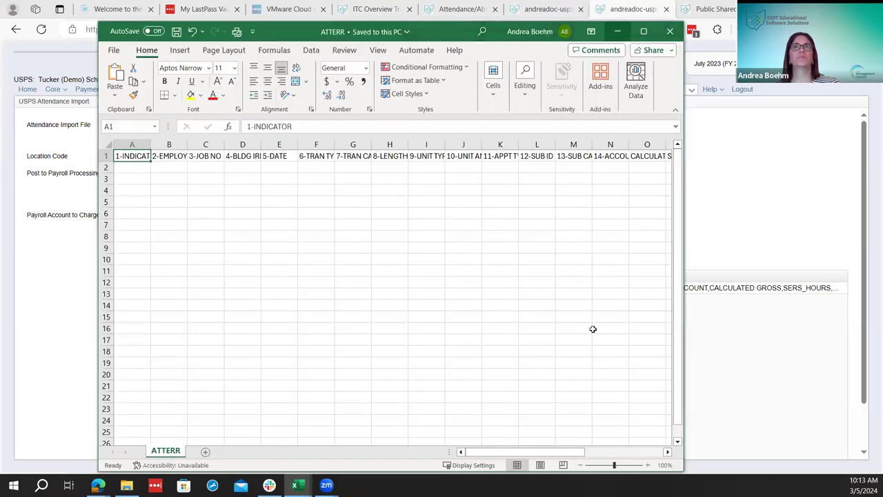
# Read the Y1 error saying the record lacks an AA record indicator, then close ATTERR
pyautogui.click(611, 452)
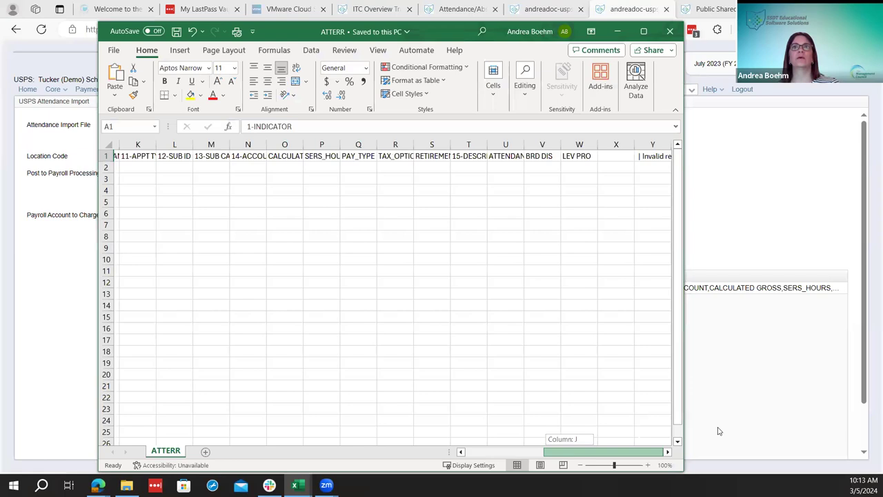
pyautogui.click(652, 156)
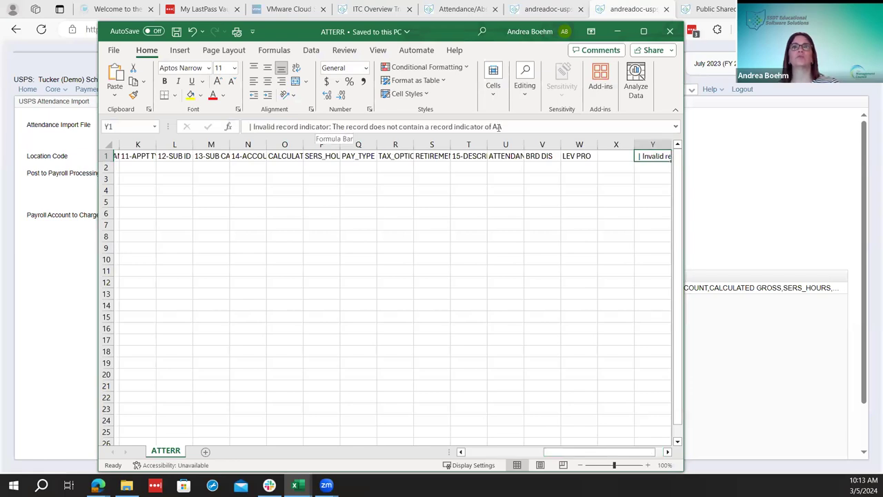
pyautogui.click(668, 31)
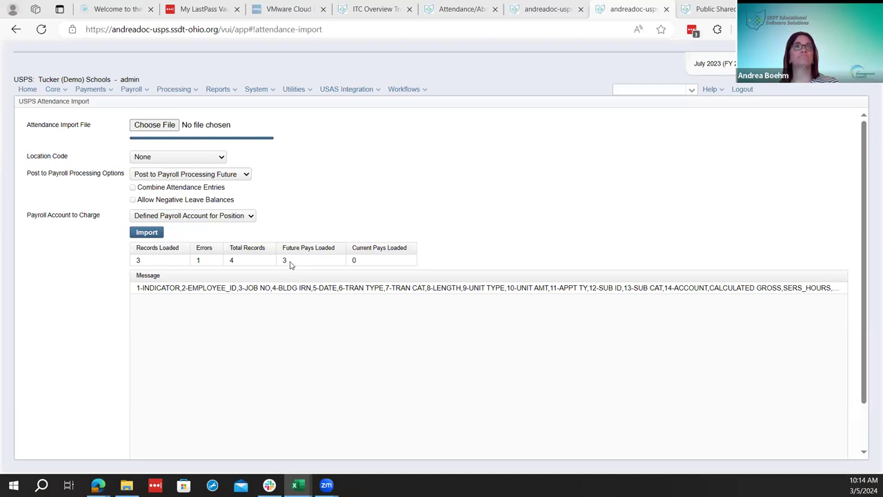
# Review the imported records in the Core > Attendance list
pyautogui.click(58, 90)
pyautogui.click(80, 130)
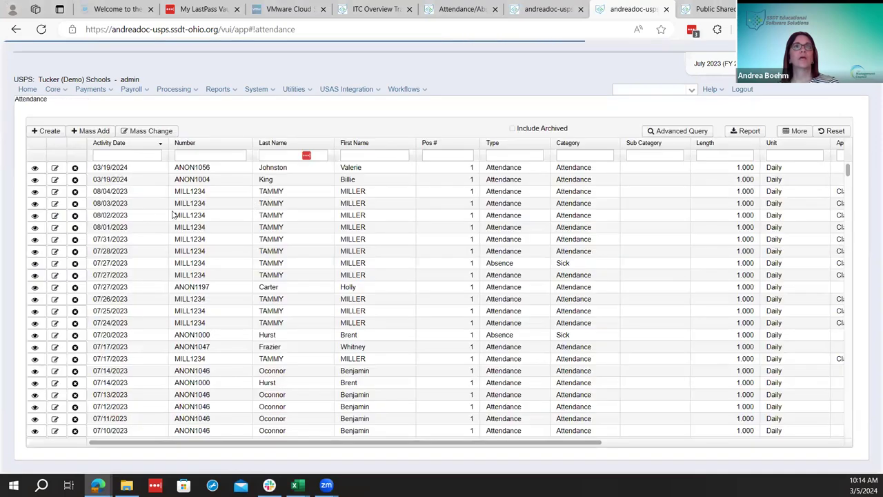
pyautogui.scroll(-3, 127, 332)
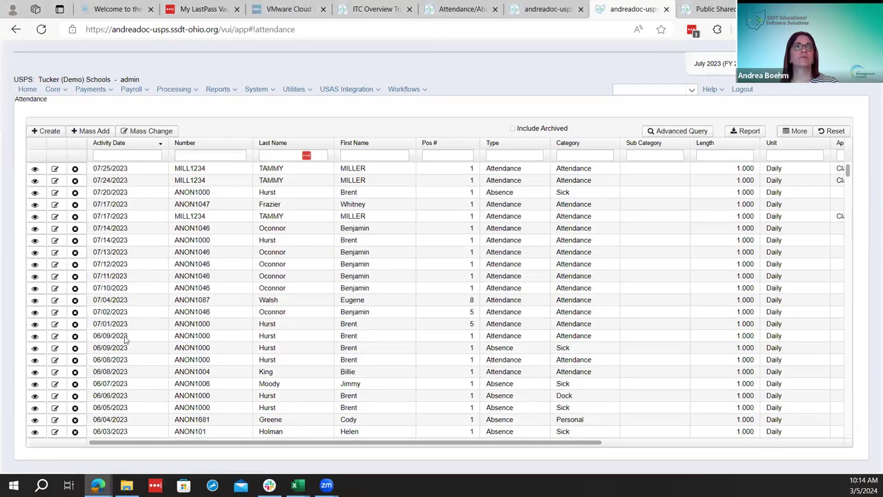
pyautogui.scroll(1, 121, 332)
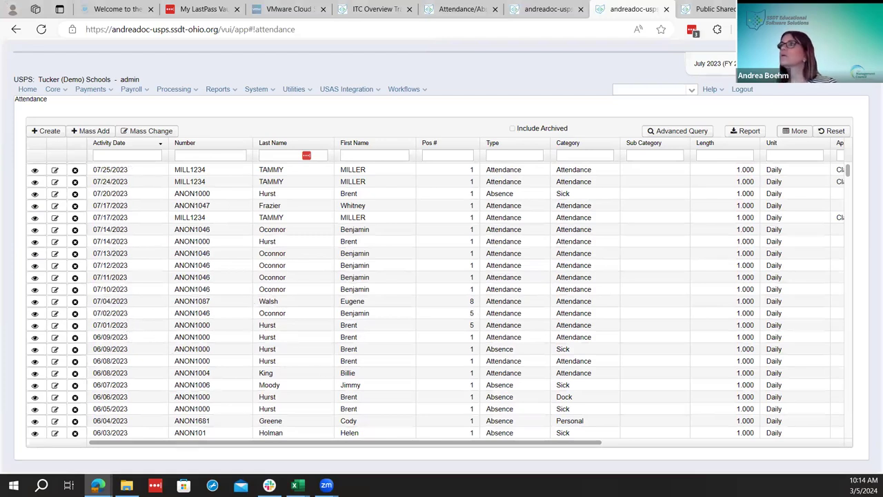
pyautogui.hotkey('alt', 'Tab')
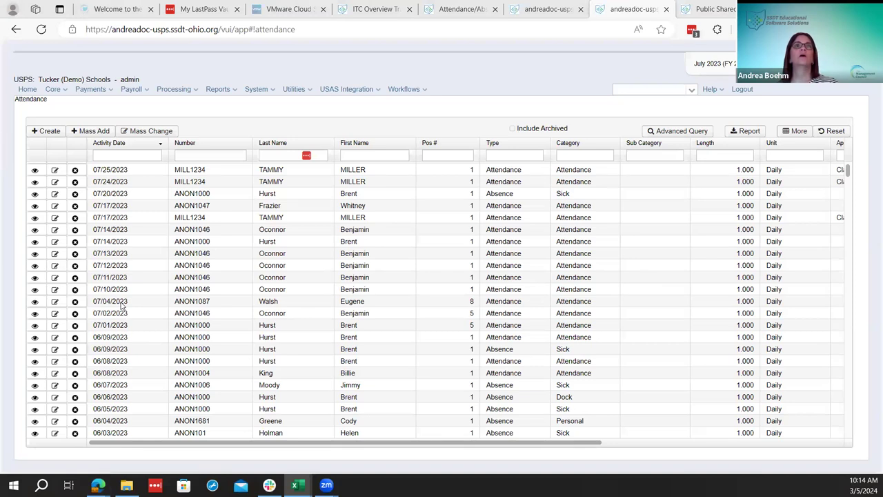
# List Payroll Payments - Future amounts sorted by Description
pyautogui.click(141, 93)
pyautogui.click(160, 114)
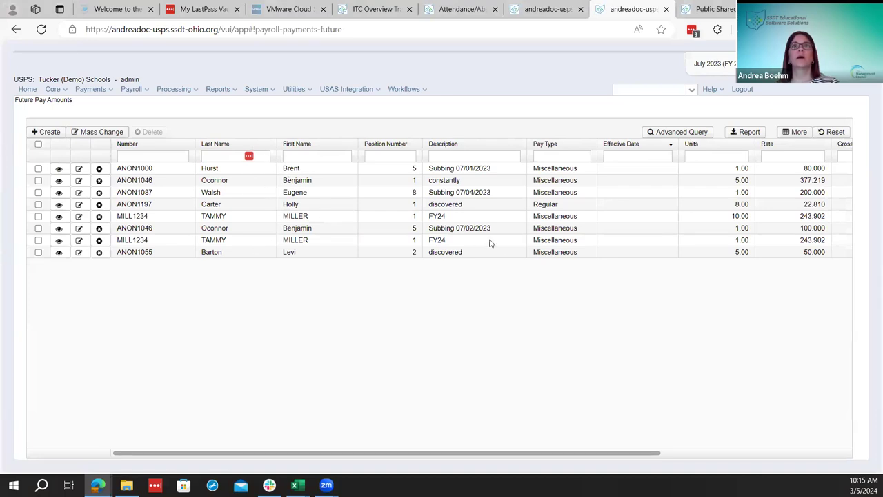
pyautogui.click(455, 147)
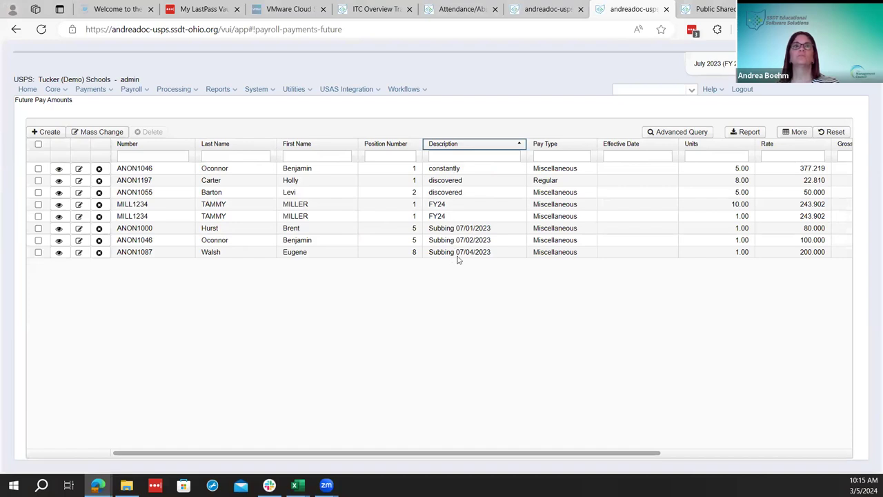
# Reopen a blank Utilities > Attendance/Absence Import form
pyautogui.click(288, 92)
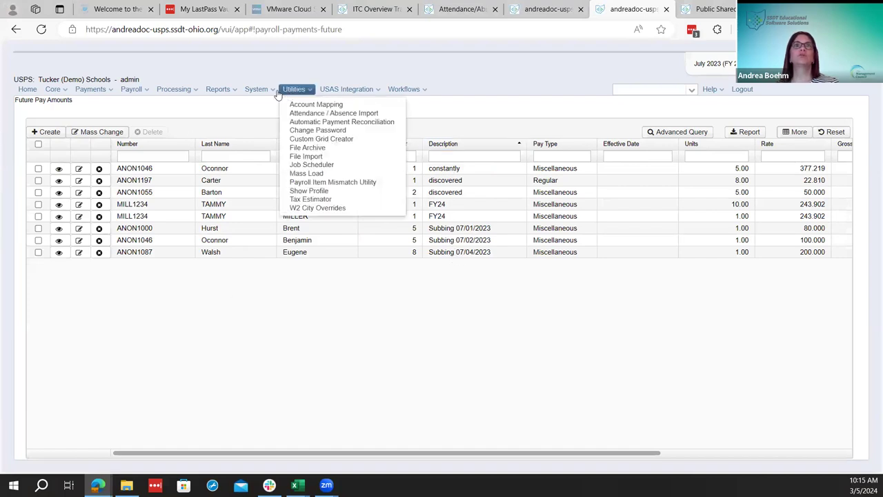
pyautogui.moveTo(331, 91)
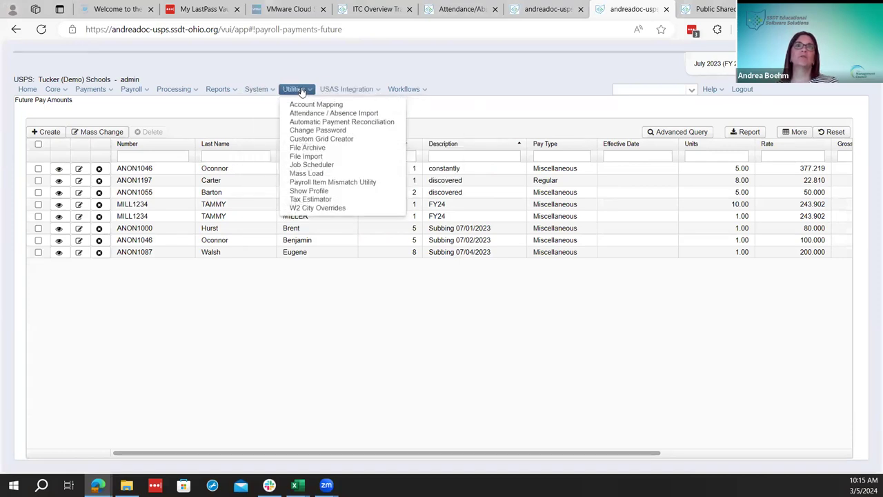
pyautogui.click(304, 113)
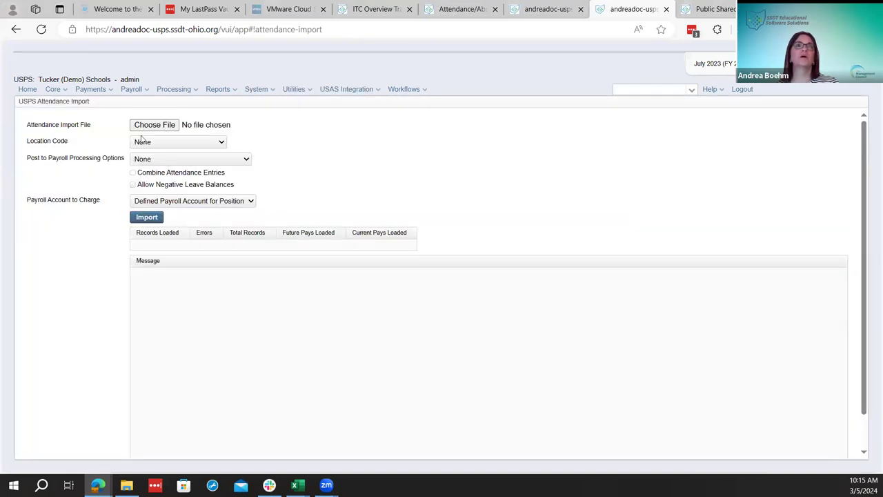
# Choose Absence.csv as the import file and post to Payroll Processing Future
pyautogui.click(145, 125)
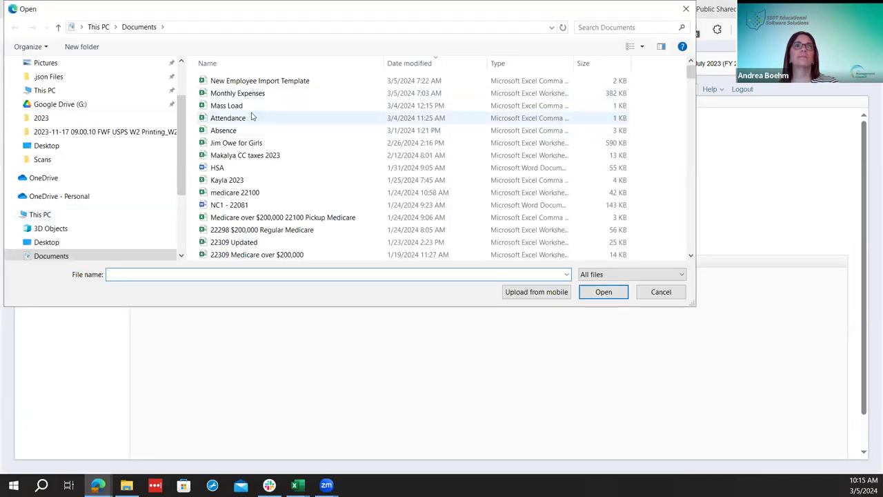
pyautogui.click(249, 130)
pyautogui.click(603, 292)
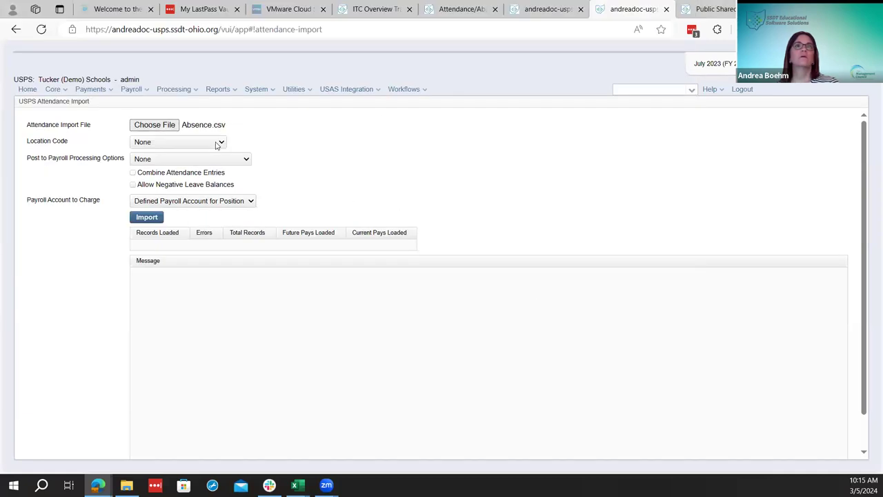
pyautogui.click(217, 159)
pyautogui.click(216, 159)
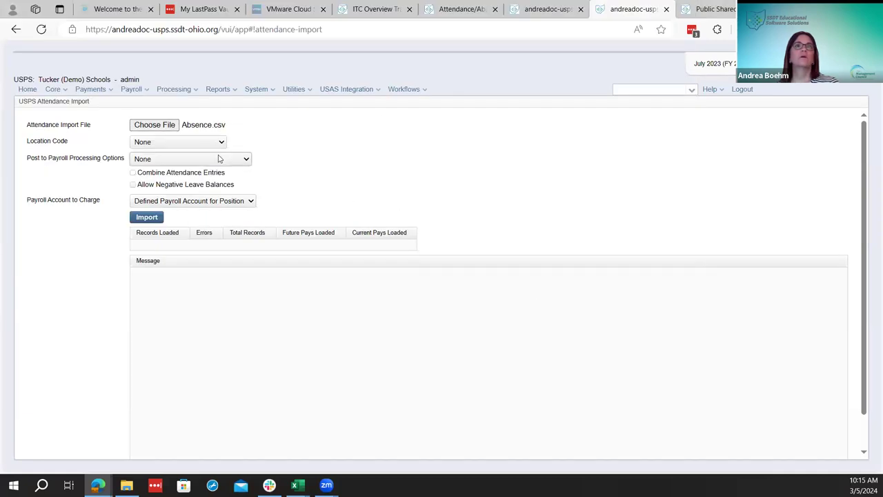
pyautogui.click(193, 160)
pyautogui.click(172, 172)
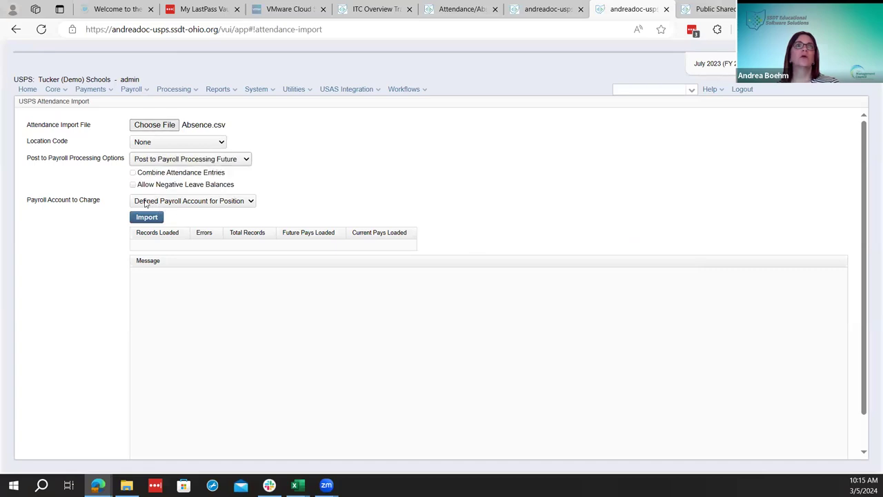
# Import the absence file (2 loaded, 106 errors) and open ATTERR (1).csv
pyautogui.click(144, 218)
pyautogui.click(145, 218)
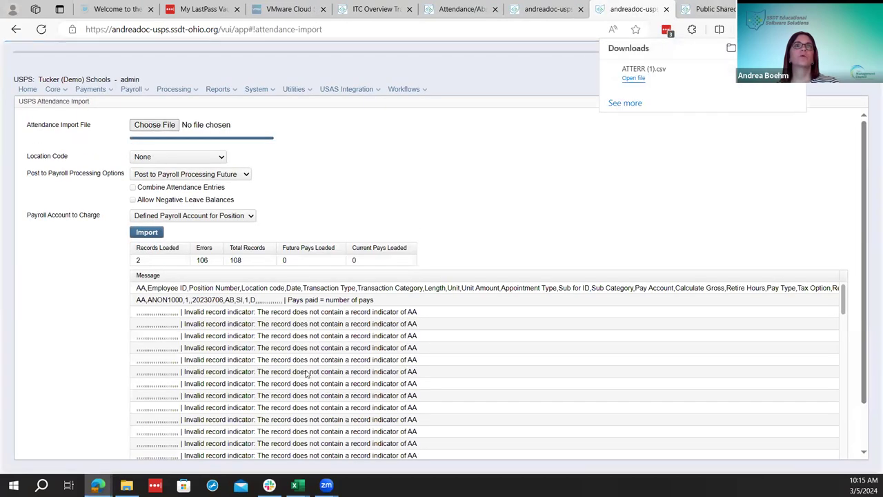
pyautogui.scroll(-10, 307, 373)
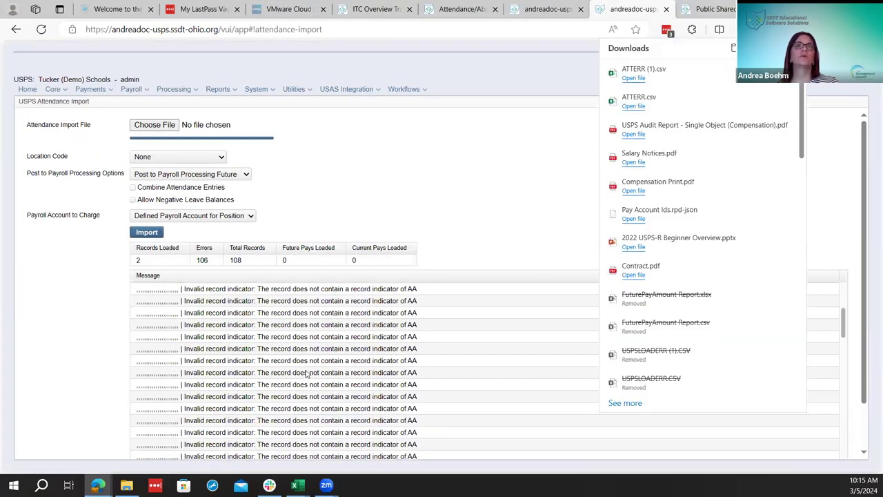
pyautogui.scroll(10, 312, 378)
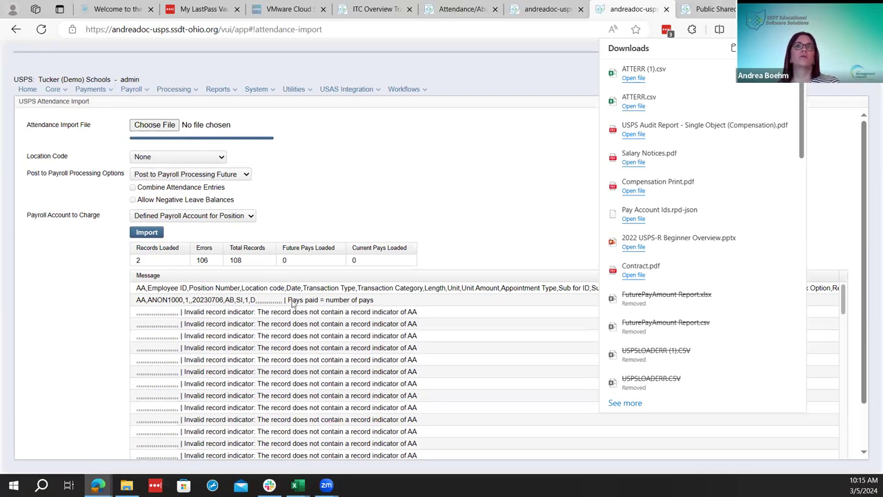
pyautogui.click(633, 78)
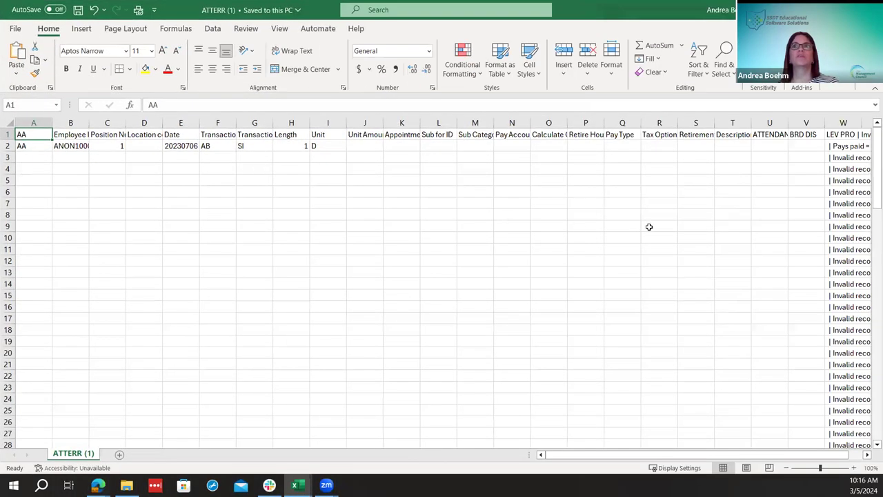
# Scroll across the ATTERR (1) error columns in Excel, then return to the browser
pyautogui.moveTo(600, 456); pyautogui.dragTo(703, 452)
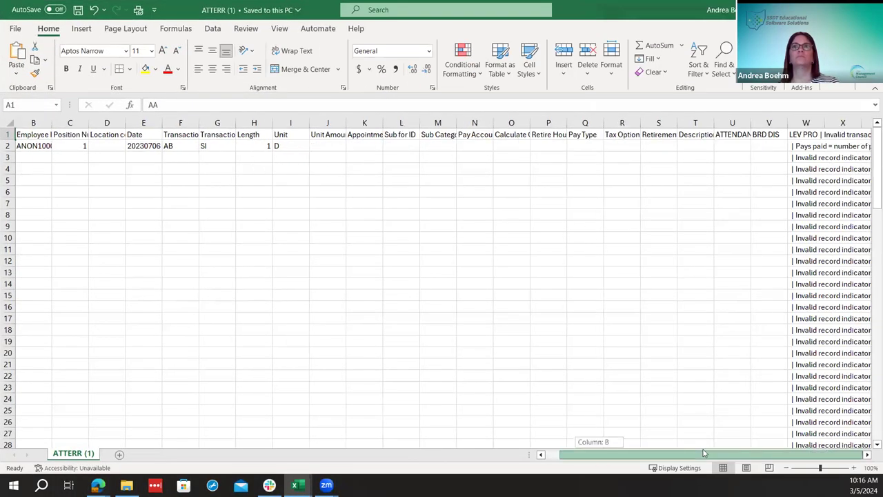
pyautogui.moveTo(420, 452); pyautogui.dragTo(420, 453)
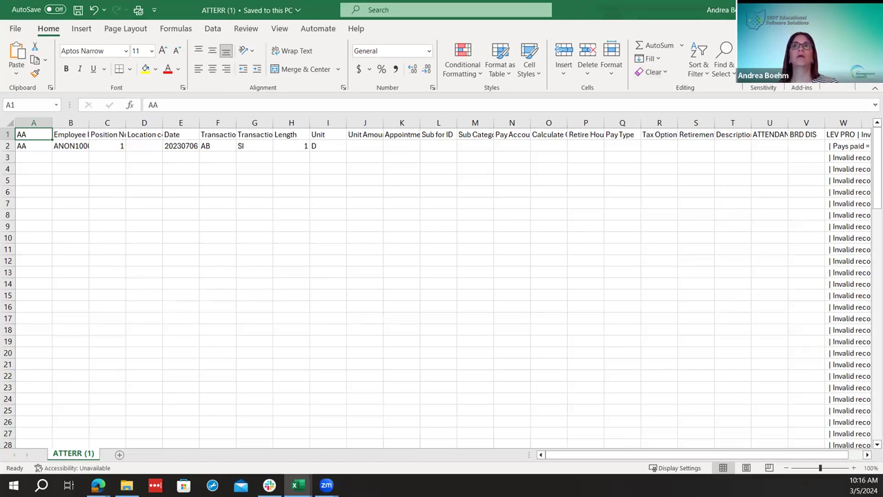
pyautogui.hotkey('alt', 'Tab')
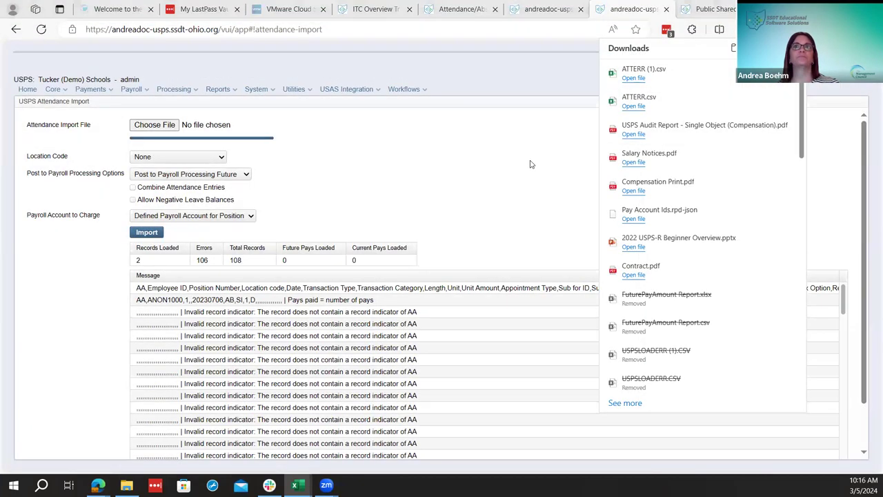
# Close the downloads list and review the 2-loaded, 106-error absence import results
pyautogui.click(216, 278)
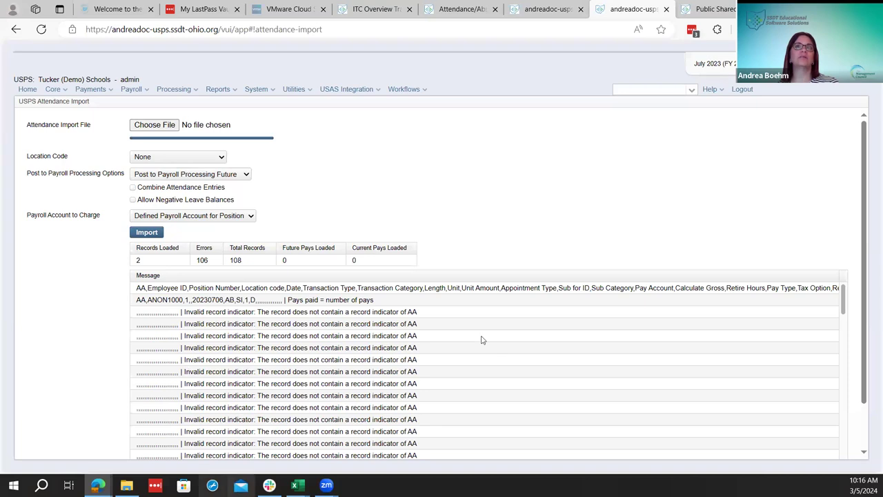
pyautogui.scroll(-10, 310, 364)
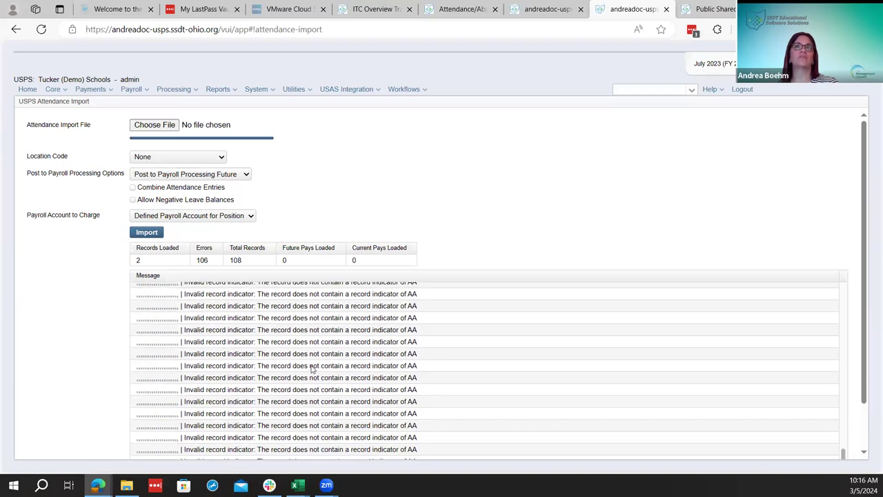
pyautogui.scroll(15, 224, 387)
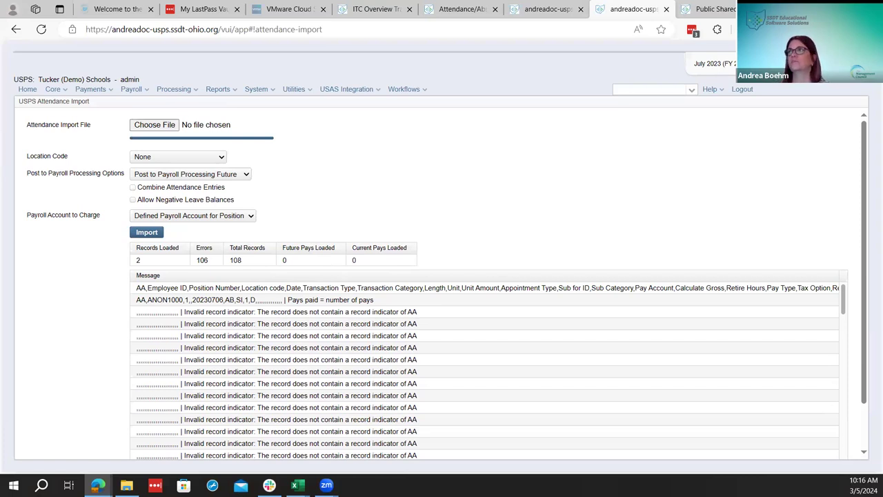
pyautogui.hotkey('alt', 'Tab')
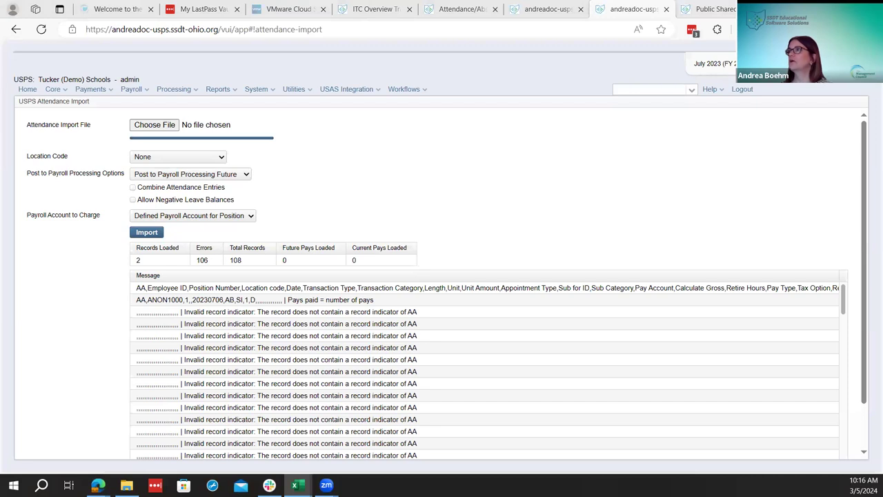
pyautogui.click(576, 290)
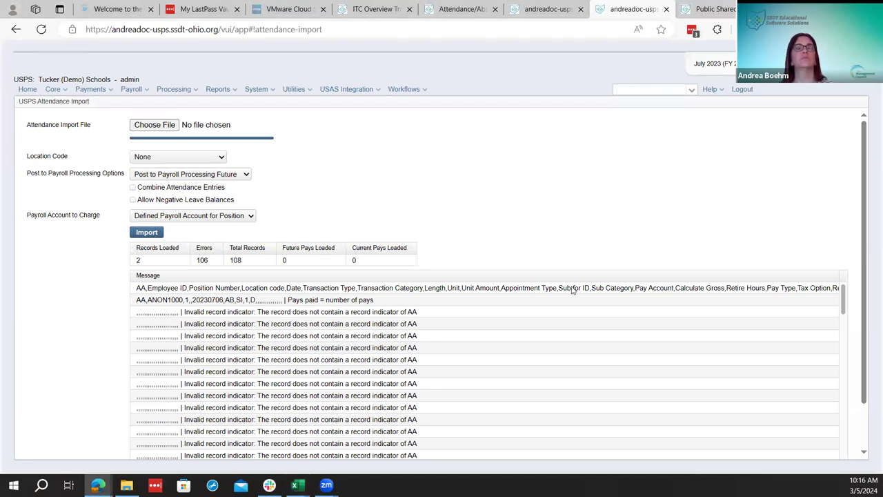
# Go to the Utilities > Mass Load page
pyautogui.click(353, 91)
pyautogui.moveTo(297, 91)
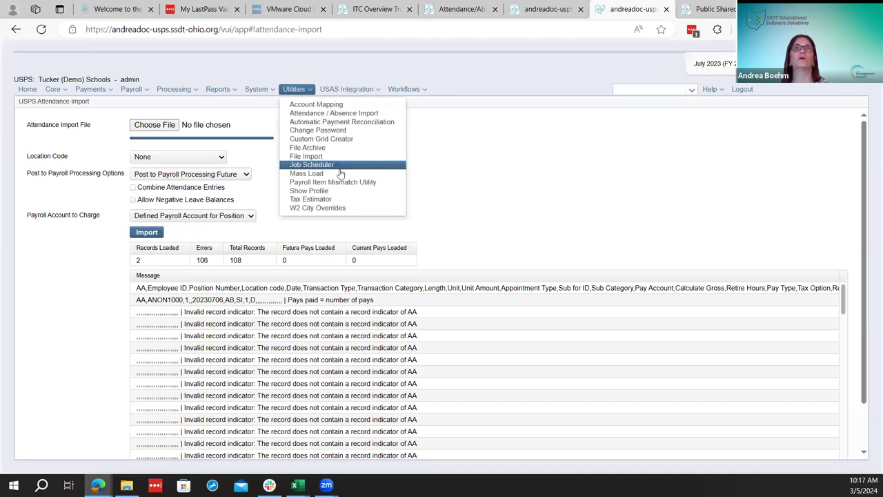
pyautogui.click(340, 176)
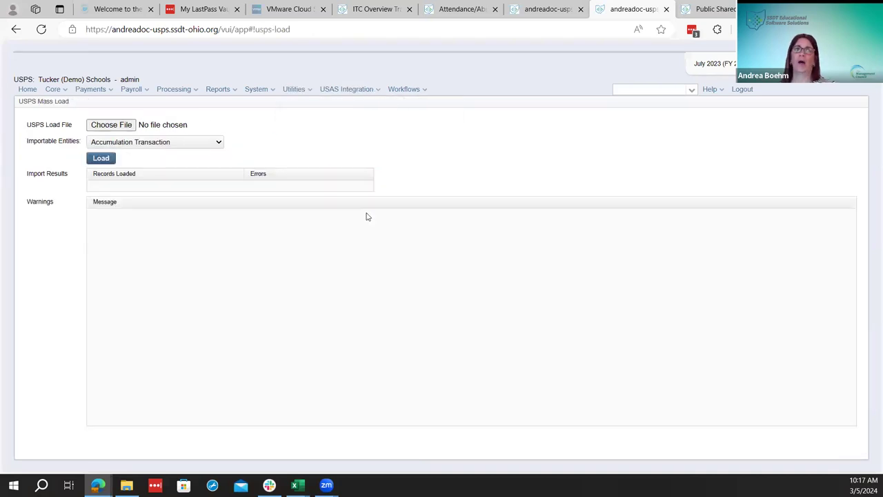
# Read the wiki's Attendance/Absence Loading CSV formats, then return to the Mass Load page
pyautogui.click(423, 13)
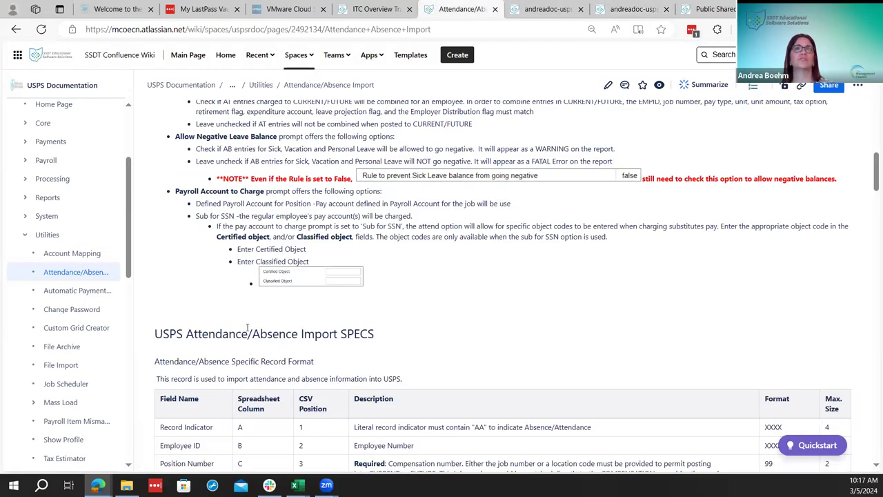
pyautogui.scroll(-3, 69, 290)
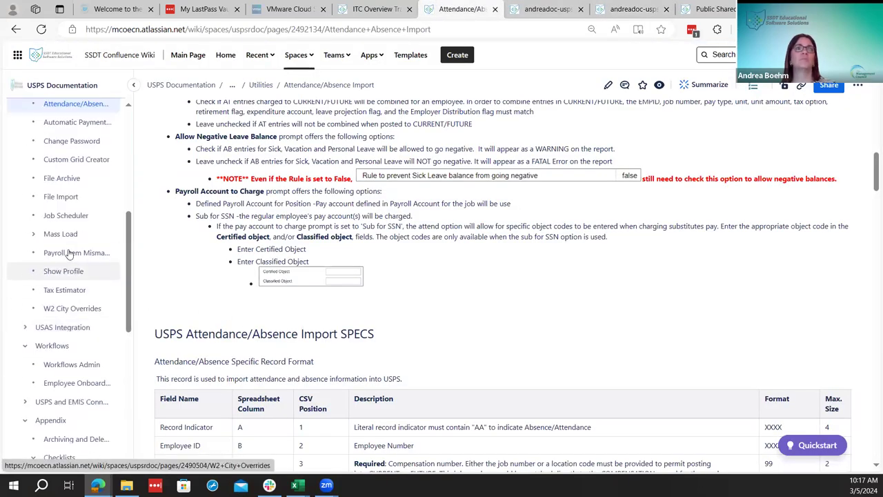
pyautogui.click(62, 241)
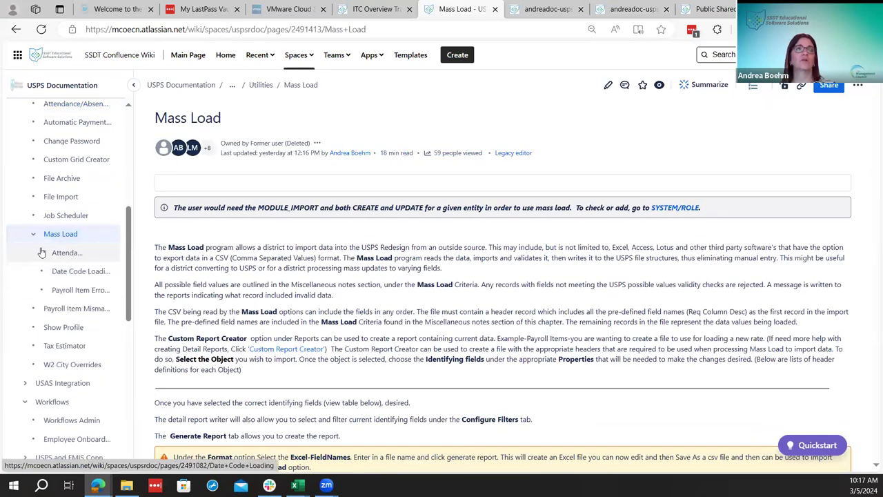
pyautogui.moveTo(188, 332)
pyautogui.mouseDown()
pyautogui.moveTo(165, 331)
pyautogui.moveTo(188, 325)
pyautogui.mouseUp()
pyautogui.click(110, 254)
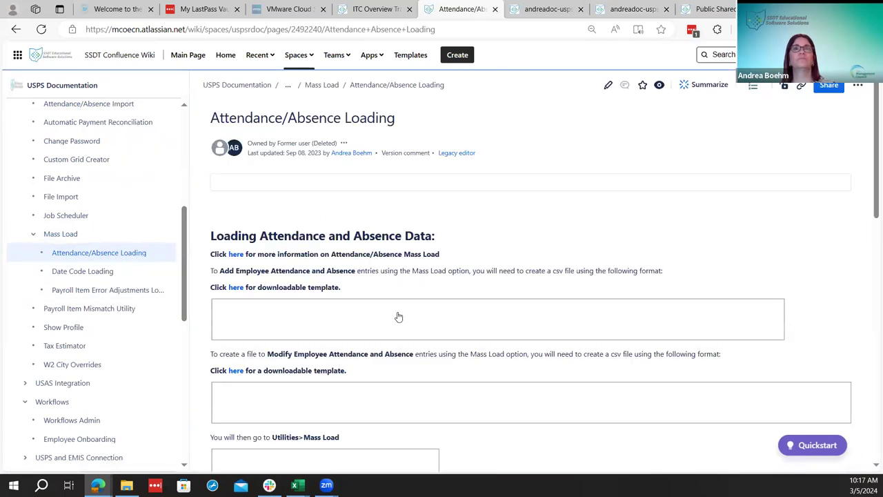
pyautogui.scroll(-1, 395, 318)
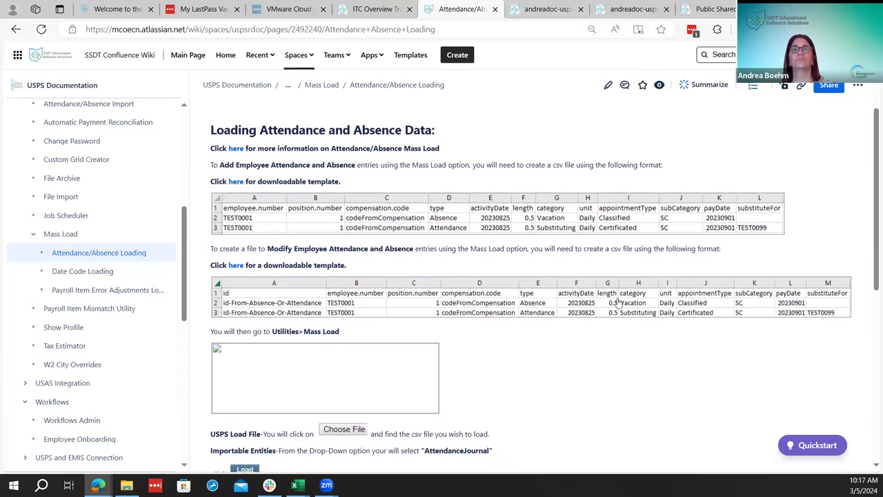
pyautogui.scroll(1, 619, 304)
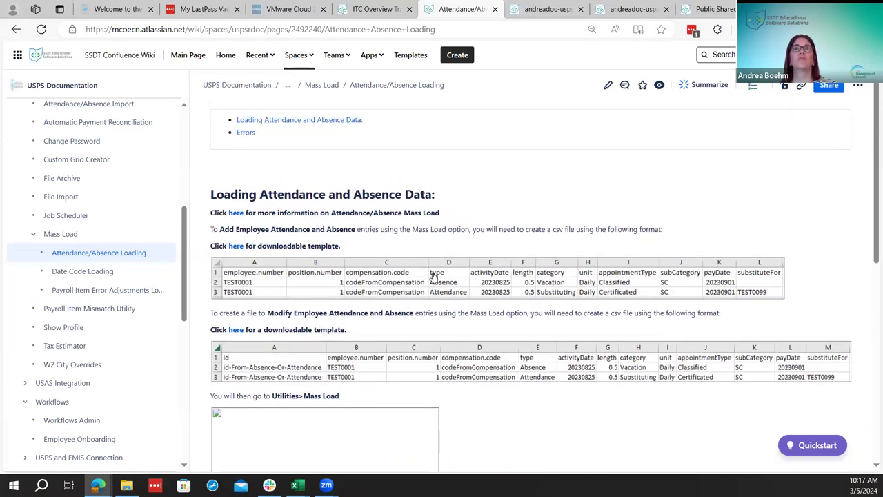
pyautogui.scroll(1, 434, 275)
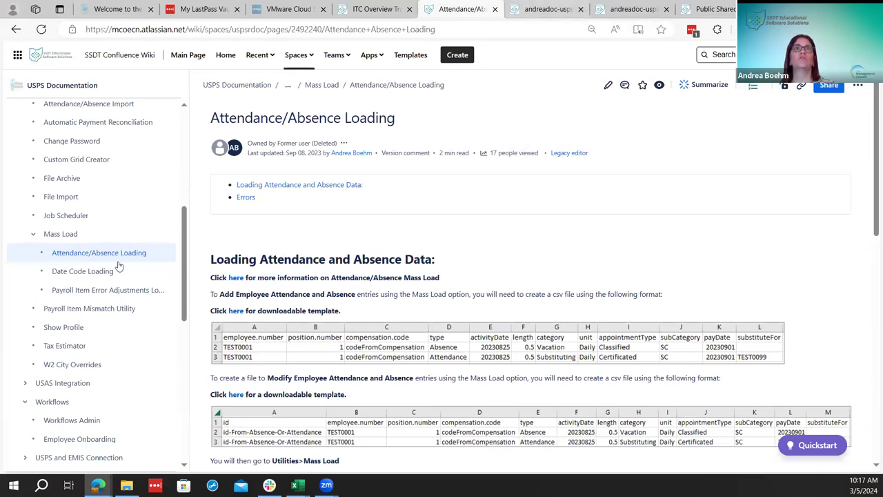
pyautogui.click(66, 235)
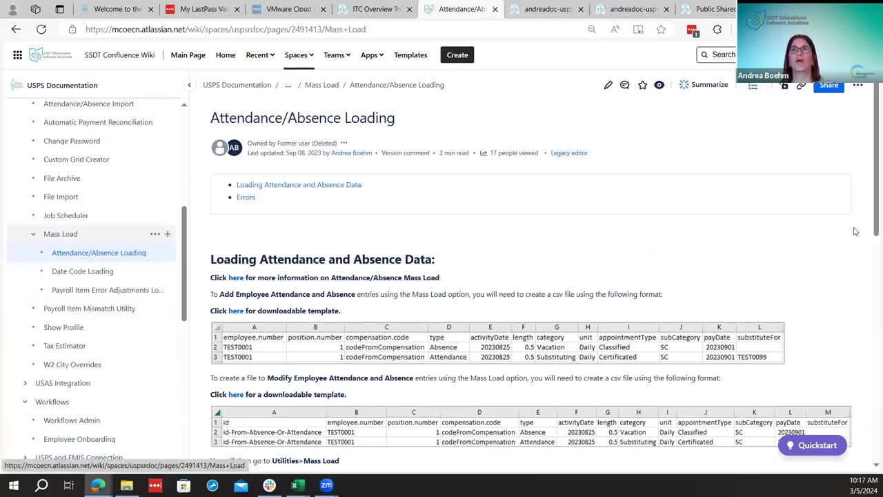
# Jump to the wiki's Future Pay Amount section and compare it with the Mass Load spreadsheet
pyautogui.scroll(4, 410, 243)
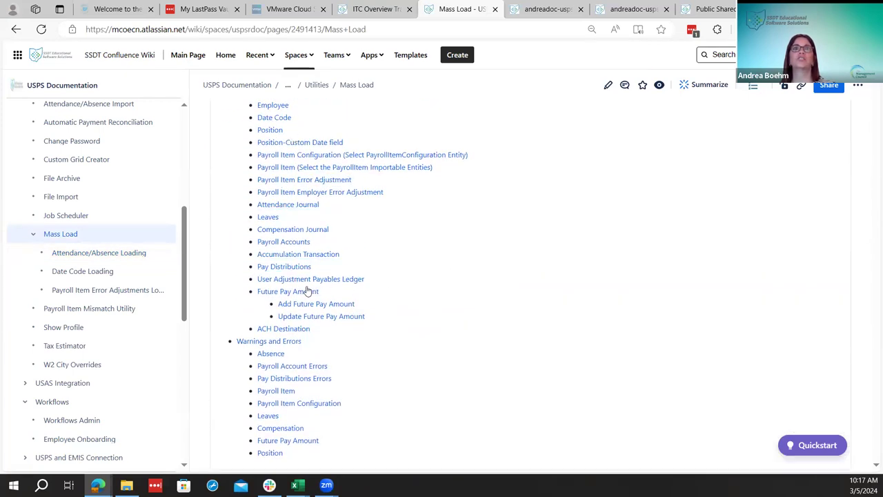
pyautogui.click(298, 294)
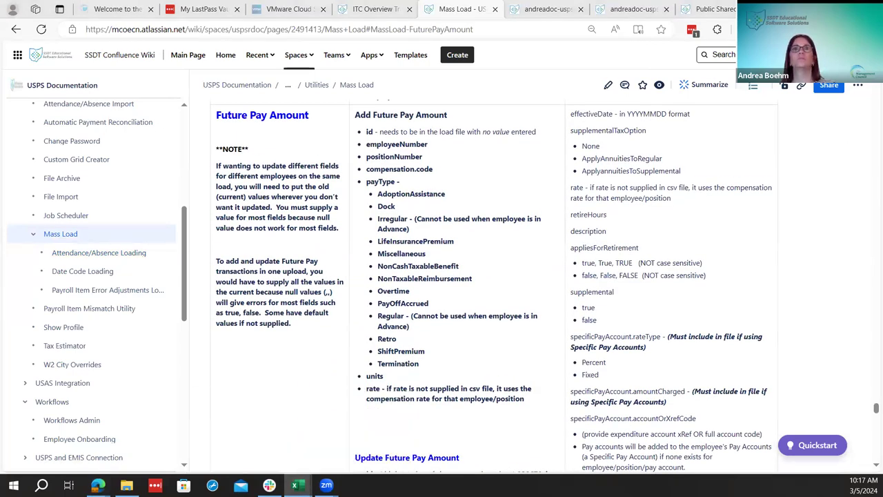
pyautogui.click(296, 485)
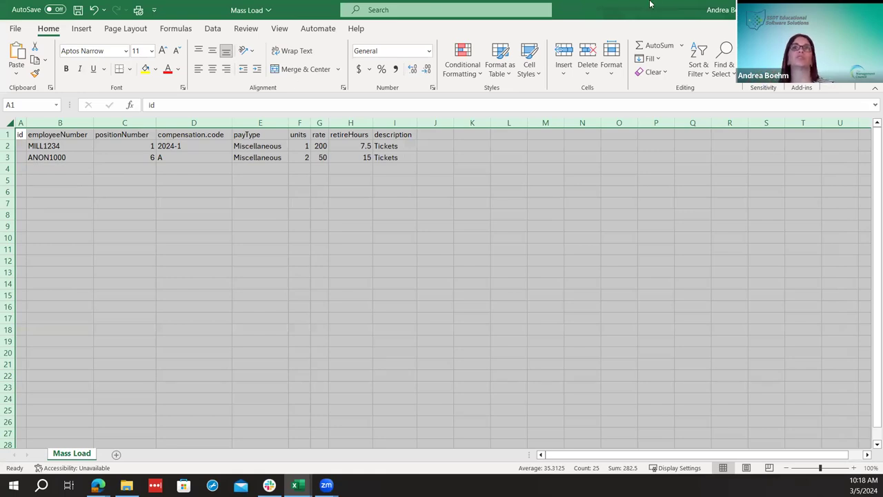
# Check the Future Pay Amount update format's example id, then return to USPS's Future Pay Amounts list
pyautogui.hotkey('alt', 'Tab')
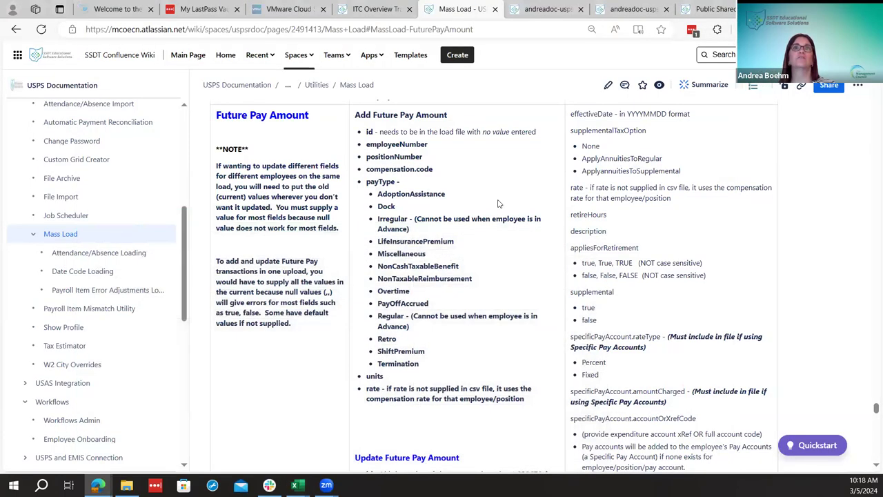
pyautogui.scroll(-3, 510, 248)
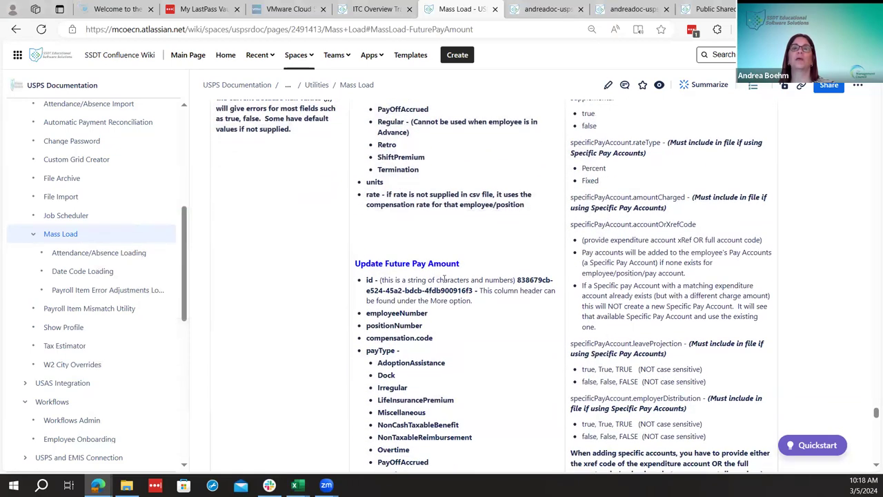
pyautogui.scroll(-1, 464, 288)
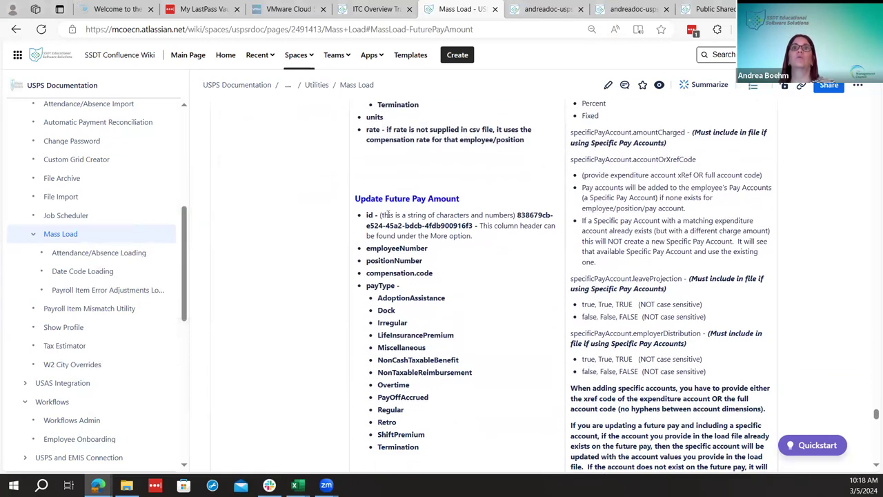
pyautogui.moveTo(518, 215); pyautogui.dragTo(474, 228)
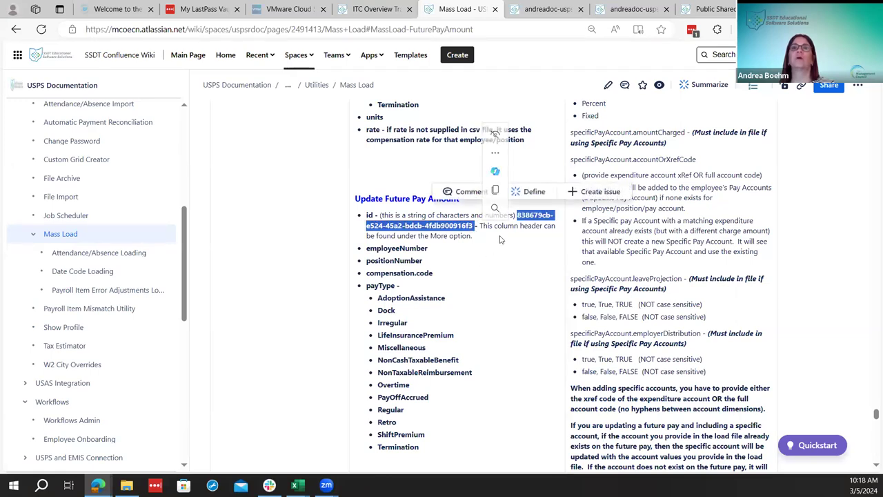
pyautogui.click(501, 240)
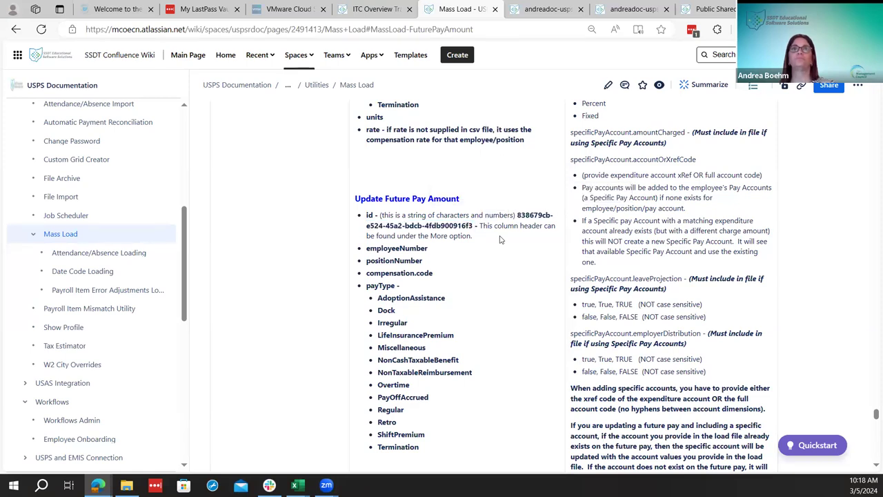
pyautogui.scroll(5, 495, 275)
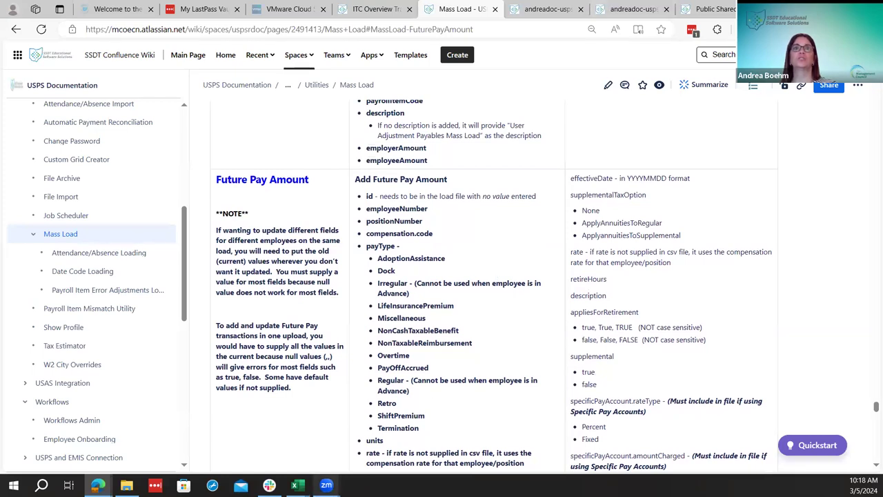
pyautogui.click(547, 9)
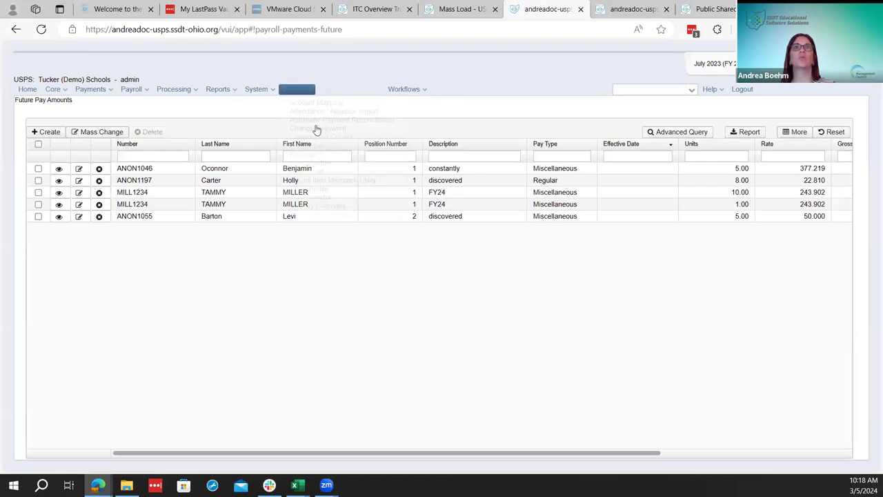
# Load Mass Load.csv as Future Pay Amount via Mass Load: 1 loaded, 1 error
pyautogui.moveTo(296, 90)
pyautogui.click(327, 176)
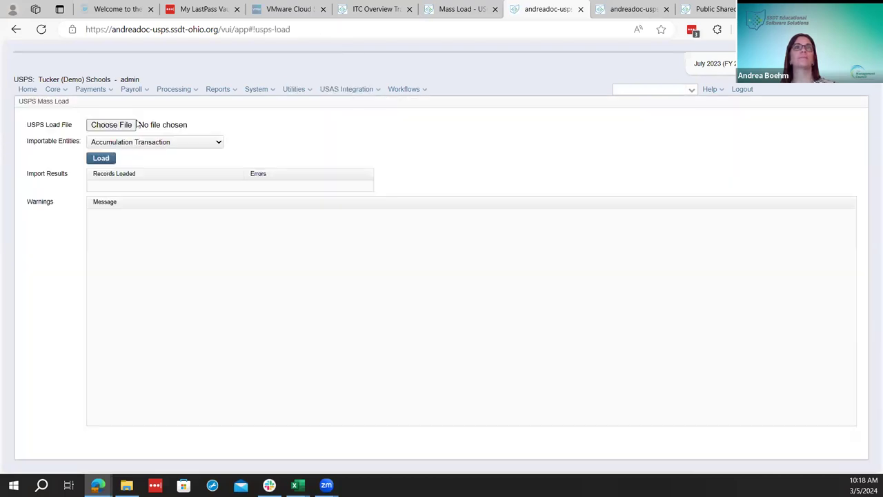
pyautogui.click(111, 125)
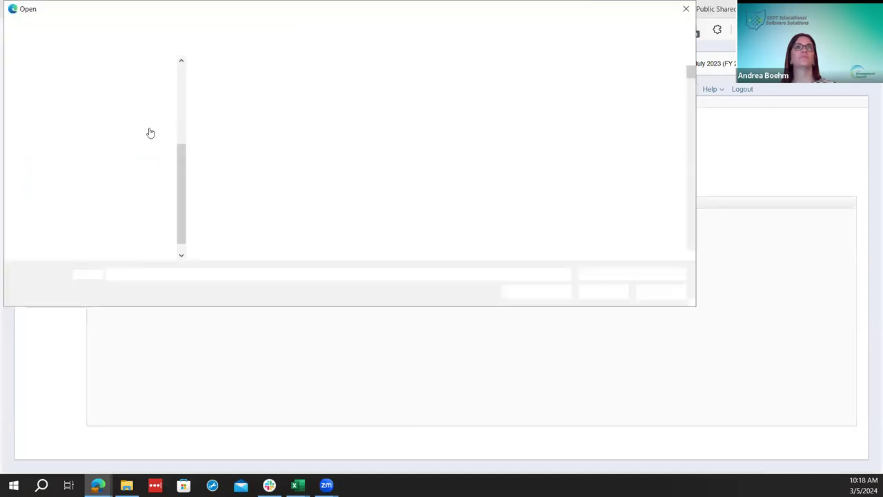
pyautogui.click(214, 105)
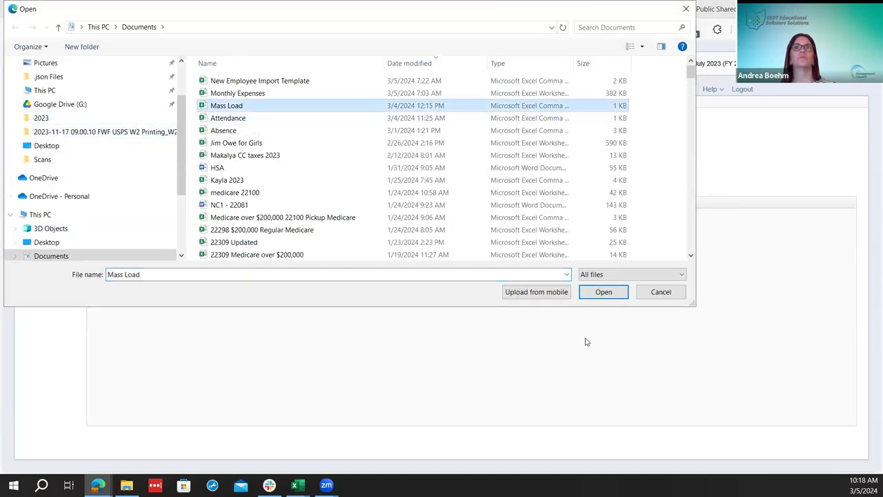
pyautogui.click(604, 292)
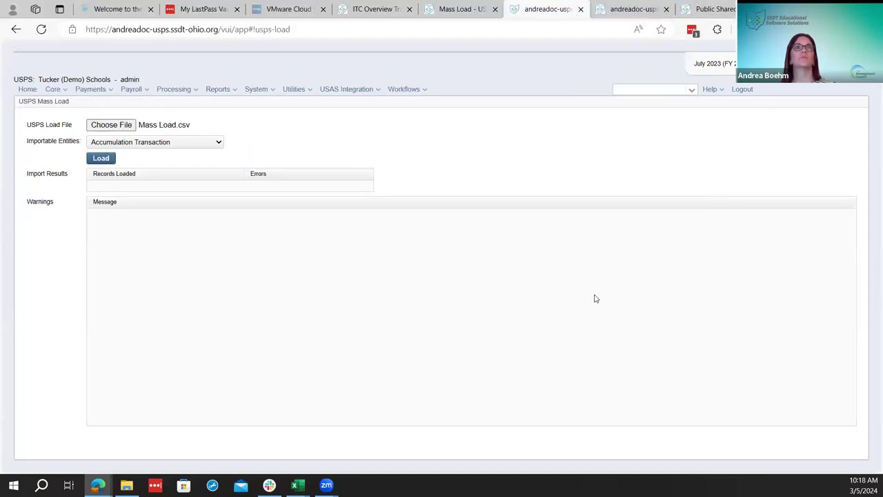
pyautogui.click(207, 142)
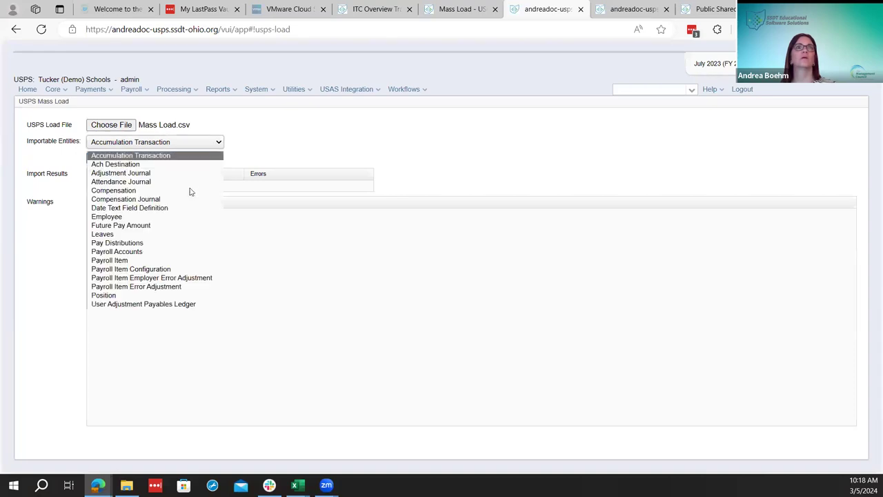
pyautogui.click(164, 228)
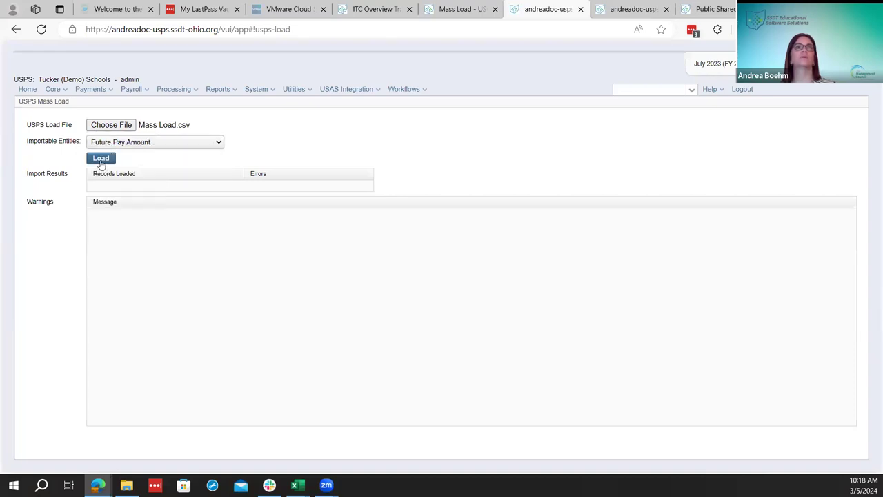
pyautogui.click(101, 158)
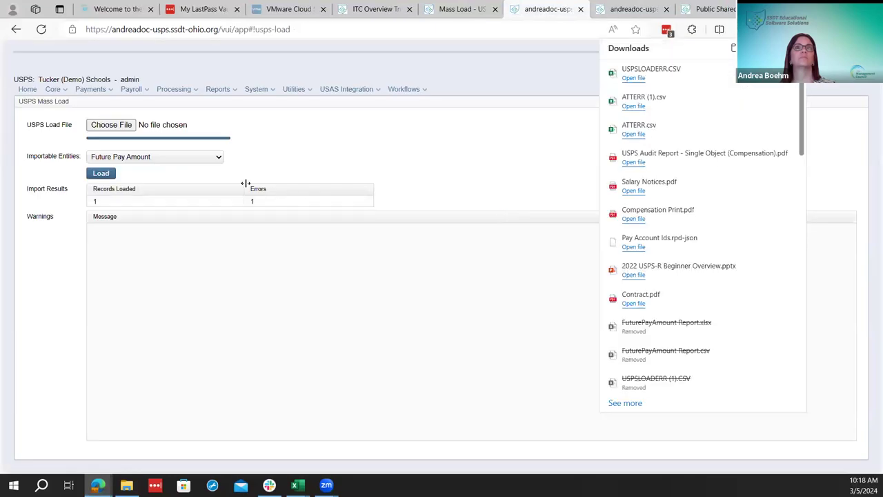
# Open USPSLOADERR.CSV in Excel and AutoFit all columns to read the compensation code 2024-1 error
pyautogui.click(633, 78)
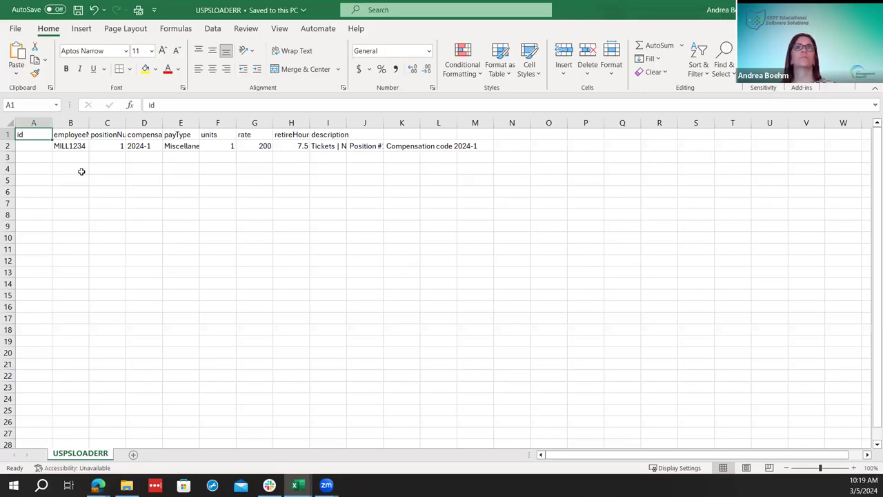
pyautogui.click(7, 146)
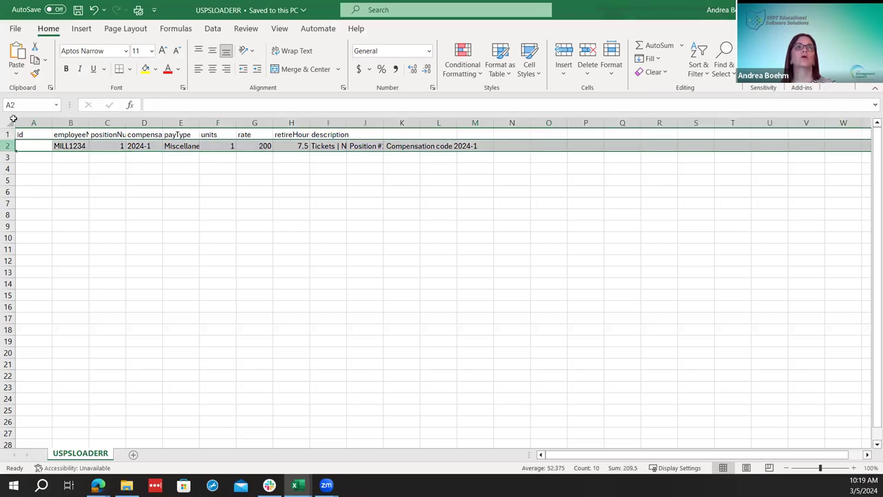
pyautogui.click(10, 120)
pyautogui.doubleClick(51, 123)
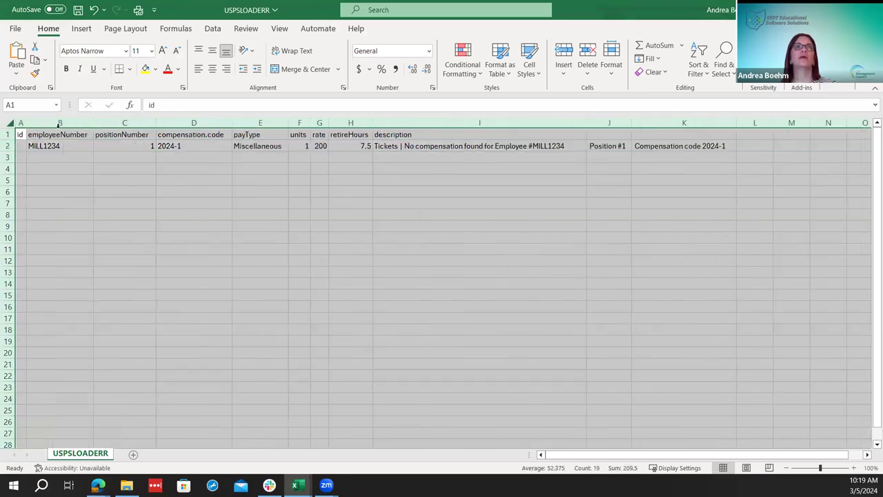
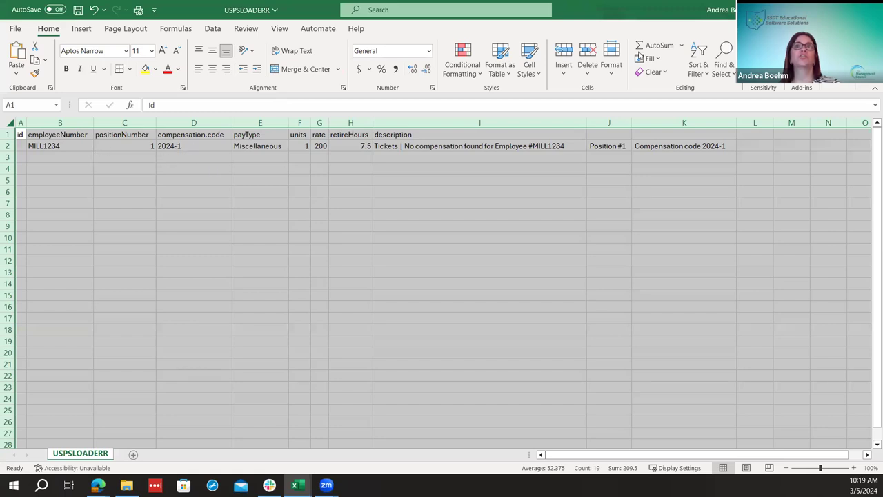
# Back in USPS-R, dismiss the file picker and confirm the Future Pay Amount load: 1 record, 1 error
pyautogui.hotkey('alt', 'Tab')
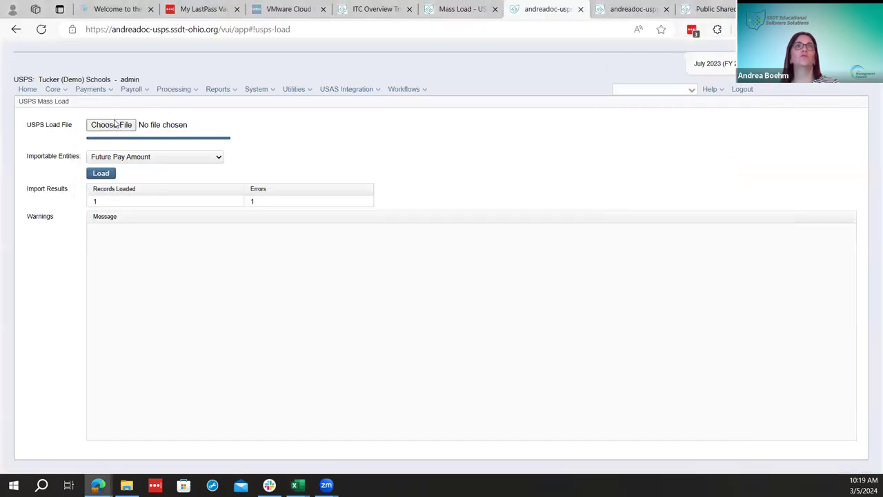
pyautogui.click(118, 130)
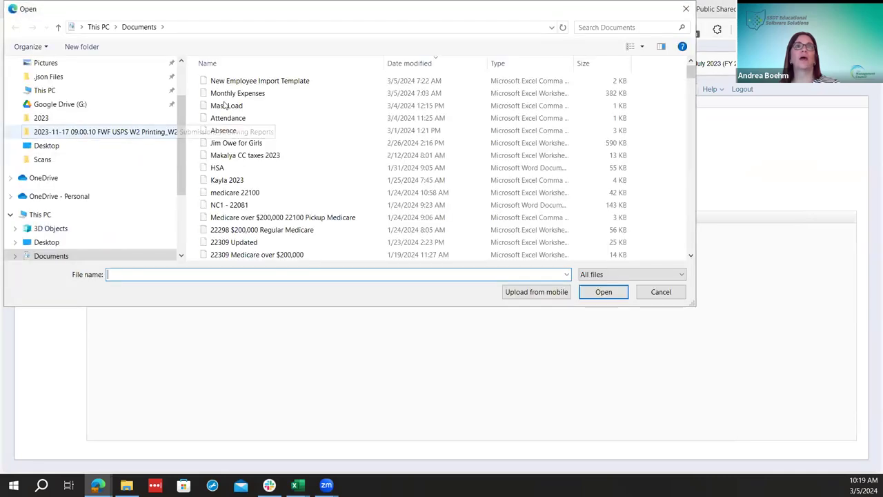
pyautogui.click(643, 293)
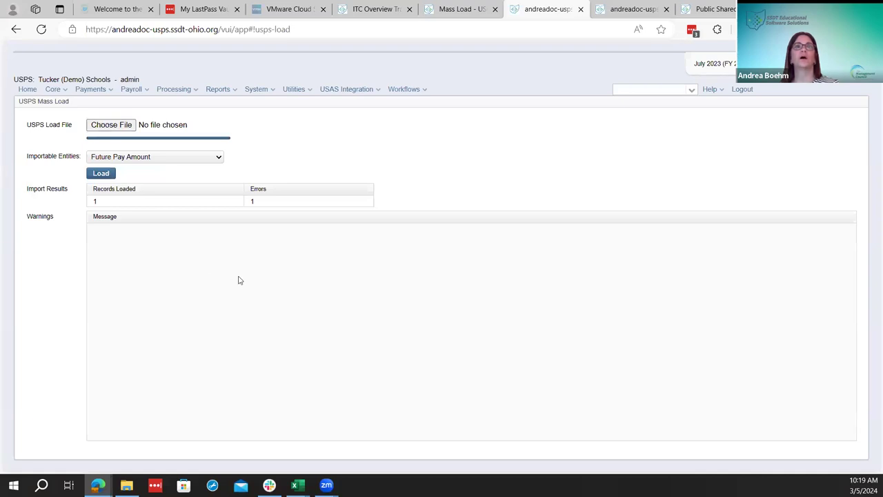
pyautogui.click(146, 93)
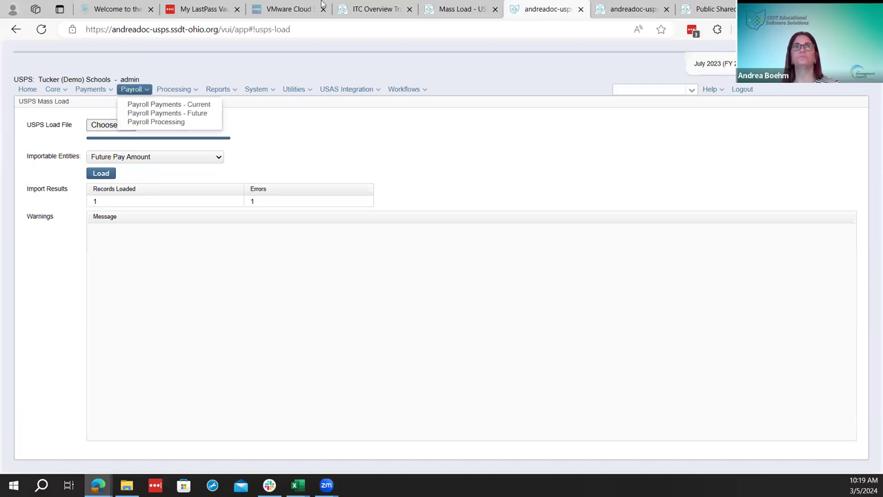
# Open the USPS-R Payroll Processing Checklist wiki page and scroll to the attendance import and journal report steps
pyautogui.click(454, 8)
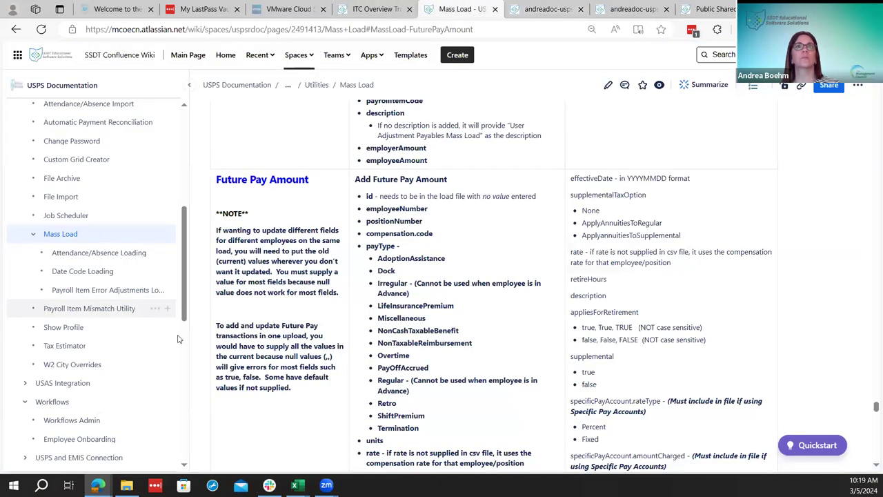
pyautogui.scroll(-10, 88, 361)
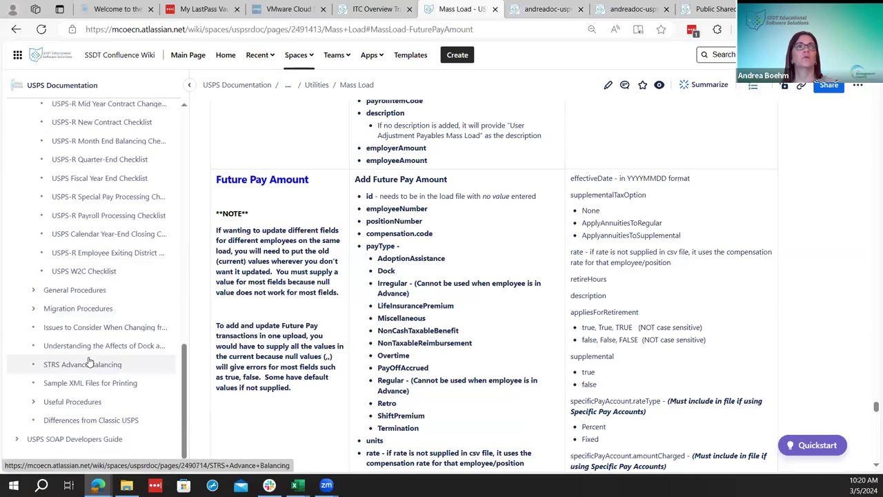
pyautogui.scroll(2, 88, 361)
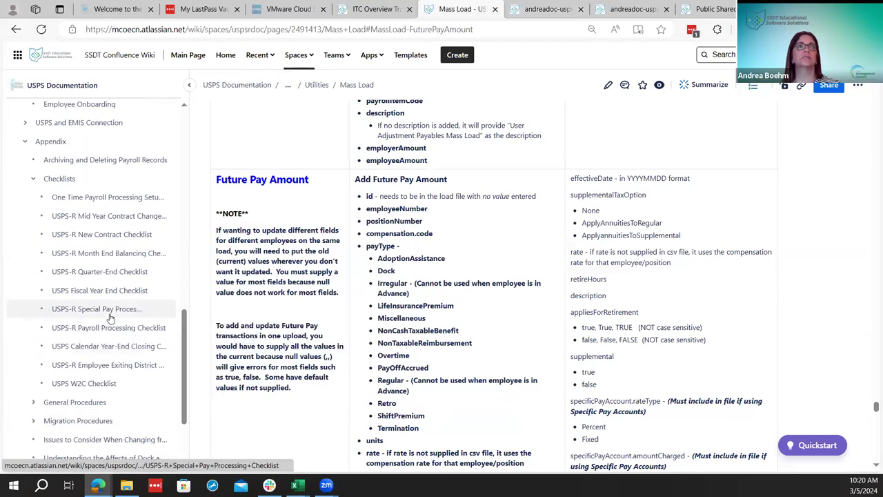
pyautogui.click(104, 328)
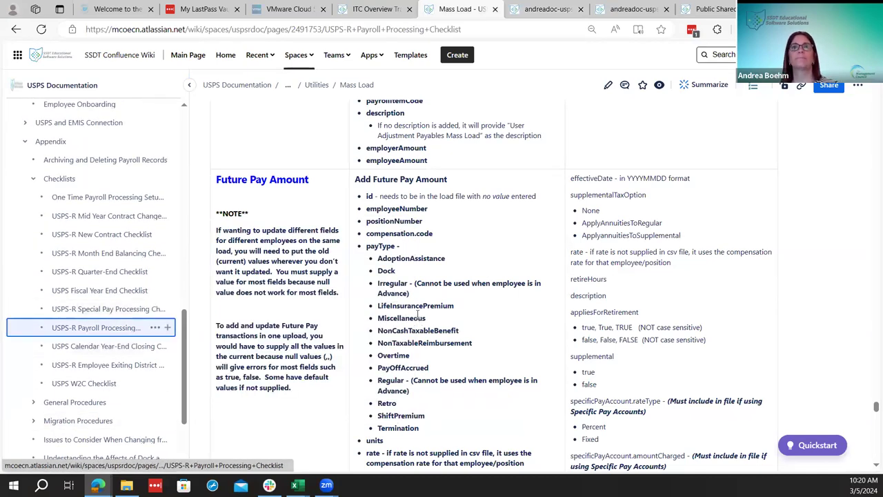
pyautogui.scroll(-3, 434, 335)
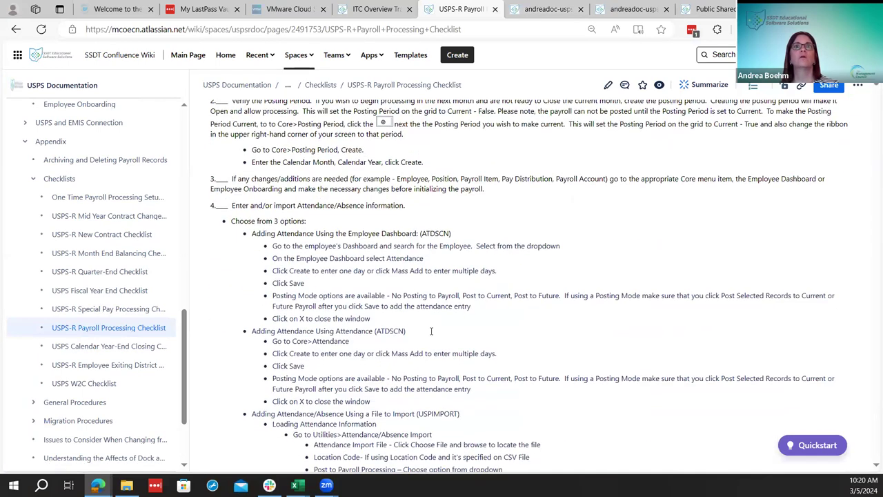
pyautogui.scroll(-3, 431, 331)
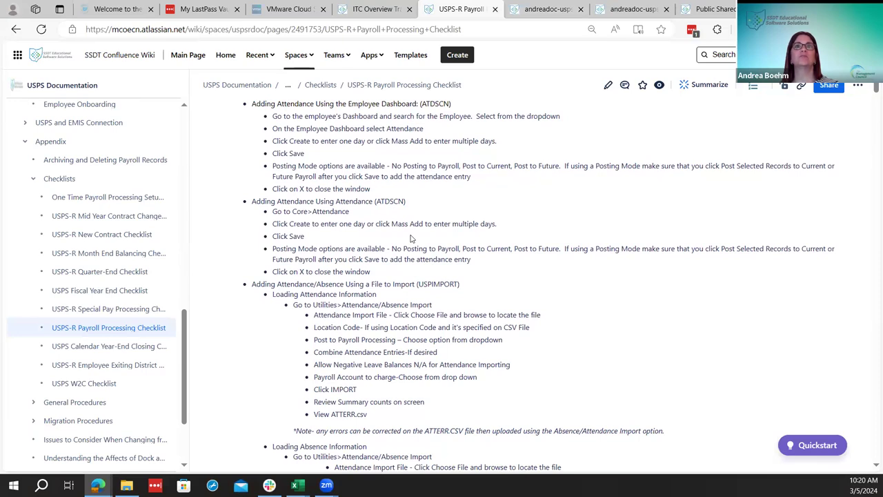
pyautogui.scroll(-2, 412, 241)
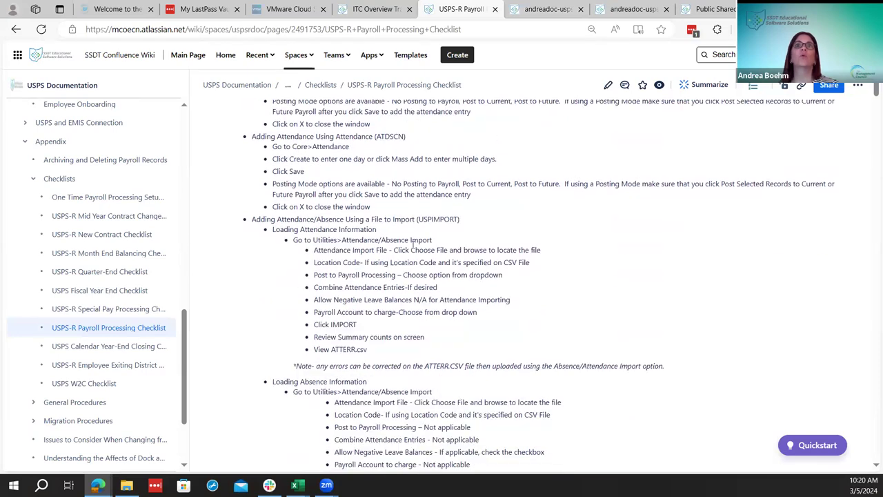
pyautogui.scroll(-2, 413, 243)
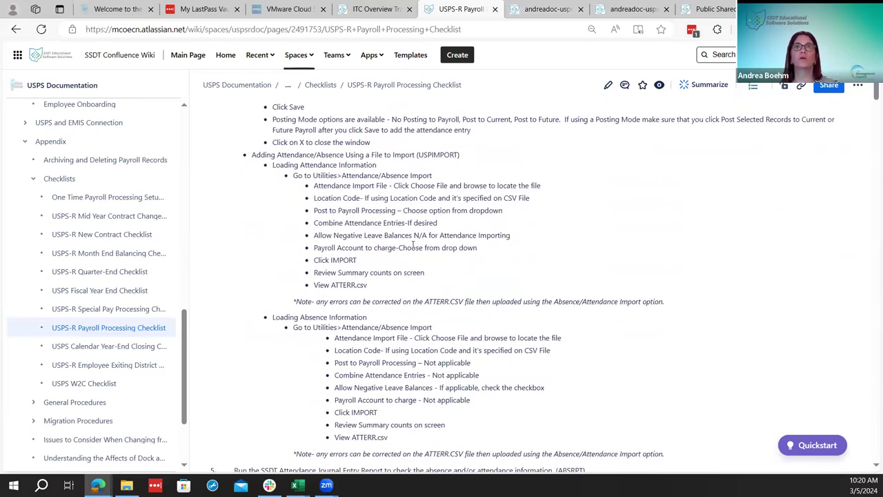
pyautogui.scroll(-2, 412, 244)
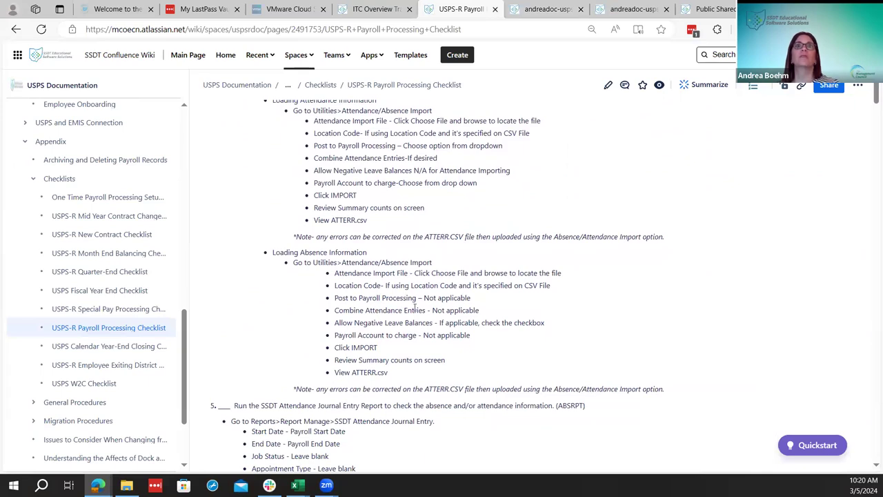
pyautogui.scroll(-2, 414, 303)
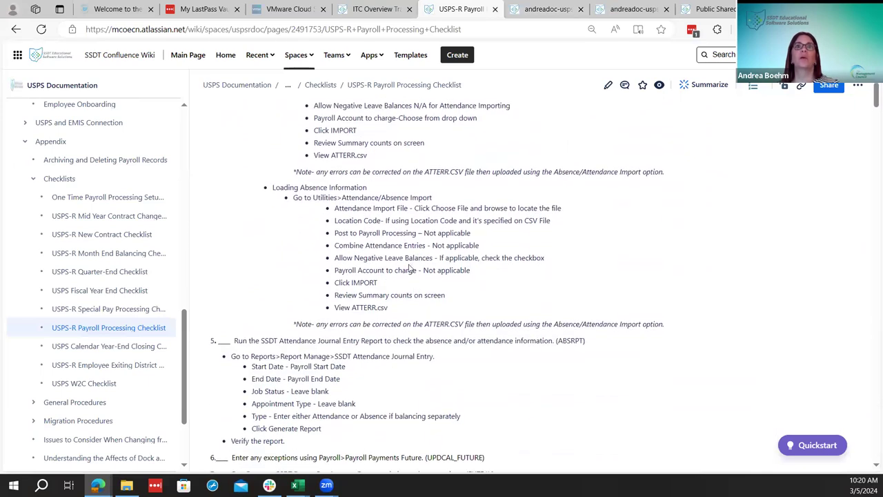
pyautogui.scroll(-2, 411, 268)
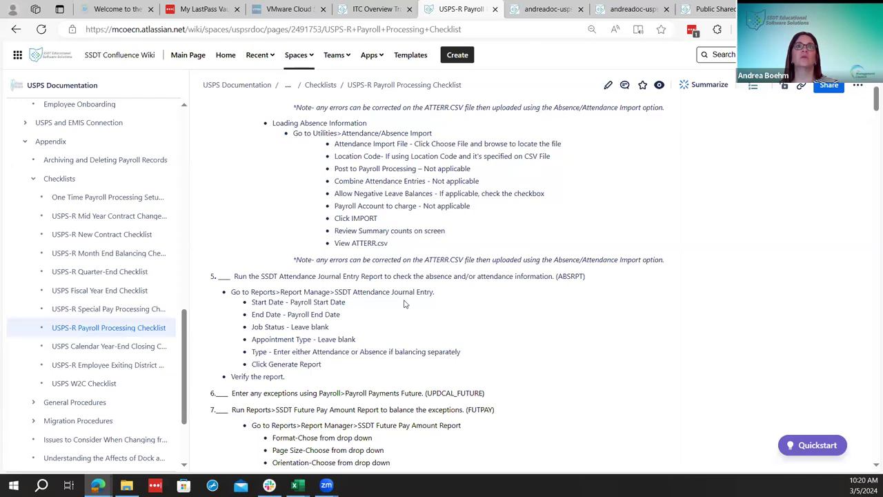
pyautogui.scroll(-2, 406, 305)
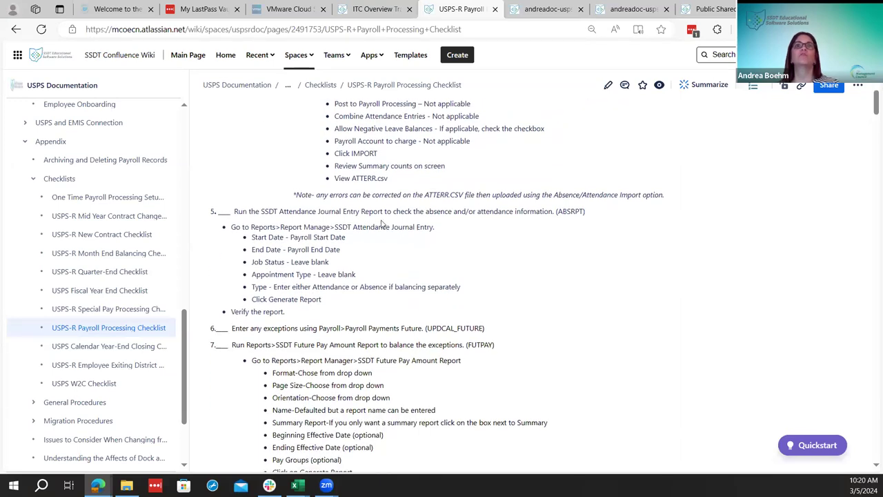
# Generate the SSDT Attendance Journal Report for 07/01/2023–07/30/2023 from the Report Manager
pyautogui.click(541, 9)
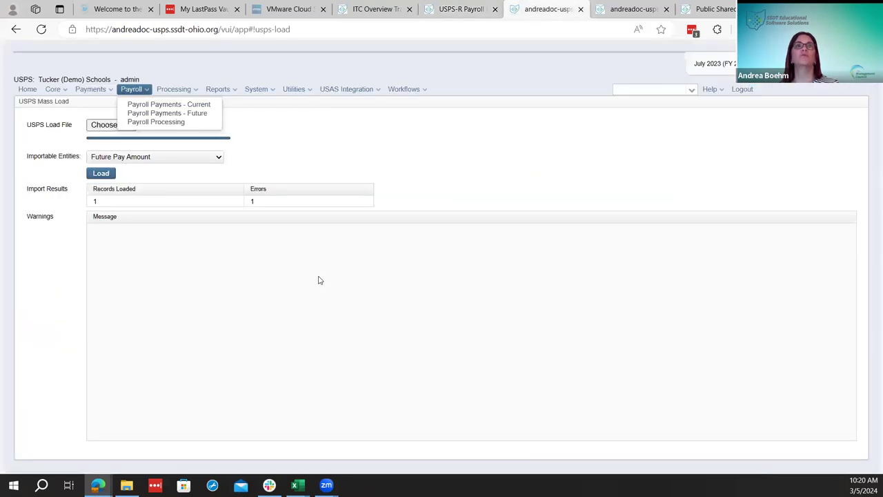
pyautogui.click(53, 89)
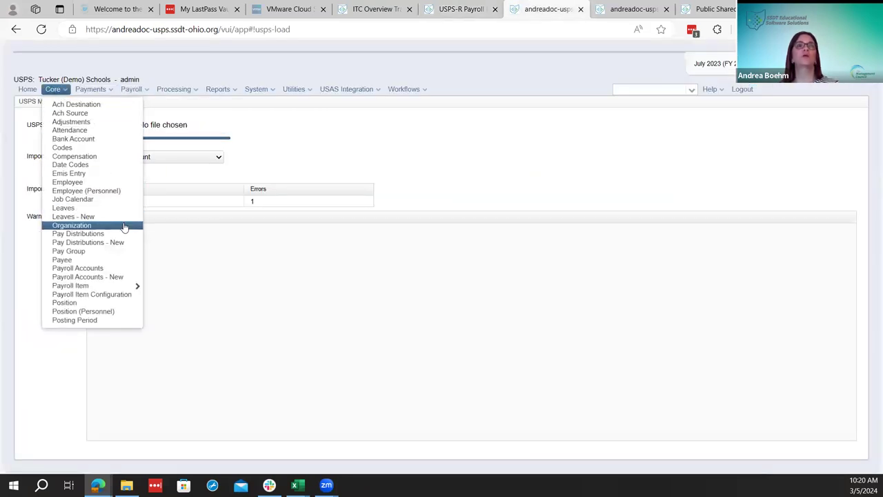
pyautogui.click(32, 90)
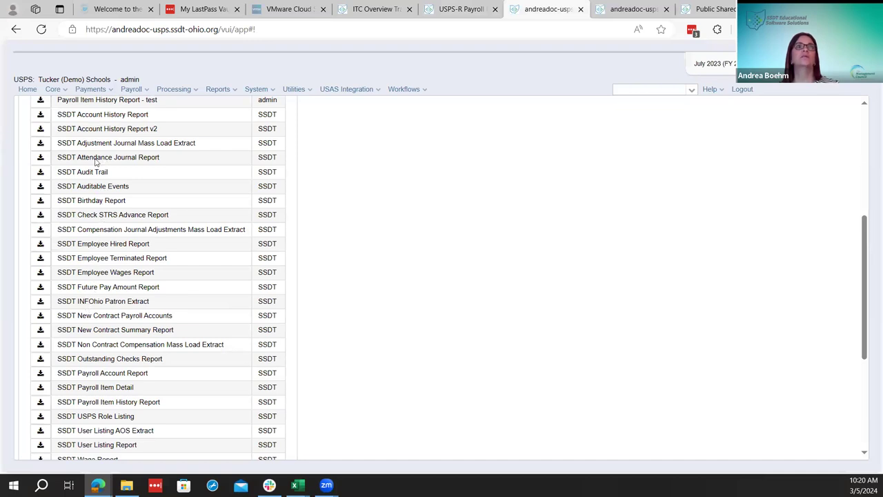
pyautogui.click(42, 158)
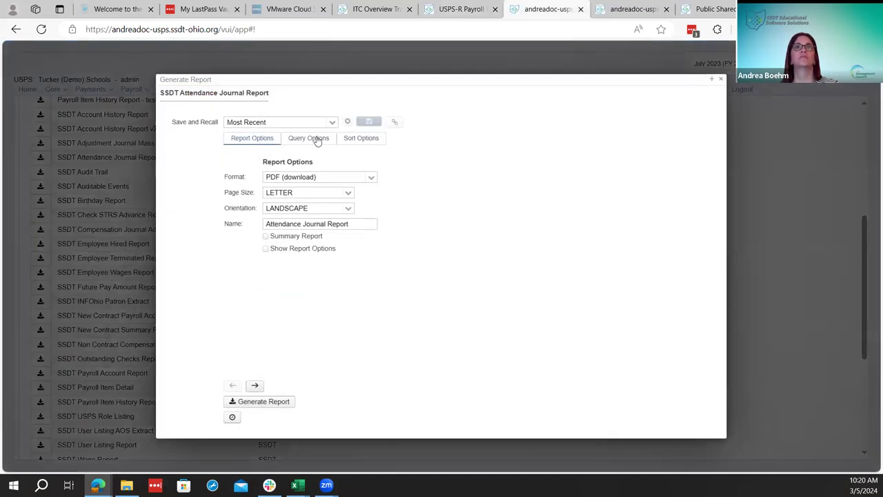
pyautogui.click(318, 139)
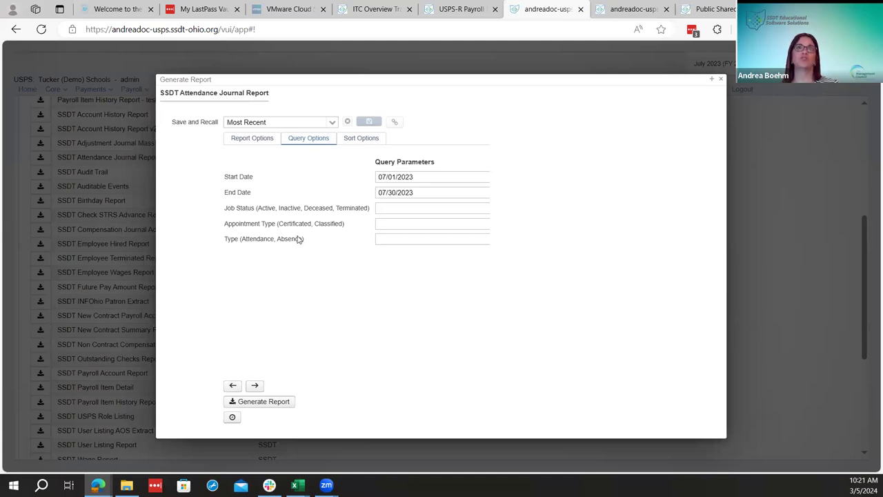
pyautogui.click(283, 407)
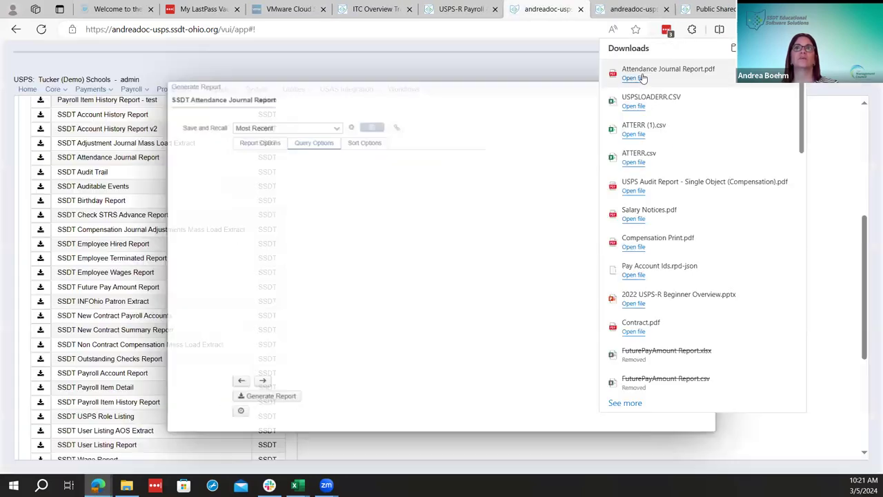
# Review the July 2023 Attendance Journal Report PDF and return to the USPS-R report list
pyautogui.click(634, 78)
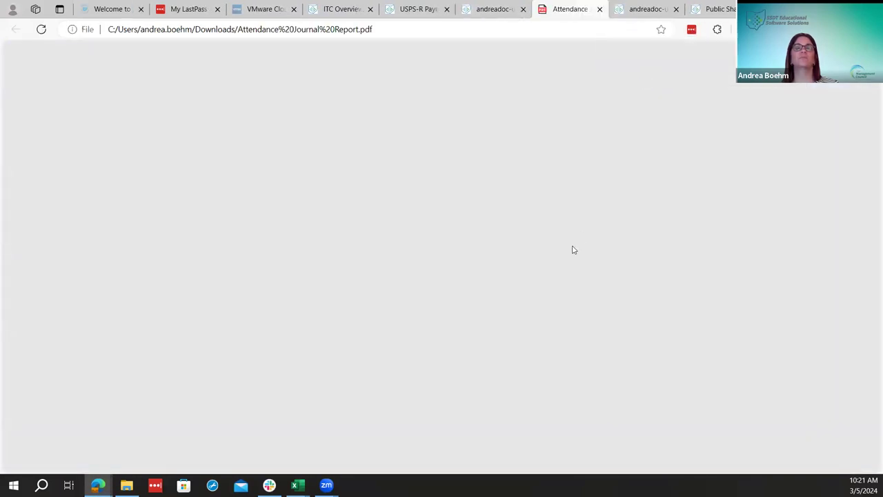
pyautogui.scroll(-1, 577, 263)
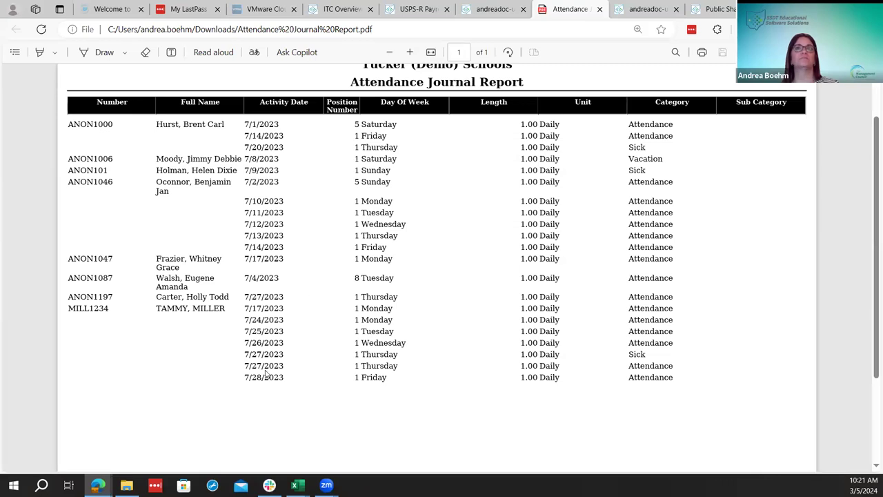
pyautogui.scroll(-1, 267, 373)
pyautogui.scroll(3, 269, 375)
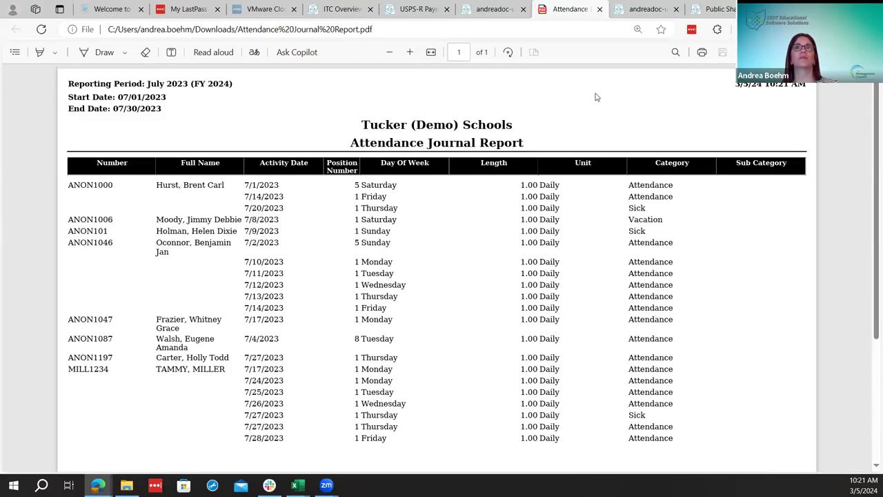
pyautogui.click(514, 5)
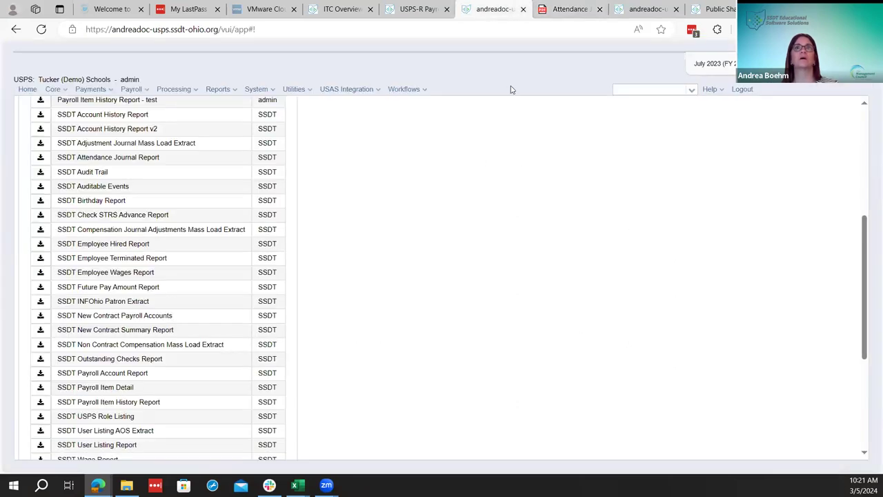
# Set up the SSDT Future Pay Amount Report with effective dates 07/01/2023 to 07/30/2023
pyautogui.click(570, 9)
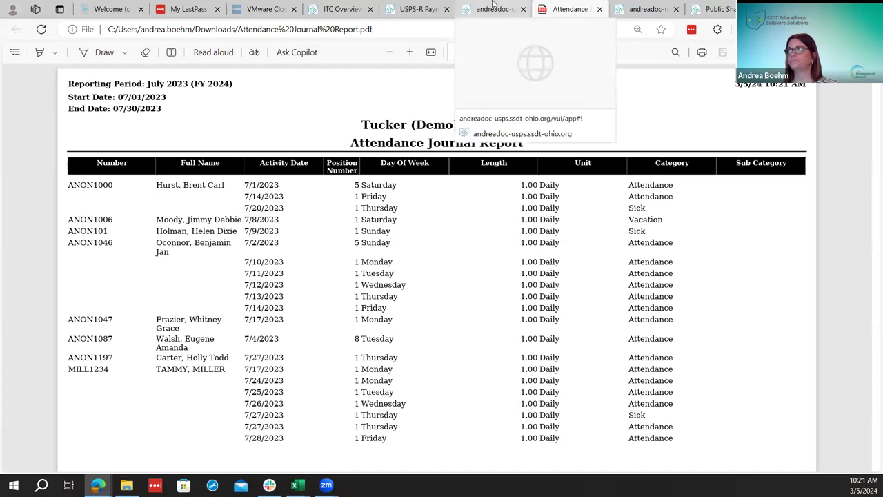
pyautogui.click(492, 7)
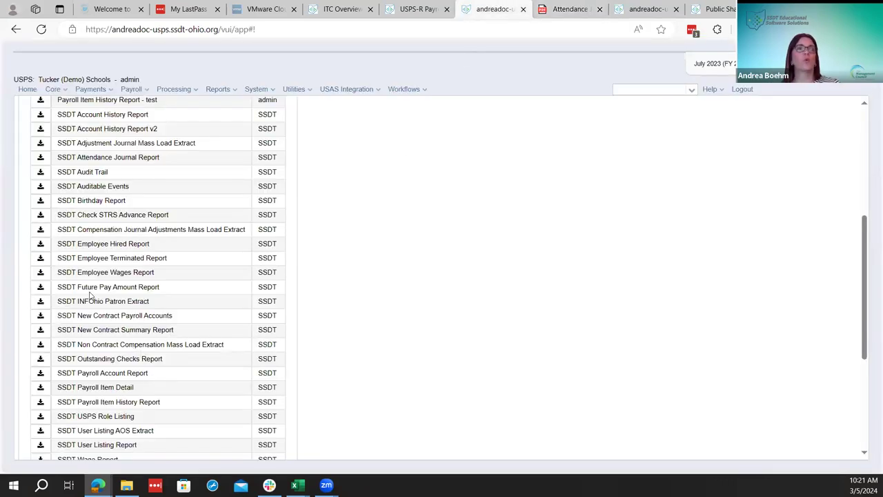
pyautogui.click(40, 287)
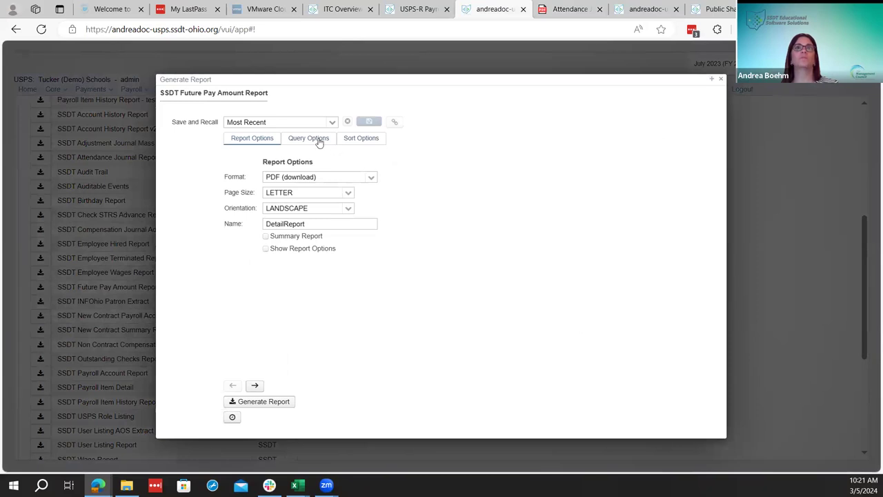
pyautogui.click(318, 141)
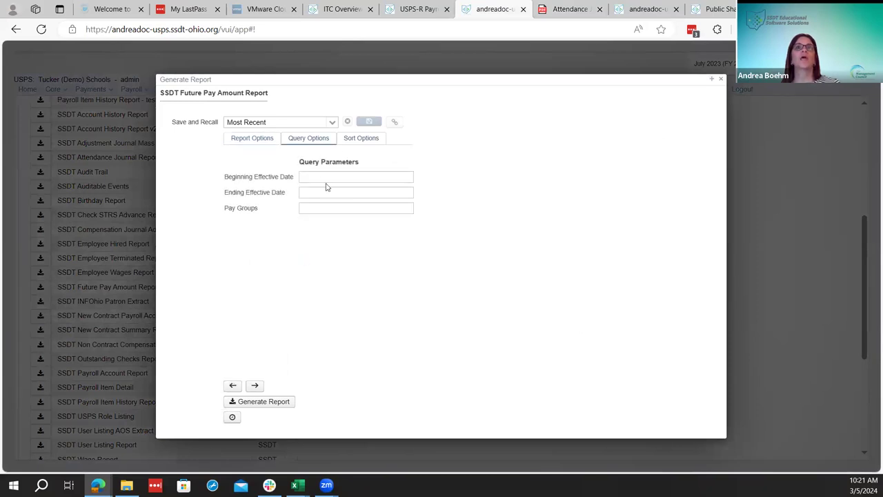
pyautogui.click(321, 176)
pyautogui.write('07/01/2023')
pyautogui.press('Tab')
pyautogui.write('07/30/2023')
pyautogui.press('Tab')
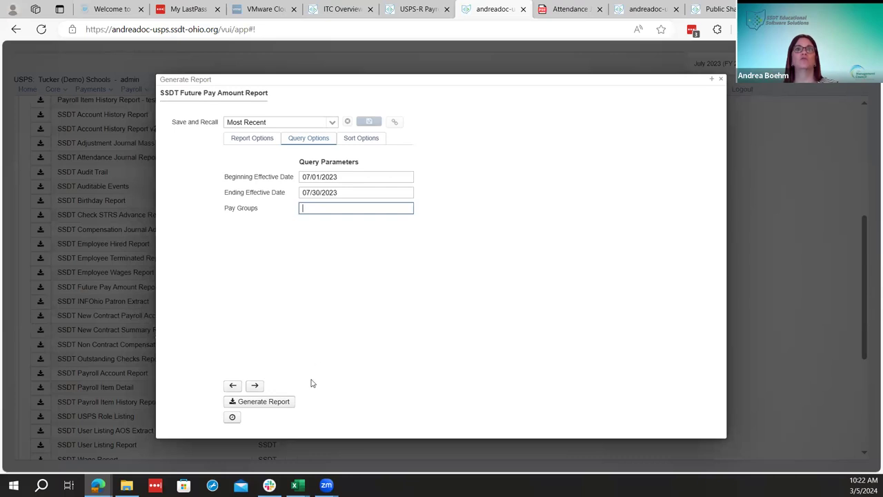
# Generate the July 2023 Future Pay Amount report and glance at DetailReport.pdf
pyautogui.click(285, 406)
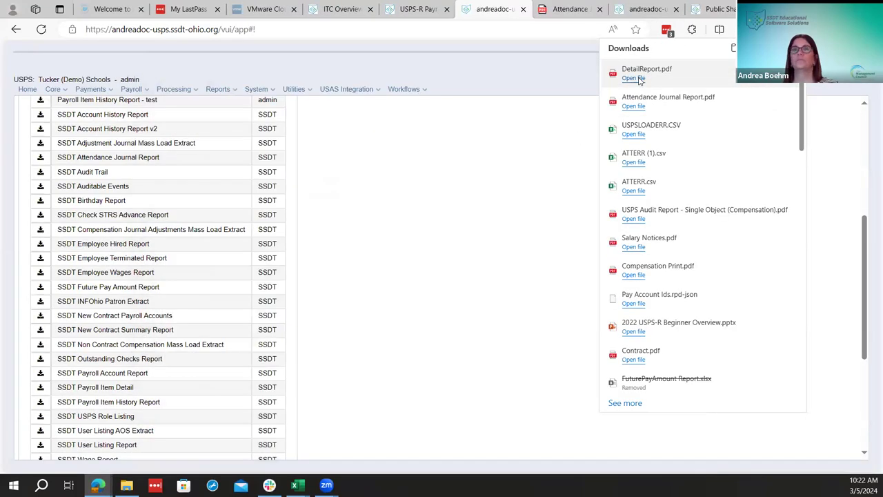
pyautogui.click(633, 78)
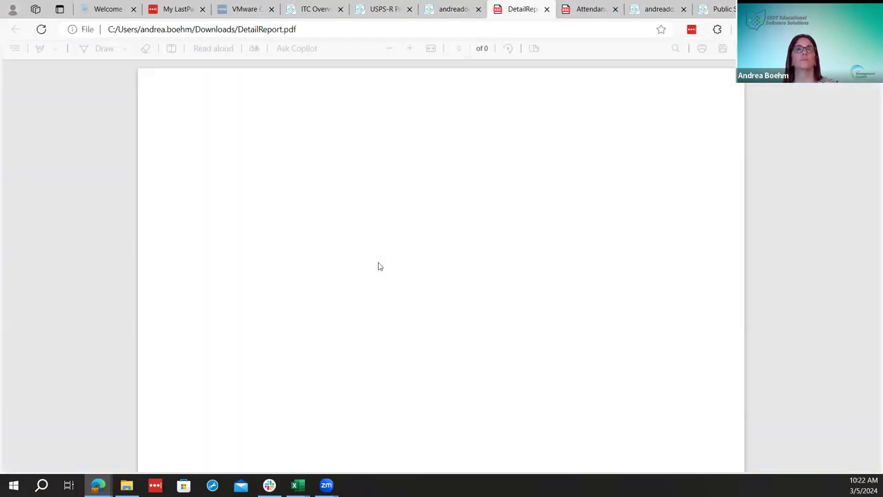
pyautogui.scroll(3, 475, 332)
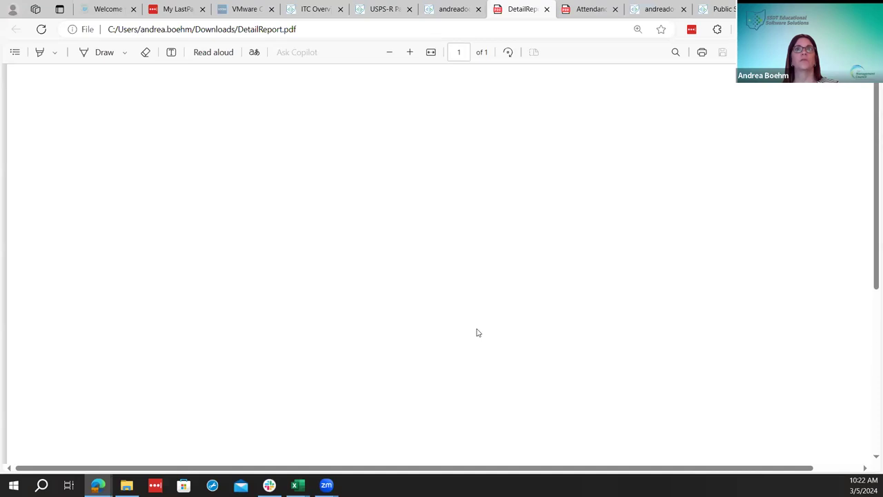
pyautogui.scroll(-5, 463, 71)
pyautogui.click(452, 9)
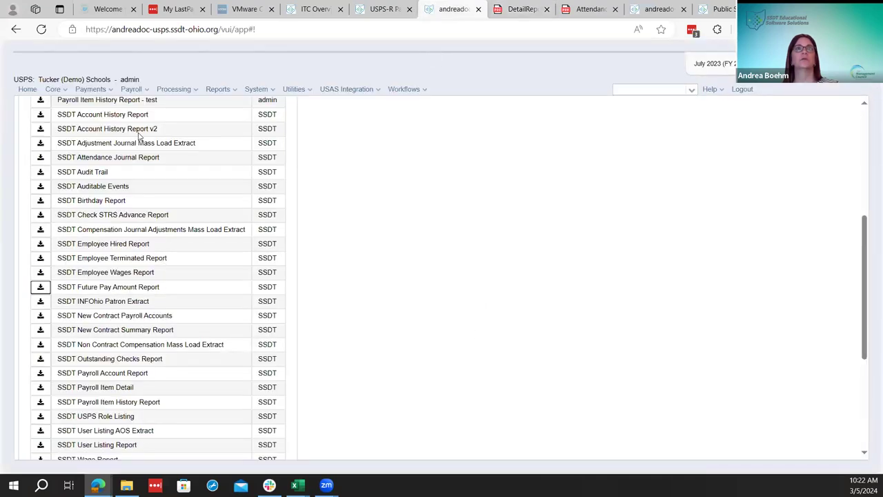
# Clear both effective dates and regenerate the Future Pay Amount report with no date limits
pyautogui.click(40, 287)
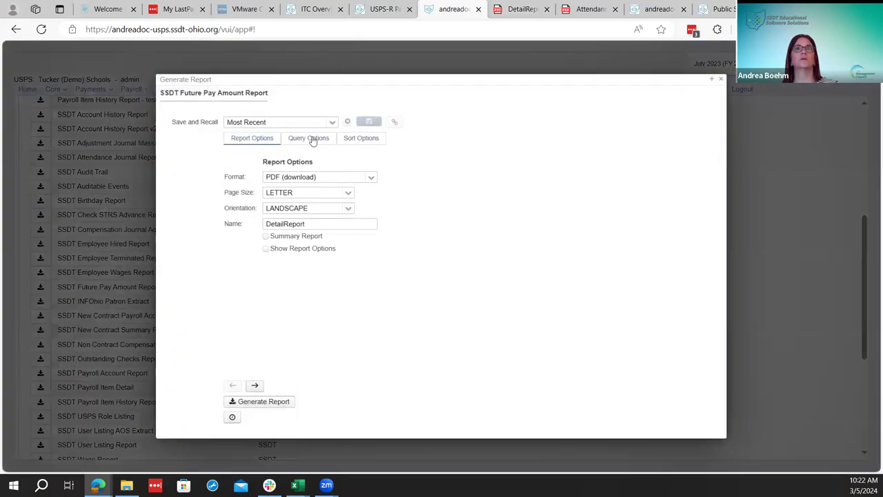
pyautogui.click(313, 140)
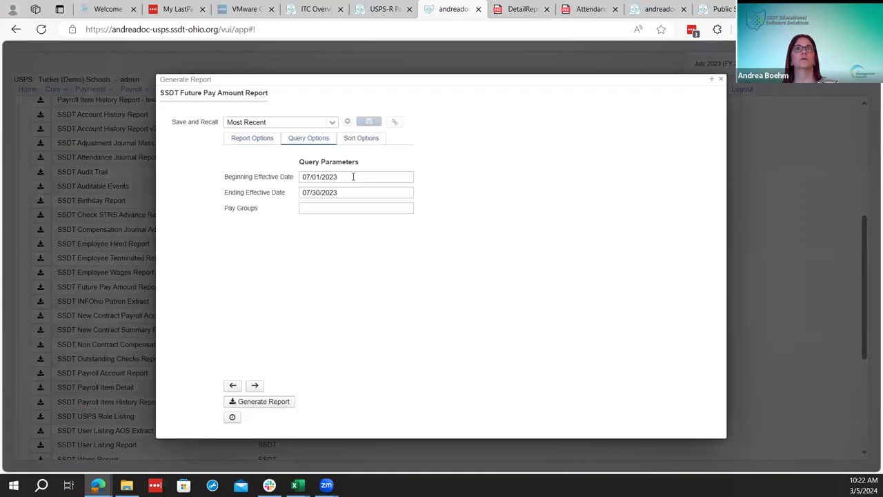
pyautogui.press('Tab')
pyautogui.press('BackSpace')
pyautogui.press('Tab')
pyautogui.press('BackSpace')
pyautogui.press('Return')
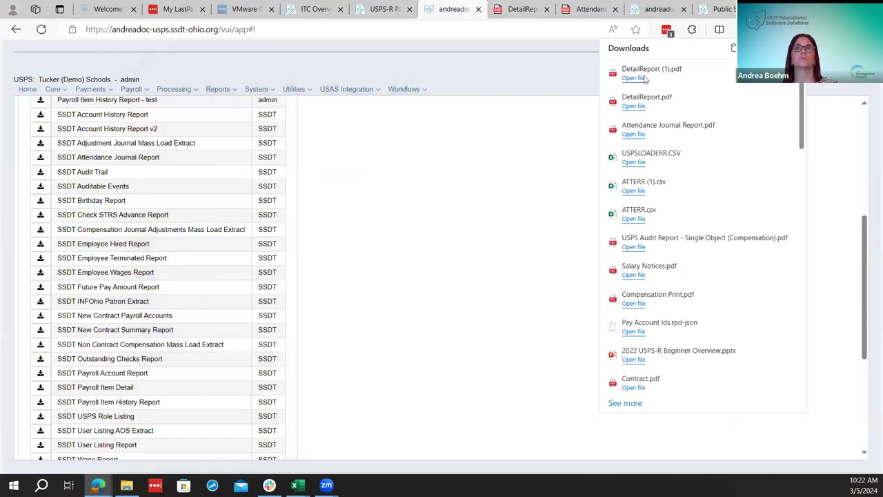
# Review DetailReport (1).pdf, whose pay entries total $5,481.50
pyautogui.click(645, 69)
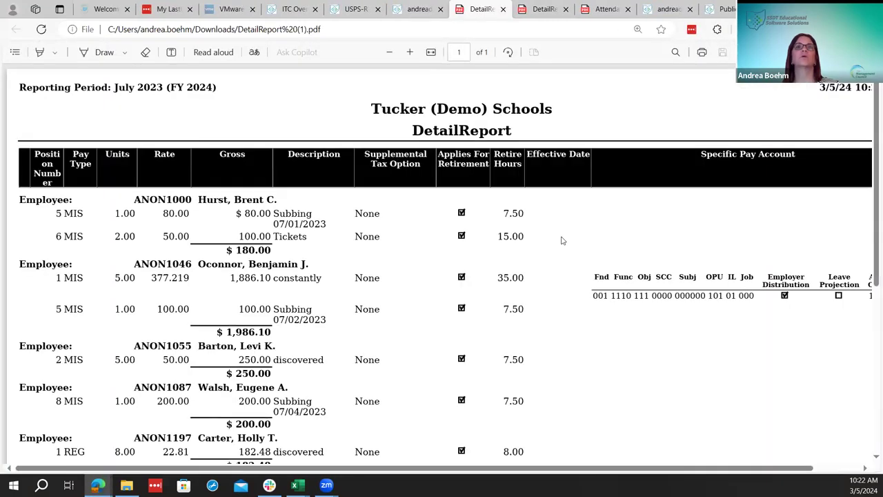
pyautogui.scroll(-1, 530, 240)
pyautogui.scroll(1, 530, 239)
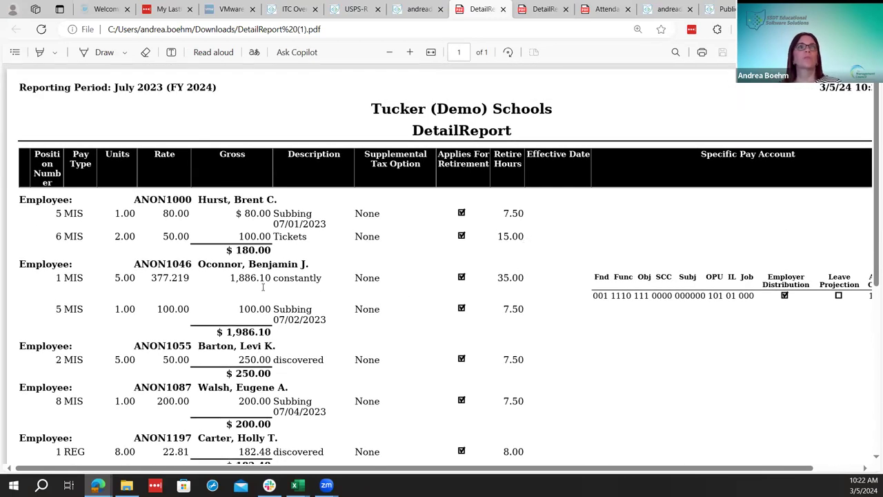
pyautogui.scroll(-1, 260, 285)
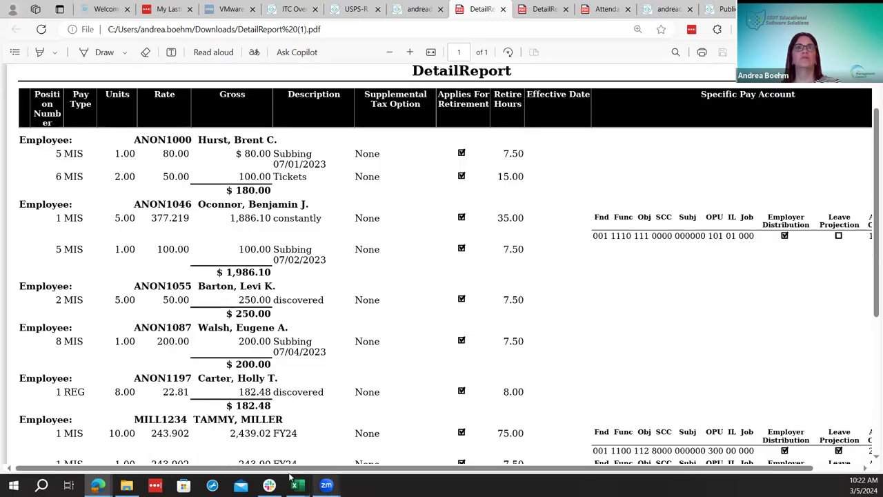
pyautogui.hscroll(2, 437, 268)
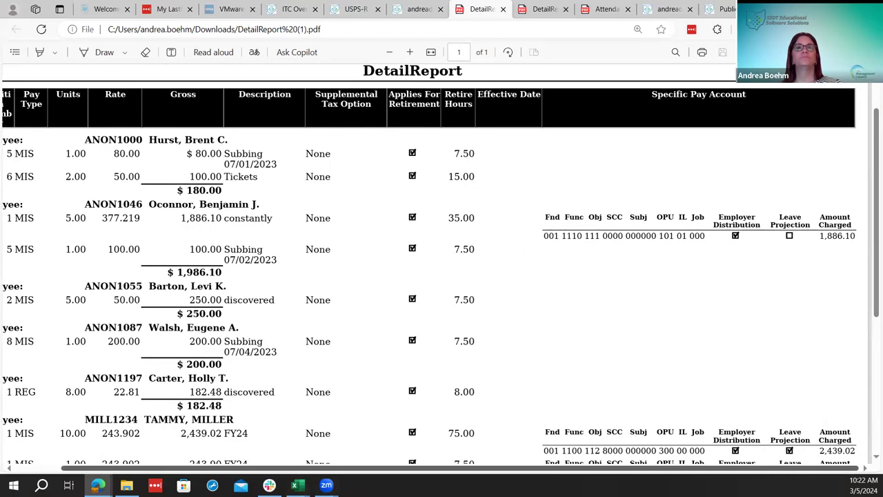
pyautogui.hscroll(-2, 410, 349)
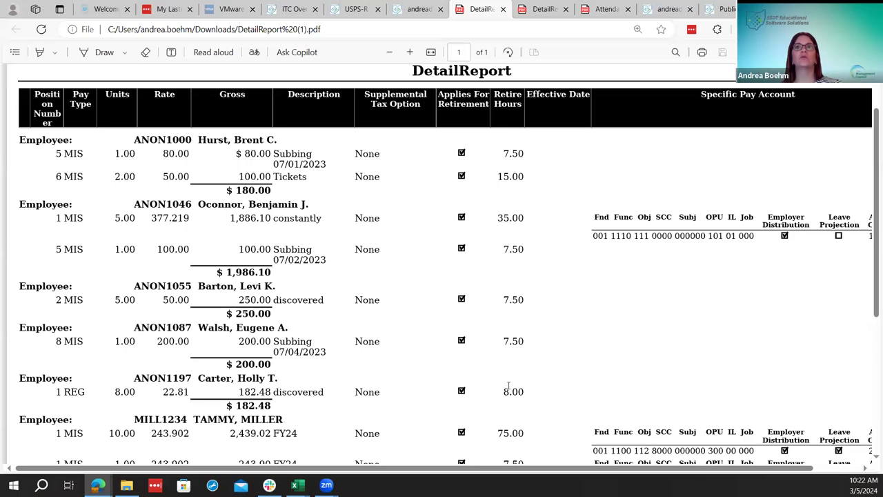
pyautogui.scroll(-1, 535, 392)
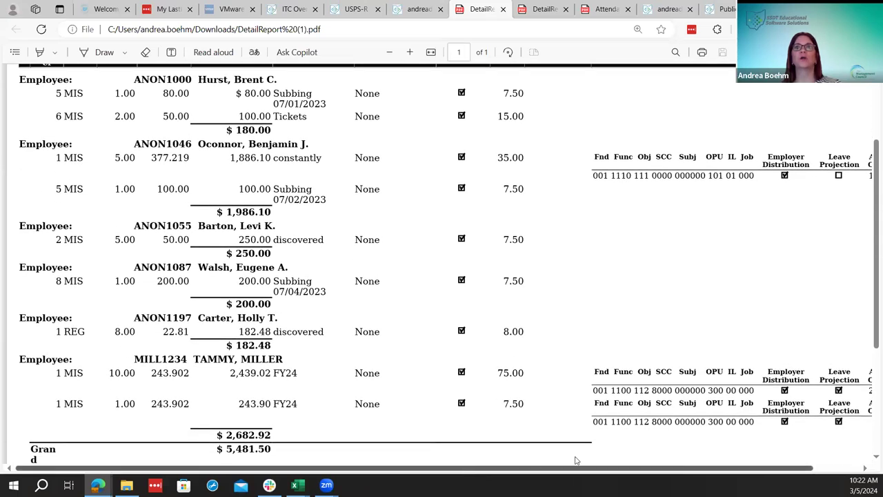
pyautogui.hscroll(2, 588, 297)
pyautogui.scroll(-2, 587, 292)
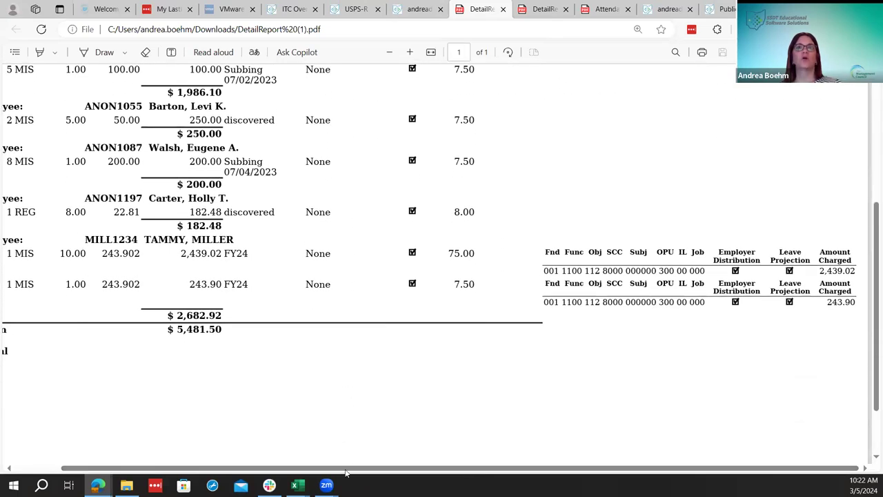
pyautogui.hscroll(-2, 358, 329)
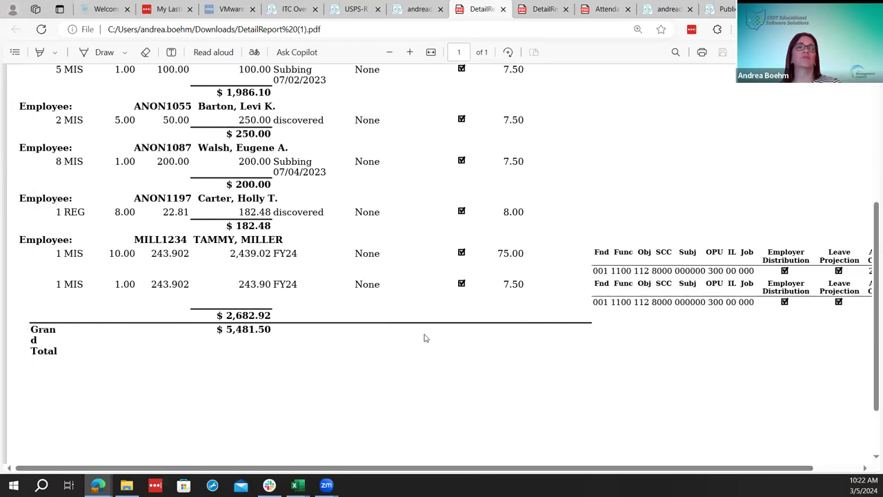
pyautogui.scroll(3, 425, 338)
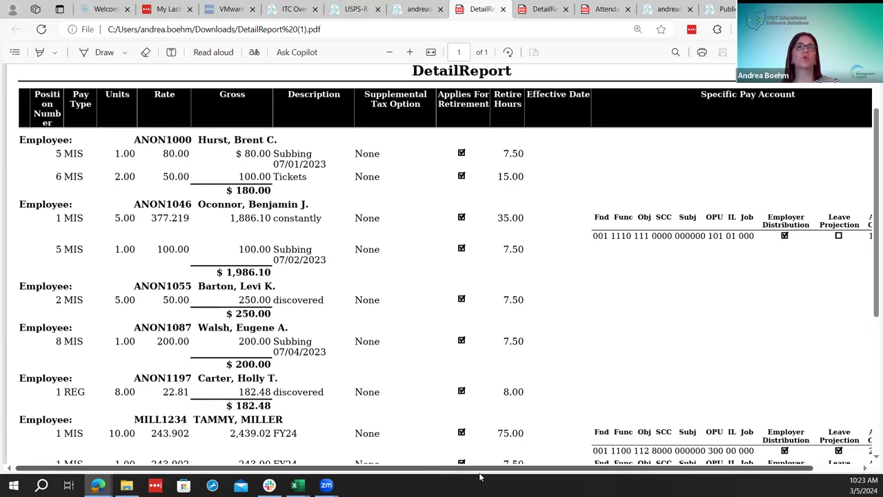
pyautogui.hscroll(2, 429, 471)
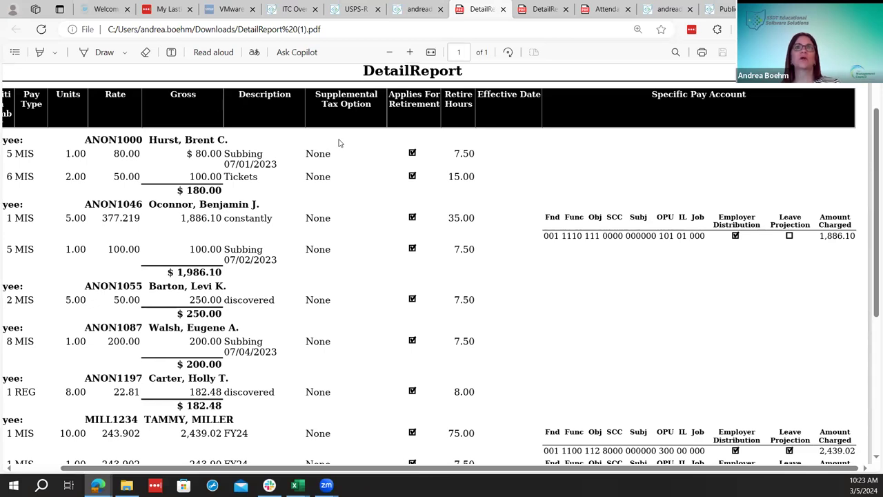
pyautogui.scroll(-4, 329, 262)
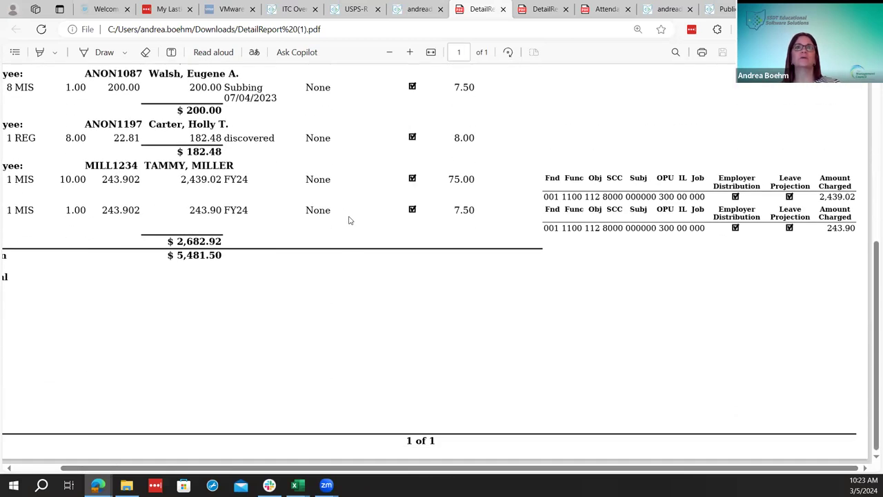
pyautogui.scroll(5, 345, 207)
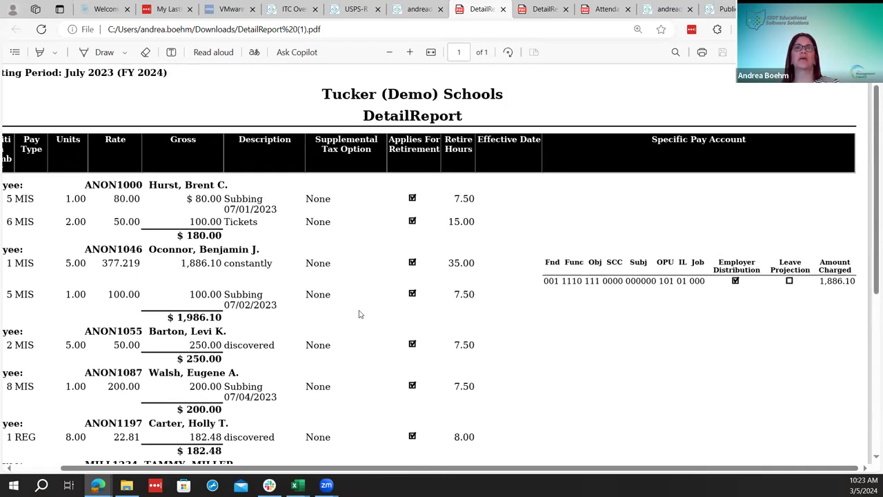
pyautogui.scroll(-3, 348, 368)
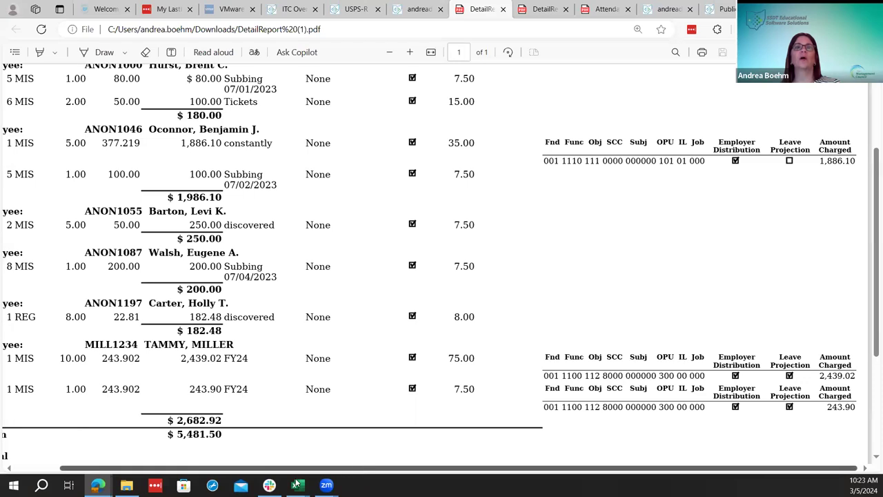
pyautogui.hscroll(-1, 331, 310)
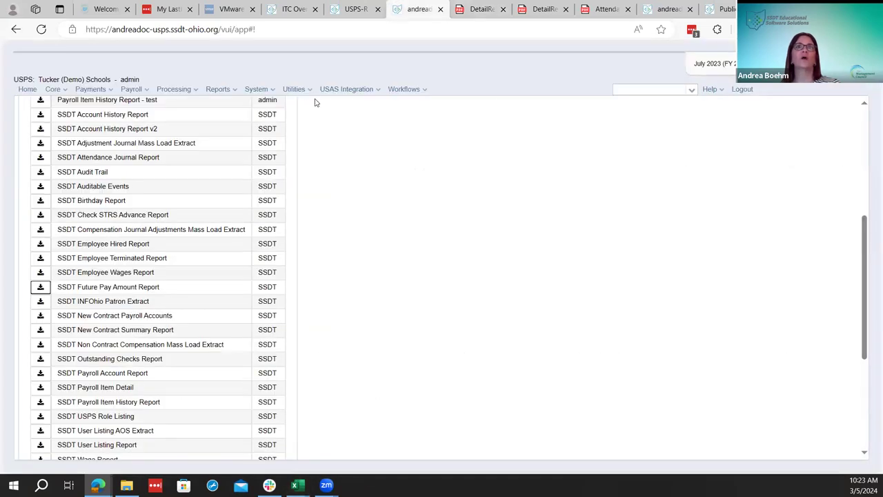
# Open the Custom Grid Creator from the Utilities functions in USPS-R
pyautogui.click(418, 9)
pyautogui.click(293, 89)
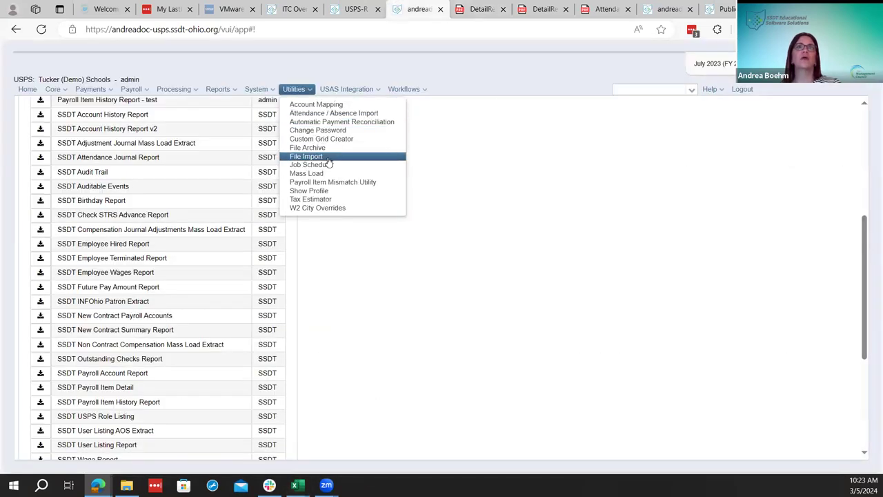
pyautogui.click(347, 89)
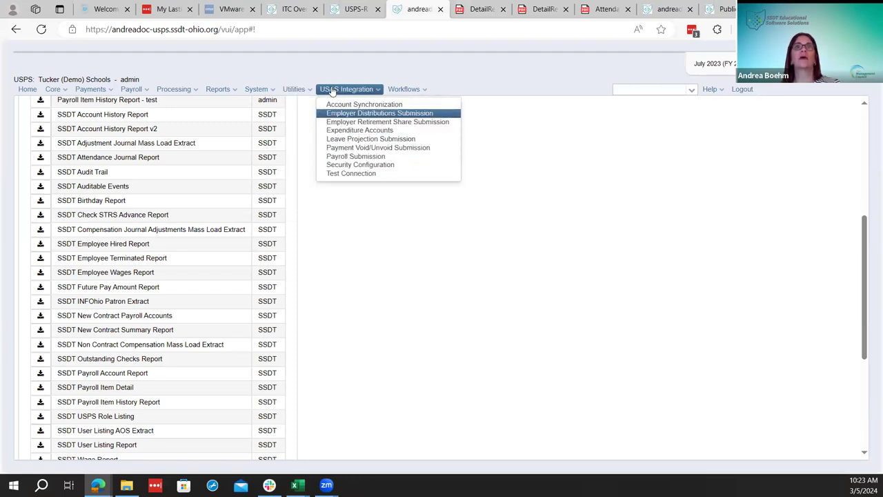
pyautogui.click(310, 89)
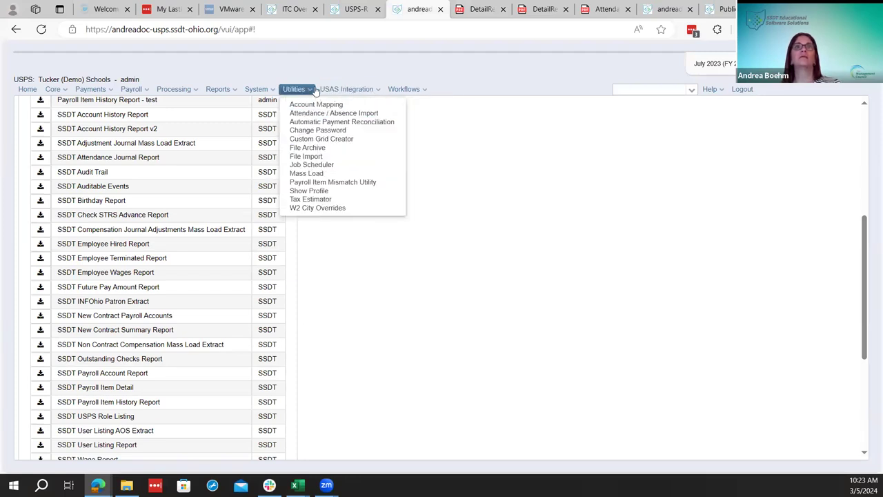
pyautogui.click(326, 140)
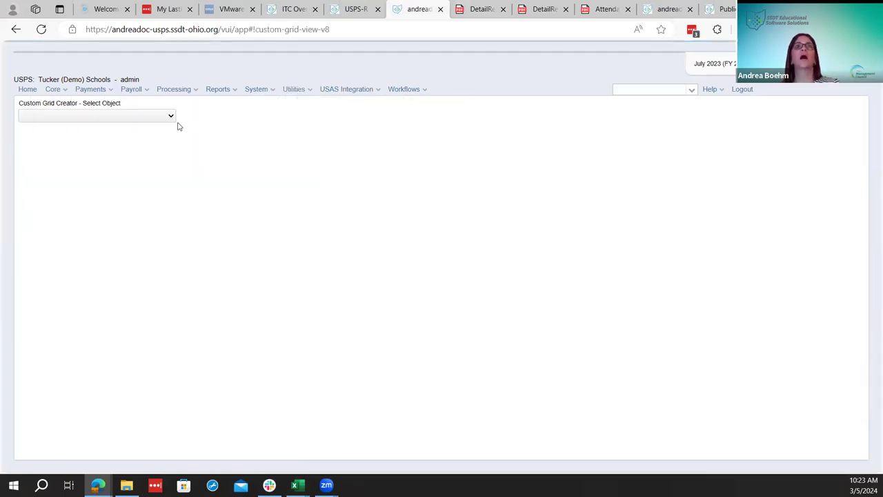
# Build a FuturePayAmount grid and scroll right to the Rate, Gross, Retire Hours and Supplemental columns
pyautogui.click(154, 116)
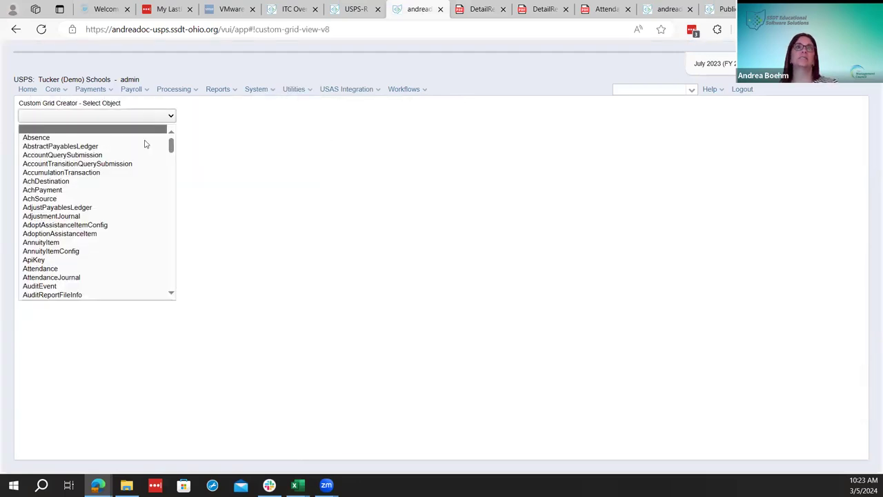
pyautogui.scroll(-3, 102, 258)
pyautogui.scroll(-3, 102, 258)
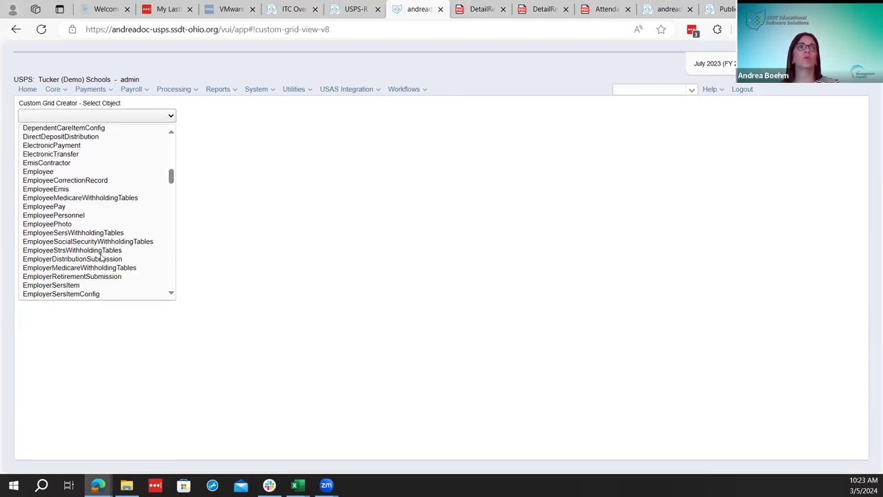
pyautogui.scroll(-1, 102, 261)
pyautogui.scroll(-3, 97, 265)
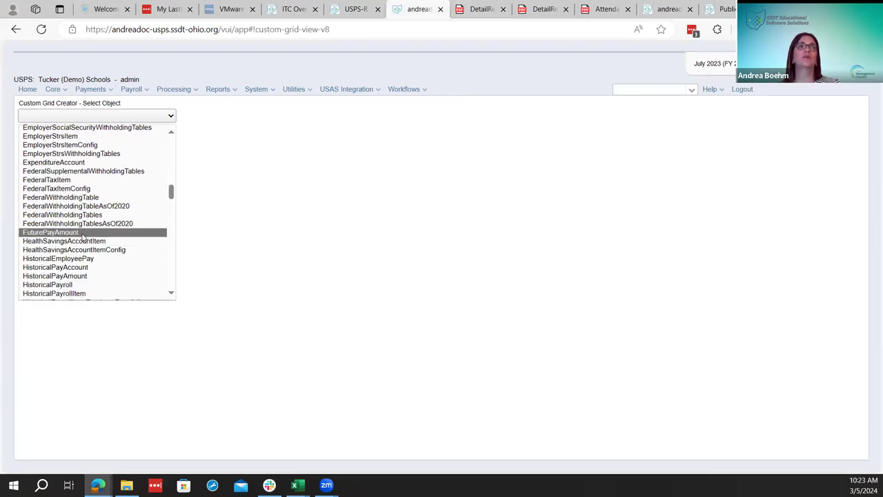
pyautogui.click(83, 232)
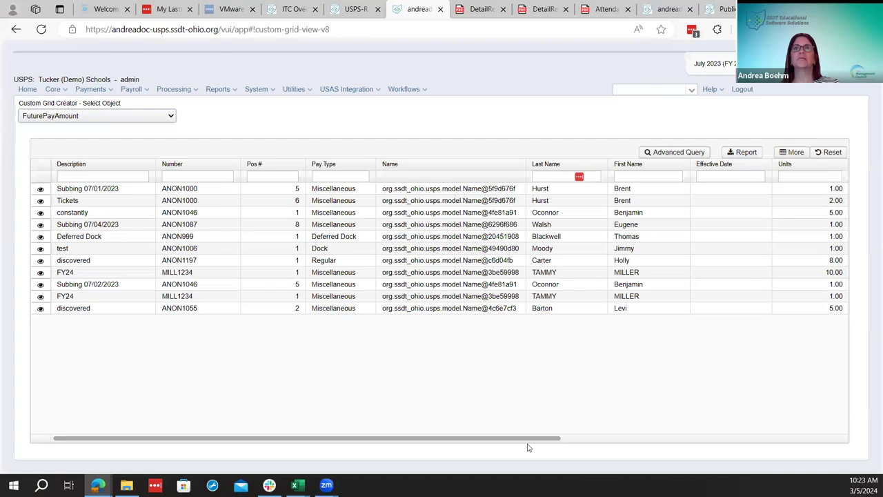
pyautogui.moveTo(287, 440); pyautogui.dragTo(728, 449)
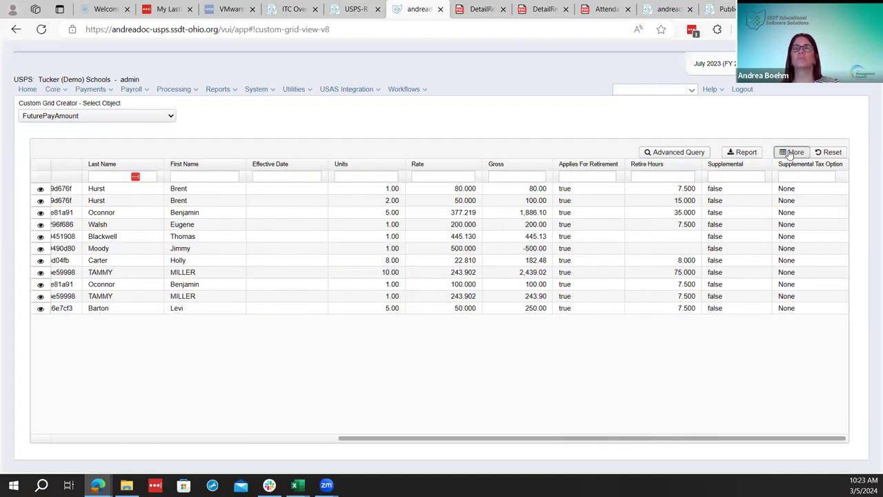
# Add Compensation Start Date and Compensation Stop Date columns from the Date Range group
pyautogui.click(791, 153)
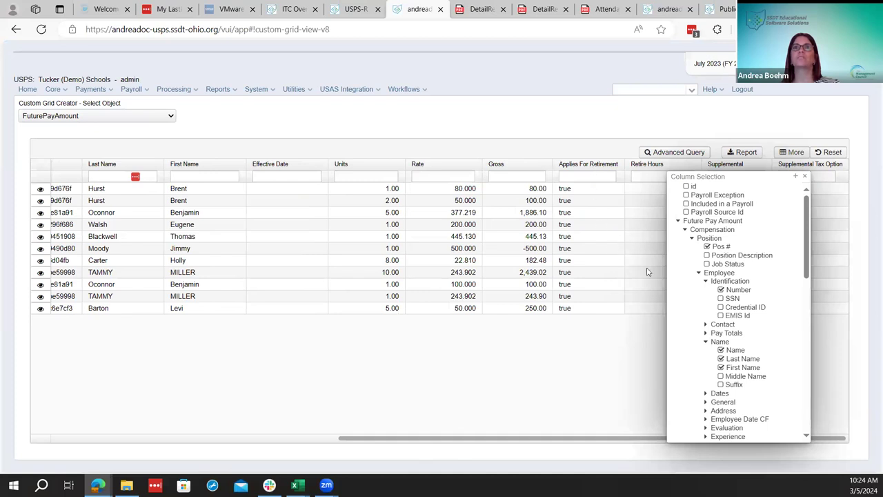
pyautogui.scroll(-10, 737, 341)
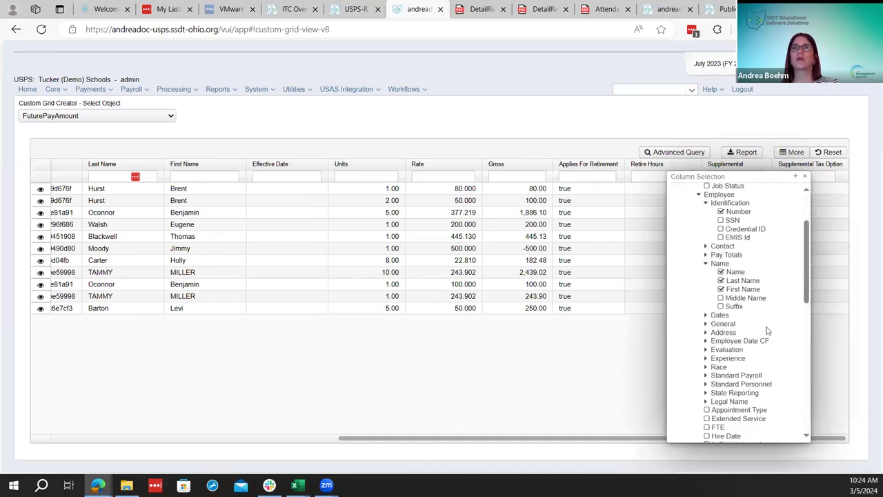
pyautogui.scroll(-3, 750, 342)
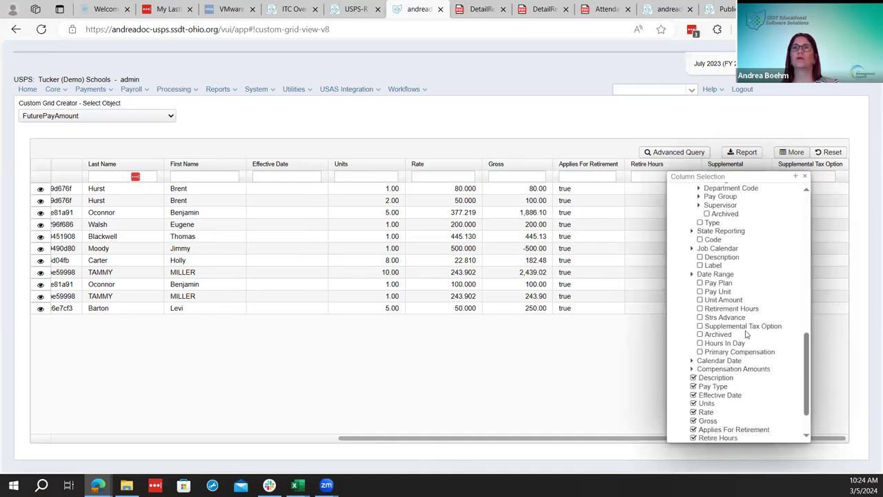
pyautogui.click(692, 275)
pyautogui.click(707, 284)
pyautogui.click(708, 293)
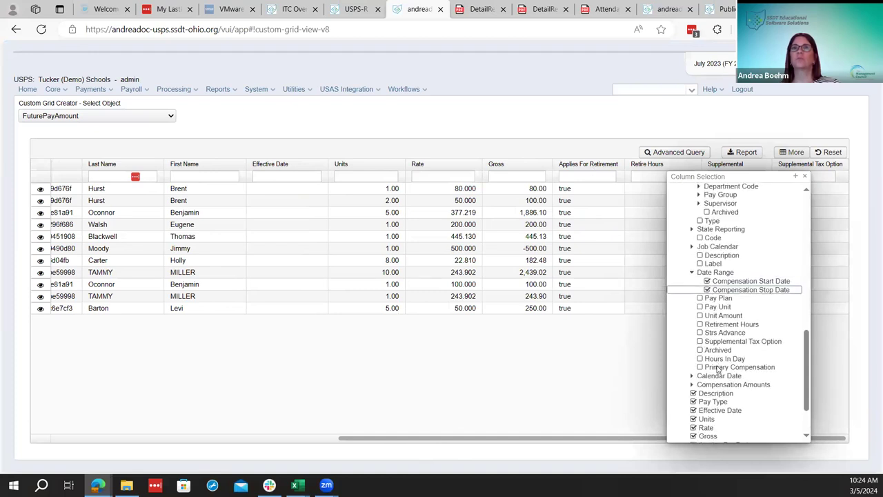
# Add Pay Plan and Pay Date columns from the Payroll group and refresh the grid
pyautogui.scroll(-3, 718, 370)
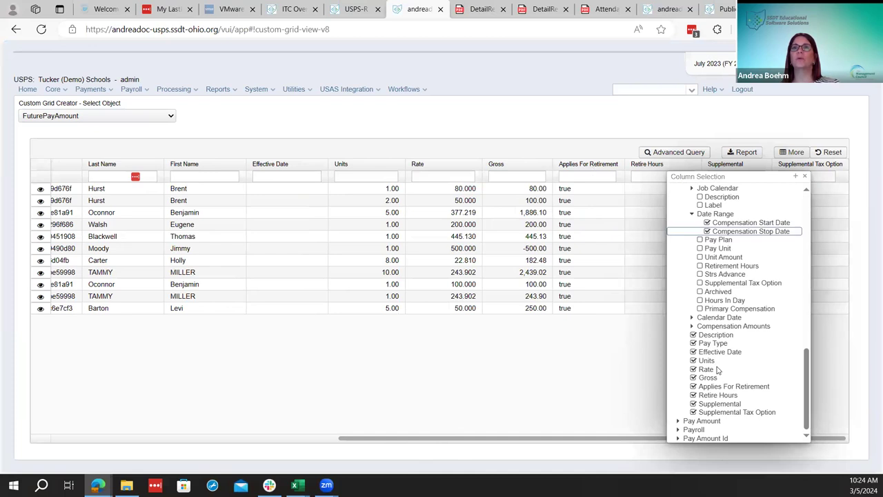
pyautogui.click(679, 429)
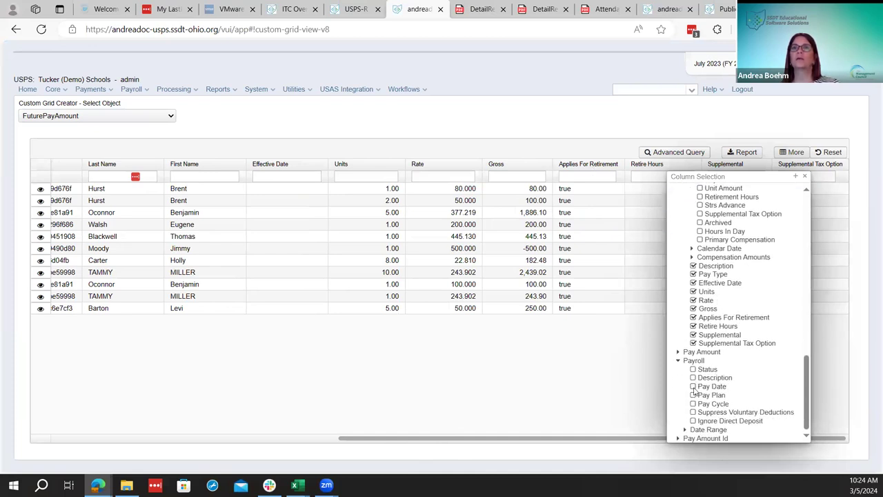
pyautogui.click(693, 395)
pyautogui.click(693, 387)
pyautogui.click(805, 180)
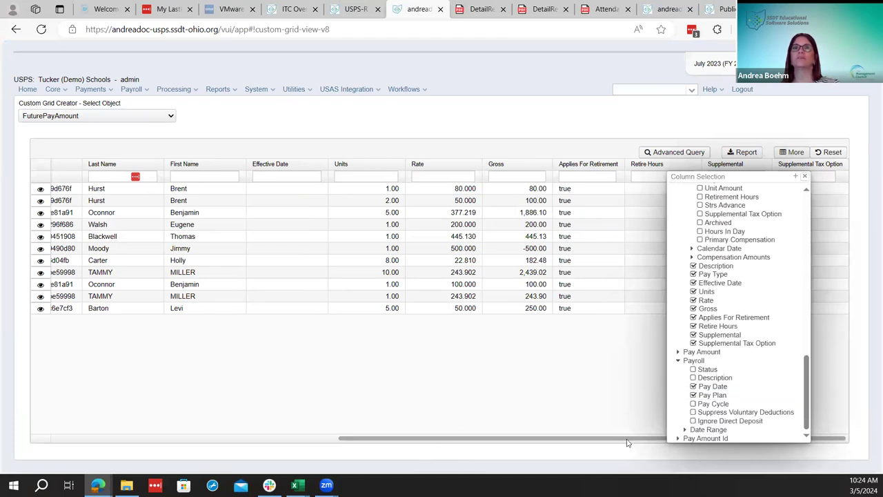
pyautogui.moveTo(416, 446); pyautogui.dragTo(688, 449)
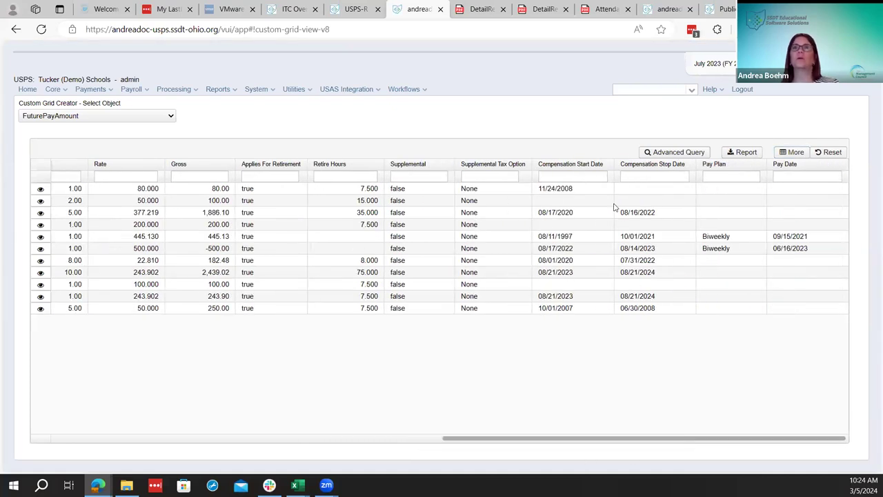
# Scroll the FuturePayAmount grid back left, compare with the DetailReport PDF, and return to the checklist page
pyautogui.click(465, 7)
pyautogui.click(414, 8)
pyautogui.moveTo(695, 442); pyautogui.dragTo(437, 441)
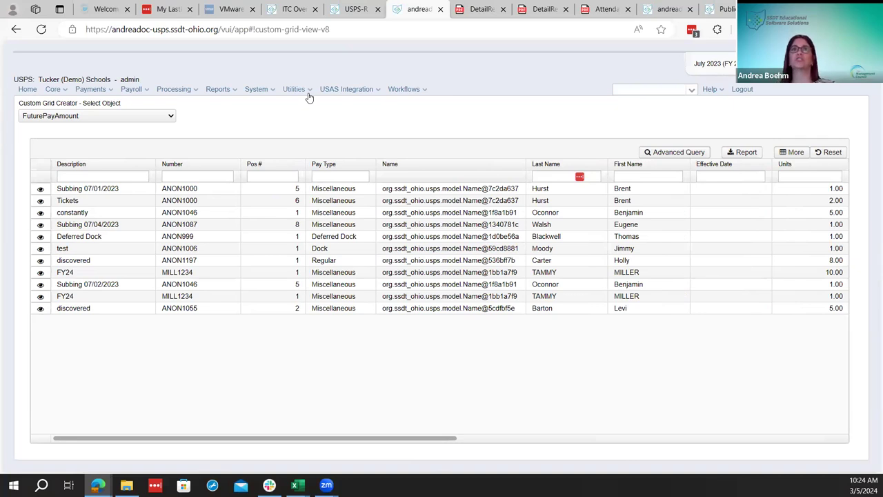
pyautogui.moveTo(351, 95)
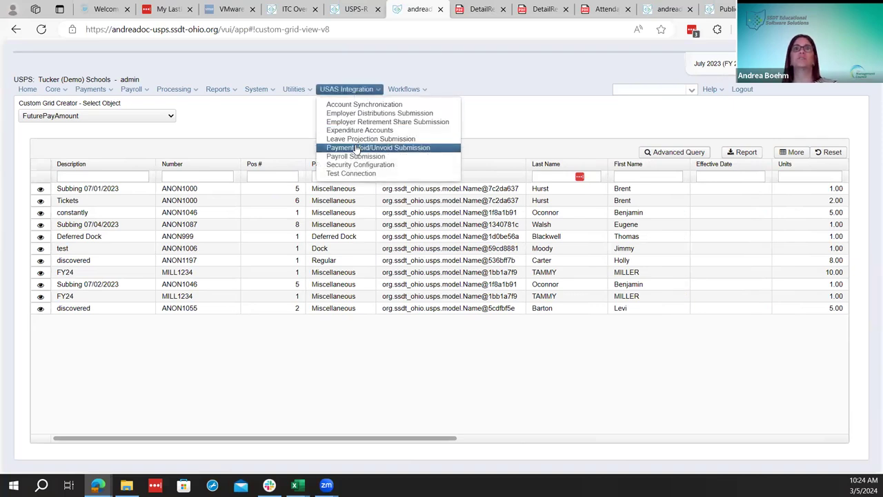
pyautogui.moveTo(312, 94)
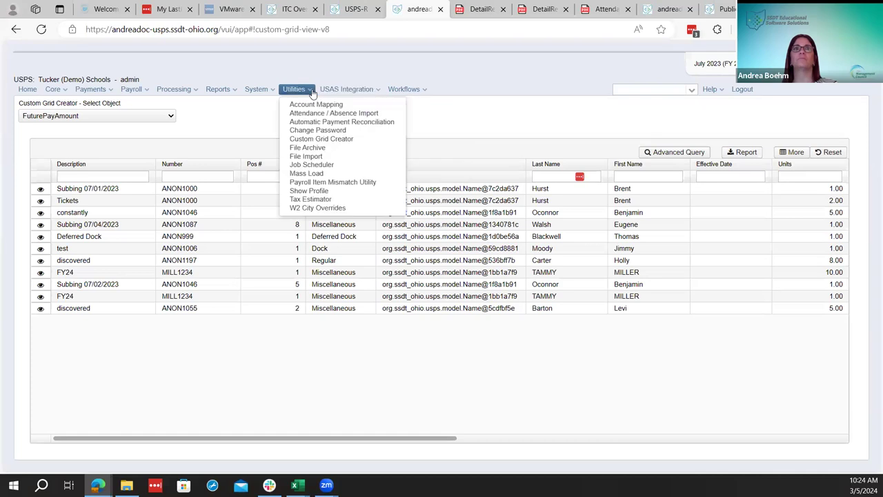
pyautogui.click(474, 7)
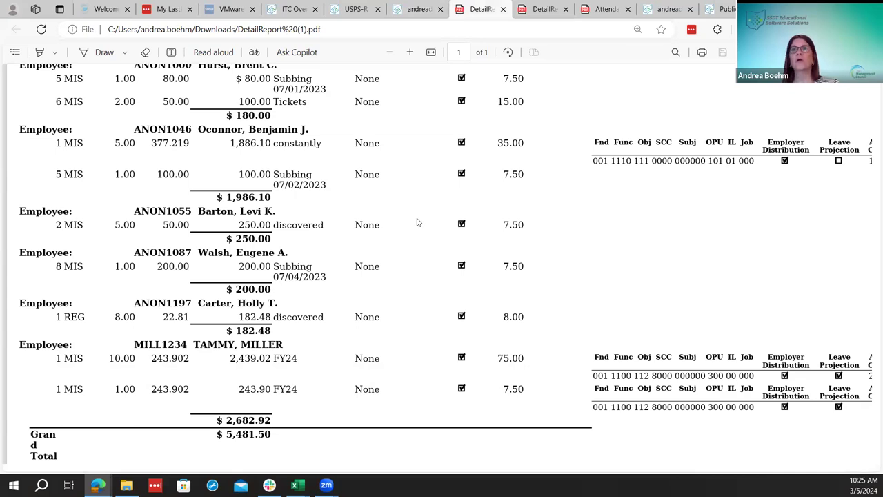
pyautogui.click(366, 9)
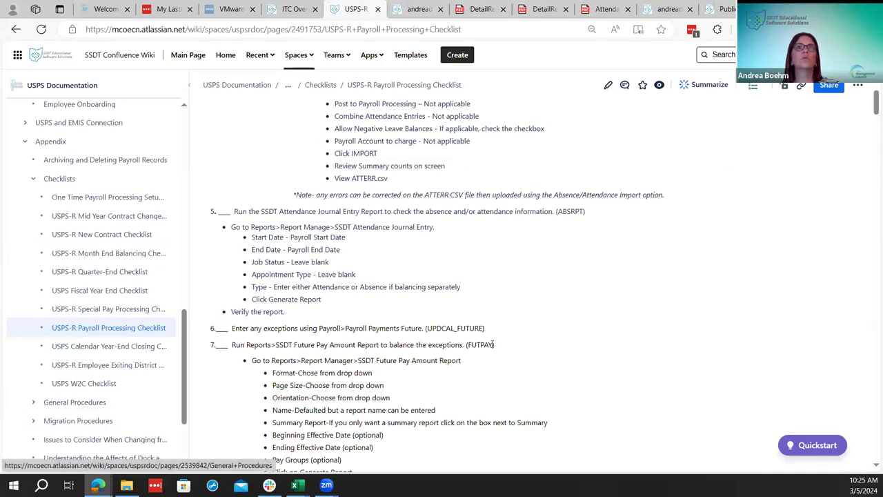
pyautogui.scroll(-1, 434, 309)
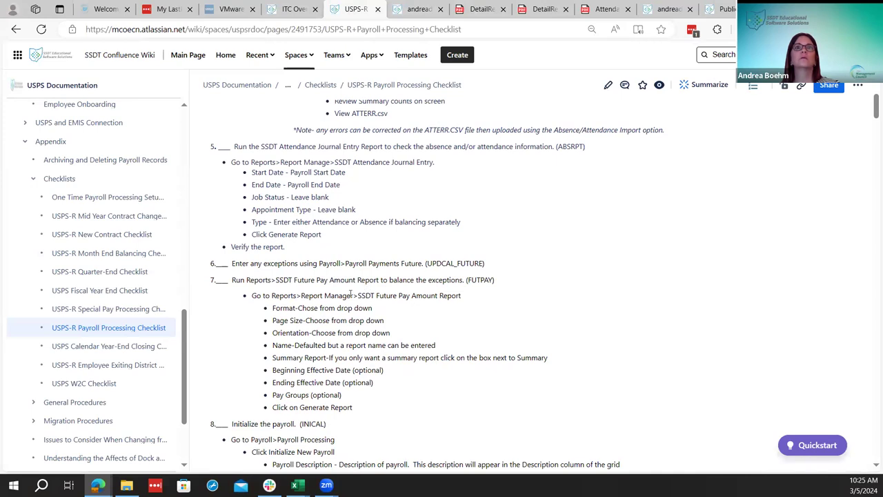
pyautogui.scroll(-2, 351, 293)
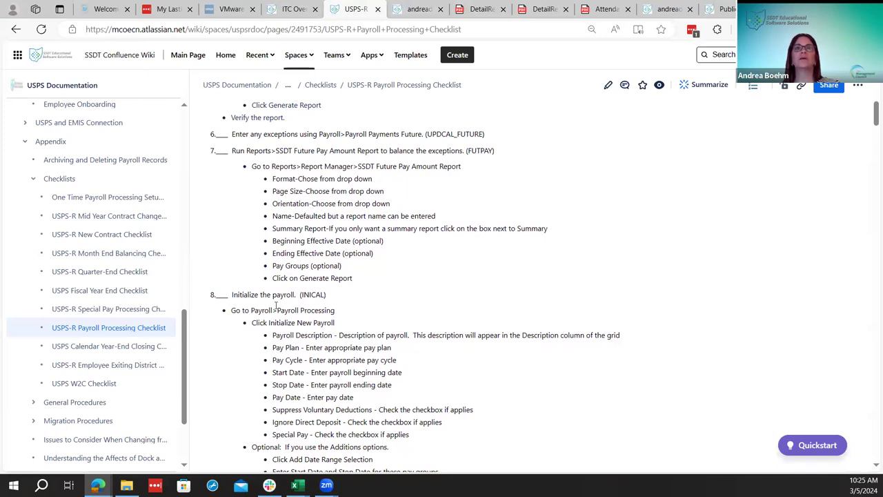
pyautogui.scroll(4, 343, 338)
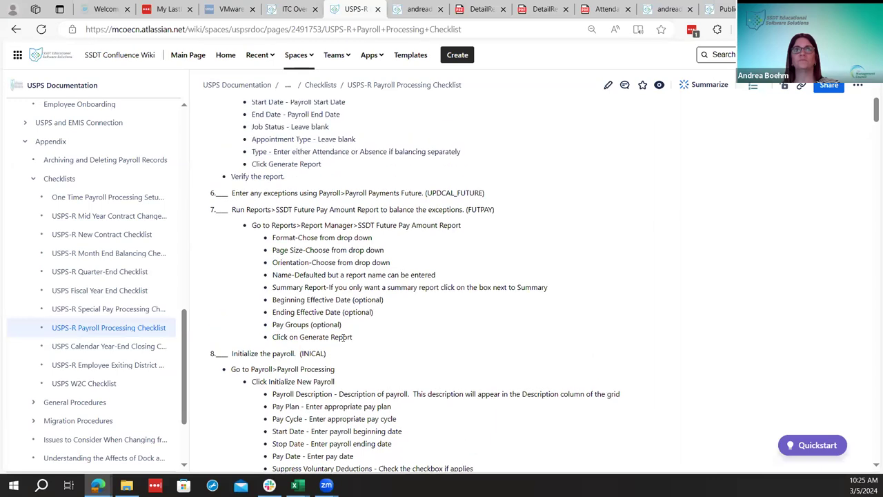
pyautogui.scroll(-4, 343, 338)
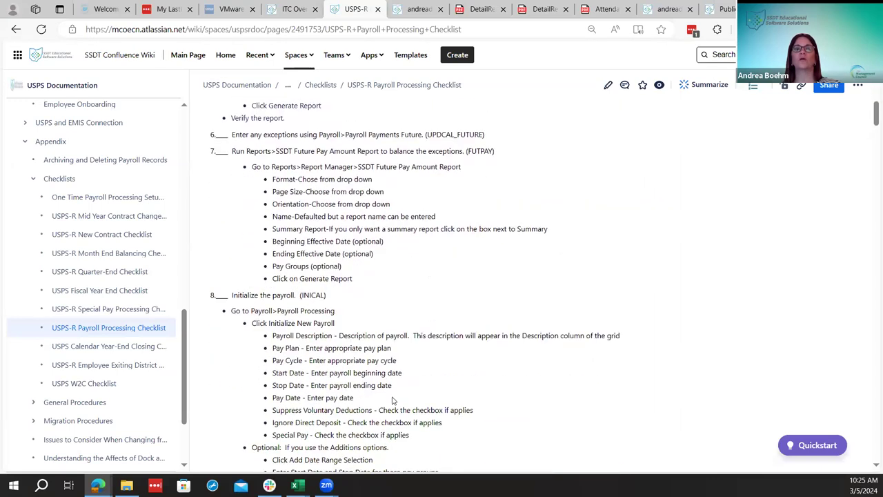
pyautogui.scroll(2, 393, 401)
pyautogui.scroll(-4, 392, 400)
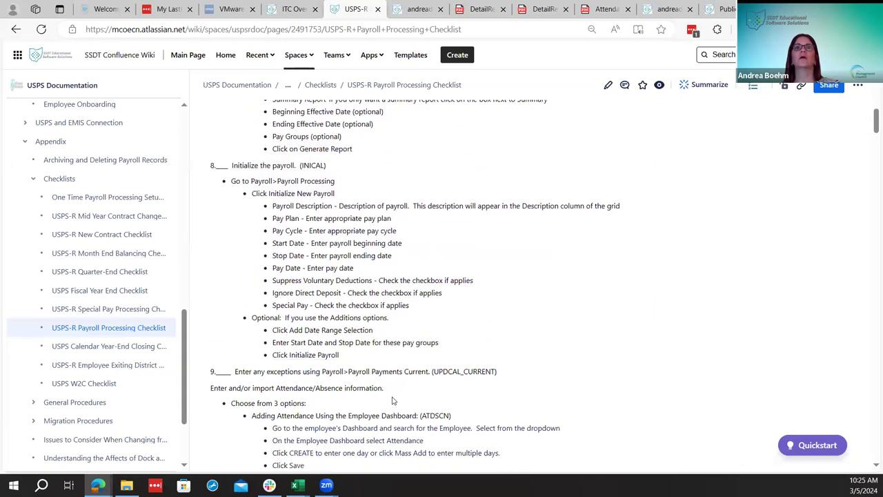
pyautogui.scroll(2, 449, 339)
pyautogui.scroll(-3, 450, 335)
pyautogui.scroll(5, 450, 335)
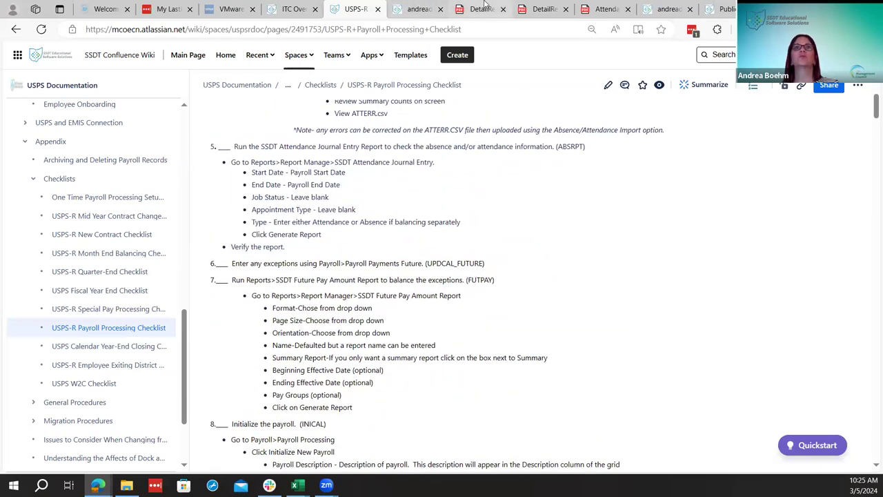
pyautogui.click(483, 9)
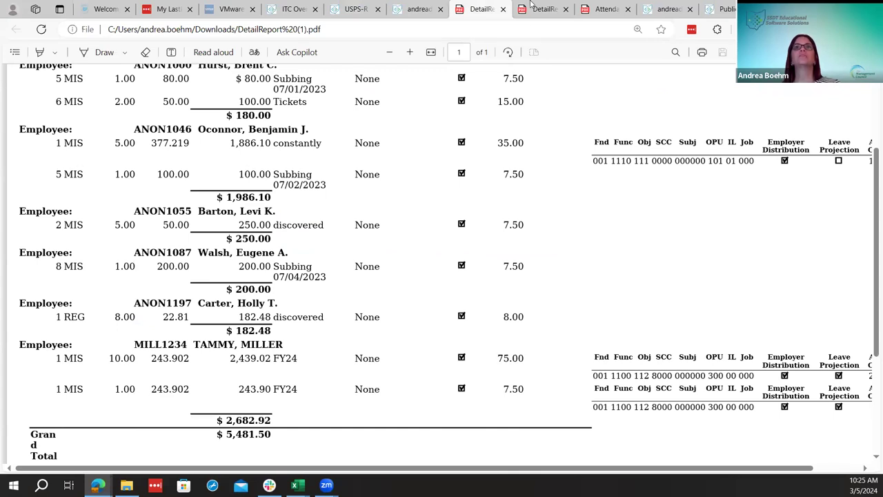
# Look over the second DetailReport PDF and return to the Payroll Processing Checklist at steps 5–8
pyautogui.click(532, 7)
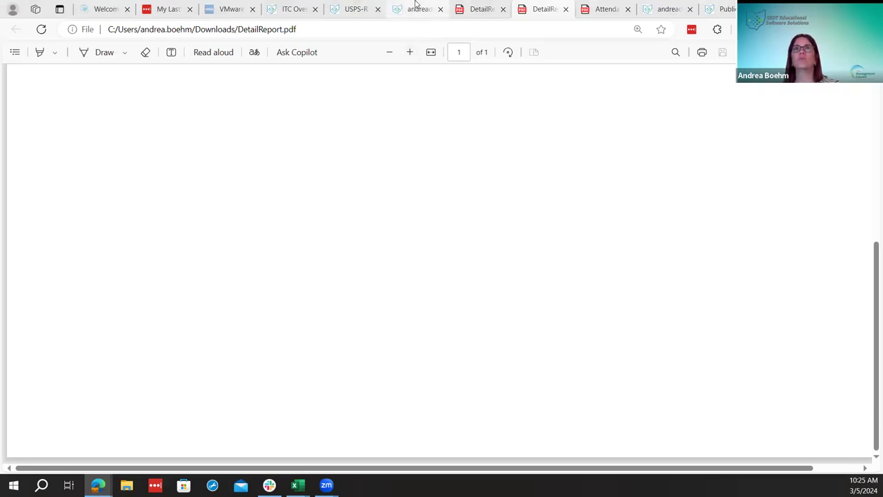
pyautogui.moveTo(501, 7)
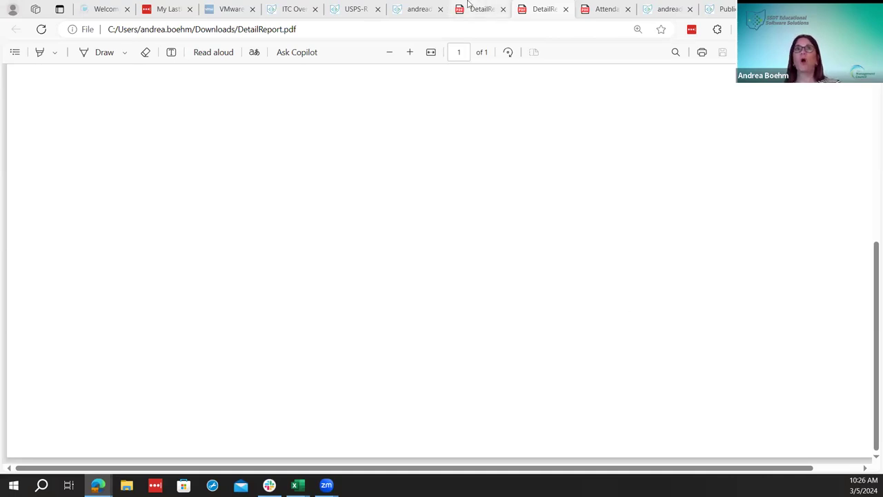
pyautogui.click(411, 7)
pyautogui.click(354, 8)
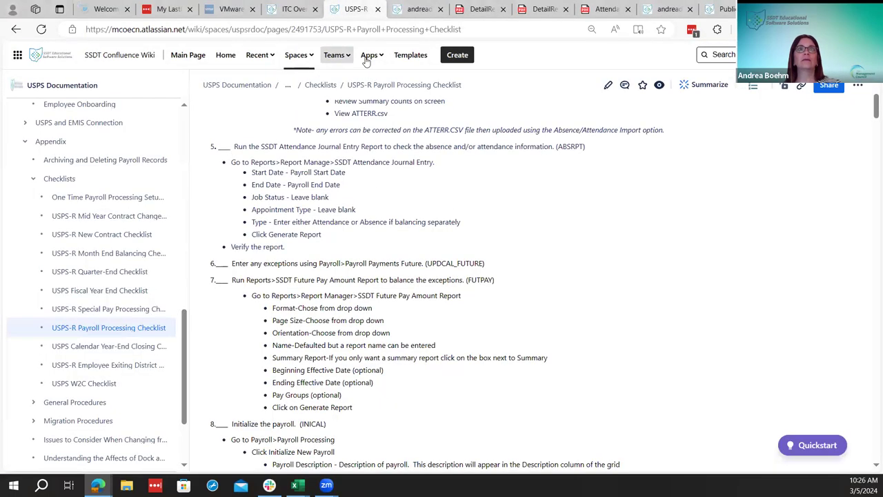
# From the ITC Overview page, open the USPS Overview Agenda Google Doc covering March 5–7, 2024
pyautogui.click(290, 5)
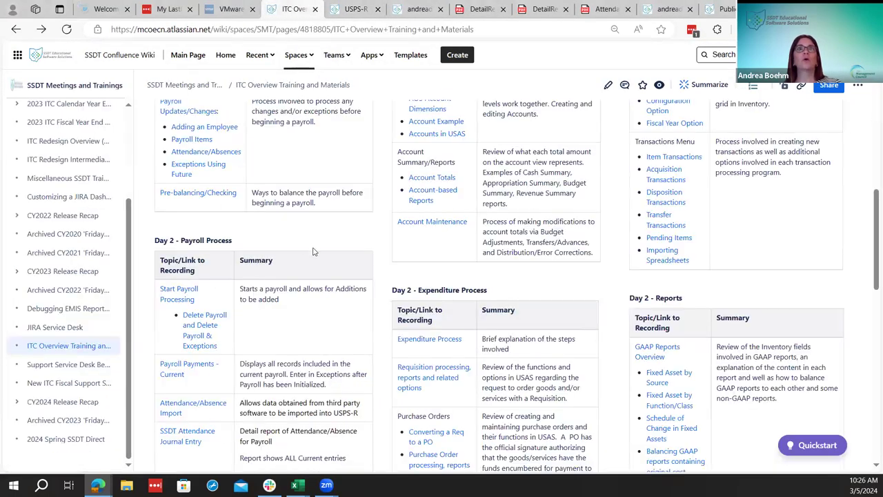
pyautogui.scroll(10, 340, 275)
pyautogui.click(327, 187)
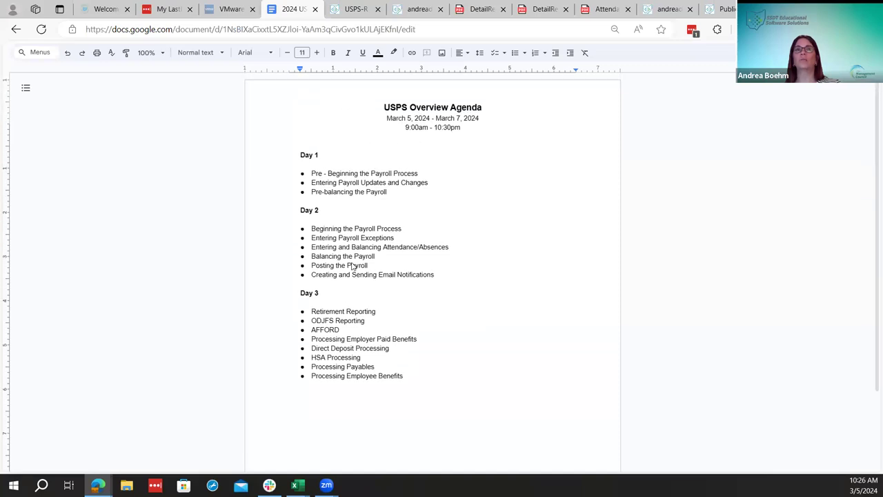
pyautogui.scroll(-1, 352, 267)
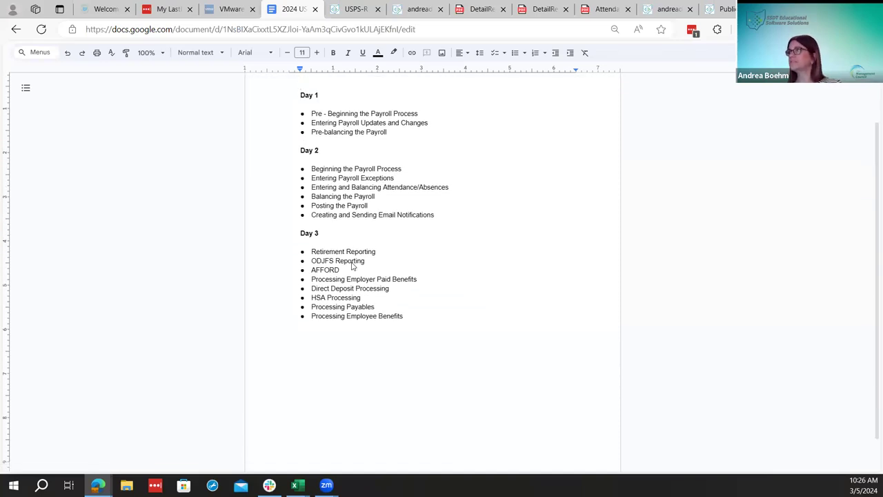